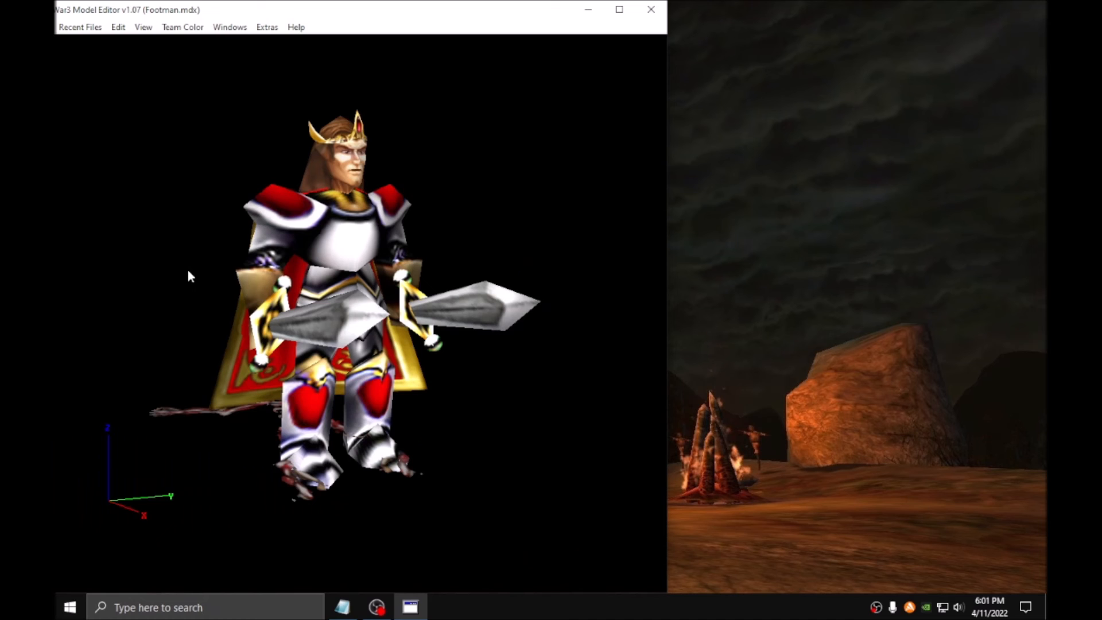
Open the MPQ Browser and load the War3.mpq archive.
drag(232, 257, 246, 36)
click(240, 27)
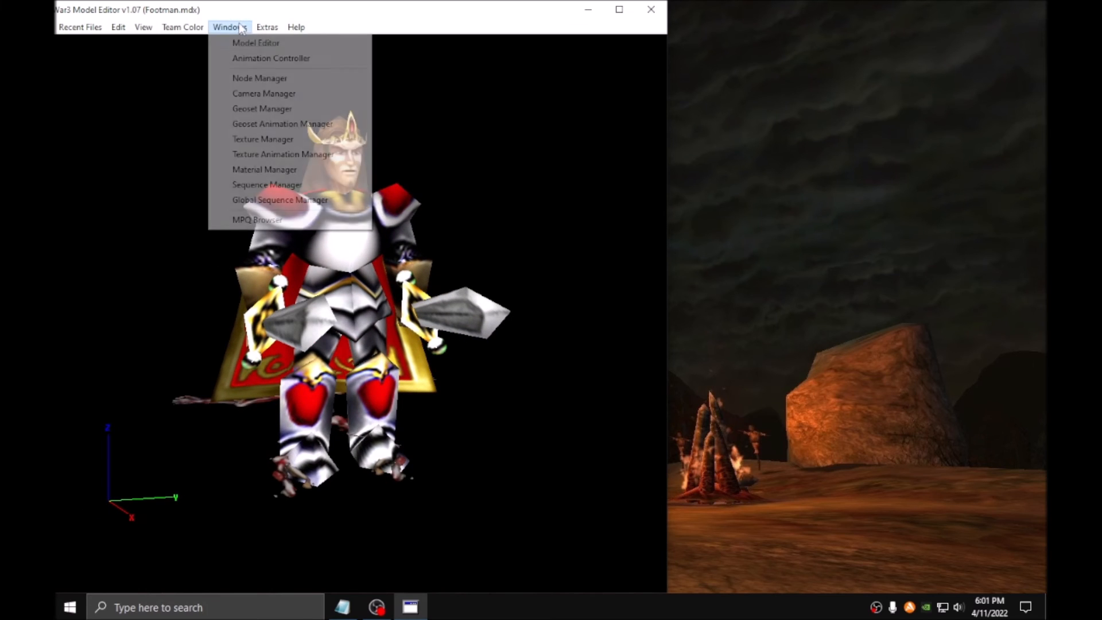
click(257, 220)
click(407, 110)
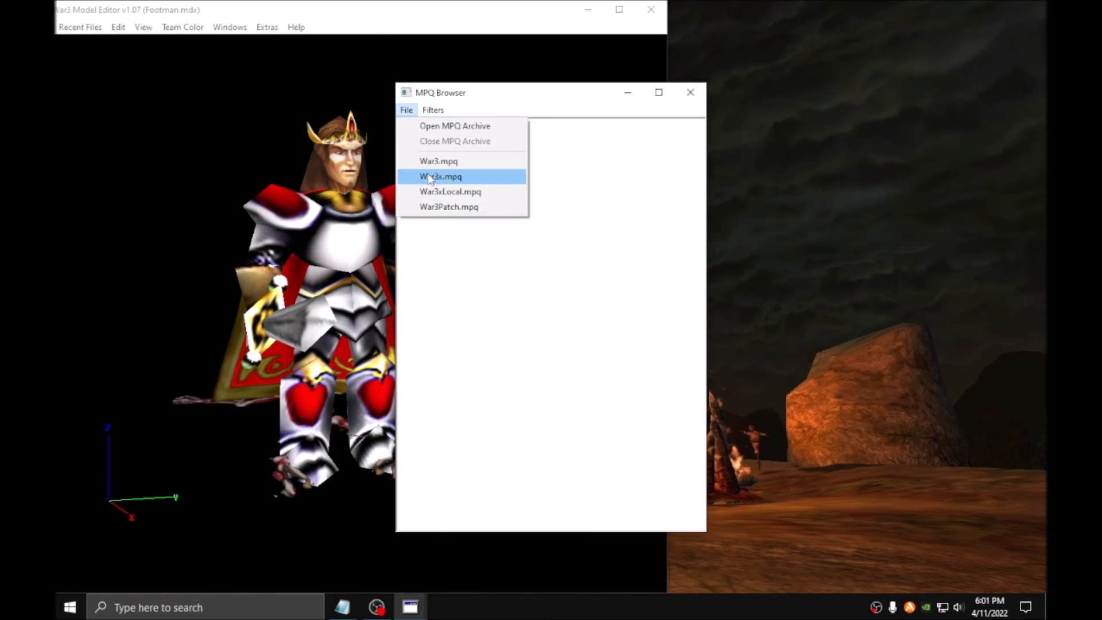
click(438, 161)
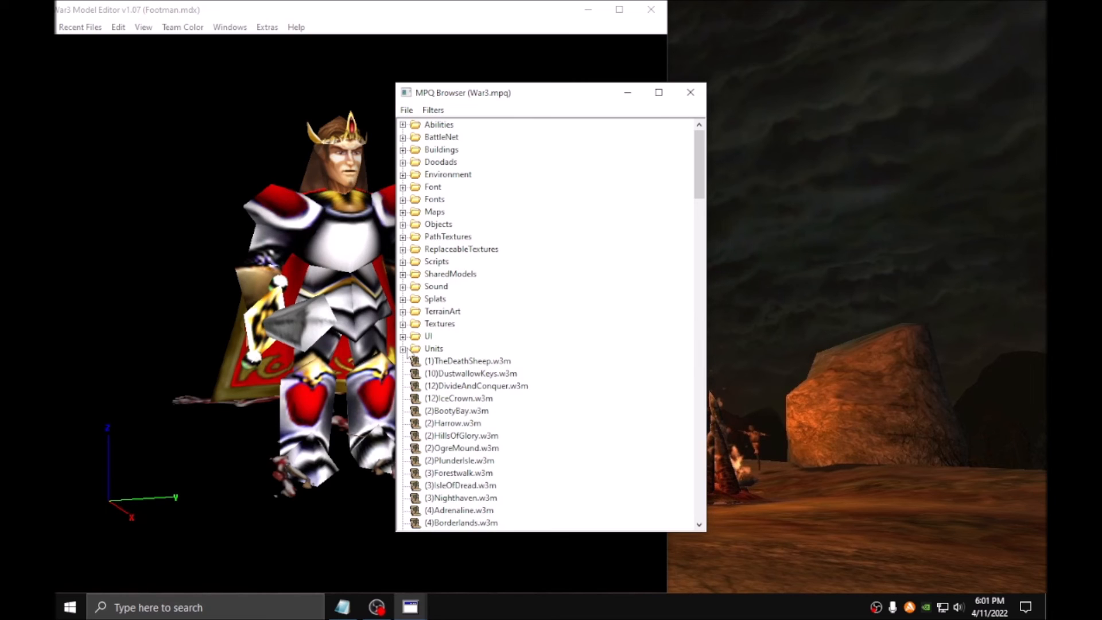
Use TheCaptain.blp from Units\Human\TheCaptain as a texture in the Footman model and close the archive browser.
click(403, 349)
click(416, 175)
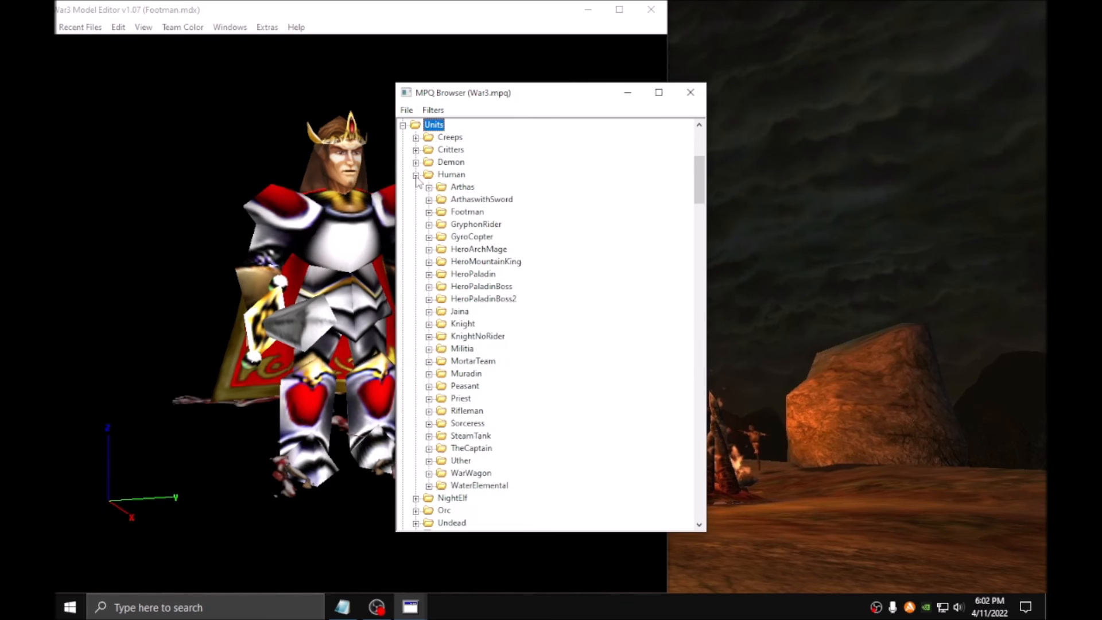
click(428, 449)
scroll(443, 408, down, 5)
right_click(497, 325)
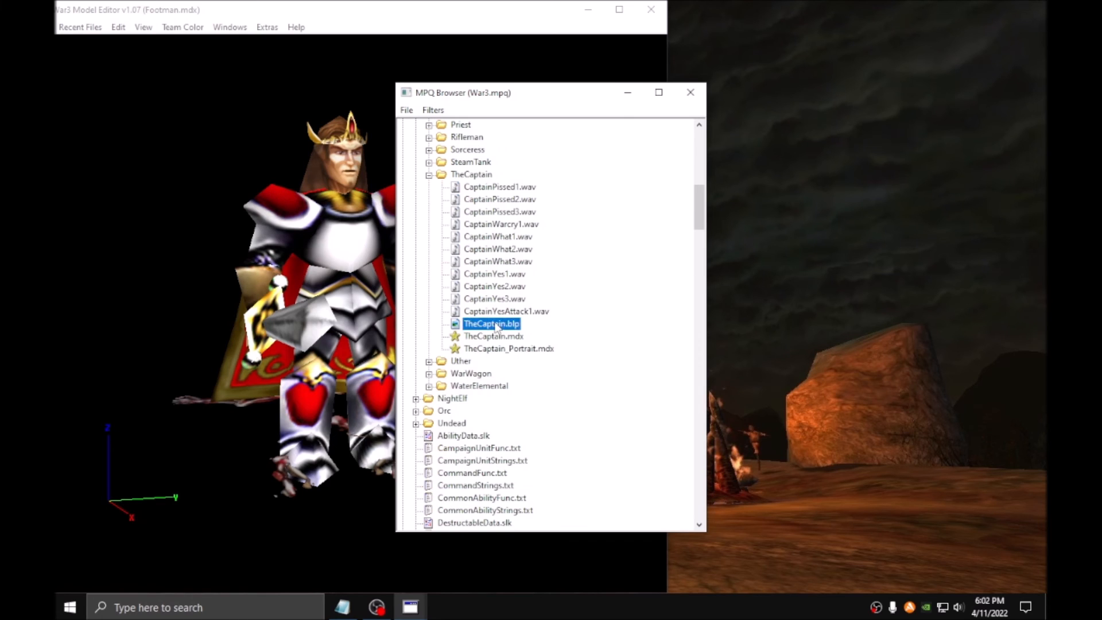
click(521, 381)
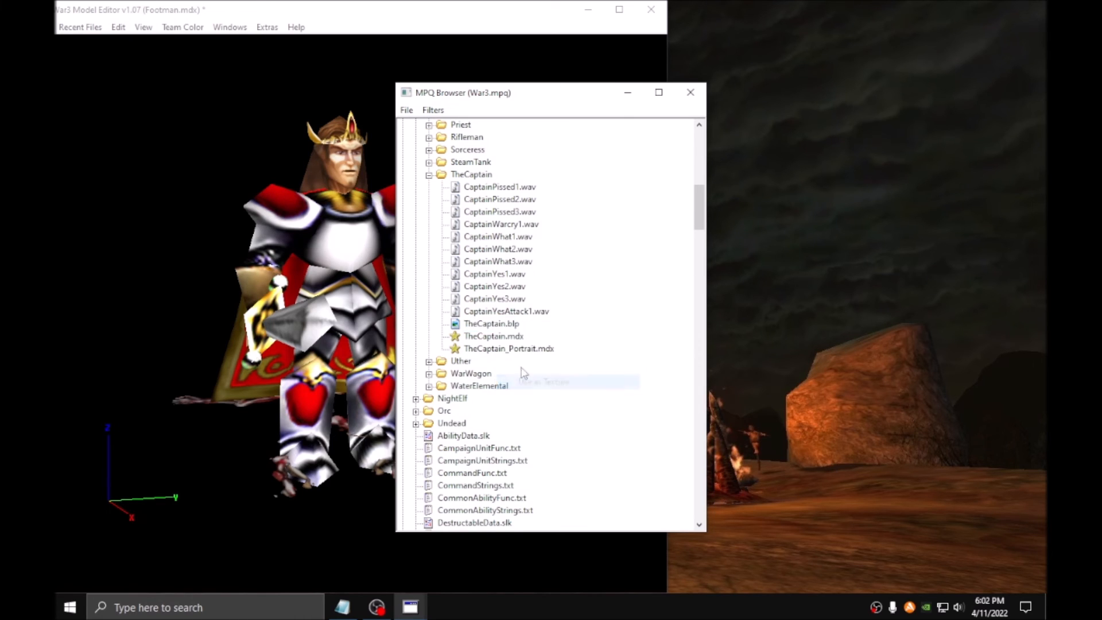
click(690, 93)
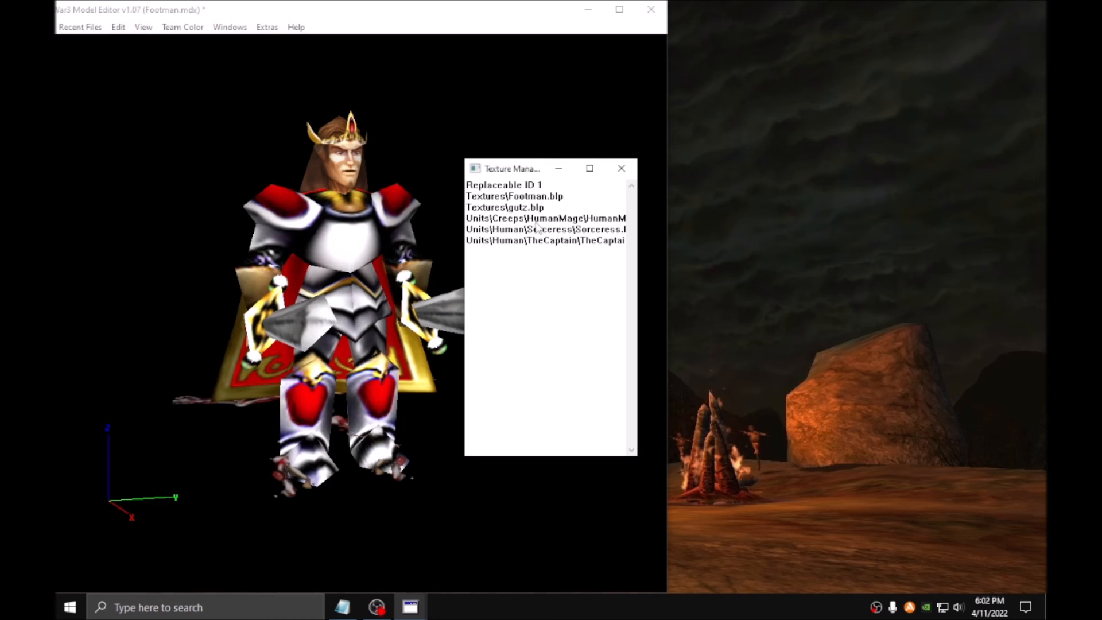
Preview the TheCaptain.blp and Footman.blp textures beside the model to compare their layouts.
double_click(565, 241)
drag(513, 144, 802, 124)
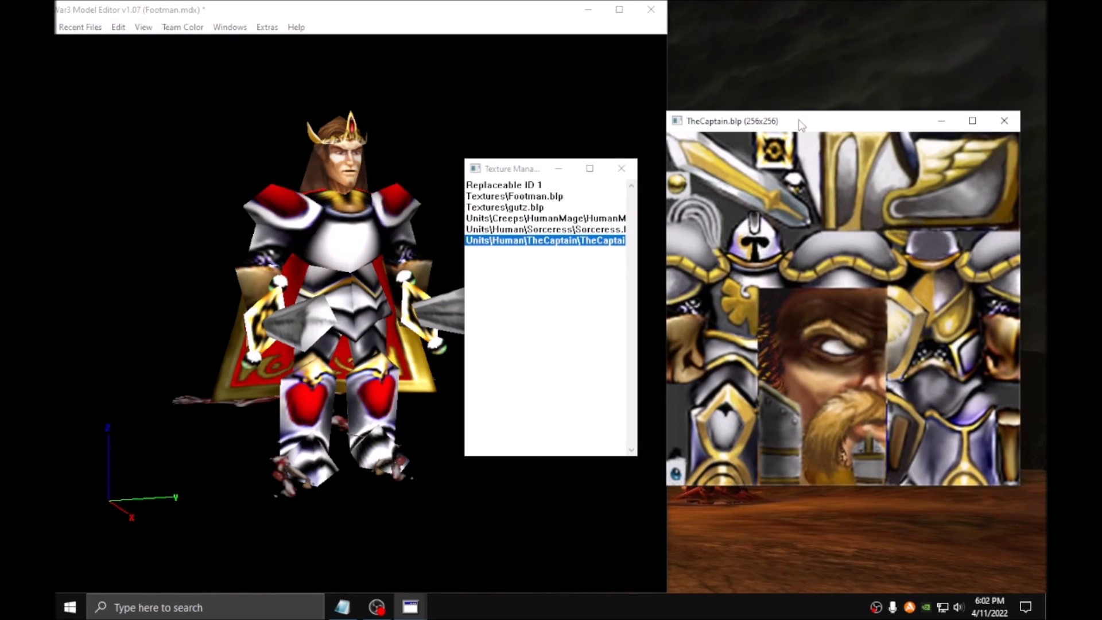
double_click(520, 196)
drag(564, 150, 841, 125)
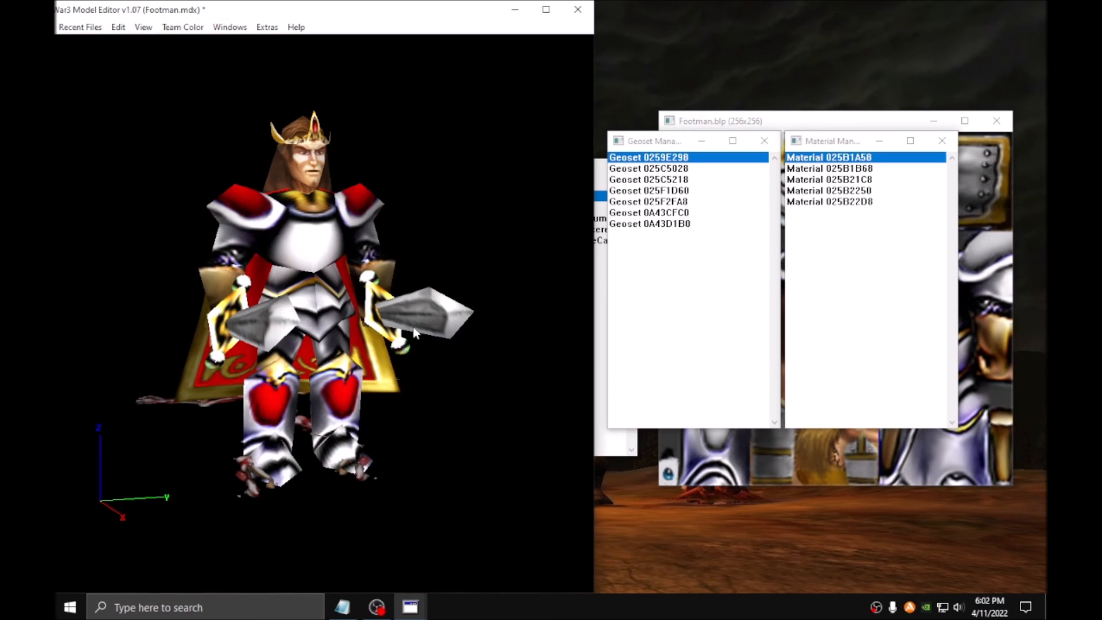
Set the body armour material's layer texture to Units\Human\TheCaptain\TheCaptain.blp.
click(304, 247)
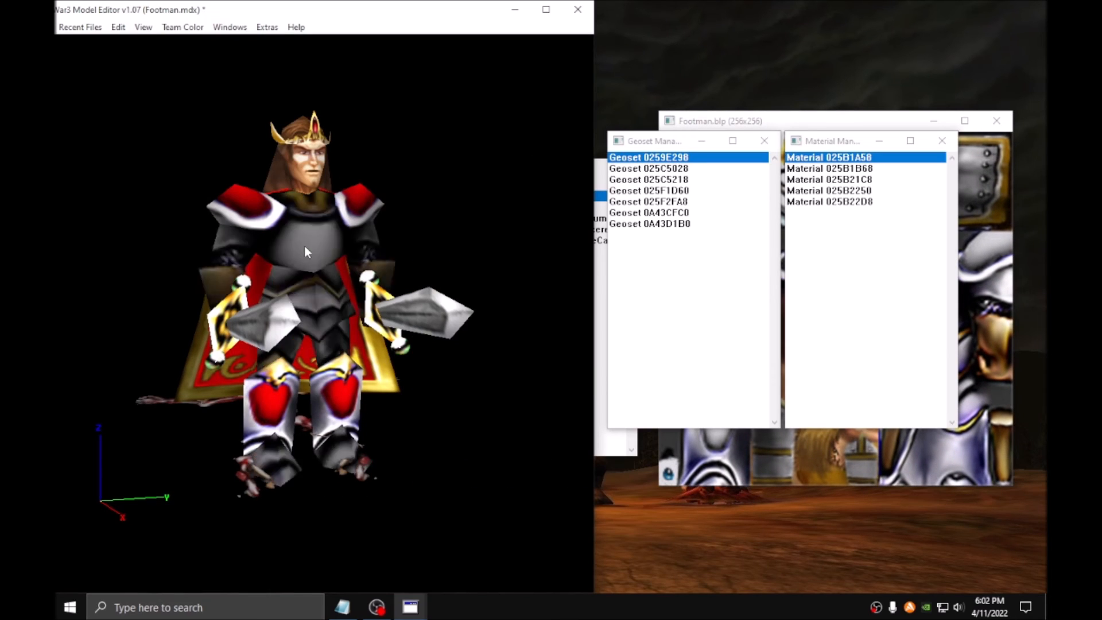
click(331, 386)
click(301, 263)
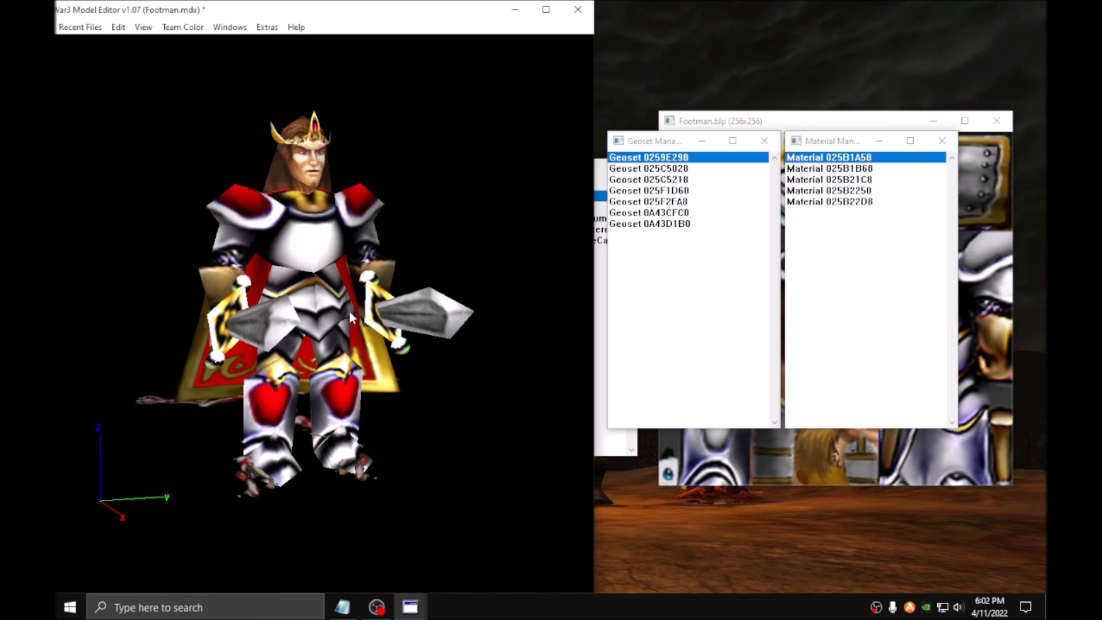
click(798, 182)
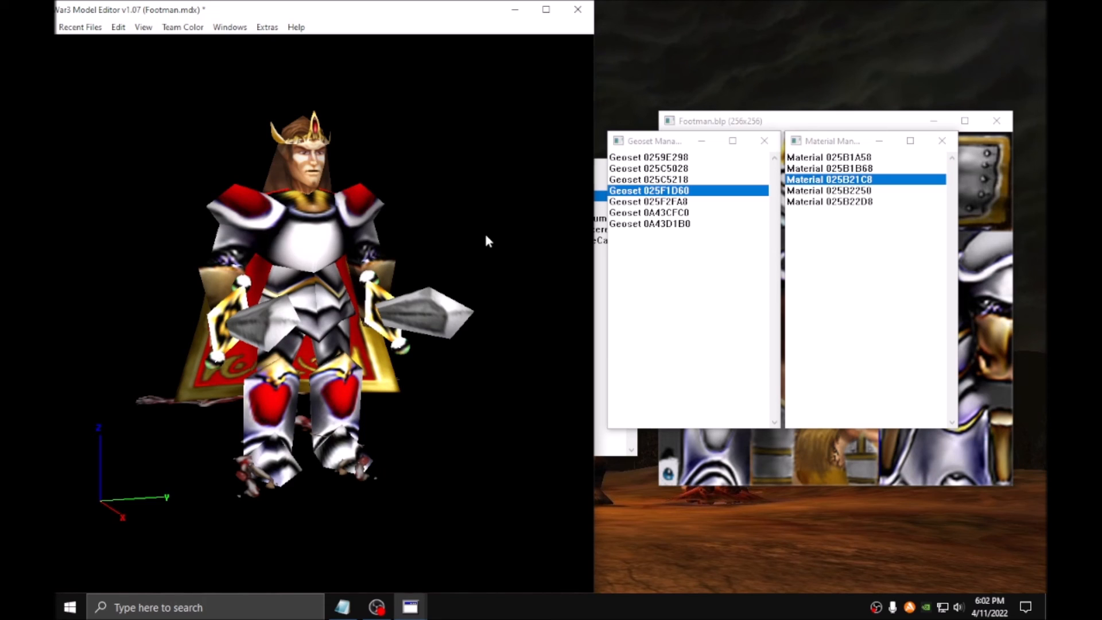
double_click(535, 216)
double_click(525, 216)
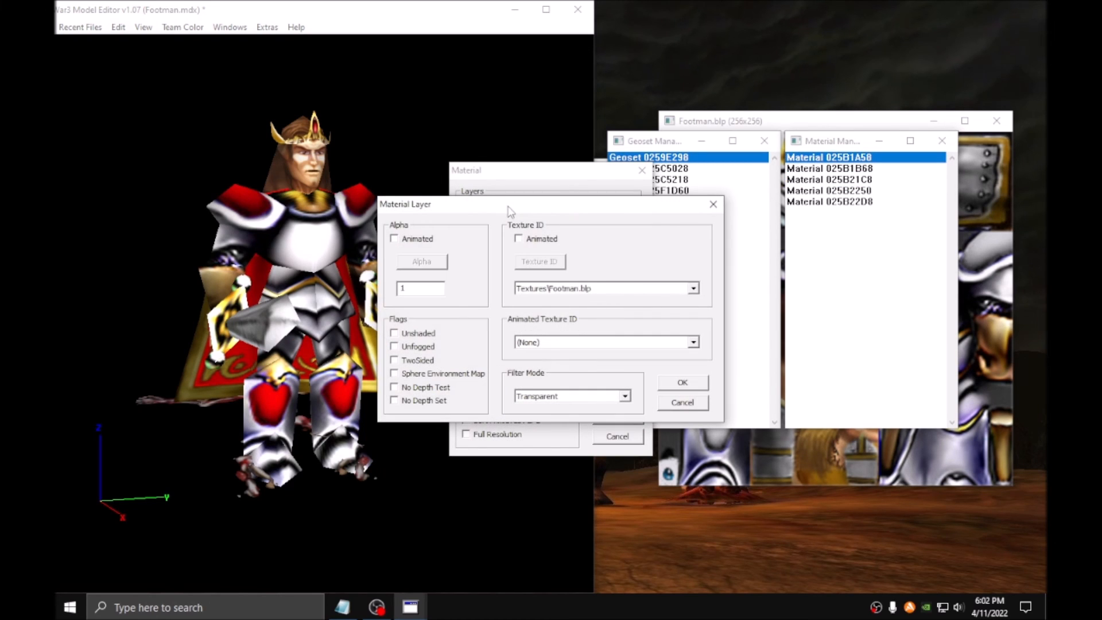
click(564, 293)
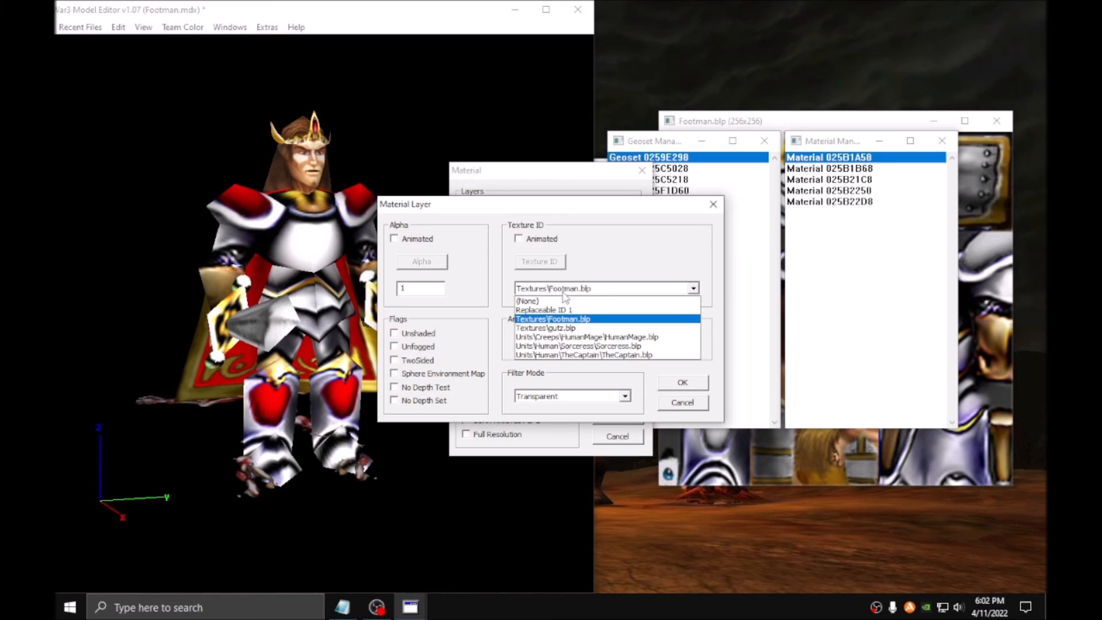
click(580, 356)
click(682, 382)
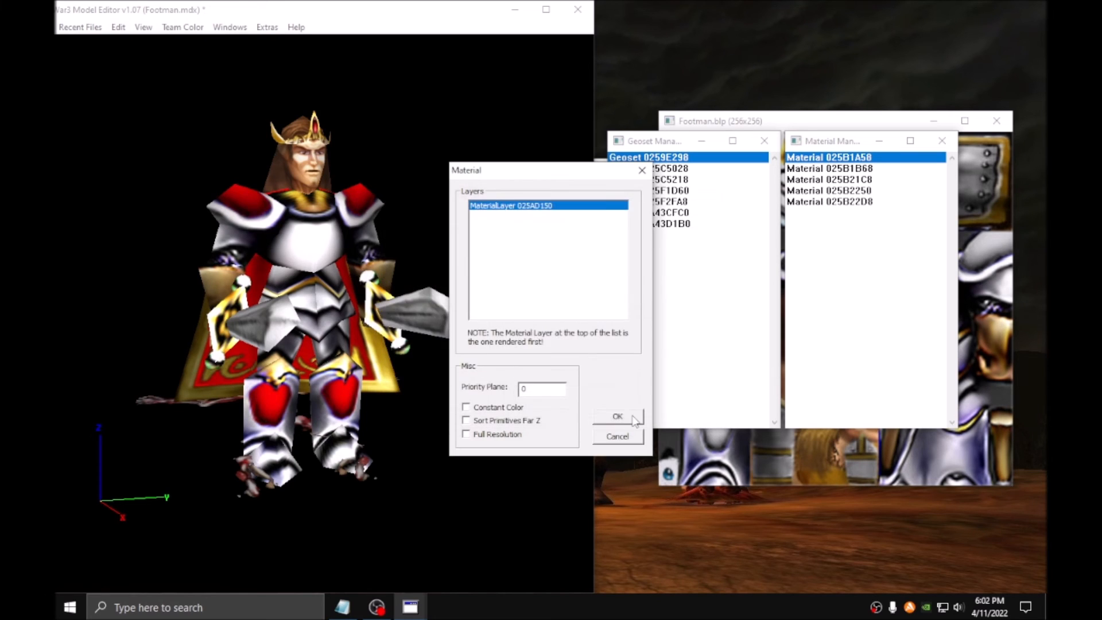
click(618, 416)
Set the second layer of the shoulder and knee armour material to Units\Human\TheCaptain\TheCaptain.blp.
ctrl+click(336, 380)
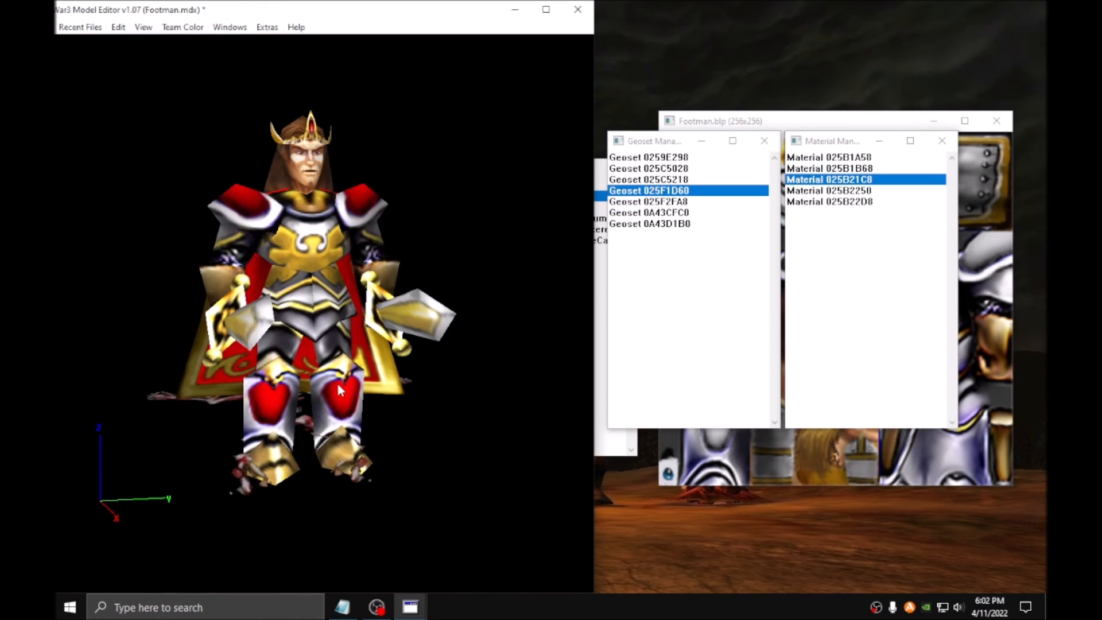
double_click(808, 182)
click(515, 216)
click(511, 206)
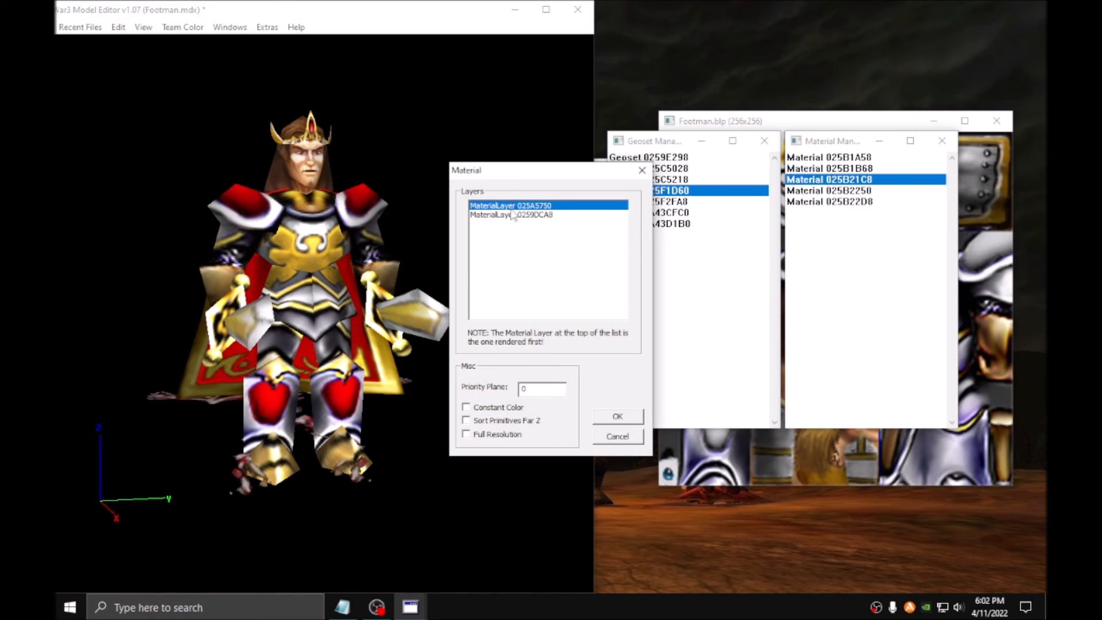
double_click(512, 207)
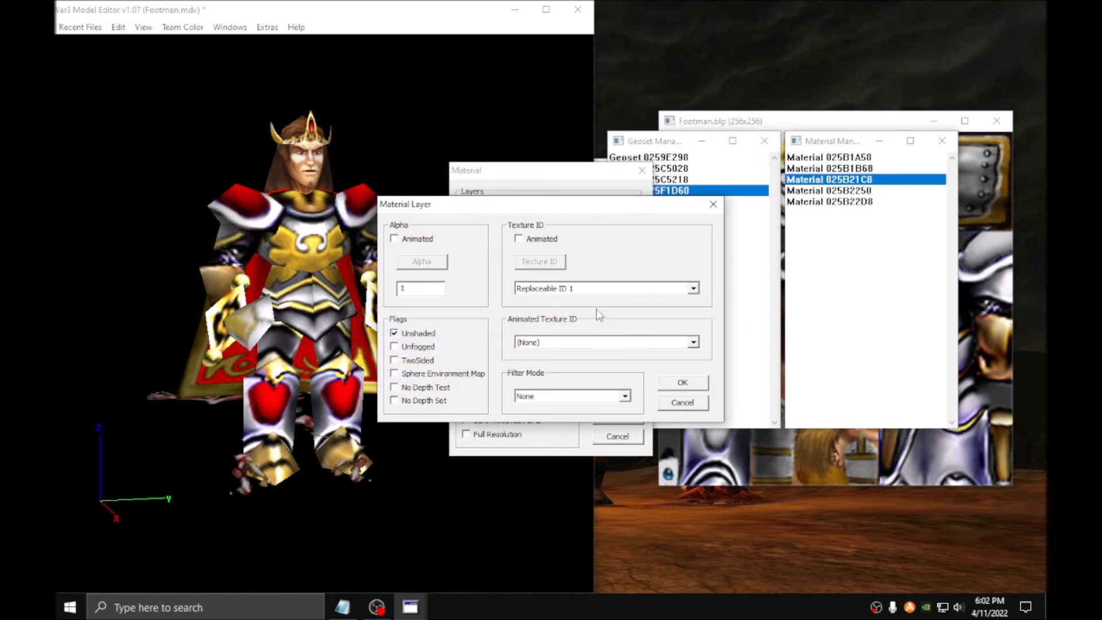
click(681, 383)
double_click(515, 215)
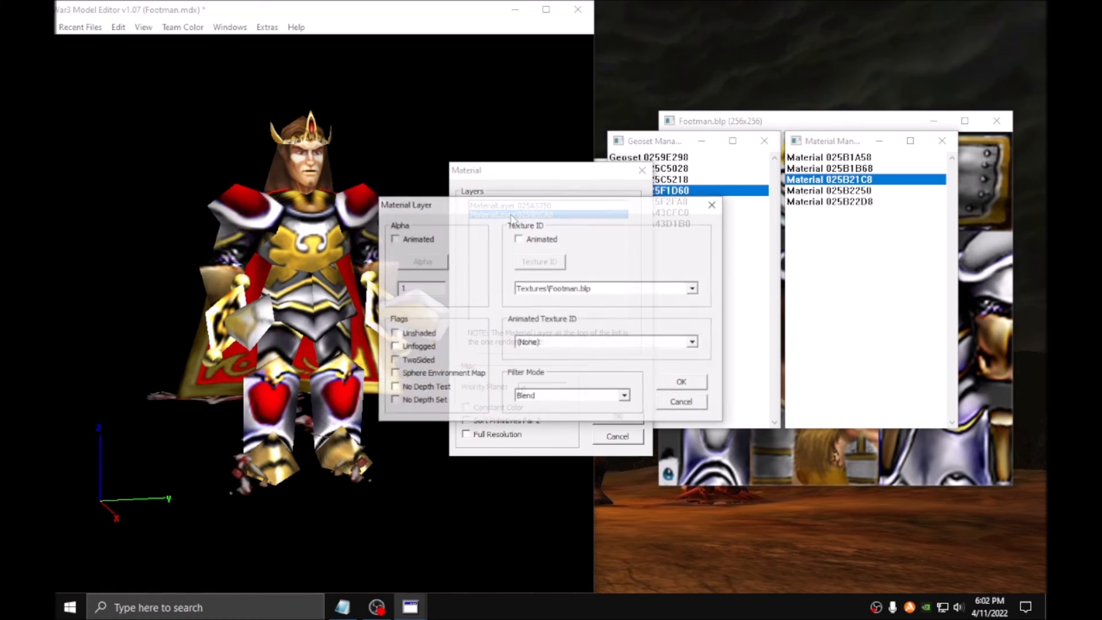
click(547, 290)
click(565, 355)
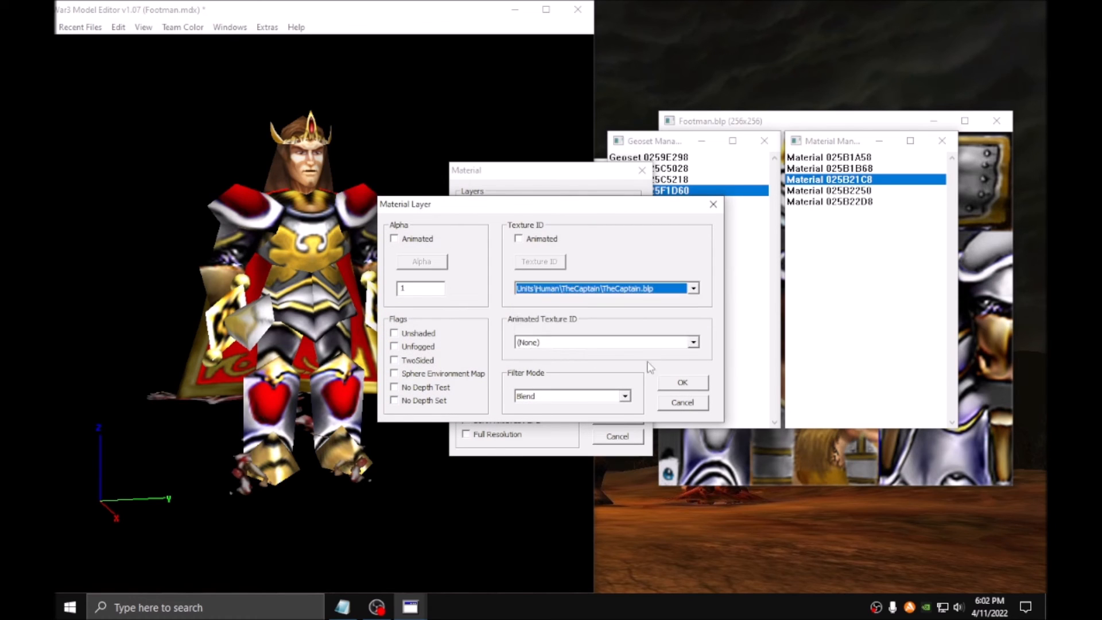
click(682, 383)
click(618, 419)
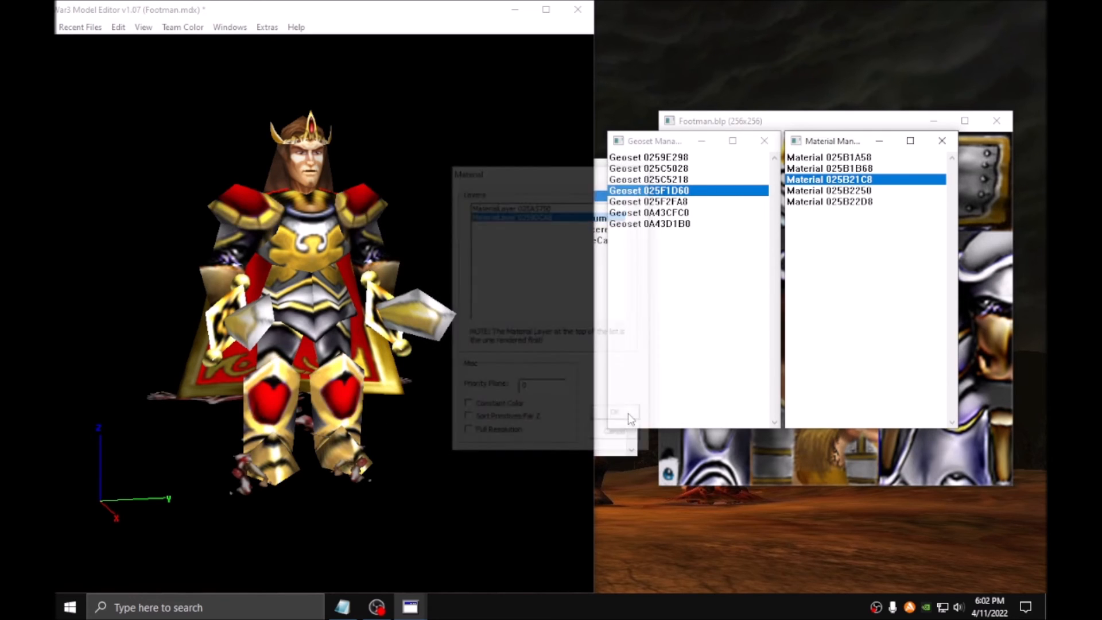
Save the retextured Footman.mdx and close the War3 Model Editor.
click(62, 27)
click(83, 79)
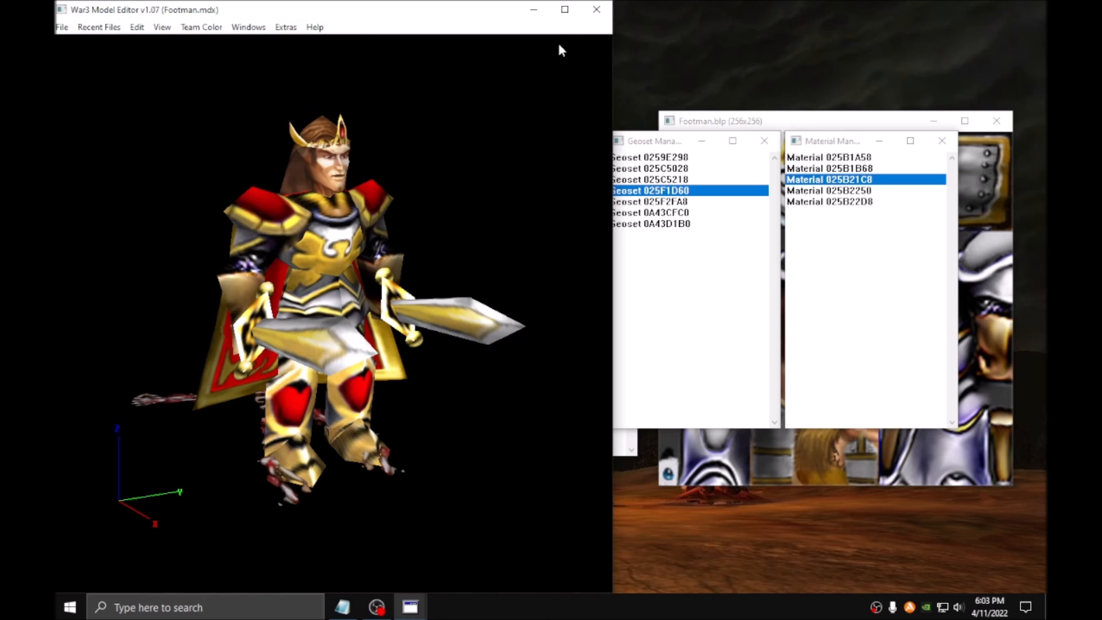
click(597, 9)
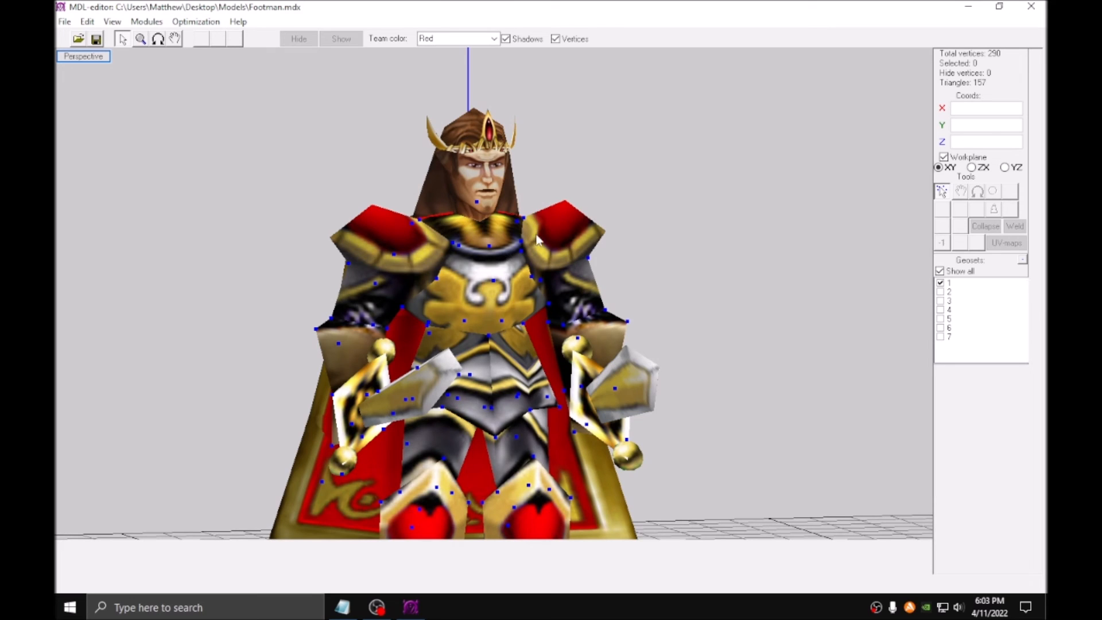
In MDL-editor, show only geoset 2 of Footman.mdx, with the shoulder pads seen from the front and the workplane set to ZX.
scroll(541, 242, up, 3)
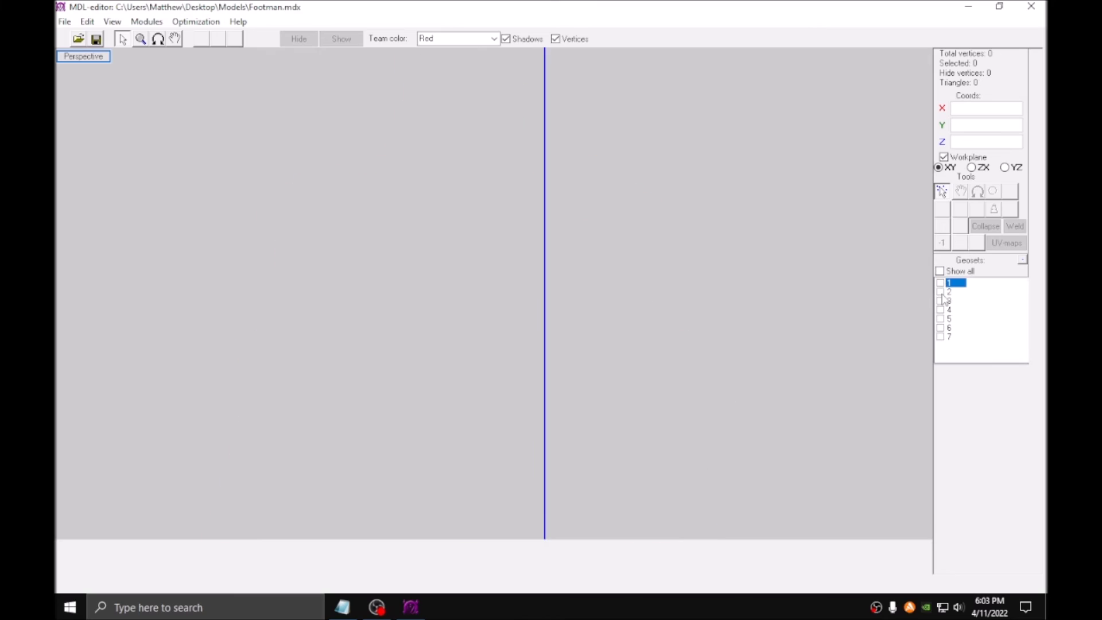
click(941, 294)
scroll(598, 309, down, 6)
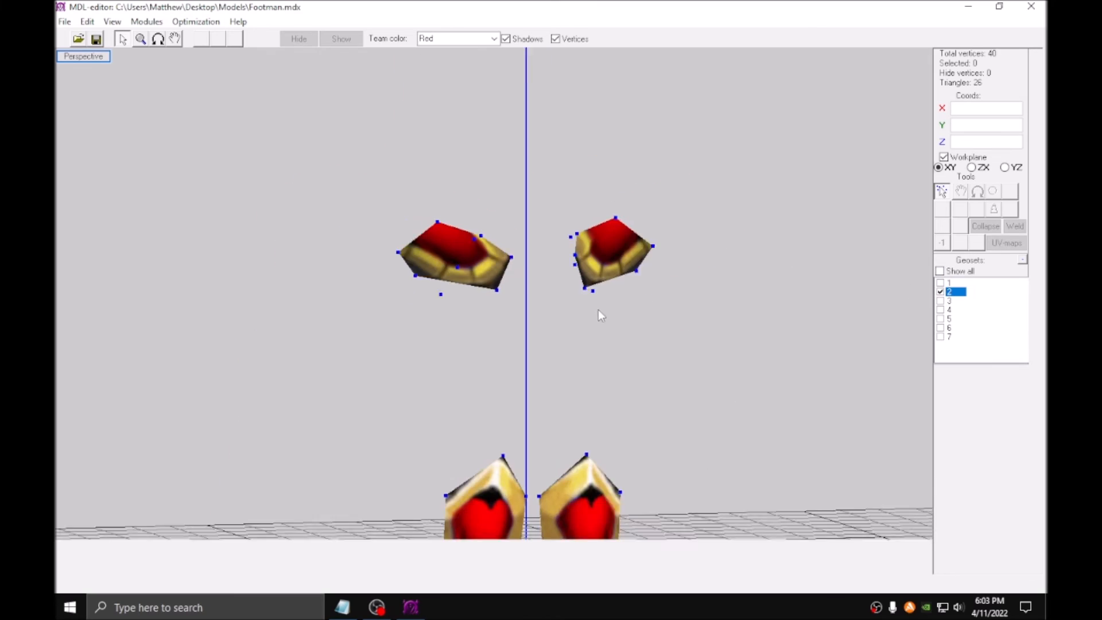
middle_drag(751, 283, 591, 299)
drag(592, 299, 654, 259)
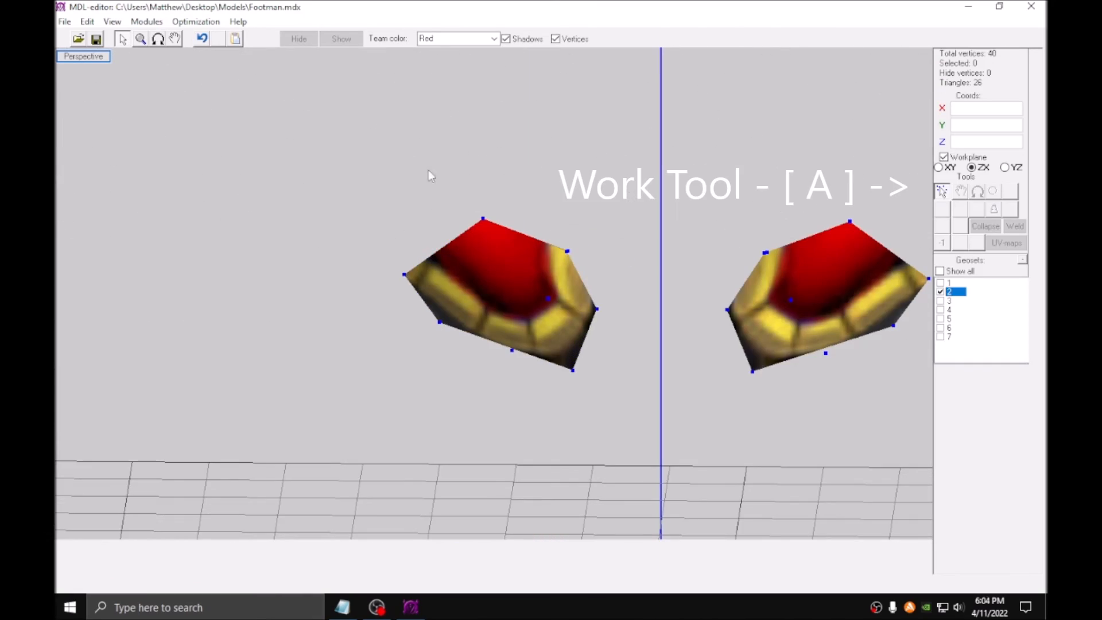
Duplicate the three overlapping vertices at the peak of the character's right shoulder pad and move the copies straight up to about Z 110.
drag(438, 132, 529, 265)
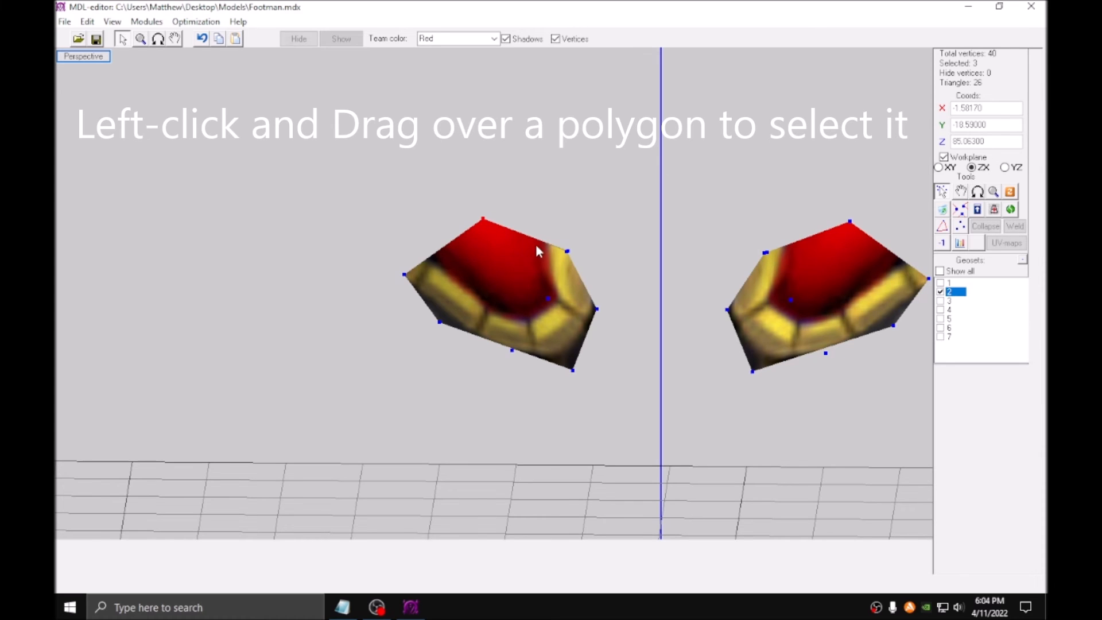
click(962, 194)
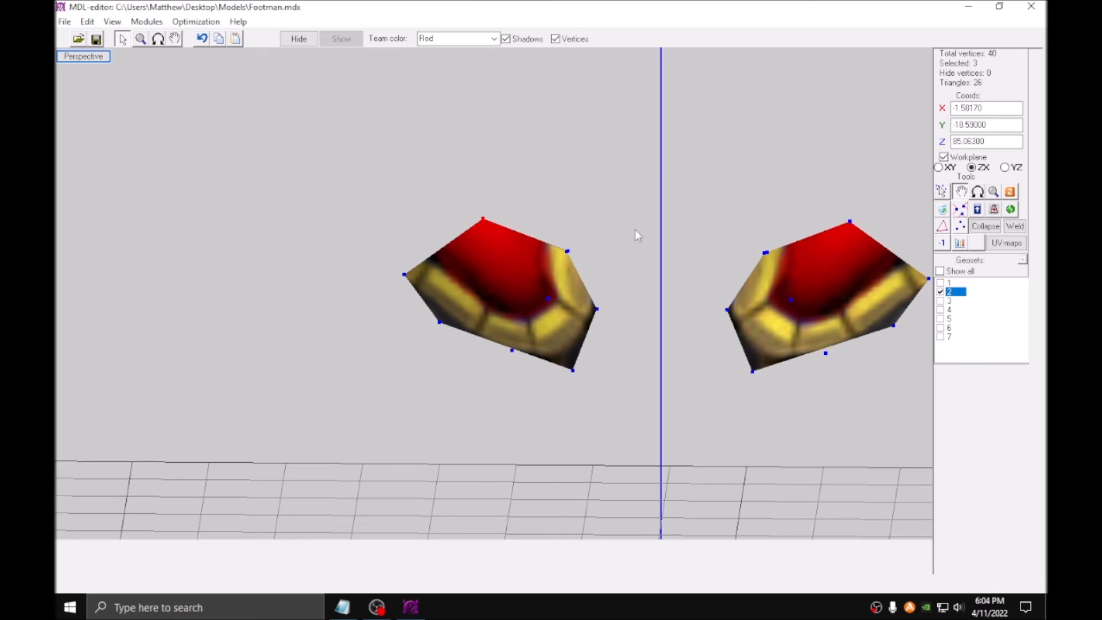
key(ctrl+v)
middle_drag(567, 320, 571, 443)
shift+drag(472, 441, 497, 285)
Weld the three overlapping copied vertices above the shoulder pad into one vertex.
middle_drag(541, 280, 545, 340)
scroll(773, 310, up, 2)
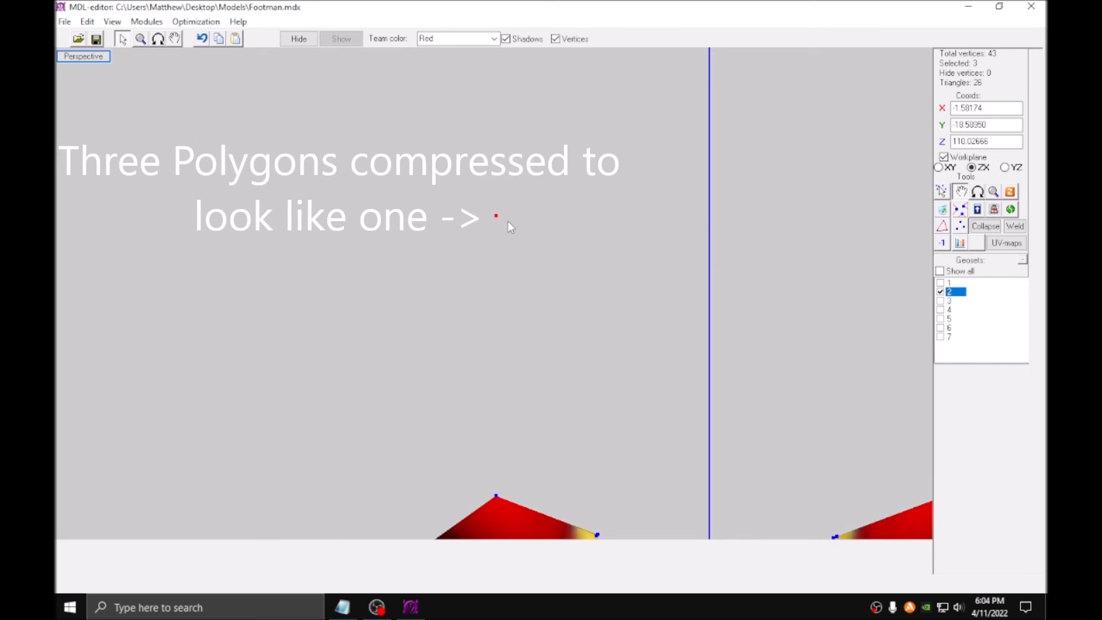
scroll(507, 222, up, 4)
middle_drag(500, 184, 490, 207)
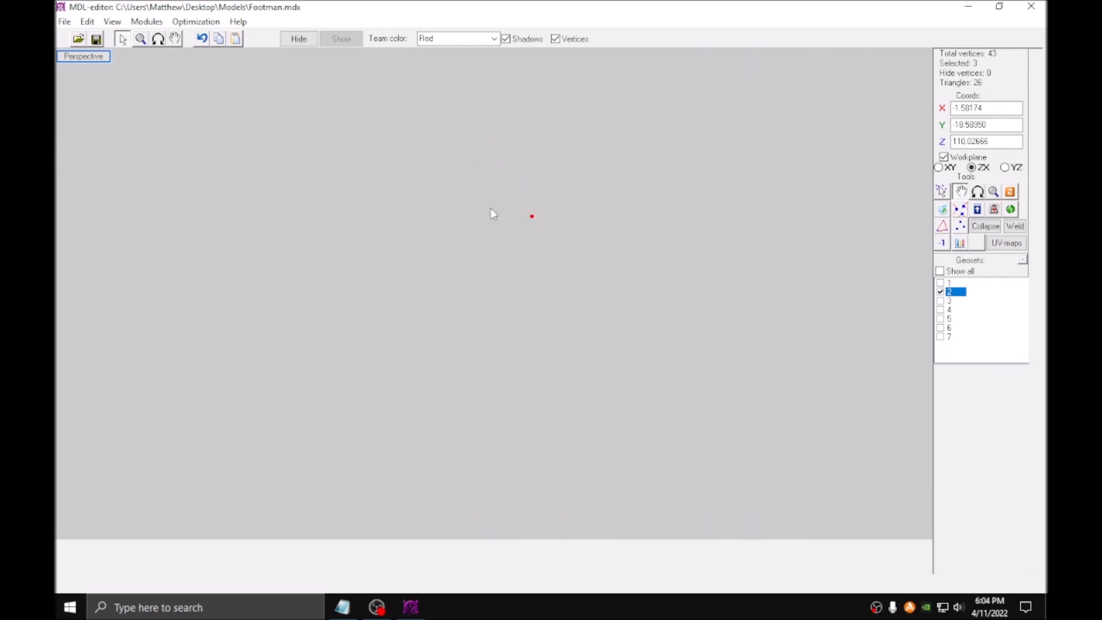
scroll(597, 287, down, 5)
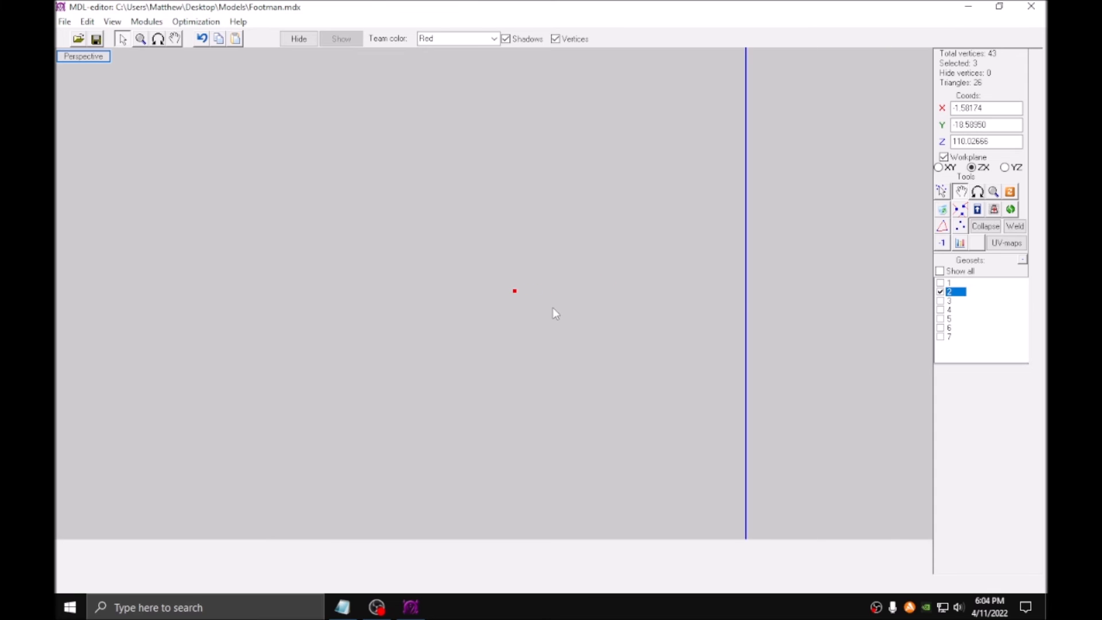
click(1015, 226)
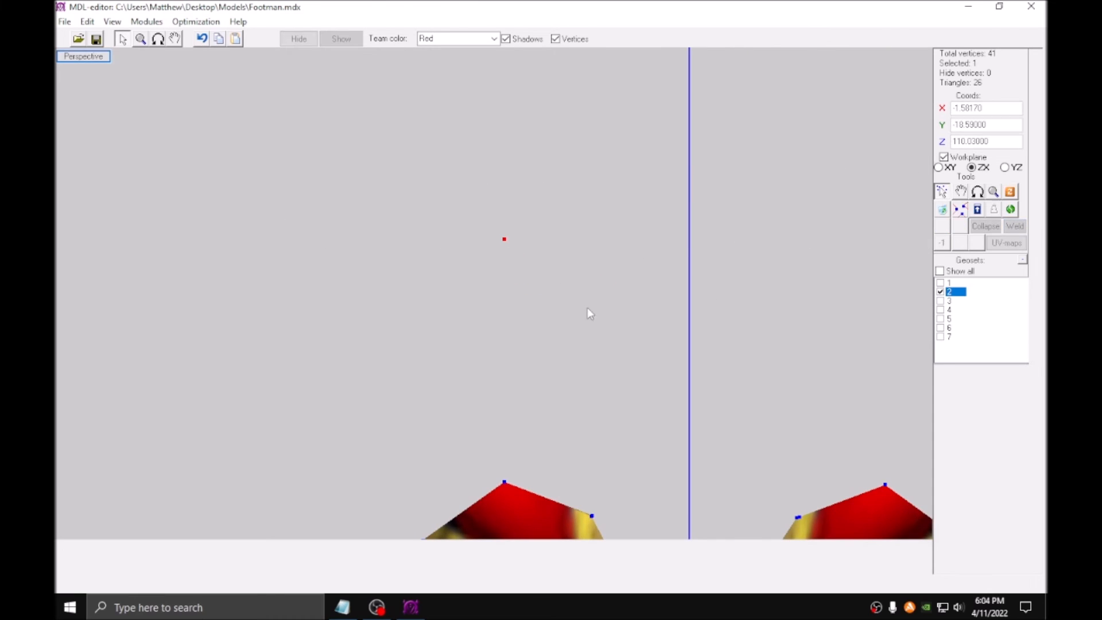
Duplicate the single vertex above the shoulder pad, then rotate and scale the two vertices into a wide horizontal pair.
key(ctrl+v)
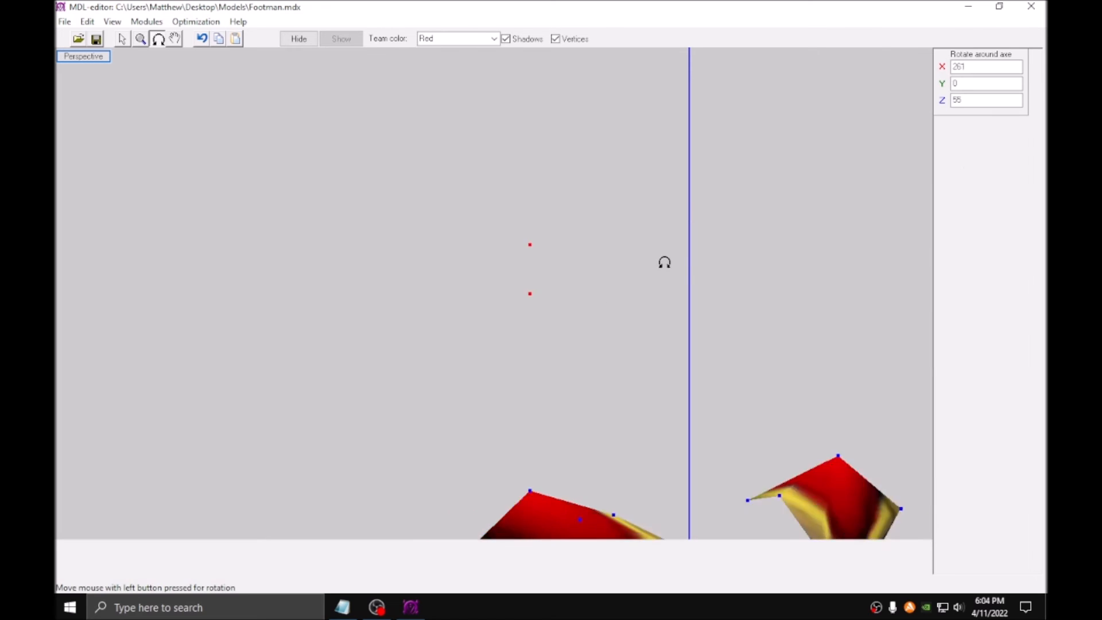
drag(665, 261, 701, 256)
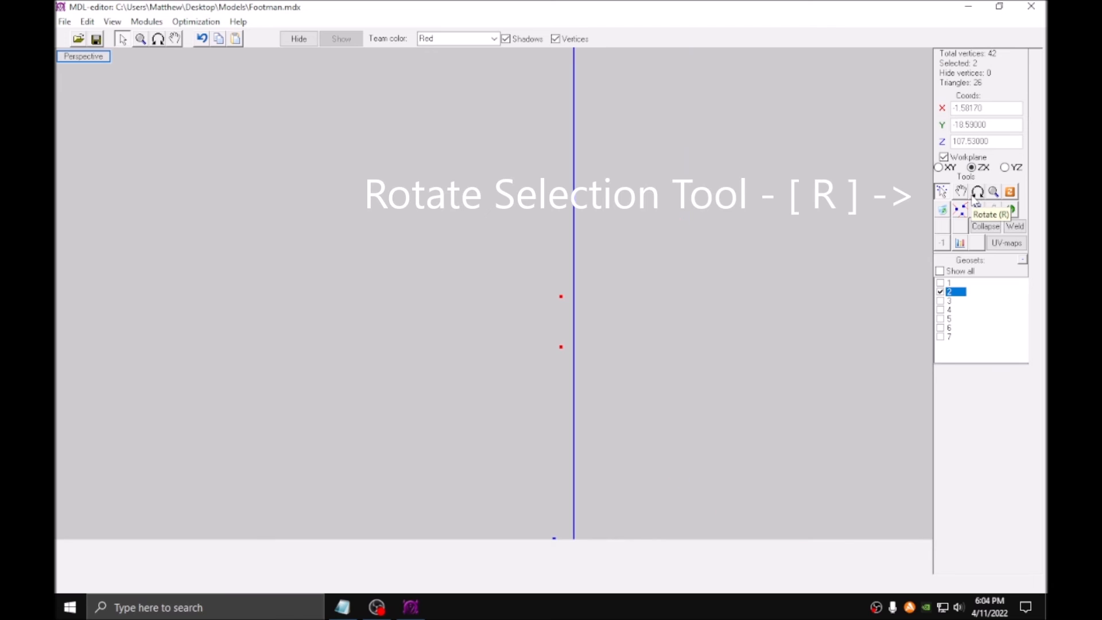
click(975, 193)
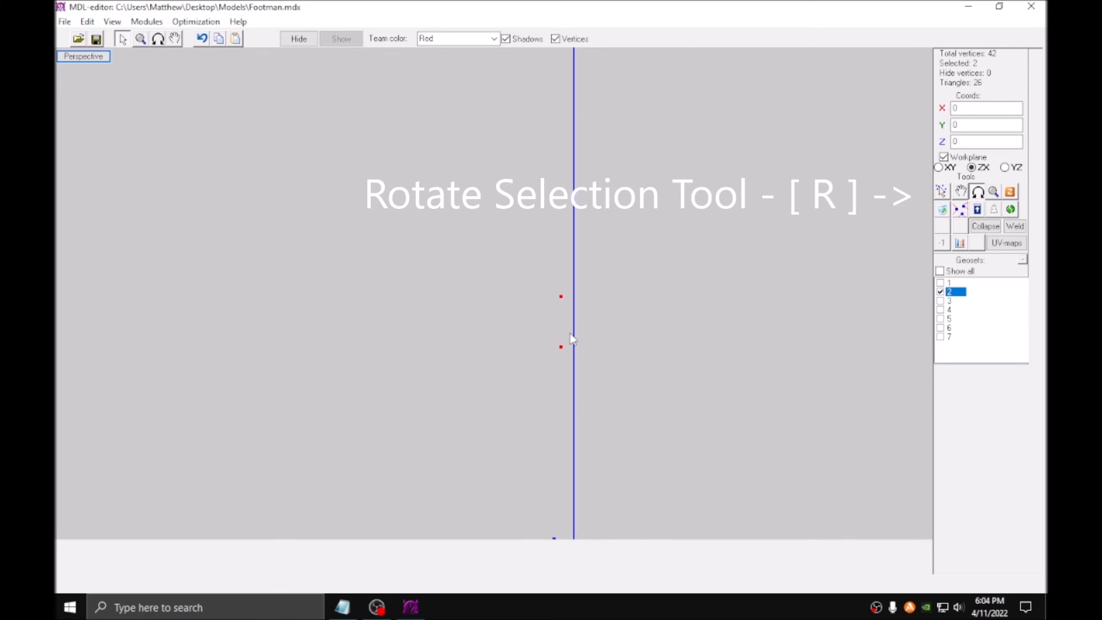
drag(587, 303, 644, 301)
drag(766, 258, 726, 257)
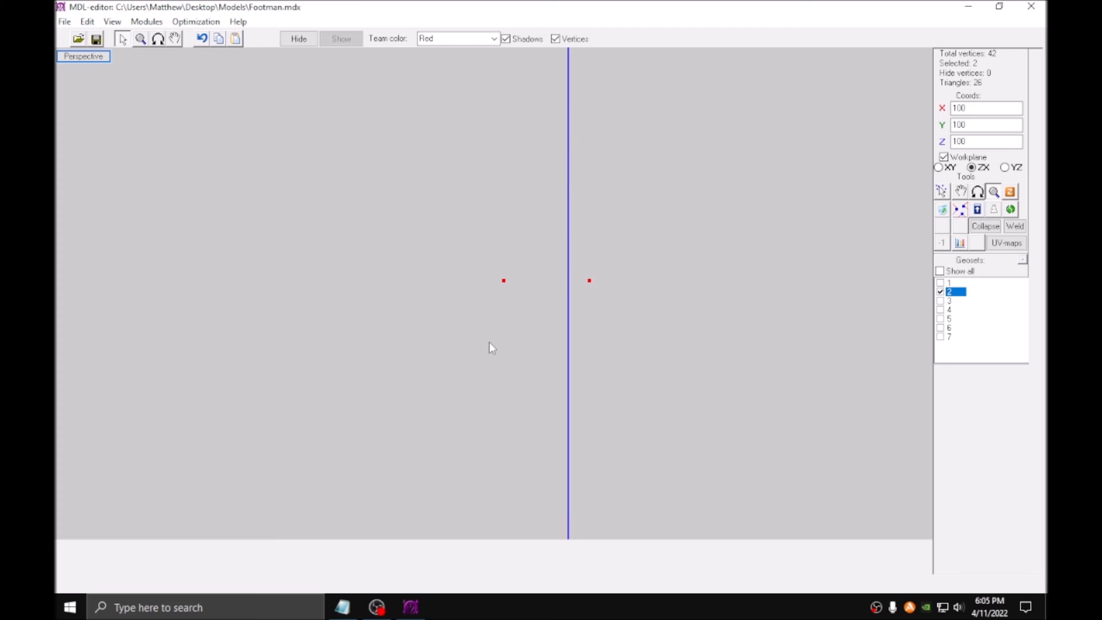
drag(481, 350, 608, 281)
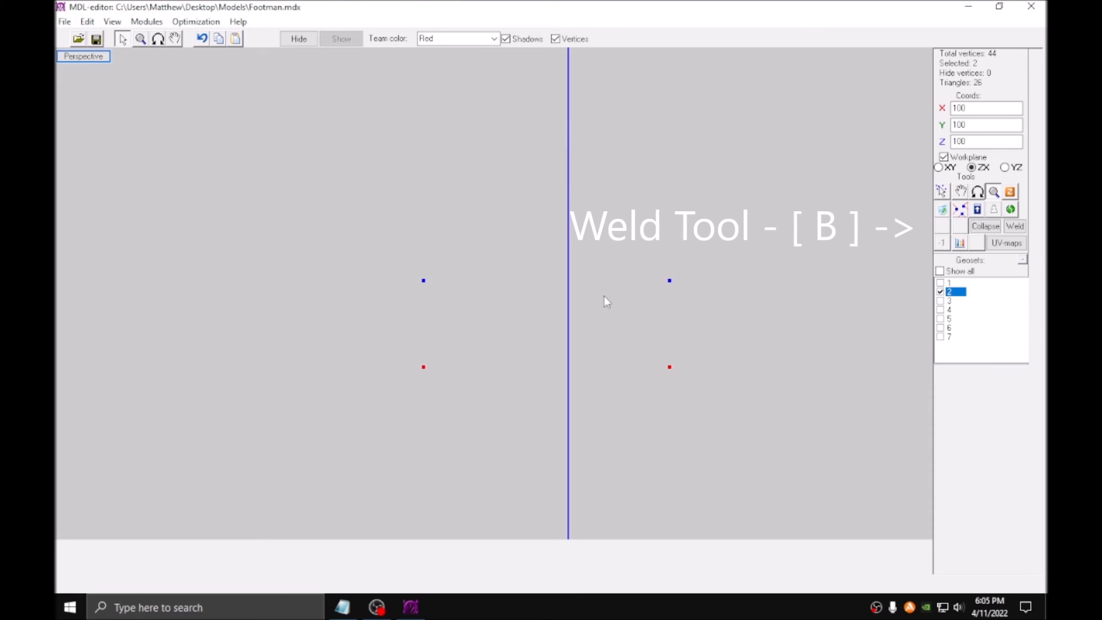
Weld the copied pair beneath the horizontal vertices into one vertex and move it above them, midway between the two.
key(b)
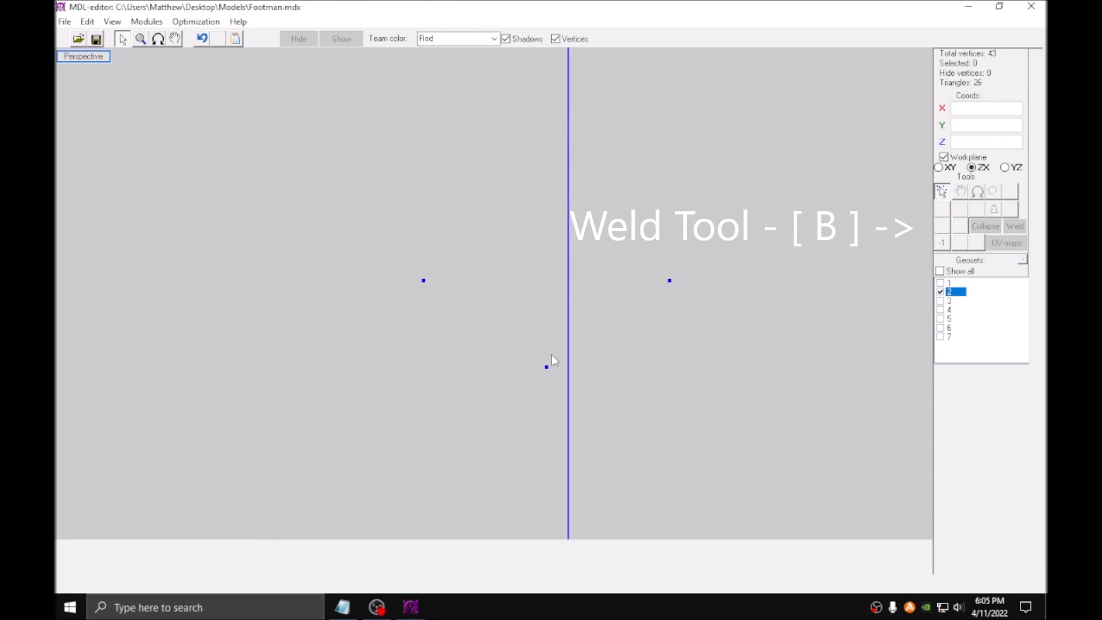
click(547, 366)
click(962, 194)
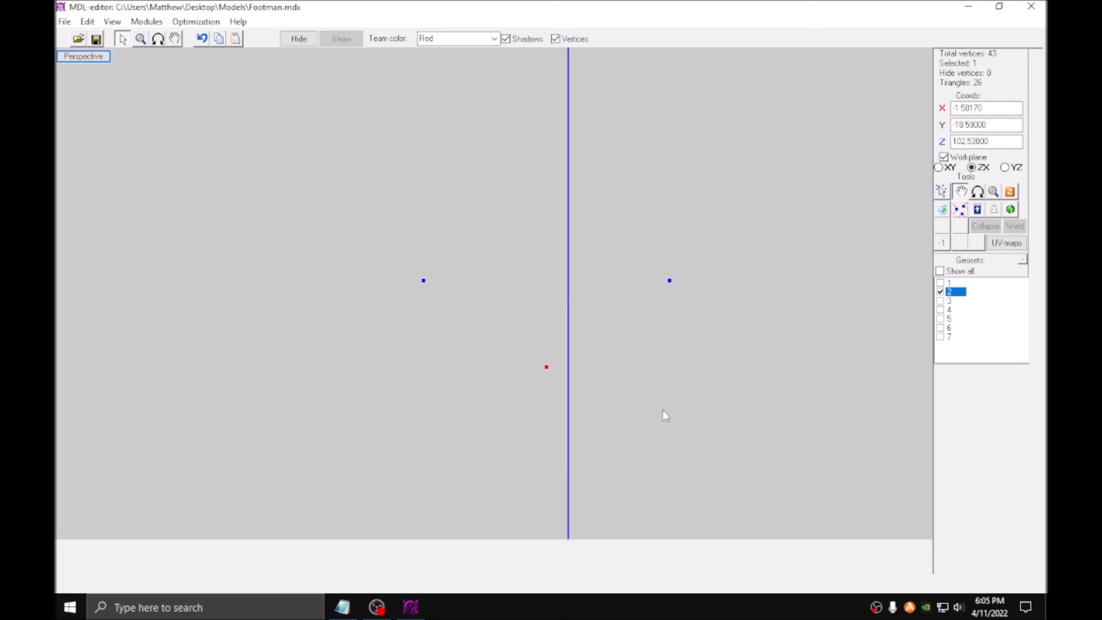
Create a triangle from the three vertices above the shoulder pad and try rotating it in the XY workplane.
drag(307, 90, 745, 365)
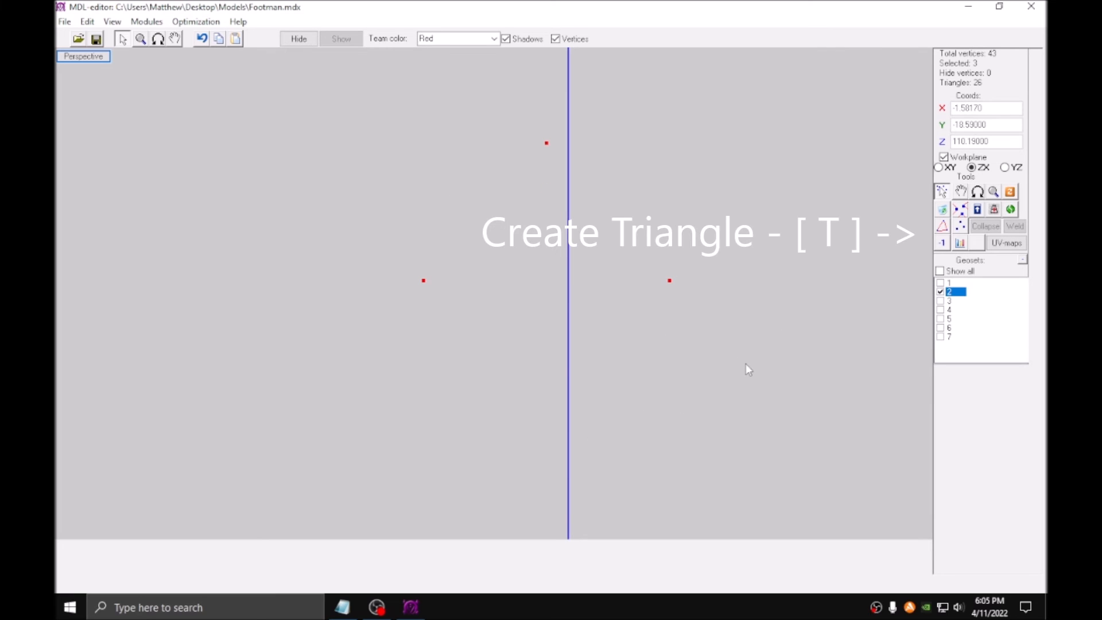
click(945, 227)
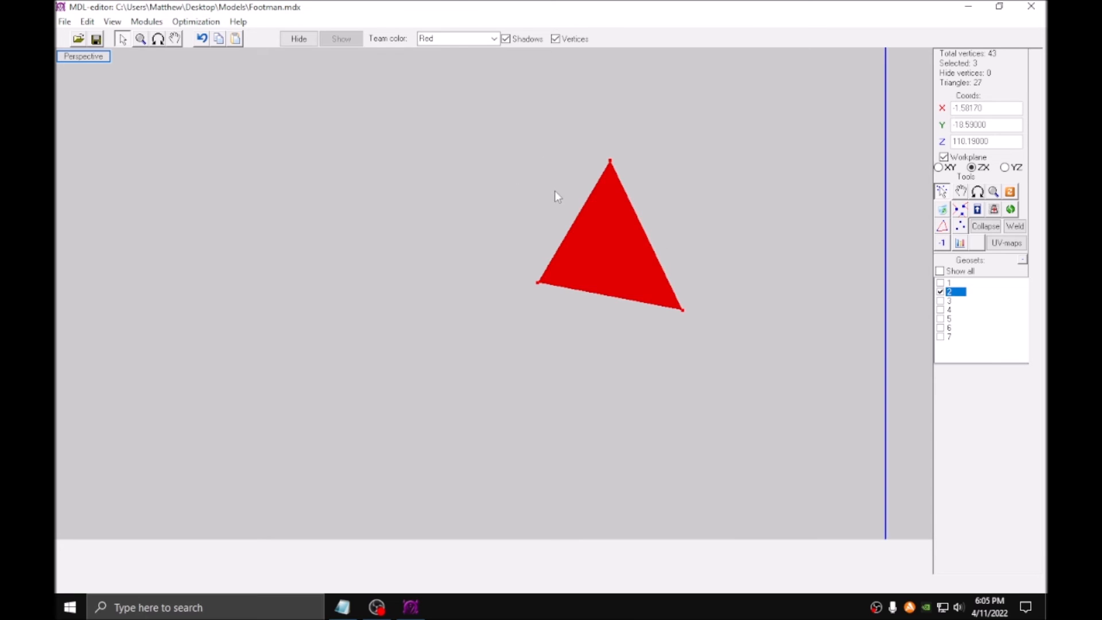
scroll(584, 215, down, 5)
mouse_move(597, 294)
middle_down()
mouse_move(573, 234)
mouse_move(588, 301)
middle_up()
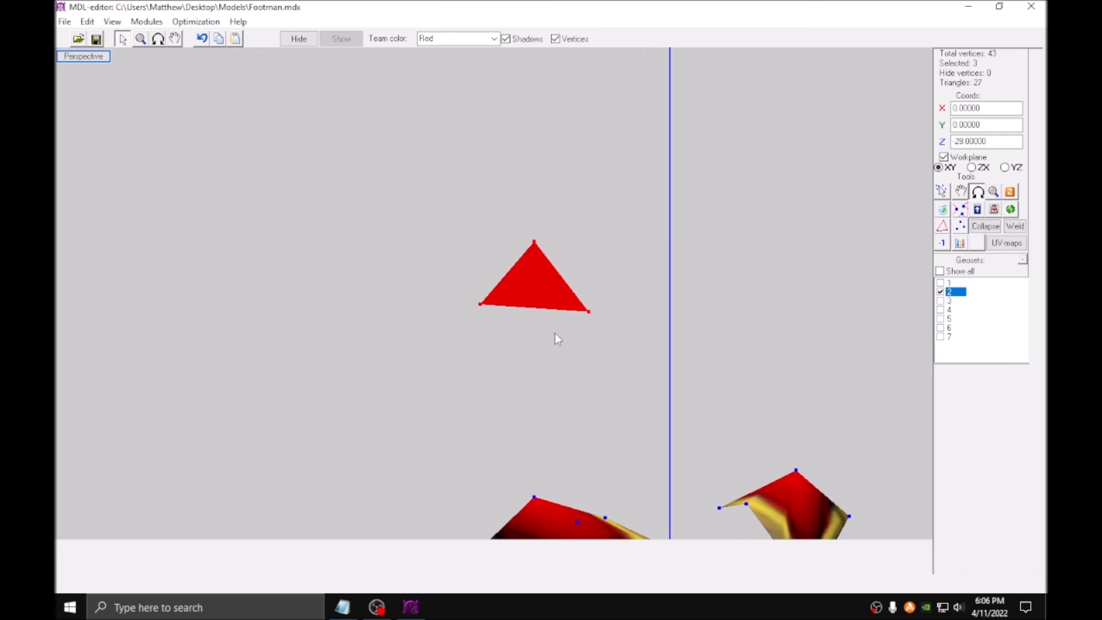
drag(555, 334, 597, 339)
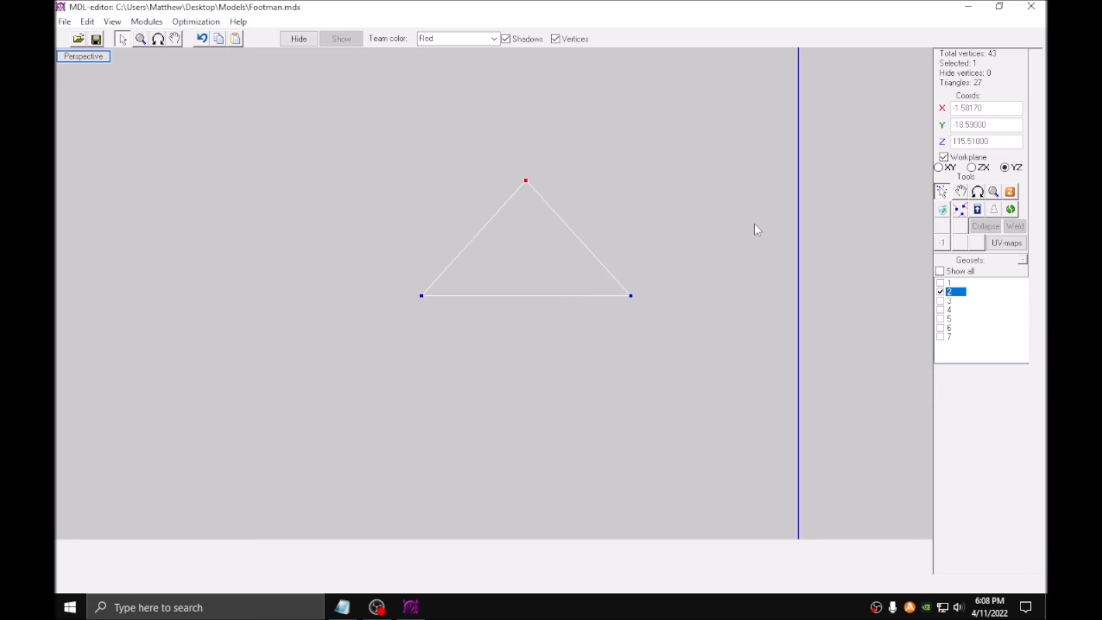
Duplicate the triangle's peak vertex and move the copy straight down below the base edge to about Z 100.7.
key(ctrl+c)
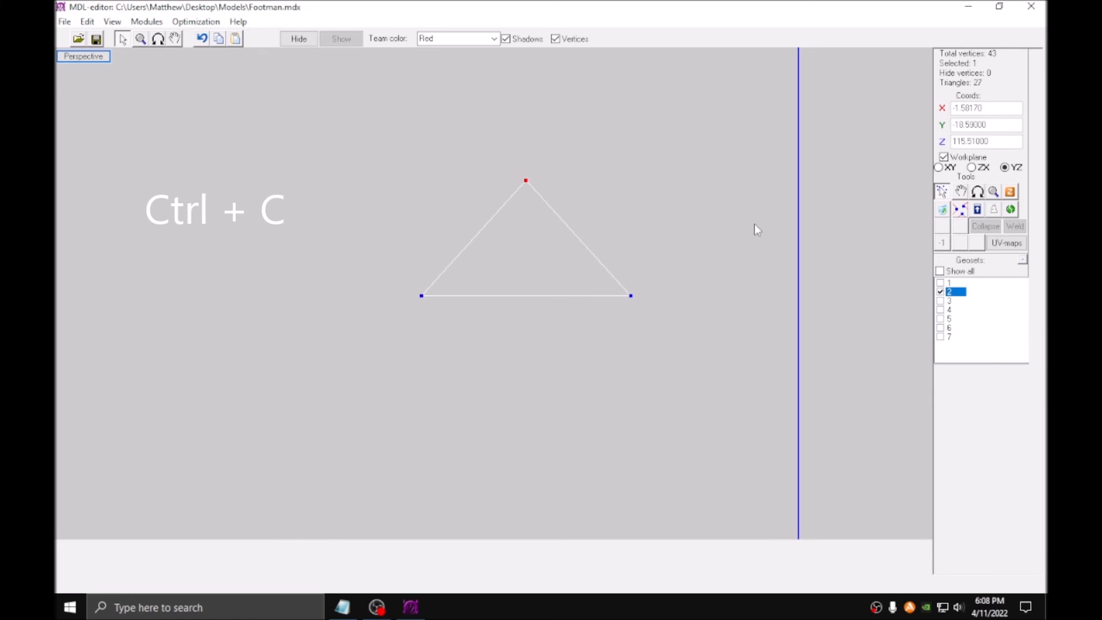
key(ctrl+v)
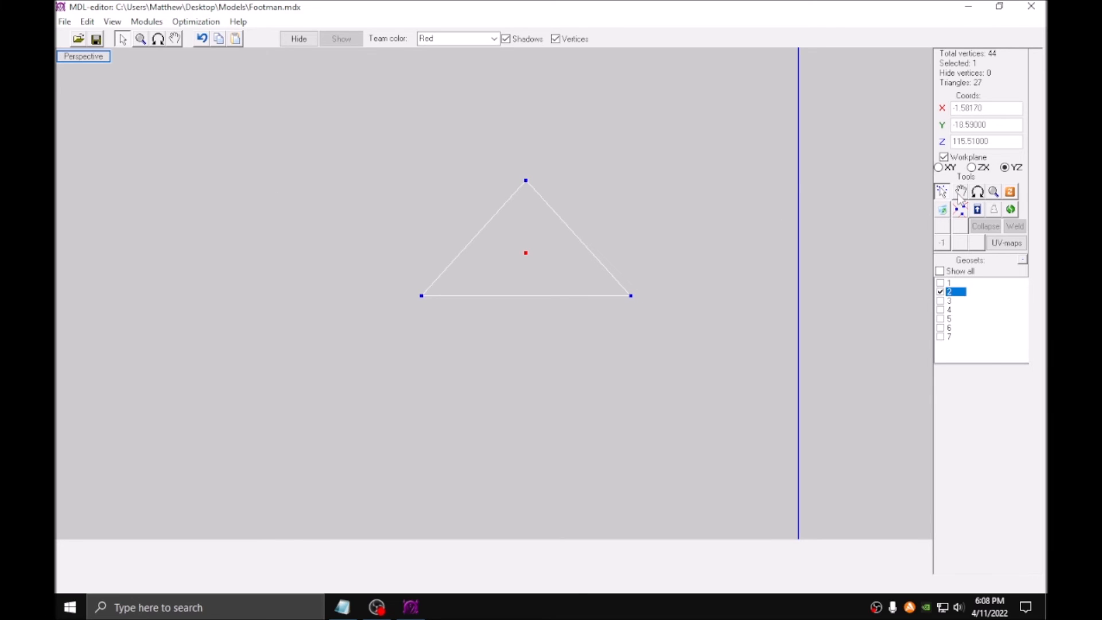
click(961, 193)
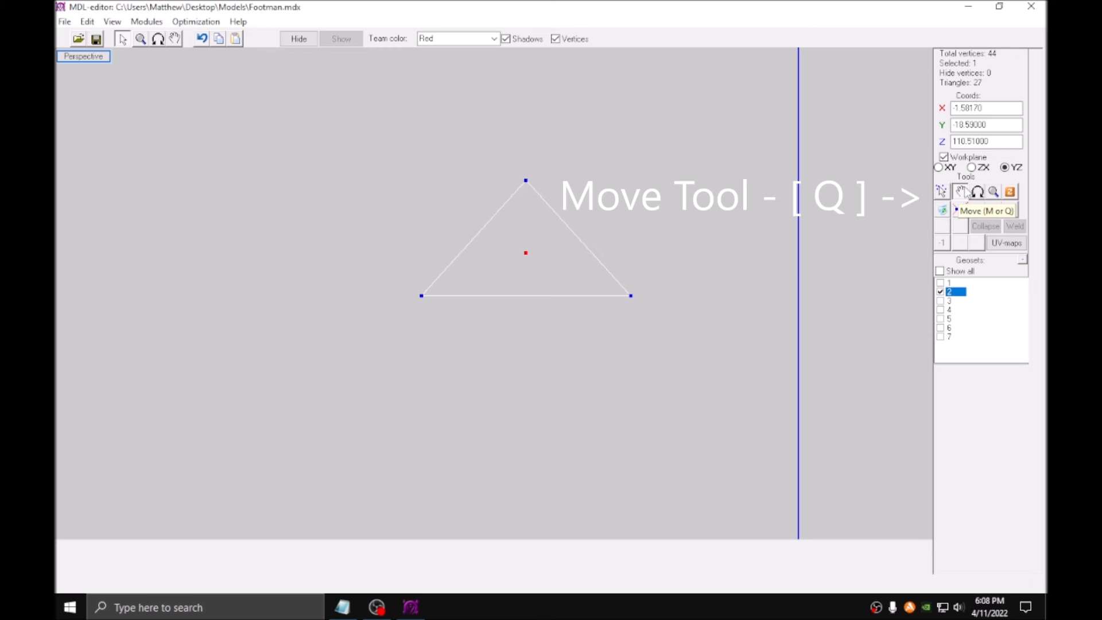
click(977, 170)
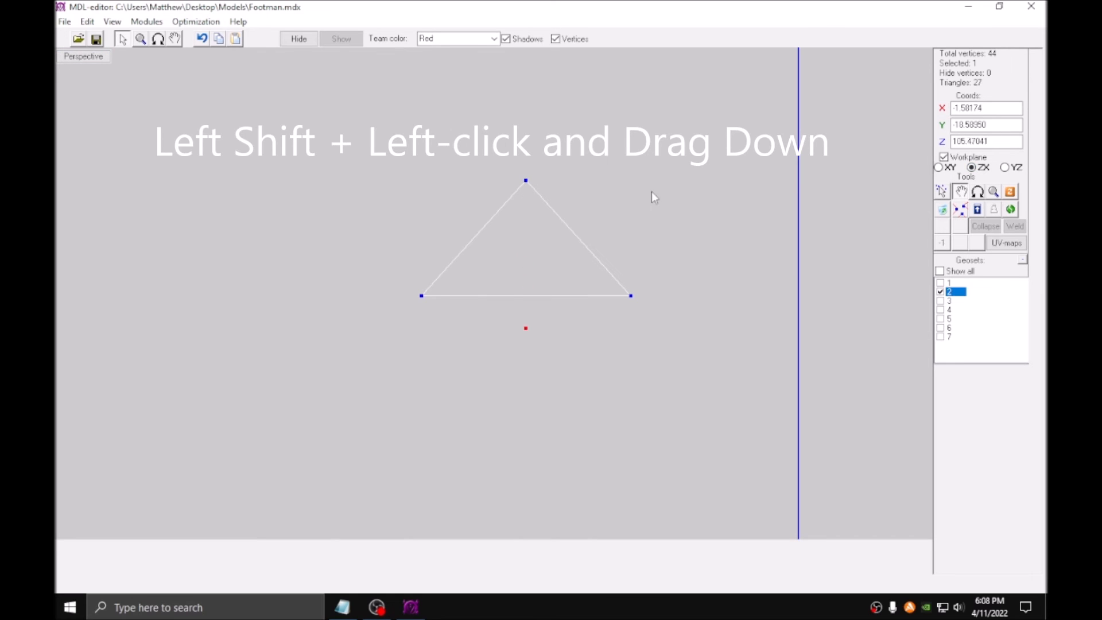
shift+drag(660, 229, 661, 229)
Duplicate the vertex below the triangle and place the copy level with it on the outer side, at about Y -30.6, Z 100.8.
key(ctrl+c)
key(ctrl+v)
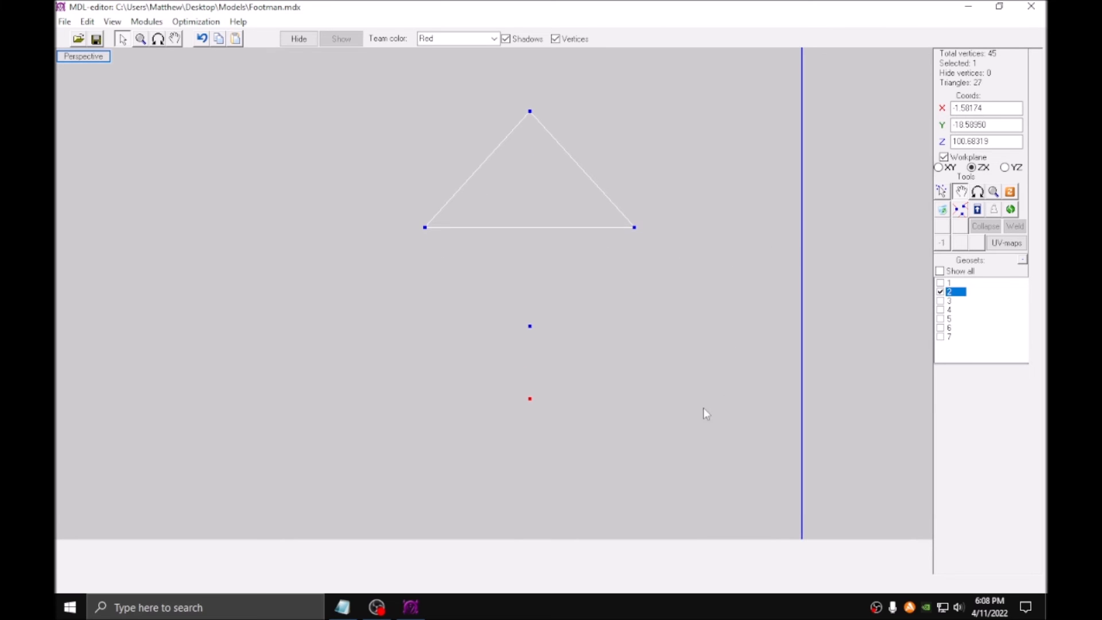
shift+drag(682, 434, 675, 398)
click(1007, 172)
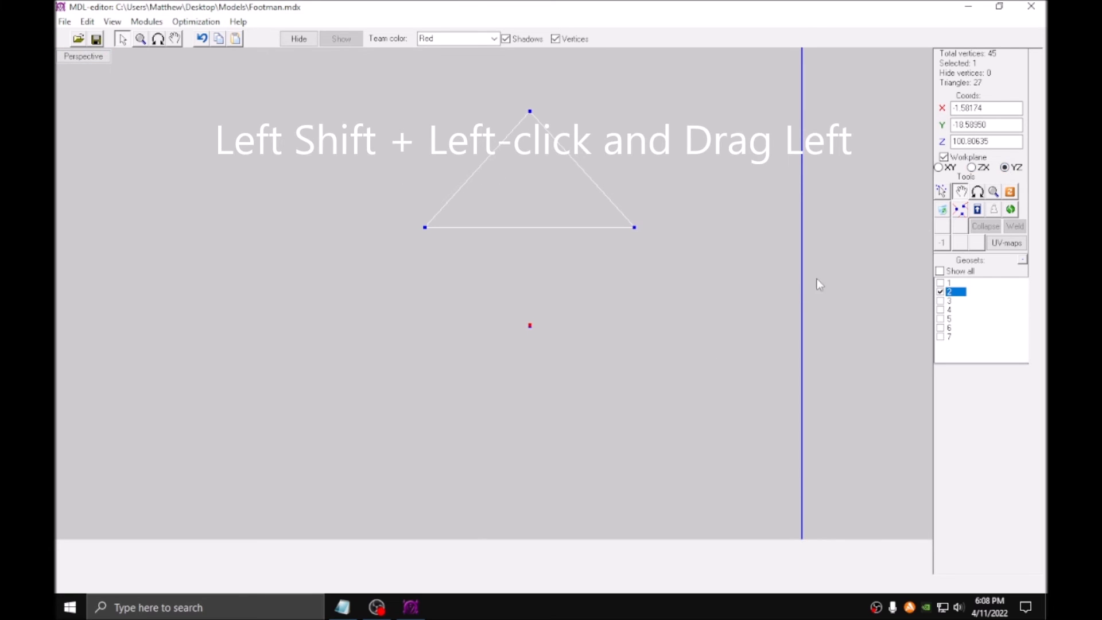
shift+drag(814, 292, 728, 340)
key(a)
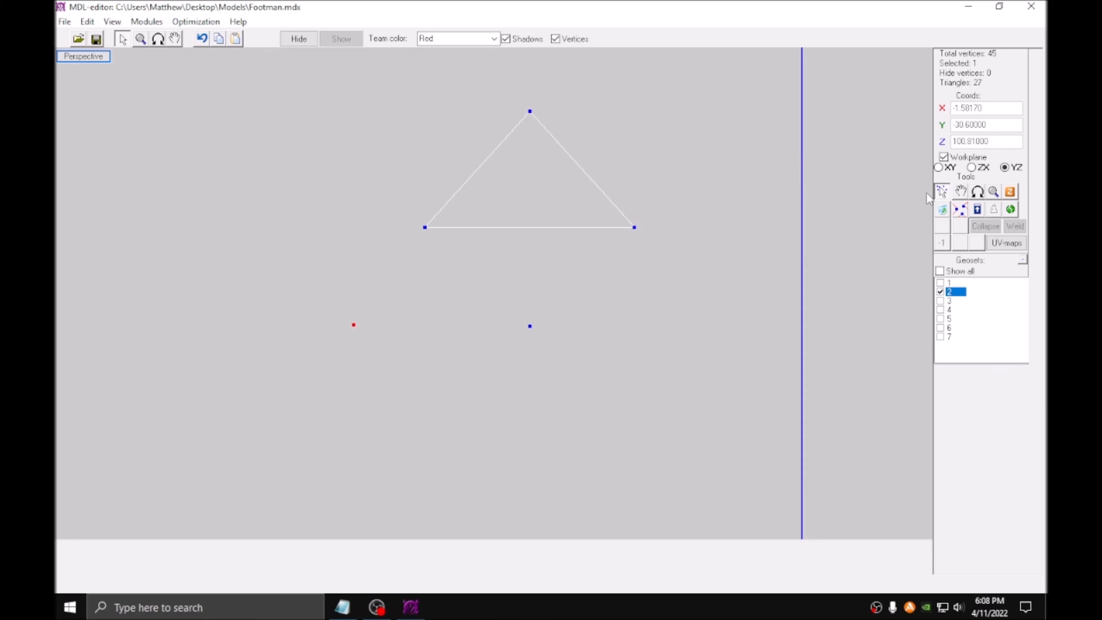
Duplicate the triangle's inner corner vertex twice, leaving one copy below it and moving the other straight up to about Z 116.9.
drag(590, 171, 691, 270)
key(ctrl+c)
key(ctrl+v)
key(ctrl+c)
key(ctrl+v)
click(972, 167)
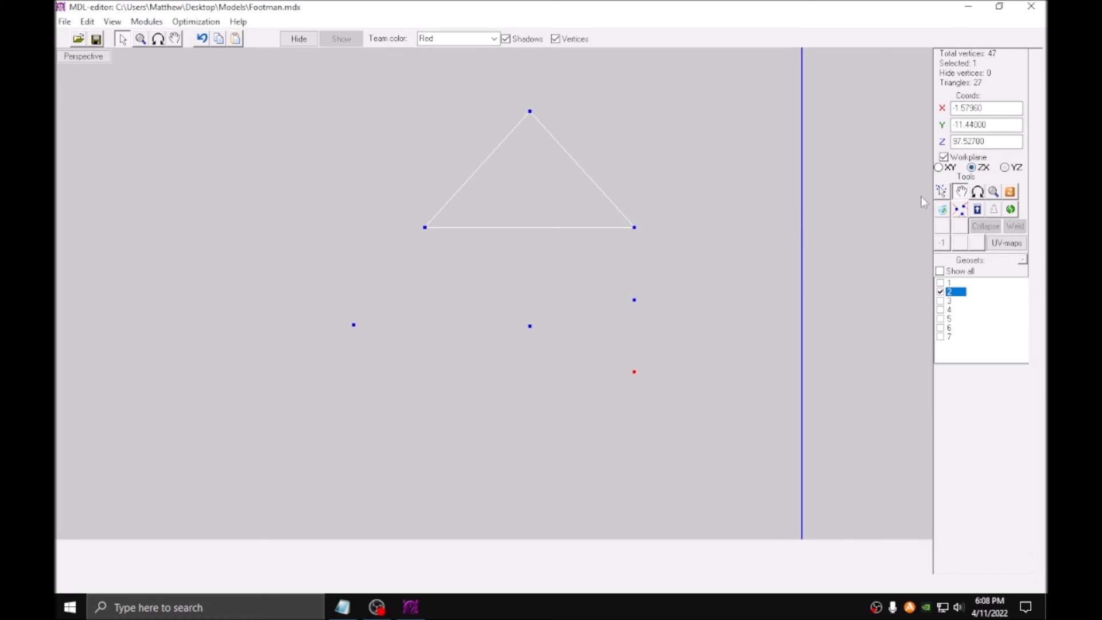
shift+drag(635, 375, 644, 244)
click(942, 192)
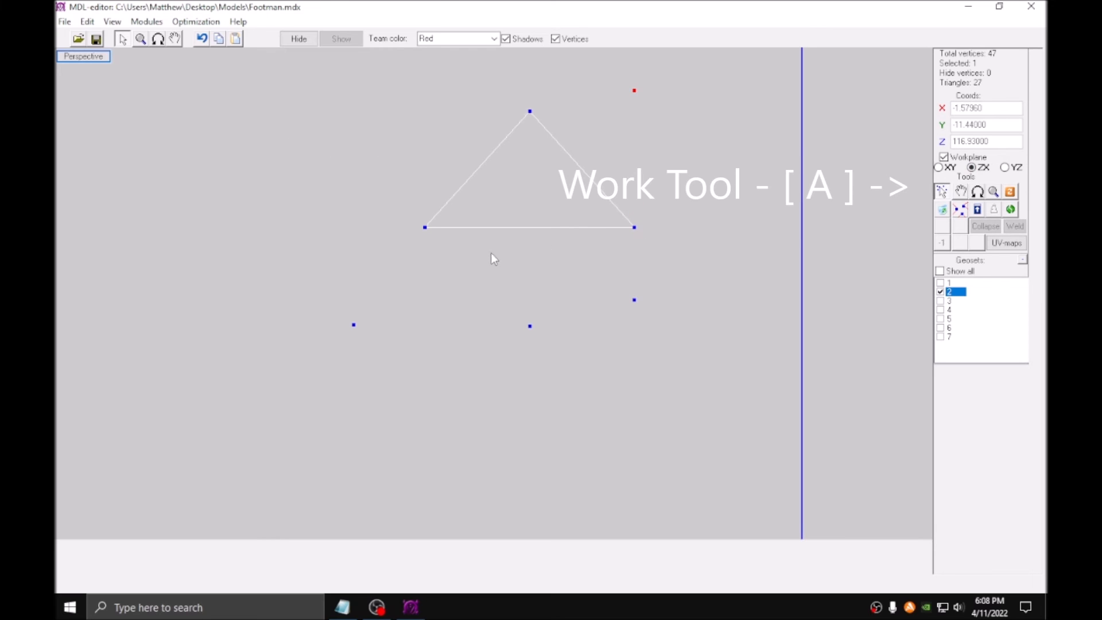
Create triangles joining the inner corner vertex to the peak and upper vertex, and to the two vertices below it.
drag(524, 223, 706, 70)
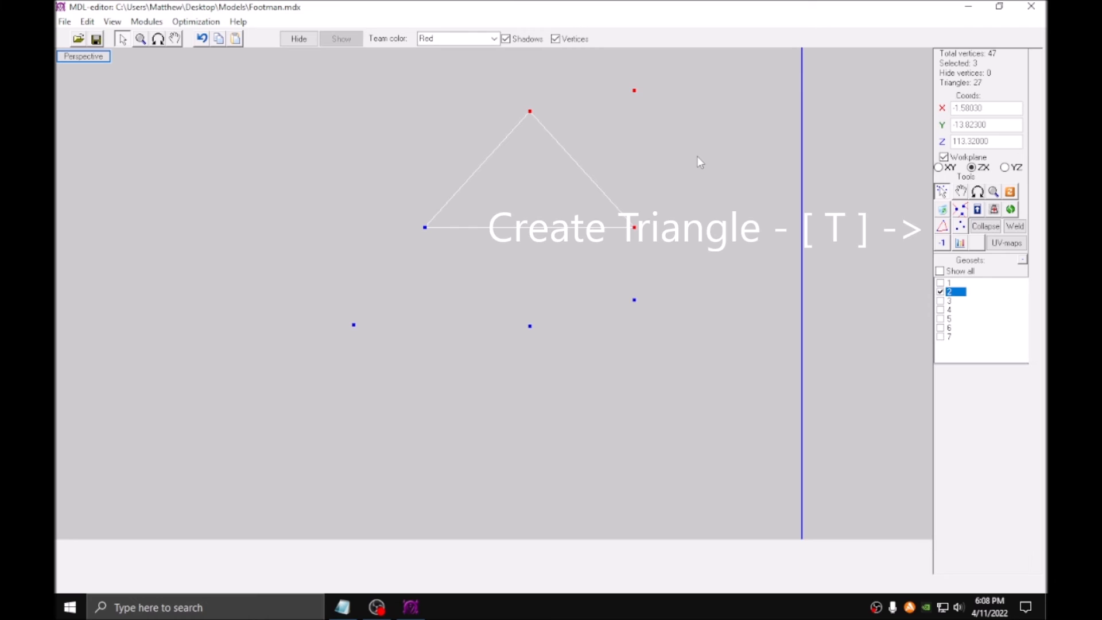
key(t)
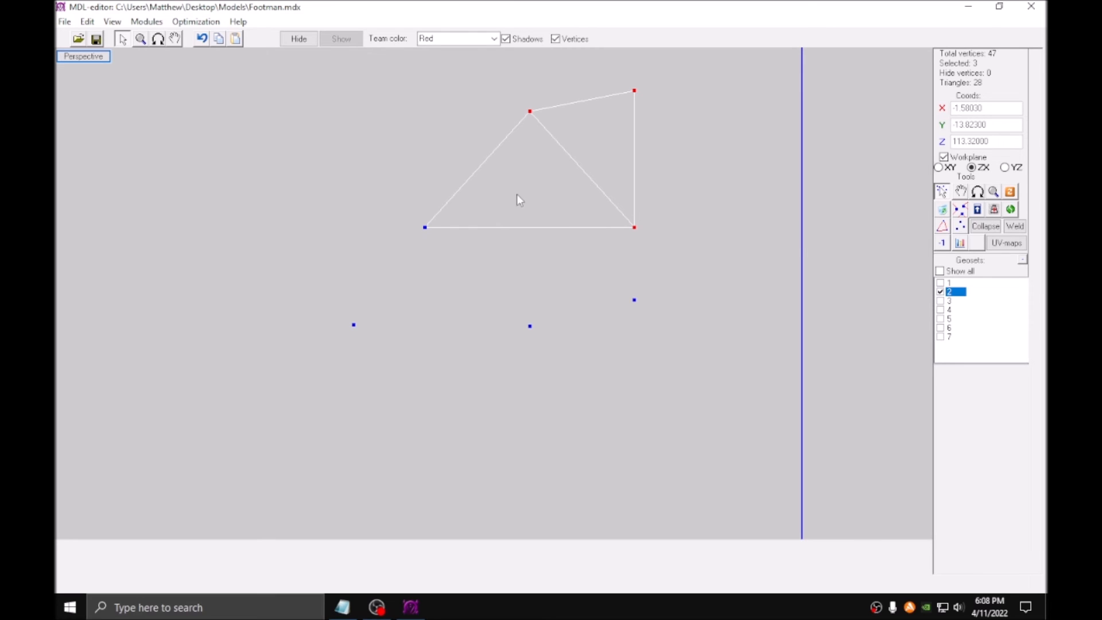
drag(488, 178, 696, 411)
key(t)
Create the middle and lower outer triangles to fill the shape, and flip the invisible ones so they face the front.
shift+drag(426, 224, 292, 178)
key(t)
key(t)
right_click(291, 177)
click(325, 277)
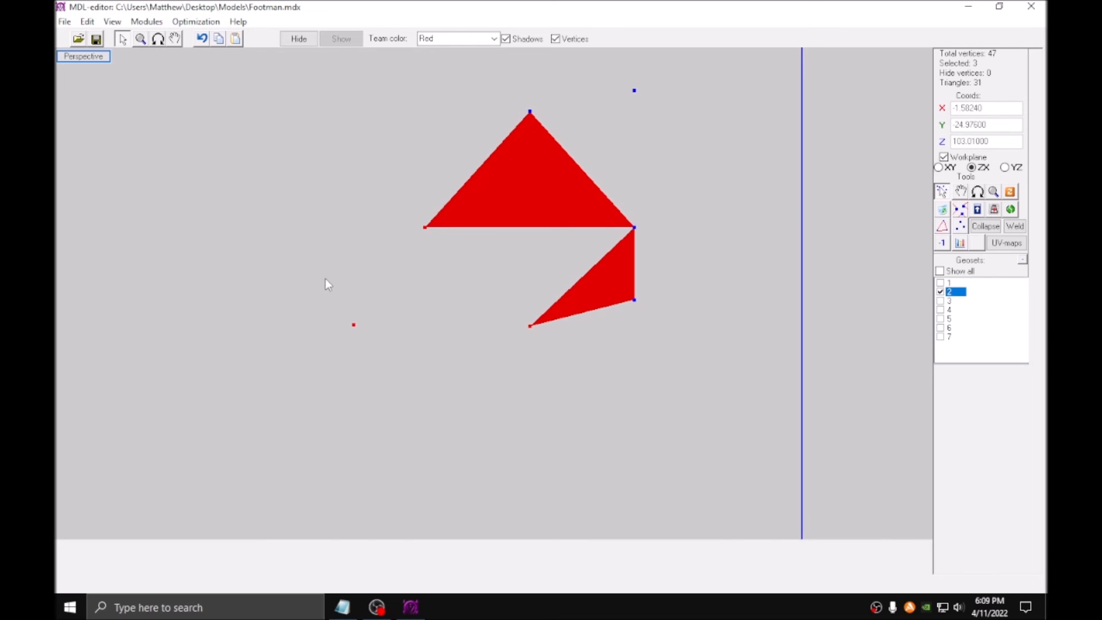
key(ctrl+z)
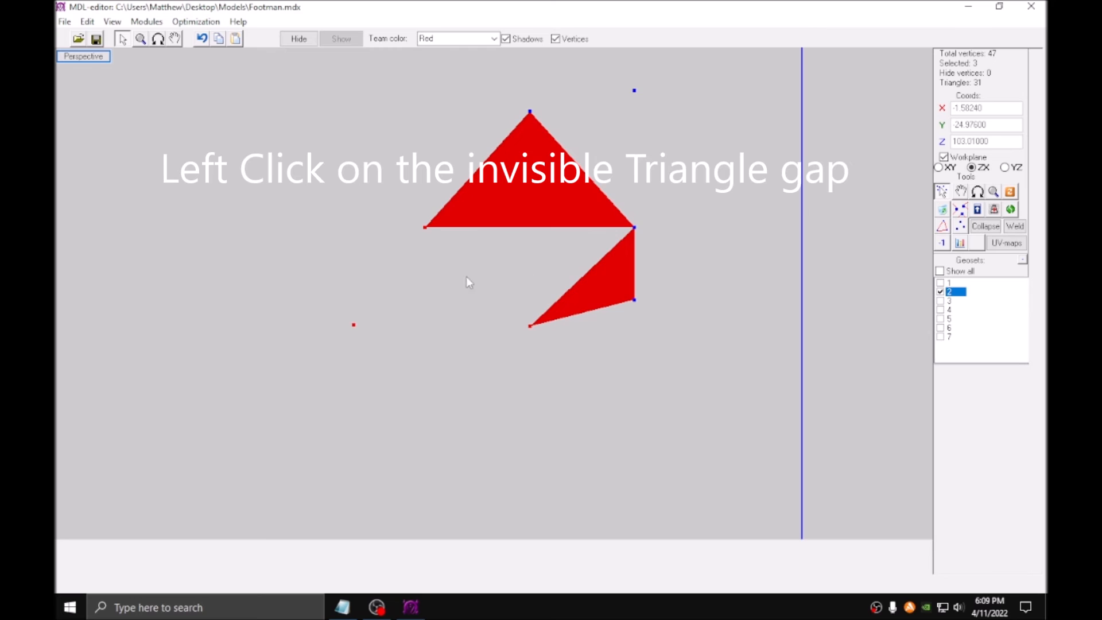
click(940, 245)
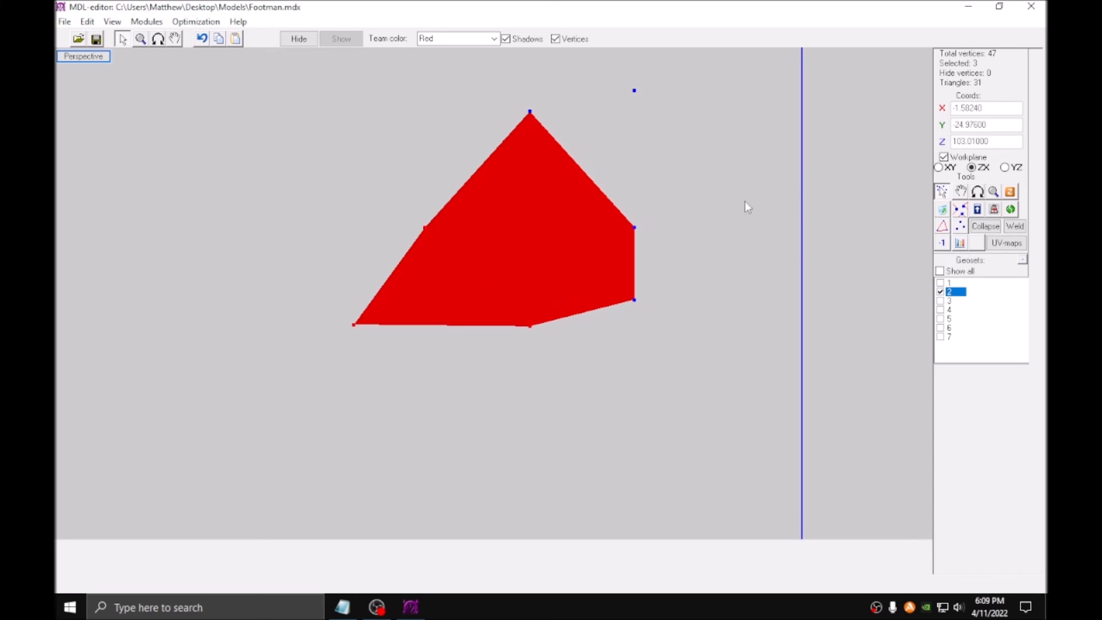
Shift the shape's bottom centre vertex slightly outward along its lower edge in the YZ workplane.
drag(487, 256, 571, 405)
click(962, 193)
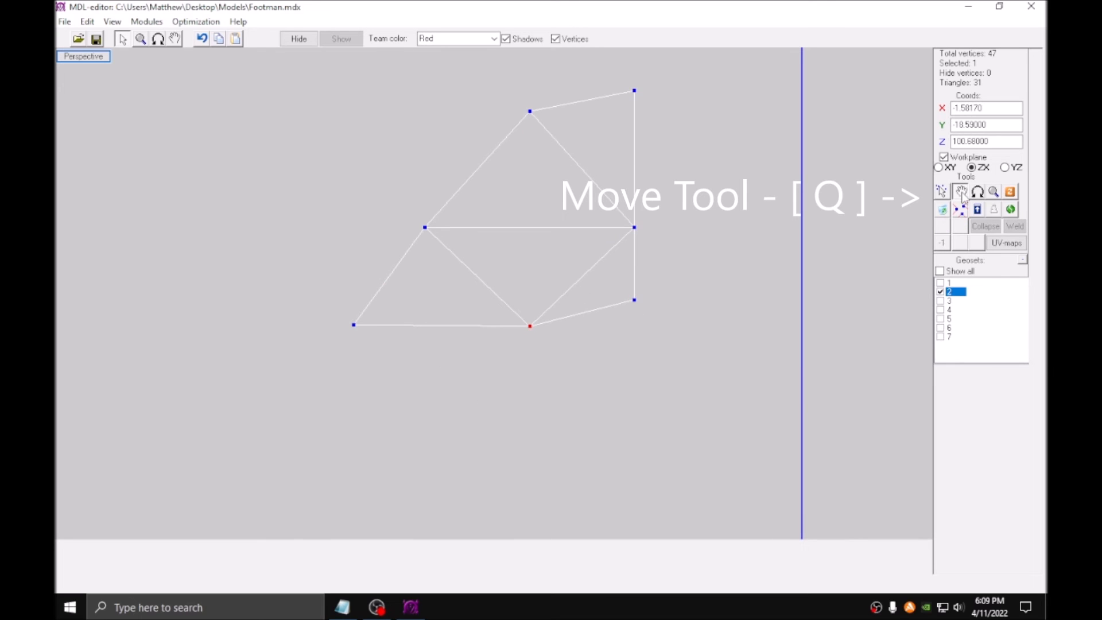
click(1009, 169)
drag(657, 392, 646, 393)
Move the shape's lower inner corner vertex straight down in the ZX workplane, level with the other bottom vertices.
drag(597, 288, 671, 328)
click(962, 192)
click(972, 167)
drag(667, 220, 665, 250)
Lower the peak vertex slightly and raise the outer corner vertex to round the shape's outer edge.
click(942, 192)
drag(574, 186, 450, 82)
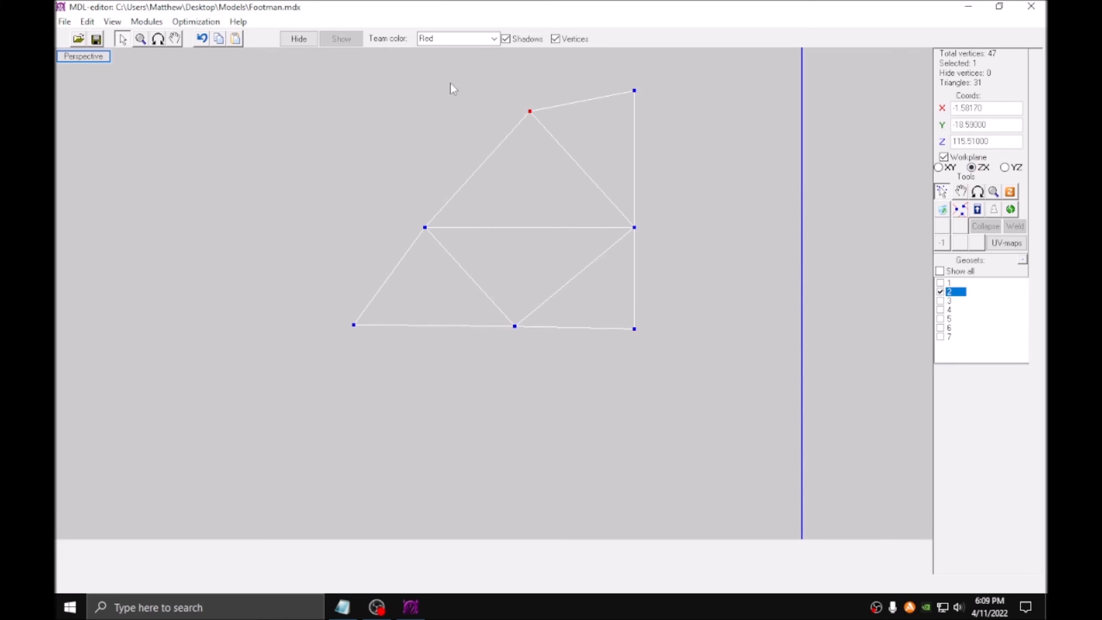
click(962, 191)
drag(574, 149, 574, 172)
click(942, 192)
drag(266, 310, 488, 187)
click(966, 195)
drag(517, 236, 517, 196)
Raise the peak vertex slightly to finish the curved edge, clear the selection and display the shape with surfaces.
click(943, 192)
drag(573, 172, 477, 95)
click(964, 193)
drag(768, 185, 767, 161)
click(943, 192)
click(714, 246)
scroll(715, 245, down, 1)
key(F3)
scroll(687, 253, down, 1)
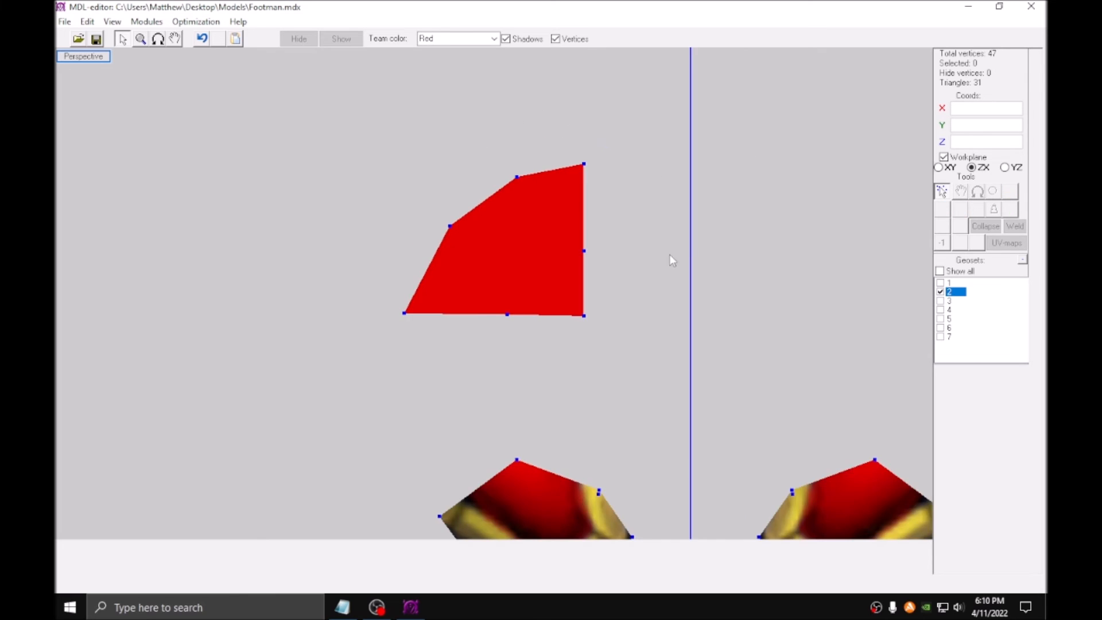
Pull the inner corner, lower inner and bottom centre vertices forward in the XY workplane to give the flat shape depth.
click(158, 38)
drag(322, 190, 396, 195)
click(122, 39)
drag(511, 180, 629, 351)
click(961, 192)
key(w)
middle_drag(876, 159, 841, 209)
click(939, 170)
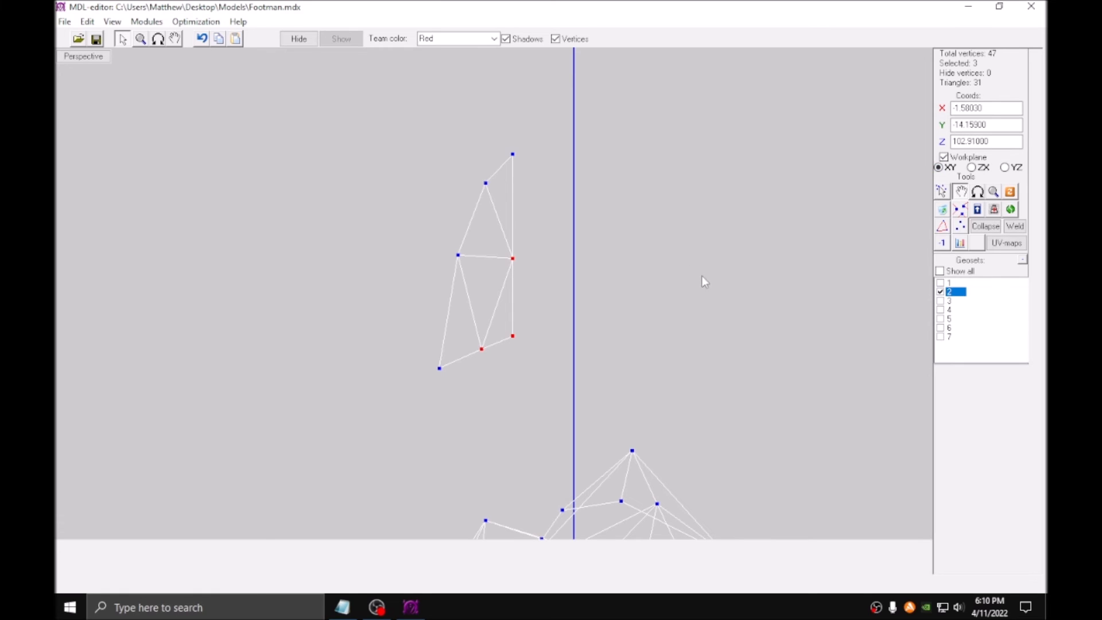
drag(521, 242, 560, 255)
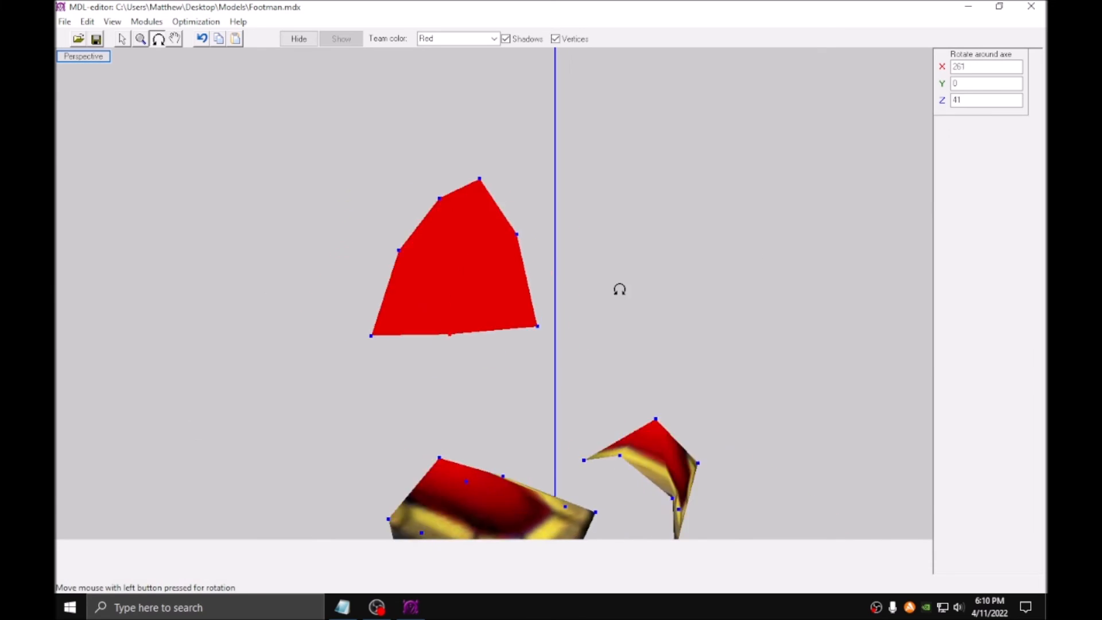
Select all vertices of the new shape from the front and open their UV map in the Texture map editor.
drag(620, 290, 401, 231)
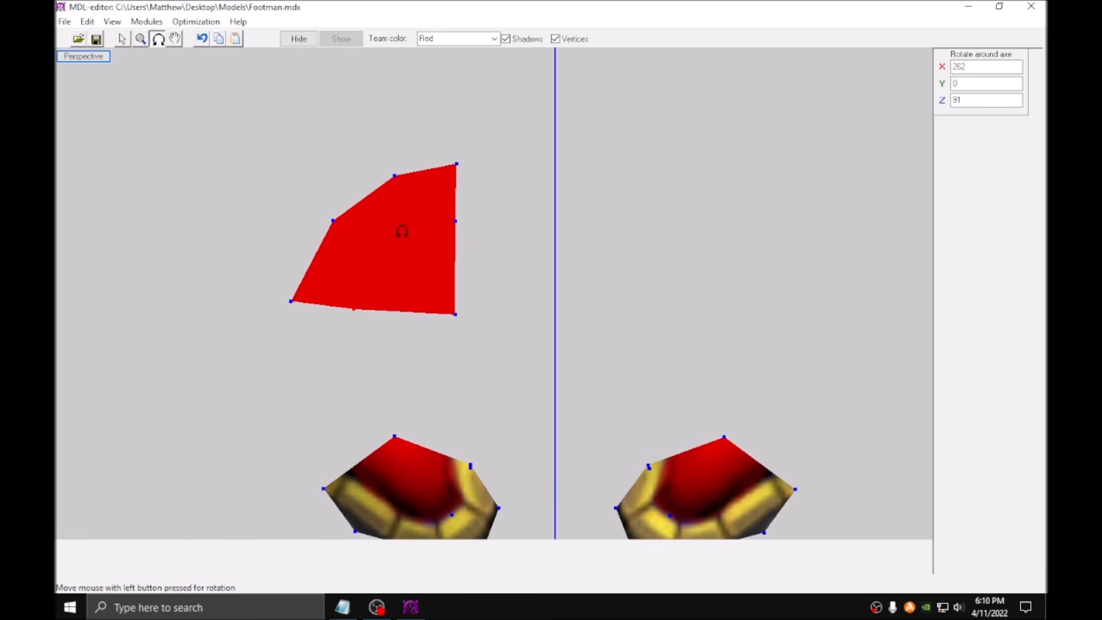
click(120, 39)
middle_drag(216, 330, 346, 333)
drag(344, 360, 675, 81)
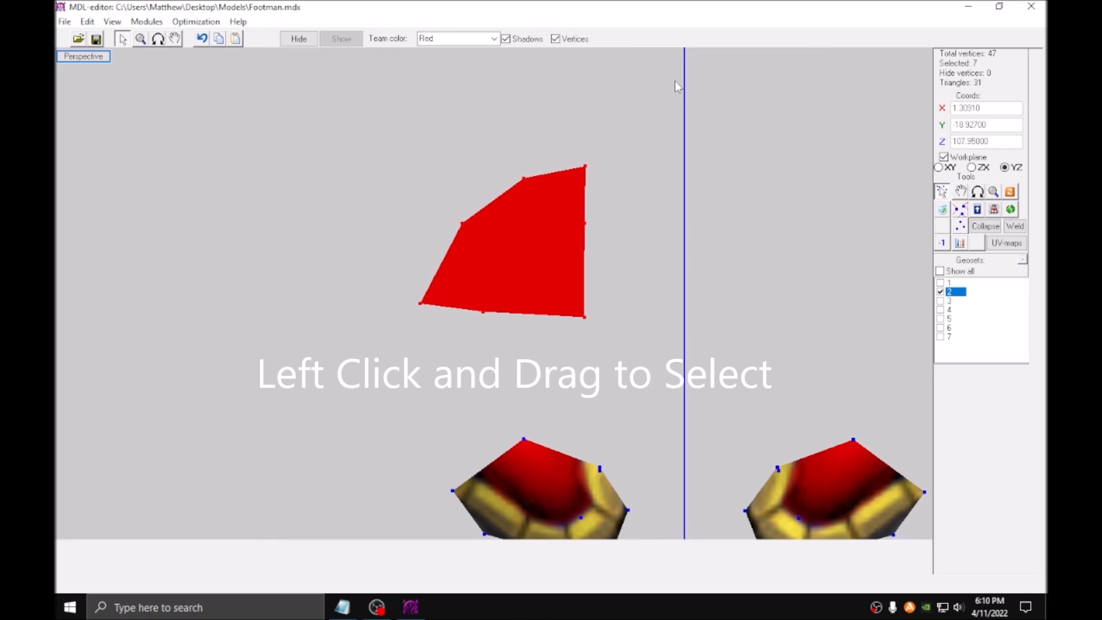
click(1006, 243)
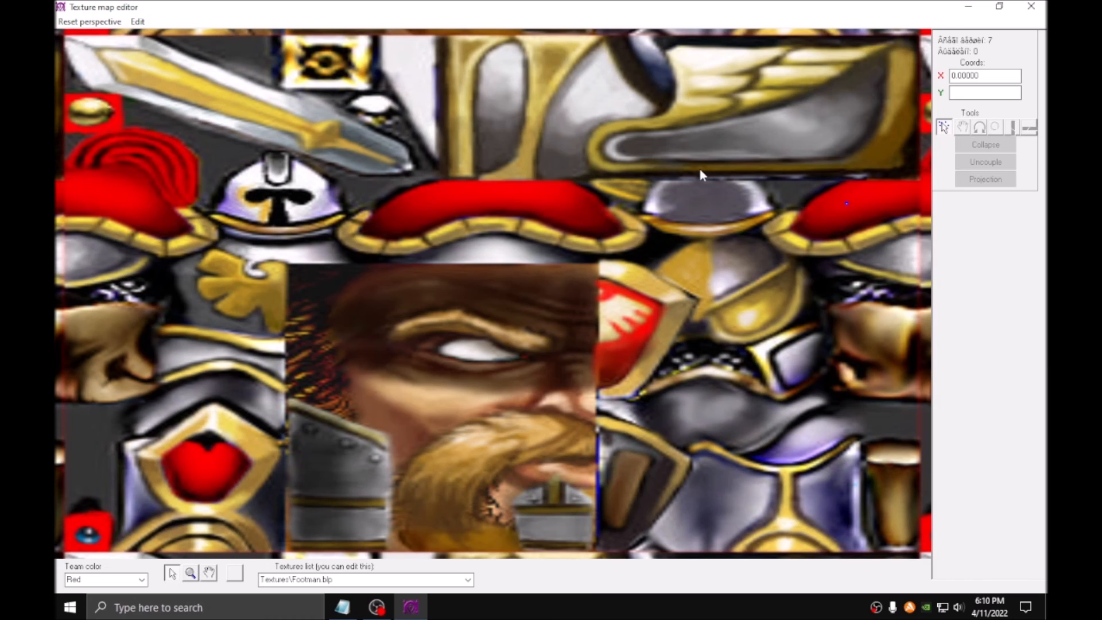
Find the new shape's overlapping UV points on the Footman texture and select all of them.
scroll(698, 169, down, 2)
scroll(649, 198, down, 1)
scroll(647, 199, down, 5)
scroll(524, 261, down, 2)
scroll(490, 253, up, 2)
scroll(544, 316, up, 6)
scroll(587, 287, up, 5)
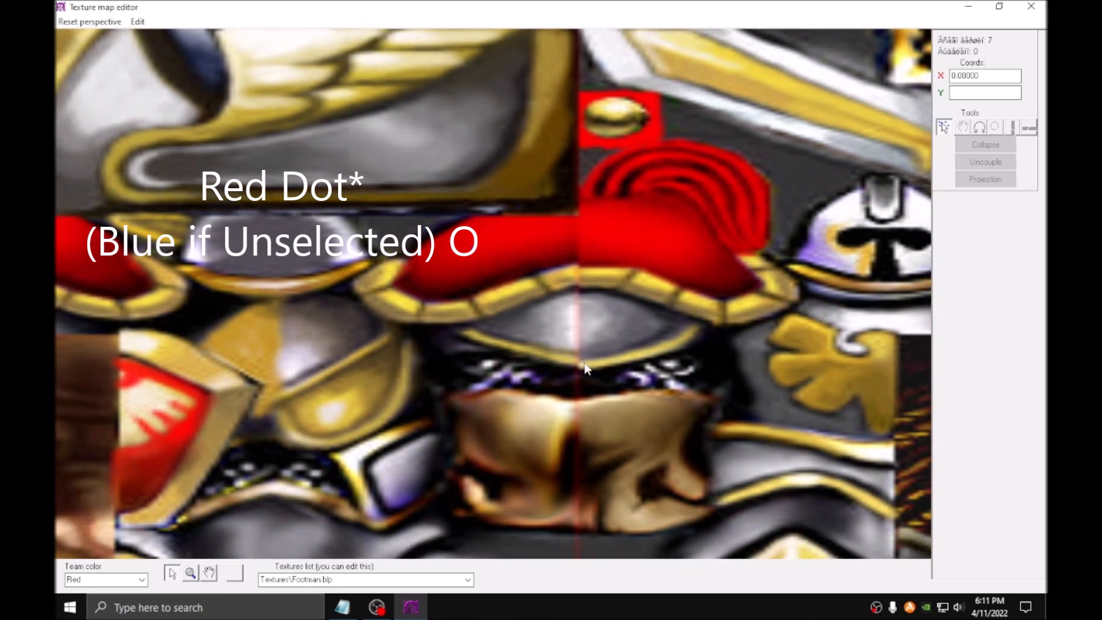
scroll(584, 363, up, 1)
key(ctrl+a)
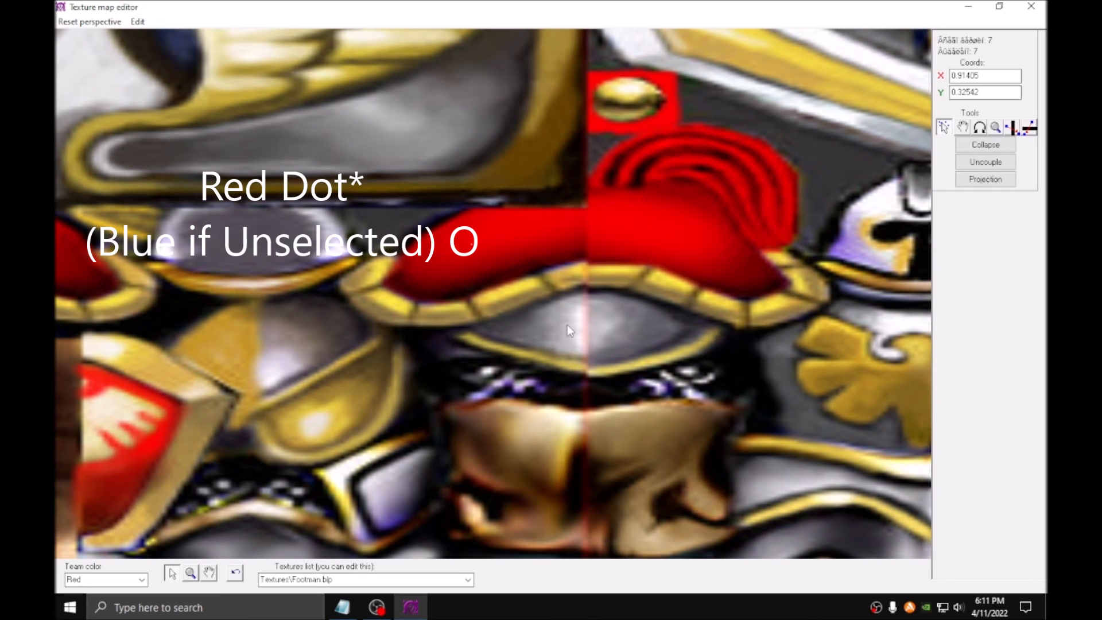
Select all overlapping UV points of the new shape and spread them out over the texture with Projection.
scroll(567, 325, down, 1)
click(460, 264)
drag(416, 192, 599, 380)
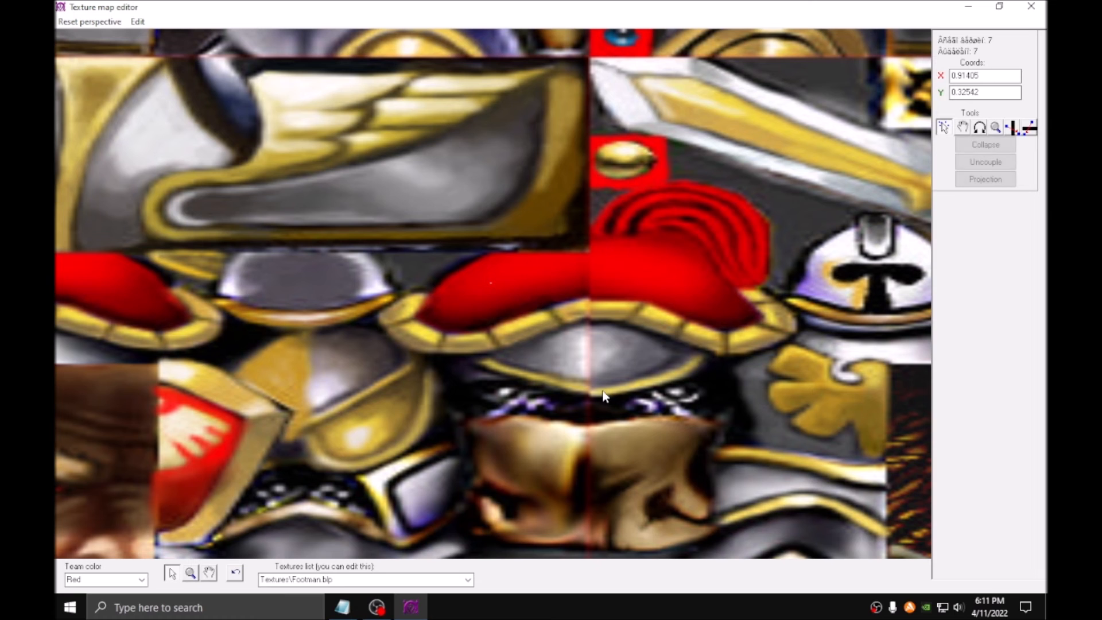
scroll(675, 275, down, 3)
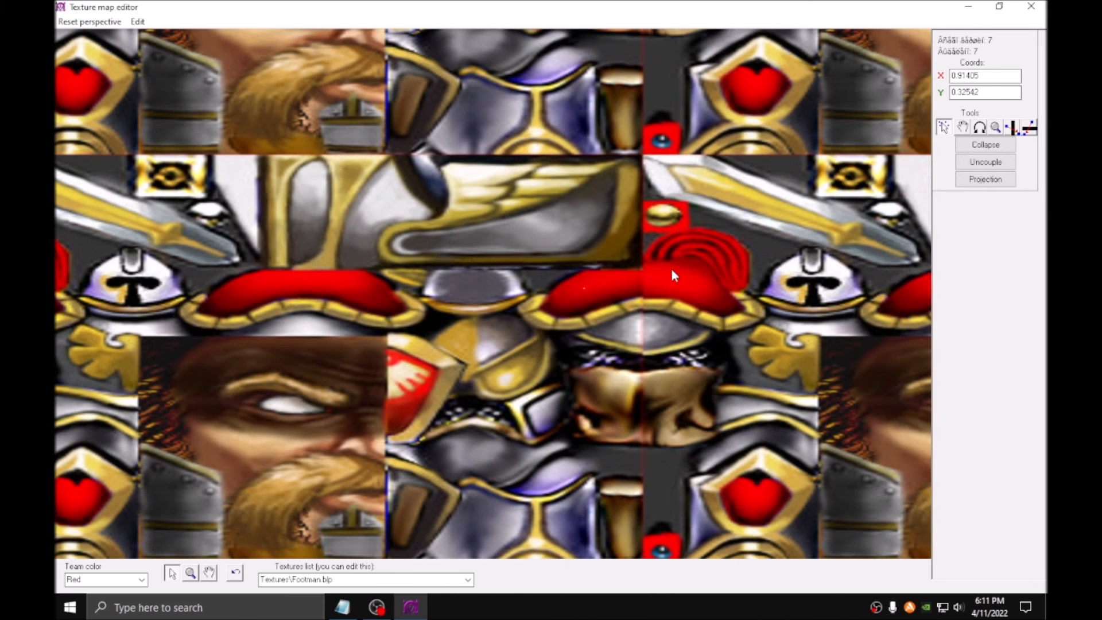
click(984, 180)
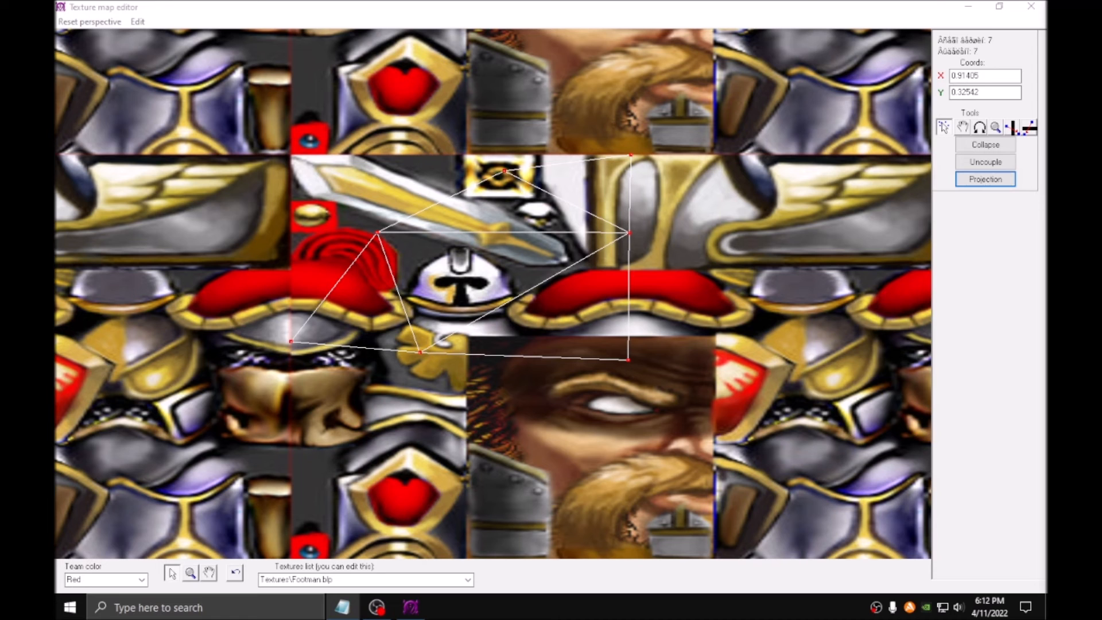
Shift the projected UV mesh slightly across the texture, reselecting all seven points to move them as one.
right_drag(651, 305, 548, 253)
right_drag(611, 290, 653, 313)
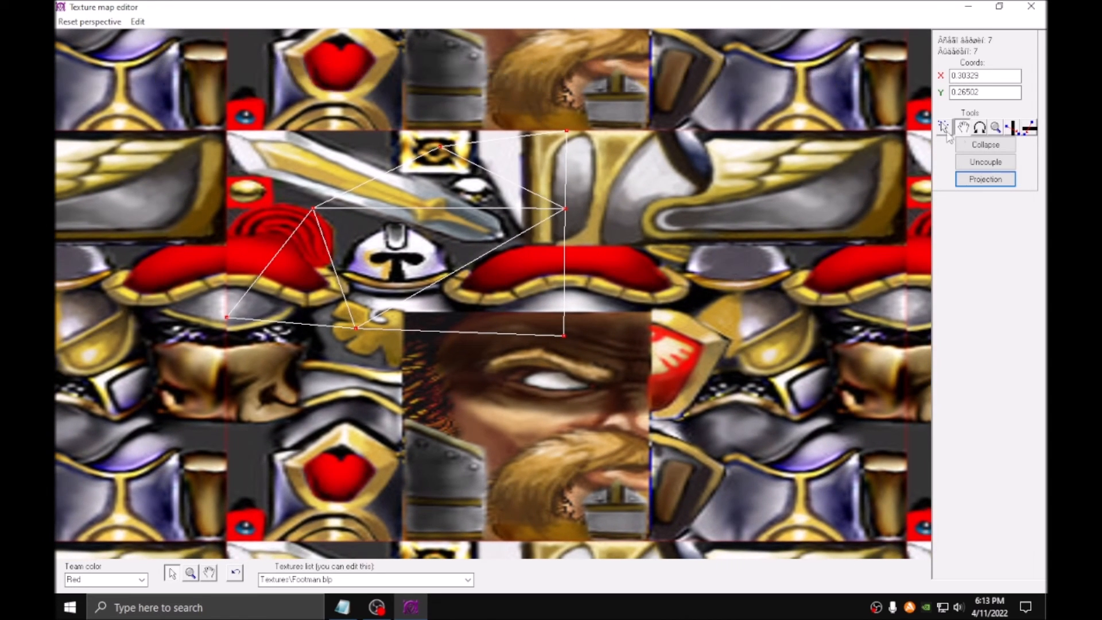
drag(392, 192, 532, 157)
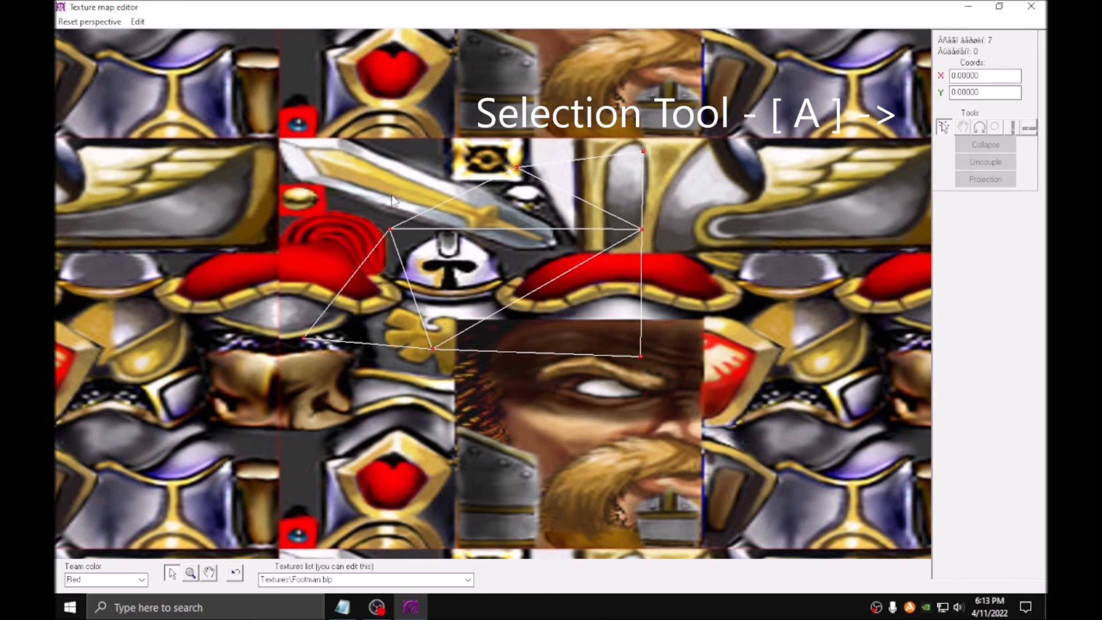
key(ctrl+a)
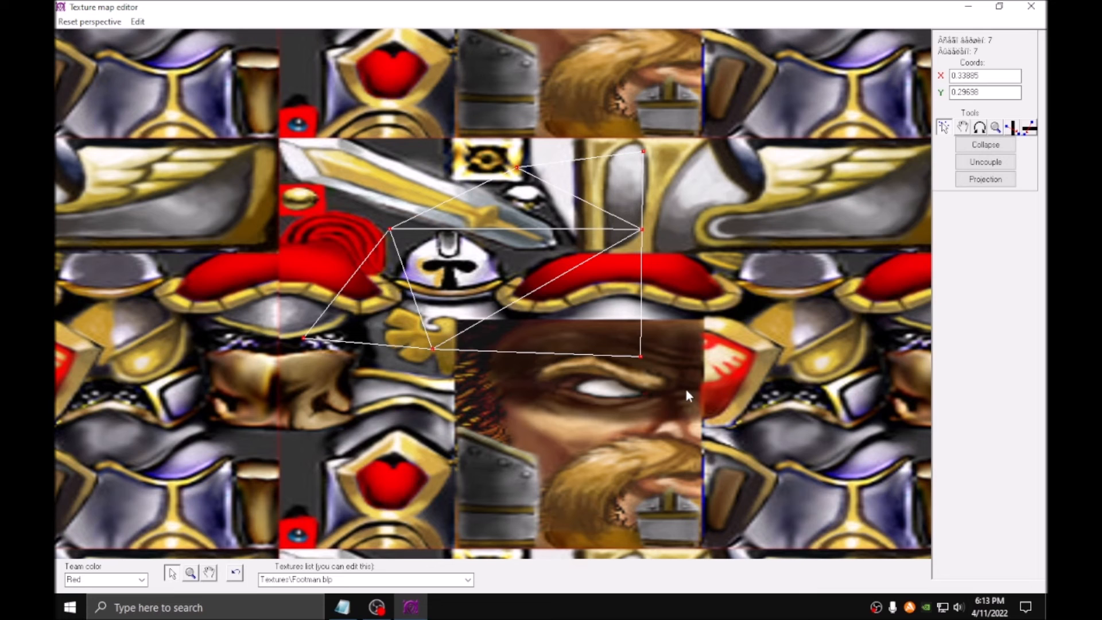
key(q)
drag(504, 236, 374, 242)
Try rotating the selected UV mesh and scale it up uniformly to 119.
key(r)
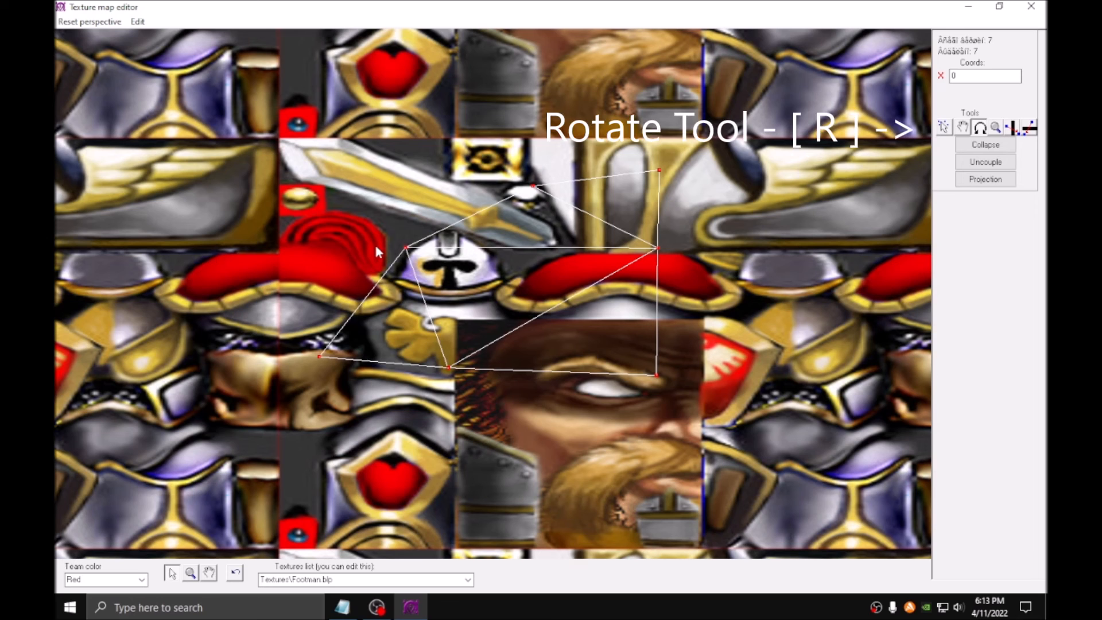
drag(249, 204, 314, 235)
key(z)
key(z)
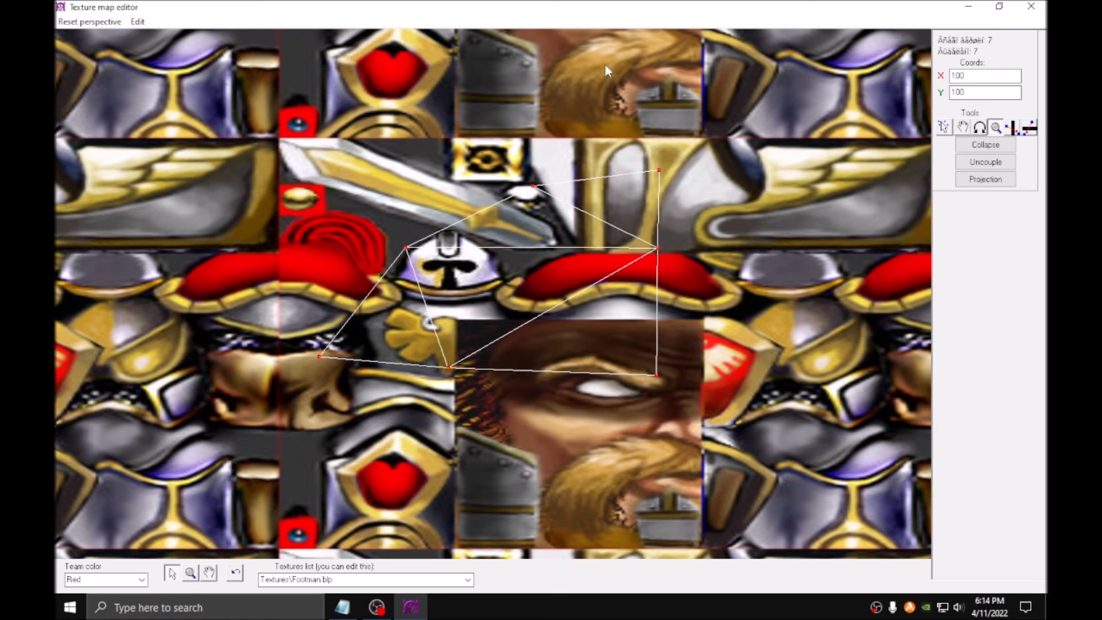
drag(808, 154, 845, 147)
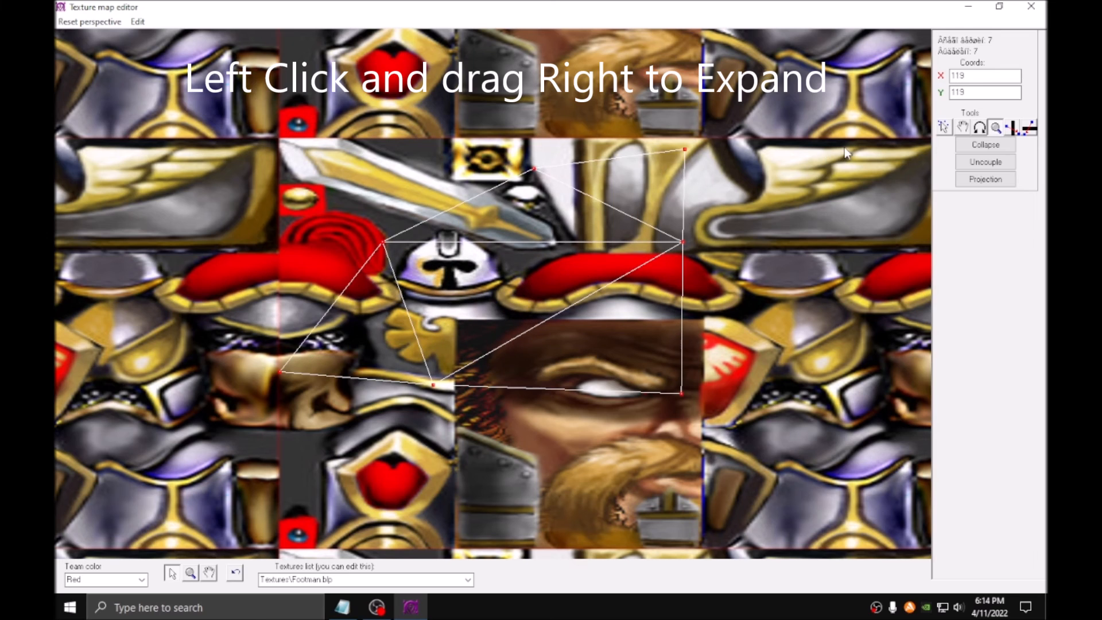
Flip the UV mesh across one axis and back, and do the same across the other axis.
click(1013, 131)
click(1014, 131)
click(1027, 130)
click(1026, 130)
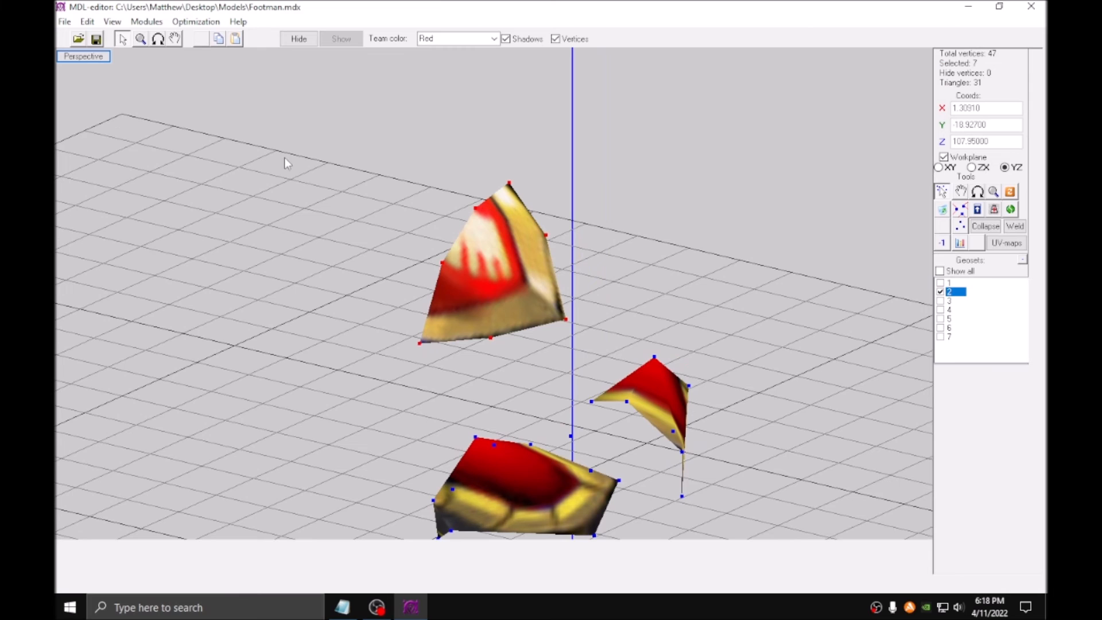
Duplicate the textured half shape's seven vertices and move the copy up so it lies exactly over the original.
drag(326, 122, 574, 384)
key(ctrl+v)
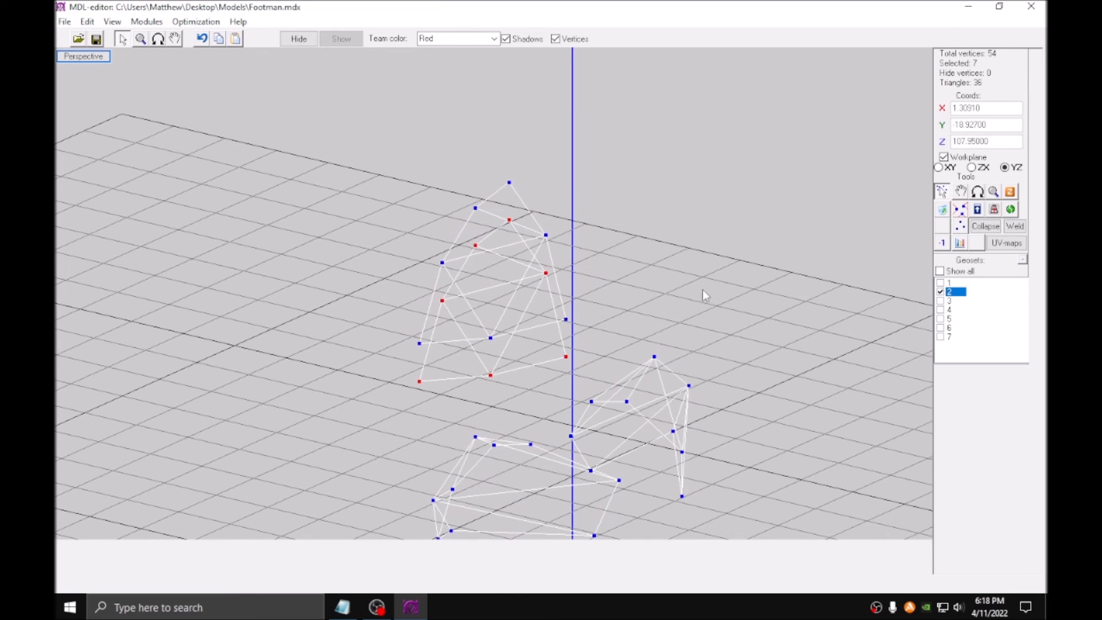
click(960, 192)
drag(639, 343, 645, 311)
scroll(623, 279, up, 5)
scroll(601, 247, up, 5)
middle_drag(620, 109, 417, 310)
scroll(591, 168, up, 9)
drag(593, 180, 594, 194)
scroll(584, 205, down, 10)
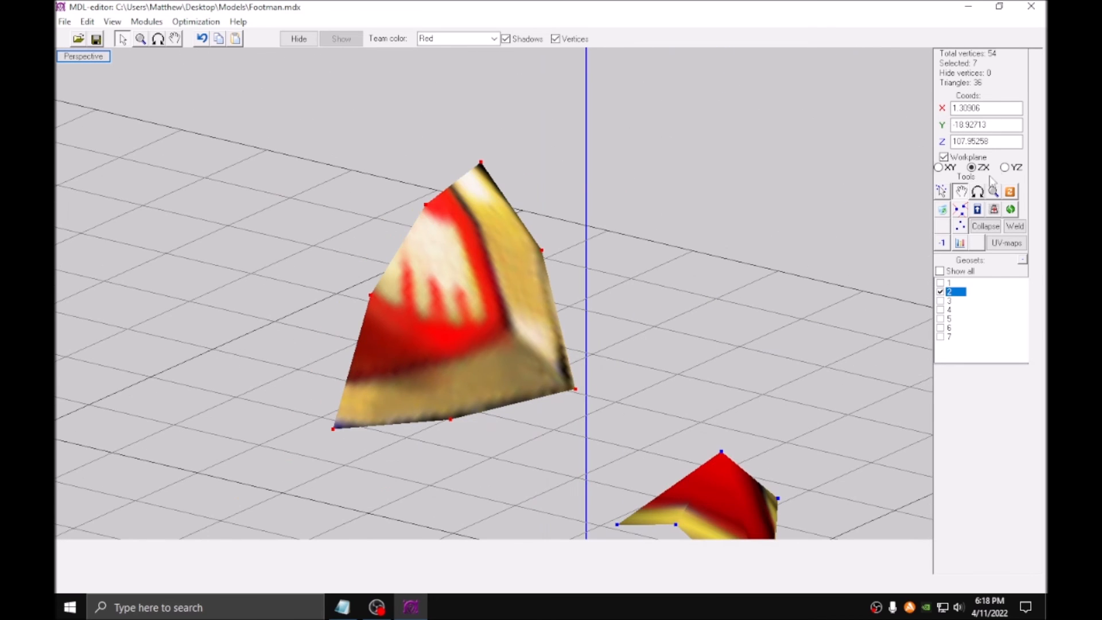
Mirror the duplicated half and position it so its inner edge meets the original's inner edge.
click(977, 212)
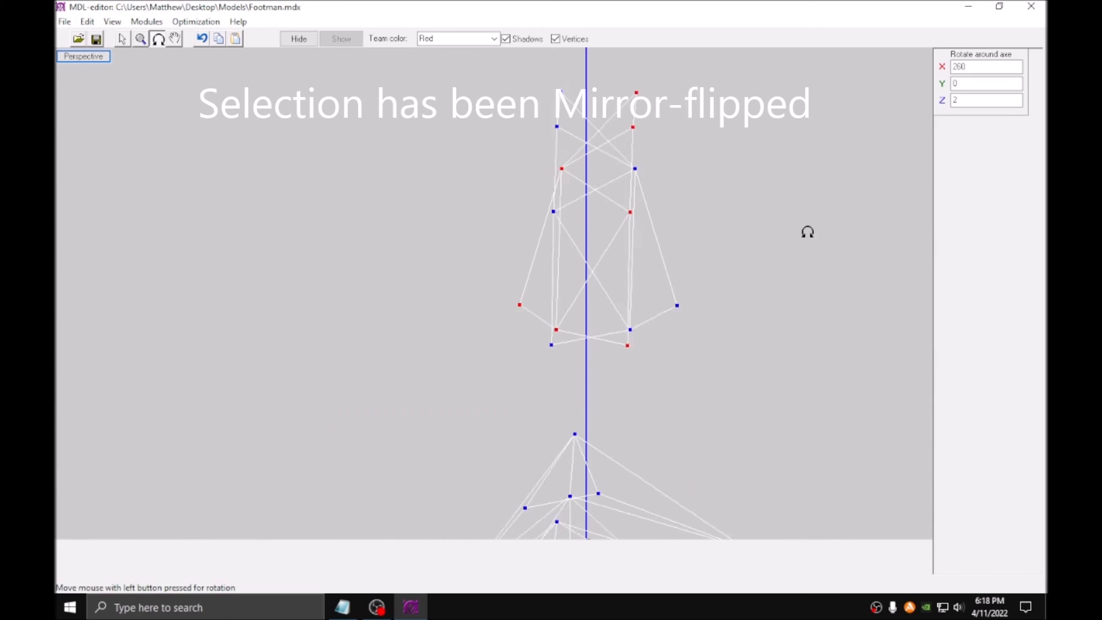
drag(807, 231, 800, 281)
scroll(561, 133, up, 1)
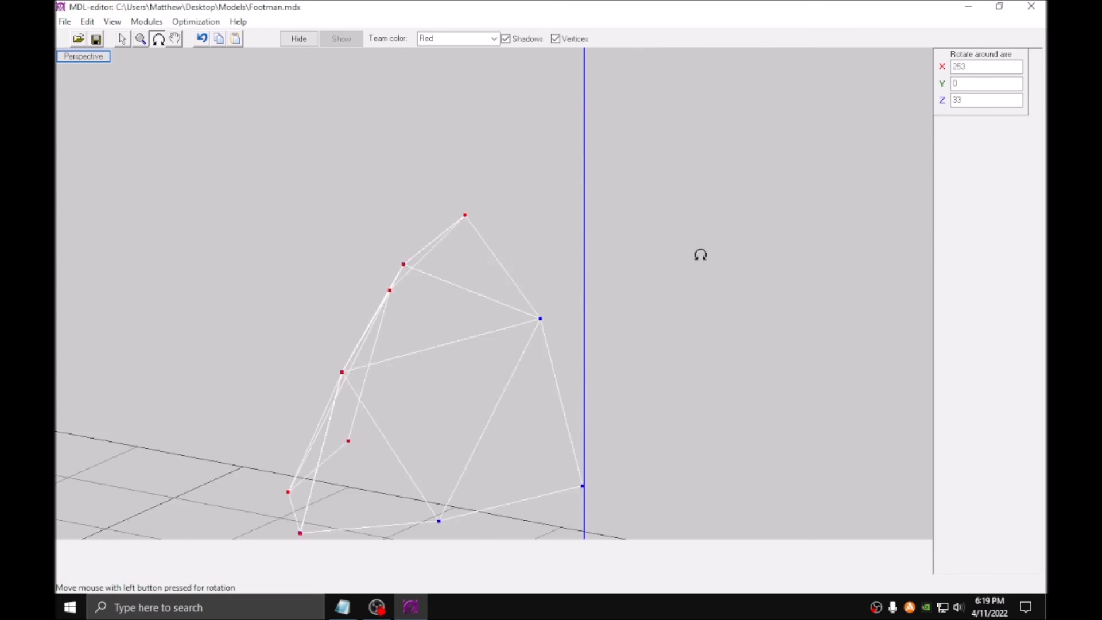
drag(701, 253, 682, 222)
middle_drag(683, 221, 667, 157)
click(123, 40)
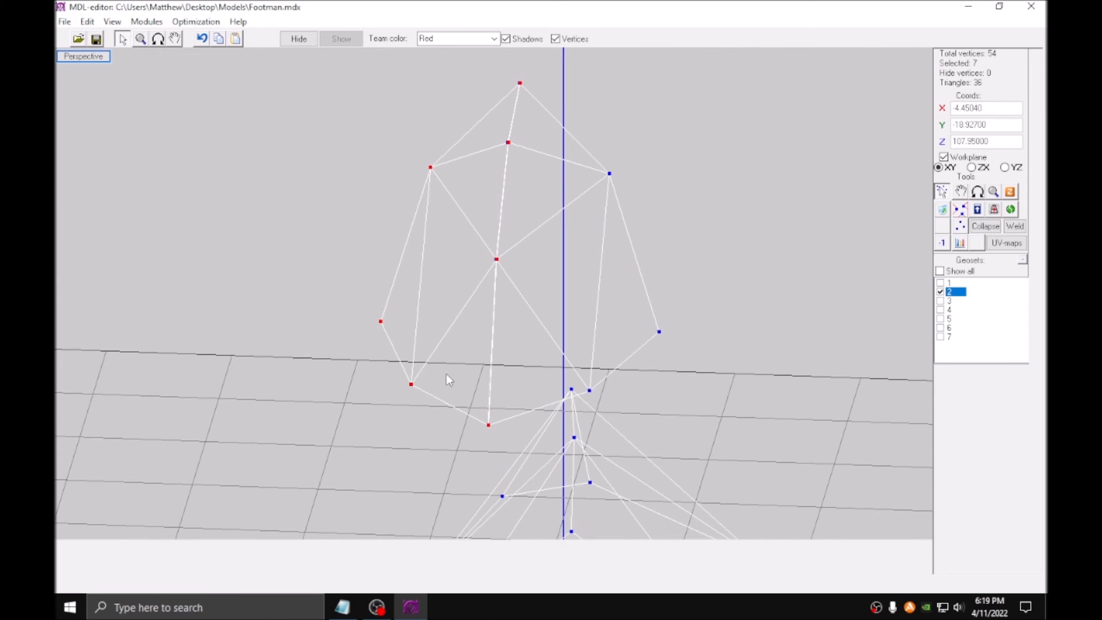
Weld each overlapping vertex pair along the seam between the two halves, from the bottom centre up to the peak.
drag(458, 382, 525, 462)
scroll(498, 332, up, 2)
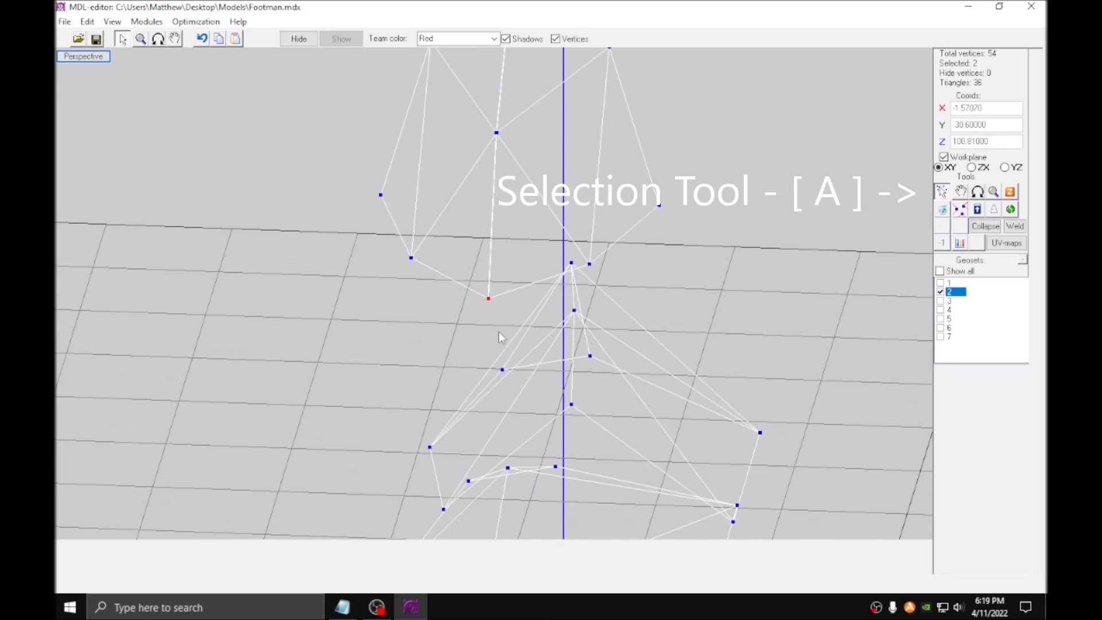
scroll(484, 306, up, 3)
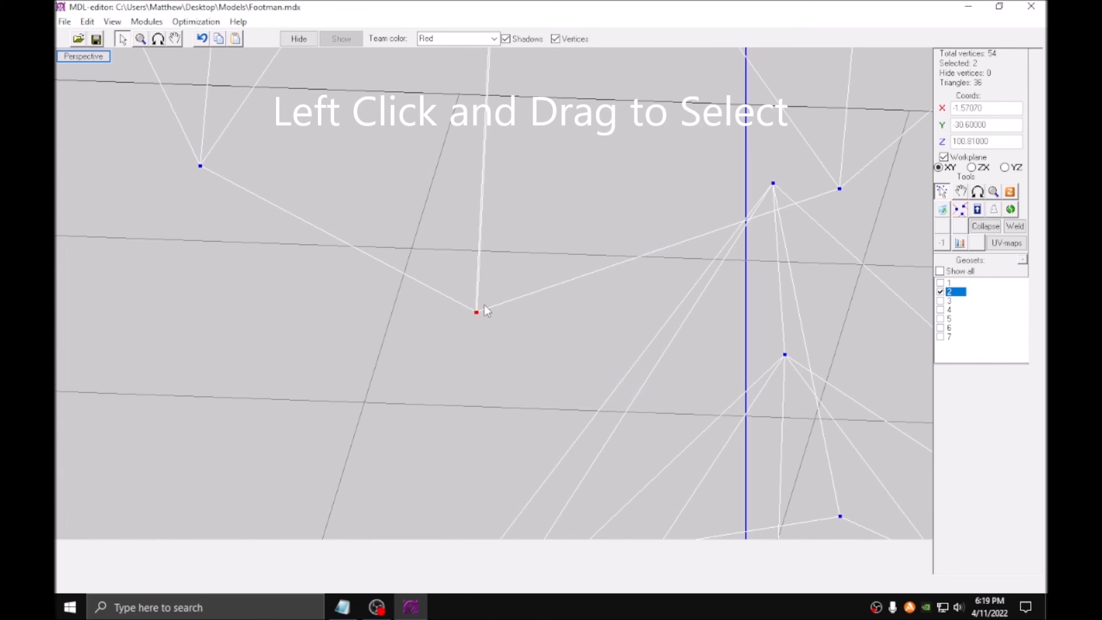
key(b)
middle_drag(536, 230, 545, 397)
drag(583, 276, 608, 304)
key(b)
middle_drag(609, 304, 475, 371)
drag(475, 371, 545, 433)
key(b)
scroll(545, 433, down, 5)
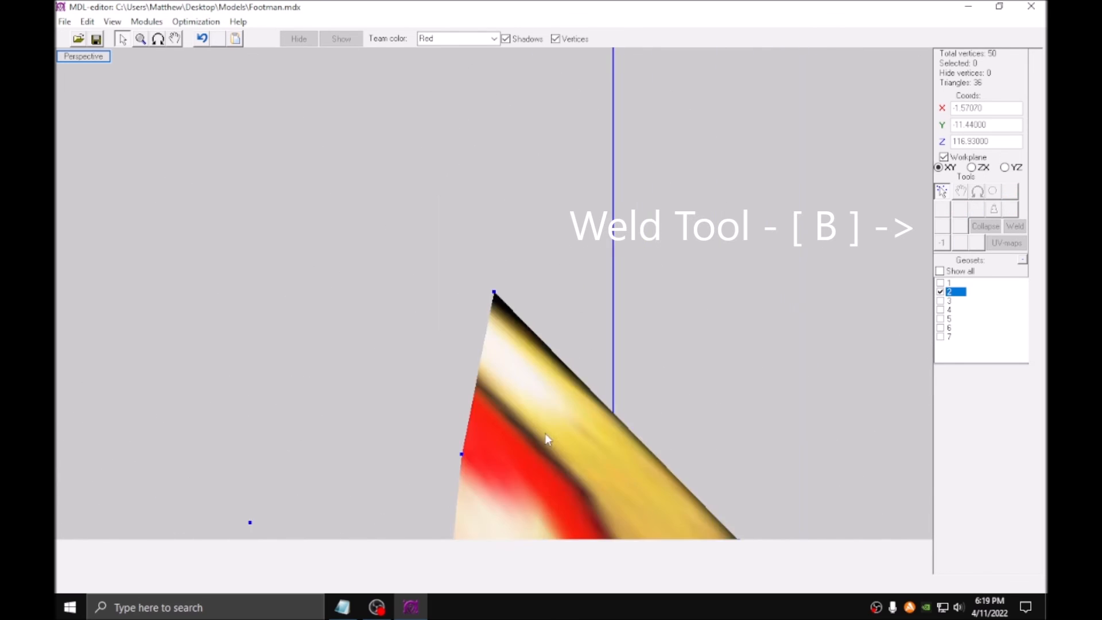
Select the seven vertices of the mirrored half and reverse the facing of its surfaces.
click(158, 38)
drag(561, 334, 546, 325)
click(122, 39)
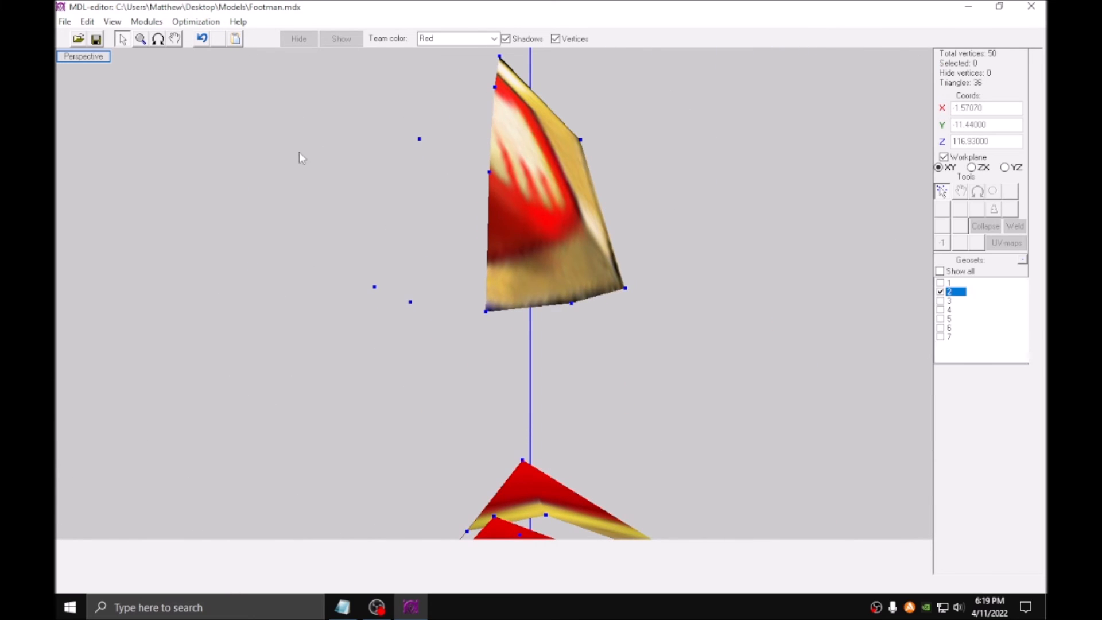
middle_drag(419, 231, 446, 323)
drag(546, 449, 290, 84)
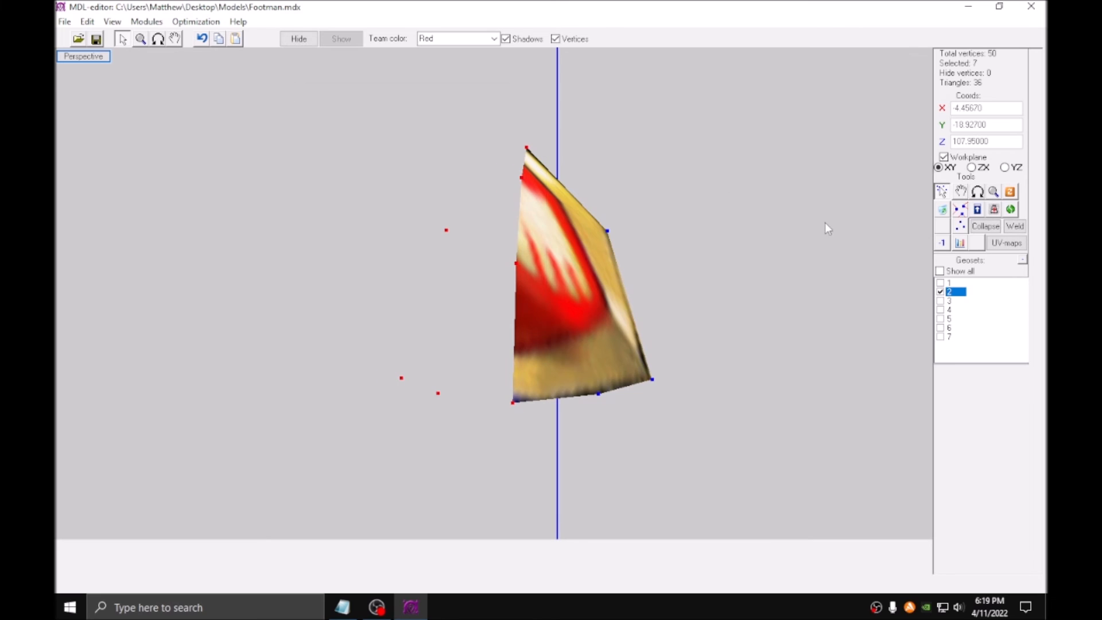
click(943, 244)
scroll(761, 262, down, 2)
mouse_move(761, 263)
right_down()
mouse_move(728, 280)
mouse_move(766, 281)
right_up()
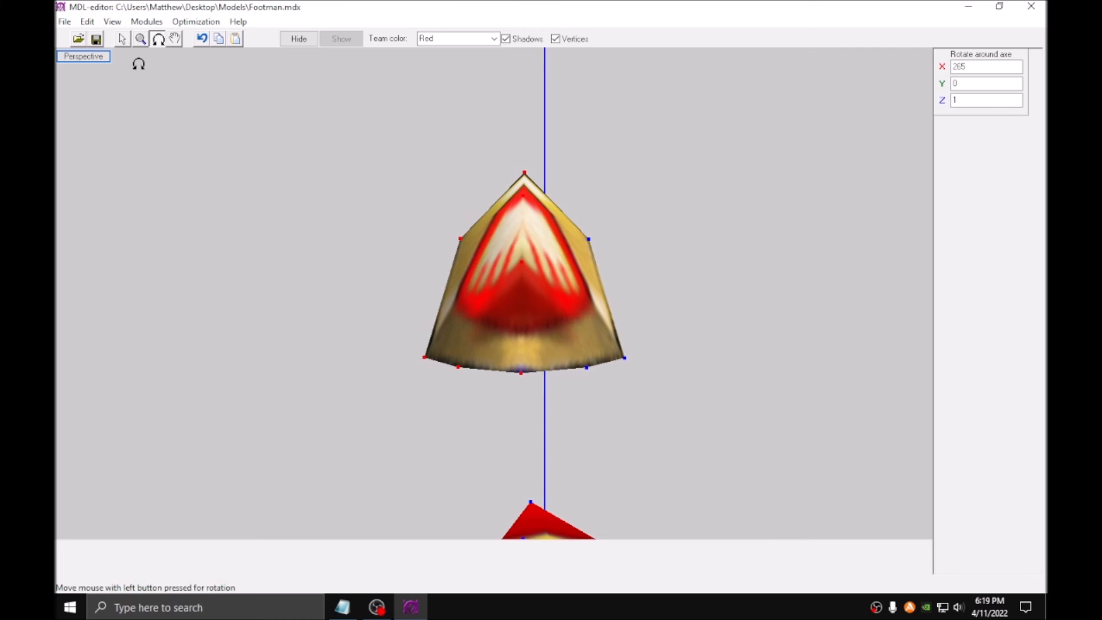
Select all ten vertices of the joined shape and scale it with the Scale tool.
click(122, 38)
drag(384, 211, 554, 304)
drag(675, 383, 320, 113)
key(s)
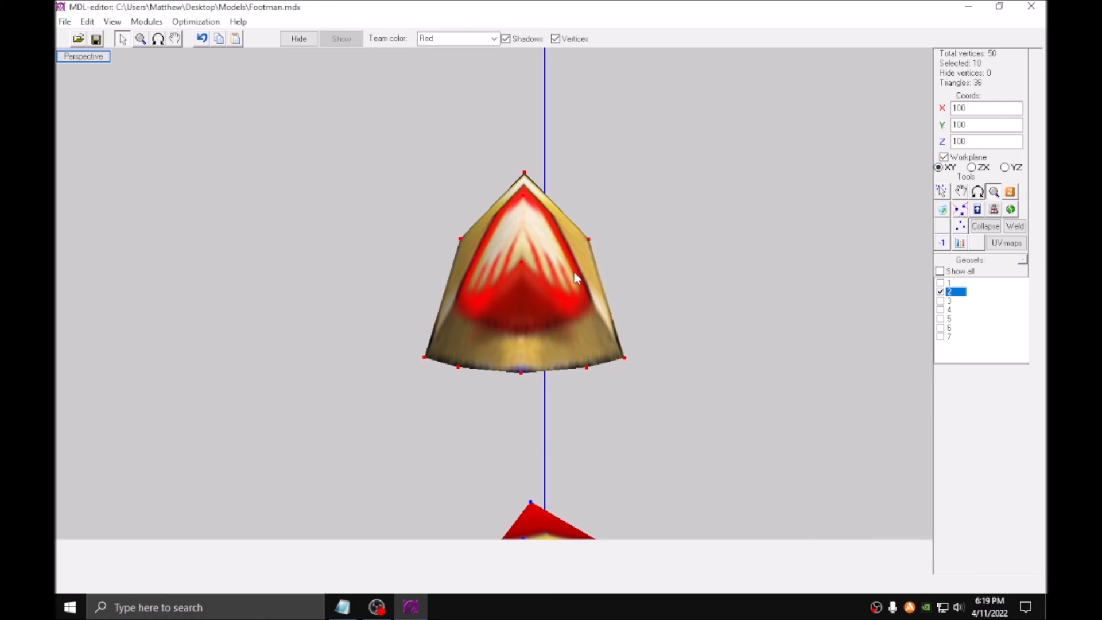
drag(350, 315, 441, 380)
Select and copy the five vertices along the open back edge of the joined shape.
key(q)
shift+drag(601, 347, 625, 380)
middle_drag(626, 381, 516, 348)
scroll(459, 241, up, 4)
shift+middle_drag(453, 155, 439, 243)
scroll(434, 232, up, 2)
key(q)
drag(402, 220, 580, 54)
shift+drag(510, 216, 624, 333)
shift+drag(311, 311, 427, 372)
shift+middle_drag(381, 355, 393, 430)
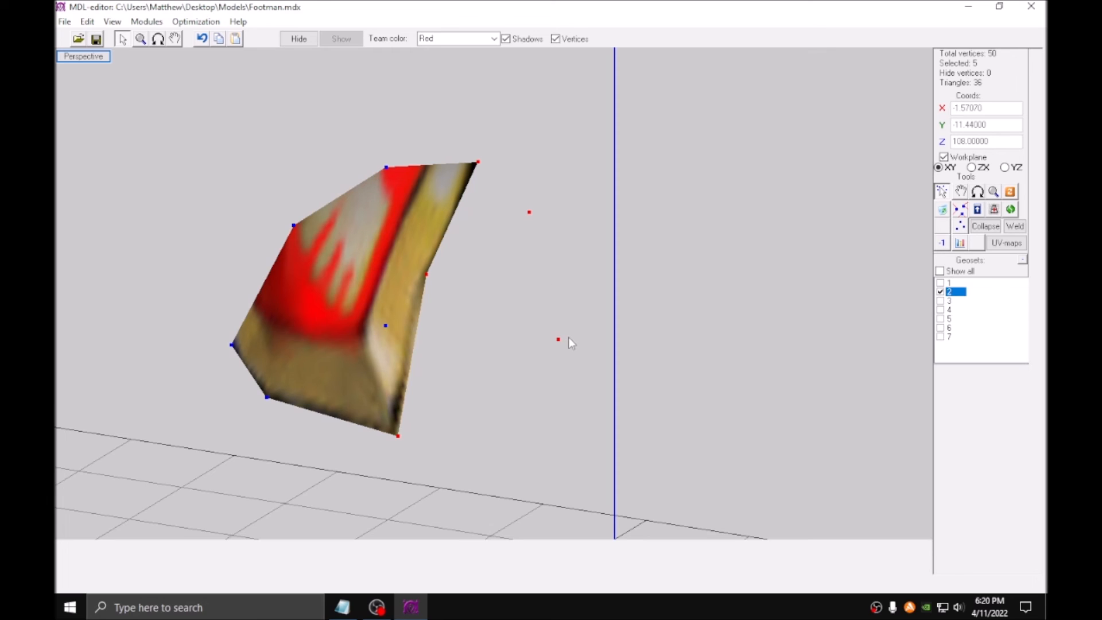
Paste the five back-edge vertices and raise the copy in the ZX workplane well above the shape.
key(ctrl+v)
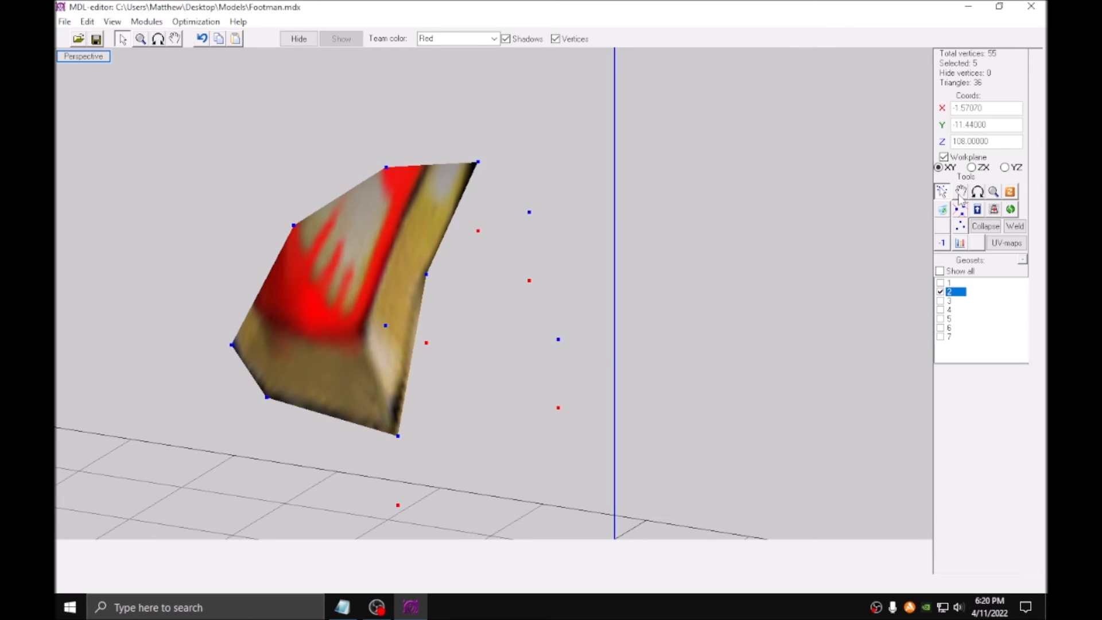
click(959, 194)
click(972, 168)
scroll(637, 274, down, 2)
shift+middle_drag(479, 223, 565, 405)
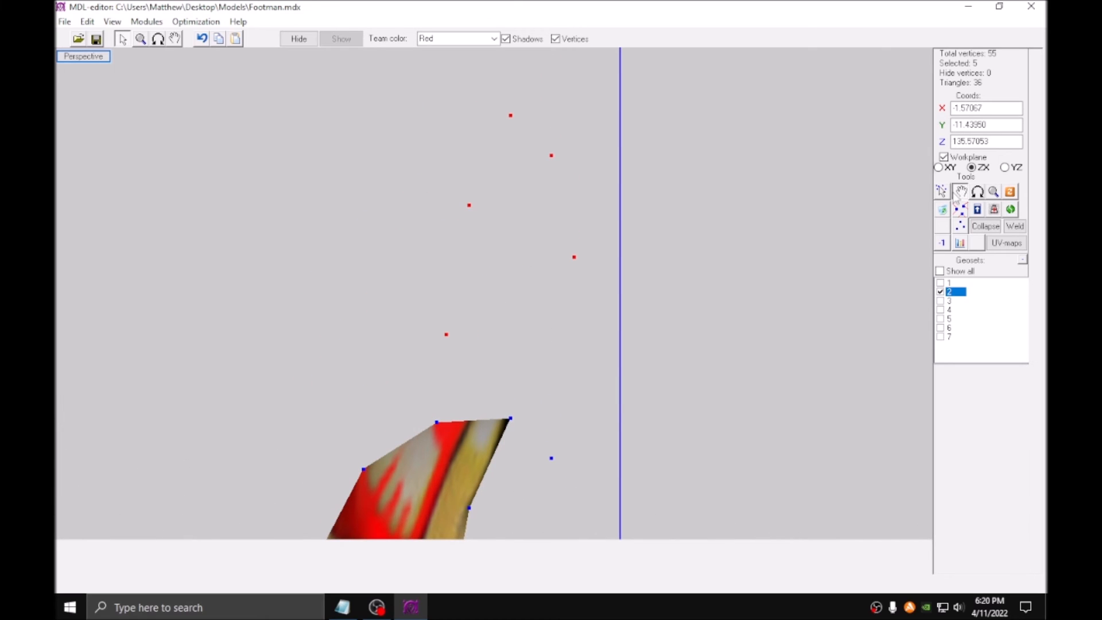
key(Escape)
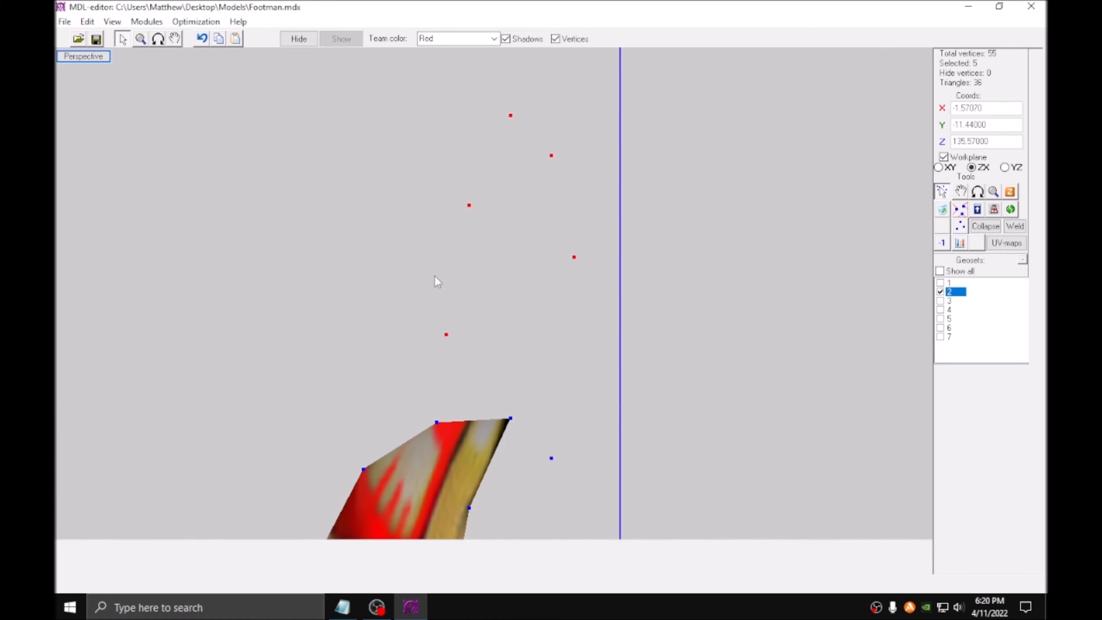
Paste another copy of the raised vertices and collapse it into a single centre vertex.
key(ctrl+v)
mouse_move(548, 261)
middle_down()
mouse_move(528, 222)
mouse_move(531, 266)
middle_up()
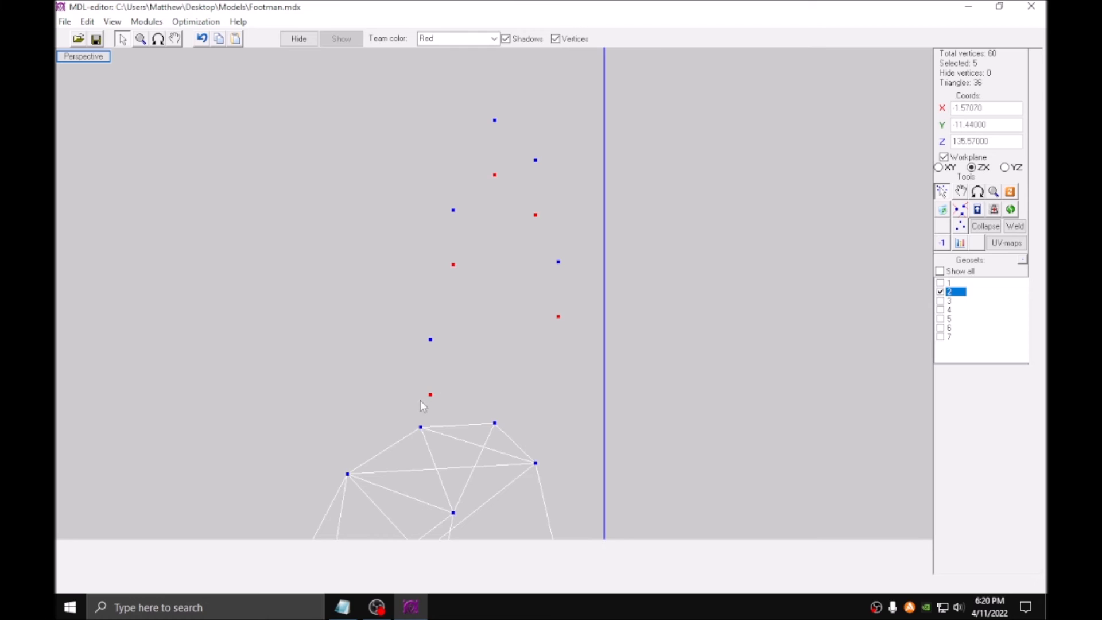
key(Delete)
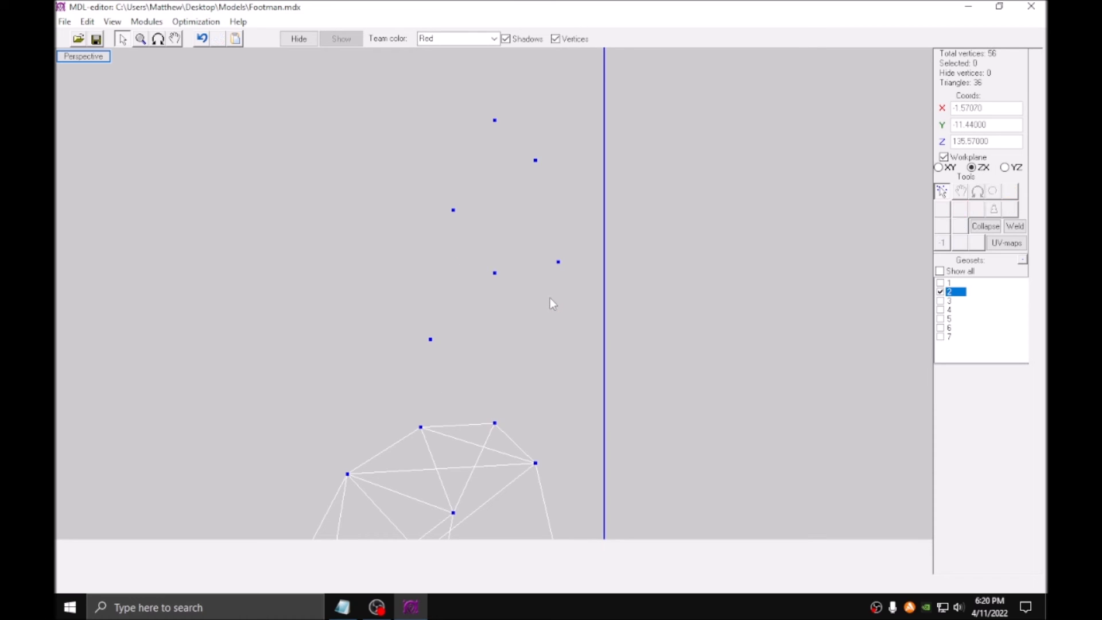
Create four triangles fanning from the centre vertex to the five raised rim vertices and reverse their facing.
click(491, 280)
drag(280, 126, 516, 388)
key(t)
drag(512, 298, 414, 22)
key(t)
drag(471, 297, 556, 81)
key(t)
drag(705, 89, 477, 382)
scroll(532, 284, up, 1)
key(t)
drag(430, 347, 518, 113)
click(942, 243)
Select all six vertices of the new back panel and open their UV map.
scroll(436, 367, down, 4)
drag(398, 398, 609, 160)
middle_drag(666, 334, 664, 281)
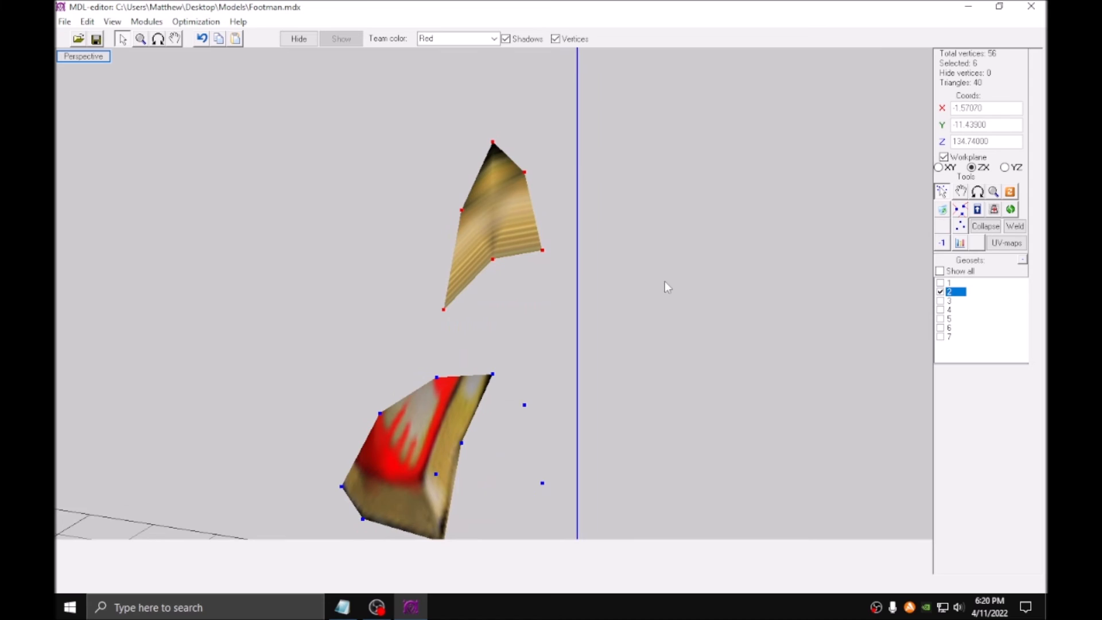
scroll(493, 296, up, 1)
drag(343, 358, 654, 78)
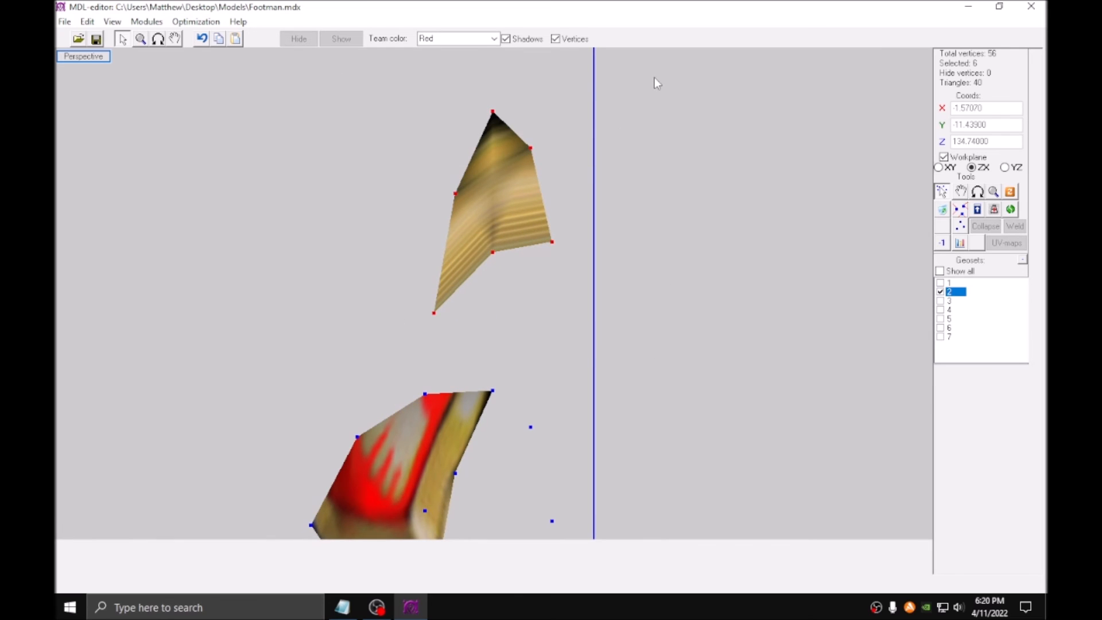
click(1006, 243)
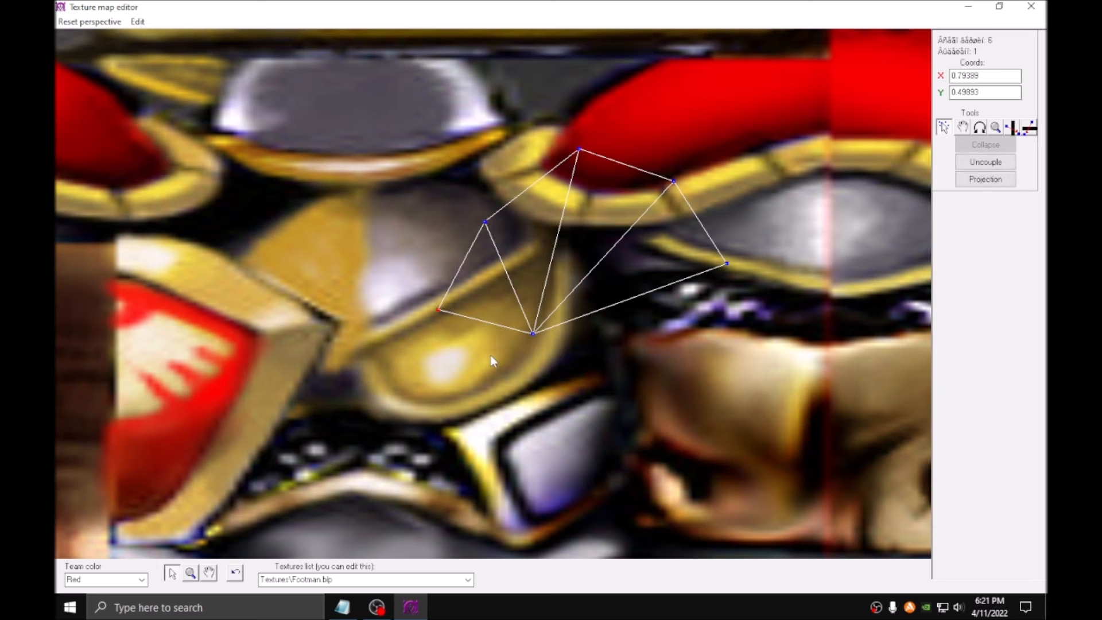
Merge the back panel's outer UV points onto its other points so the fan-shaped layout becomes a single triangle.
key(m)
drag(360, 398, 502, 236)
key(s)
key(m)
drag(802, 343, 736, 146)
key(s)
key(m)
drag(734, 168, 545, 209)
key(q)
click(422, 322)
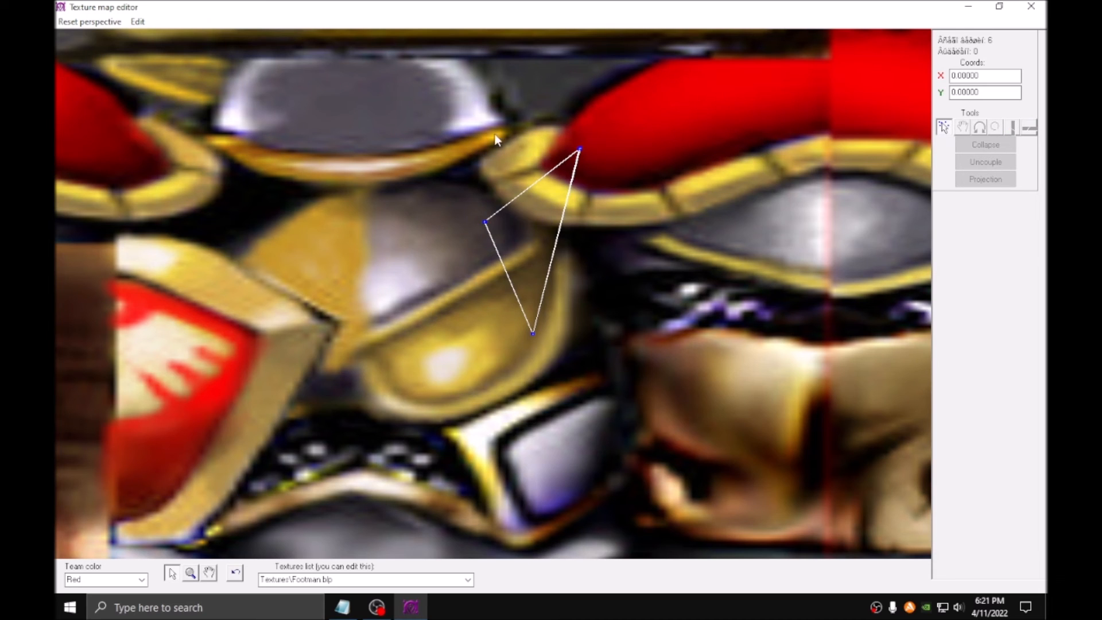
Move the triangle's upper UV points down so its edge lies on the gold trim between the shield and bracer textures.
drag(451, 115, 651, 261)
scroll(597, 217, up, 2)
key(w)
drag(587, 163, 561, 300)
key(q)
key(w)
scroll(560, 298, up, 1)
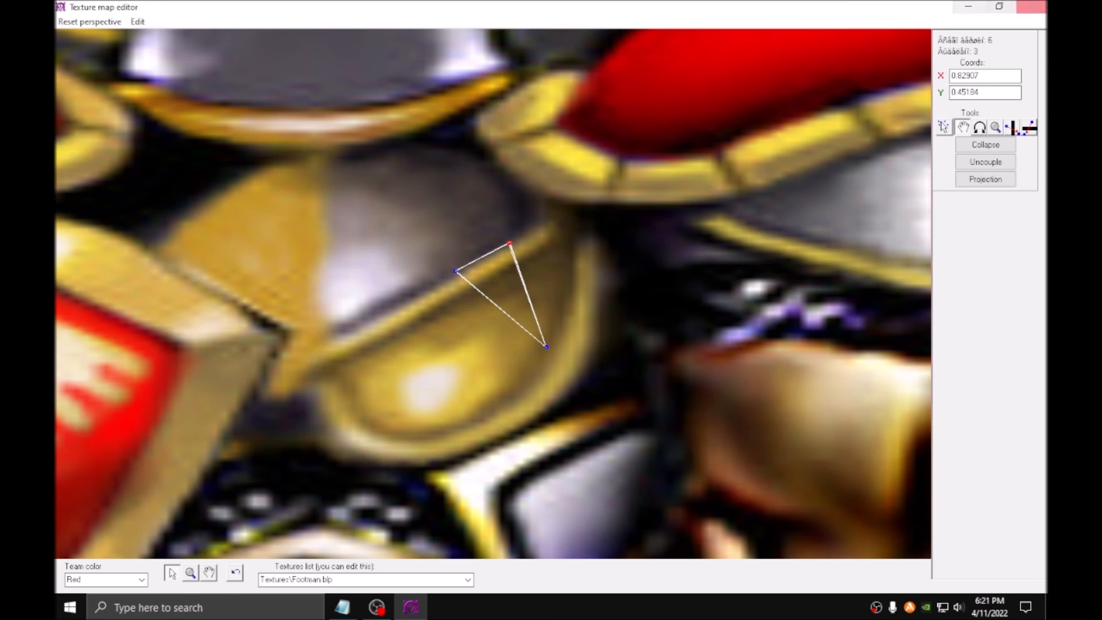
Close the UV map and select the two overlapping vertices where the shell and back panel meet at the lower corner.
click(1031, 6)
mouse_move(672, 271)
mouse_down()
mouse_move(632, 281)
mouse_move(656, 286)
mouse_up()
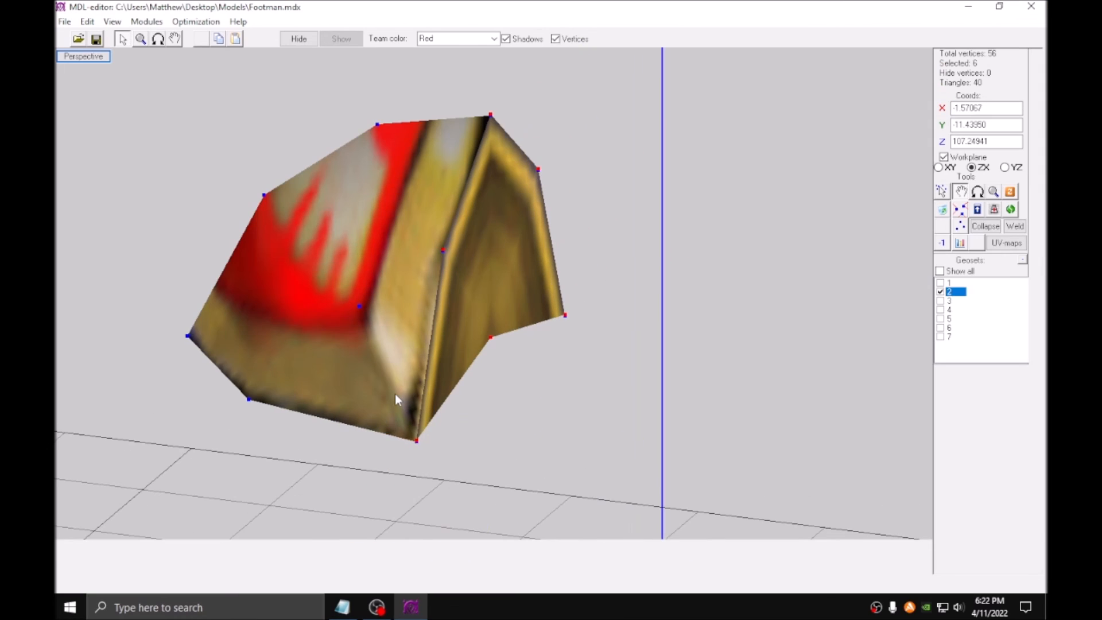
scroll(473, 391, up, 6)
middle_drag(400, 396, 430, 343)
drag(413, 323, 626, 510)
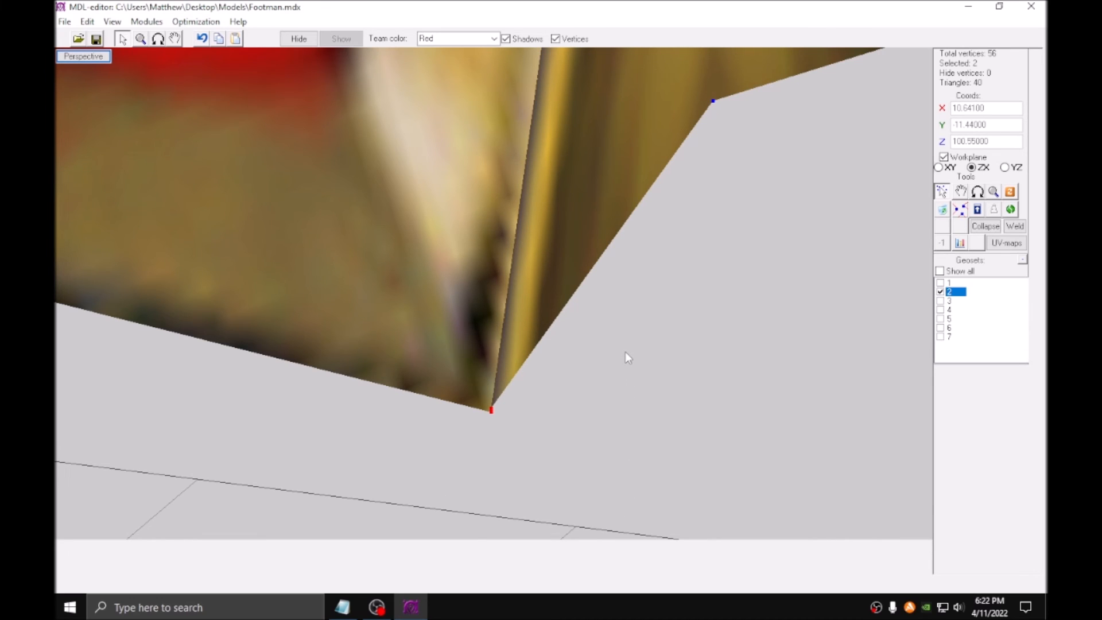
scroll(626, 351, down, 5)
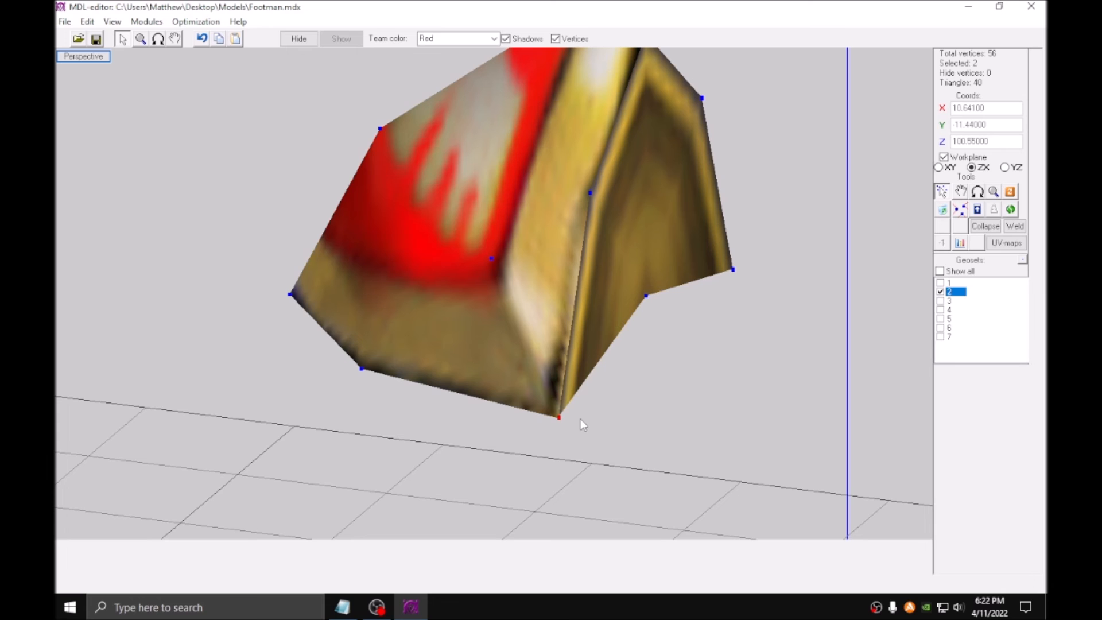
Try merging the two corner vertices into one, inspect the whole piece's UV map, and undo the merge.
key(w)
scroll(580, 419, down, 4)
drag(762, 438, 270, 85)
click(1006, 243)
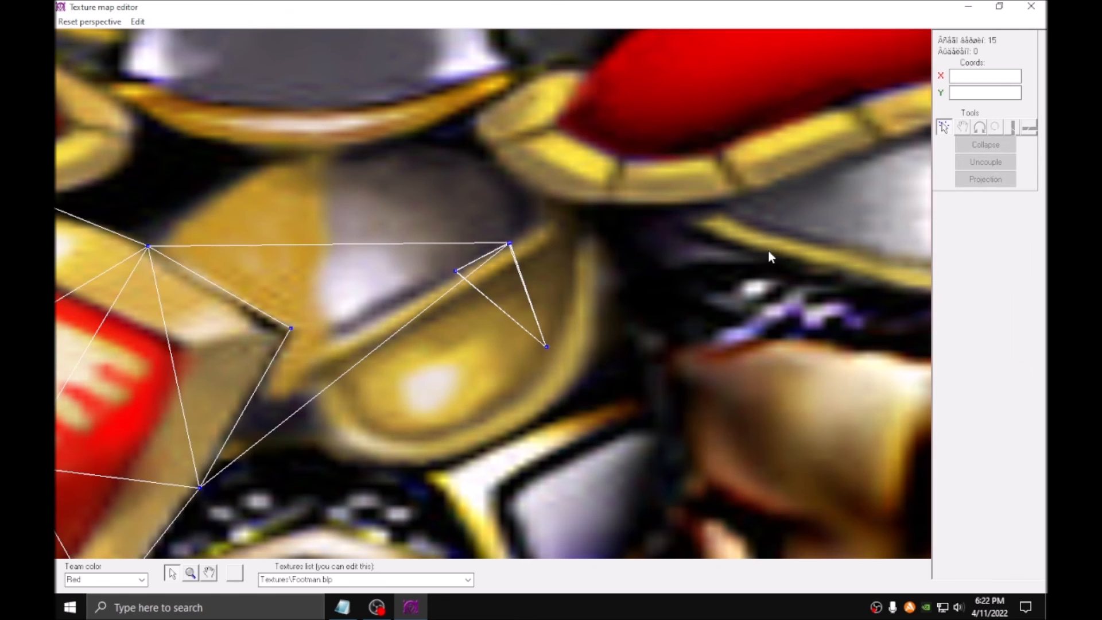
middle_drag(353, 335, 418, 335)
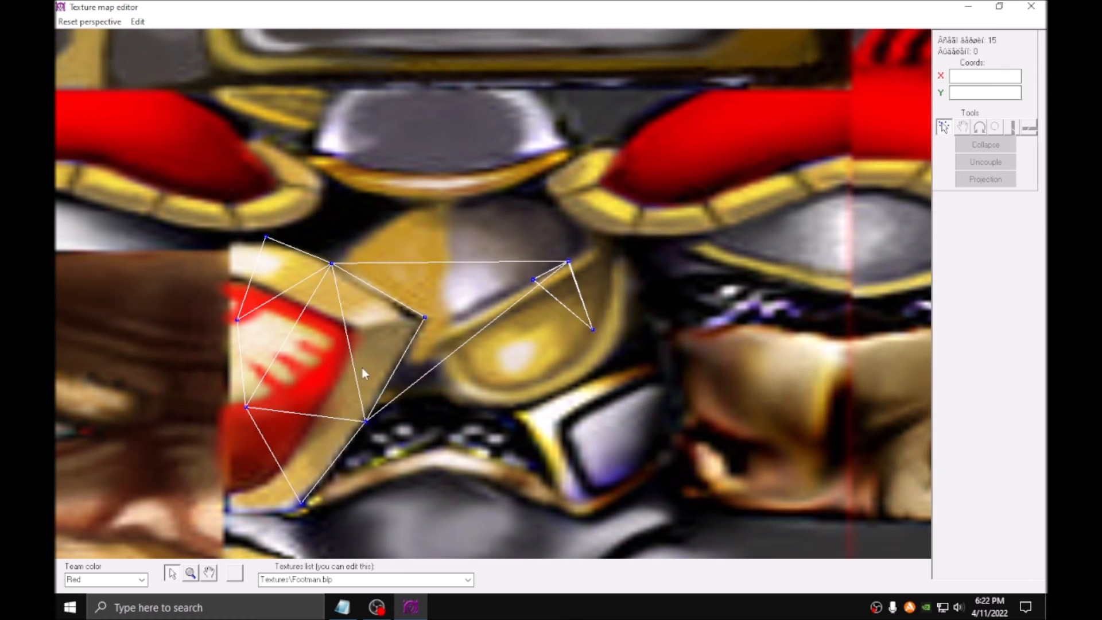
click(1031, 6)
scroll(605, 301, up, 3)
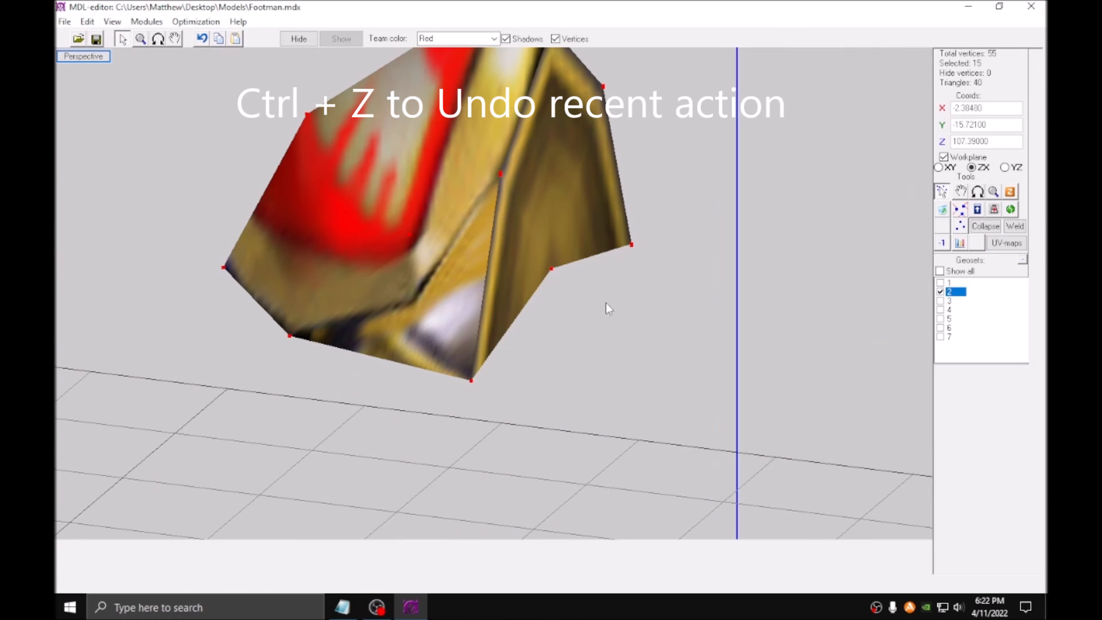
key(ctrl+z)
Scale the two lower-corner vertices together to close the gap between the shell and the back panel.
scroll(536, 305, up, 5)
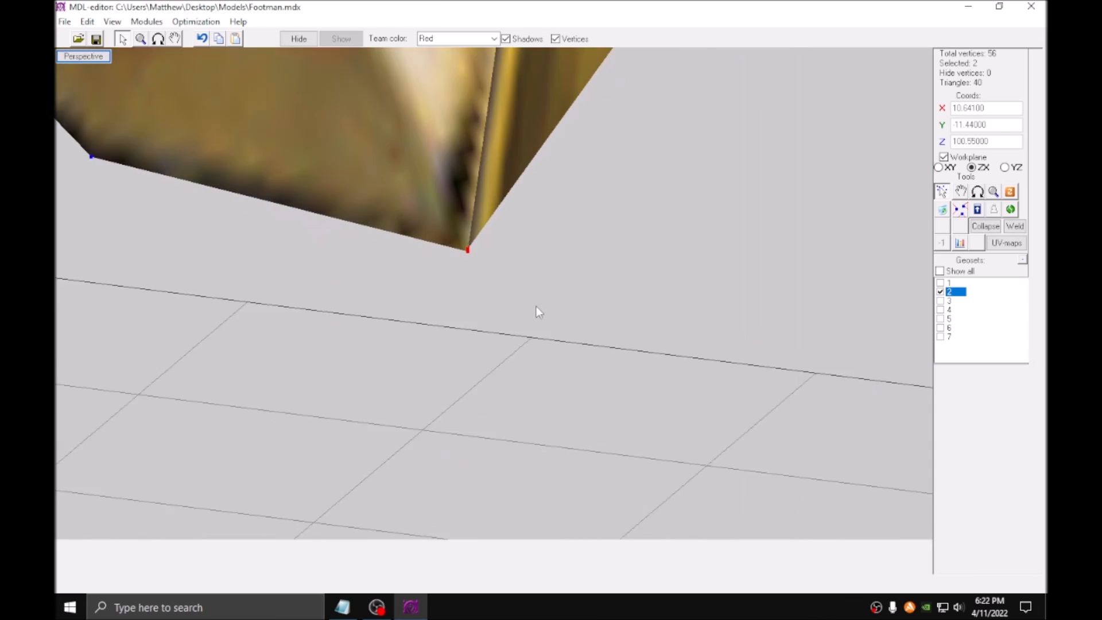
scroll(522, 279, up, 2)
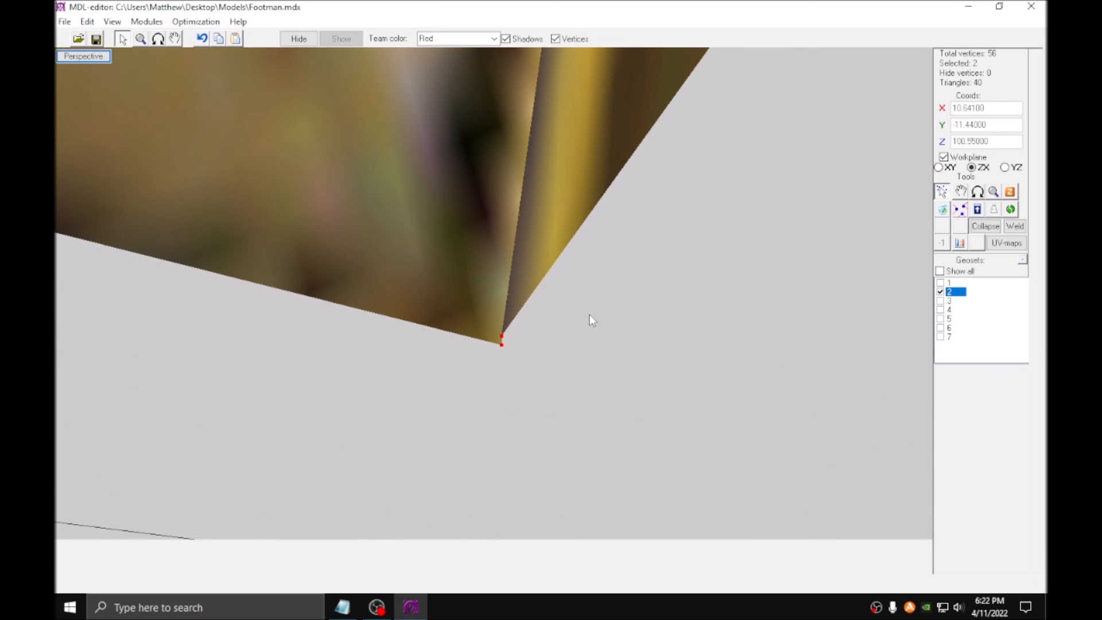
click(994, 191)
scroll(819, 221, up, 2)
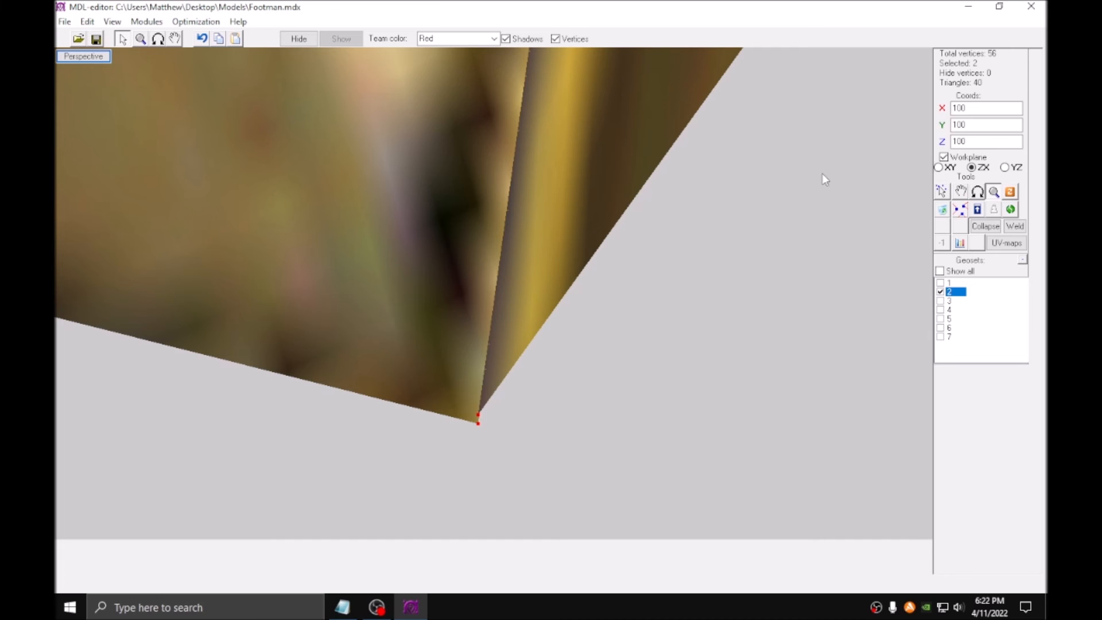
drag(455, 374, 522, 354)
middle_drag(522, 354, 518, 377)
Scale each remaining pair of overlapping vertices along the back panel's rim together to close the seam.
click(942, 191)
drag(458, 234, 540, 313)
click(994, 191)
drag(723, 166, 391, 357)
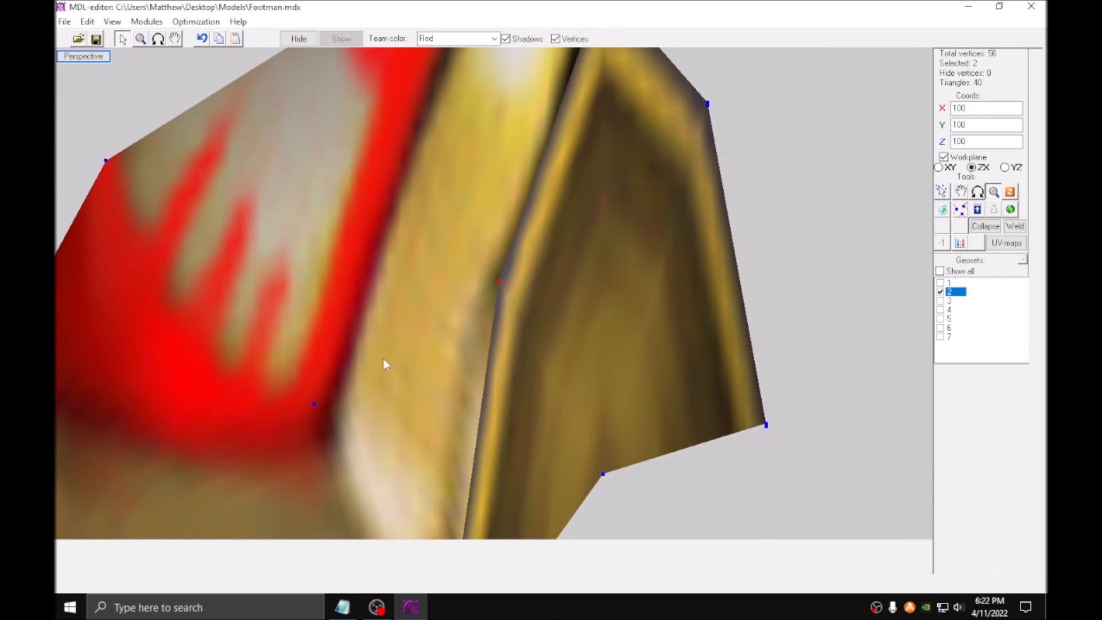
middle_drag(552, 132, 498, 391)
click(942, 191)
drag(513, 206, 606, 307)
middle_drag(712, 510, 512, 127)
scroll(574, 322, up, 5)
drag(603, 205, 390, 287)
click(993, 191)
drag(689, 189, 448, 344)
Select all 16 vertices of the closed armour piece, duplicate them, and move the copy up onto the original.
scroll(448, 344, down, 10)
click(158, 39)
drag(637, 365, 215, 79)
click(123, 39)
middle_drag(582, 235, 584, 262)
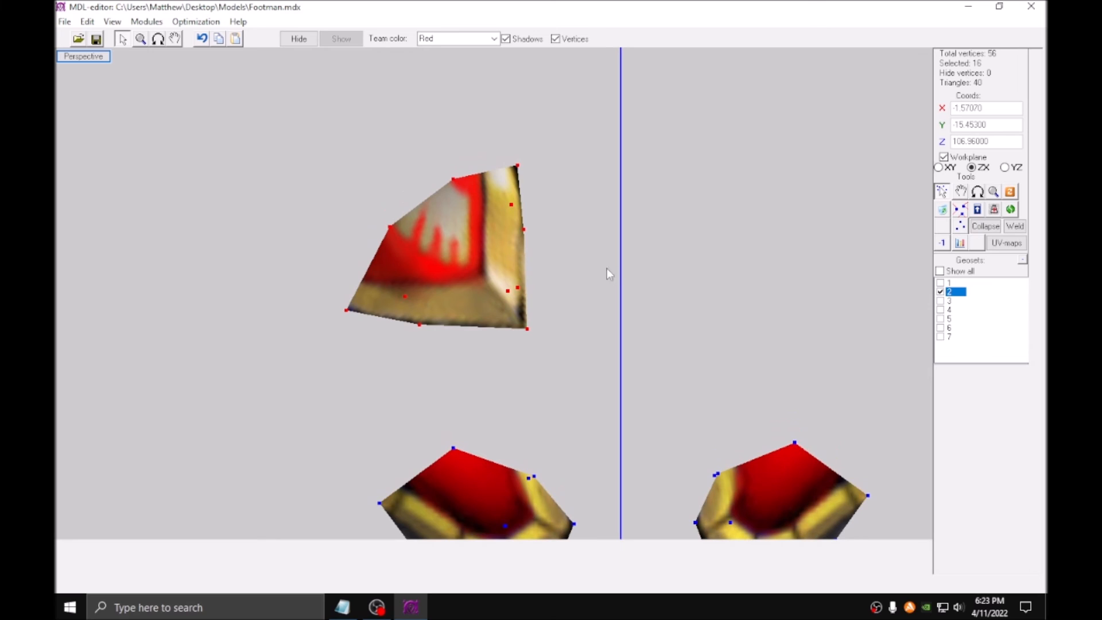
key(ctrl+v)
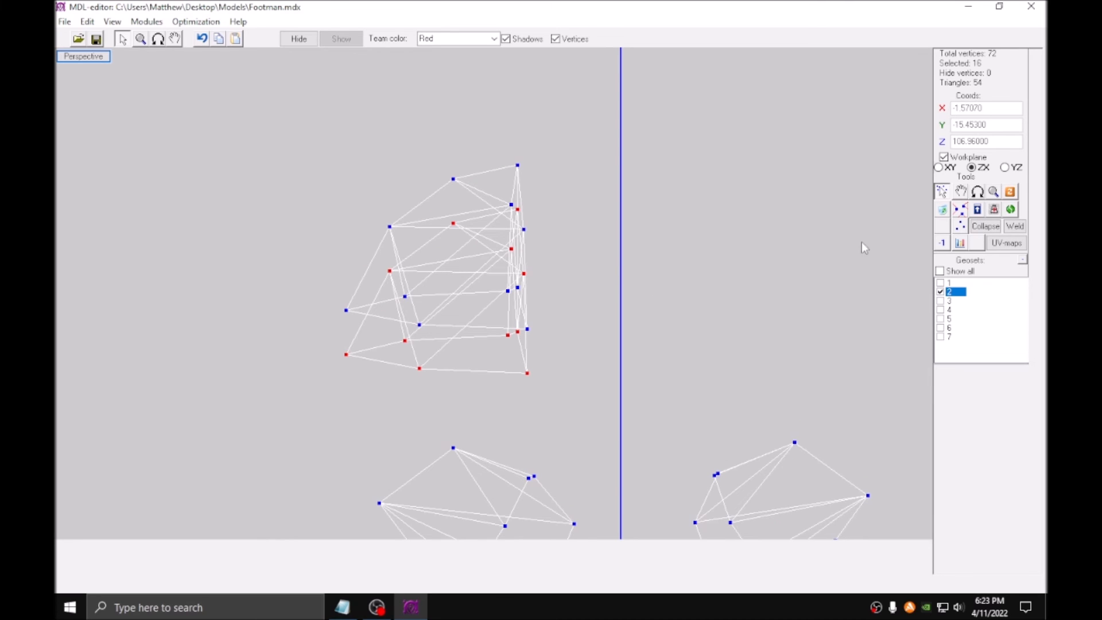
click(959, 193)
drag(718, 310, 716, 285)
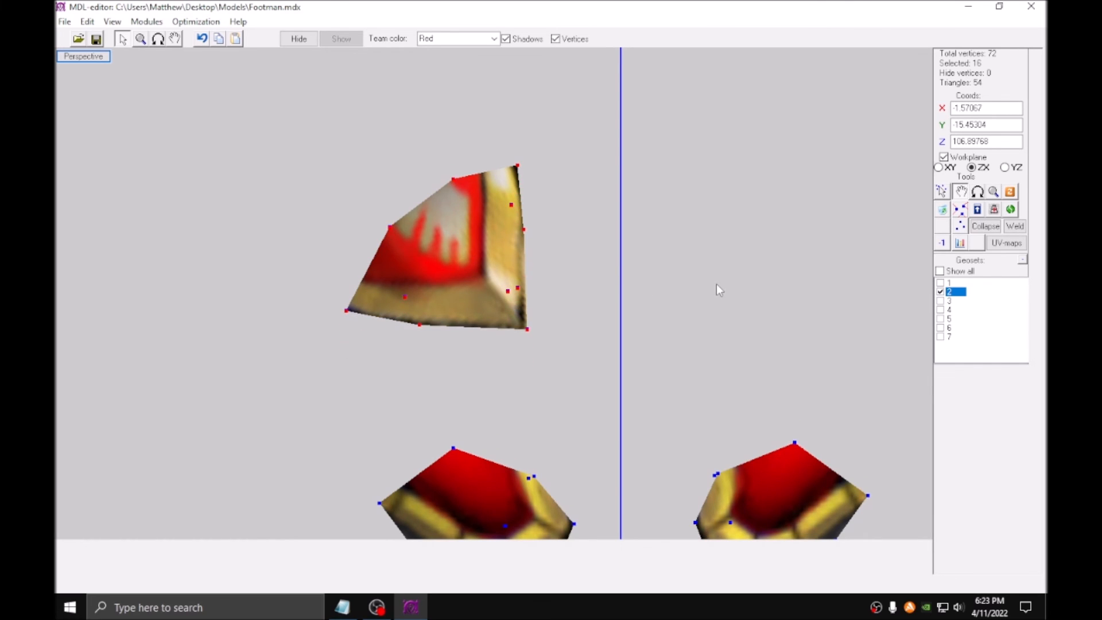
Mirror the copy, move it in the YZ plane to the opposite side at Y about 13.34, and reverse its faces.
click(979, 210)
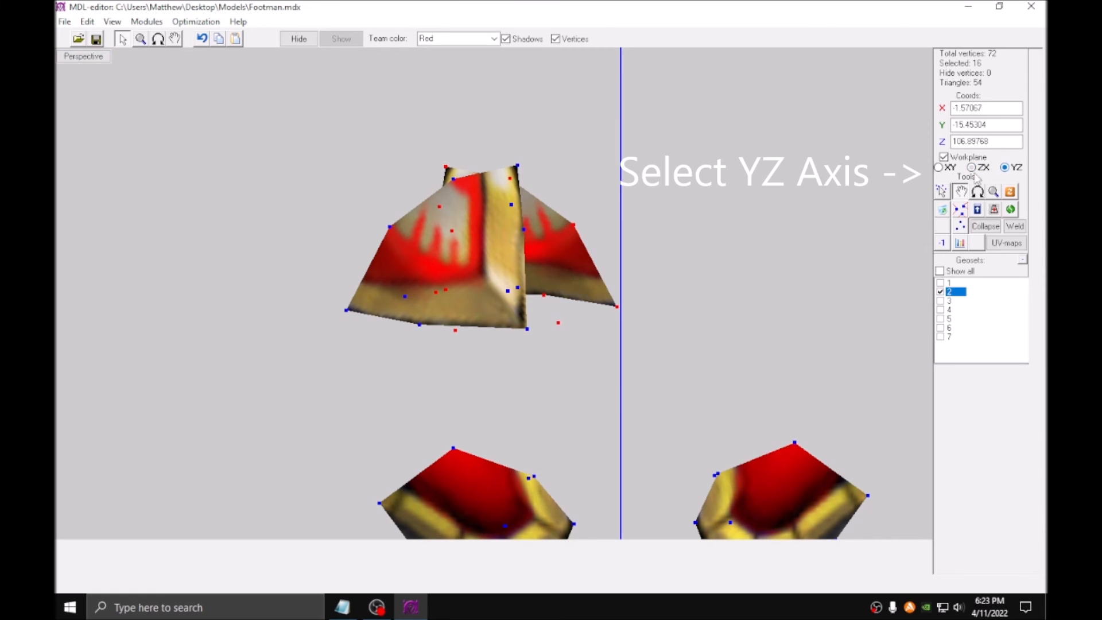
drag(412, 287, 559, 287)
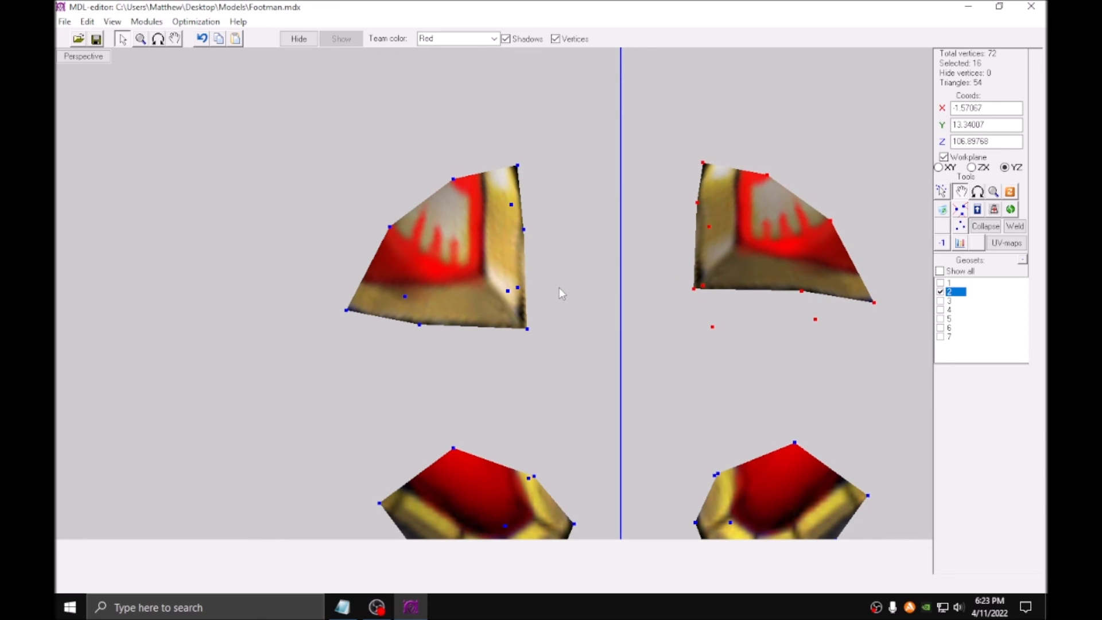
click(940, 247)
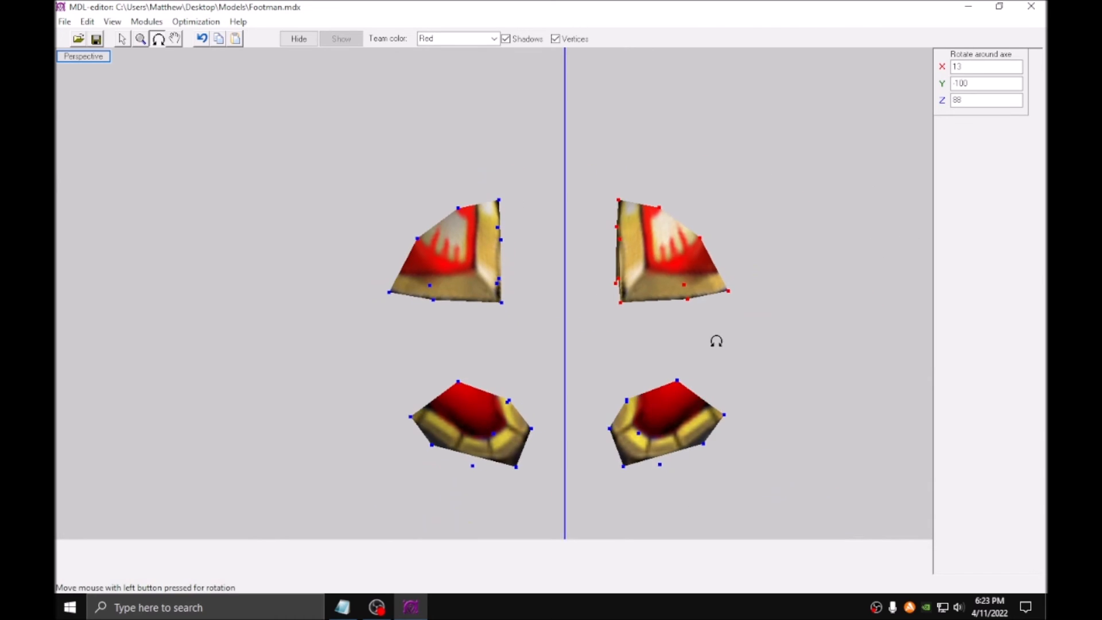
Show all geosets, select and copy the mirrored armour piece, and paste a duplicate of it.
drag(716, 341, 691, 305)
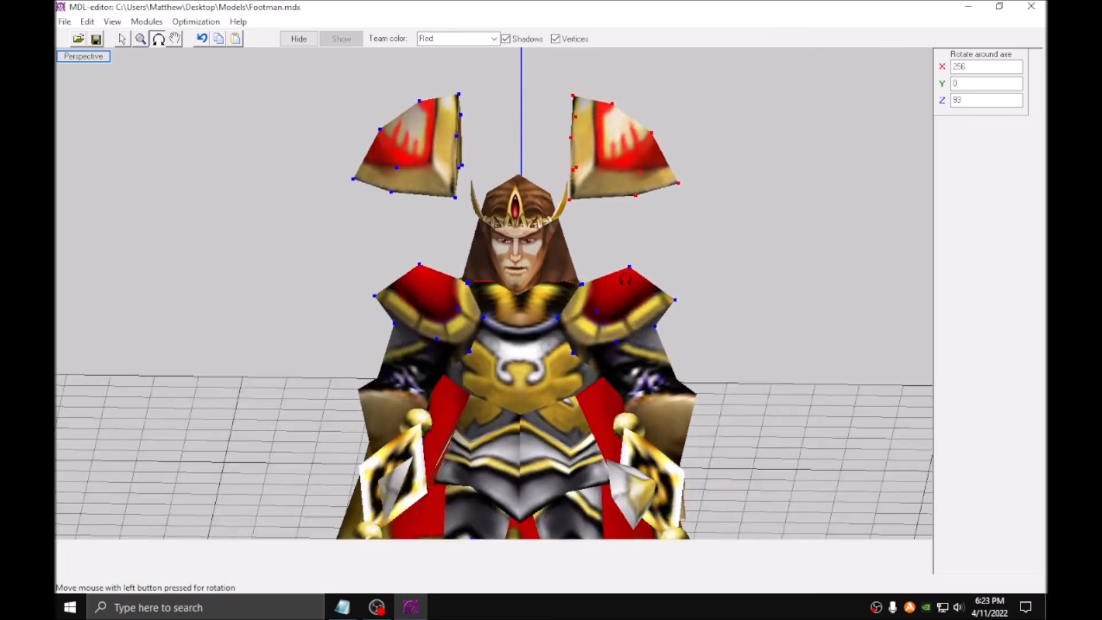
mouse_move(631, 287)
mouse_down()
mouse_move(666, 284)
mouse_move(624, 270)
mouse_up()
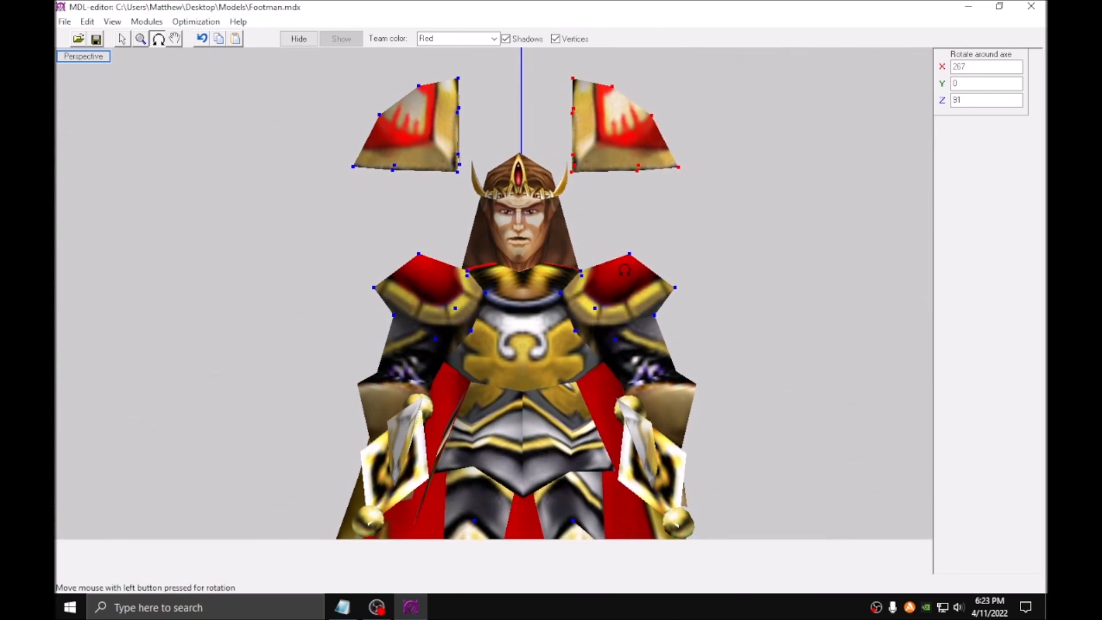
click(122, 40)
middle_drag(458, 96, 419, 215)
scroll(419, 215, up, 3)
drag(494, 338, 743, 141)
middle_drag(764, 140, 710, 131)
scroll(709, 130, up, 2)
scroll(652, 175, up, 1)
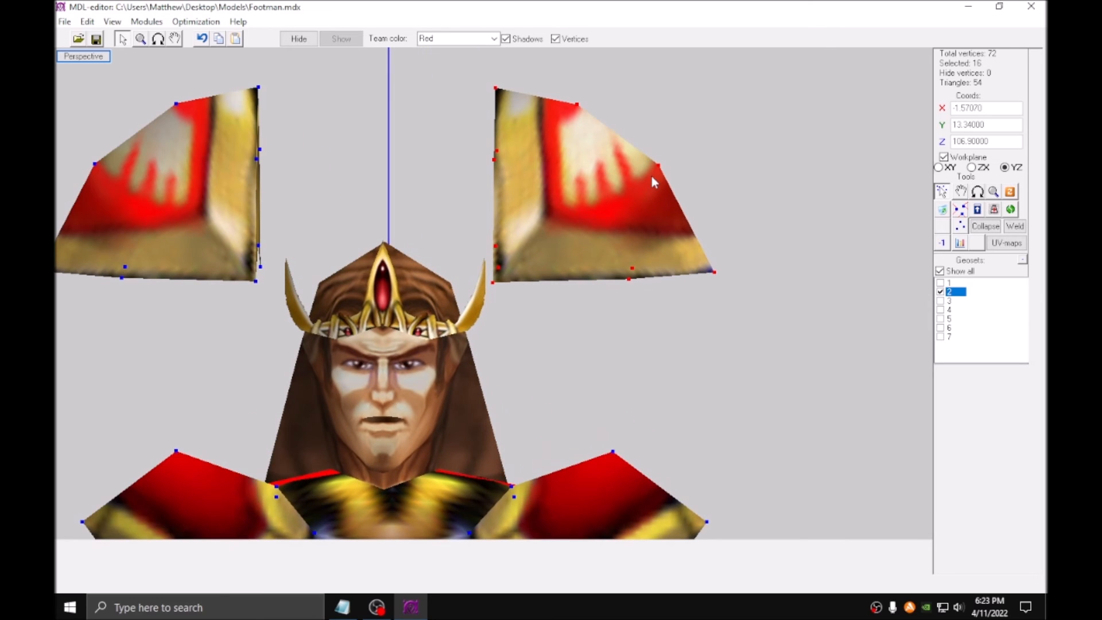
key(ctrl+v)
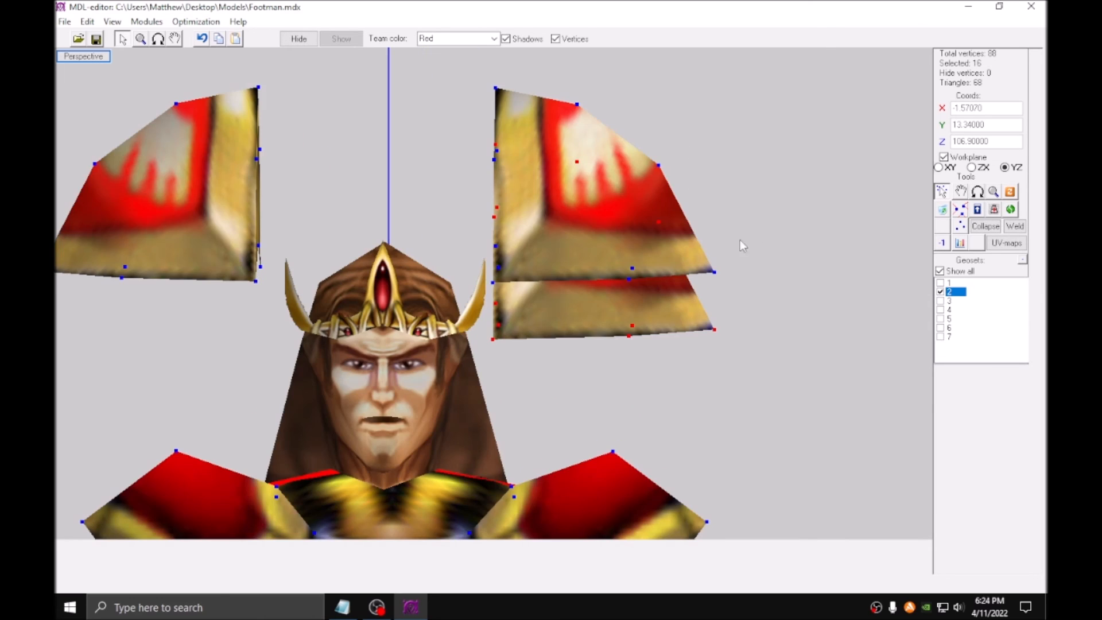
Scale the duplicate to 76 and position it under the larger piece as a second layer, adjusting its fit in the ZX plane.
key(r)
drag(744, 208, 727, 232)
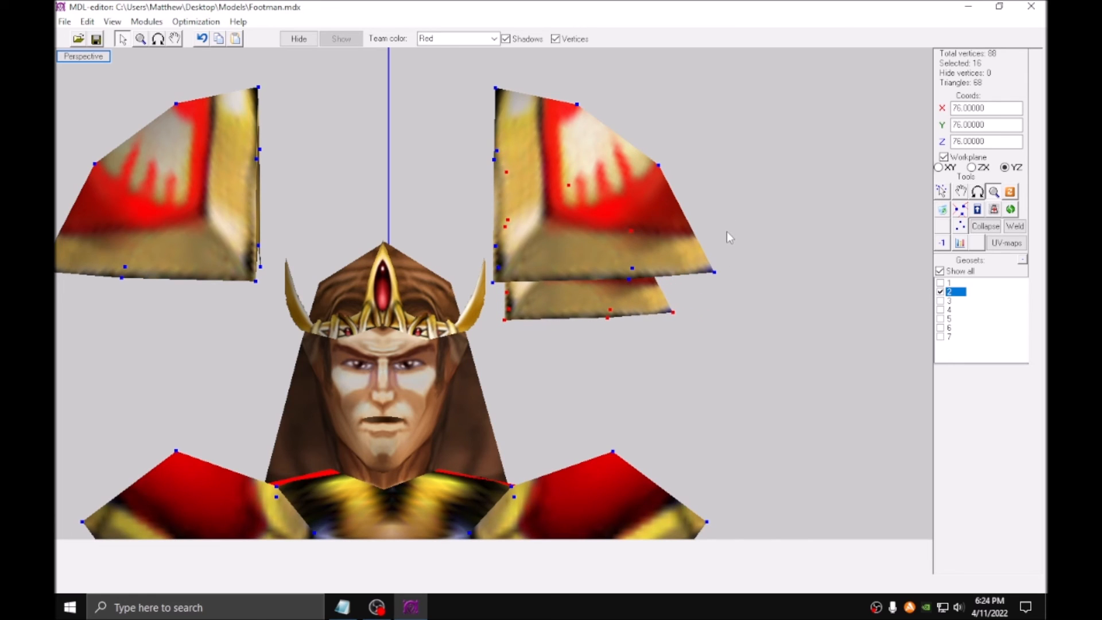
click(960, 192)
drag(607, 291, 640, 295)
click(972, 168)
drag(879, 200, 882, 216)
click(994, 192)
drag(729, 295, 777, 299)
click(965, 196)
Deselect the duplicate and examine how the layered armour pieces sit from several angles.
scroll(472, 331, down, 1)
click(157, 38)
drag(253, 182, 278, 185)
click(123, 38)
key(Escape)
click(422, 244)
scroll(427, 310, down, 3)
middle_drag(438, 318, 421, 337)
drag(419, 336, 508, 261)
scroll(508, 258, up, 4)
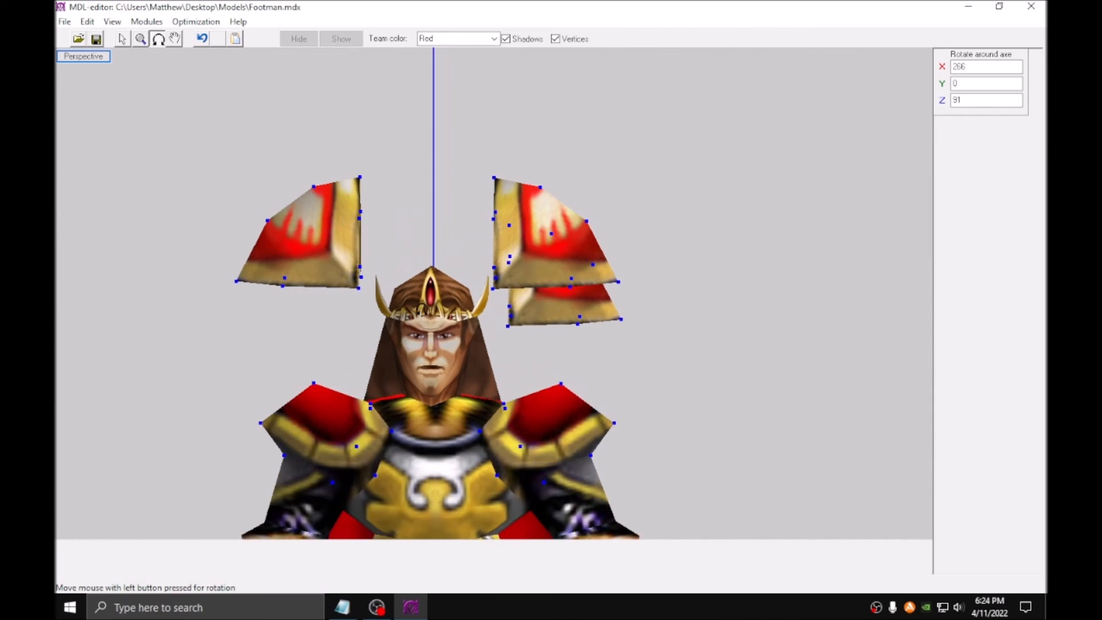
Select the 16 vertices of the lower armour layer, duplicate them, and move the copy up onto the original layer.
click(123, 39)
scroll(450, 202, up, 1)
drag(509, 162, 581, 413)
drag(631, 209, 683, 266)
shift+drag(615, 292, 794, 382)
key(ctrl+c)
key(ctrl+v)
click(960, 191)
drag(698, 376, 672, 350)
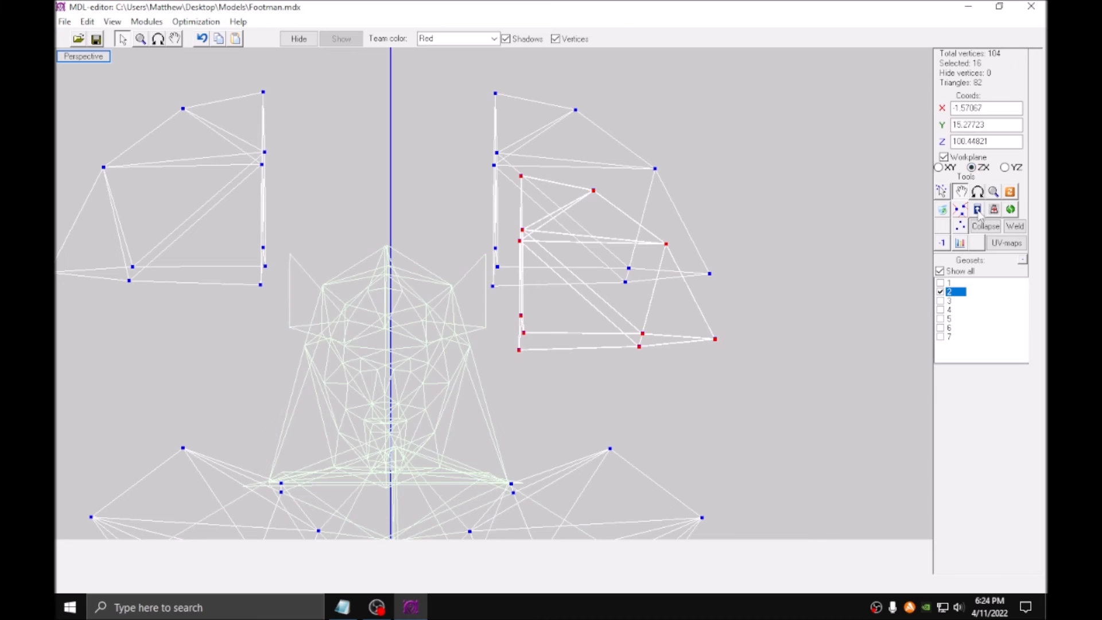
Mirror the lower layer's copy, move it in the YZ plane to the opposite side at Y about -17.17, and reverse its faces.
click(979, 214)
click(1012, 169)
middle_drag(648, 290, 793, 292)
drag(792, 291, 568, 304)
scroll(550, 320, down, 1)
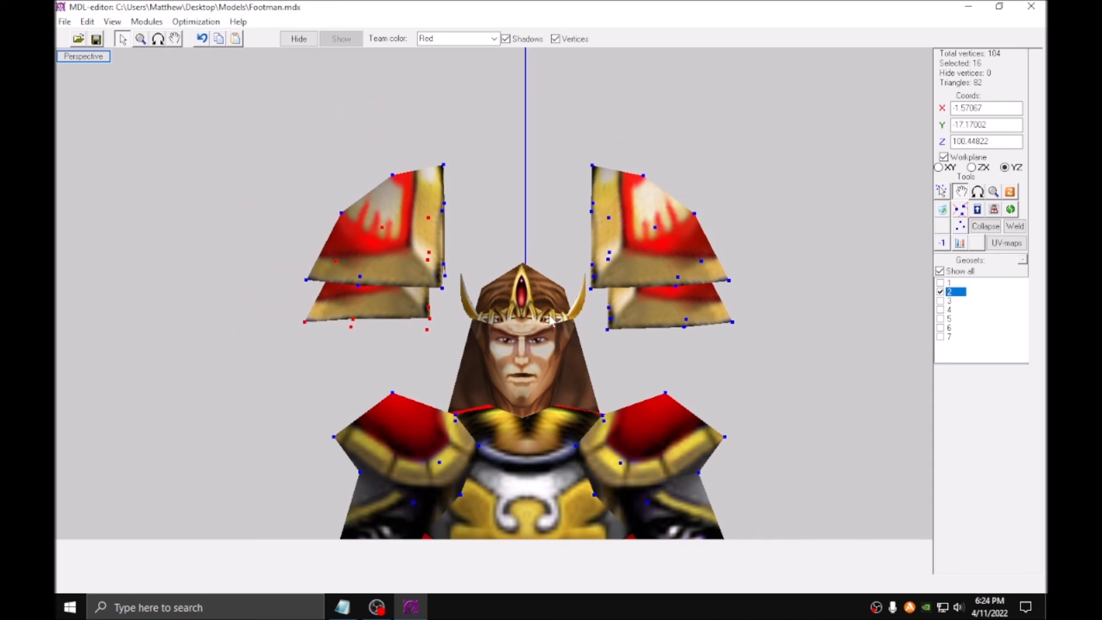
click(942, 244)
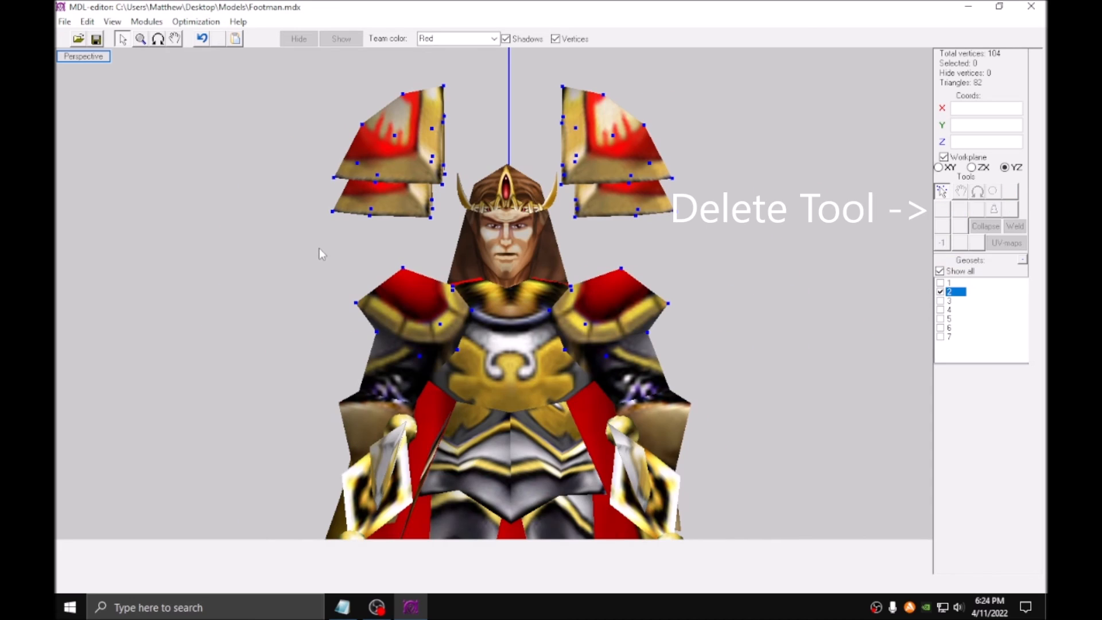
Delete both original shoulder guards and select all vertices of the four new armour pieces.
drag(319, 247, 708, 389)
key(Delete)
drag(772, 339, 334, 103)
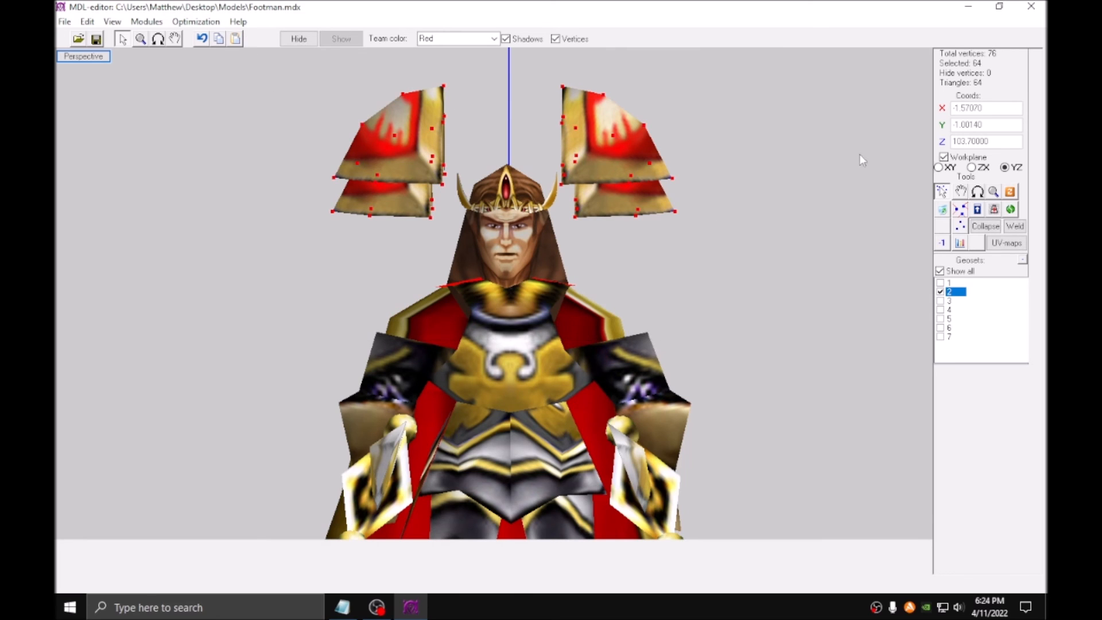
Move the four armour pieces down in the ZX plane onto the shoulders, to Z about 75.99.
click(974, 168)
drag(547, 119, 566, 205)
key(r)
drag(589, 264, 614, 276)
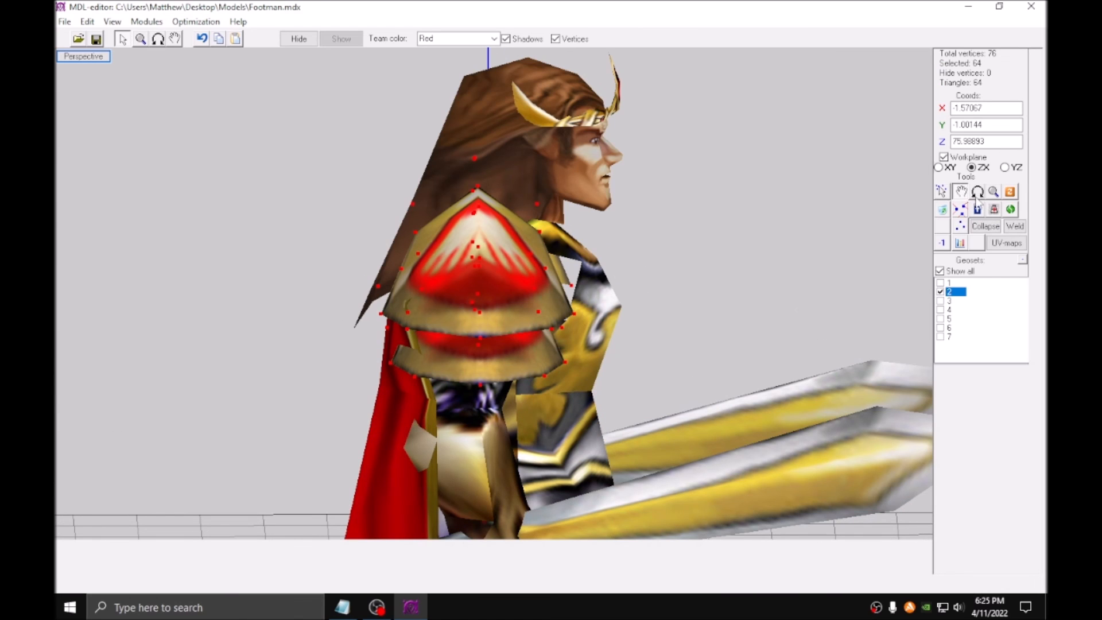
Rotate the four armour pieces about the Y axis to 376 and shift them forward to X about 0.60.
click(977, 193)
drag(704, 277, 443, 320)
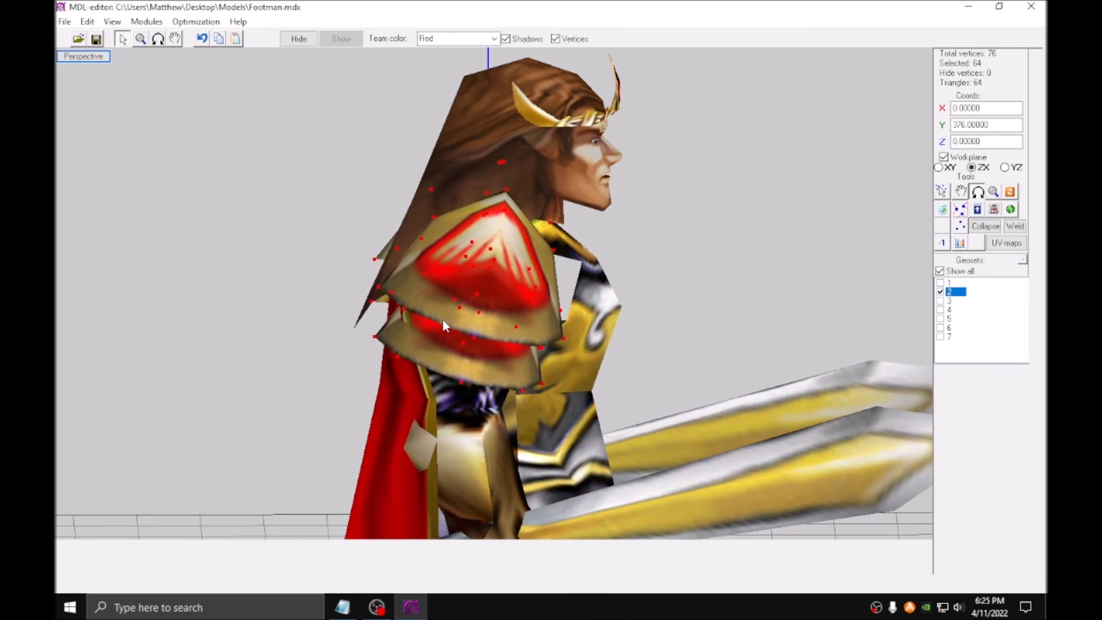
click(961, 192)
drag(587, 259, 604, 262)
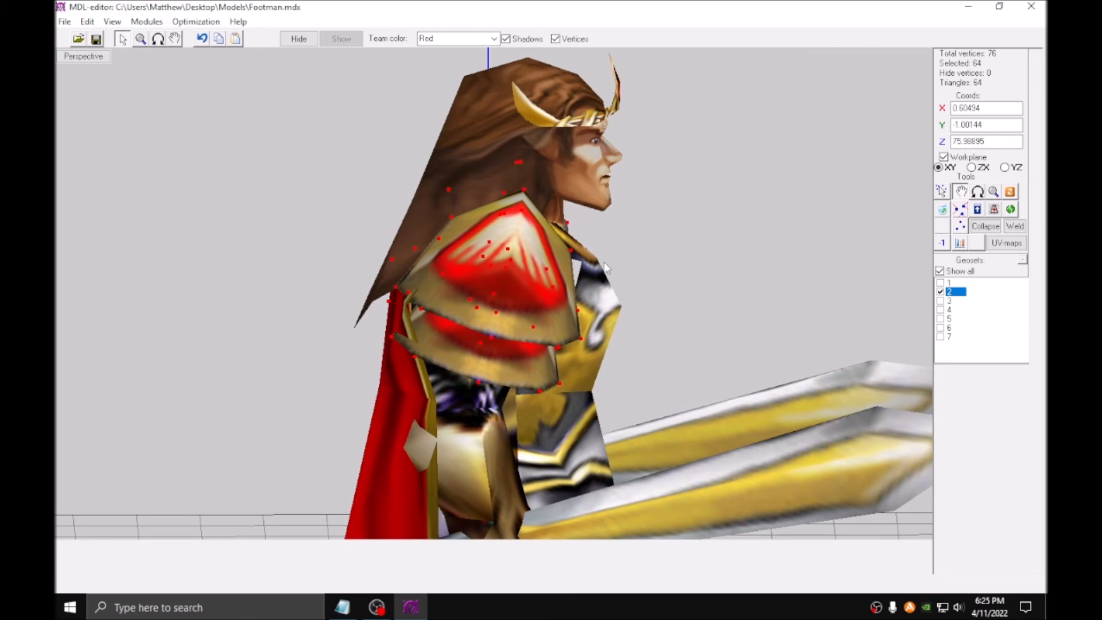
Centre the four armour pieces over both shoulders at Y about 0.15 and Z about 77.43, checking the fit from the front.
drag(537, 313, 461, 279)
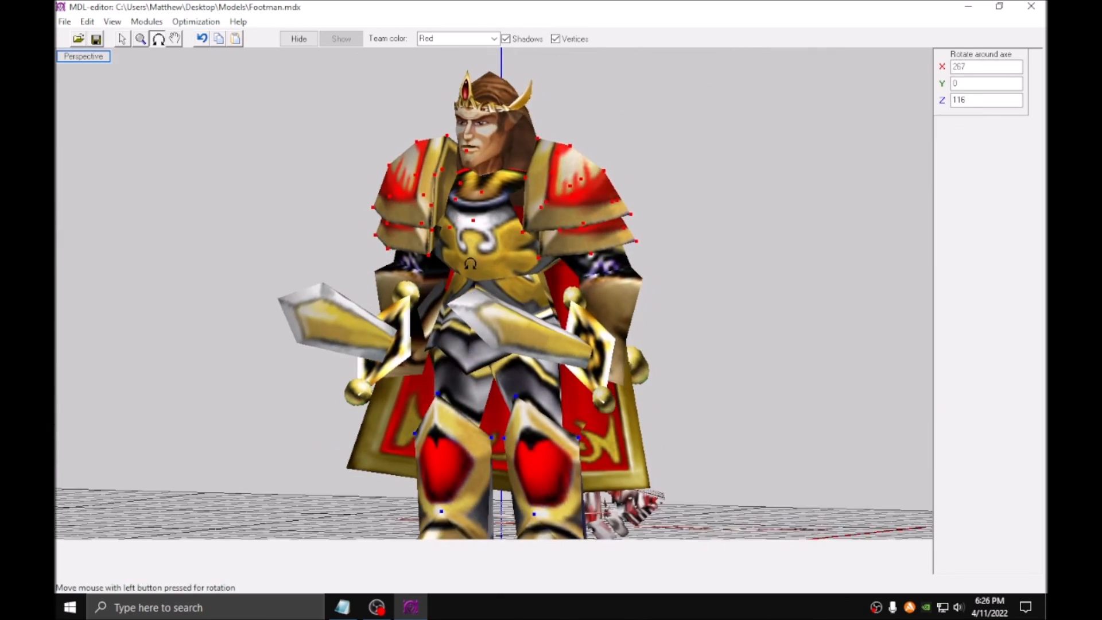
scroll(428, 246, up, 4)
drag(349, 237, 344, 242)
click(121, 39)
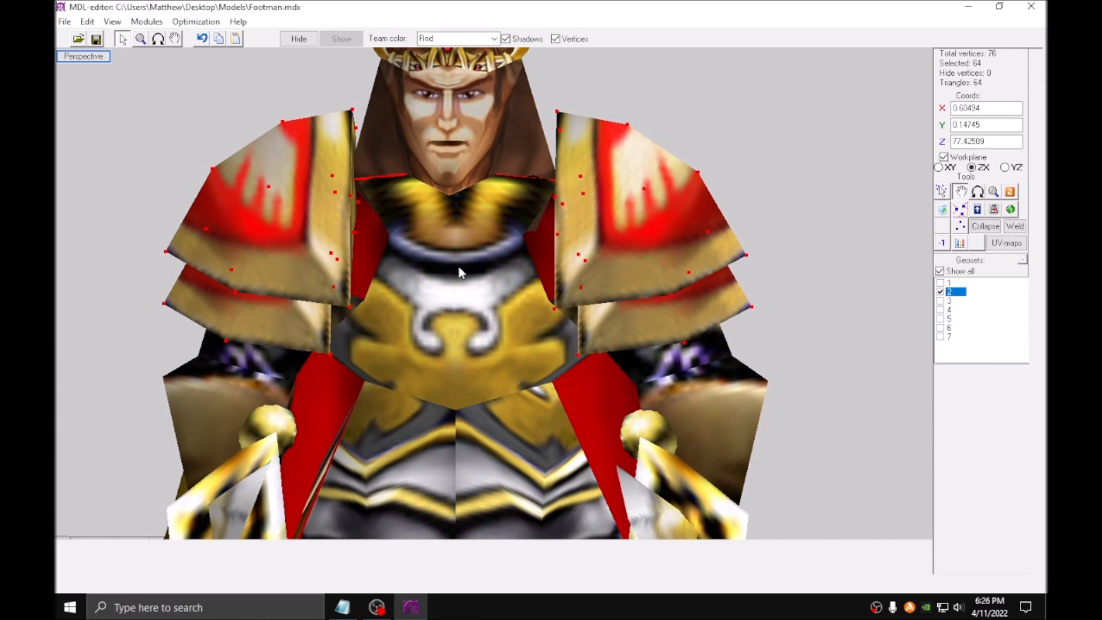
Stop showing all geosets and display only geoset 1, the body mesh.
click(940, 271)
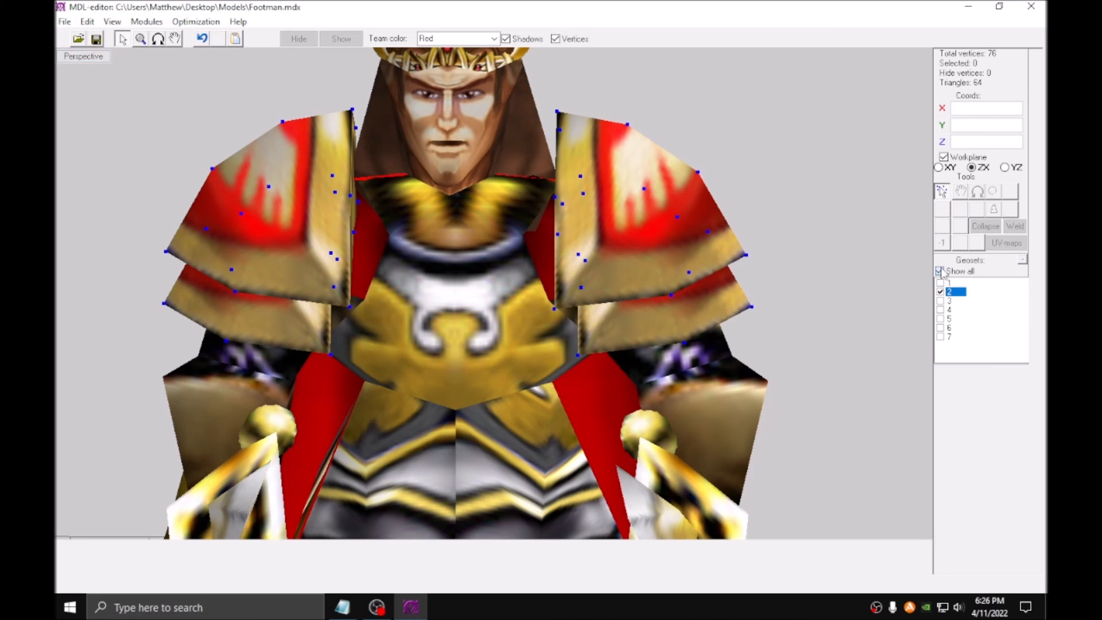
click(940, 283)
click(940, 291)
Select the body's collar and torso vertices in wireframe, excluding the vertices that belong to the arms.
middle_drag(547, 329, 557, 262)
key(w)
drag(304, 333, 646, 79)
key(w)
key(w)
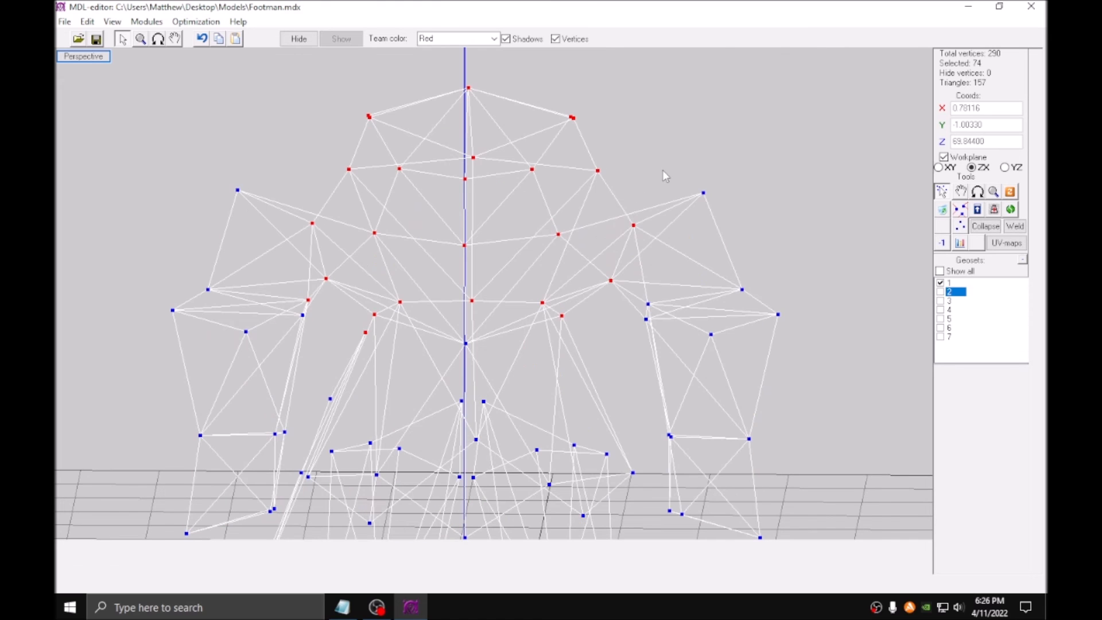
alt+drag(683, 172, 724, 214)
Add the vertices along the centre of the waist armour to the selection.
middle_drag(622, 371, 621, 202)
key(w)
click(157, 39)
drag(174, 114, 175, 84)
click(121, 41)
key(w)
shift+drag(446, 294, 485, 342)
shift+drag(444, 225, 456, 256)
Extend the selection with the vertices at the sides and corners of the armoured skirt.
scroll(465, 256, up, 5)
middle_drag(591, 253, 350, 280)
shift+drag(402, 198, 660, 398)
middle_drag(175, 246, 844, 260)
shift+drag(330, 221, 367, 258)
shift+drag(588, 186, 490, 439)
scroll(597, 250, down, 5)
scroll(574, 241, down, 3)
middle_drag(552, 198, 446, 290)
key(w)
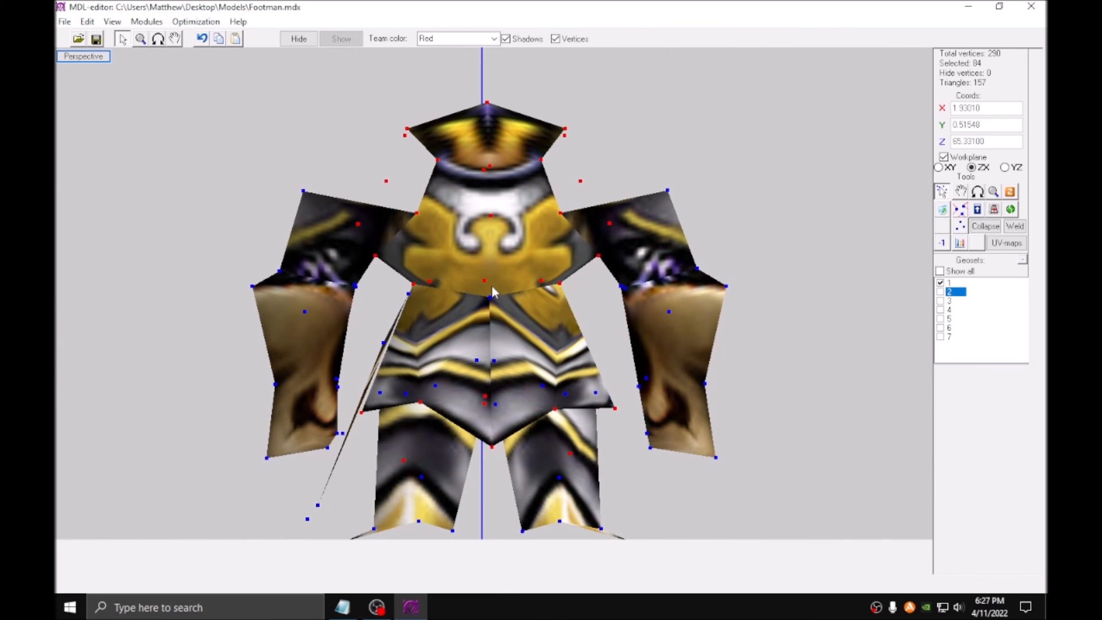
Hide the body mesh and display only geoset 6, the head and hair.
click(940, 282)
click(941, 337)
click(940, 328)
click(940, 337)
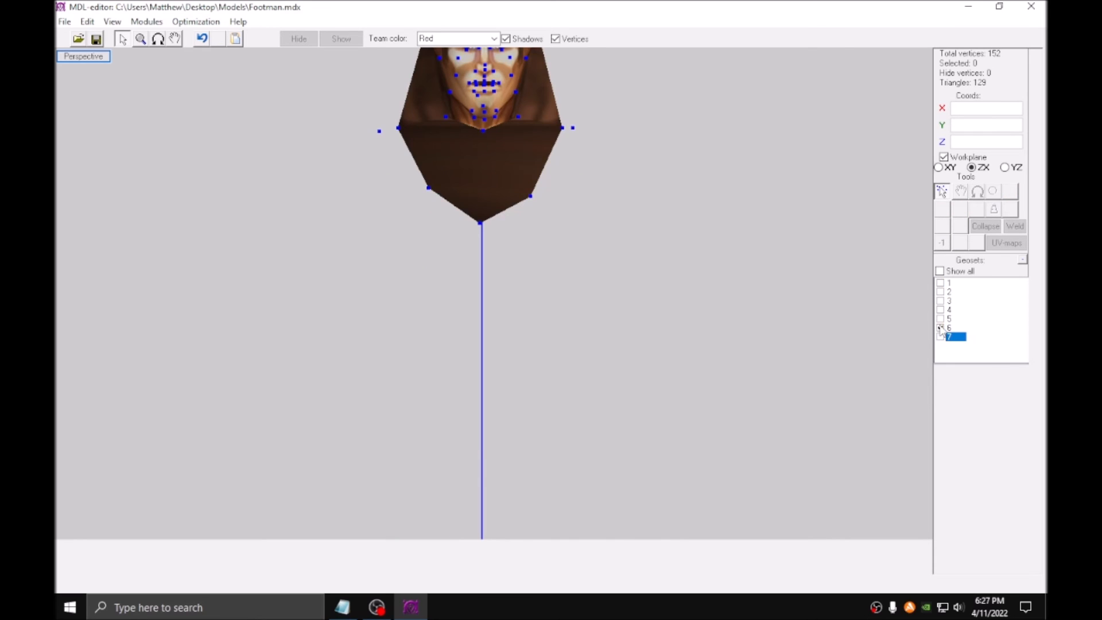
Display only geoset 5, the cape, and paste the copied torso armour vertices into it.
click(940, 327)
click(940, 319)
middle_drag(813, 308, 850, 345)
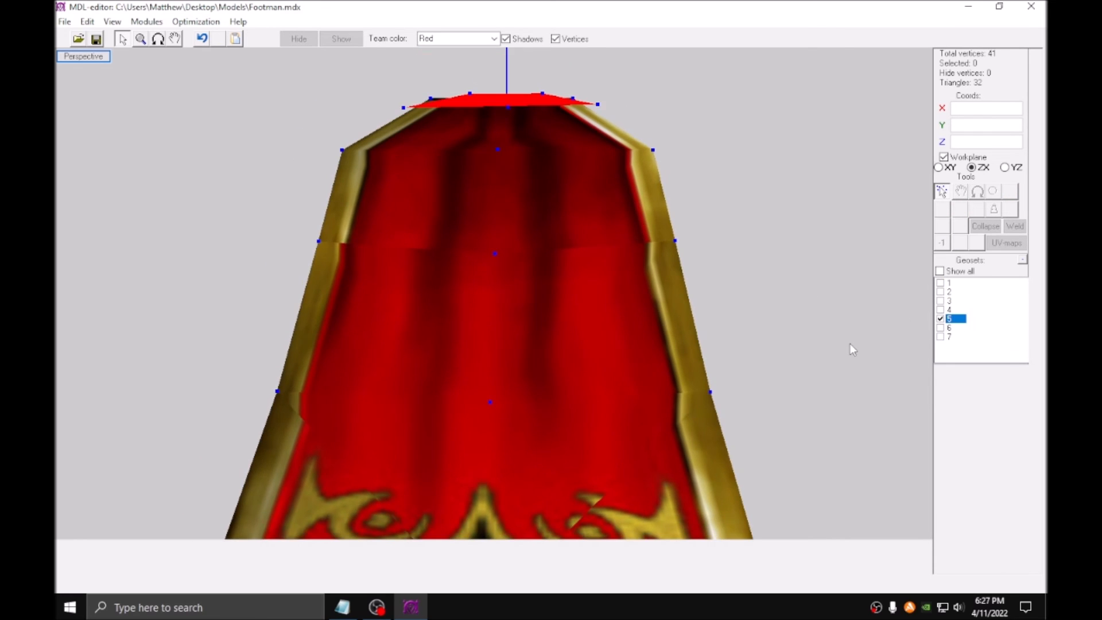
key(ctrl+v)
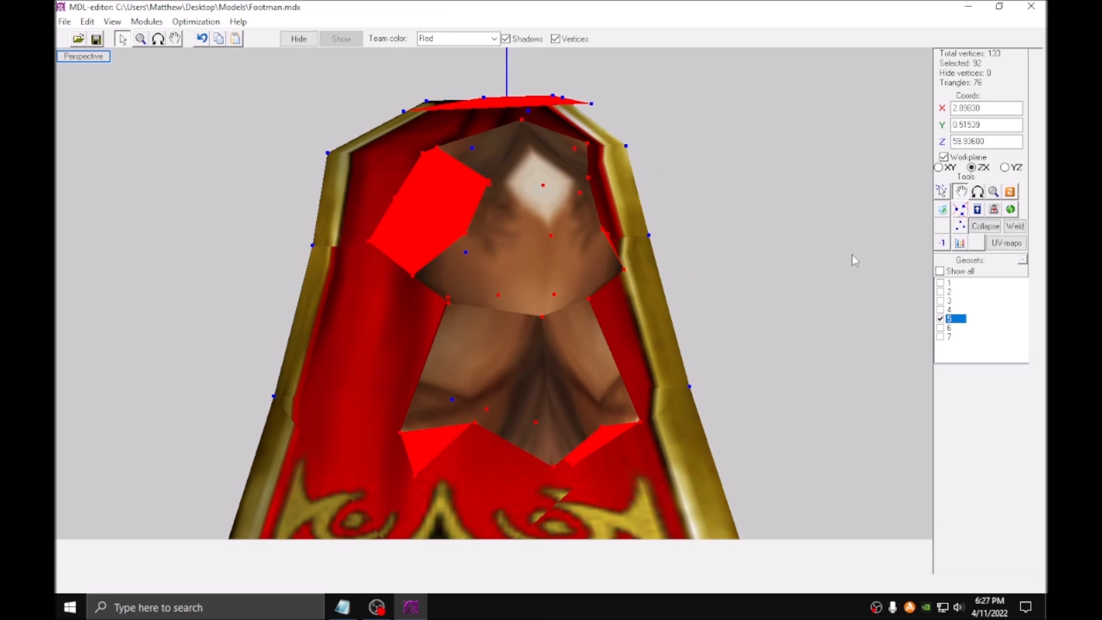
Examine the pasted torso piece's UV layout on the Footman.blp texture.
click(1005, 245)
scroll(632, 246, down, 5)
scroll(549, 272, down, 4)
middle_drag(412, 319, 509, 304)
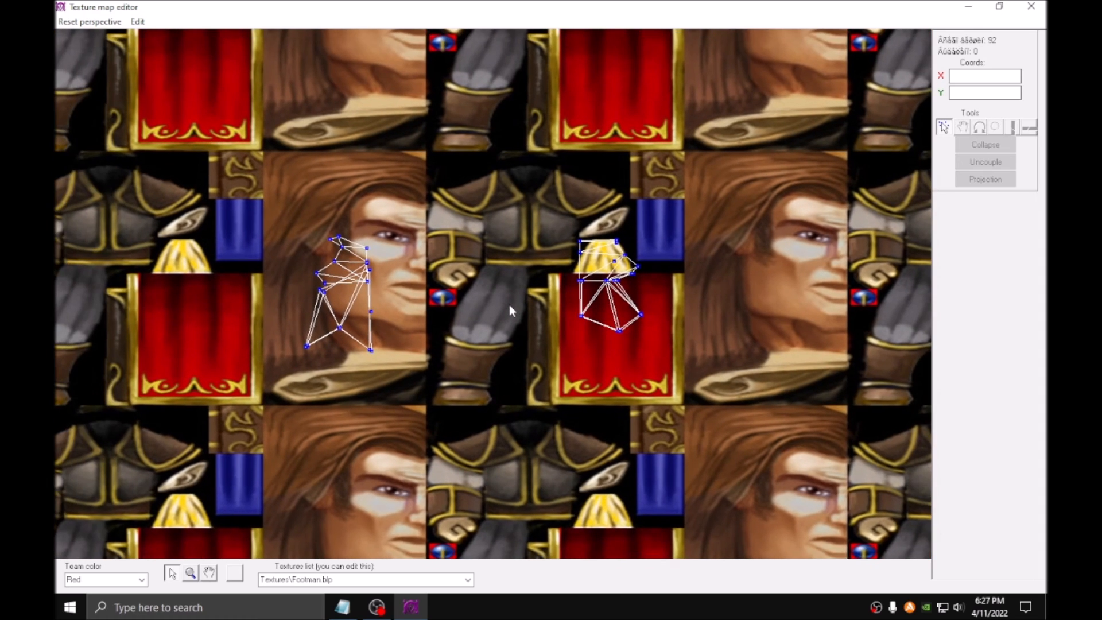
scroll(509, 305, up, 2)
scroll(509, 305, up, 3)
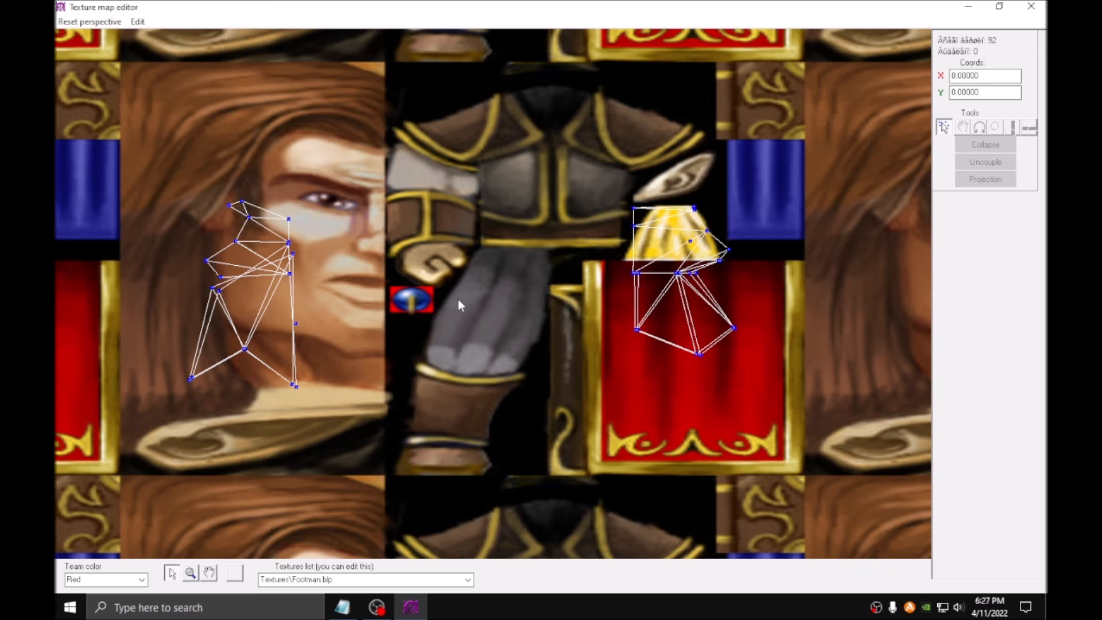
click(1031, 7)
Set the front view's X rotation to 270 and project all of the torso piece's UV vertices from that view.
drag(624, 320, 618, 311)
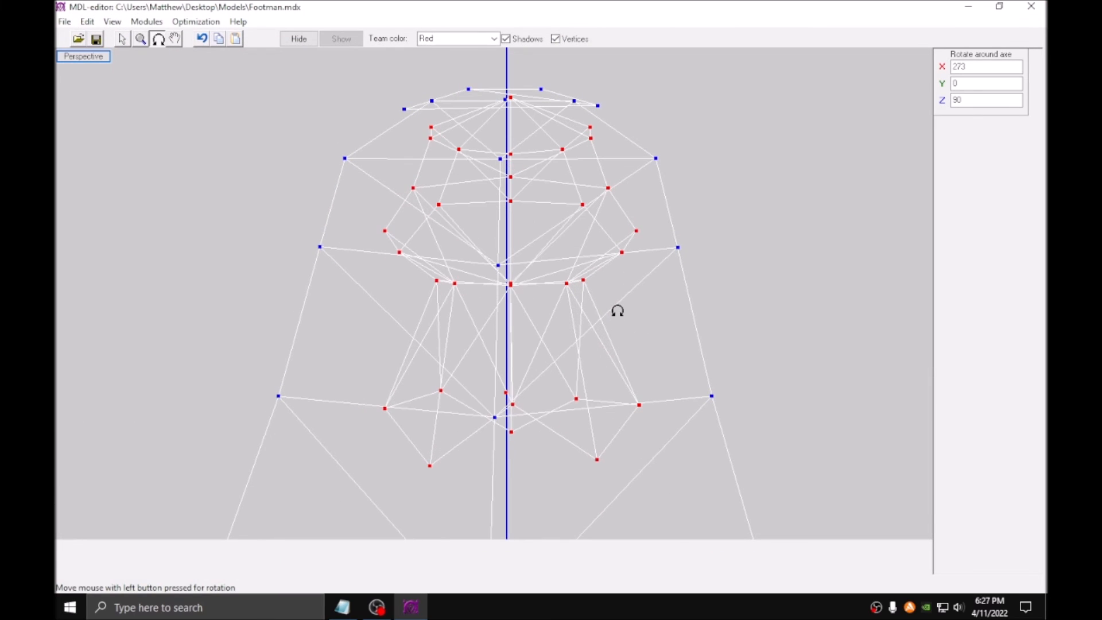
double_click(985, 66)
text(270)
key(Return)
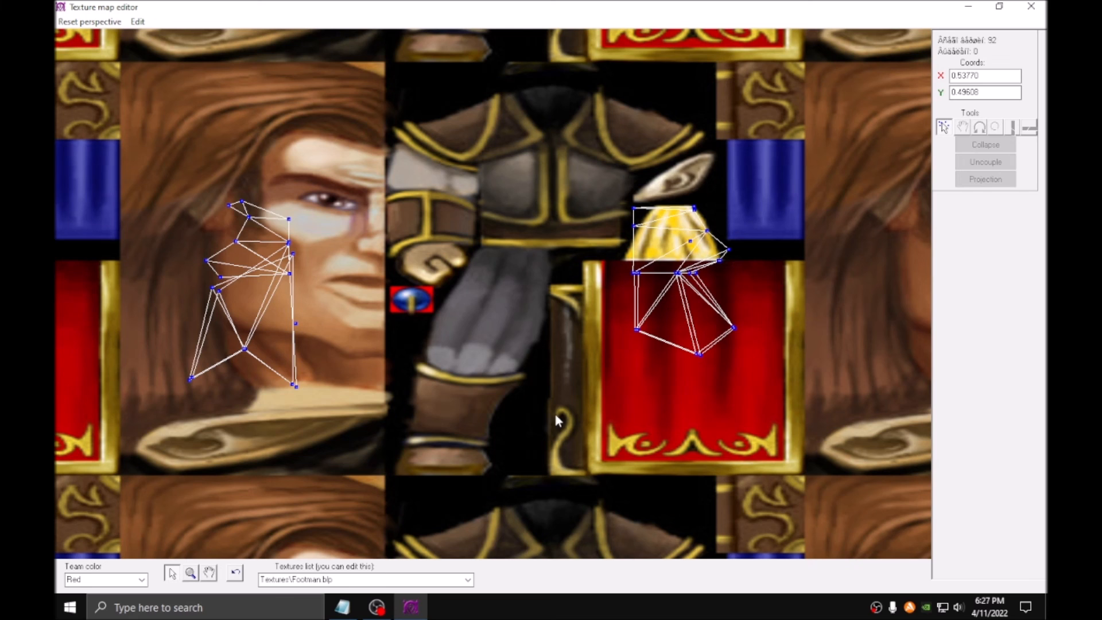
key(ctrl+a)
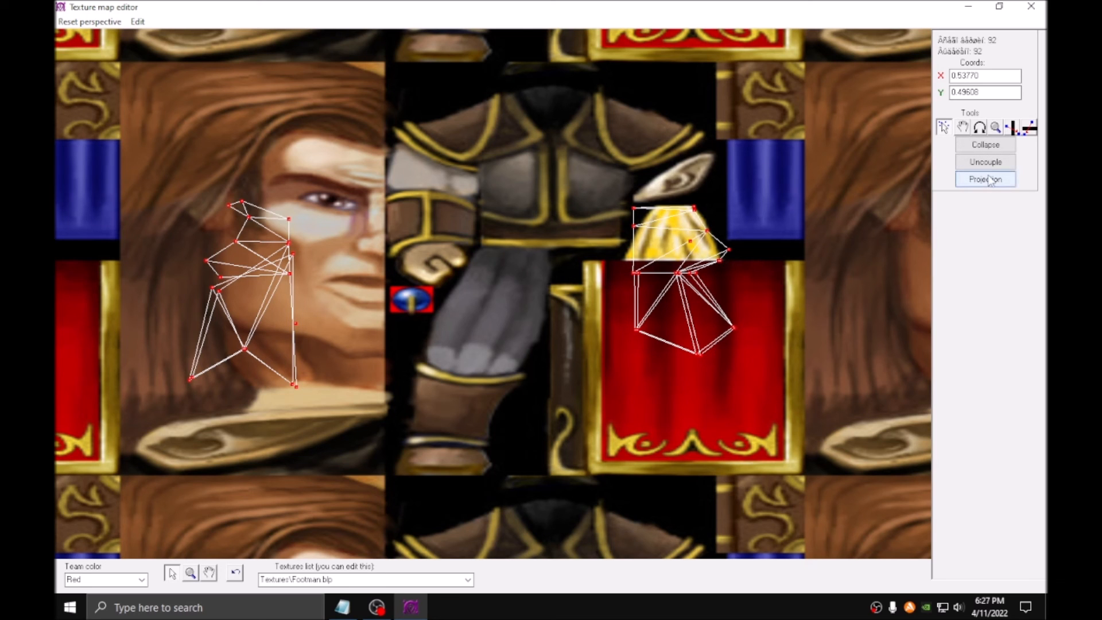
click(989, 177)
Move the projected UV mesh onto the centre of the gold-bordered red cloth in the texture.
drag(463, 270, 680, 334)
middle_drag(680, 334, 619, 288)
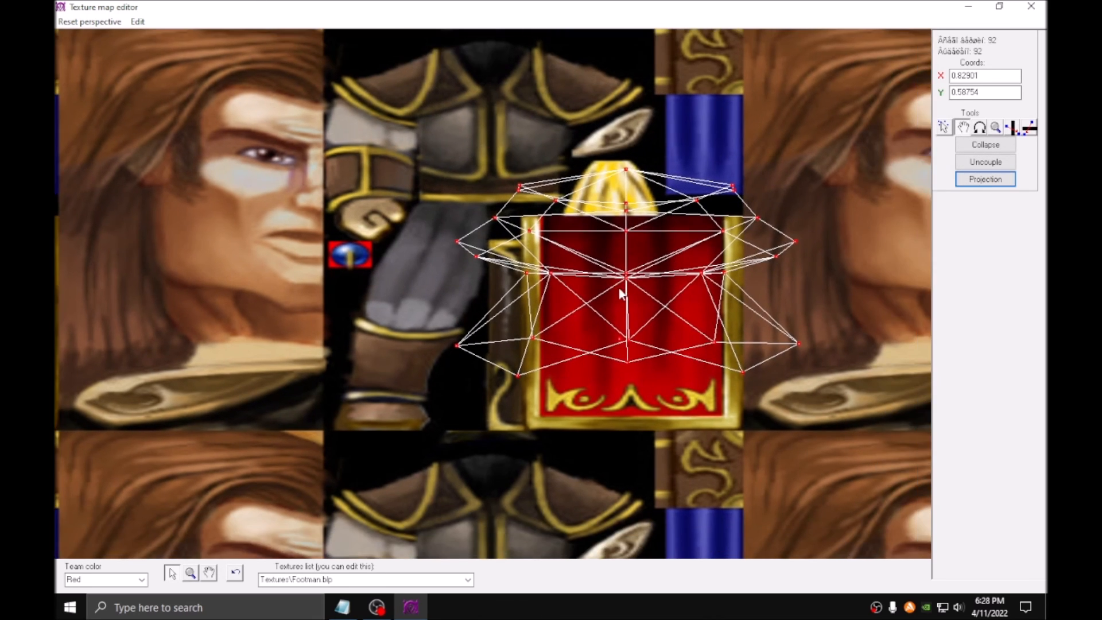
drag(619, 288, 608, 296)
middle_drag(608, 296, 509, 277)
drag(531, 311, 521, 302)
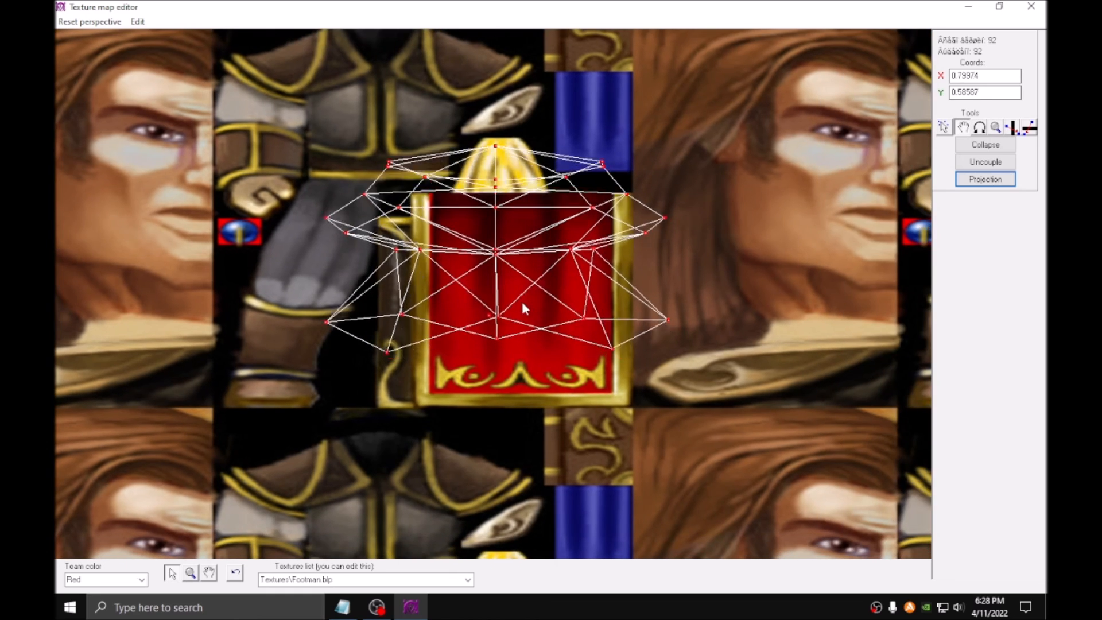
scroll(450, 443, up, 3)
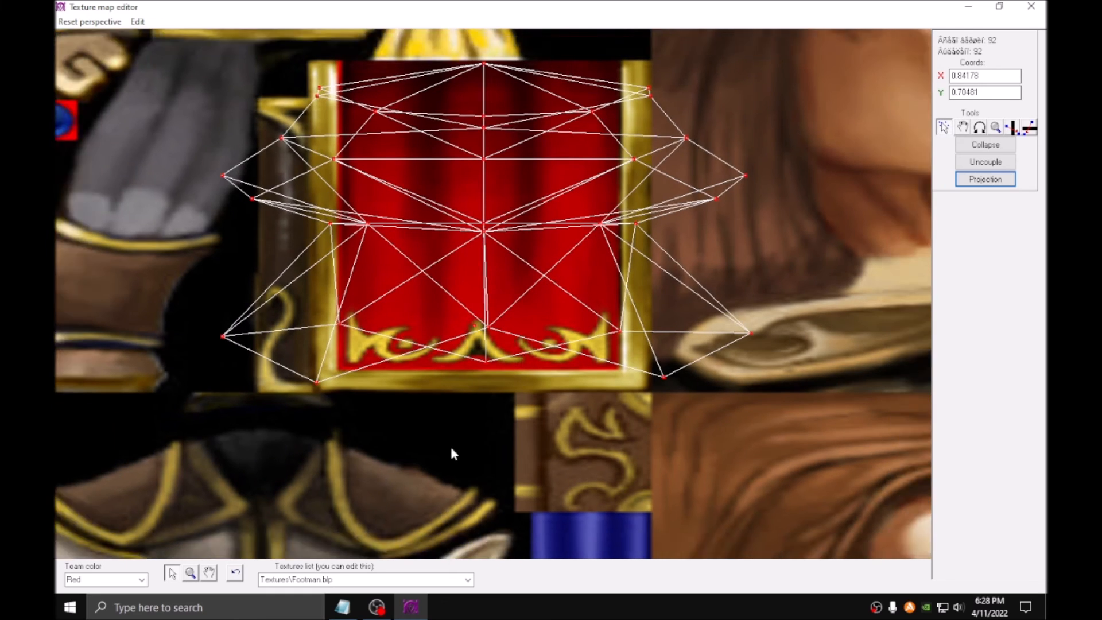
scroll(450, 453, up, 1)
Merge the UV vertices at each of the two inner lower corners into a single point by scaling them together.
click(436, 436)
drag(278, 287, 393, 426)
scroll(299, 387, up, 1)
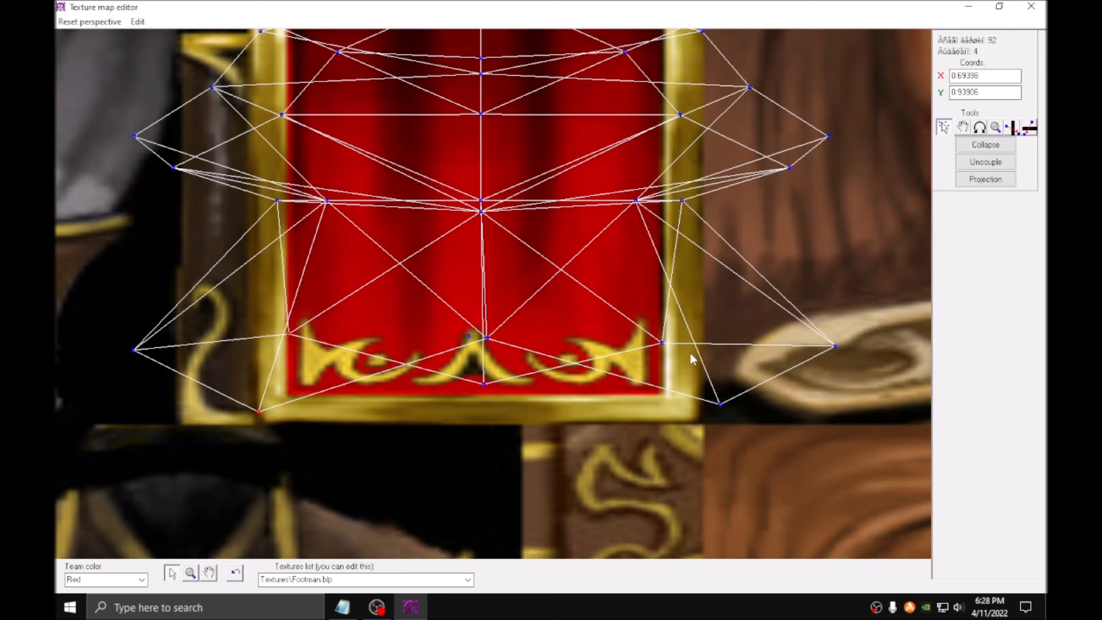
click(996, 127)
drag(543, 144, 89, 439)
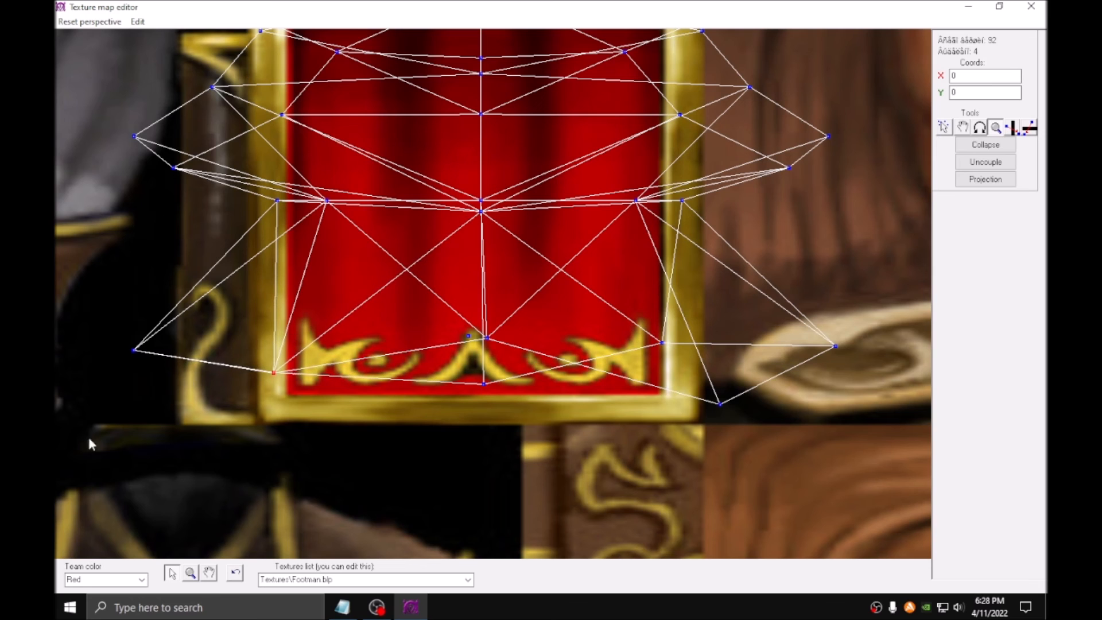
click(944, 128)
drag(646, 328, 738, 419)
click(996, 128)
click(986, 145)
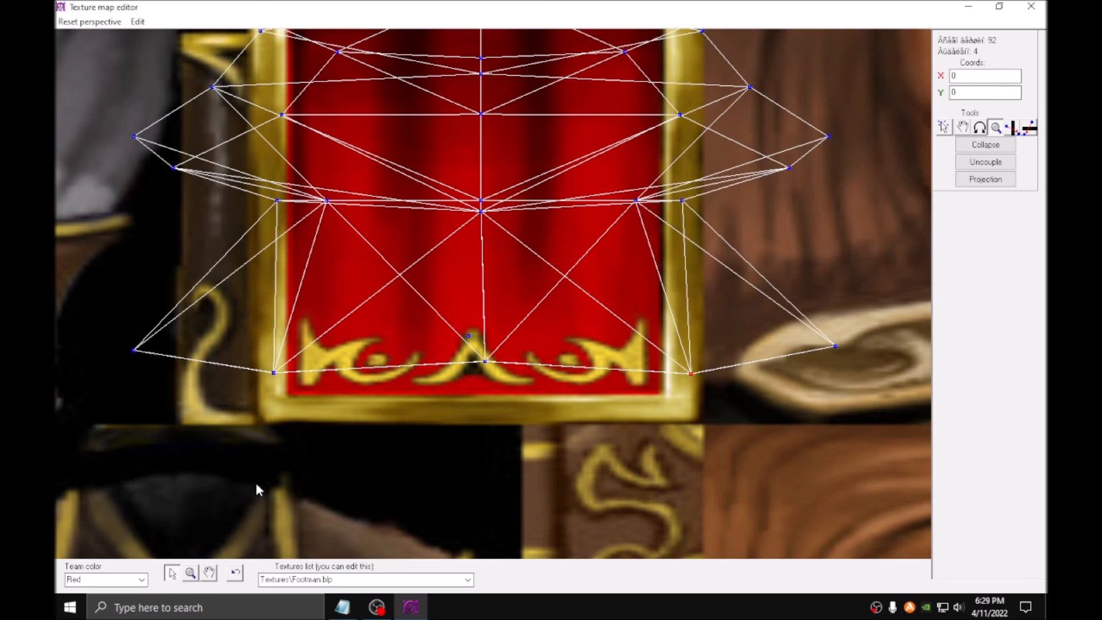
Move the lower corner UV vertices on both sides inwards and down onto the cloth's bottom gold trim.
scroll(327, 436, down, 3)
scroll(395, 305, up, 2)
mouse_move(395, 306)
middle_down()
mouse_move(391, 346)
mouse_move(395, 317)
middle_up()
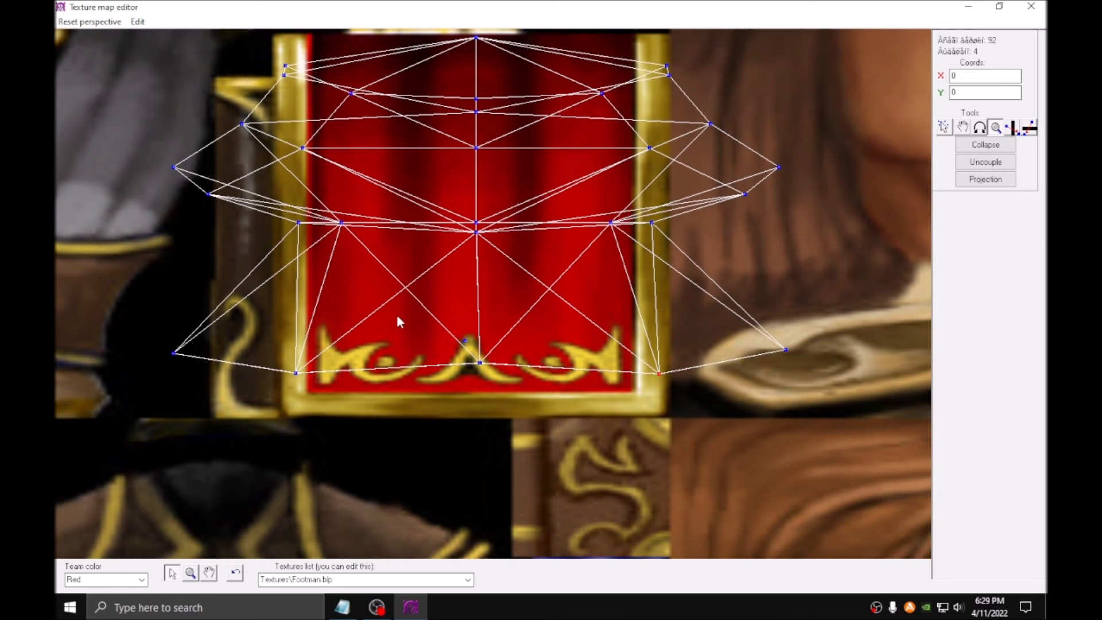
scroll(398, 314, up, 1)
click(945, 128)
drag(109, 322, 353, 450)
click(963, 128)
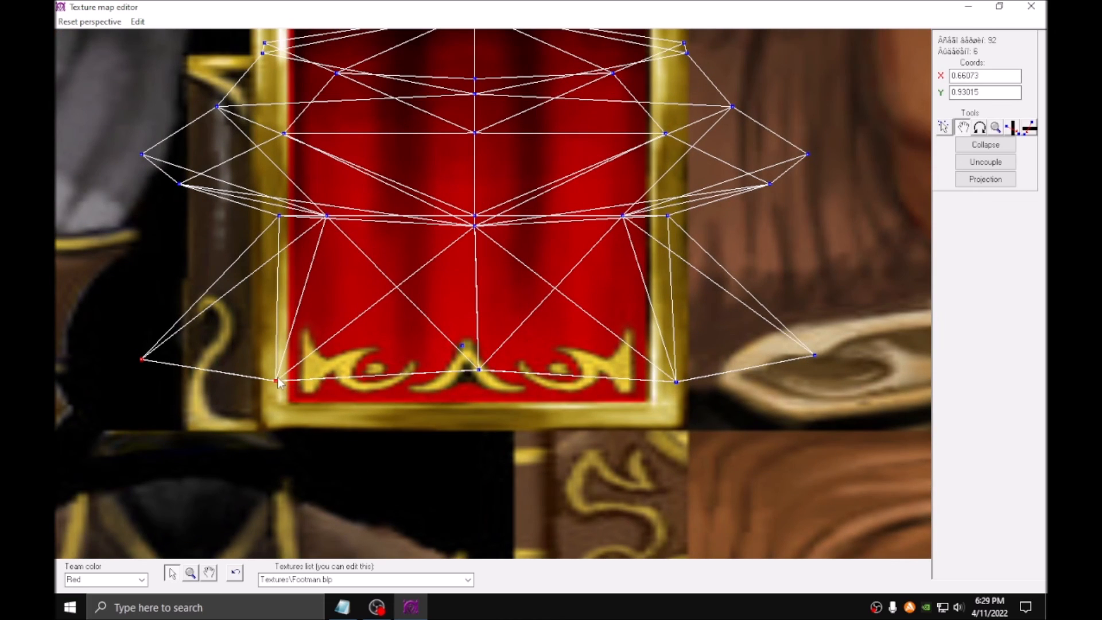
drag(278, 380, 403, 433)
click(944, 127)
click(963, 128)
drag(676, 382, 590, 427)
drag(815, 356, 680, 427)
middle_drag(680, 344, 670, 455)
drag(623, 308, 623, 383)
Scale the upper UV vertices narrower to fit between the cloth's gold side borders and close the texture map editor.
click(945, 127)
drag(115, 103, 821, 344)
click(996, 127)
drag(551, 344, 495, 276)
middle_drag(488, 329, 498, 276)
drag(322, 375, 326, 373)
click(1031, 6)
Check the retextured torso piece with all geosets shown, and isolate geoset 1, the body mesh, in front view.
drag(676, 287, 638, 275)
click(122, 38)
click(940, 283)
click(940, 272)
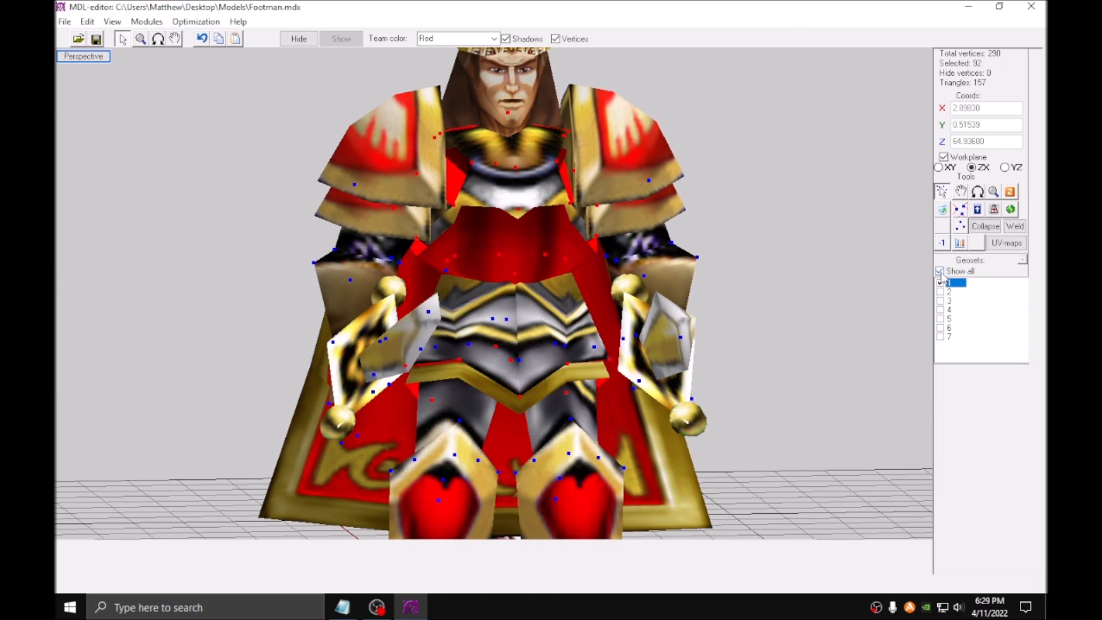
click(941, 273)
key(r)
drag(750, 272, 741, 268)
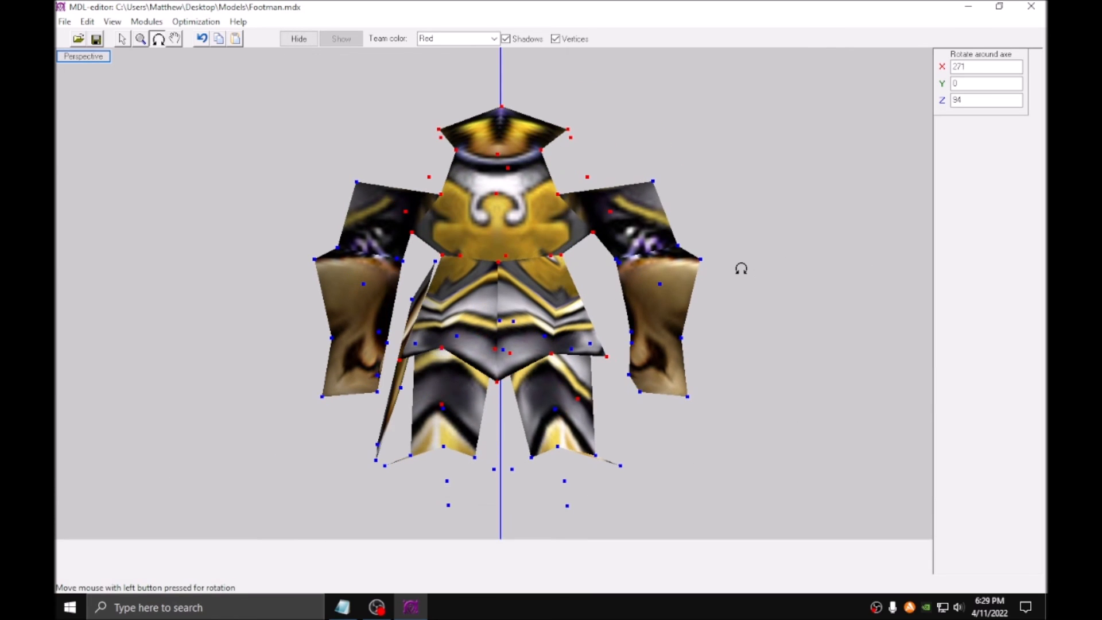
Remove the stray limb vertices from the body's selection and delete the original torso and skirt geometry.
scroll(665, 229, up, 2)
drag(665, 229, 667, 232)
click(126, 38)
scroll(263, 136, up, 2)
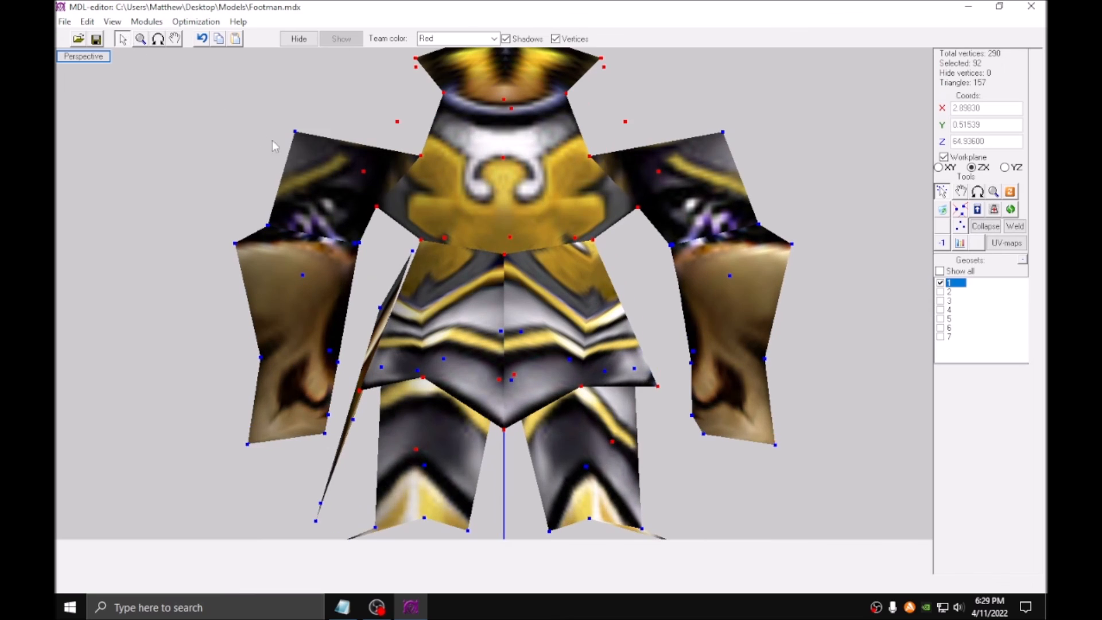
middle_drag(380, 199, 398, 259)
key(m)
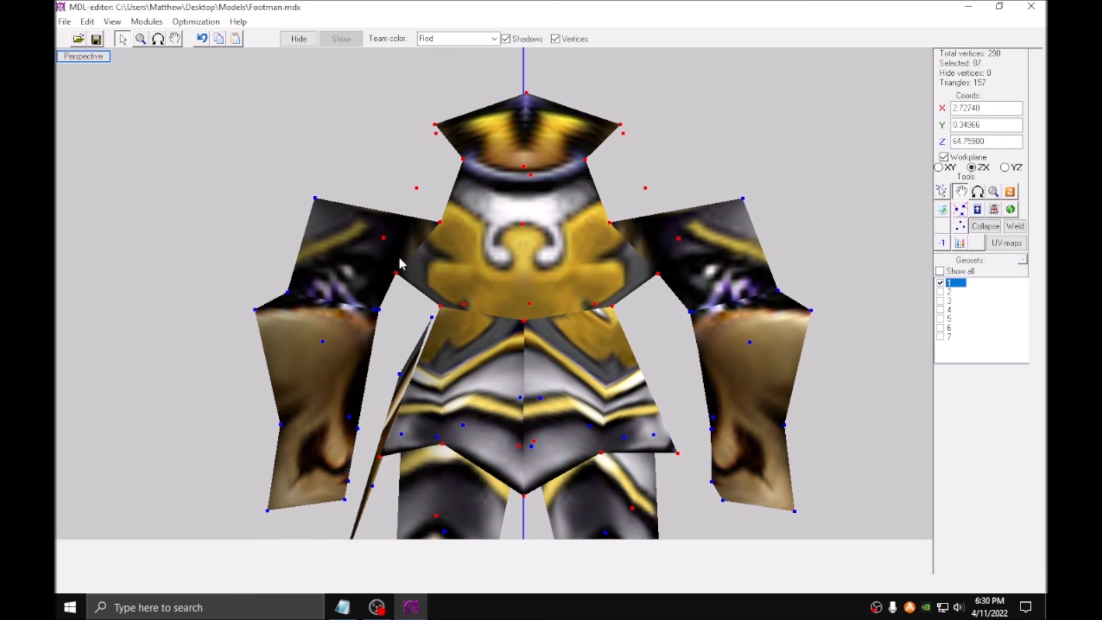
key(s)
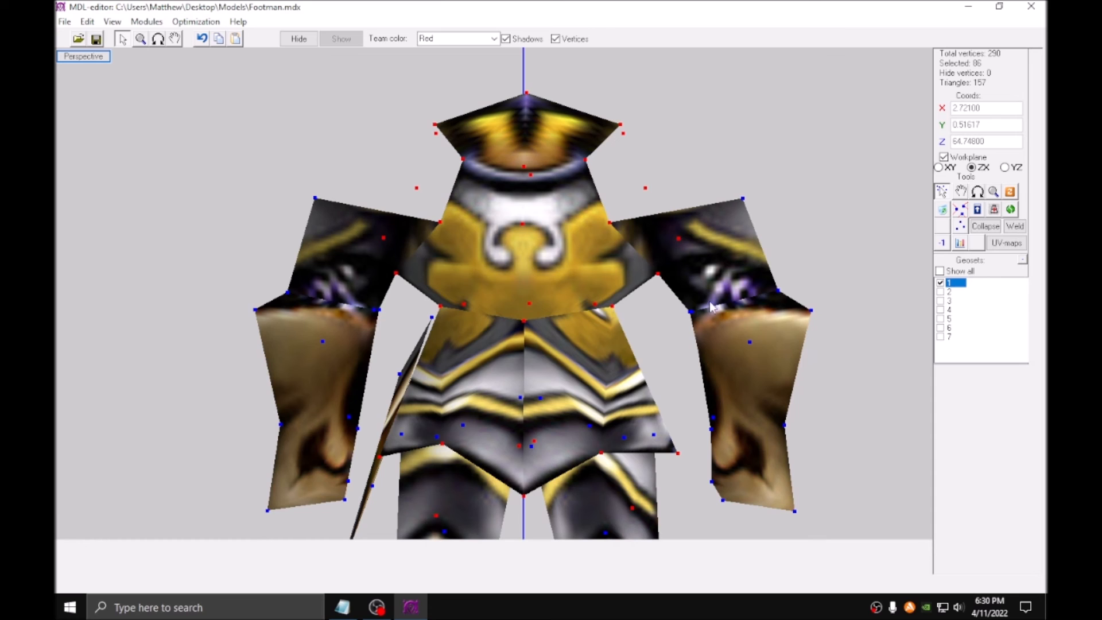
middle_drag(693, 304, 680, 226)
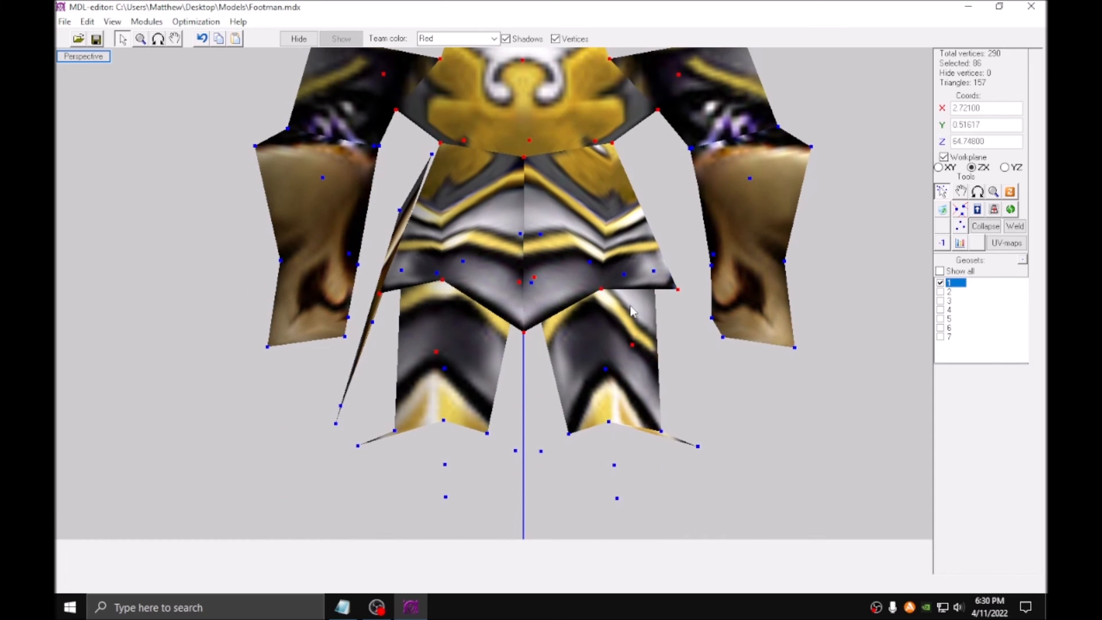
middle_drag(422, 347, 351, 268)
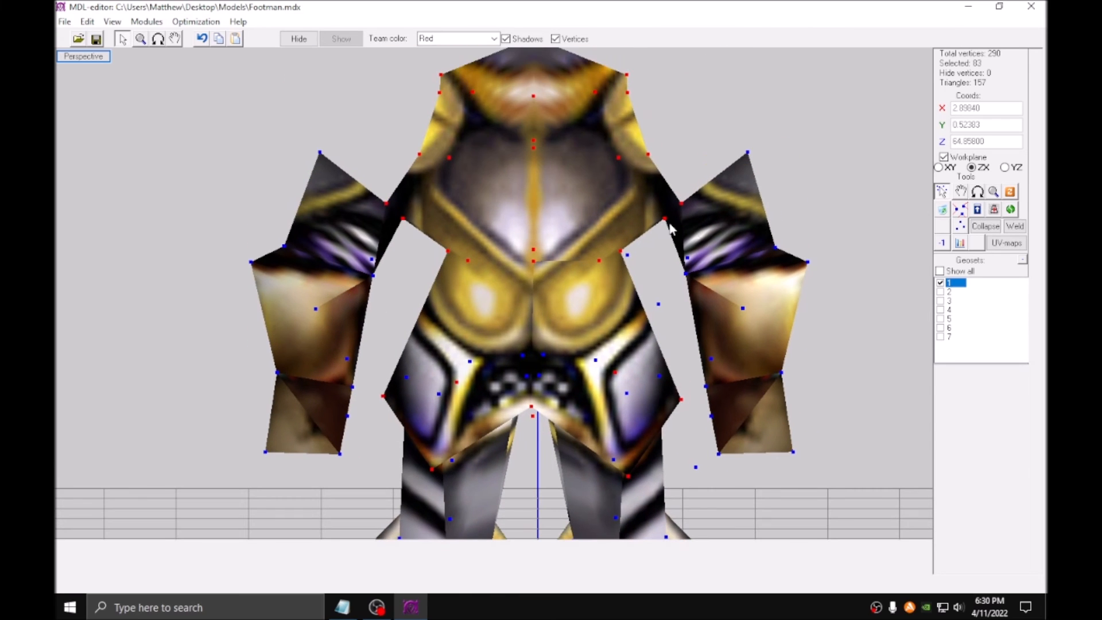
scroll(627, 232, down, 2)
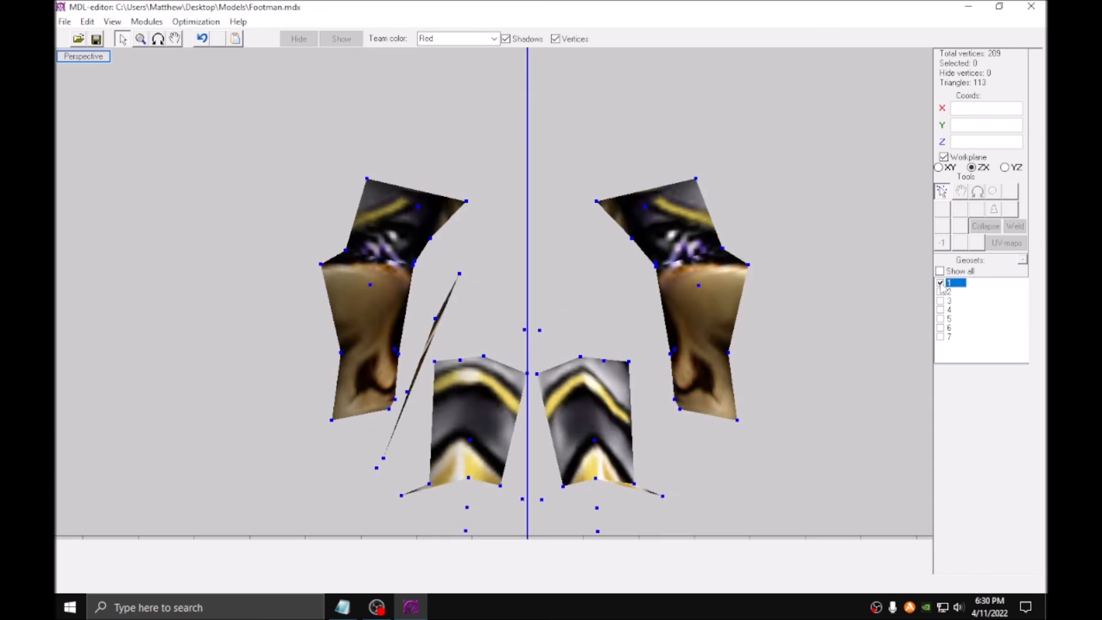
Select the torso piece in geoset 5, show all geosets and raise the piece to about Z 66.26 in the YZ workplane.
click(941, 283)
click(942, 320)
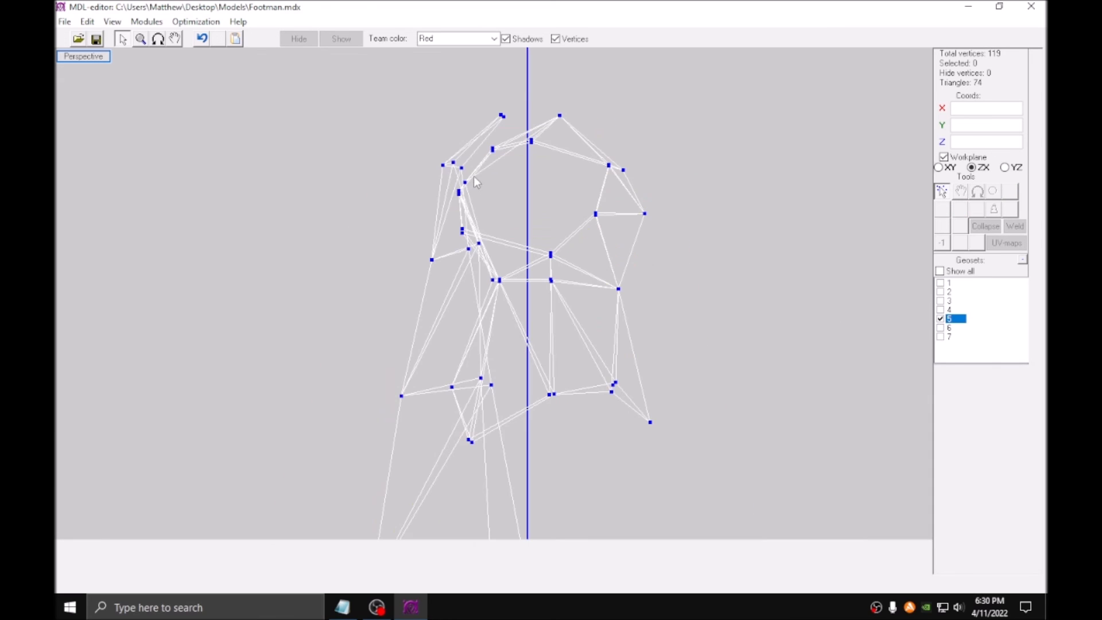
drag(449, 176, 517, 234)
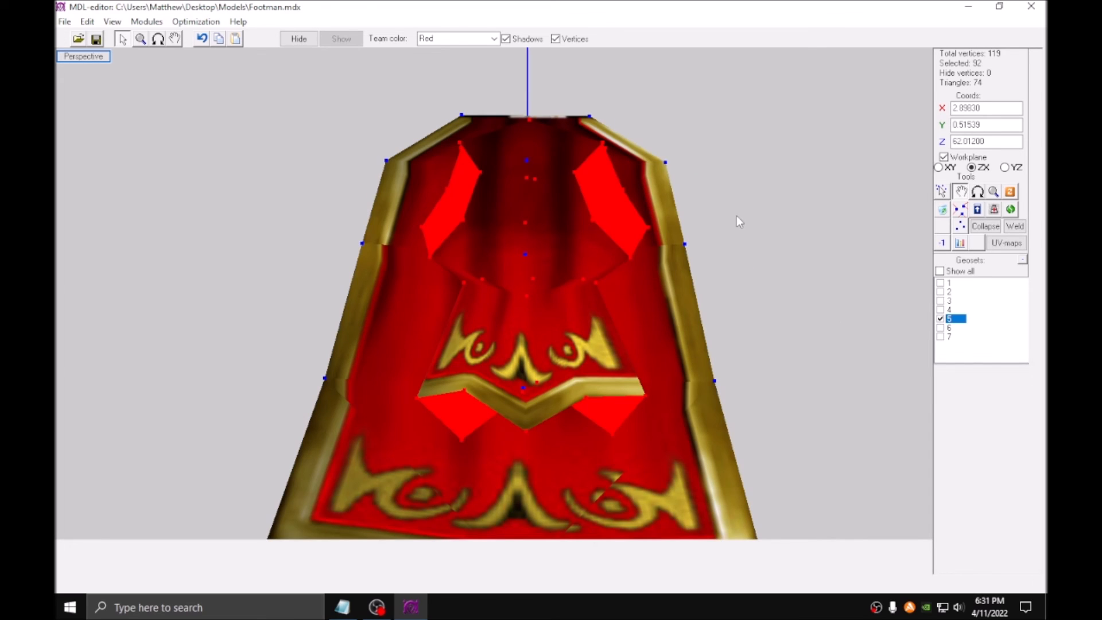
click(939, 271)
drag(839, 298, 838, 261)
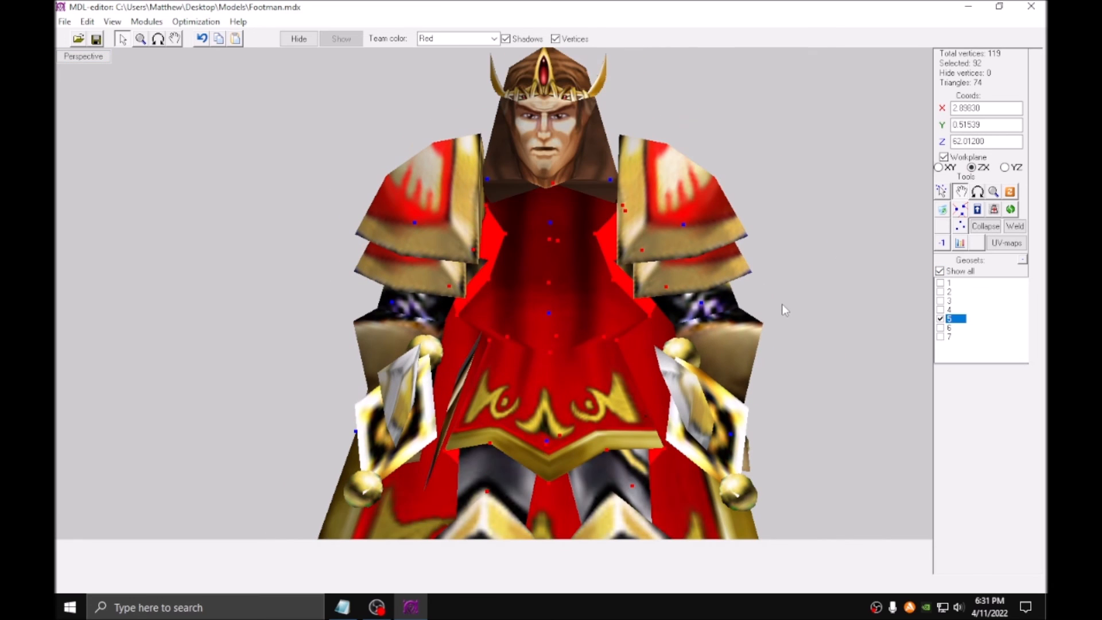
drag(782, 307, 785, 290)
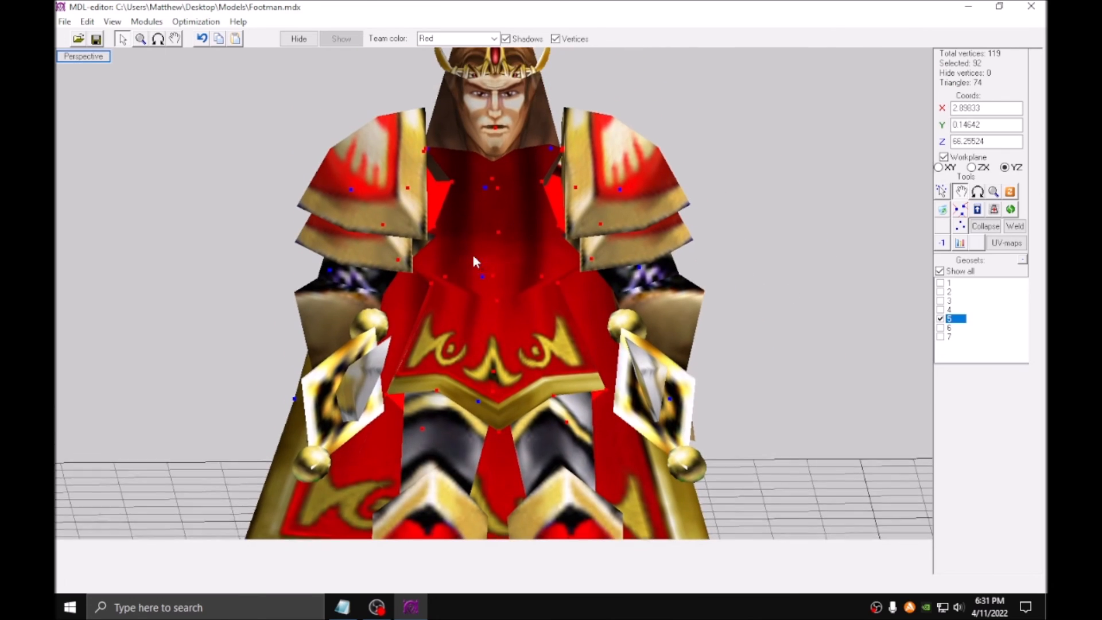
Shift the torso piece's upper UV vertices up to the top edge of the red cloth.
click(1007, 243)
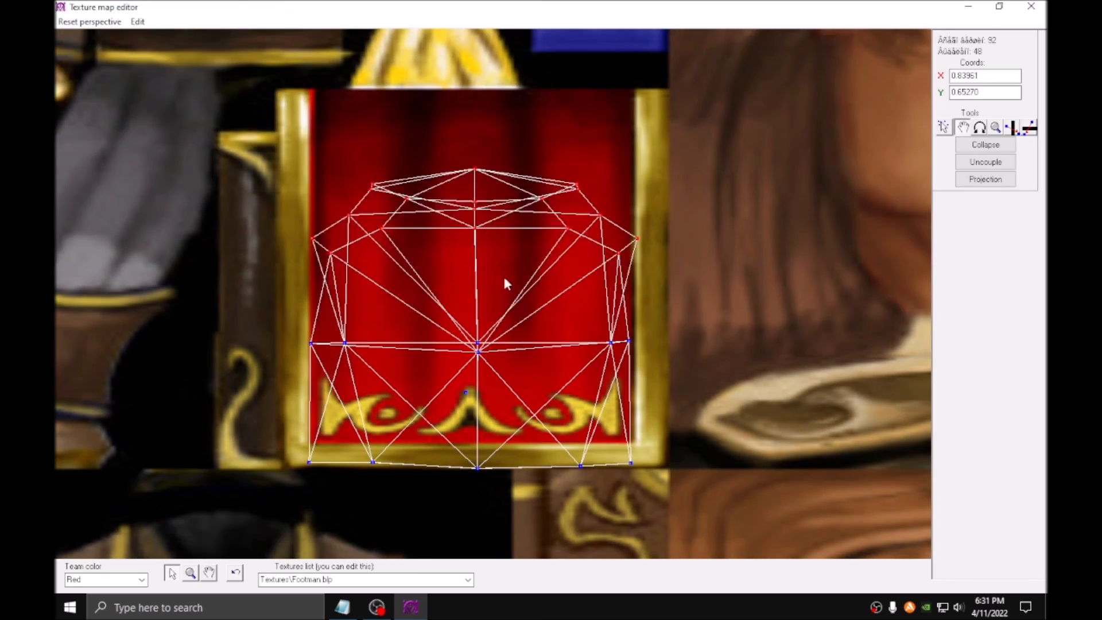
drag(495, 177, 469, 93)
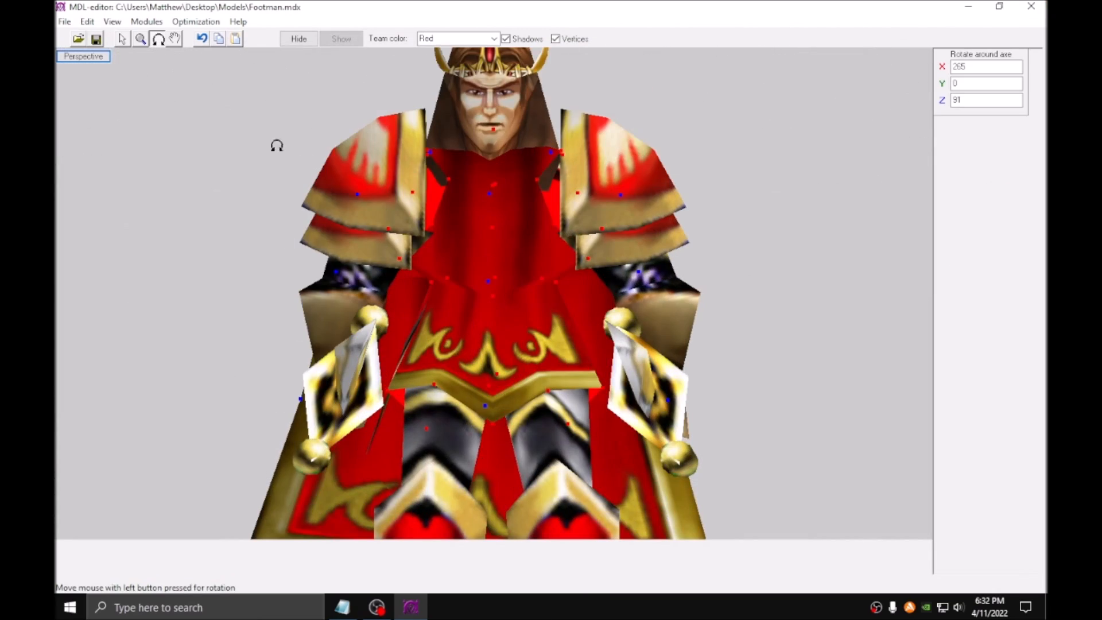
Switch to the animation editor's bone mode, dismiss the errors and view the skeleton from the side.
click(146, 21)
click(173, 68)
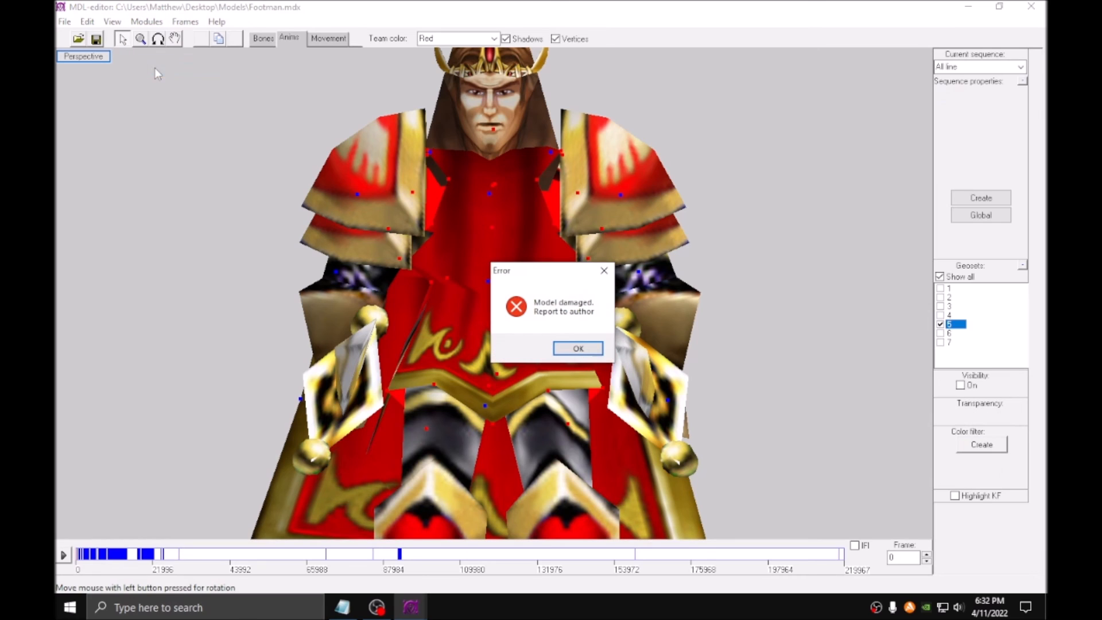
click(571, 348)
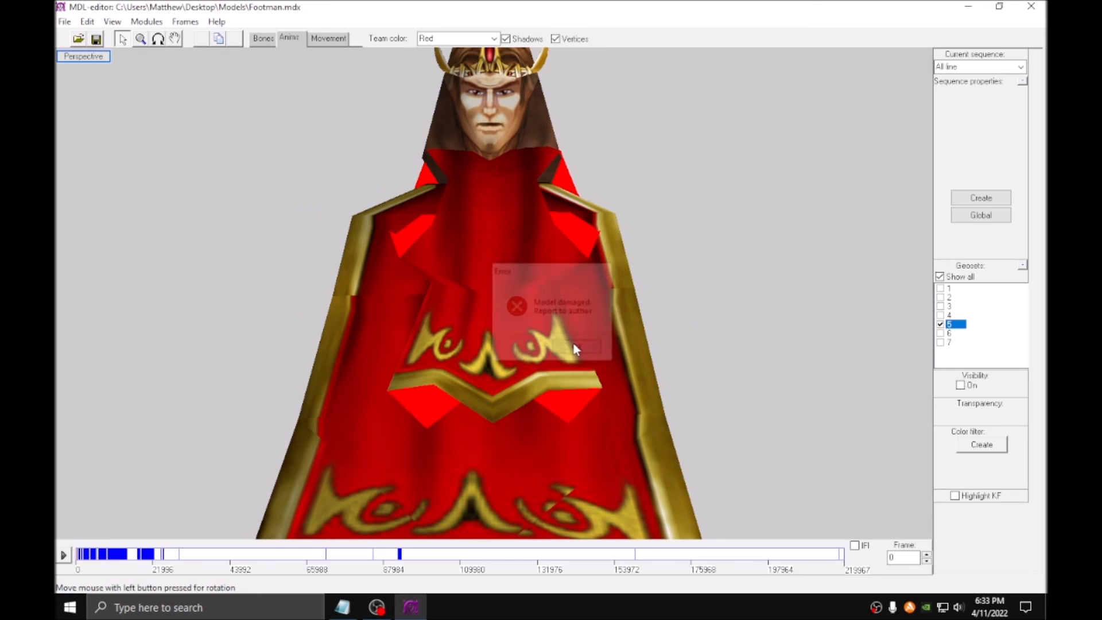
click(261, 38)
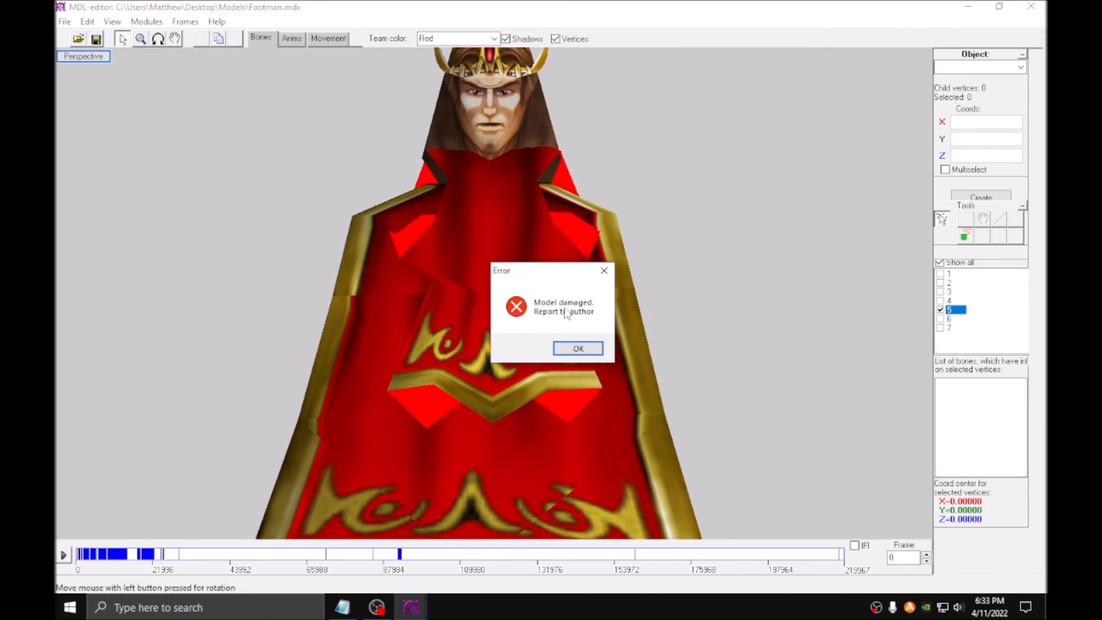
click(577, 348)
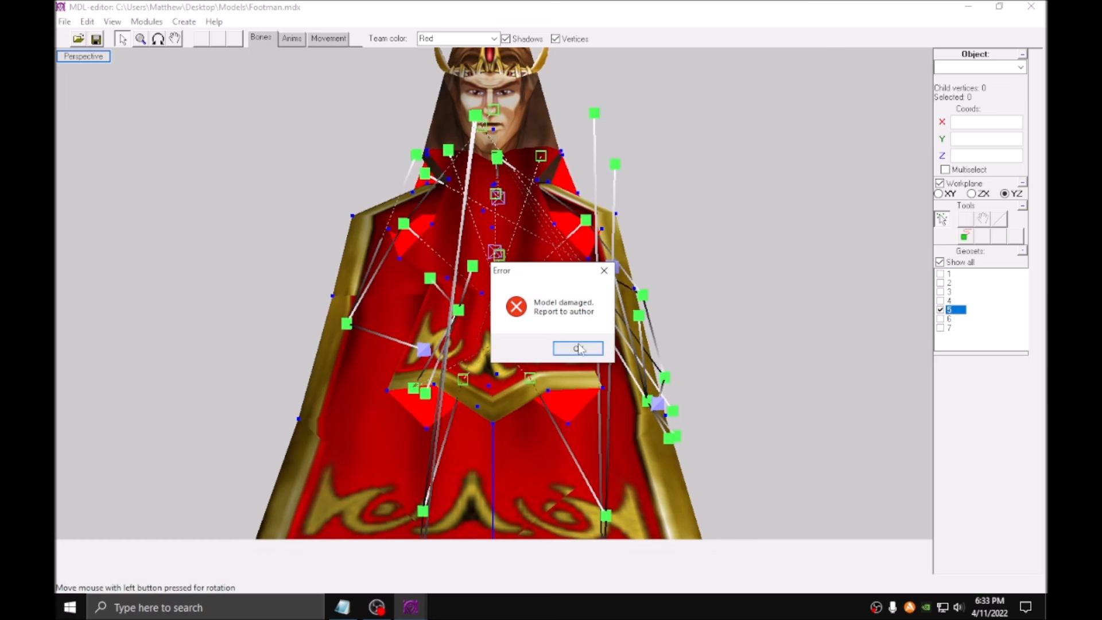
click(577, 348)
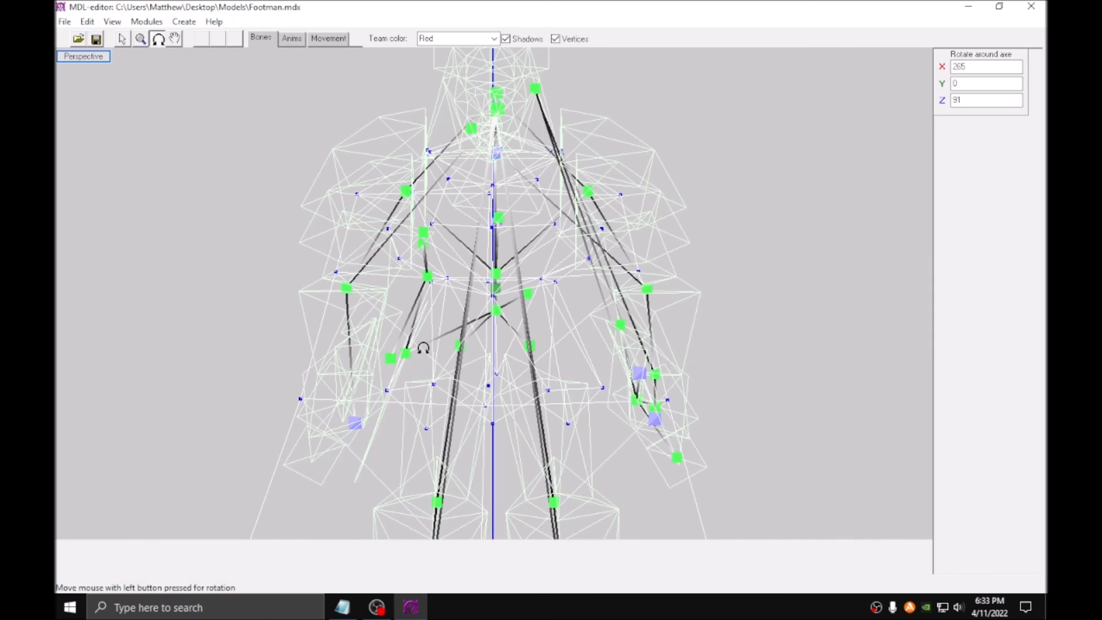
drag(423, 345, 488, 341)
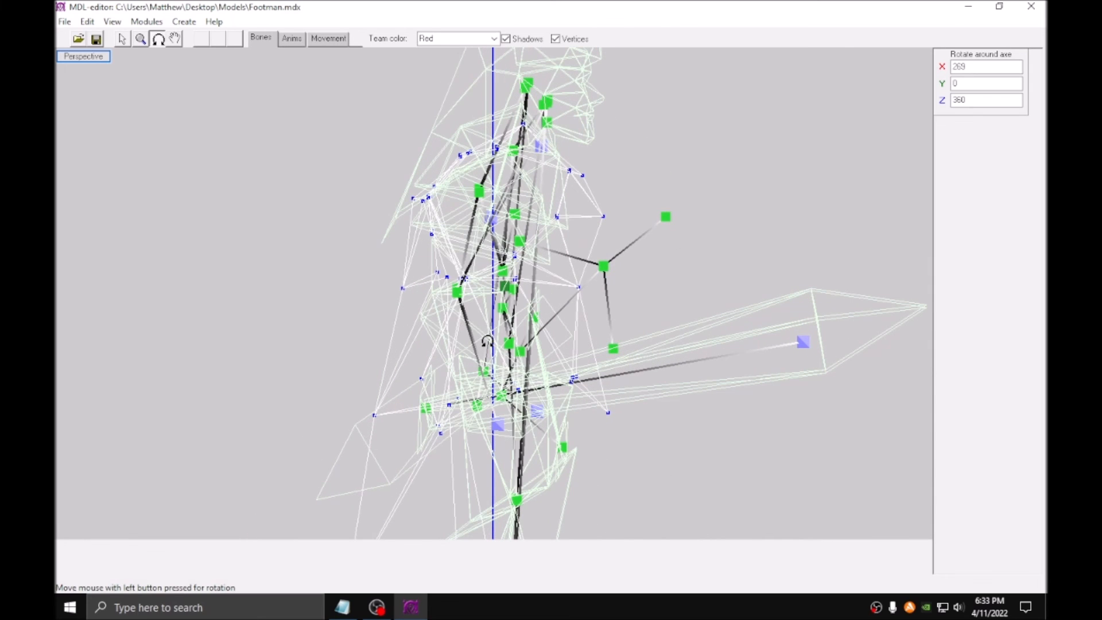
Select the torso piece's vertices in geoset 5 and attach them to the chest bone Mesh26.
click(577, 348)
click(122, 39)
drag(748, 488, 276, 77)
click(656, 345)
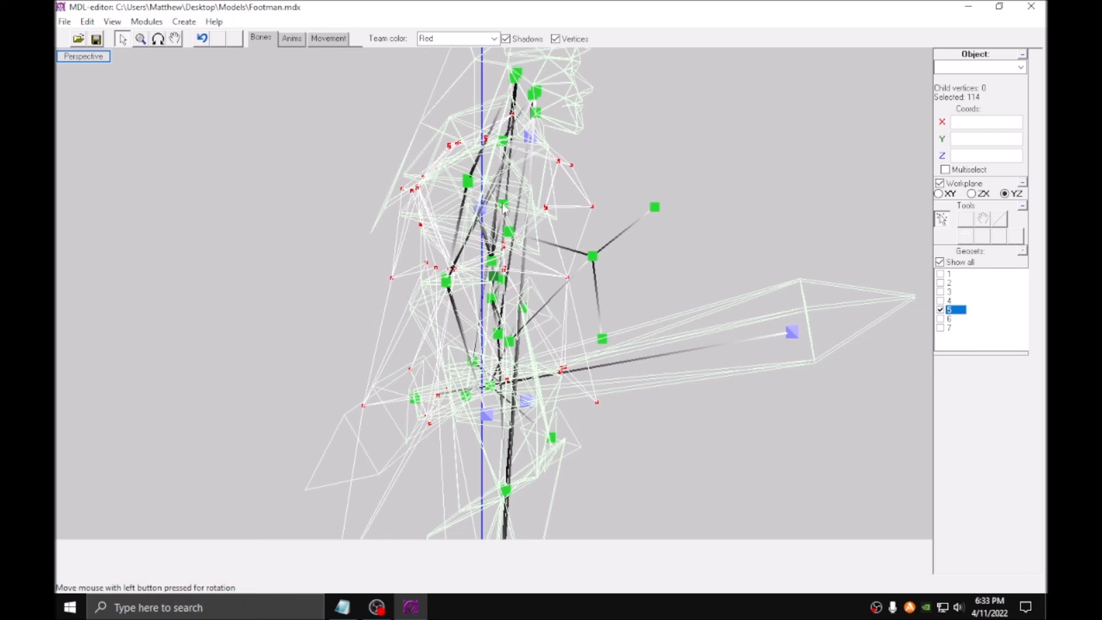
scroll(504, 208, up, 5)
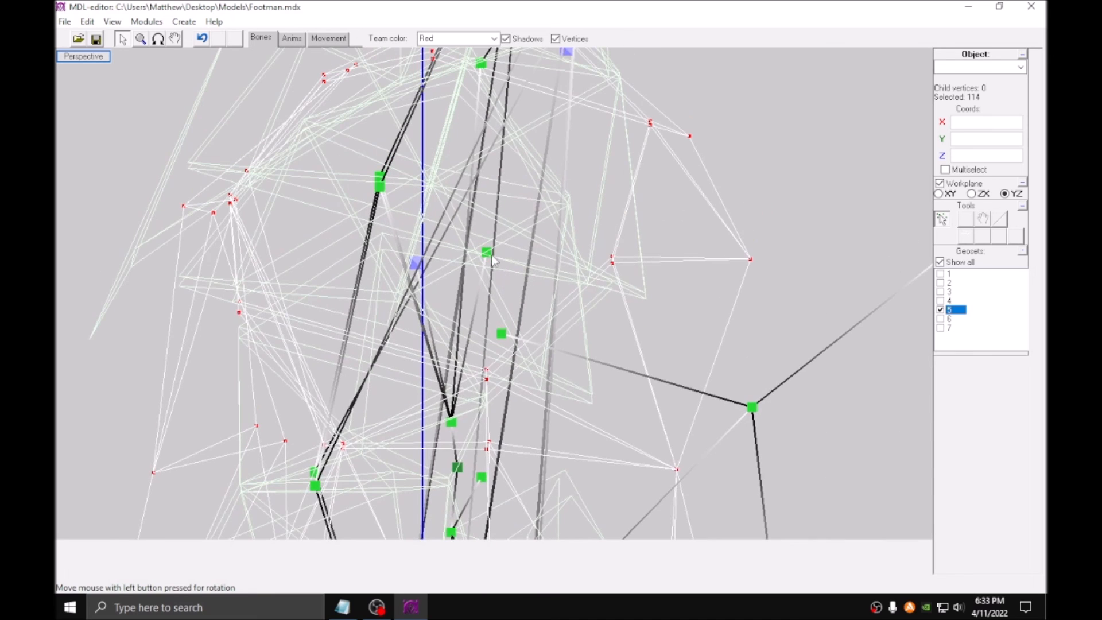
click(487, 257)
click(630, 350)
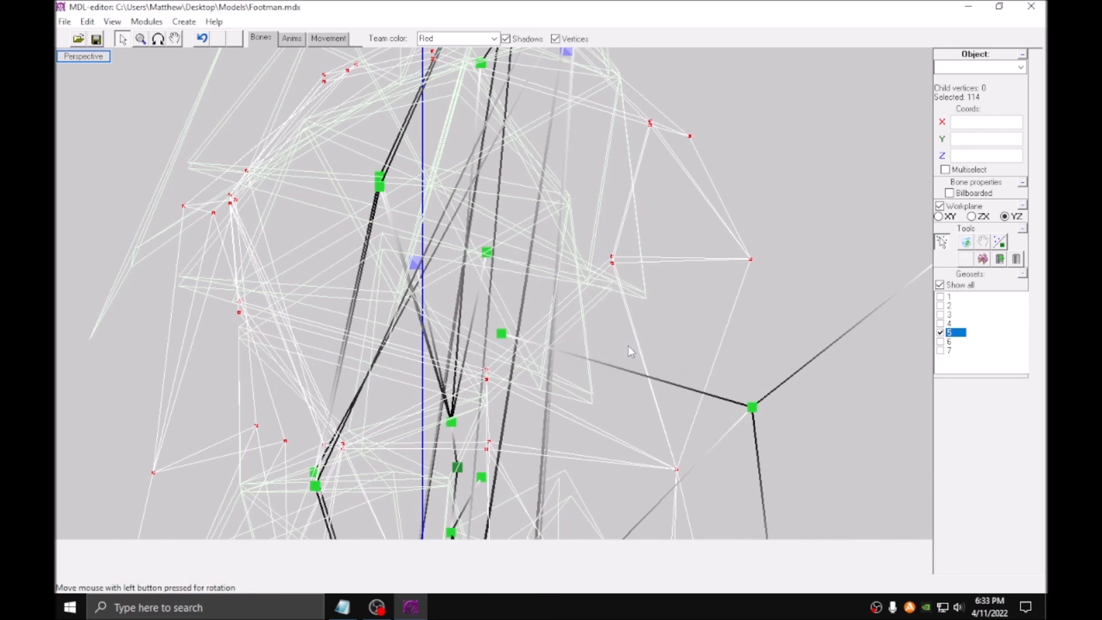
click(1002, 245)
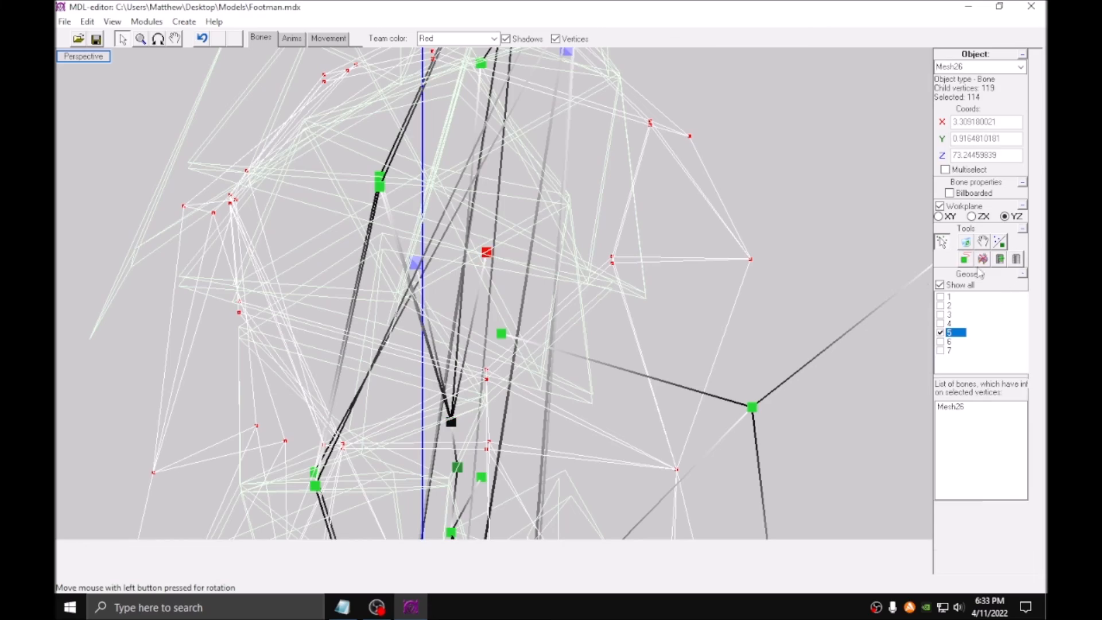
Turn the model to face front and return to the vertex editor with only geoset 5 shown.
middle_drag(658, 351, 607, 341)
drag(607, 341, 219, 71)
click(146, 21)
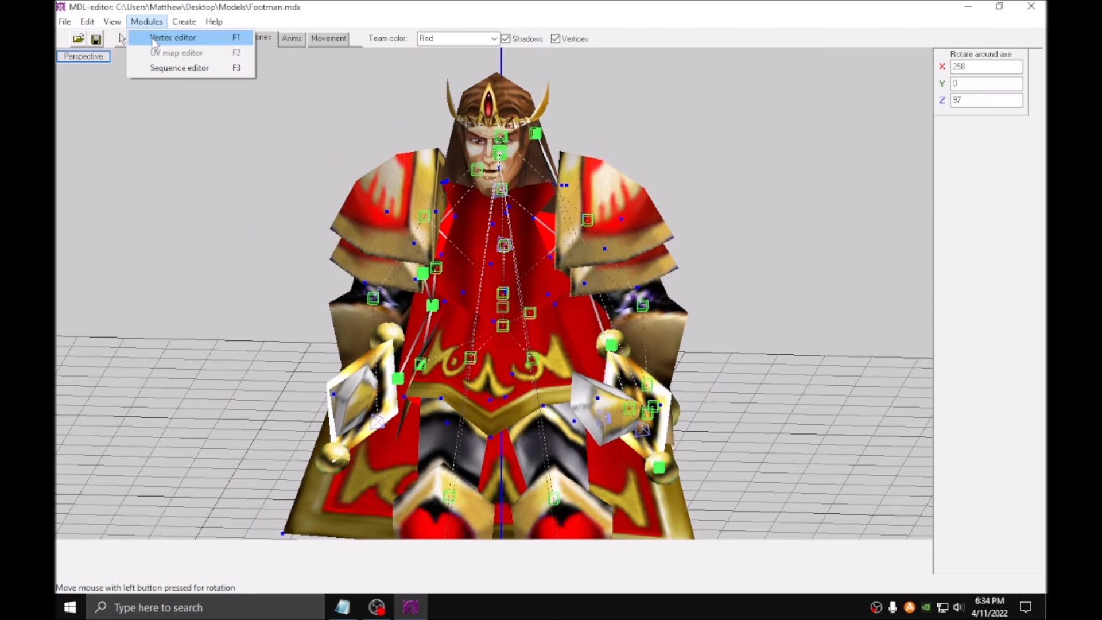
click(154, 37)
click(940, 271)
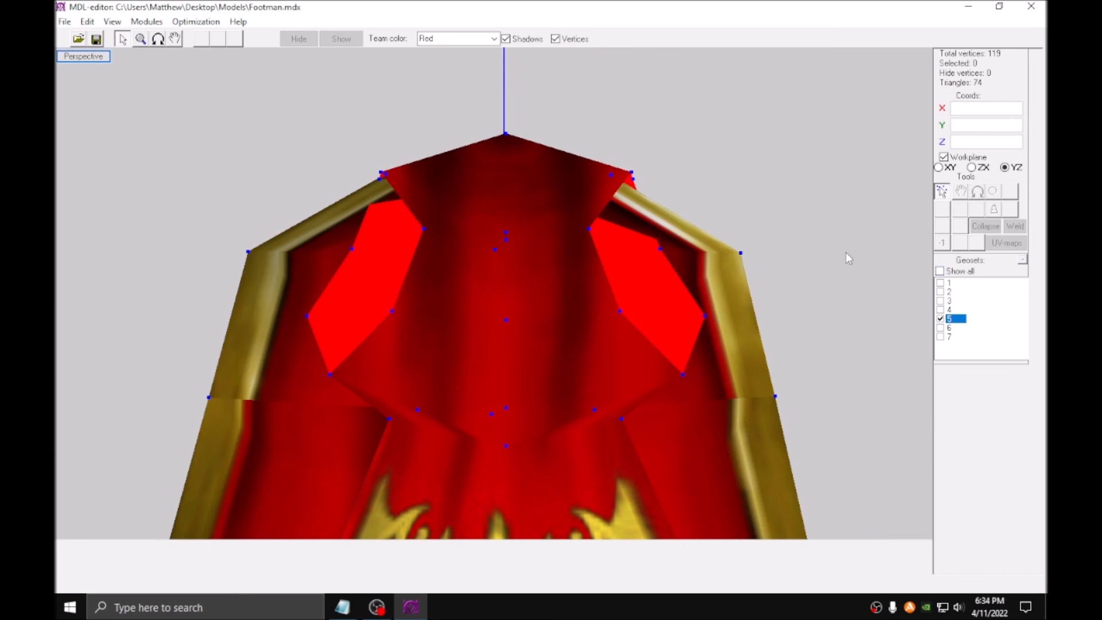
Select the torso piece's upper chest corner vertices and set the team color to Green.
drag(639, 228, 639, 228)
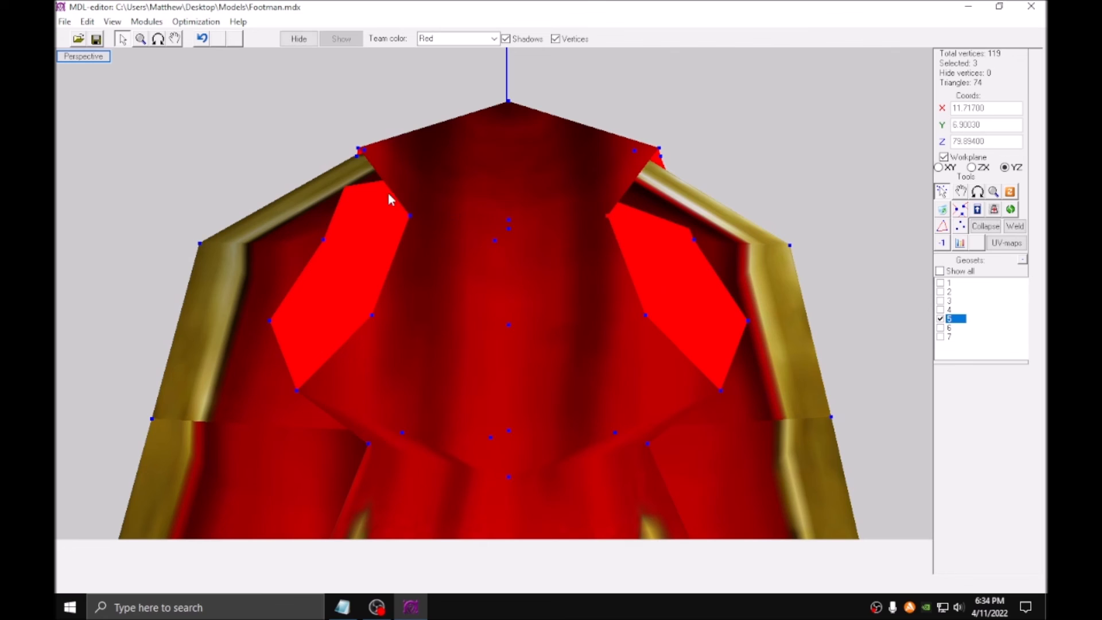
scroll(418, 219, up, 3)
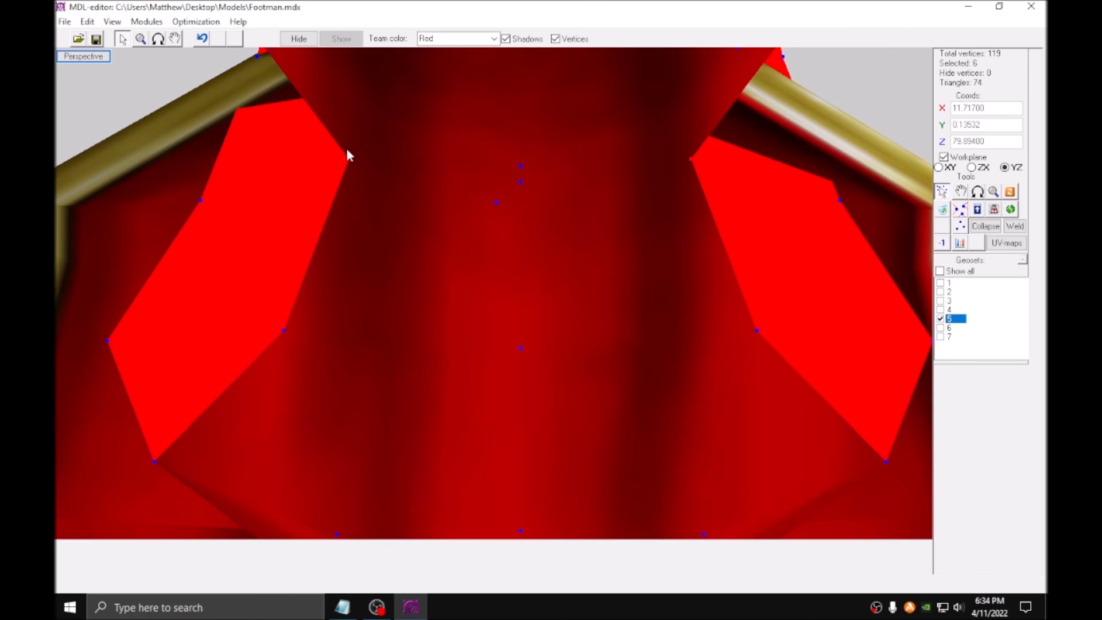
click(493, 38)
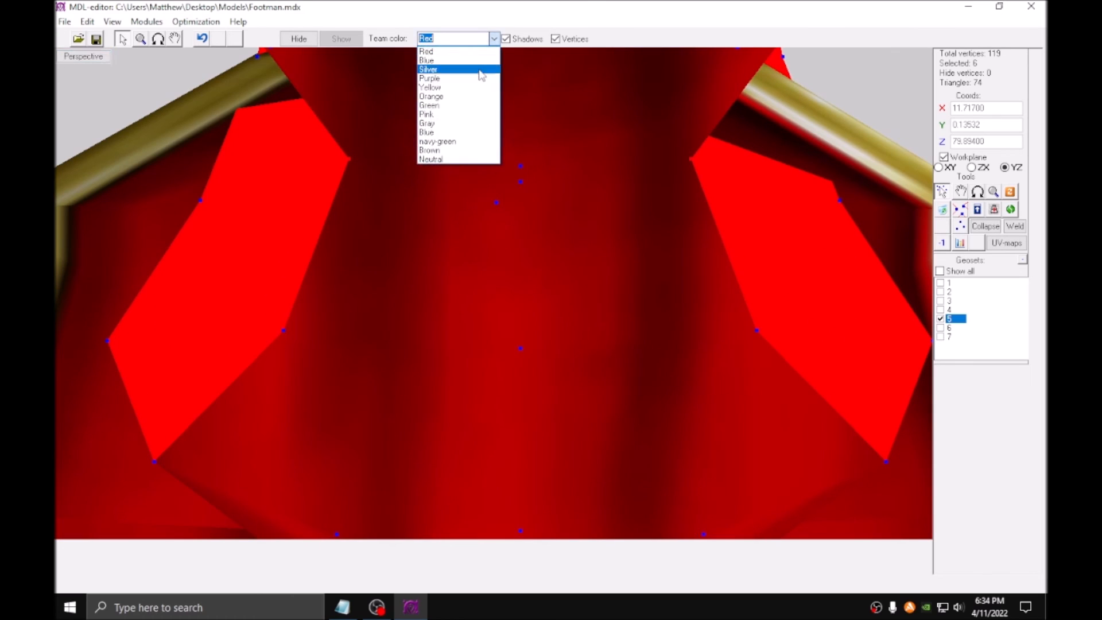
click(459, 105)
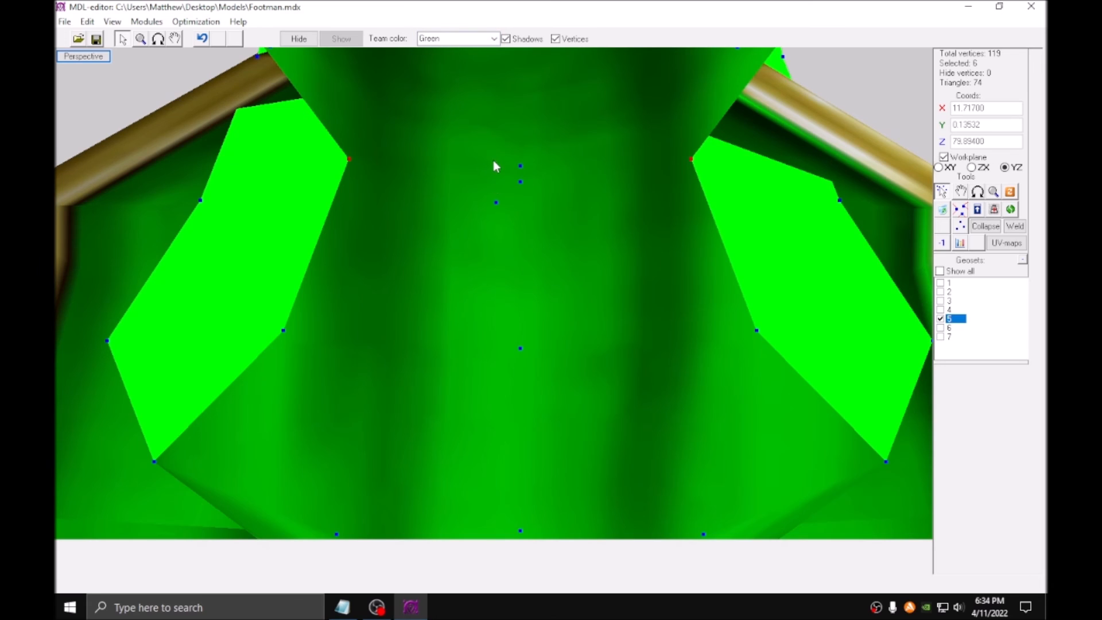
Duplicate both upper chest corner vertices, raise the copies to about Z 79.8 in the ZX workplane and spread them outward.
drag(296, 136, 347, 215)
shift+drag(558, 134, 736, 272)
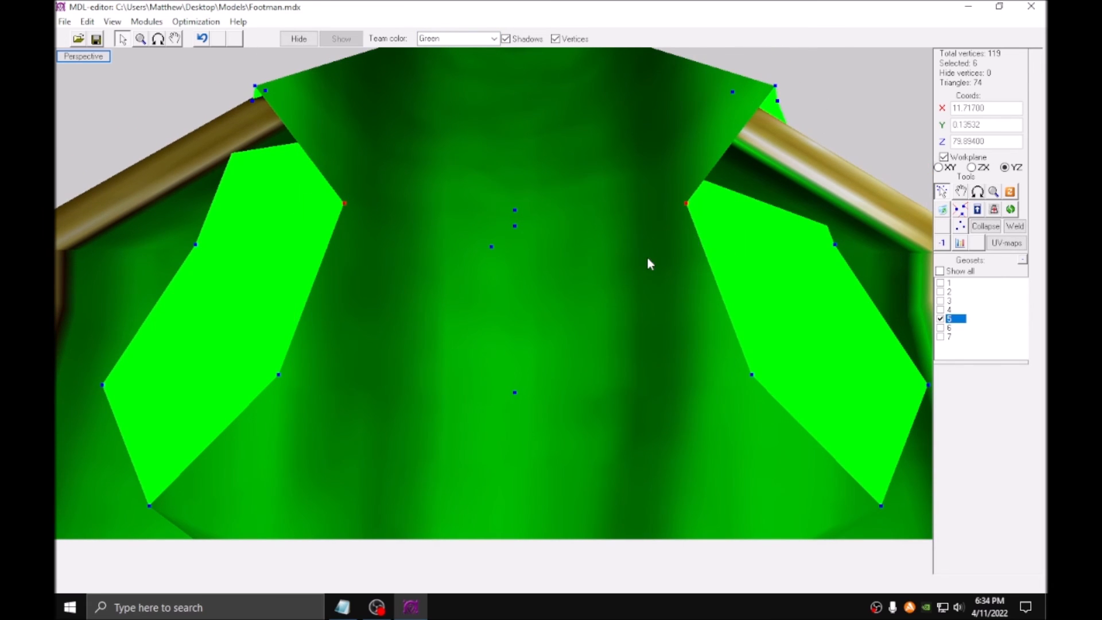
key(ctrl+v)
click(972, 167)
click(960, 191)
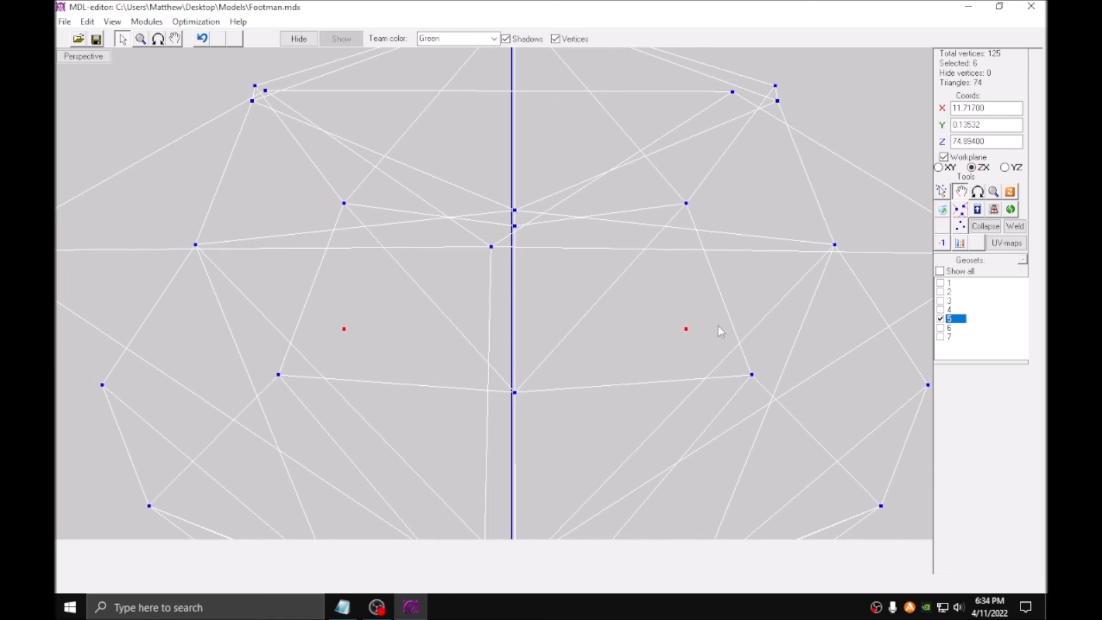
mouse_move(670, 249)
mouse_down()
mouse_move(678, 263)
mouse_move(721, 260)
mouse_up()
key(s)
Merge the coincident vertices at the chest corners, neck corners and around the arm openings.
drag(331, 189, 428, 275)
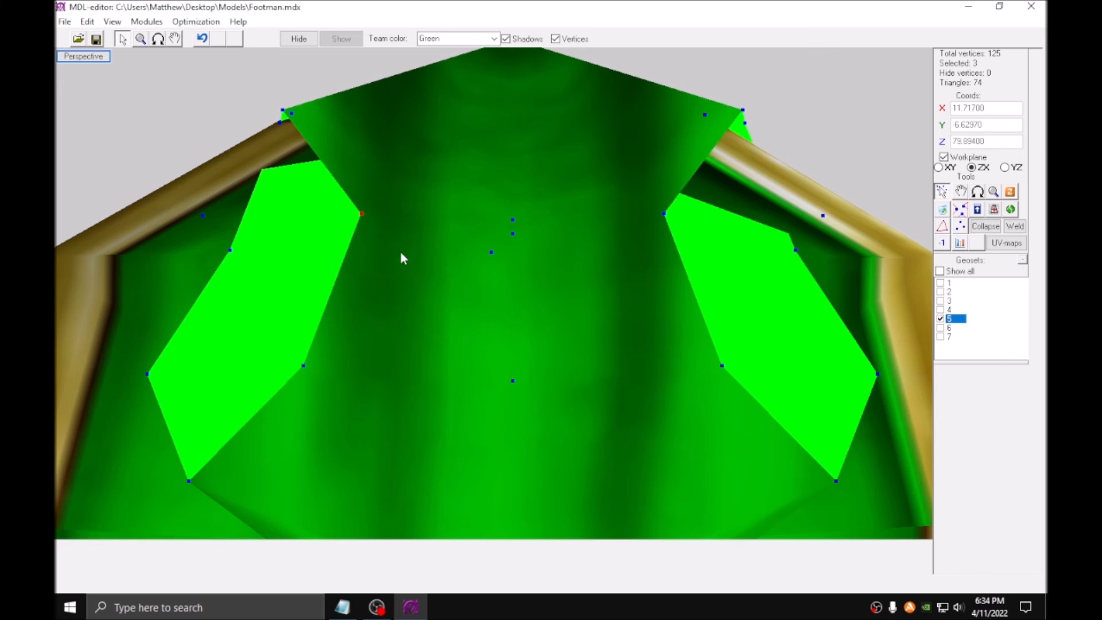
drag(299, 299, 371, 437)
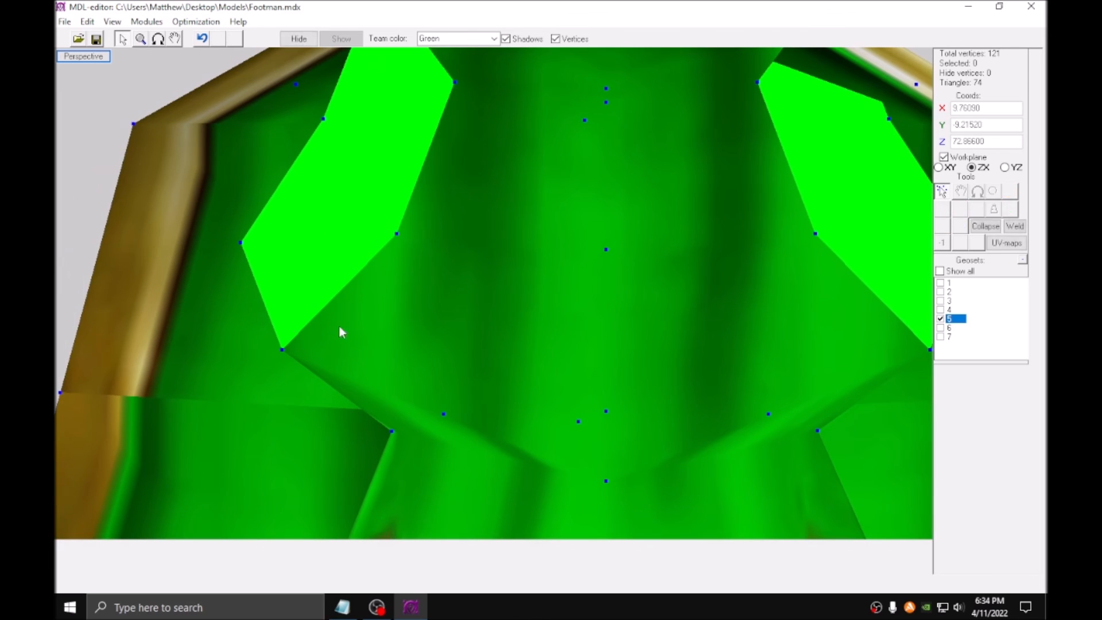
drag(256, 306, 329, 387)
drag(313, 308, 362, 150)
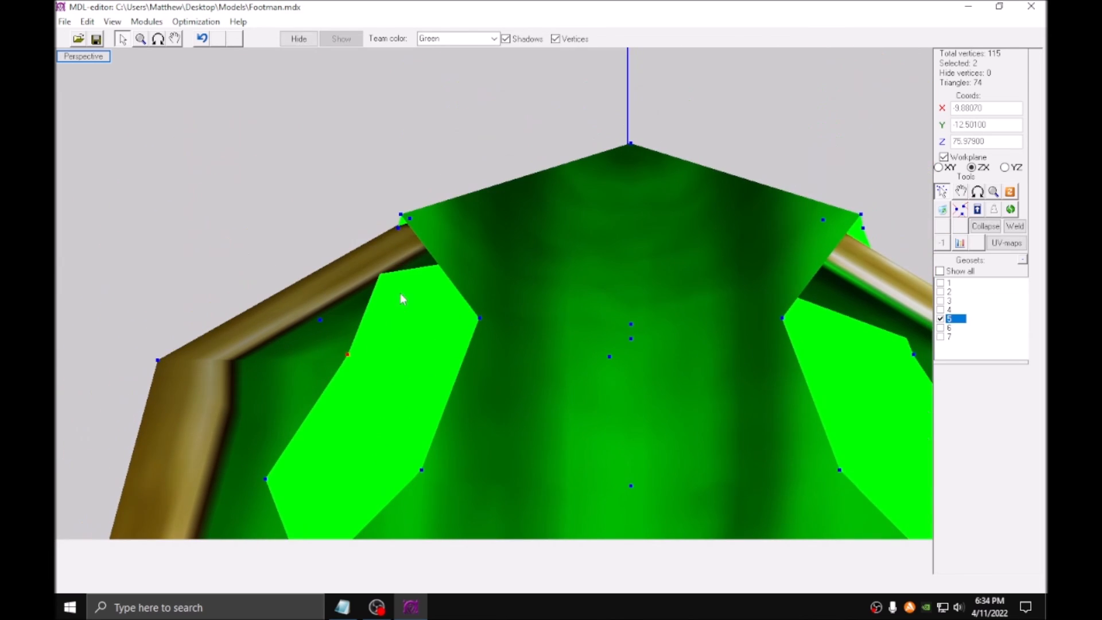
drag(405, 222, 405, 222)
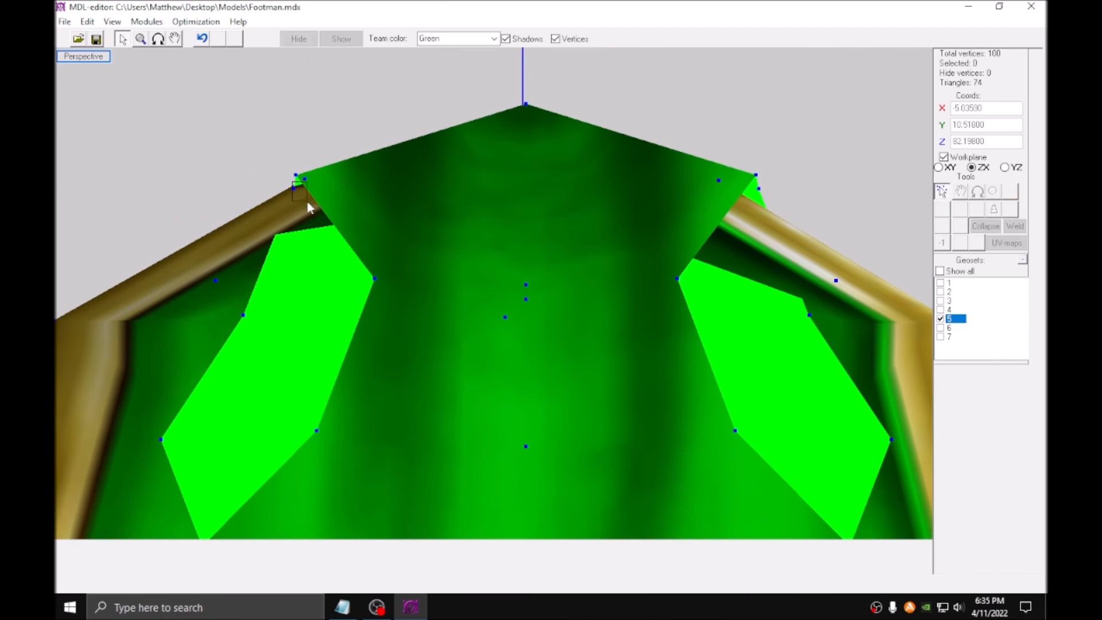
drag(281, 164, 337, 208)
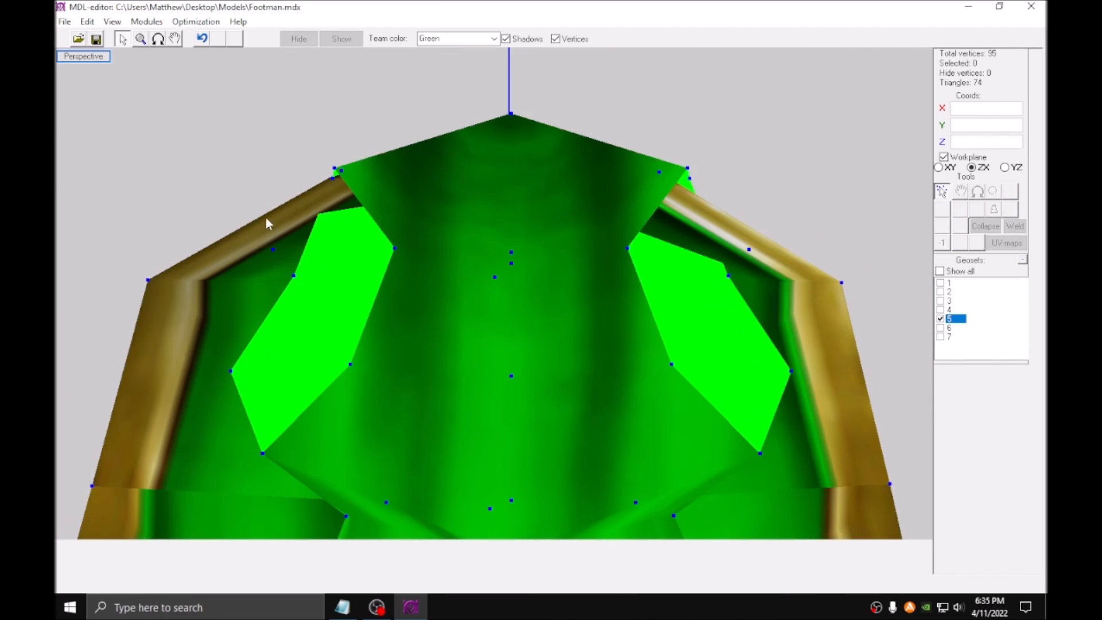
Scale the two loose shoulder vertices further apart and raise them to about Z 82.95.
drag(282, 250, 299, 256)
shift+drag(701, 217, 772, 261)
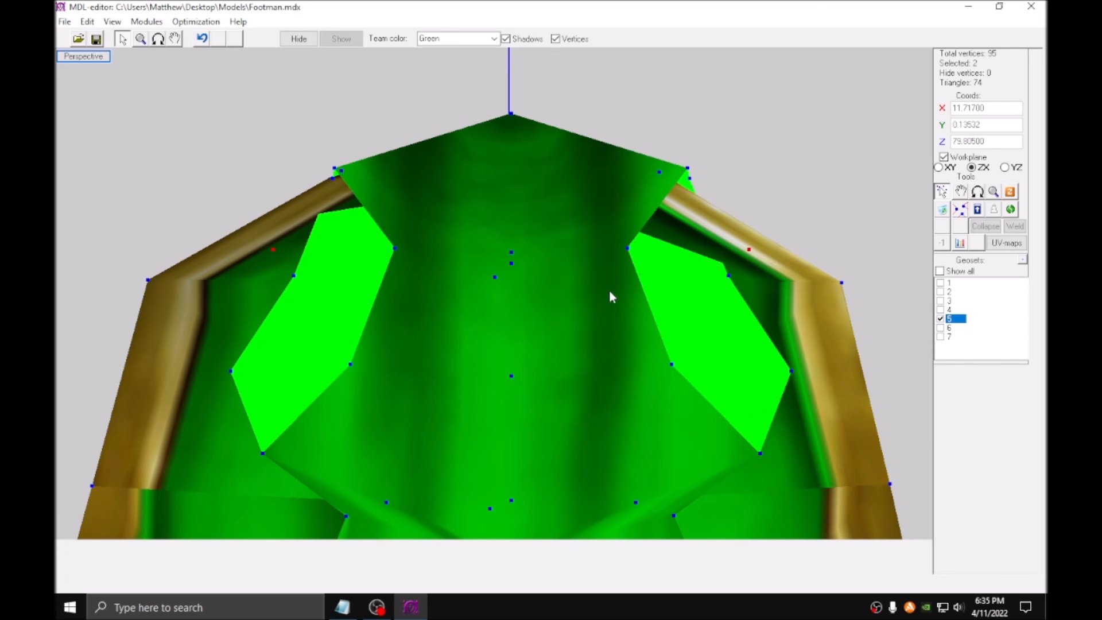
click(991, 193)
drag(544, 330, 566, 335)
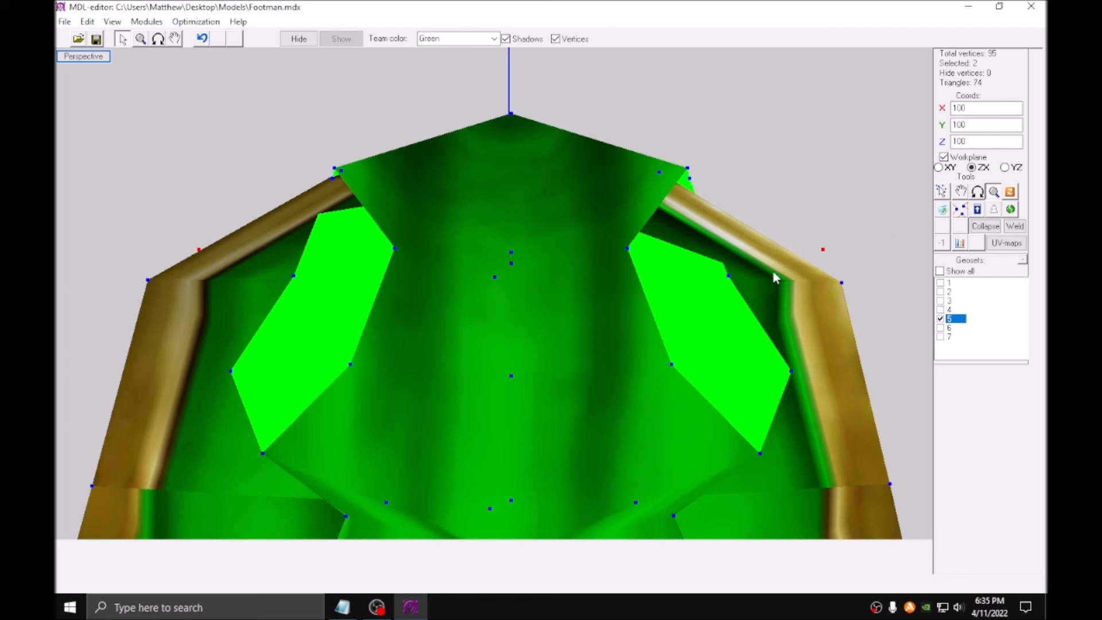
click(960, 192)
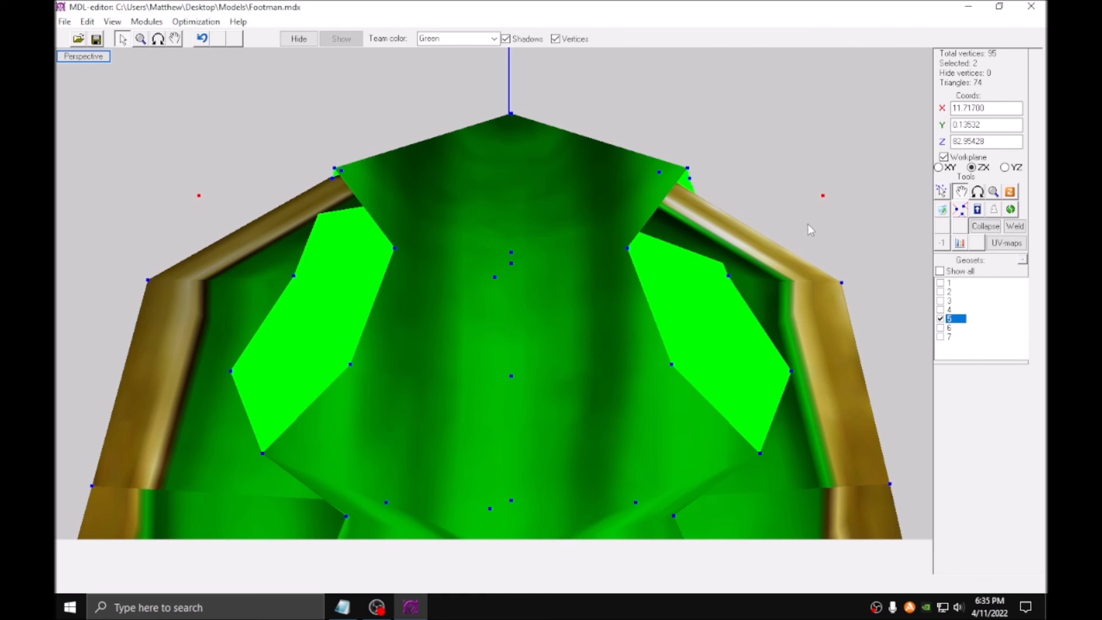
Create a triangle joining the raised shoulder vertex, the neck corner and the chest corner on one side.
middle_drag(416, 206, 473, 222)
key(Escape)
click(474, 215)
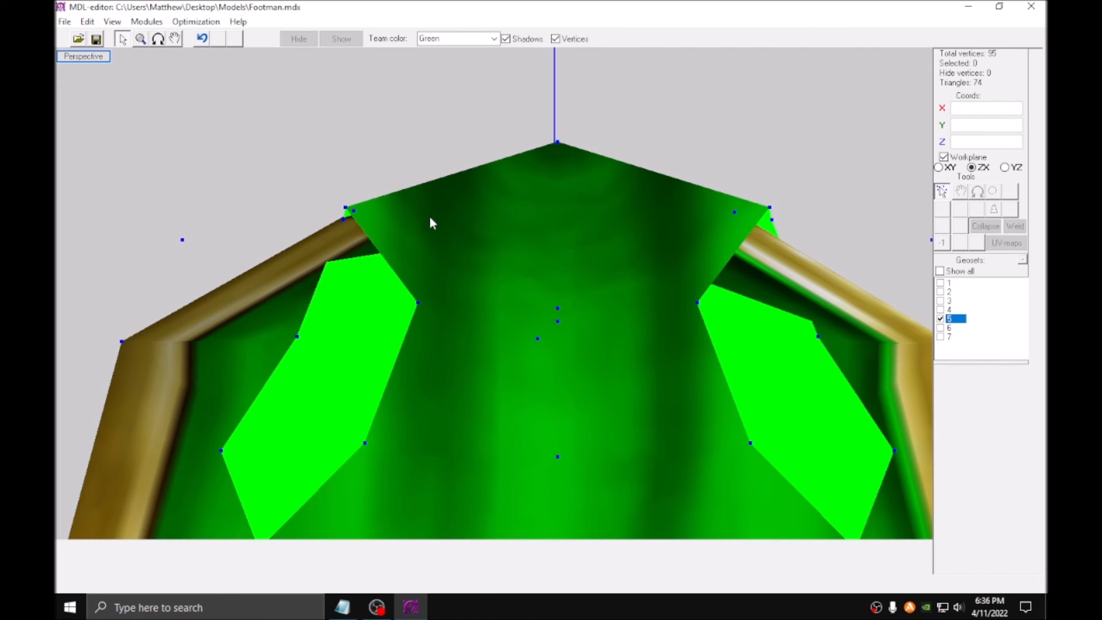
click(431, 220)
middle_drag(431, 219, 526, 222)
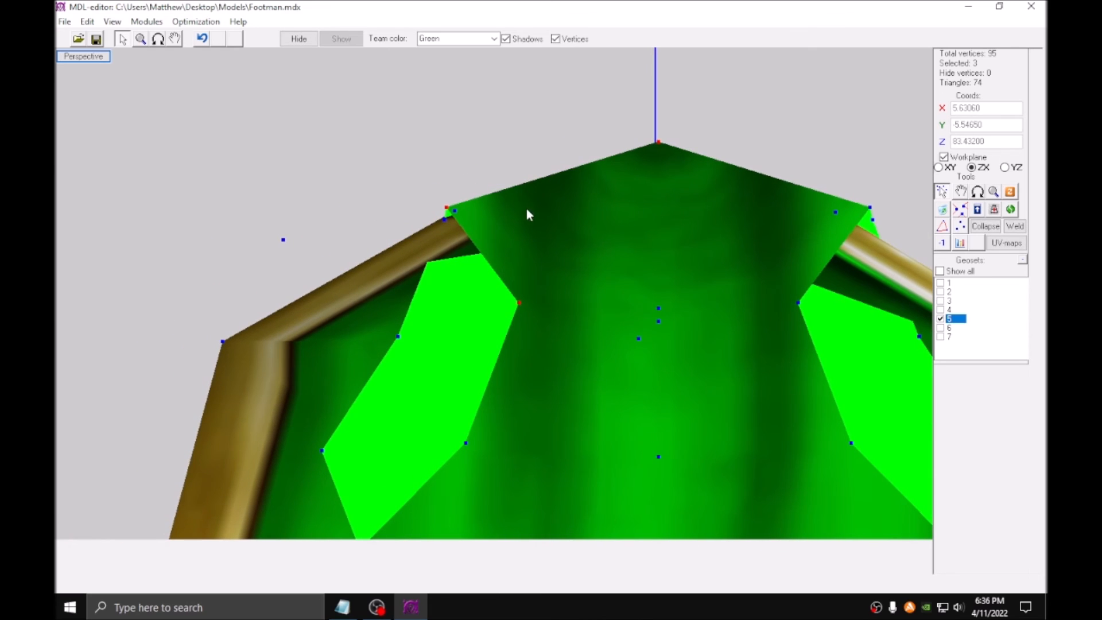
drag(525, 232, 733, 77)
drag(353, 287, 152, 153)
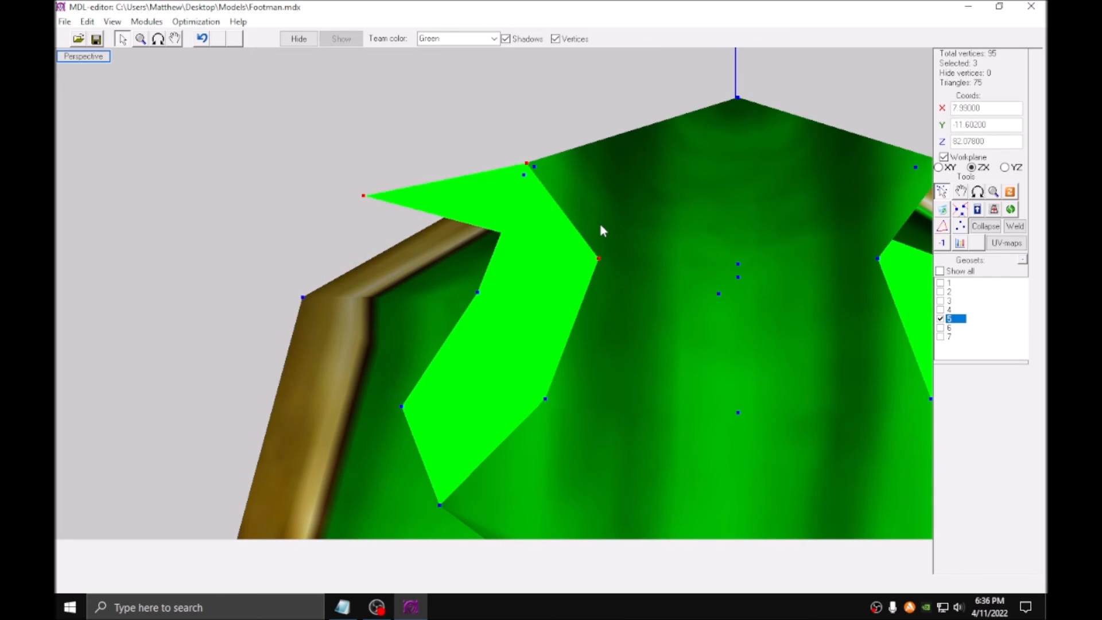
Switch to wireframe and add triangles linking the raised shoulder vertex to the arm opening's inner and lowest rim vertices.
key(F2)
drag(614, 203, 450, 100)
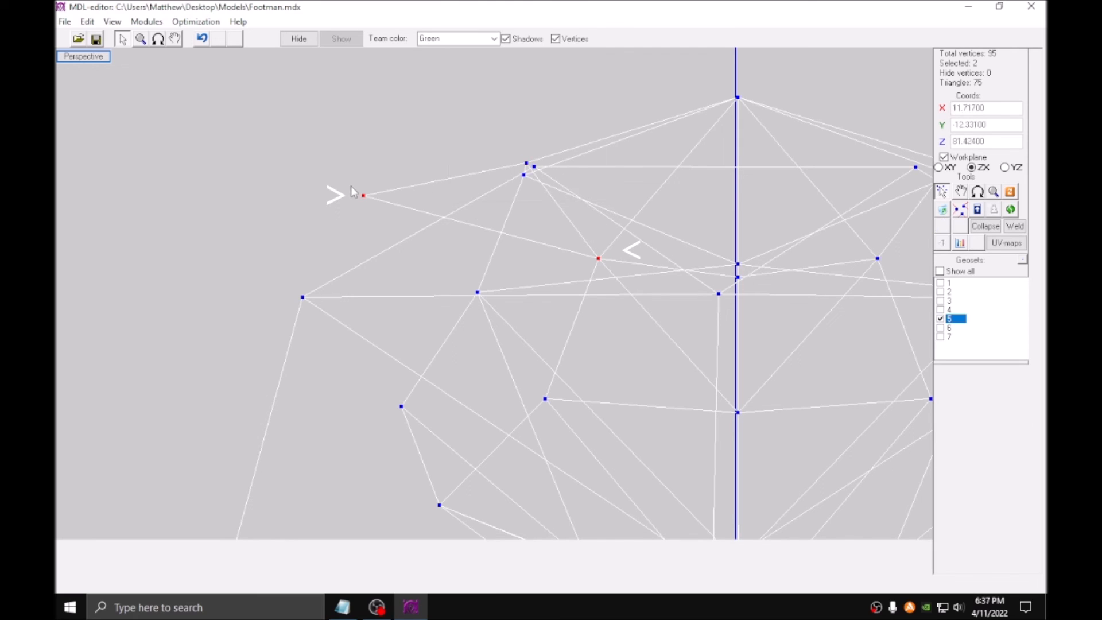
drag(493, 317, 612, 460)
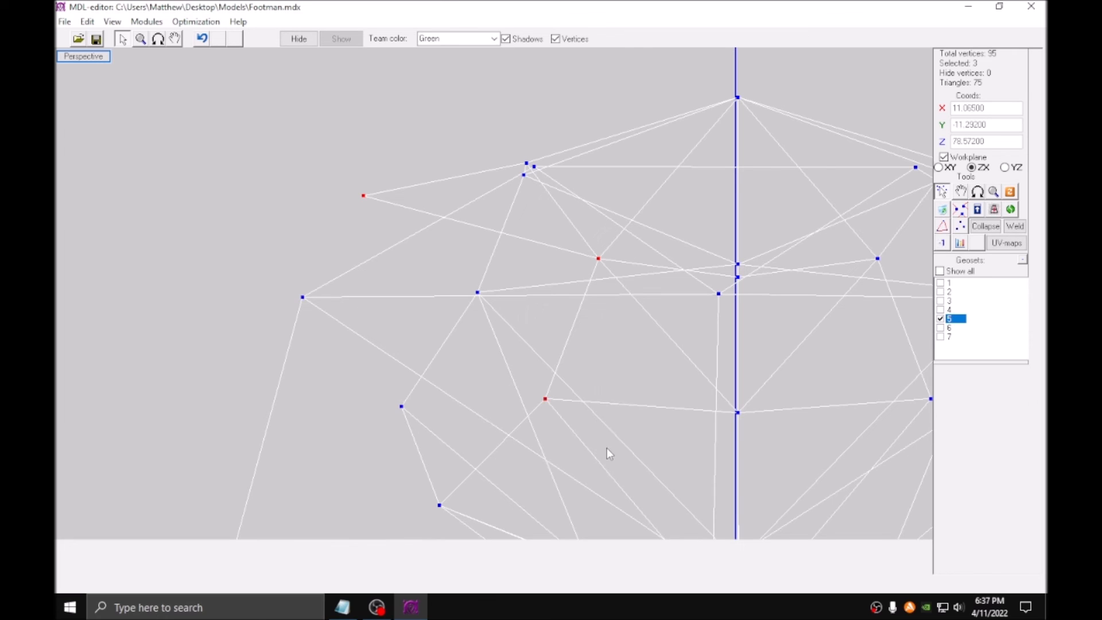
ctrl+drag(528, 342, 632, 244)
shift+drag(403, 467, 487, 547)
middle_drag(521, 500, 529, 404)
key(t)
Add triangles linking the raised shoulder vertex to the arm opening's outer rim vertices.
ctrl+drag(514, 272, 618, 368)
drag(373, 276, 443, 344)
shift+drag(344, 69, 465, 436)
key(t)
shift+drag(437, 135, 520, 229)
key(t)
Close the top of the arm opening with triangles between its upper rim vertices and the raised shoulder vertex.
middle_drag(524, 211, 543, 323)
shift+drag(541, 198, 555, 186)
key(t)
ctrl+drag(488, 287, 525, 330)
shift+drag(546, 169, 556, 180)
key(t)
Return to the shaded view and select the filled arm opening's rim vertices together with its shoulder vertex.
drag(552, 191, 584, 206)
scroll(190, 50, up, 2)
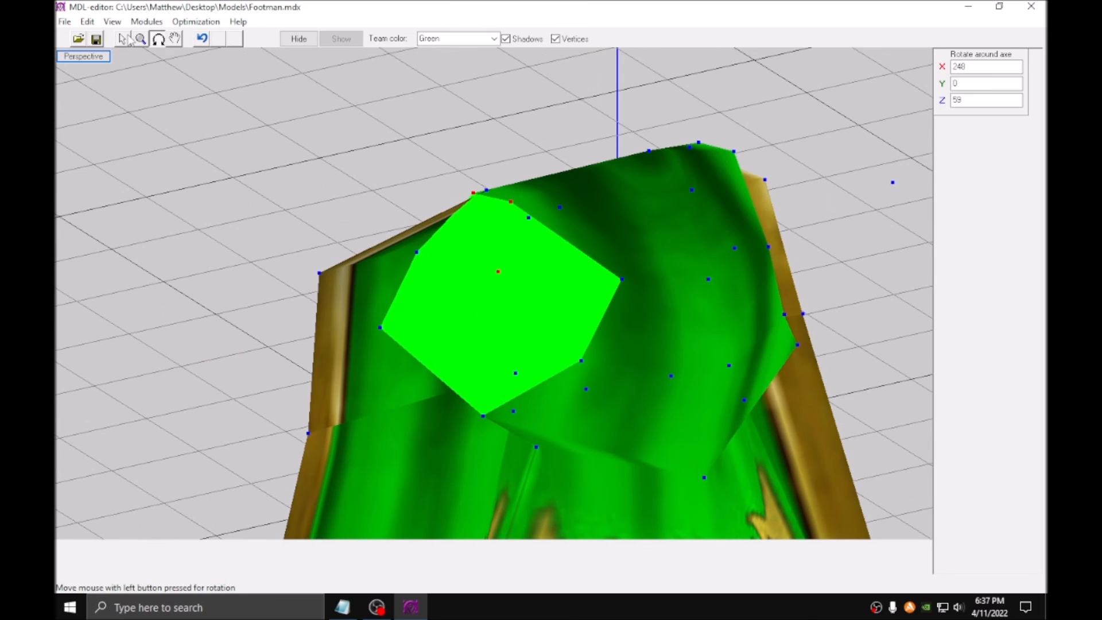
click(122, 39)
shift+drag(397, 231, 442, 260)
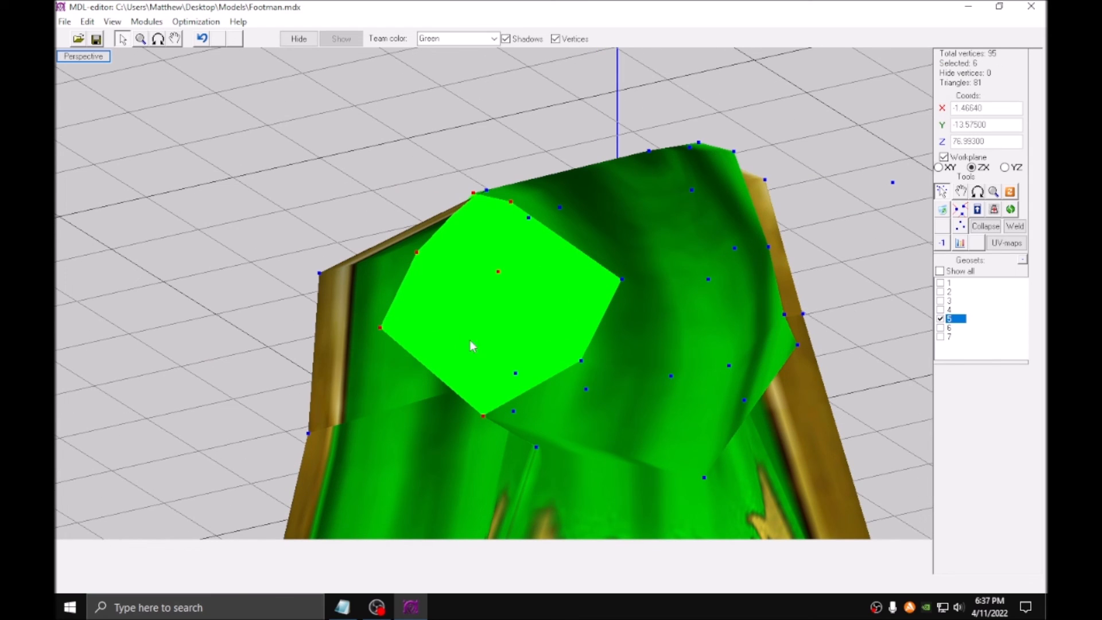
shift+click(584, 295)
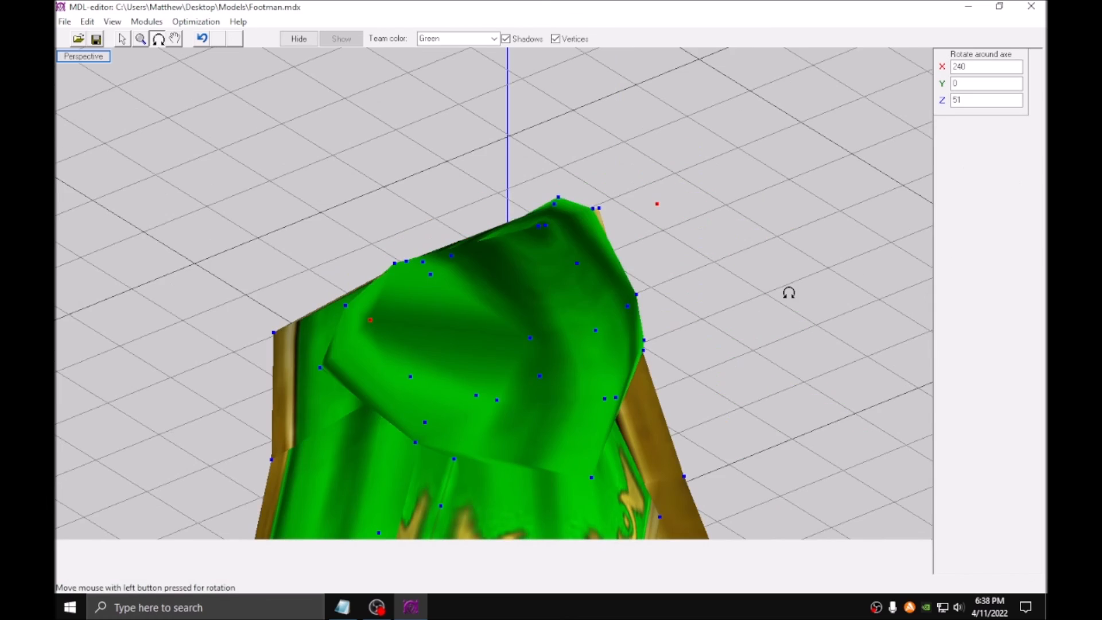
Fill the opposite arm opening with triangles around its shoulder vertex and flip the new faces.
drag(789, 293, 756, 280)
scroll(756, 280, up, 3)
click(123, 39)
key(t)
scroll(514, 221, up, 2)
click(159, 39)
drag(514, 141, 488, 149)
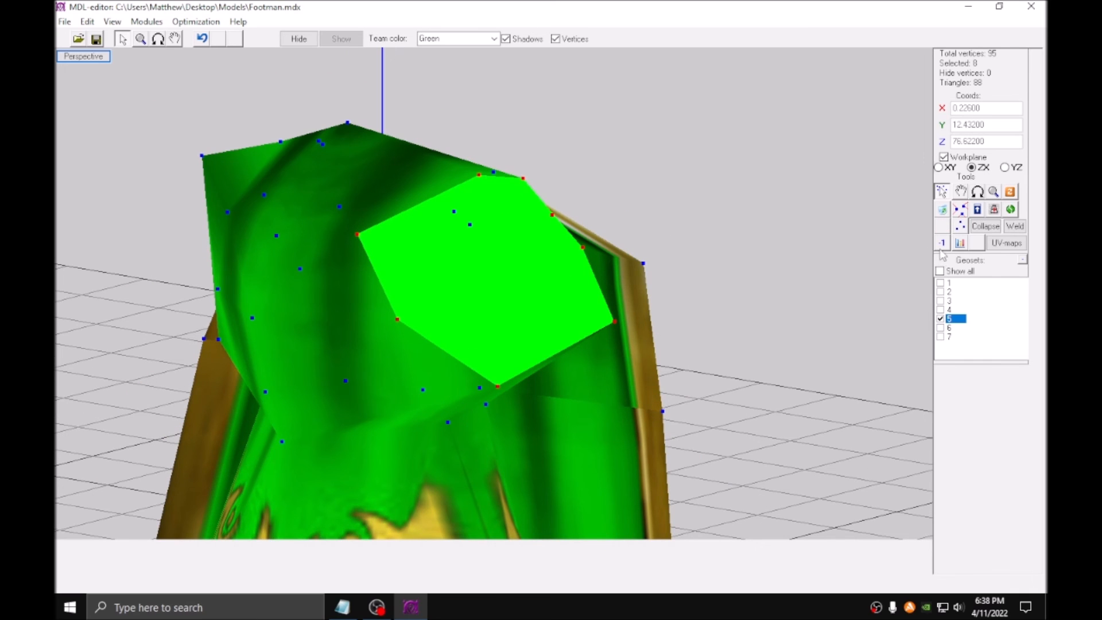
click(941, 247)
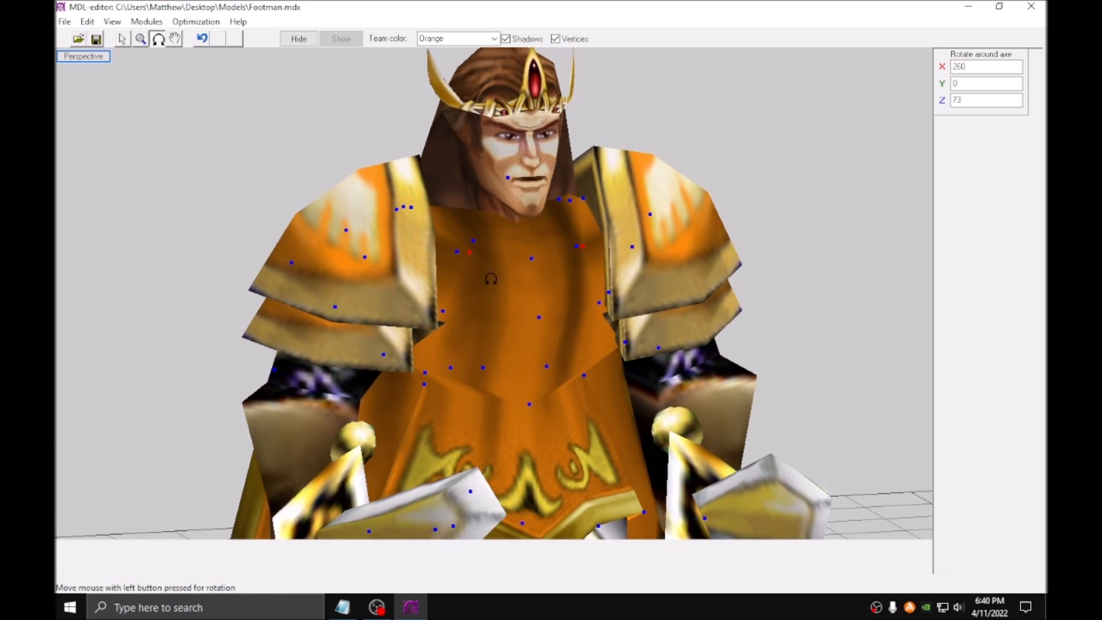
Select the torso's neckline and upper front vertices in geoset 5 and copy them.
drag(436, 276, 465, 278)
scroll(465, 278, up, 2)
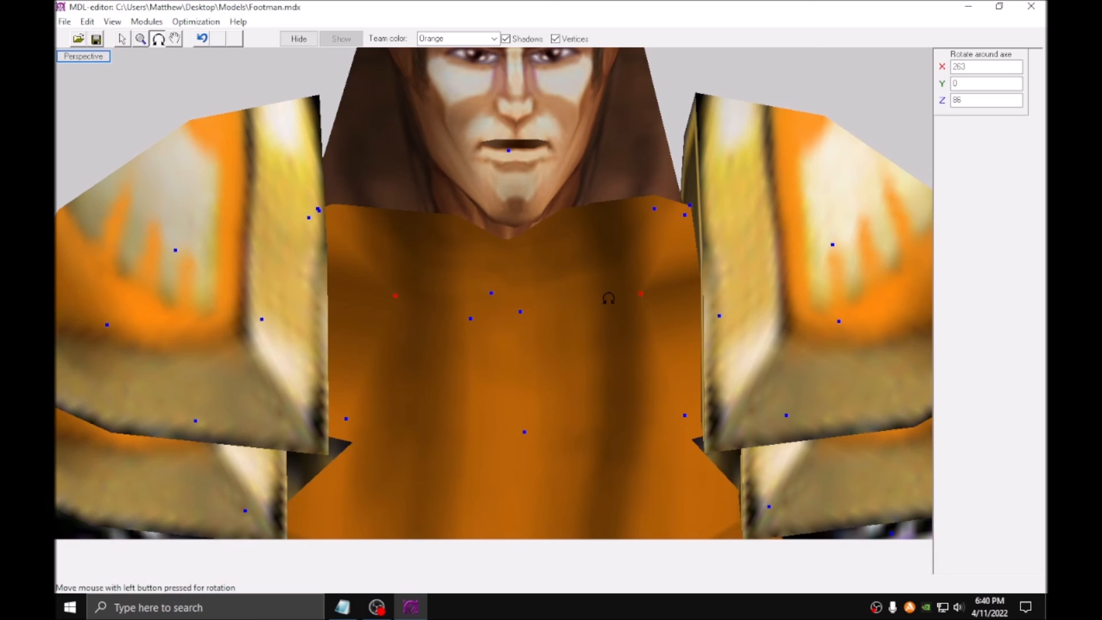
drag(608, 301, 595, 281)
click(122, 39)
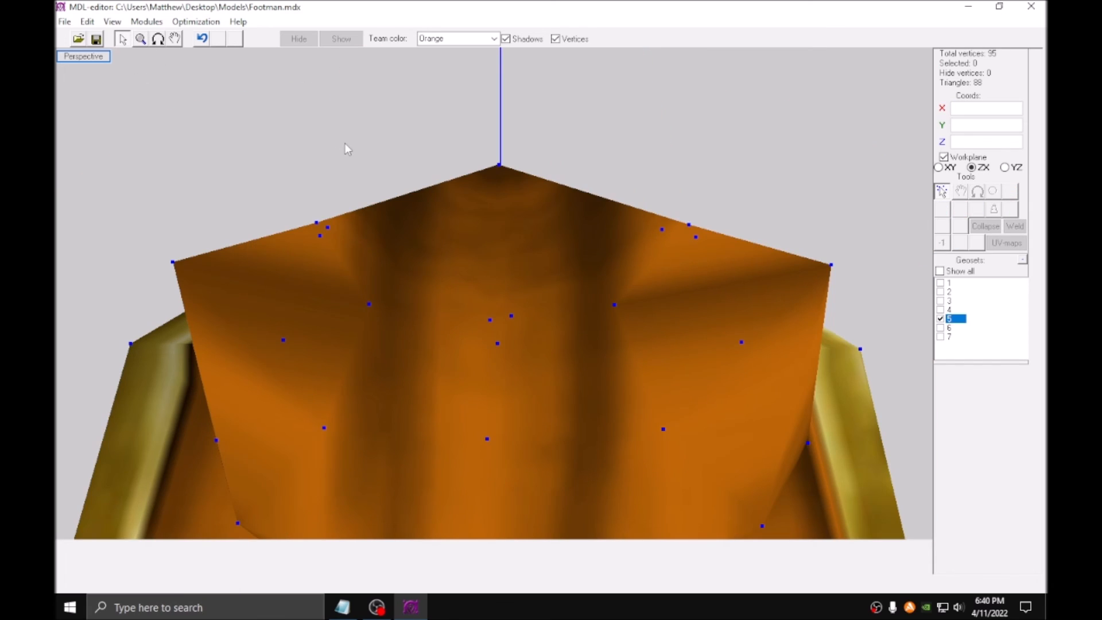
click(392, 230)
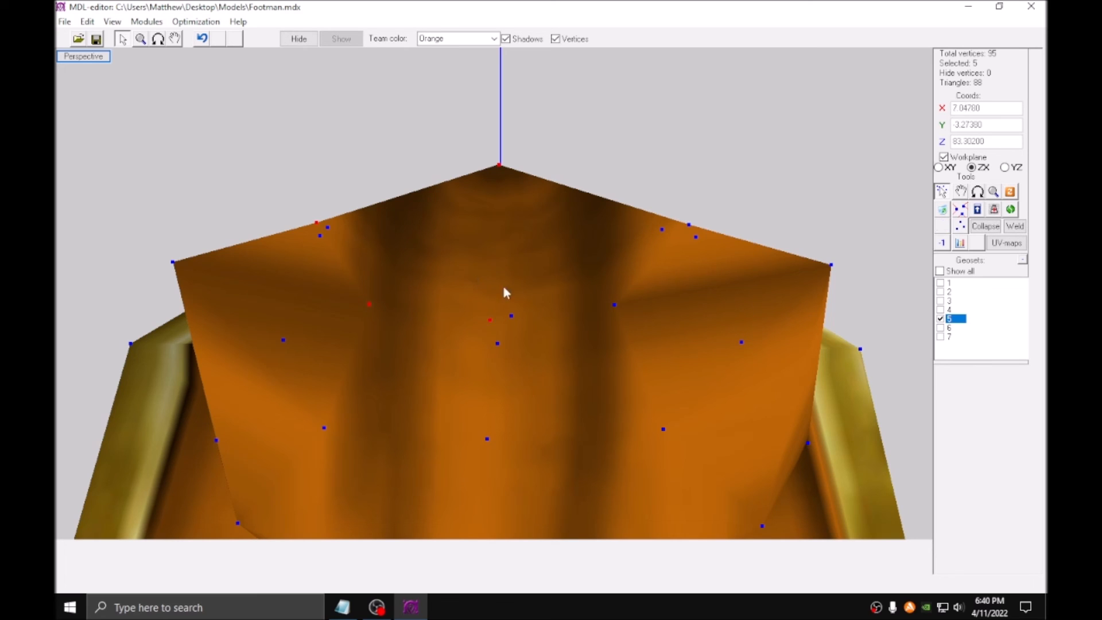
click(158, 39)
drag(322, 229, 529, 292)
click(127, 39)
shift+click(446, 291)
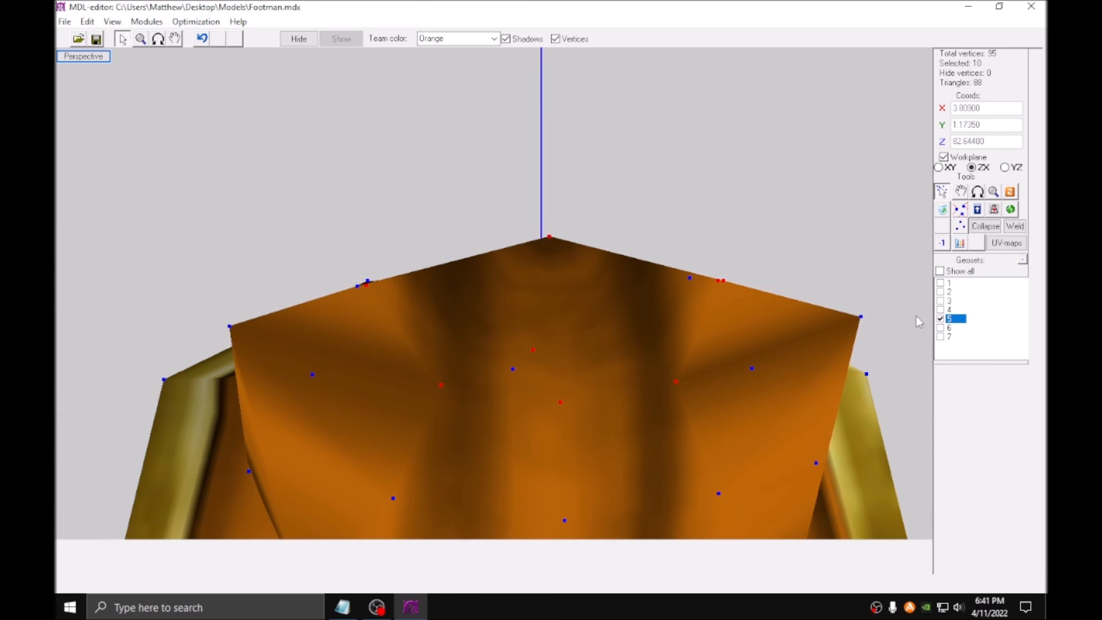
Show only geoset 1 and paste the copied neckline faces into it.
click(940, 320)
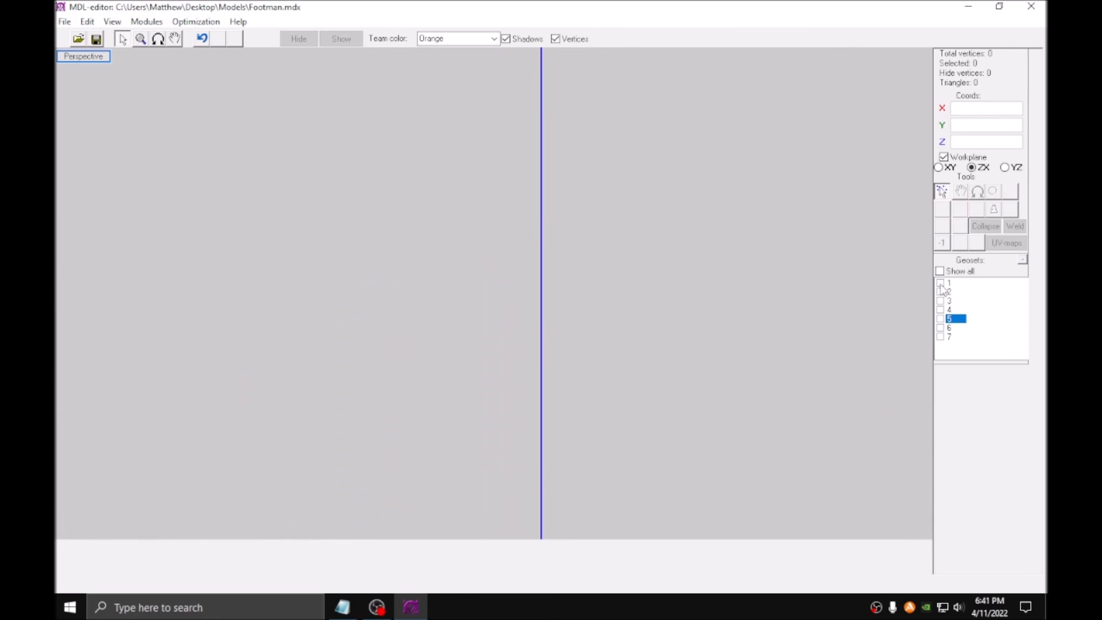
click(940, 284)
middle_drag(789, 307, 714, 164)
scroll(717, 169, down, 5)
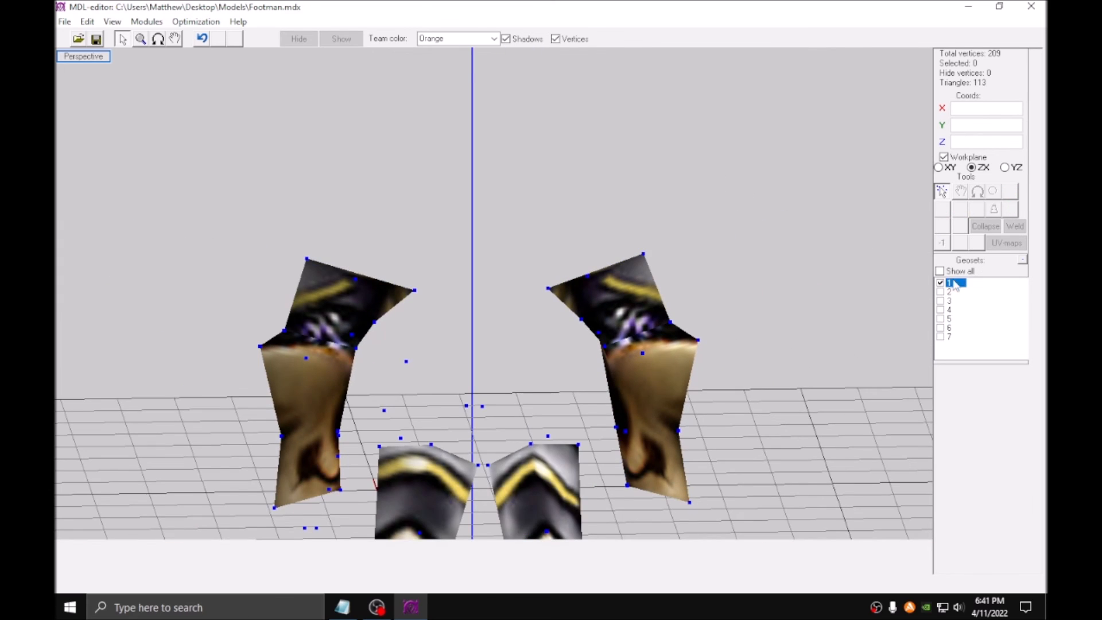
scroll(775, 243, up, 3)
middle_drag(743, 243, 764, 282)
key(ctrl+v)
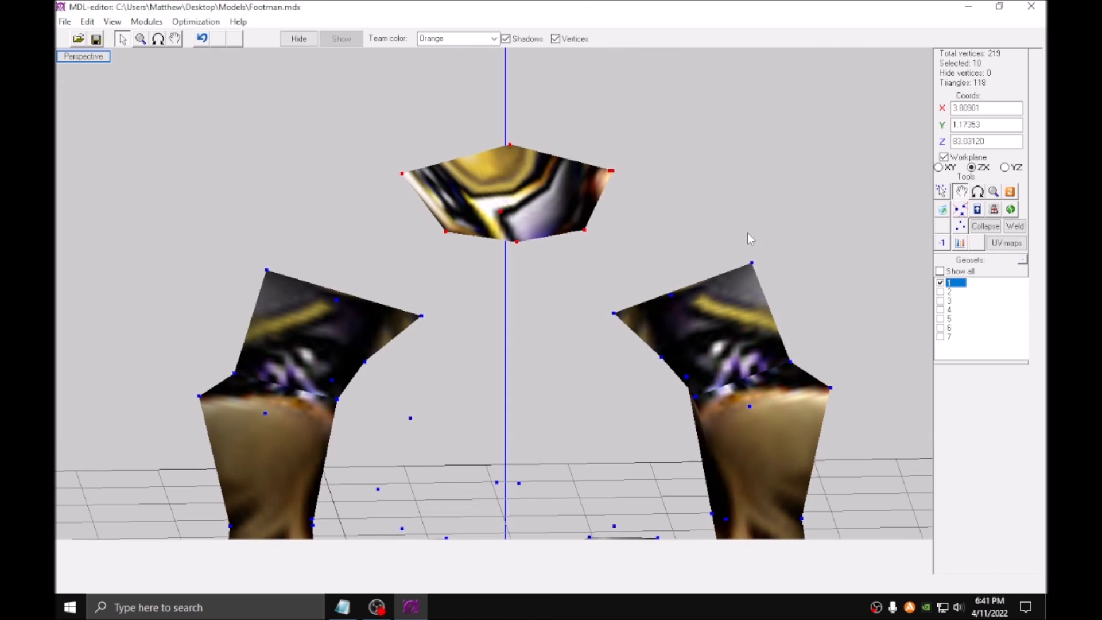
Align the pasted neckline piece vertically with the torso, then shift its texture coordinates on Textures\Footman.blp.
drag(748, 233, 729, 265)
click(941, 272)
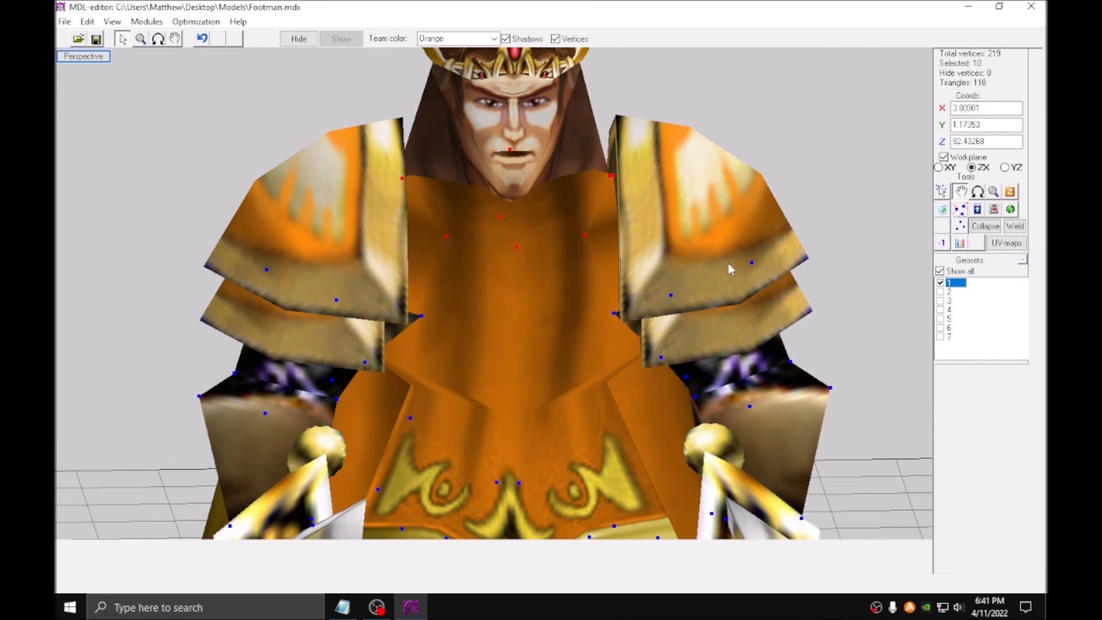
drag(728, 264, 728, 262)
scroll(728, 262, down, 2)
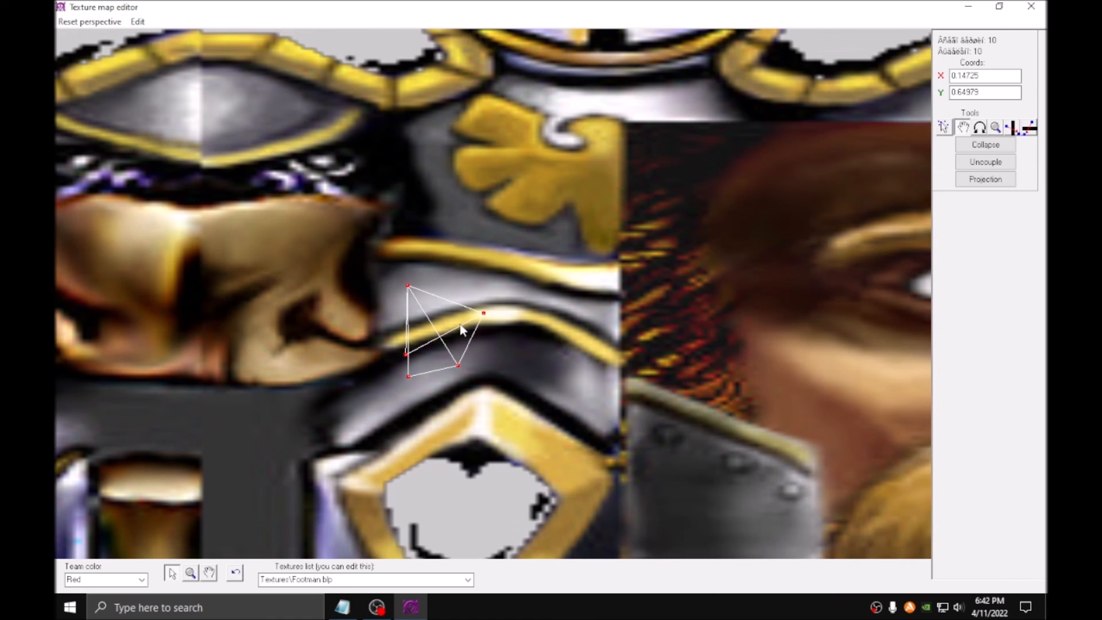
drag(462, 330, 408, 400)
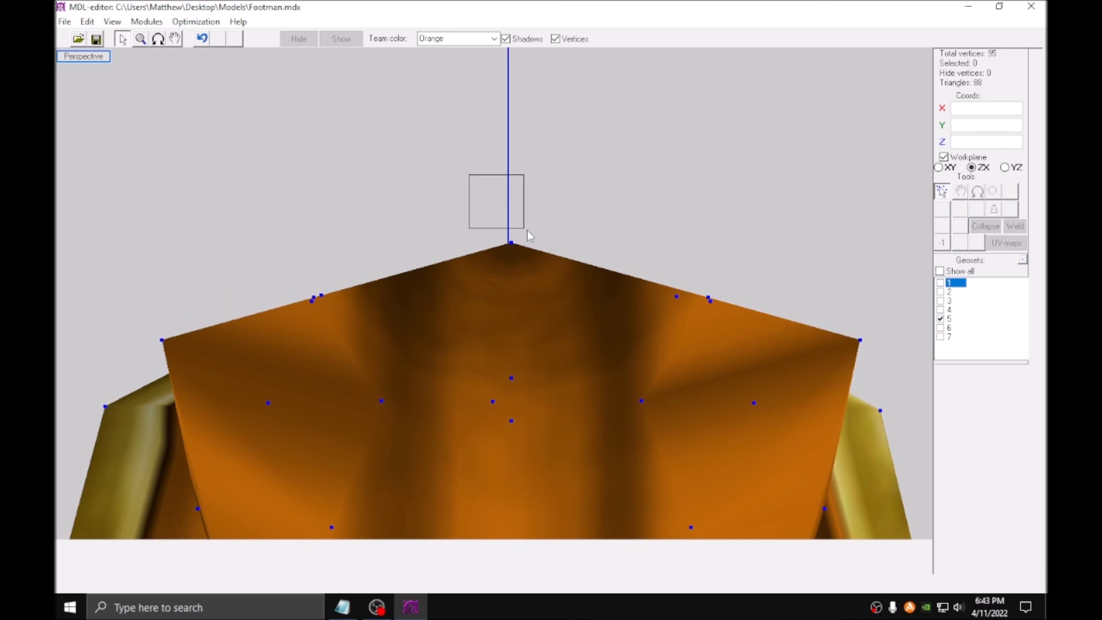
Delete the overlapping vertices at the torso's central neck peak in geoset 5, opening the neckline.
drag(529, 231, 586, 281)
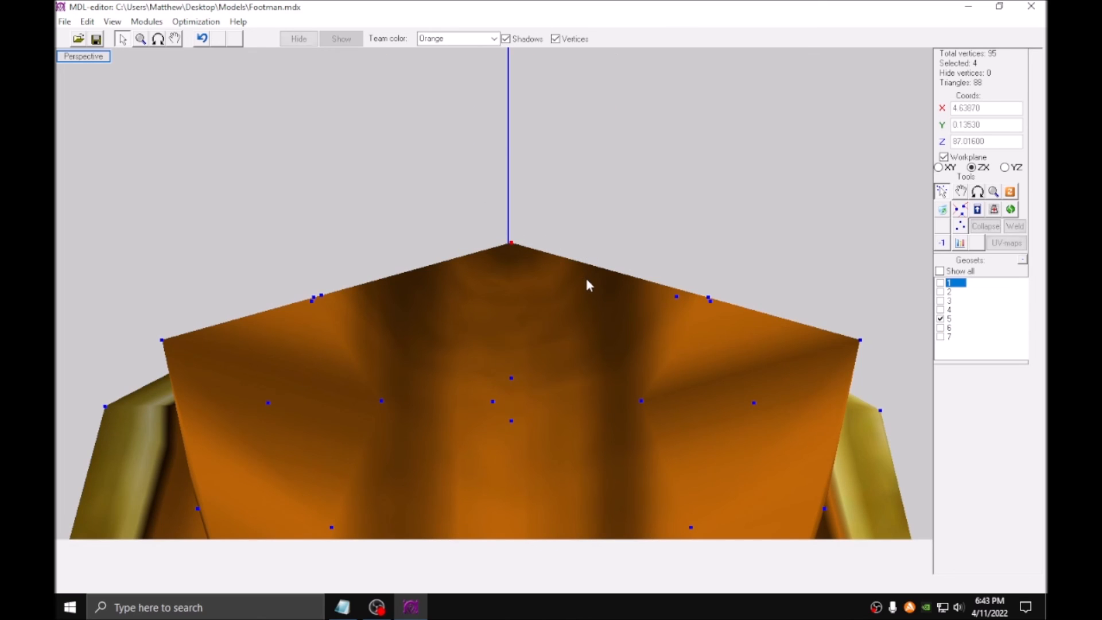
key(Delete)
drag(692, 245, 690, 263)
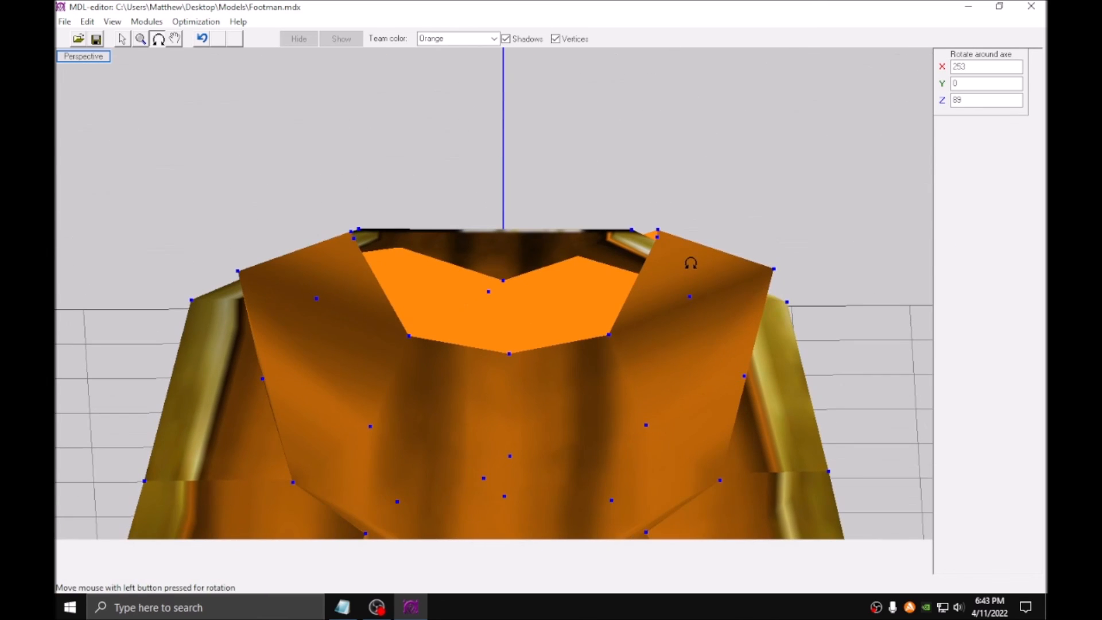
click(123, 40)
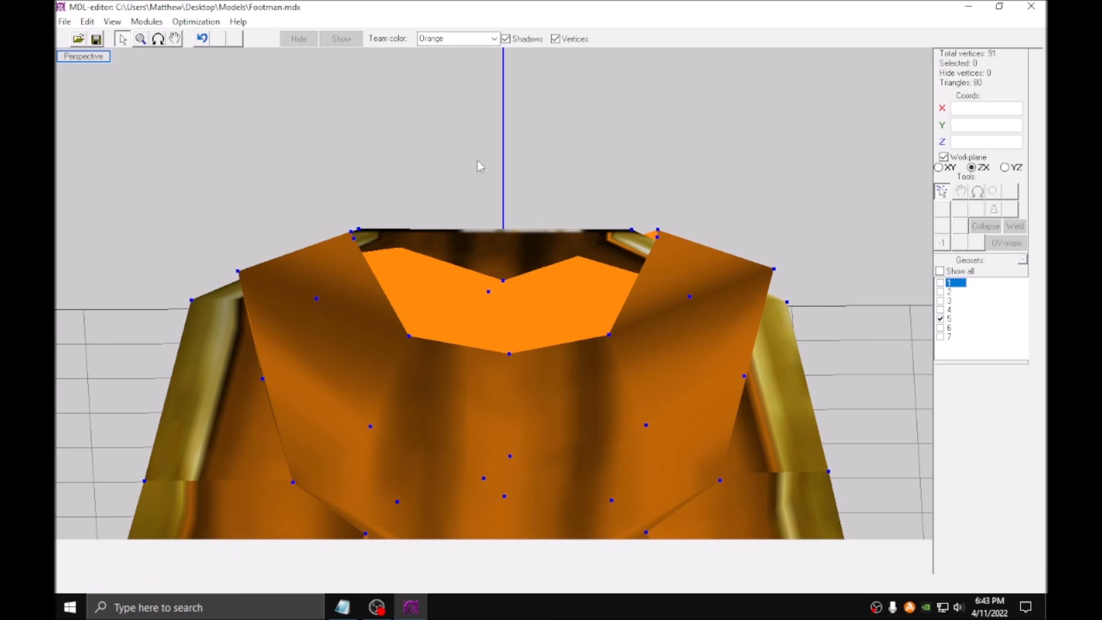
Show geoset 1 together with geoset 5 and scale the paired collar and torso vertices together along the front neckline.
click(940, 283)
scroll(176, 162, up, 5)
drag(173, 155, 368, 404)
key(r)
drag(539, 142, 187, 352)
key(q)
drag(417, 268, 609, 362)
drag(680, 200, 803, 331)
key(r)
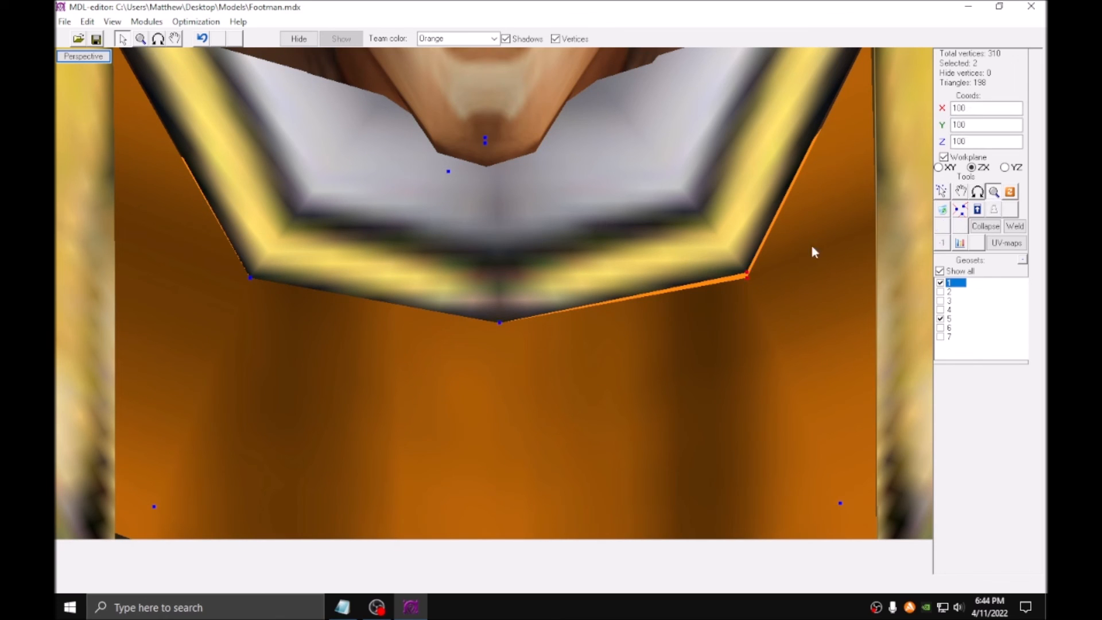
drag(814, 250, 714, 302)
Scale the remaining paired collar and torso vertices together around the shoulders and the far side of the neck opening.
key(q)
middle_drag(714, 115, 576, 344)
key(r)
middle_drag(430, 352, 895, 367)
middle_drag(654, 256, 492, 224)
drag(494, 222, 172, 71)
click(122, 39)
scroll(287, 299, up, 3)
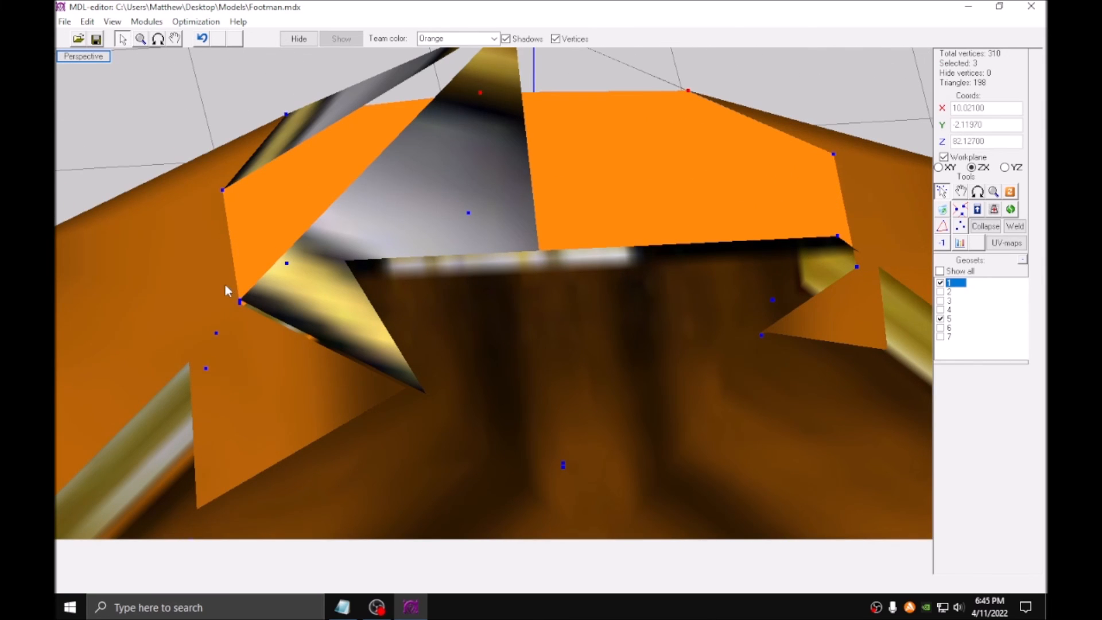
drag(263, 322, 224, 285)
key(r)
drag(729, 208, 453, 357)
drag(525, 394, 626, 511)
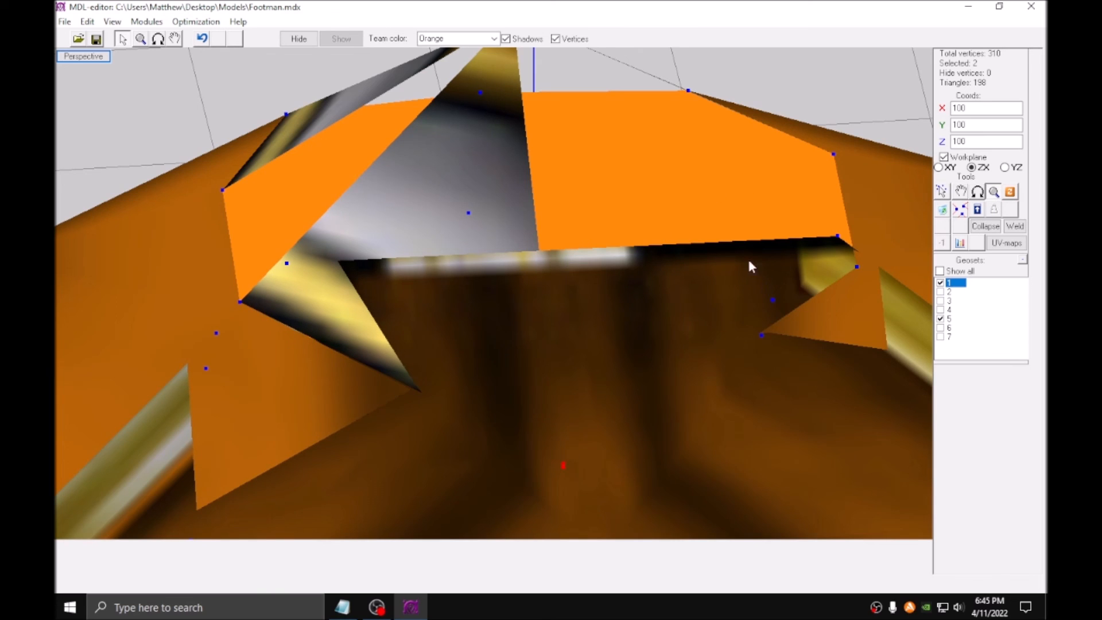
Duplicate the single collar triangle spanning the neck opening and move the copy vertically back onto the original.
scroll(455, 263, down, 3)
key(q)
click(492, 210)
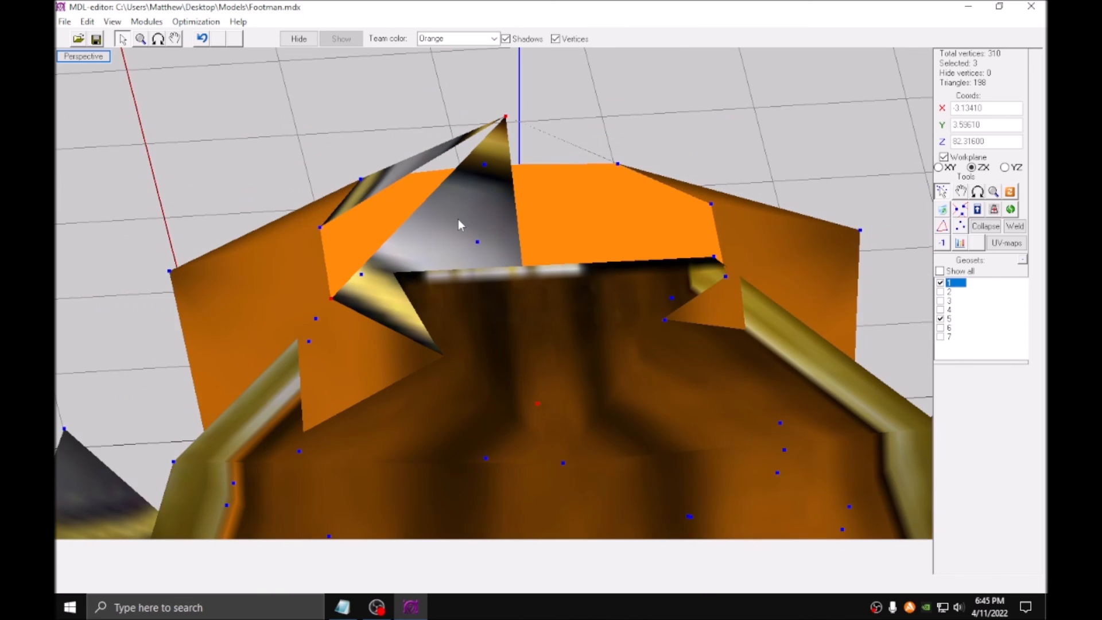
key(ctrl+v)
click(965, 191)
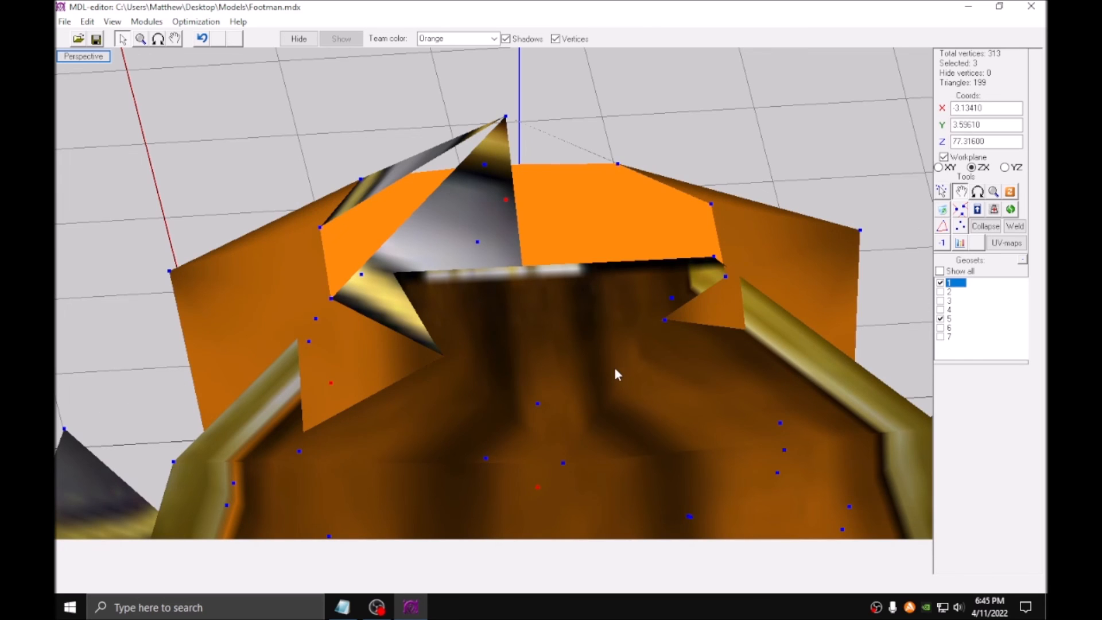
drag(619, 313, 617, 311)
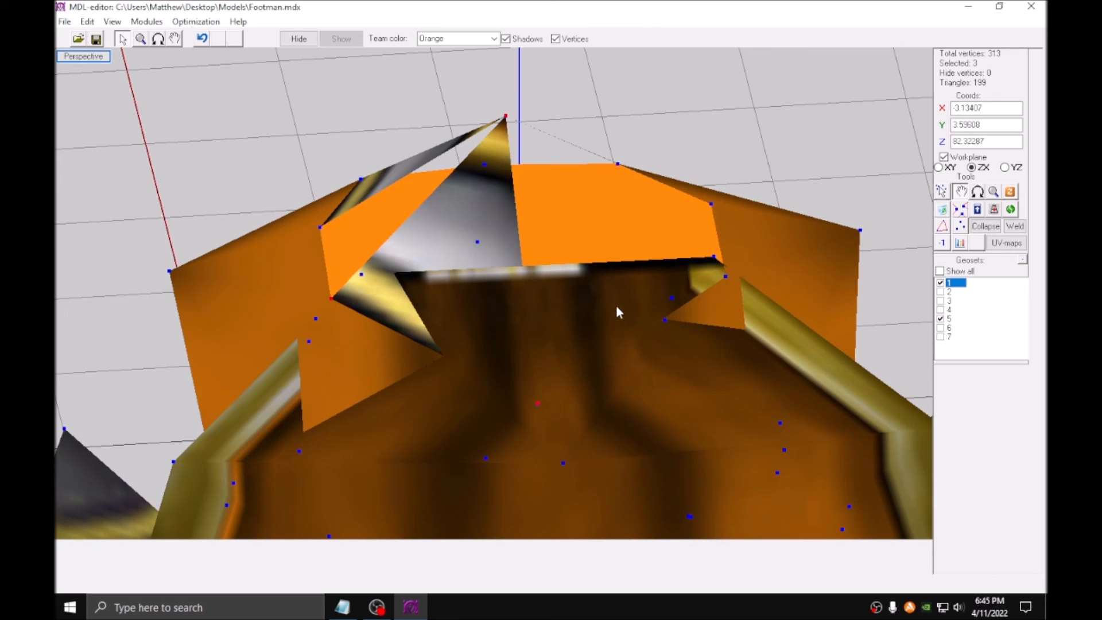
Mirror the duplicated collar triangle, flip its face and align it in the YZ workplane on the opposite side.
click(977, 209)
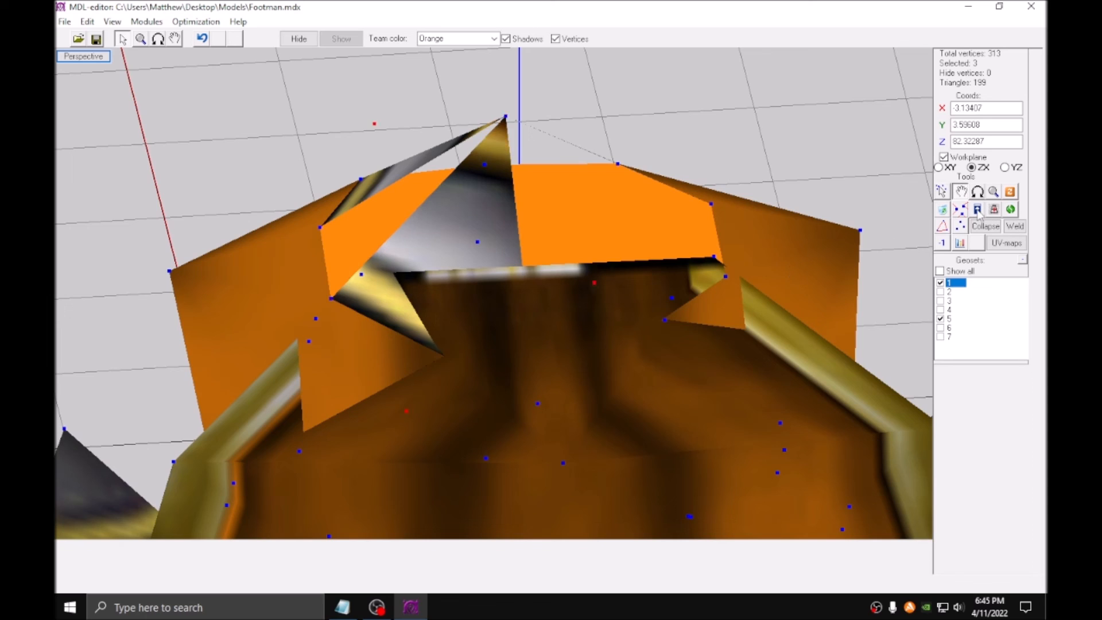
click(942, 245)
click(1008, 170)
drag(553, 261, 626, 267)
Hide geoset 5 and weld the overlapping vertices at the collar's peak and at its outer tip.
click(942, 318)
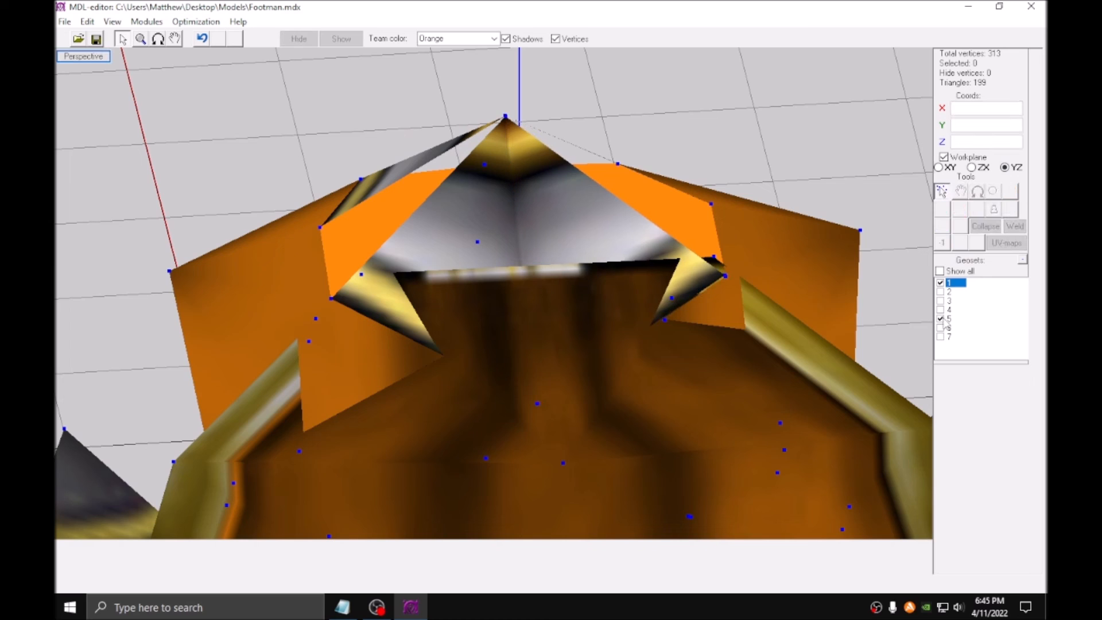
click(942, 319)
scroll(721, 321, up, 2)
click(500, 418)
drag(470, 352, 551, 473)
key(ctrl+w)
drag(509, 133, 450, 62)
key(ctrl+w)
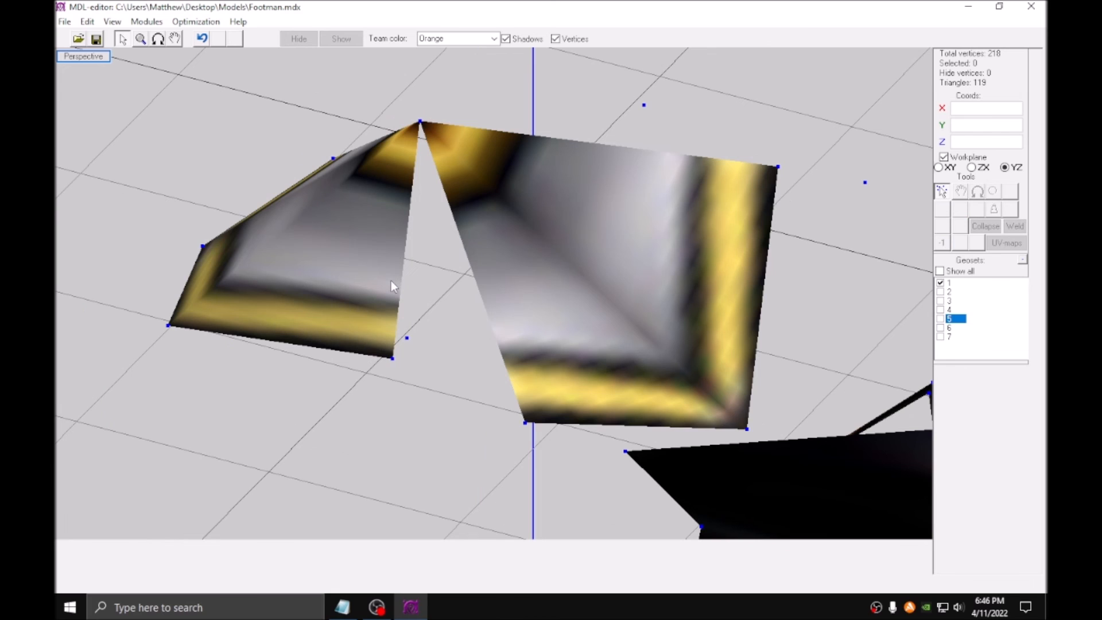
Fill the gaps beside the collar's peak with triangles between the peak and the neighbouring rim vertices.
click(391, 280)
drag(494, 247, 377, 74)
shift+drag(366, 346, 585, 483)
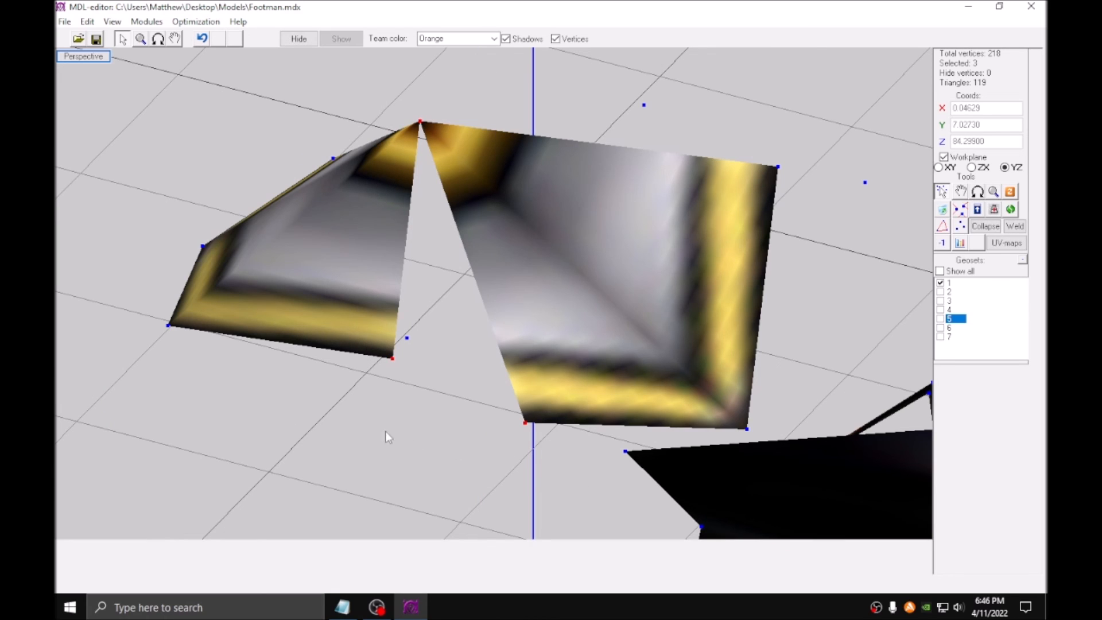
key(ctrl+t)
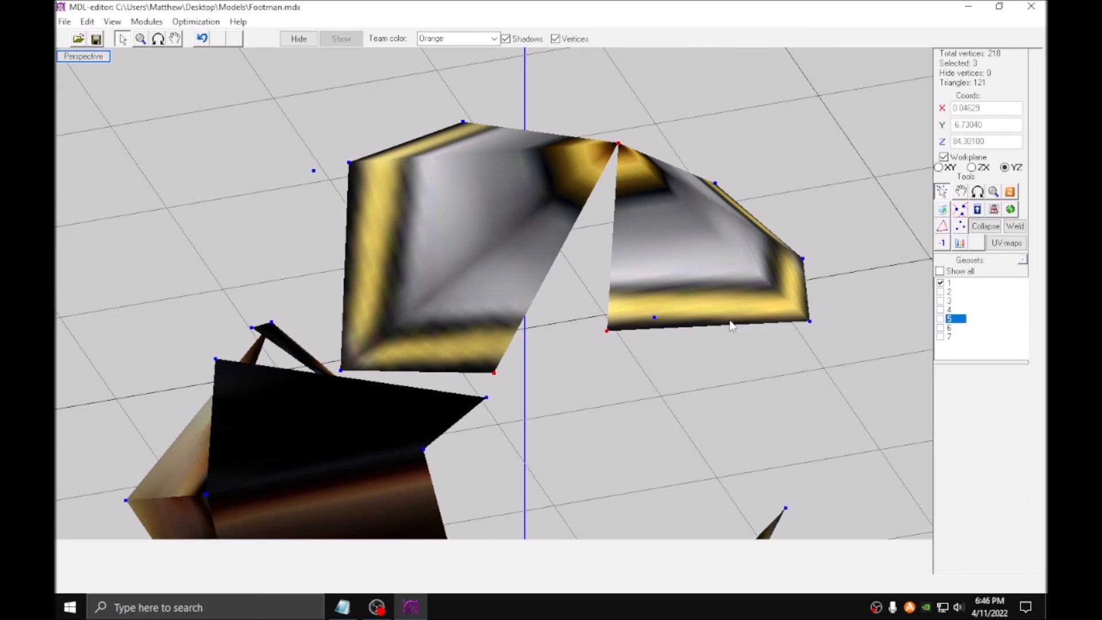
click(947, 251)
scroll(854, 257, down, 2)
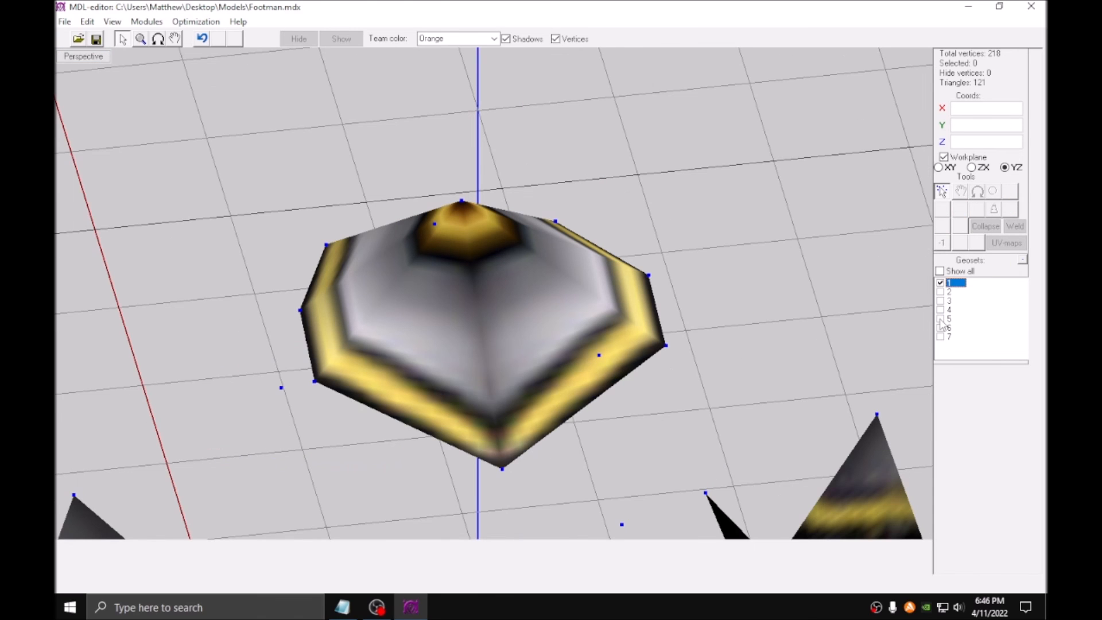
Show geoset 5 again and bring the completed collar's corner vertices together with the matching torso neckline vertices.
click(941, 320)
scroll(787, 345, up, 6)
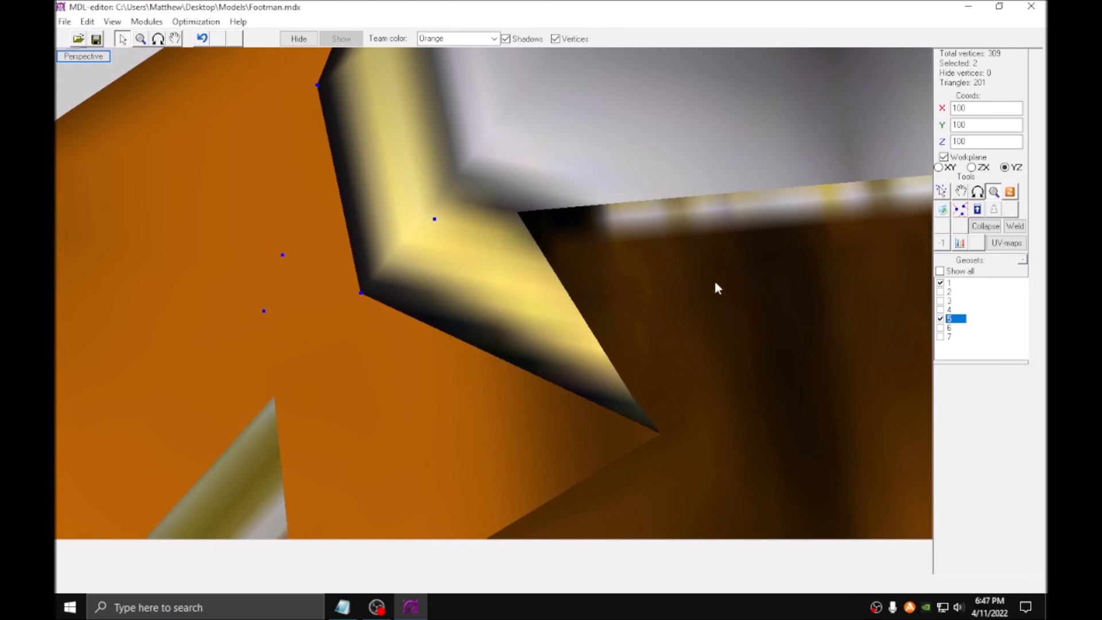
drag(339, 272, 450, 339)
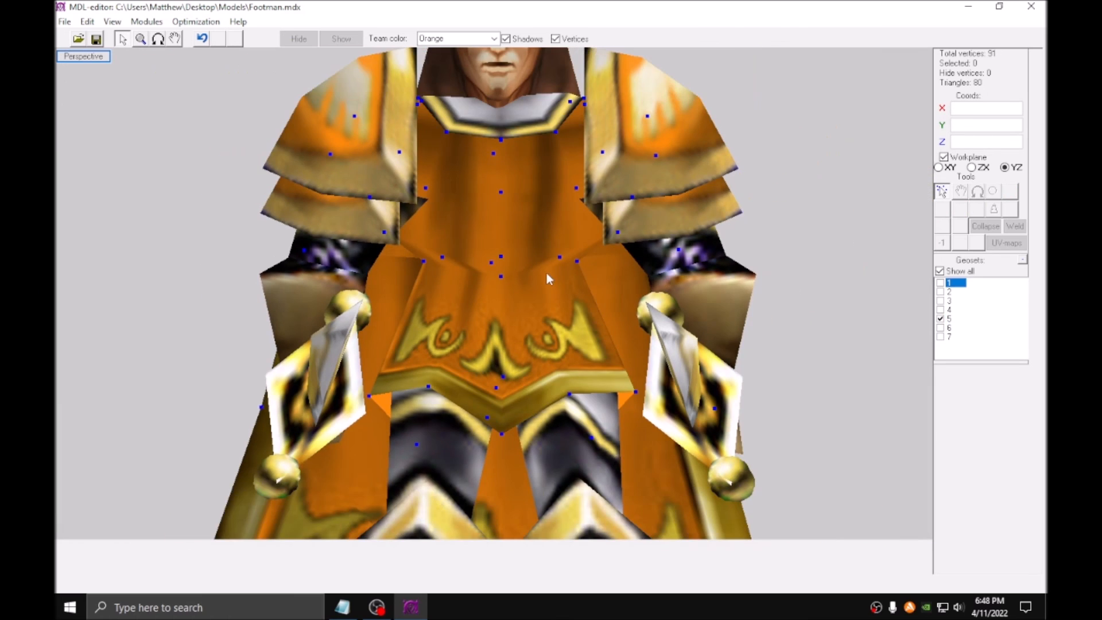
Duplicate the tunic's skirt section from waist to hem in geoset 5 and raise the copy above the model.
scroll(546, 274, down, 2)
scroll(546, 274, up, 4)
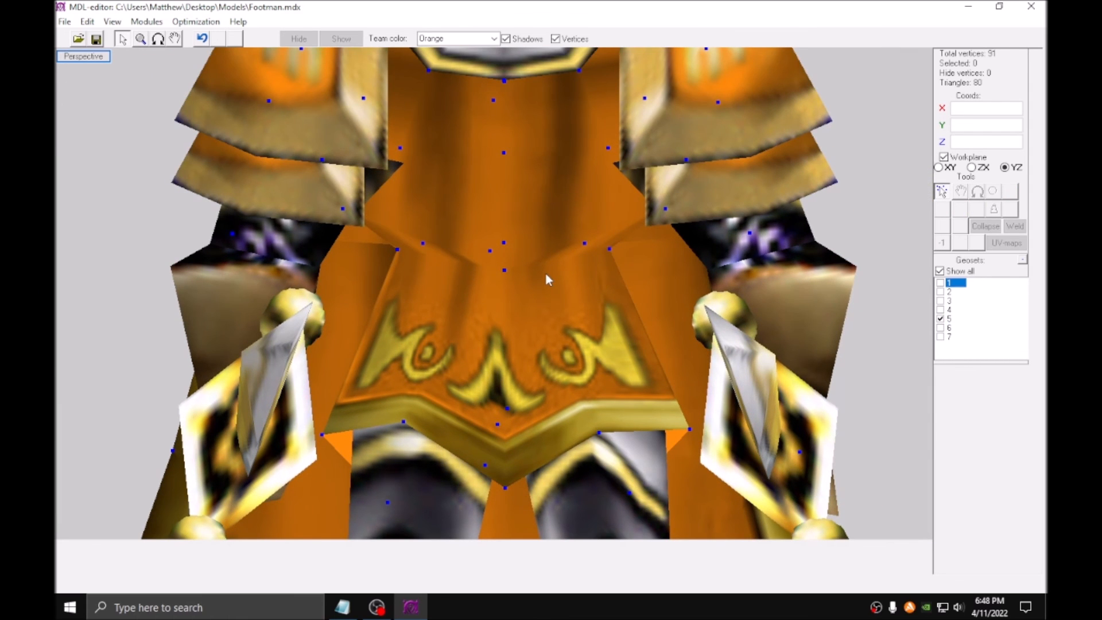
scroll(547, 275, up, 2)
drag(322, 209, 707, 323)
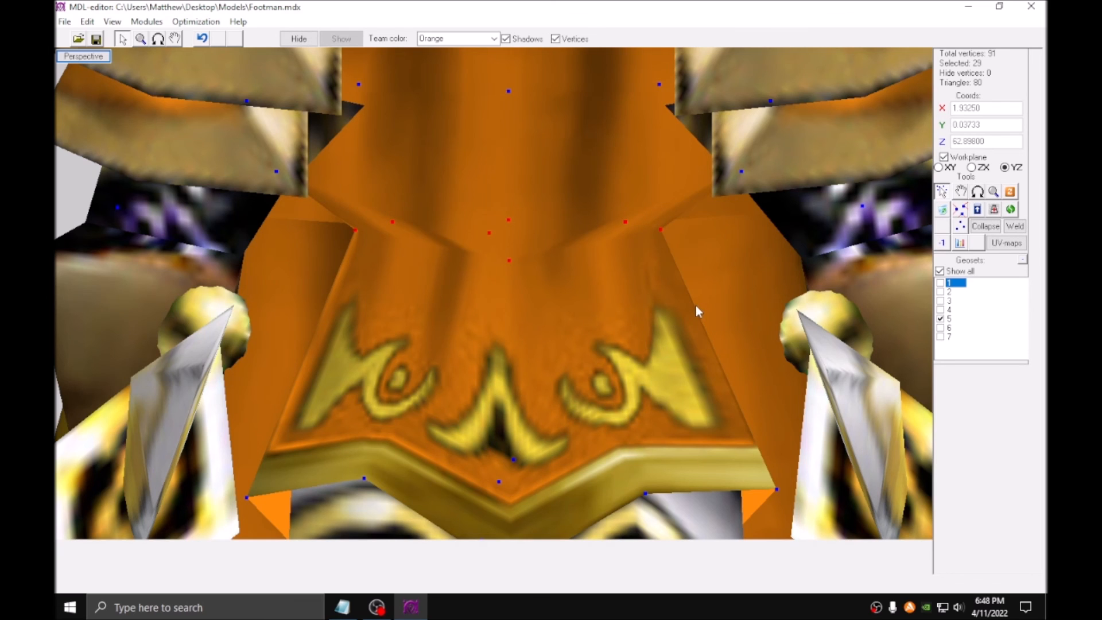
key(F3)
middle_drag(556, 218, 564, 252)
ctrl+drag(571, 142, 613, 199)
scroll(574, 253, down, 4)
middle_drag(466, 342, 468, 136)
shift+drag(243, 264, 427, 375)
shift+drag(393, 333, 622, 433)
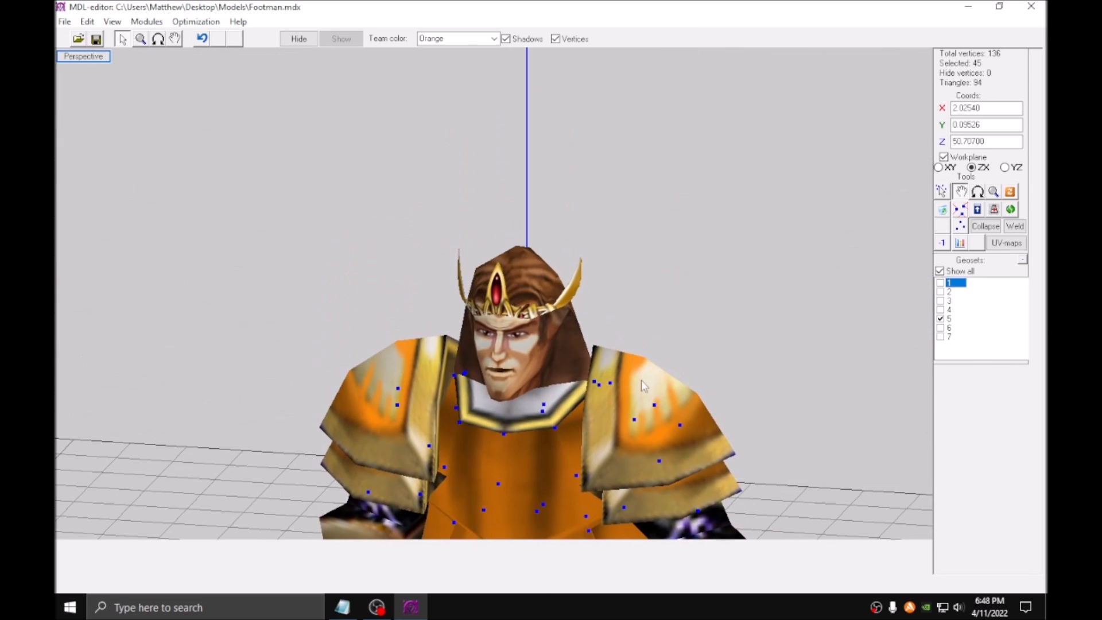
drag(541, 436, 538, 125)
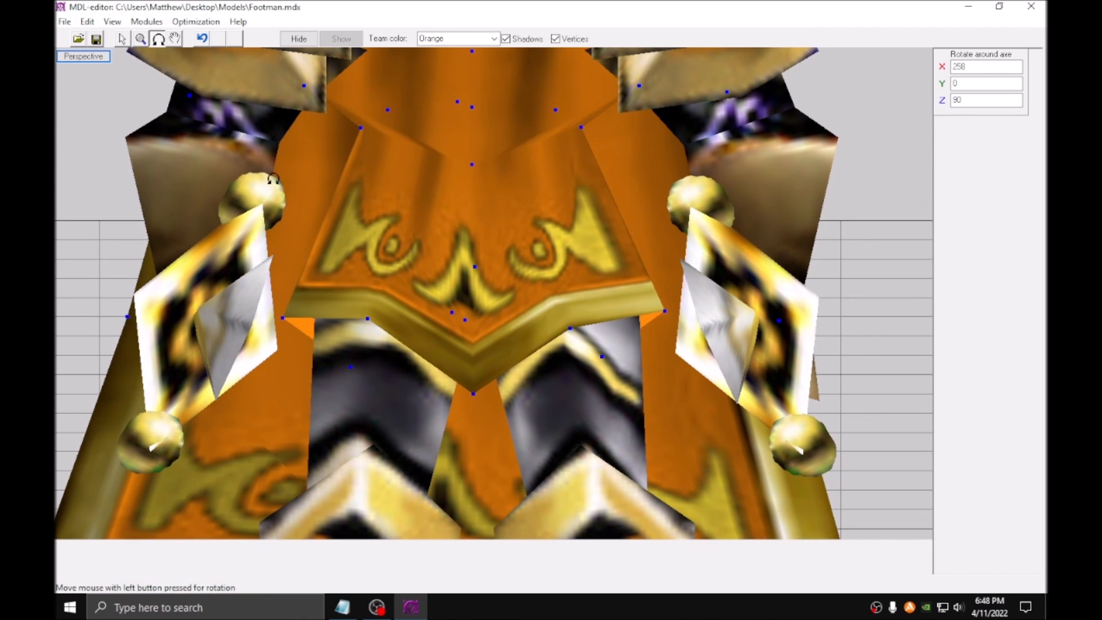
Select the original skirt's hem vertices, excluding the stray central one, and delete them.
click(122, 38)
drag(273, 295, 699, 429)
shift+drag(434, 250, 514, 314)
ctrl+drag(449, 301, 478, 336)
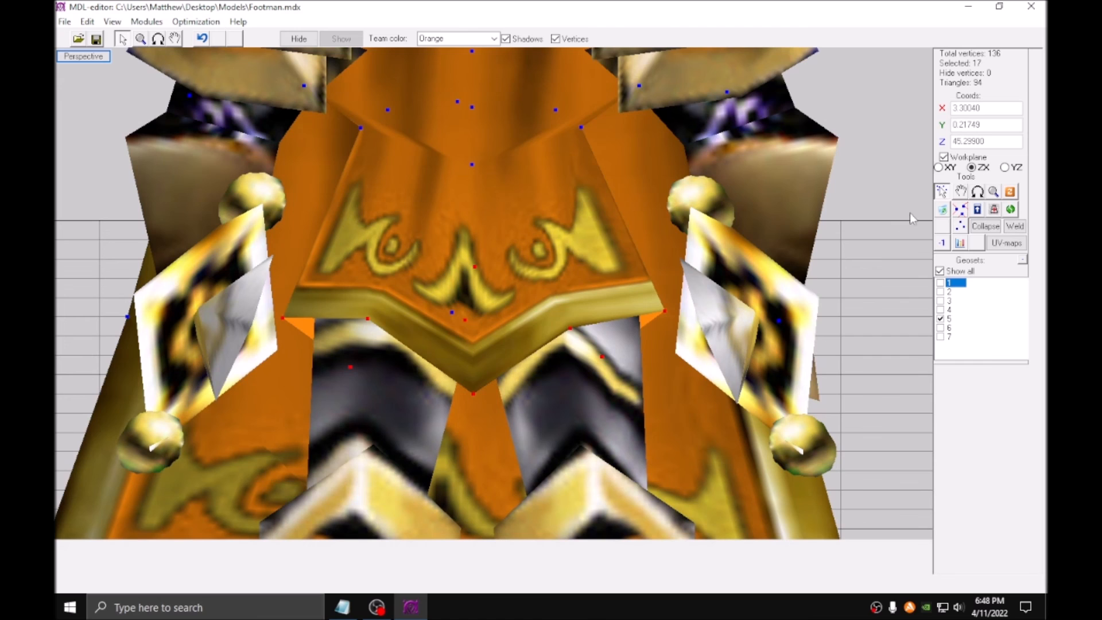
key(Delete)
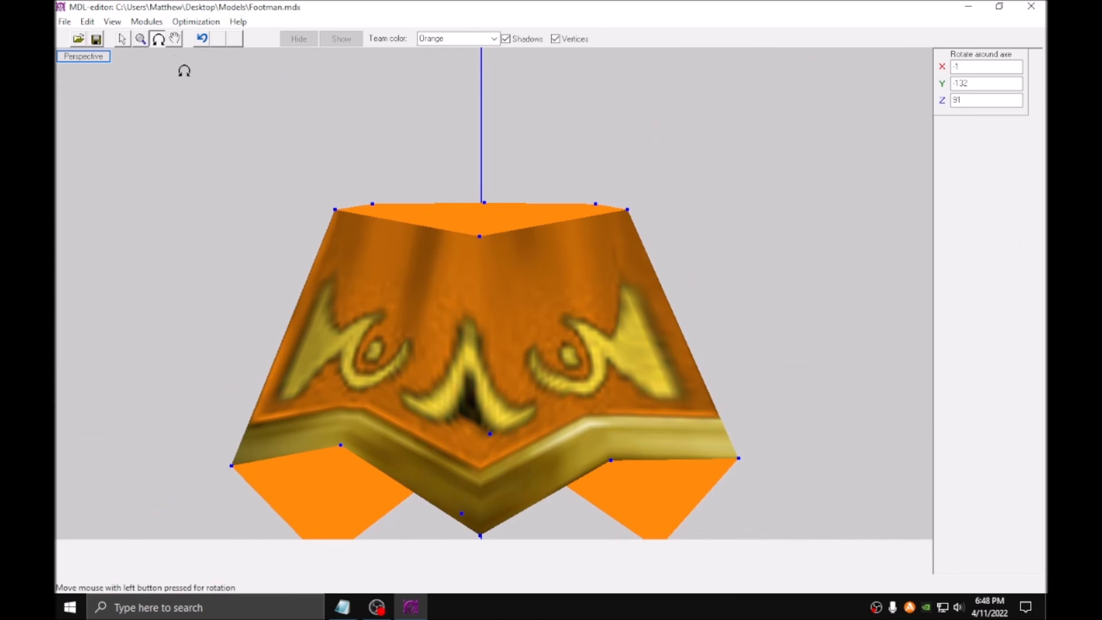
Weld the overlapping vertices at the corners of the raised skirt copy's top rim.
scroll(303, 175, up, 4)
drag(182, 187, 276, 304)
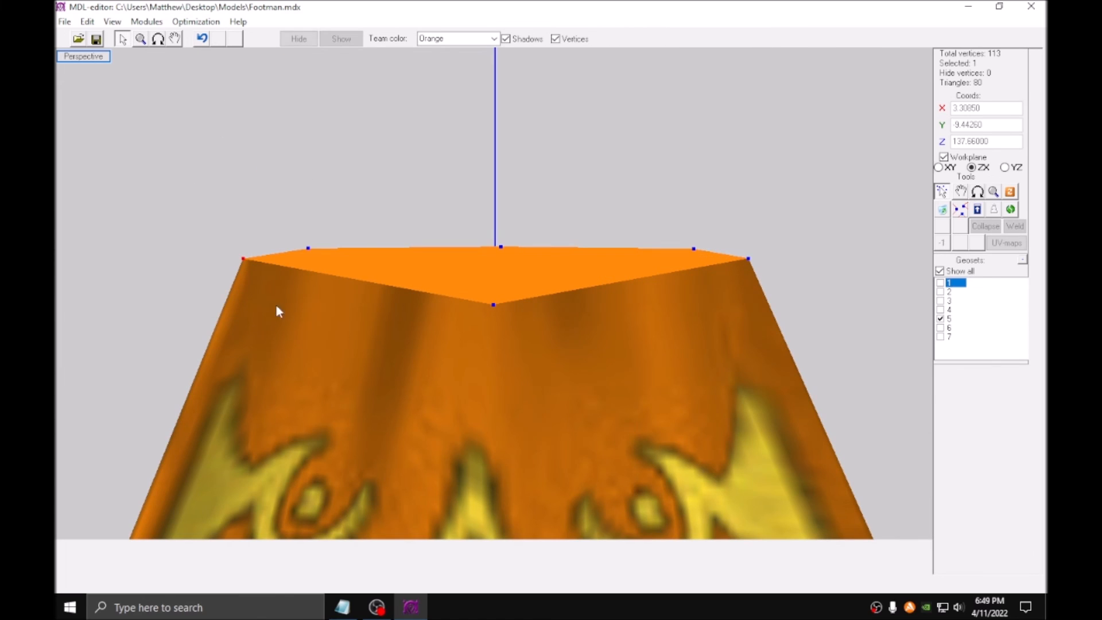
drag(256, 178, 354, 313)
mouse_move(644, 166)
mouse_down()
mouse_move(683, 200)
mouse_move(725, 293)
mouse_up()
scroll(204, 197, down, 1)
Duplicate the six top rim vertices of the raised skirt copy.
drag(186, 151, 847, 392)
key(ctrl+c)
key(ctrl+v)
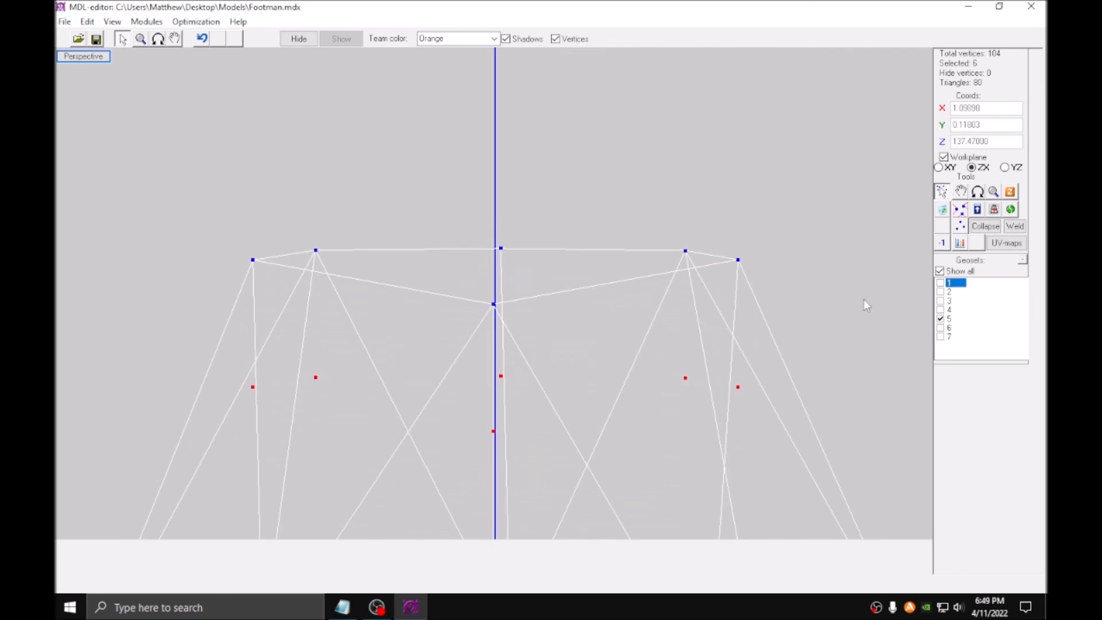
Raise the duplicated rim vertices above the skirt and duplicate them again as a second, higher ring.
click(965, 192)
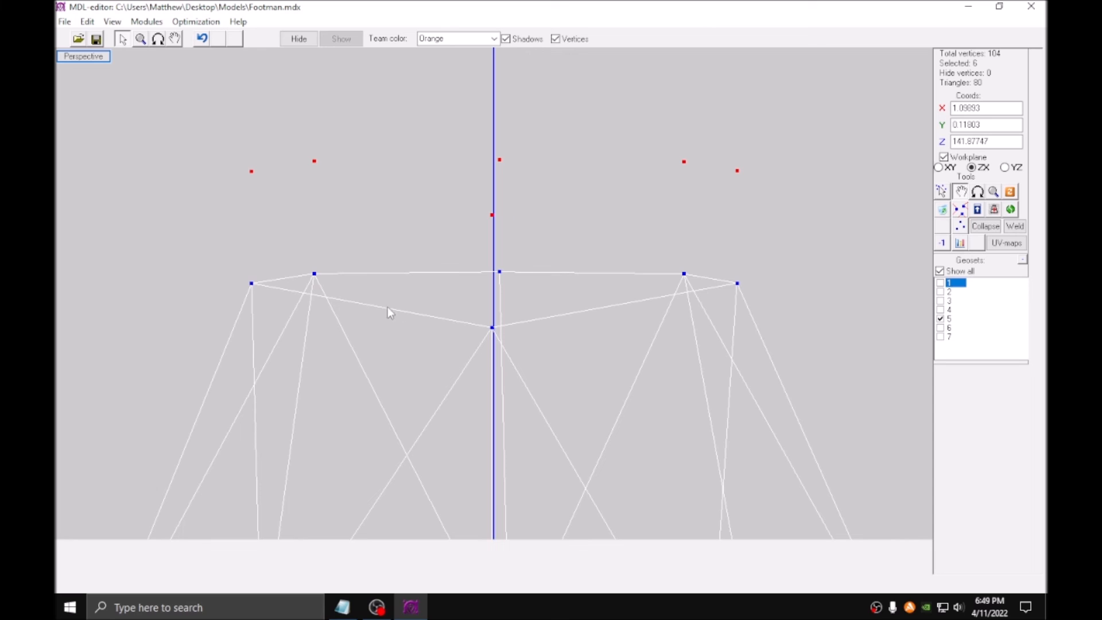
drag(384, 355, 381, 320)
middle_drag(381, 319, 425, 334)
drag(425, 335, 455, 330)
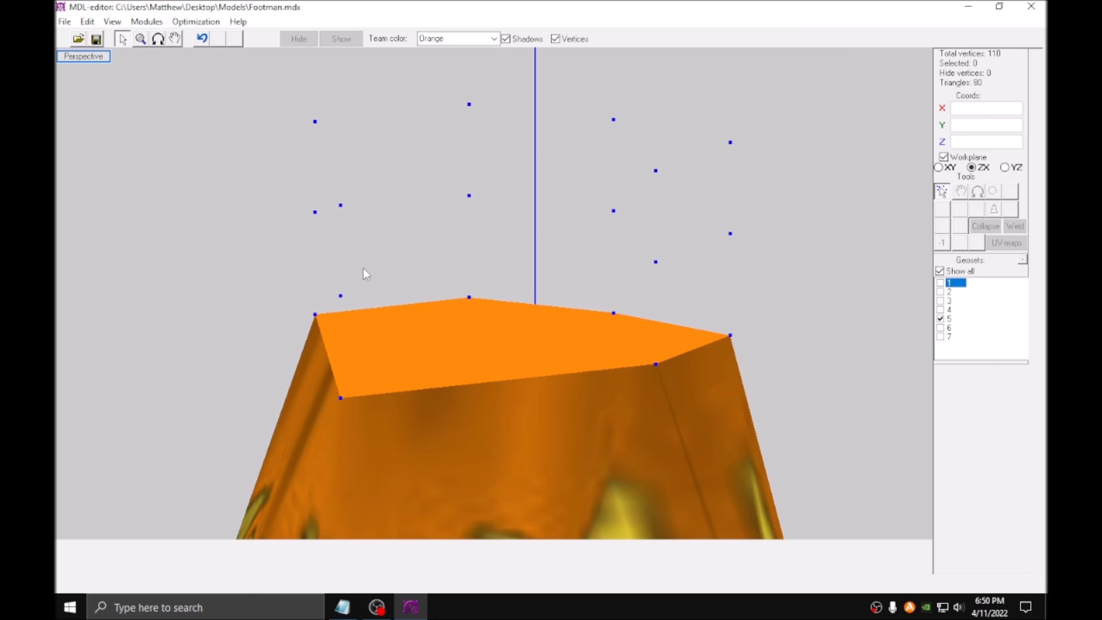
Create two triangles between adjacent vertices of the two raised rings to form the first panel of a belt band.
drag(329, 179, 387, 334)
key(t)
ctrl+drag(292, 253, 417, 356)
shift+drag(625, 136, 677, 192)
key(t)
Continue the belt band around the rings by creating triangle pairs for the next three panels.
key(r)
drag(462, 249, 345, 264)
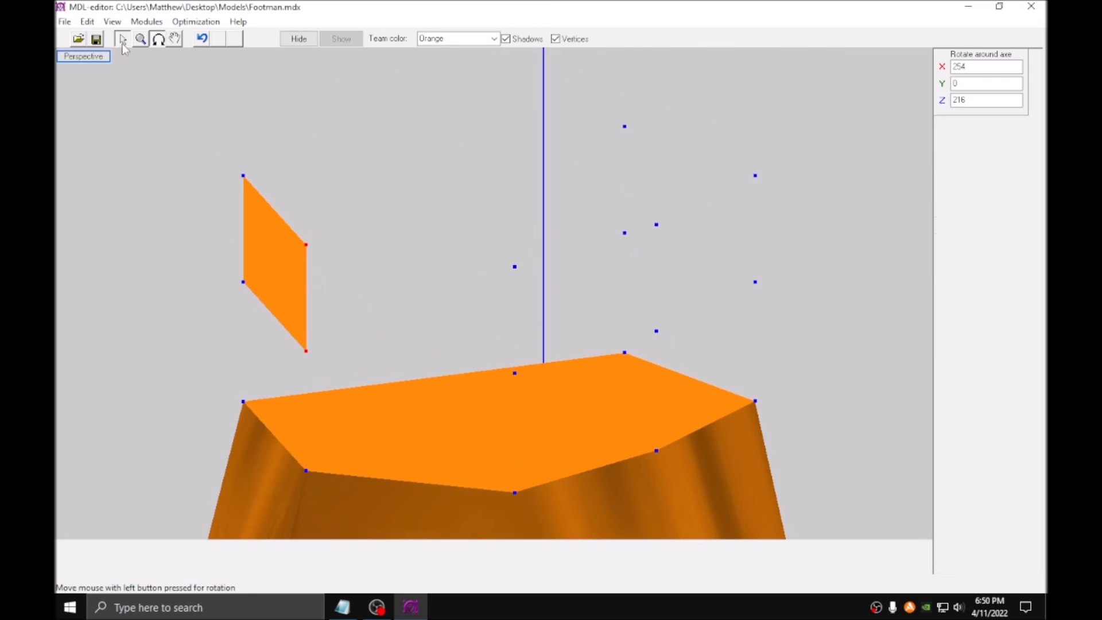
click(121, 39)
key(t)
key(t)
click(158, 39)
drag(620, 264, 507, 341)
click(122, 39)
key(t)
key(t)
ctrl+drag(204, 136, 222, 164)
key(t)
key(t)
Close the belt band by creating triangles across its last two open panels.
drag(631, 339, 258, 350)
key(t)
shift+drag(580, 236, 506, 178)
key(t)
drag(578, 341, 474, 183)
key(t)
key(t)
click(159, 39)
drag(460, 253, 345, 230)
Select the belt band's twelve vertices and project a new UV layout for them over Textures\Footman.blp.
click(122, 39)
drag(331, 287, 755, 87)
drag(246, 331, 753, 83)
click(942, 250)
drag(593, 405, 580, 395)
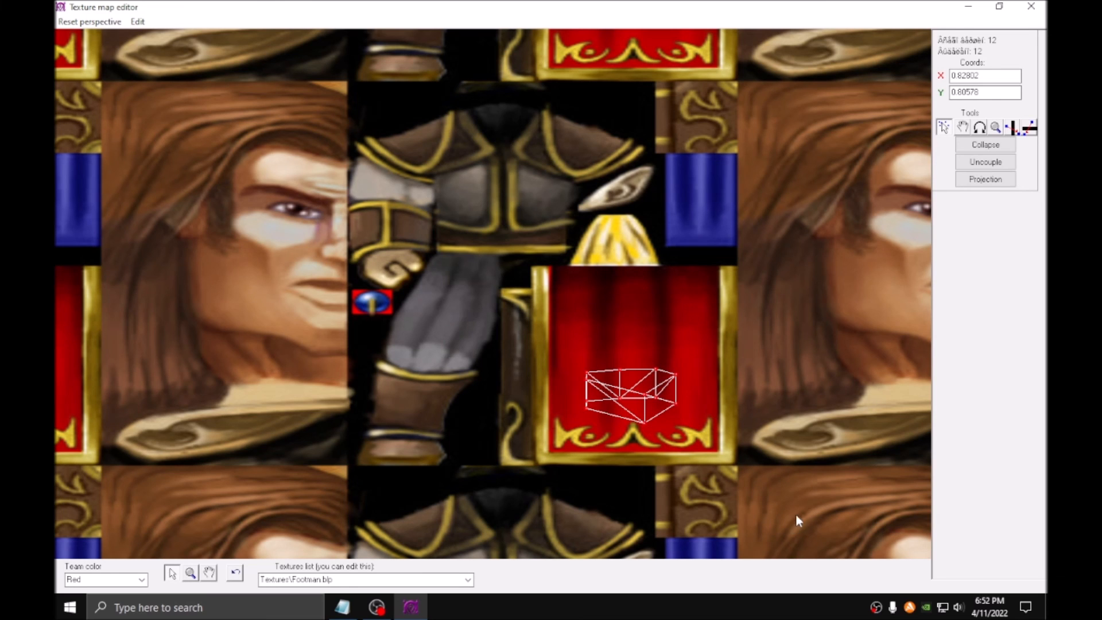
click(981, 186)
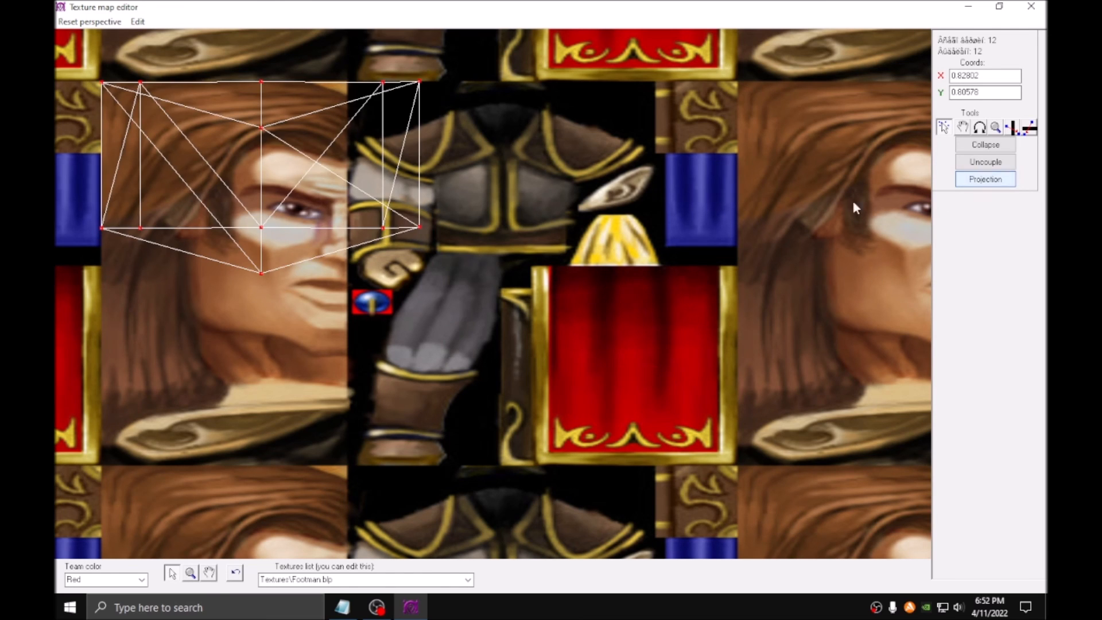
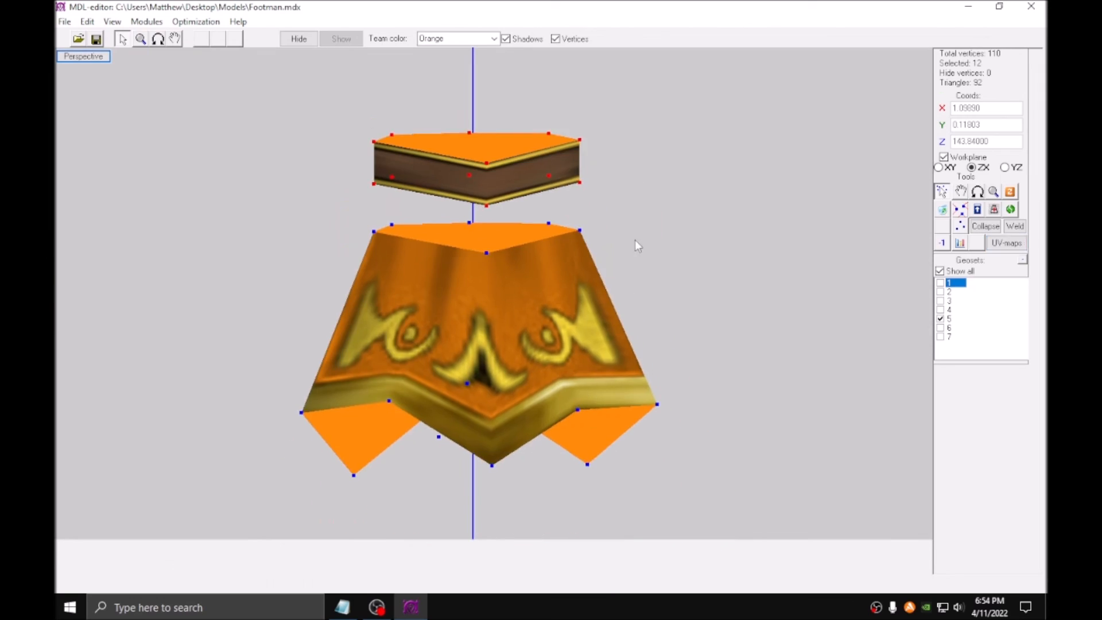
Lower the belt band onto the skirt's top rim and scale the overlapping vertex pairs together where the two pieces meet.
drag(637, 244, 650, 307)
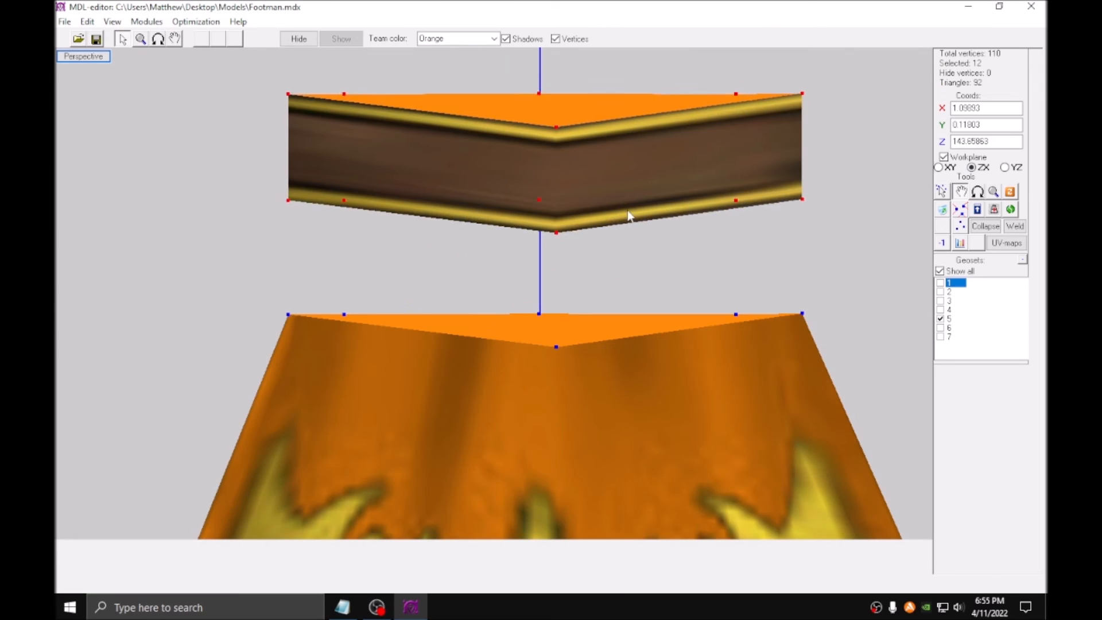
key(s)
middle_drag(348, 355, 517, 281)
scroll(466, 244, up, 6)
drag(327, 76, 455, 224)
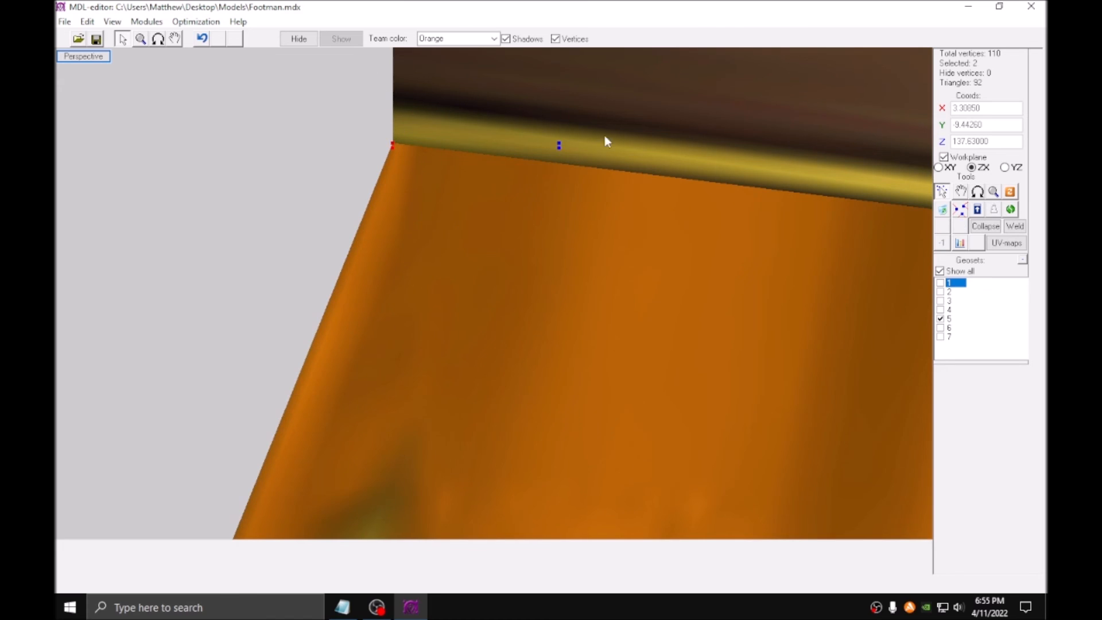
middle_drag(664, 77, 580, 188)
scroll(581, 190, up, 2)
key(z)
drag(661, 148, 660, 212)
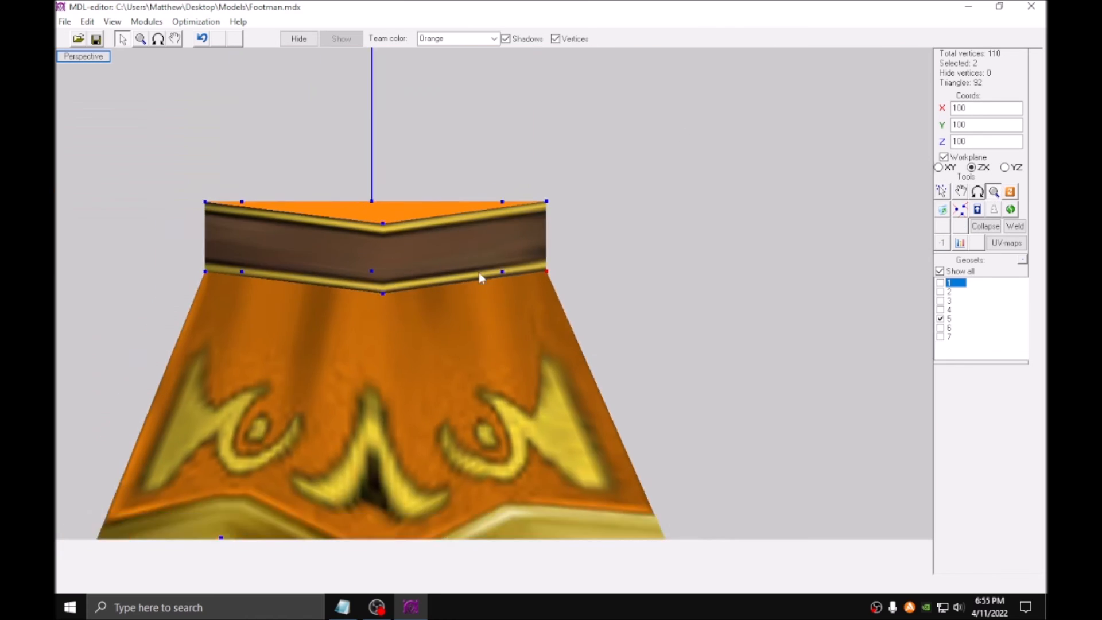
Select the whole skirt with its belt band and lower it onto the Footman's waist.
scroll(480, 274, down, 5)
drag(277, 476, 748, 104)
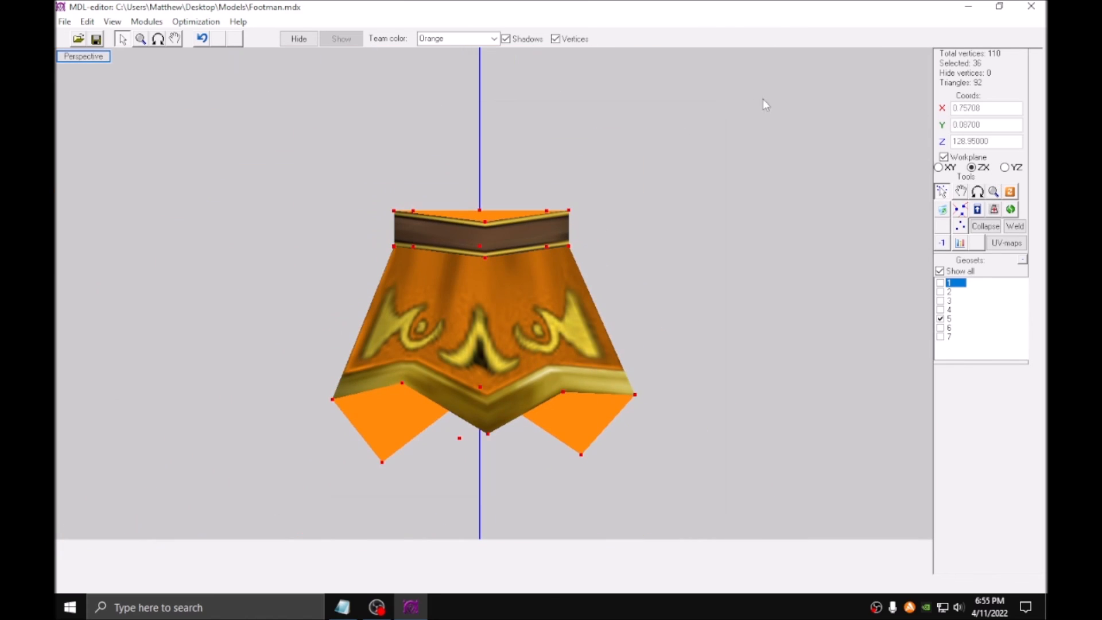
click(963, 193)
middle_drag(518, 361, 543, 114)
shift+drag(532, 85, 514, 490)
middle_drag(518, 483, 531, 287)
scroll(531, 287, down, 3)
mouse_move(531, 287)
alt+middle_down()
mouse_move(450, 453)
mouse_move(543, 296)
alt+middle_up()
drag(543, 295, 544, 273)
Scale the belt's vertices in the ZX plane to fit around the Footman's waist.
scroll(540, 280, up, 3)
scroll(543, 273, up, 2)
click(122, 39)
scroll(569, 325, down, 2)
click(993, 192)
middle_drag(561, 317, 599, 338)
drag(473, 385, 501, 402)
scroll(664, 277, down, 3)
scroll(670, 287, up, 3)
drag(666, 282, 635, 314)
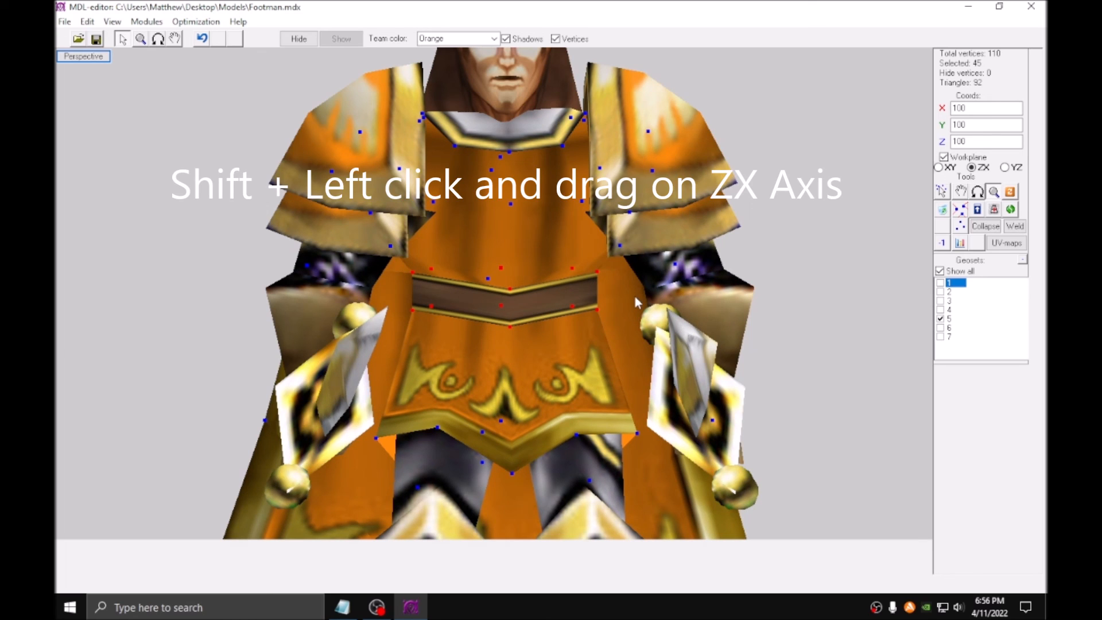
shift+drag(553, 397, 574, 388)
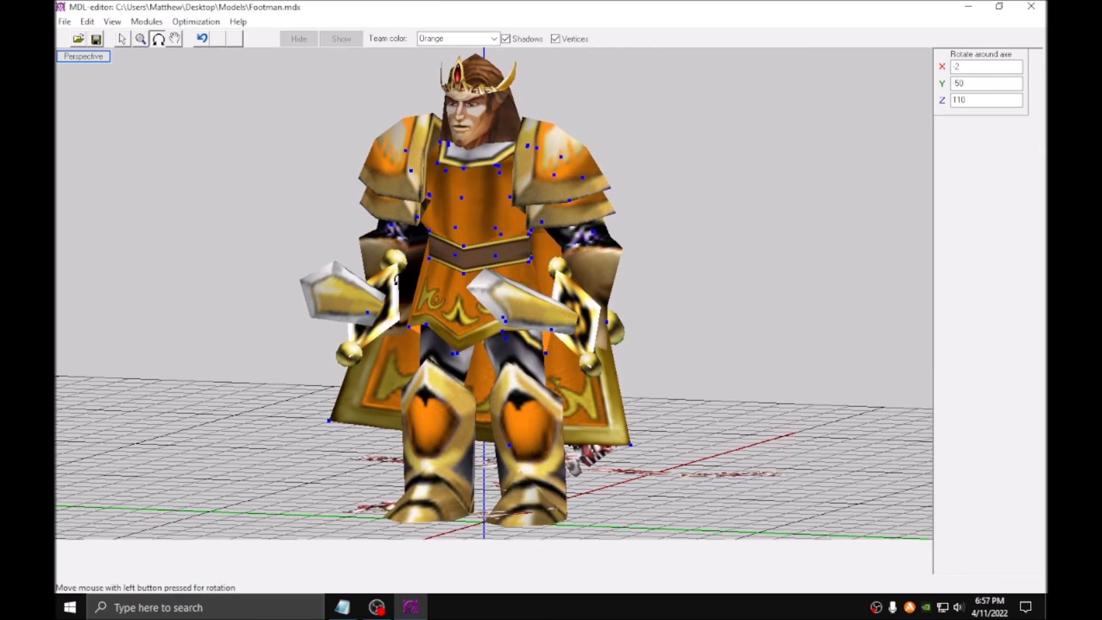
Open the sequence editor in bone mode and display only geosets 1 and 5.
drag(396, 280, 375, 268)
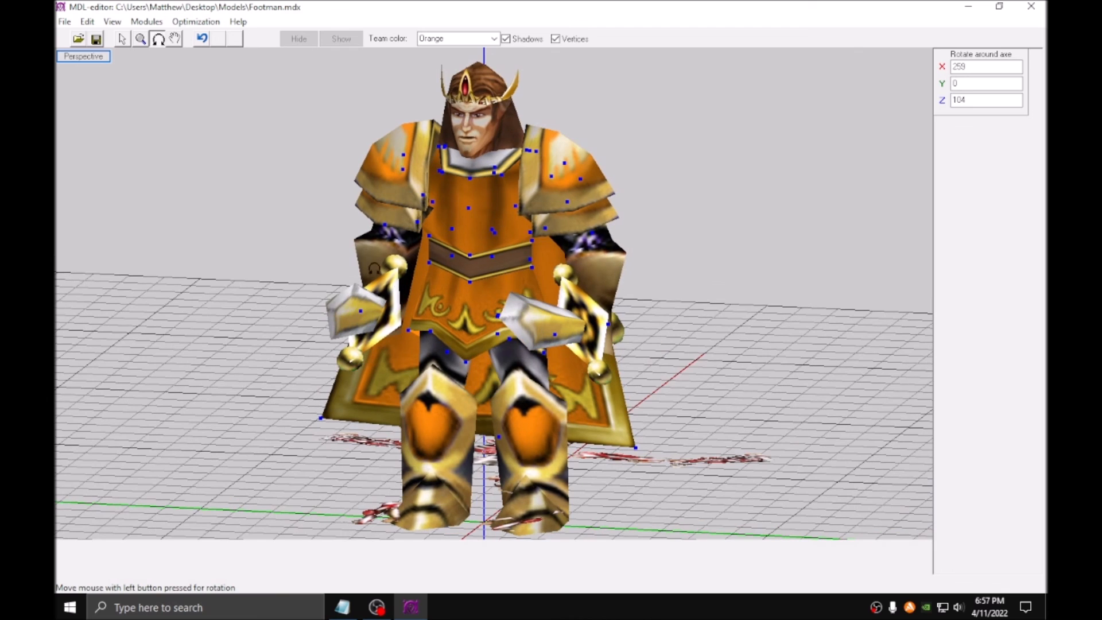
scroll(146, 60, up, 2)
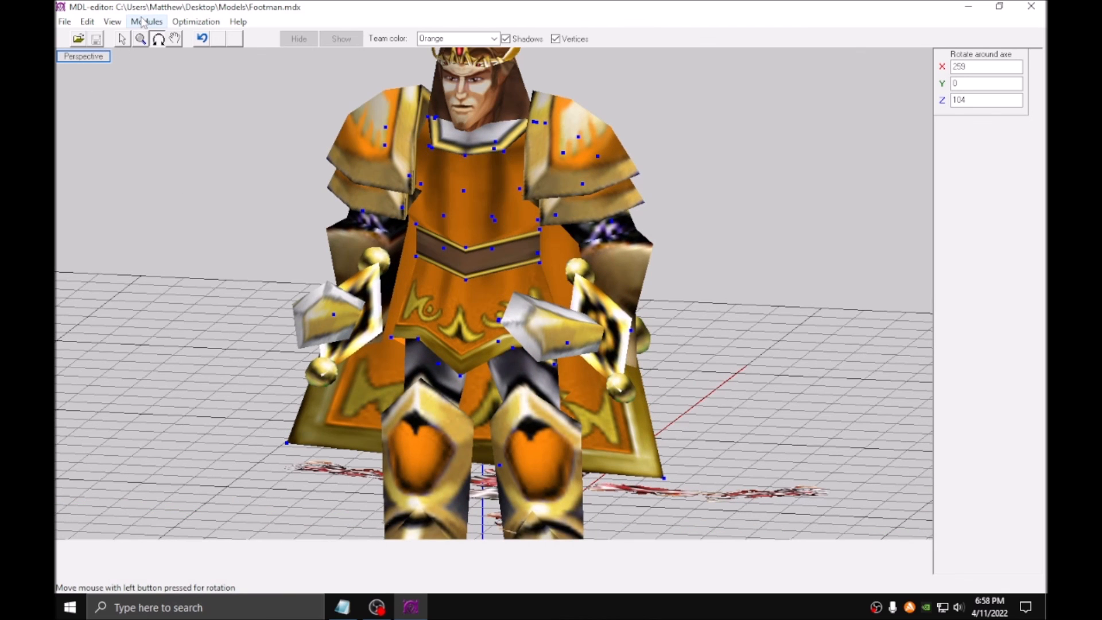
click(146, 21)
click(170, 71)
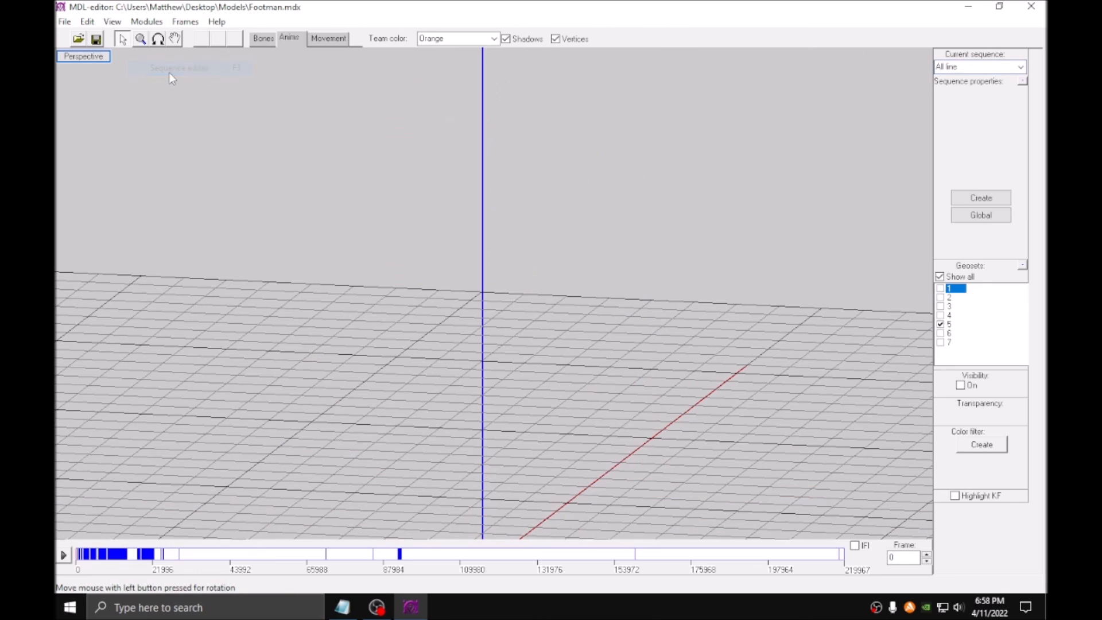
click(263, 41)
drag(340, 143, 376, 191)
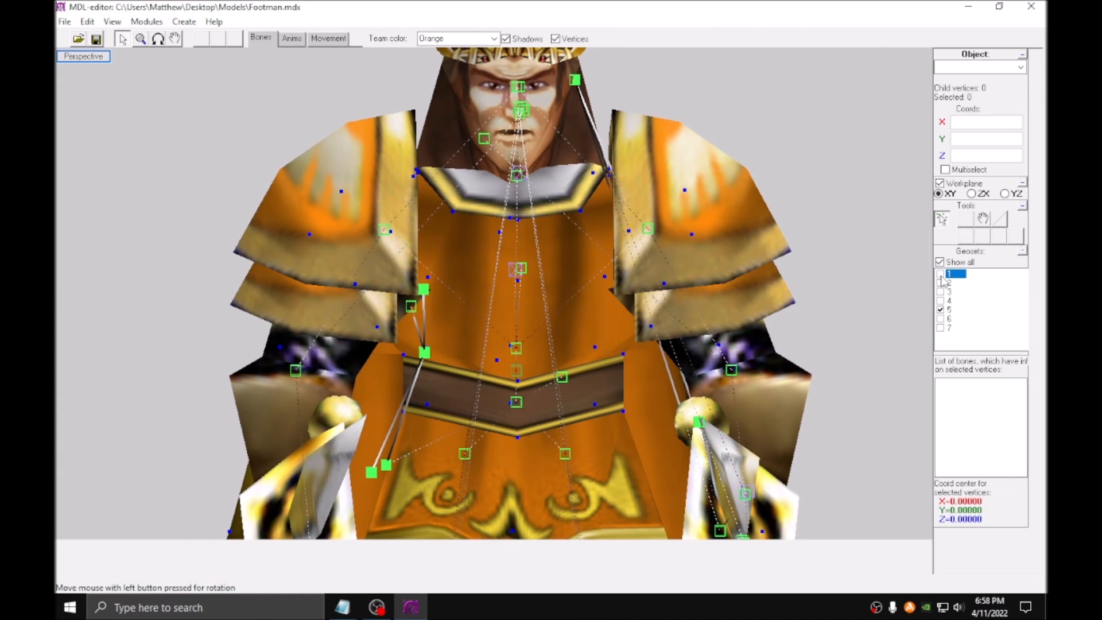
click(941, 277)
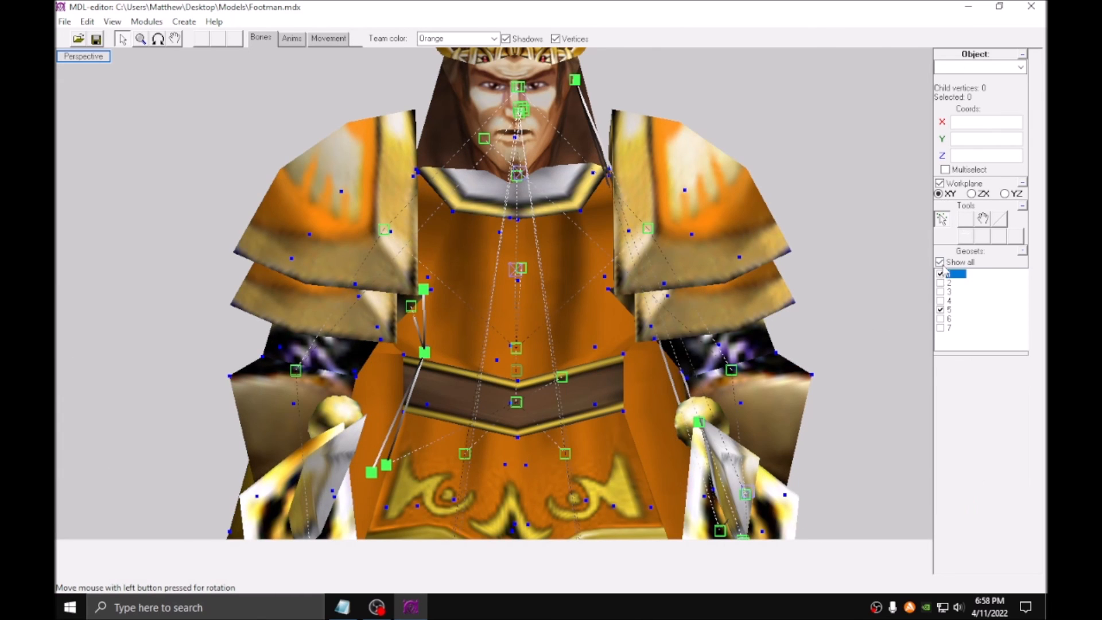
click(942, 263)
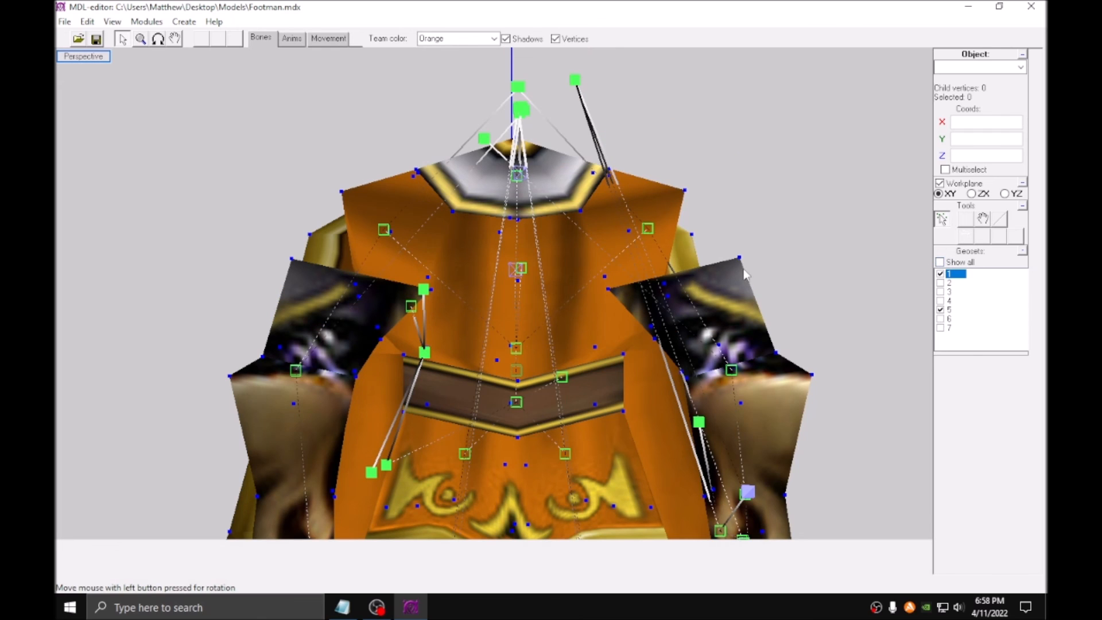
Select three torso vertices and the Mesh26 bone to examine which bones the torso is attached to.
middle_drag(693, 297, 687, 205)
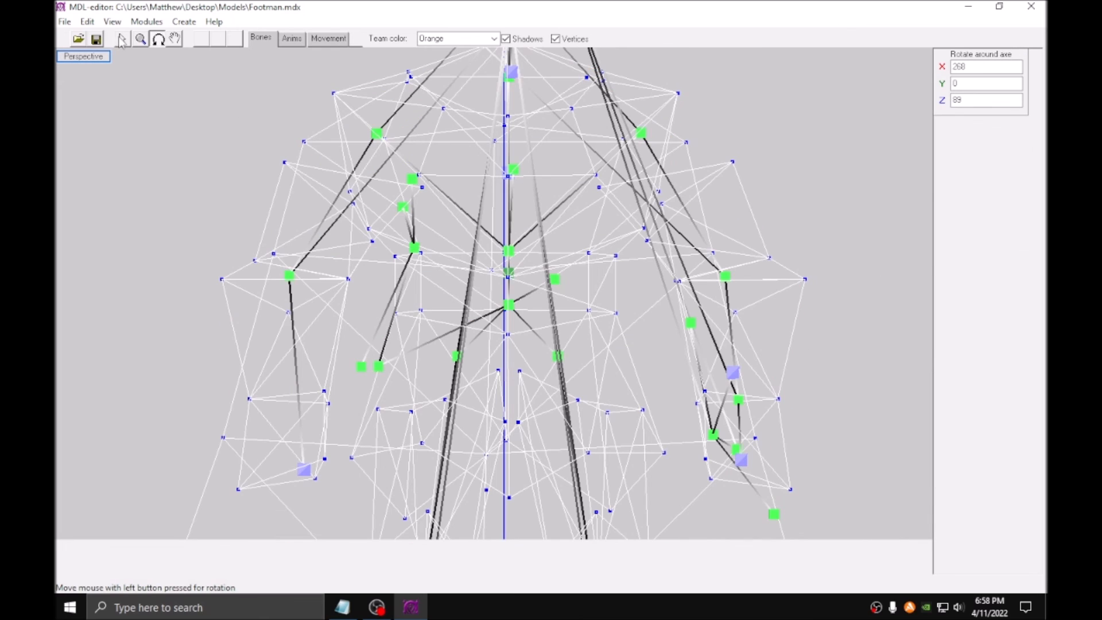
click(122, 40)
drag(387, 240, 624, 352)
middle_drag(621, 277, 640, 347)
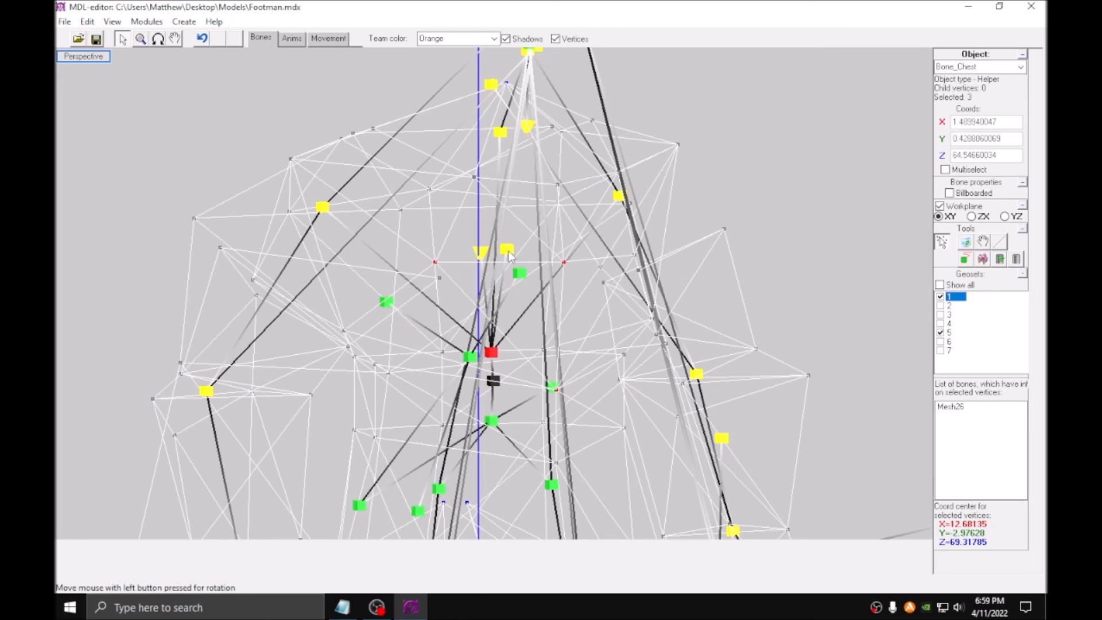
click(508, 250)
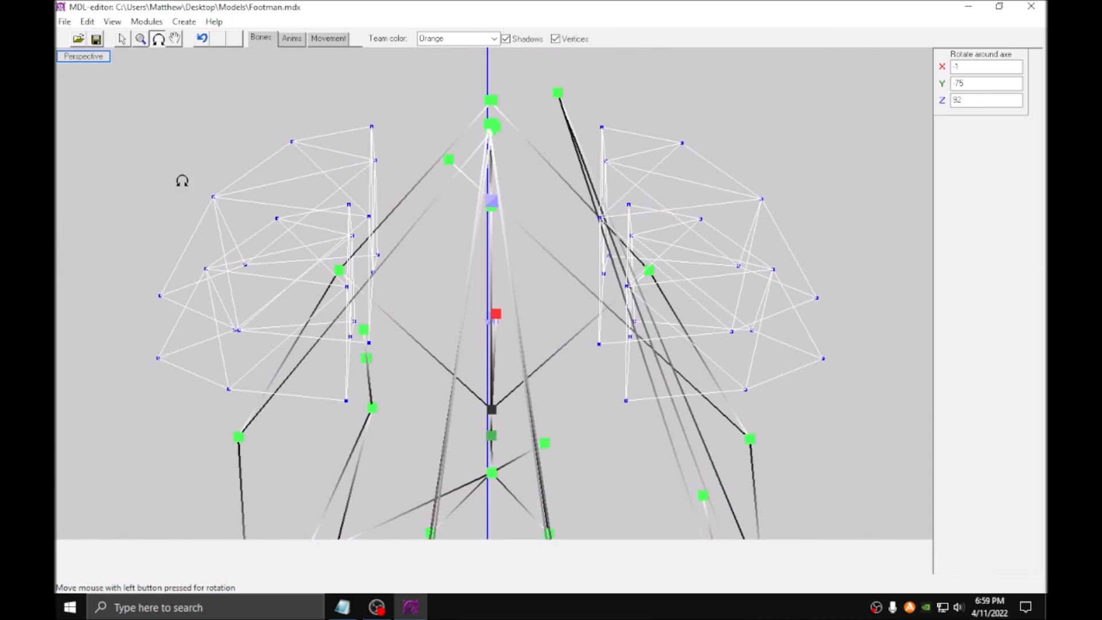
Select the Bone_Arm1_R bone beside the shoulder armour of geoset 2.
click(122, 39)
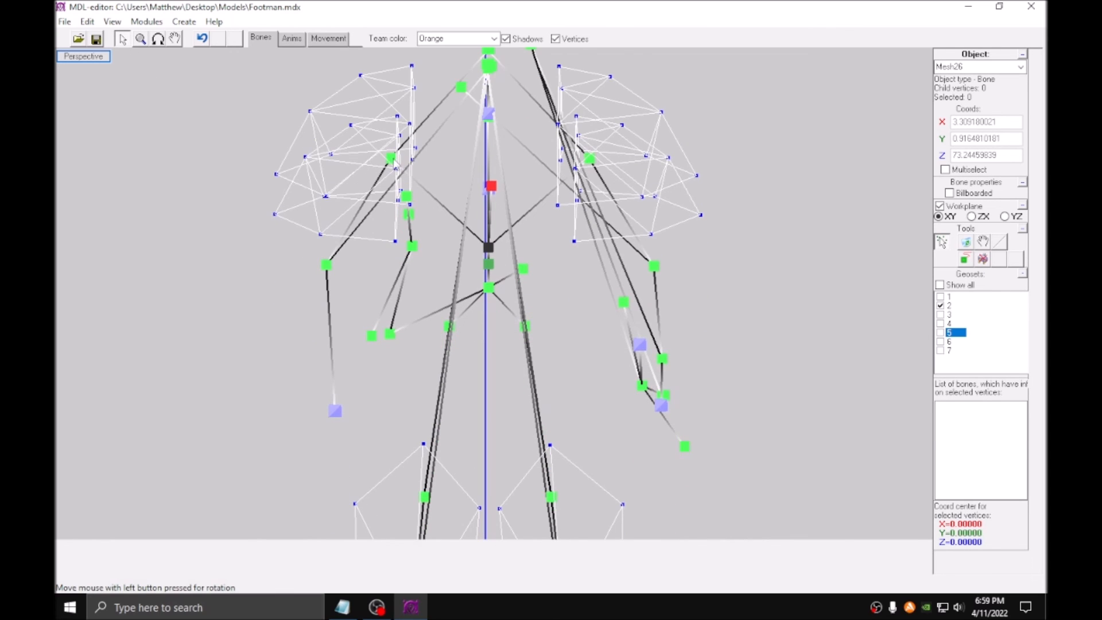
click(393, 159)
middle_drag(403, 184, 410, 207)
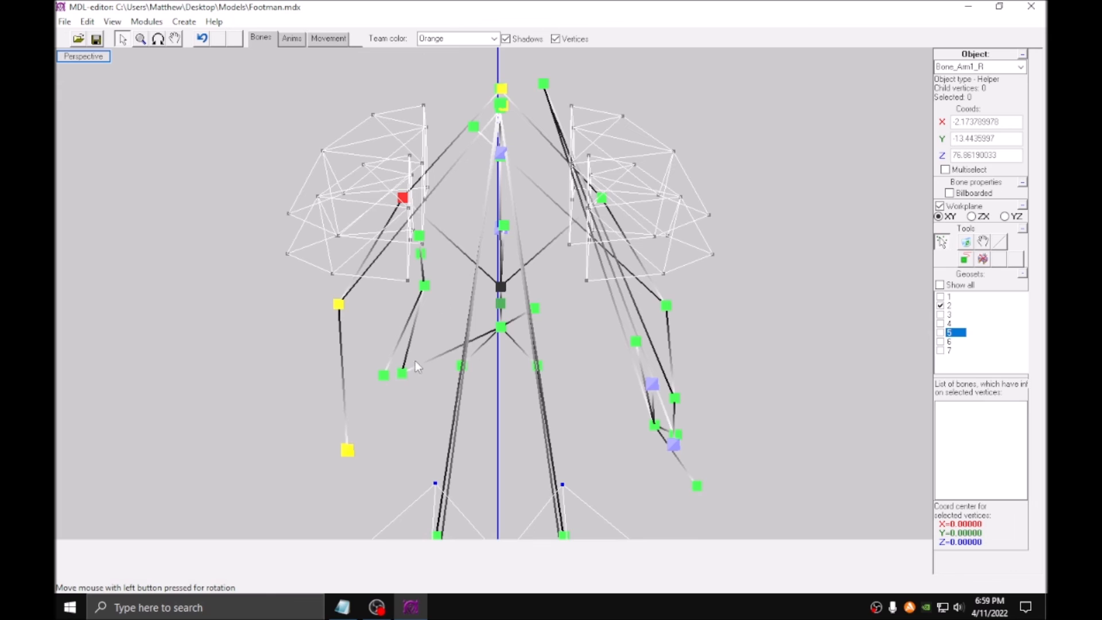
middle_drag(397, 289, 393, 318)
drag(409, 285, 467, 267)
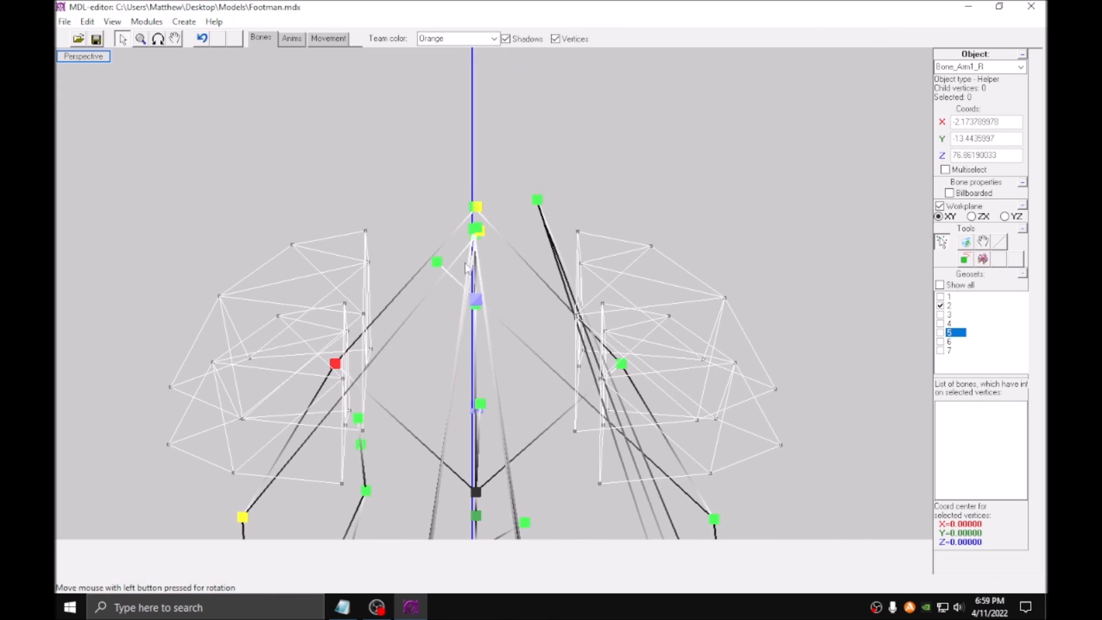
drag(528, 217, 492, 209)
scroll(460, 227, down, 3)
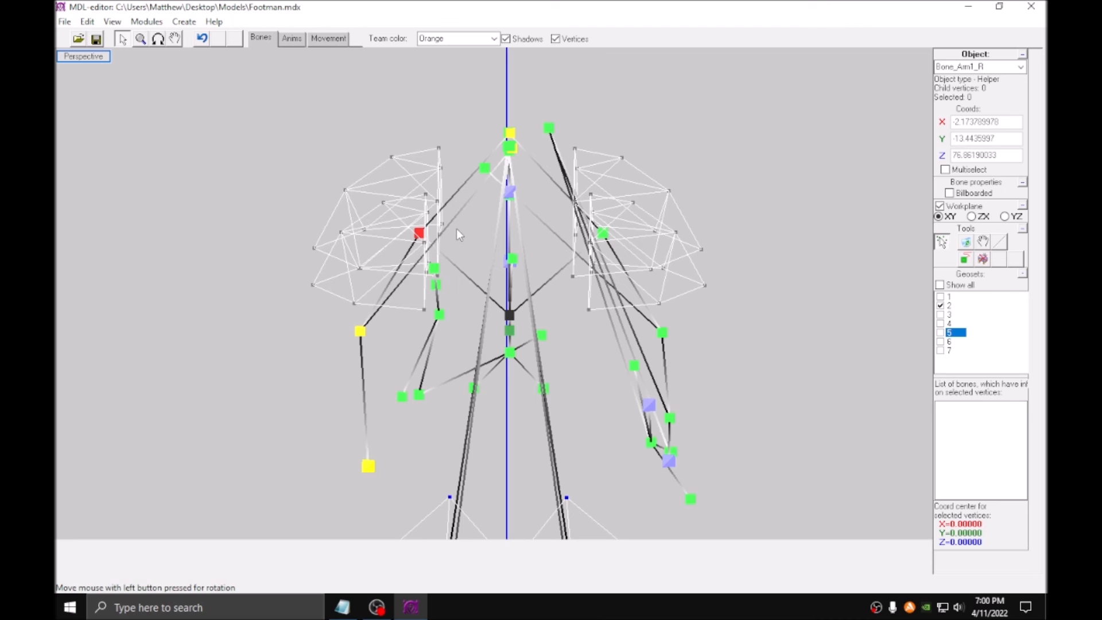
Move the Mesh27 bone beside the Bone_Arm1_R helper inside the right shoulder pad, to about Y -18.49 and Z 77.34.
scroll(453, 226, up, 5)
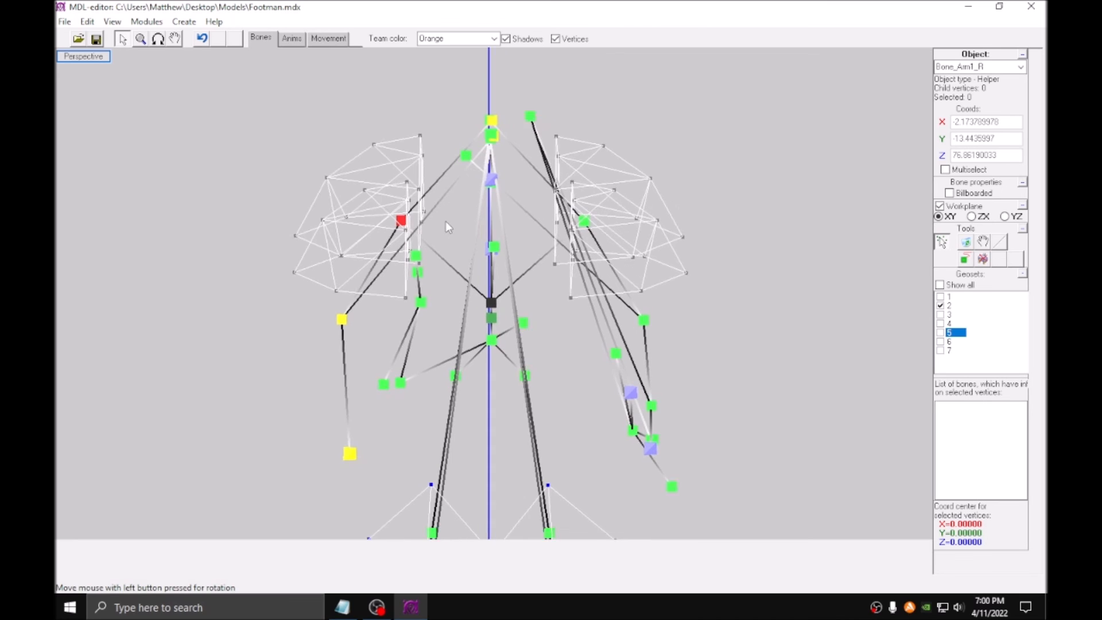
click(499, 122)
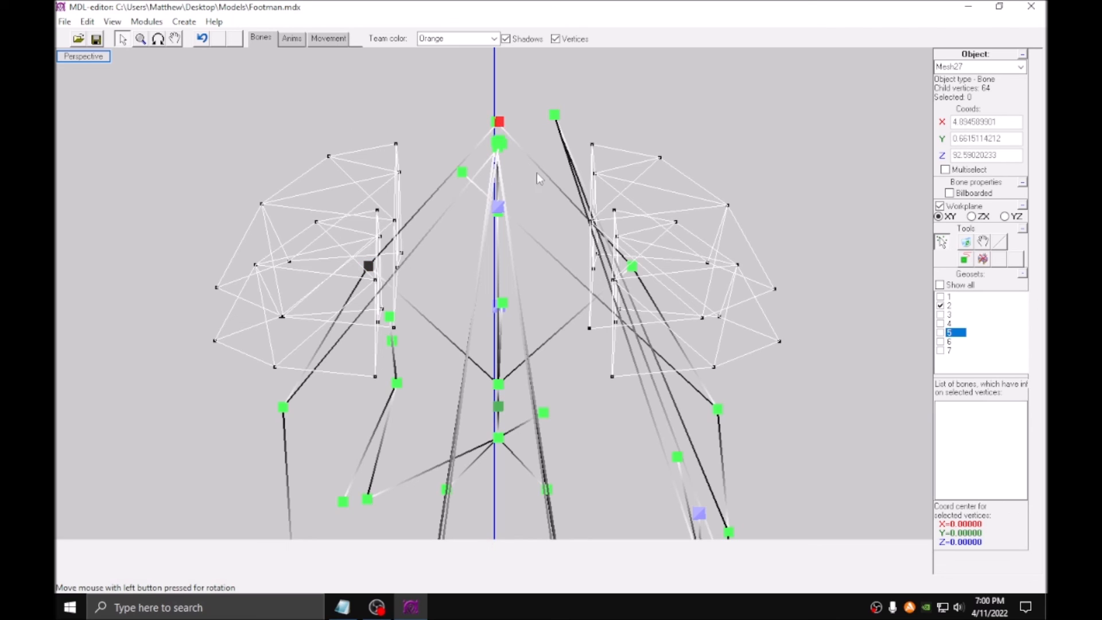
click(983, 242)
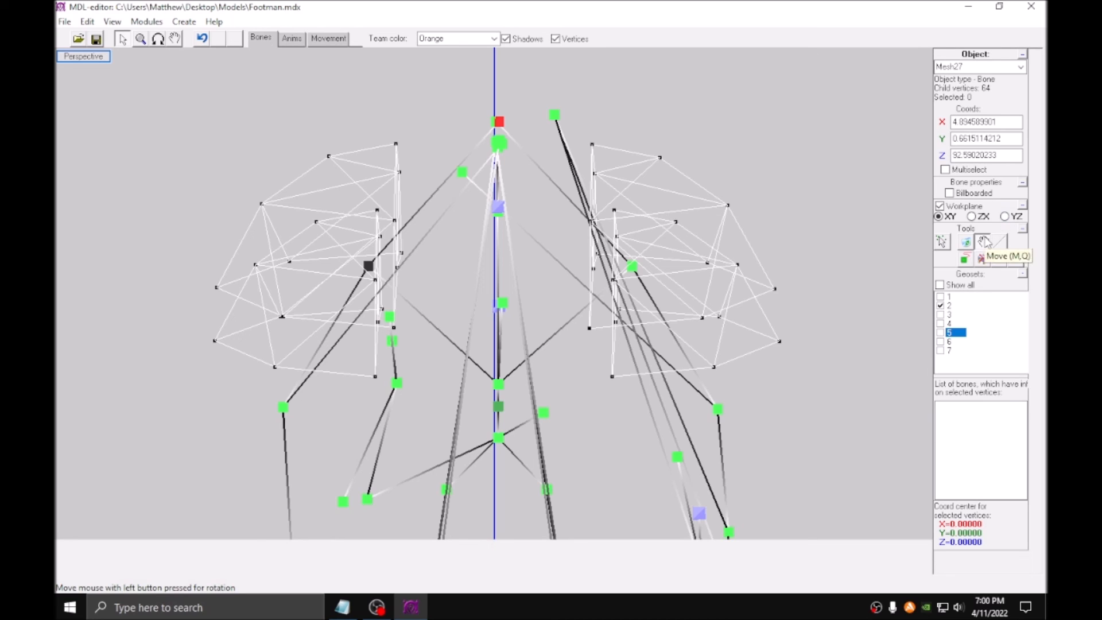
click(1005, 217)
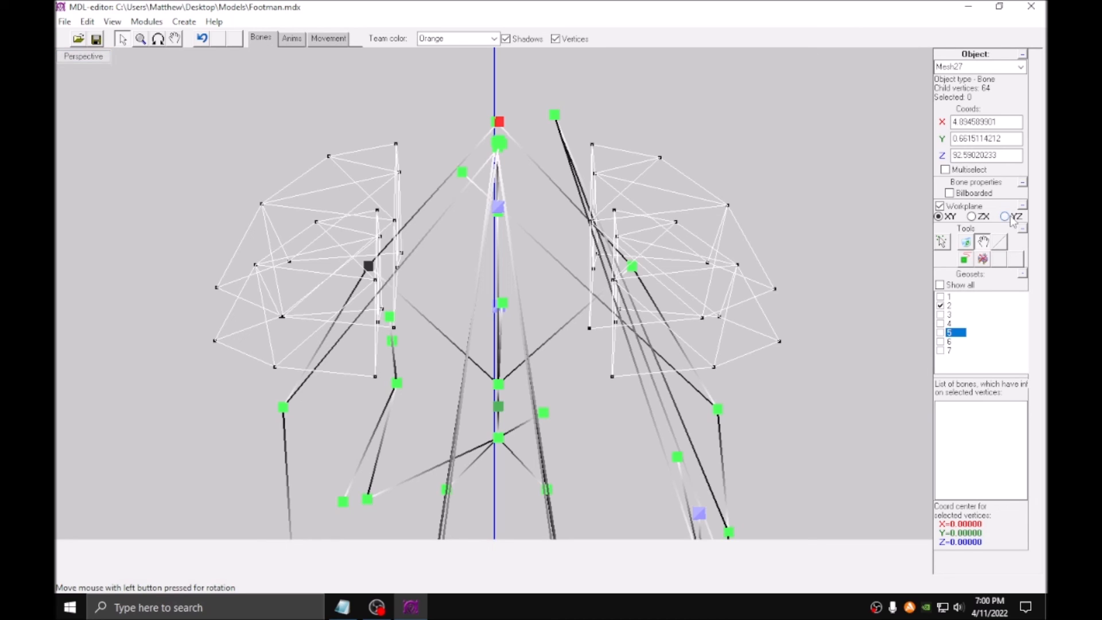
drag(764, 265, 661, 319)
click(975, 217)
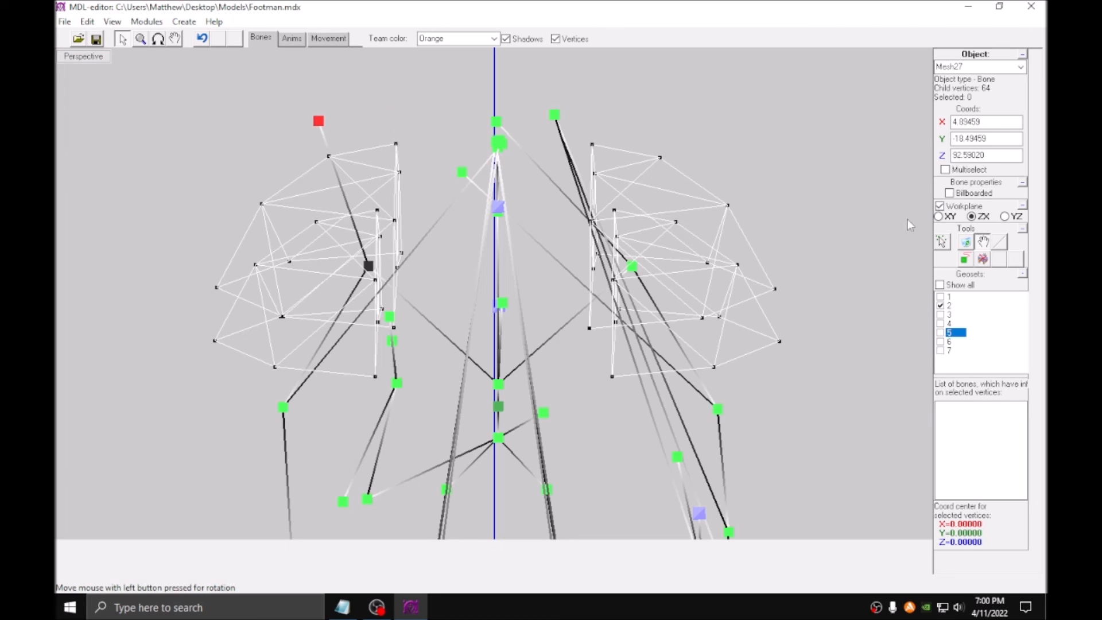
drag(475, 125, 428, 268)
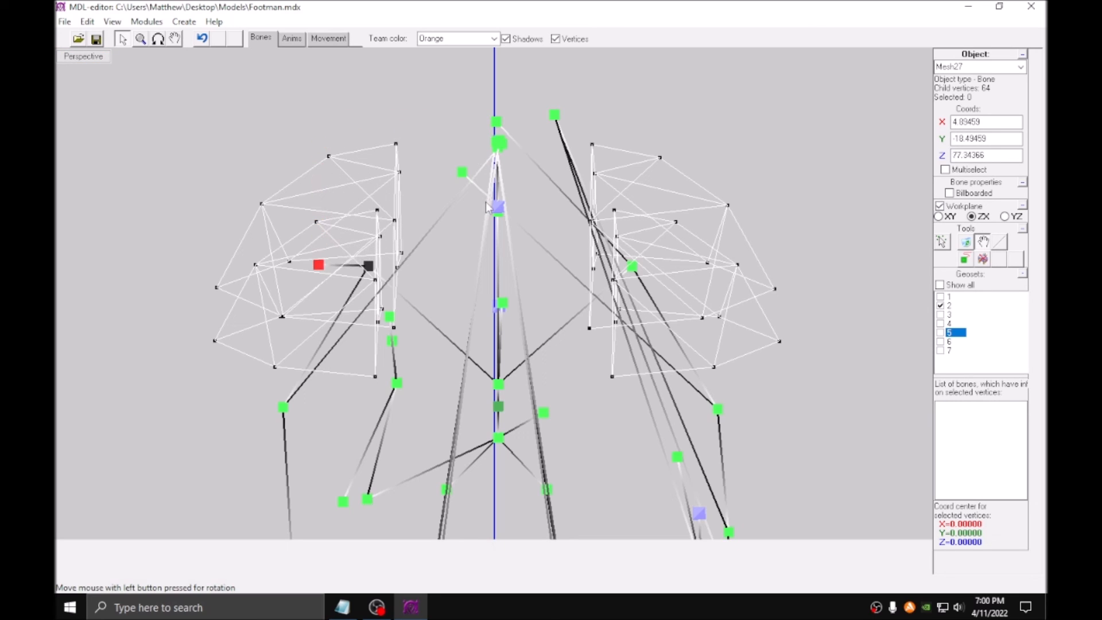
Move the Mesh05 bone beside its parent inside the left shoulder pad, to about Y 19.63 and Z 77.86.
middle_drag(428, 269, 527, 206)
middle_drag(463, 216, 475, 275)
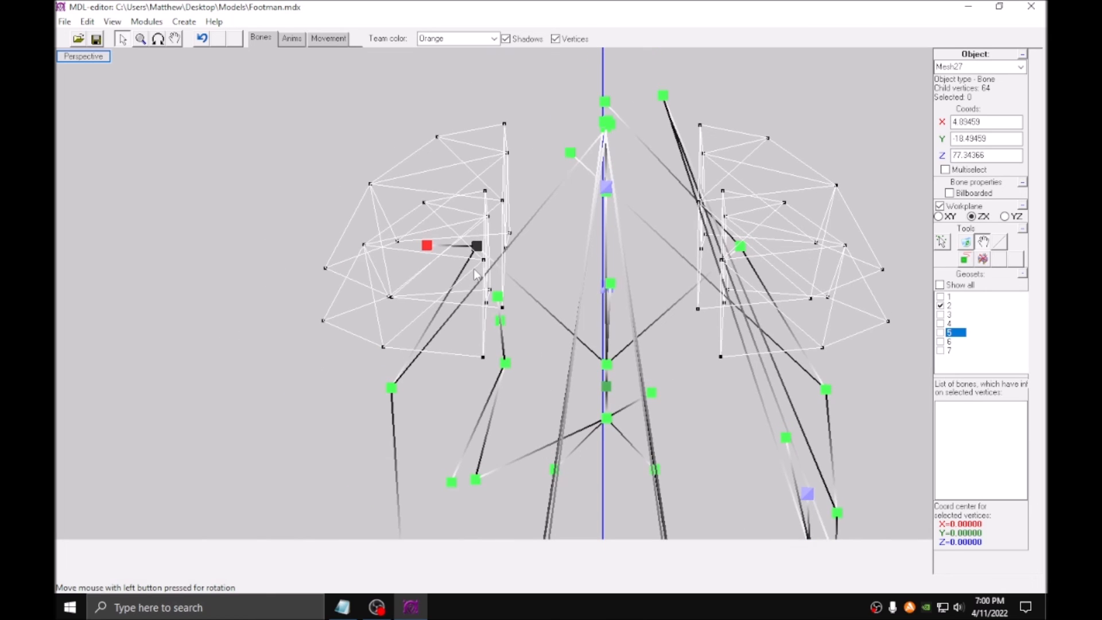
middle_drag(625, 224, 512, 258)
middle_drag(649, 273, 606, 281)
click(941, 242)
click(517, 123)
click(461, 133)
click(982, 240)
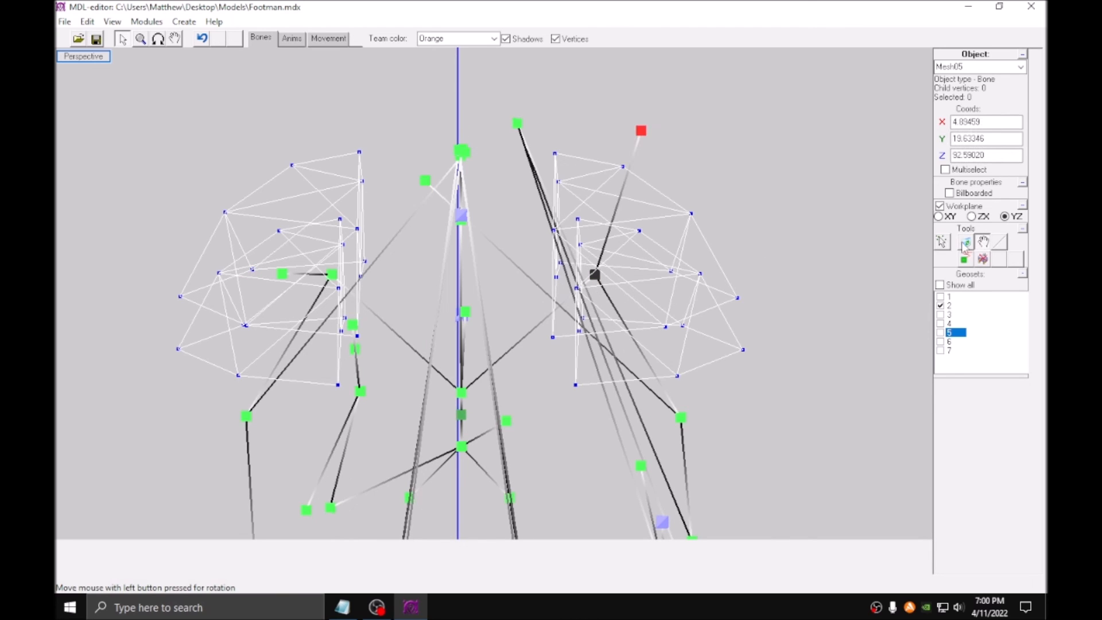
click(977, 217)
drag(770, 228, 764, 296)
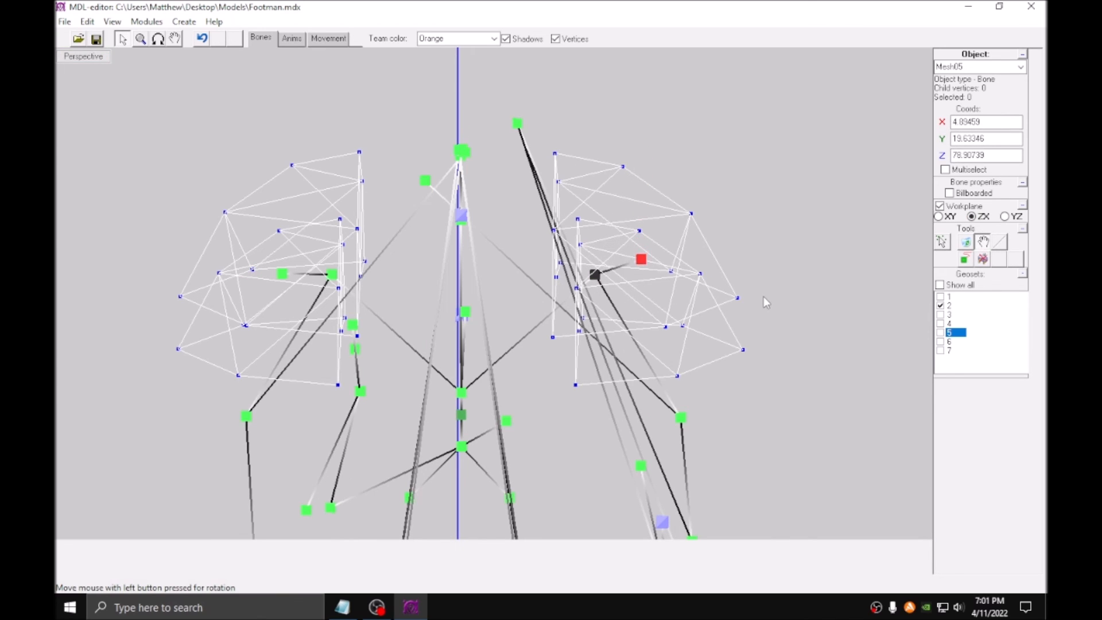
drag(764, 296, 763, 305)
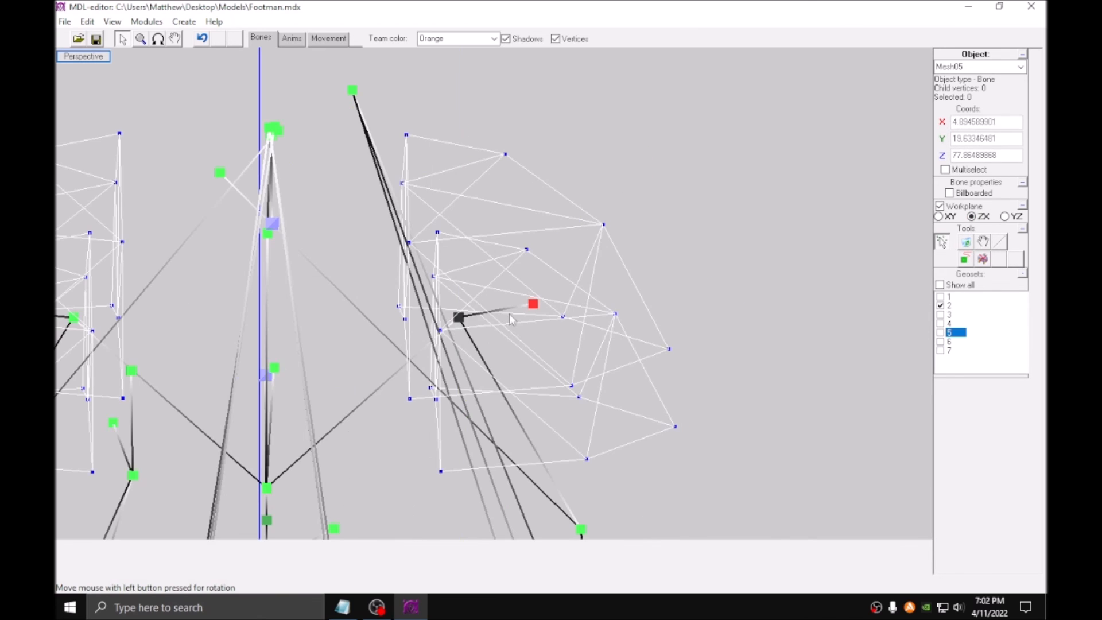
Rebind all vertices of the left shoulder pad in geoset 2 from Mesh27 to the Mesh05 bone.
drag(347, 99, 757, 522)
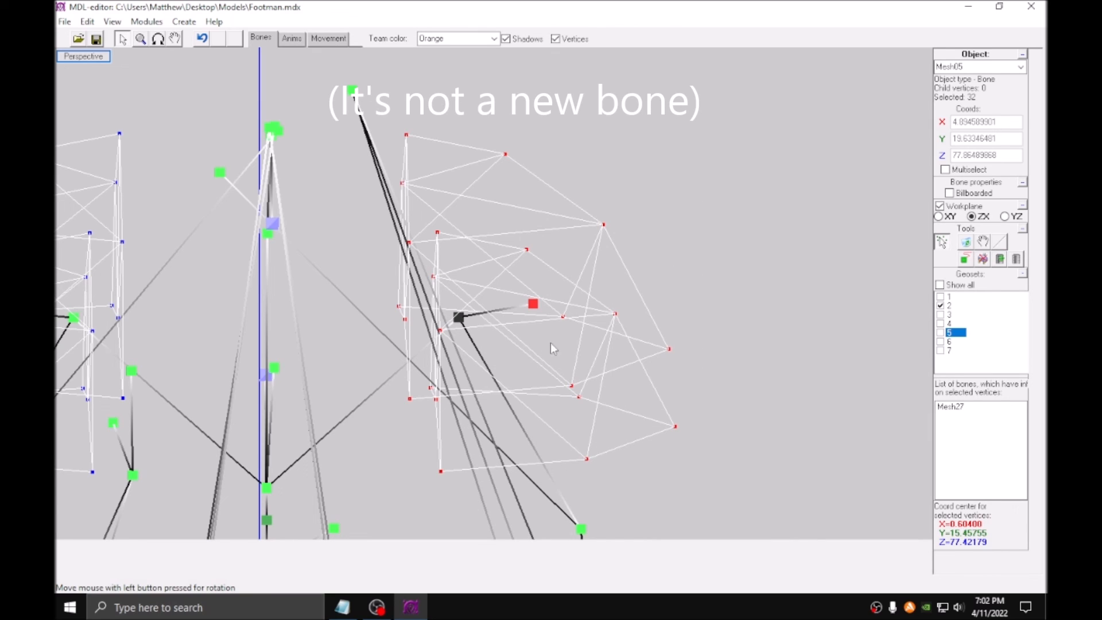
click(1017, 259)
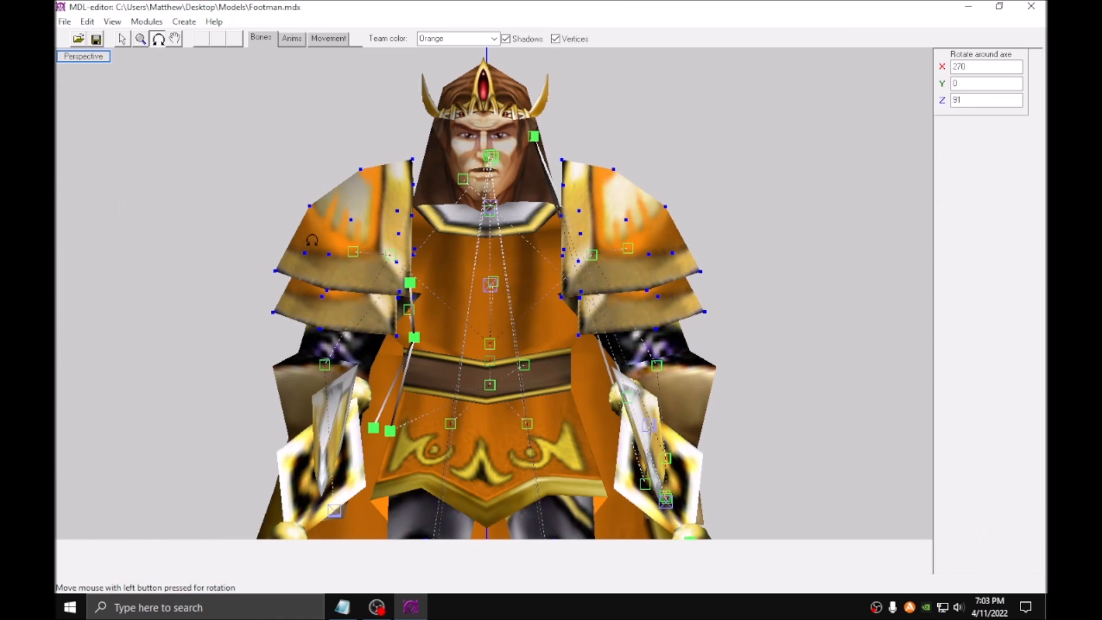
drag(313, 240, 483, 235)
click(123, 40)
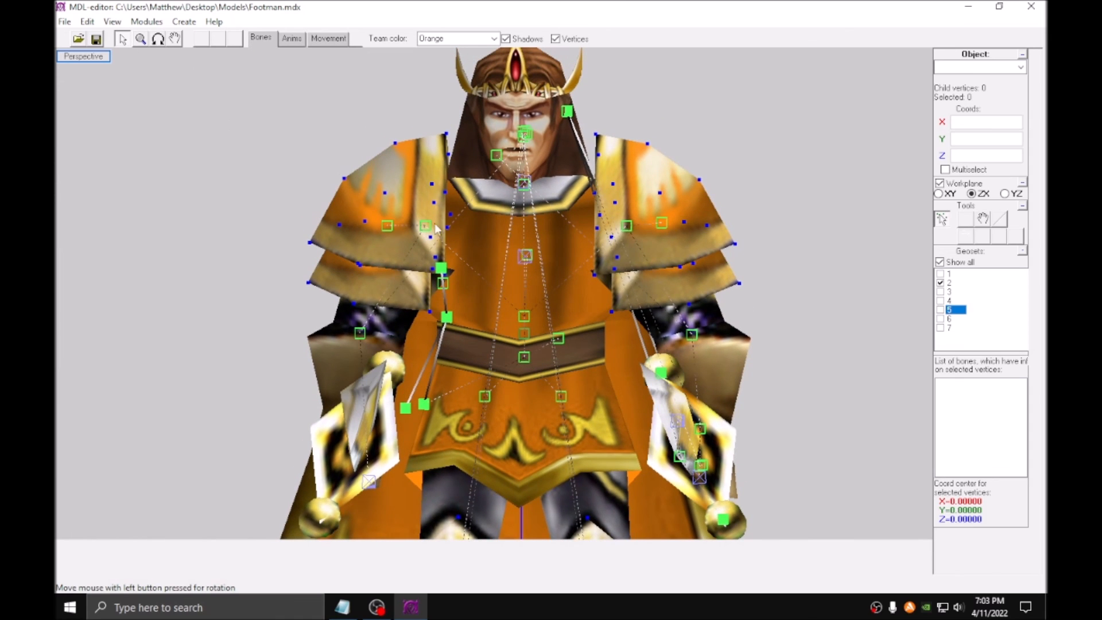
Show geoset 1 and rebind the collar and upper arm edge vertices to the Chest Main bone.
middle_drag(423, 256, 438, 150)
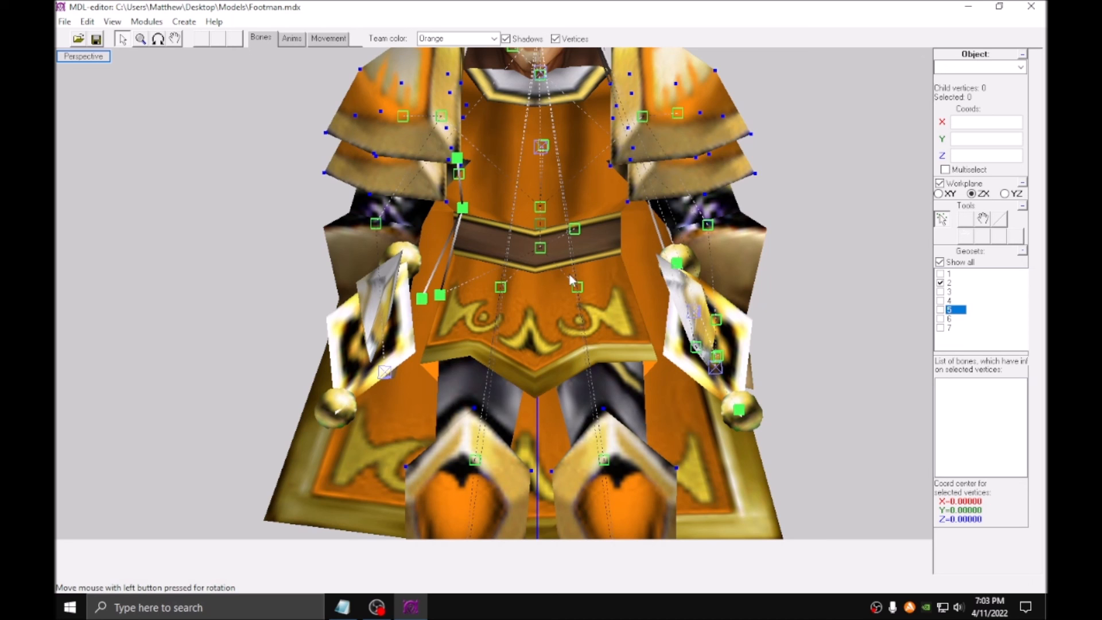
middle_drag(539, 149, 545, 267)
scroll(562, 237, up, 3)
scroll(545, 268, up, 3)
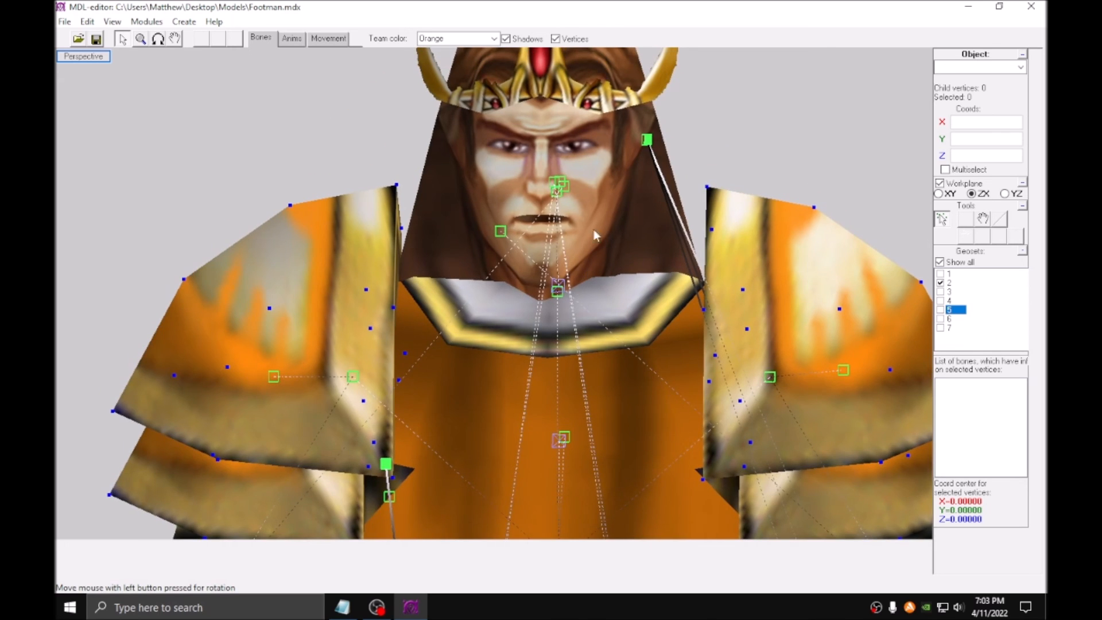
click(944, 282)
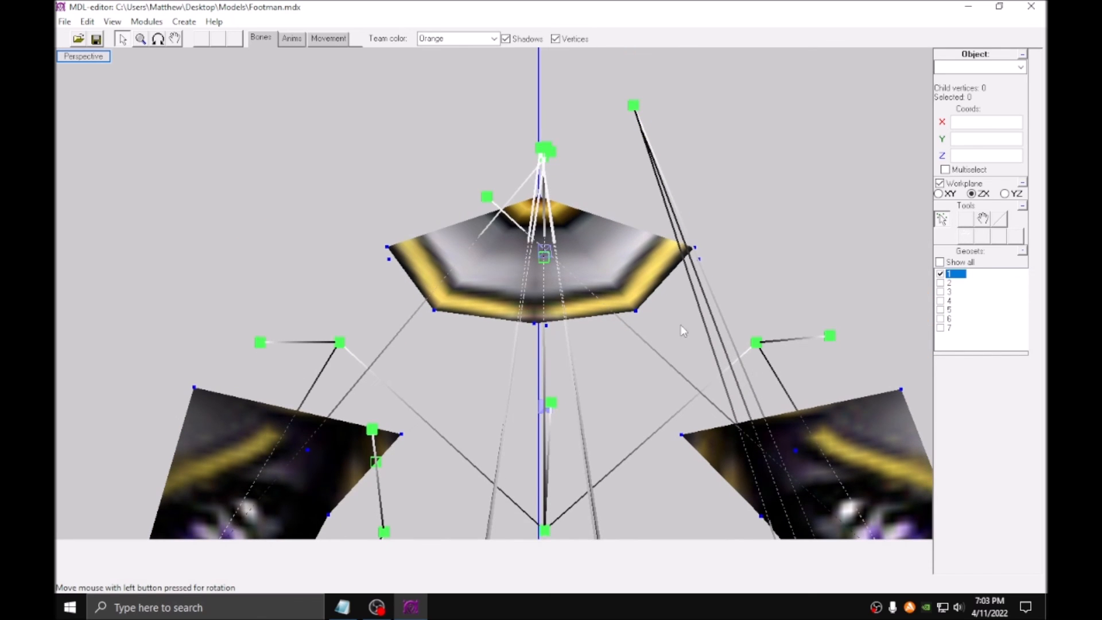
drag(754, 363, 252, 116)
click(551, 403)
middle_drag(551, 403, 538, 298)
click(1017, 263)
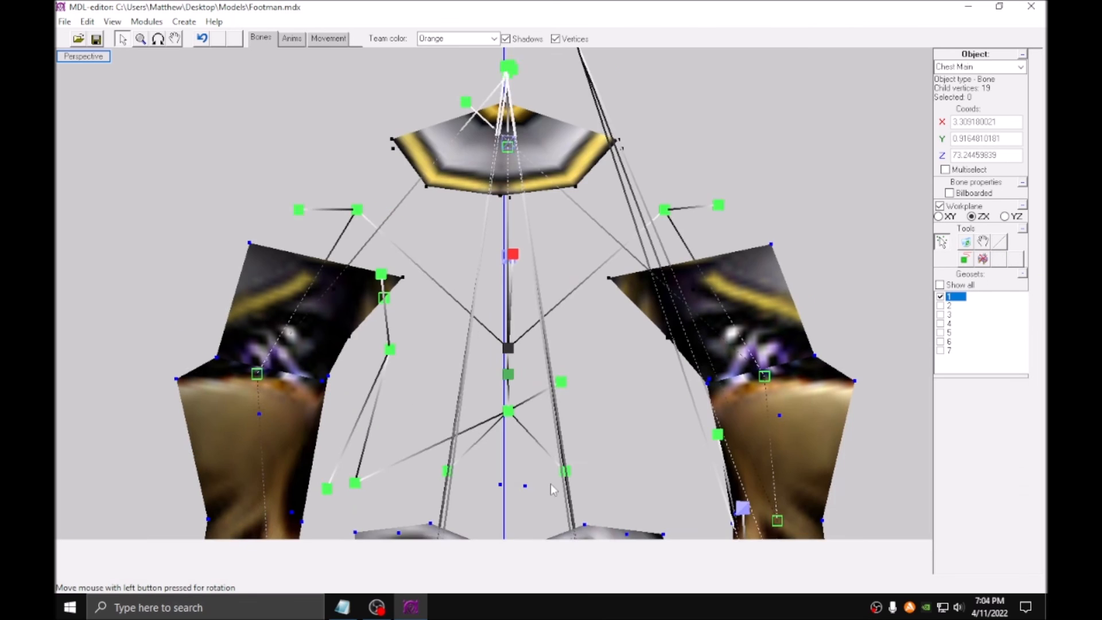
Move the Mesh11 bone down beside the left hip joint and Mesh24 beside the right one, to about Z 53.88 and 53.50.
middle_drag(550, 484, 528, 470)
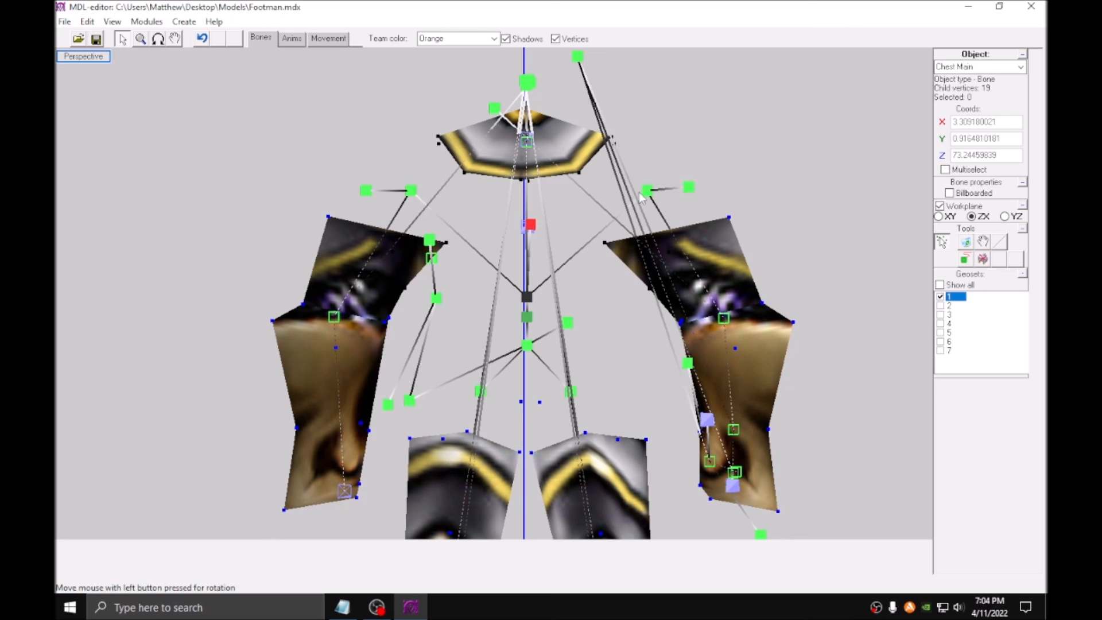
click(527, 83)
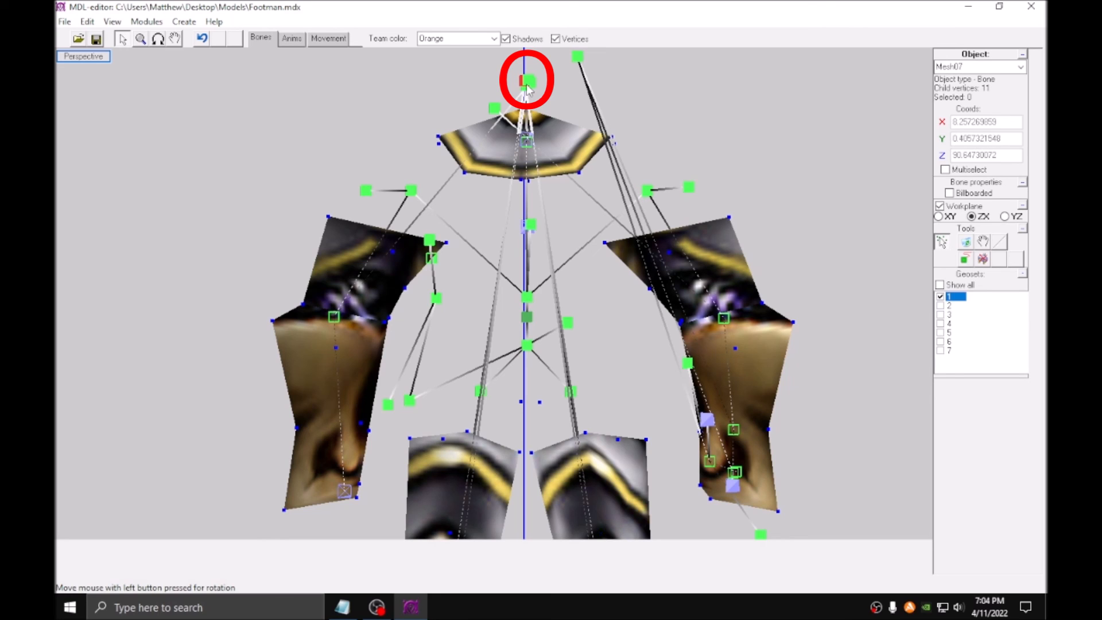
click(528, 85)
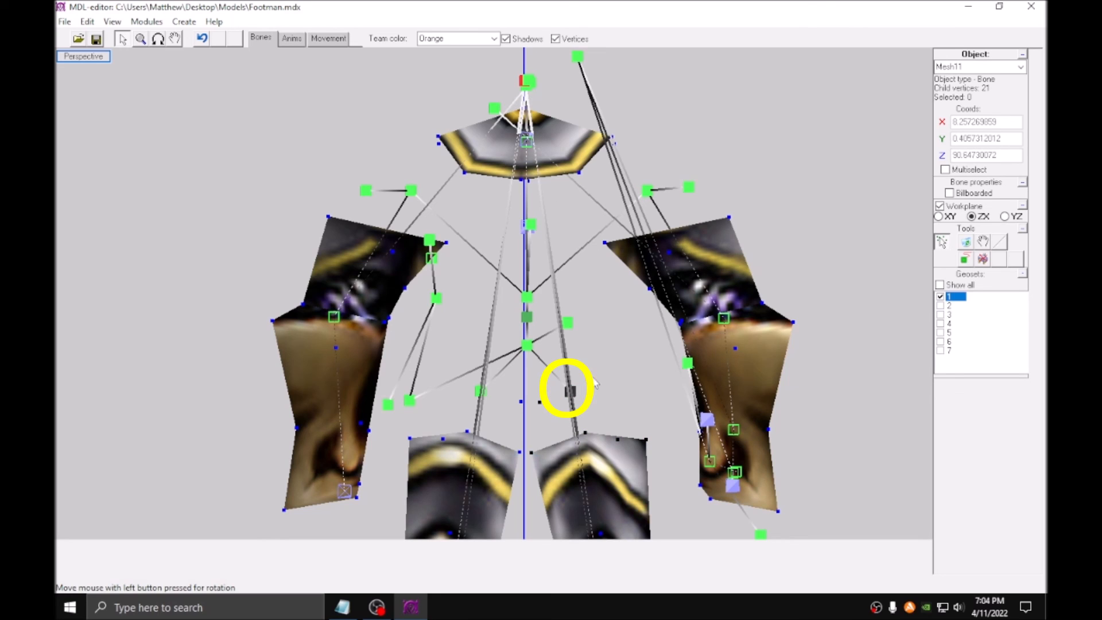
click(981, 240)
drag(490, 87, 502, 267)
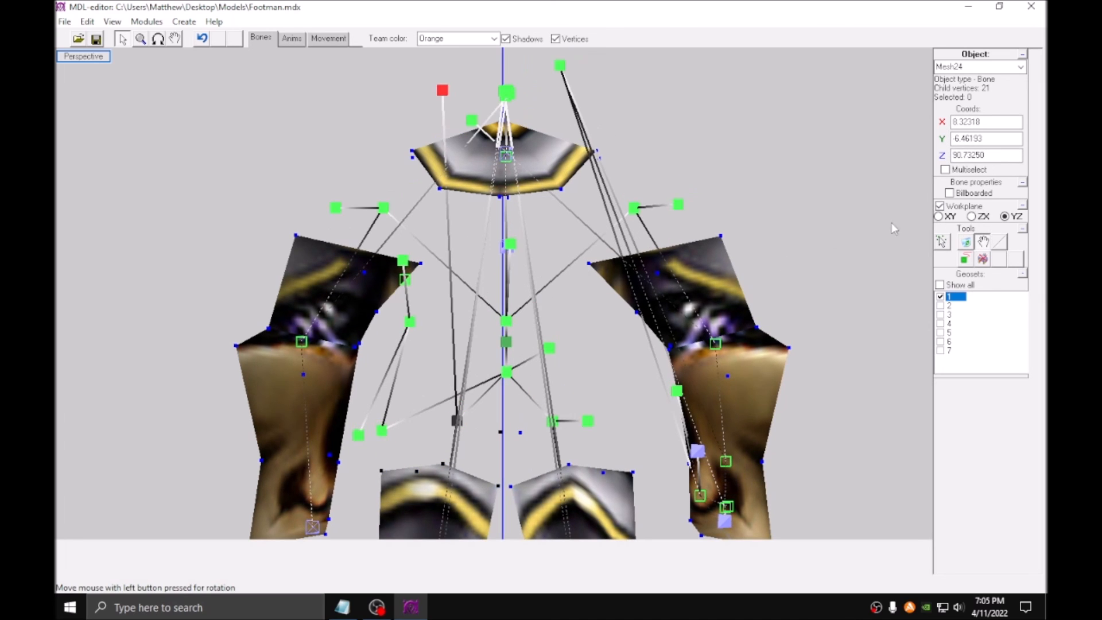
click(971, 217)
drag(672, 182, 659, 366)
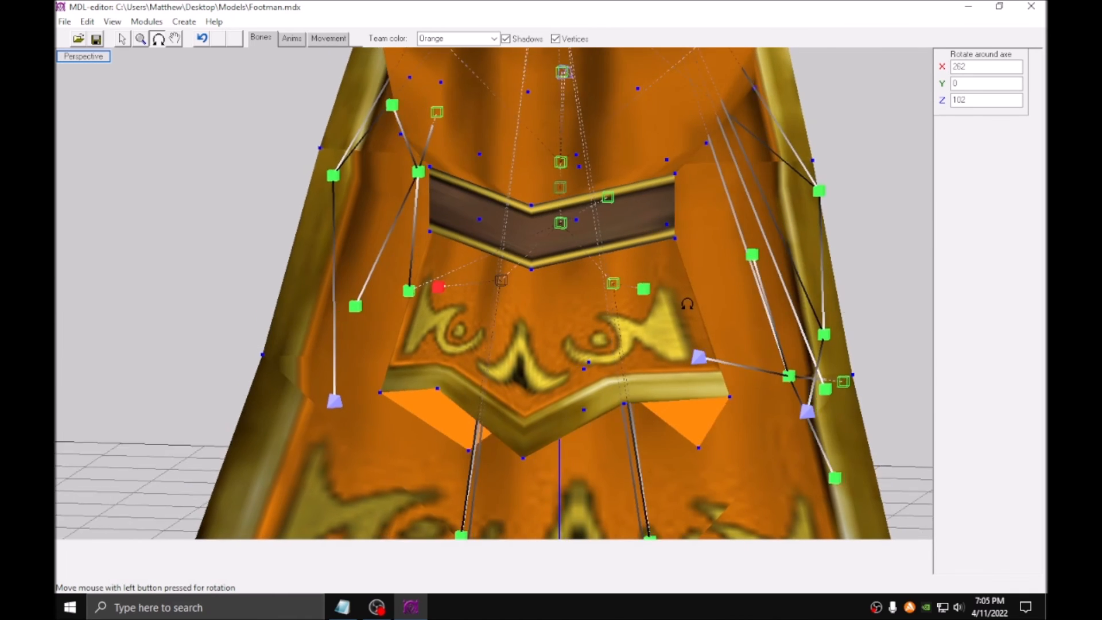
Rebind the right and centre hem vertices of the front skirt in geoset 5 to the Mesh24 bone.
drag(631, 276, 695, 299)
click(123, 39)
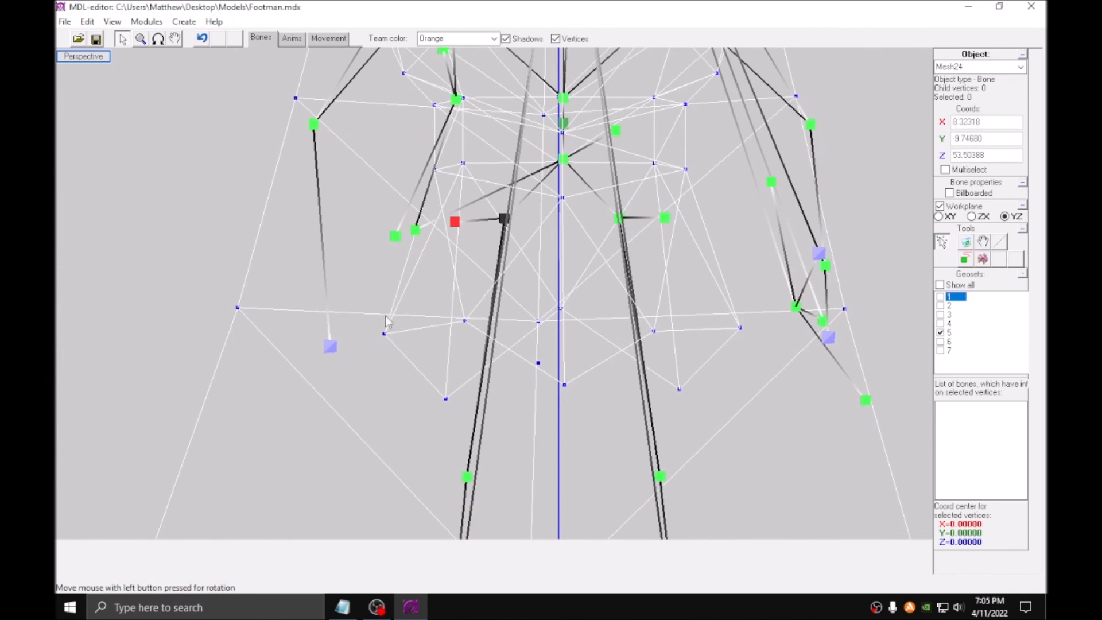
drag(377, 276, 489, 431)
drag(563, 281, 595, 463)
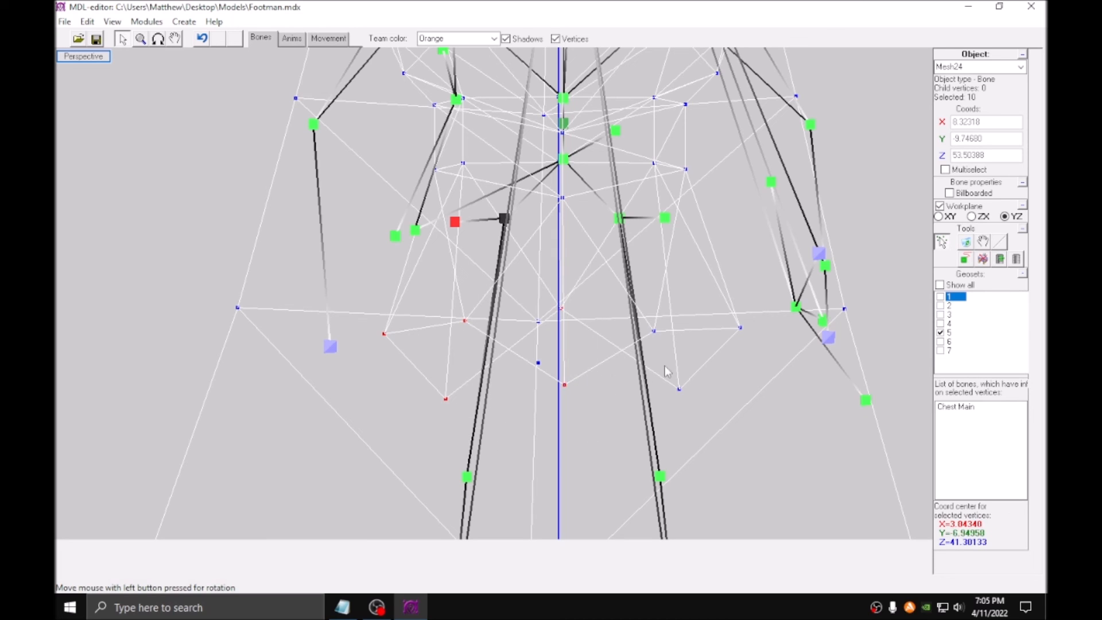
click(1018, 259)
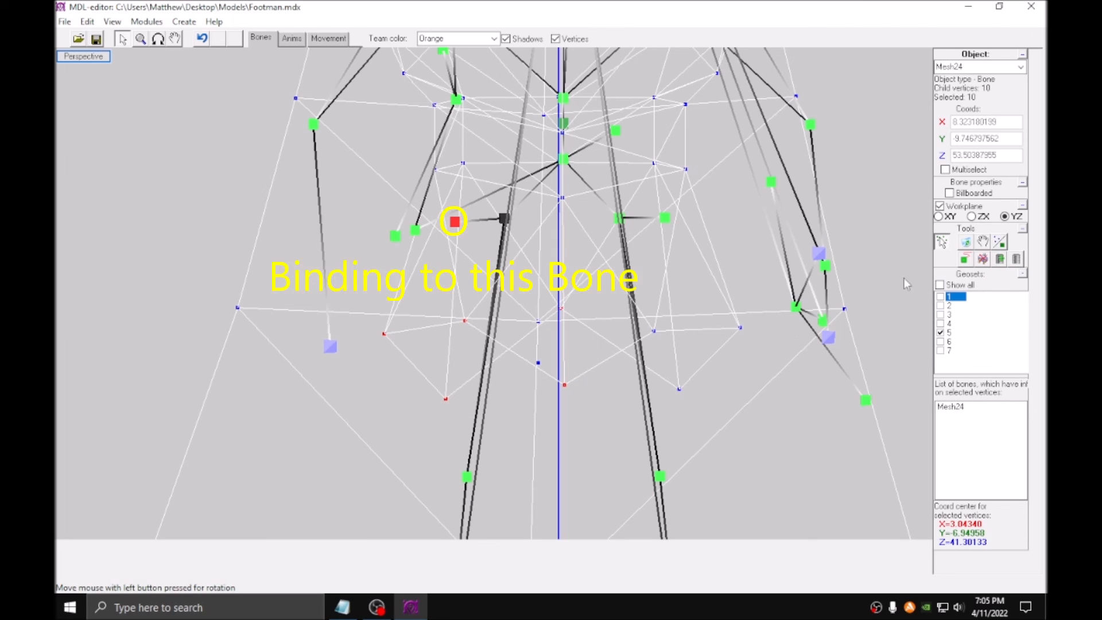
Rebind the left hem vertices of the front skirt to the Mesh11 bone.
click(664, 218)
drag(637, 275, 775, 433)
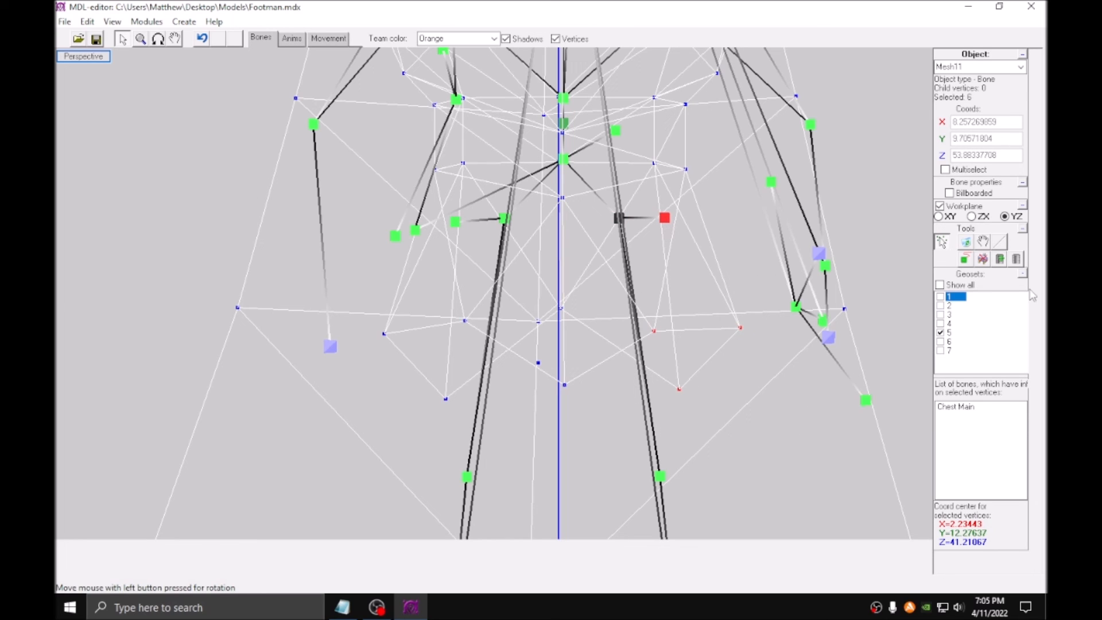
click(1000, 241)
Attach the four centre hem vertices to Mesh11 in addition to Mesh24, and check the bones bound to them.
middle_drag(705, 353, 663, 343)
drag(517, 264, 534, 461)
scroll(539, 398, up, 2)
middle_drag(539, 398, 528, 415)
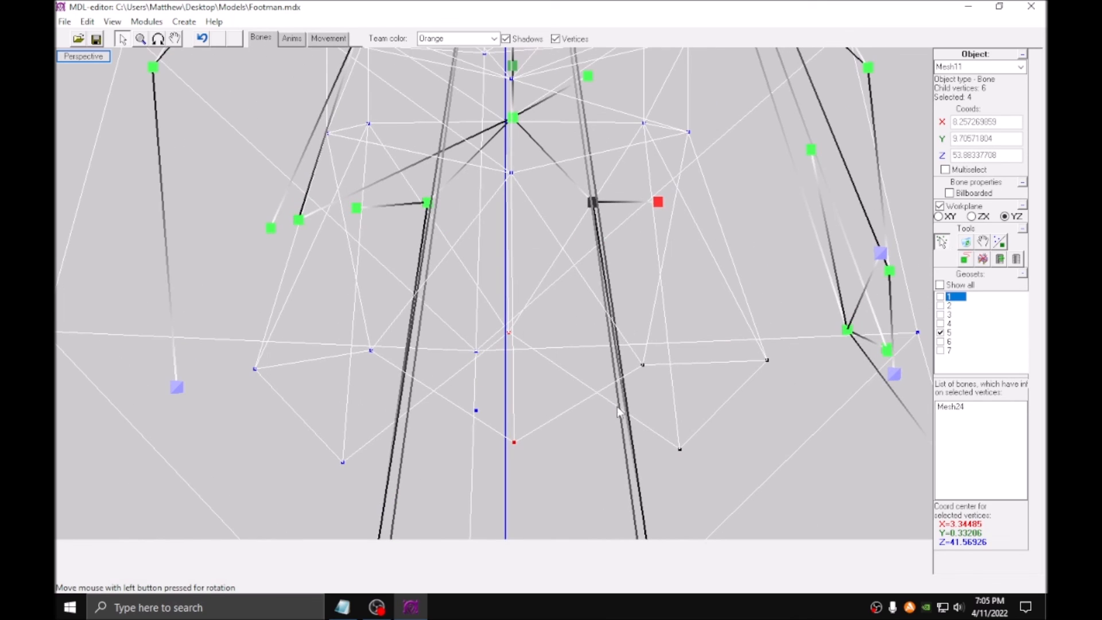
click(1000, 260)
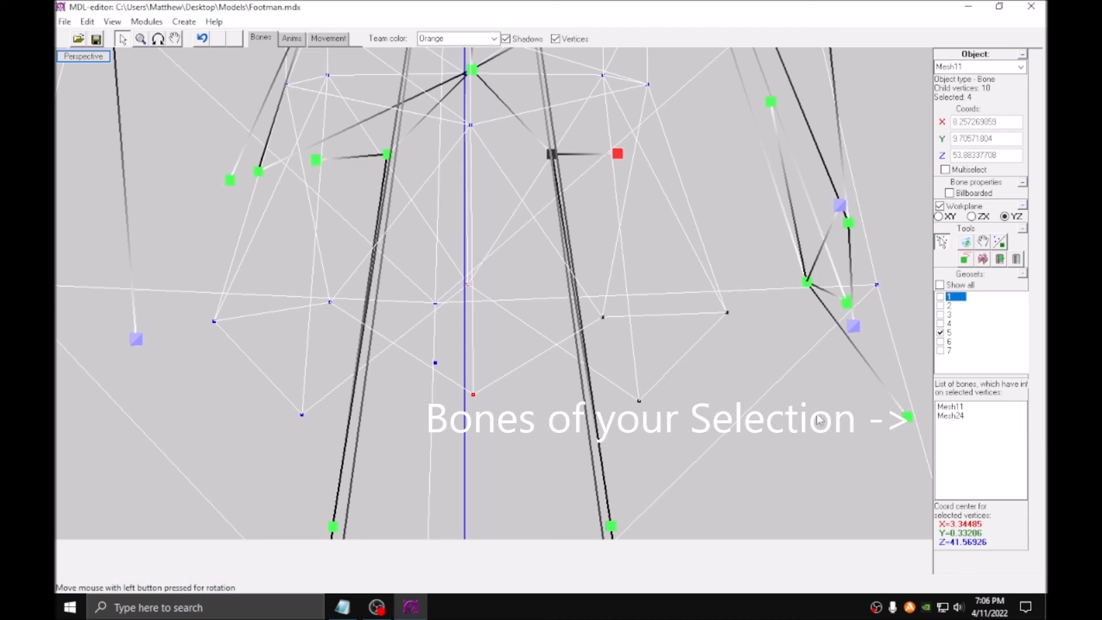
click(960, 415)
click(963, 410)
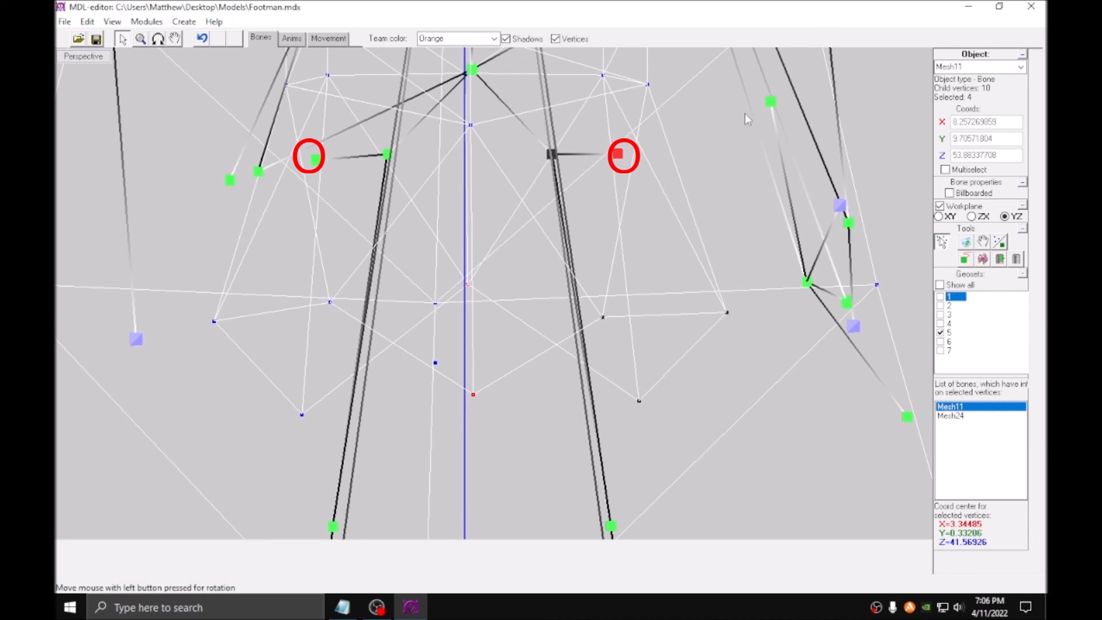
drag(508, 211, 552, 312)
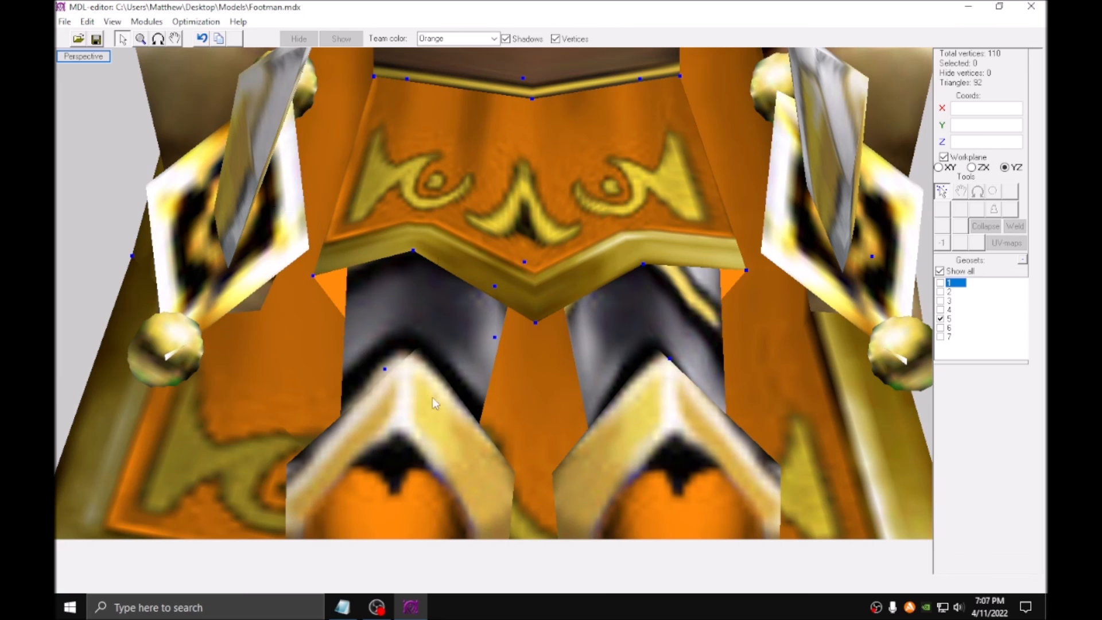
Select the front skirt's 16 lower hem vertices, flatten them by scaling in the ZX plane, and move them slightly lower.
drag(273, 205, 444, 443)
shift+drag(590, 231, 748, 398)
key(F3)
shift+drag(507, 226, 535, 270)
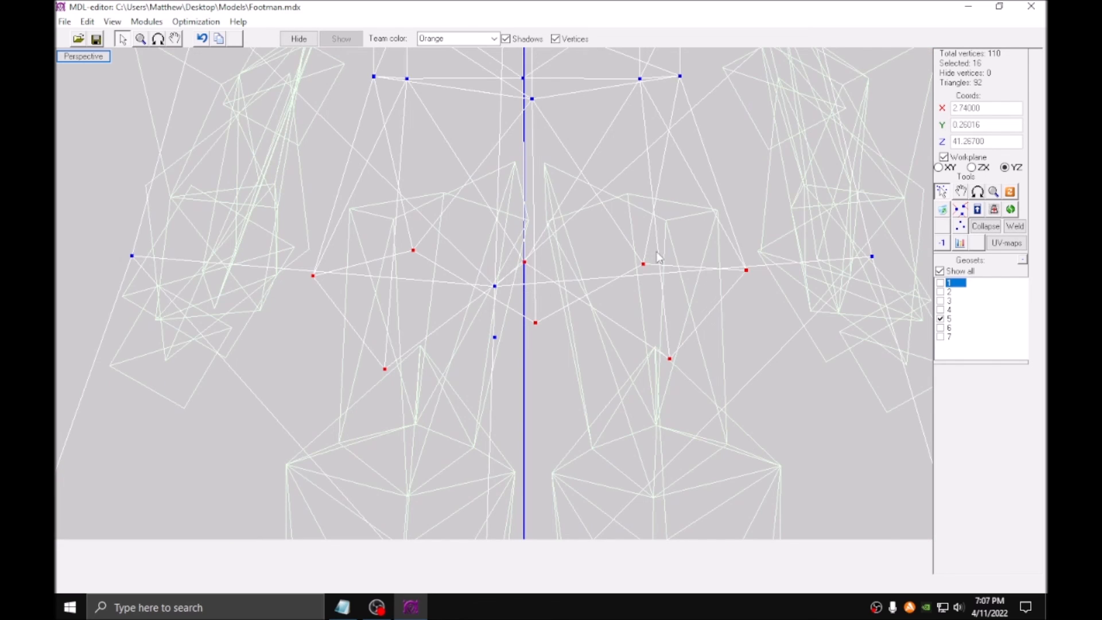
key(F3)
middle_drag(633, 251, 631, 294)
key(s)
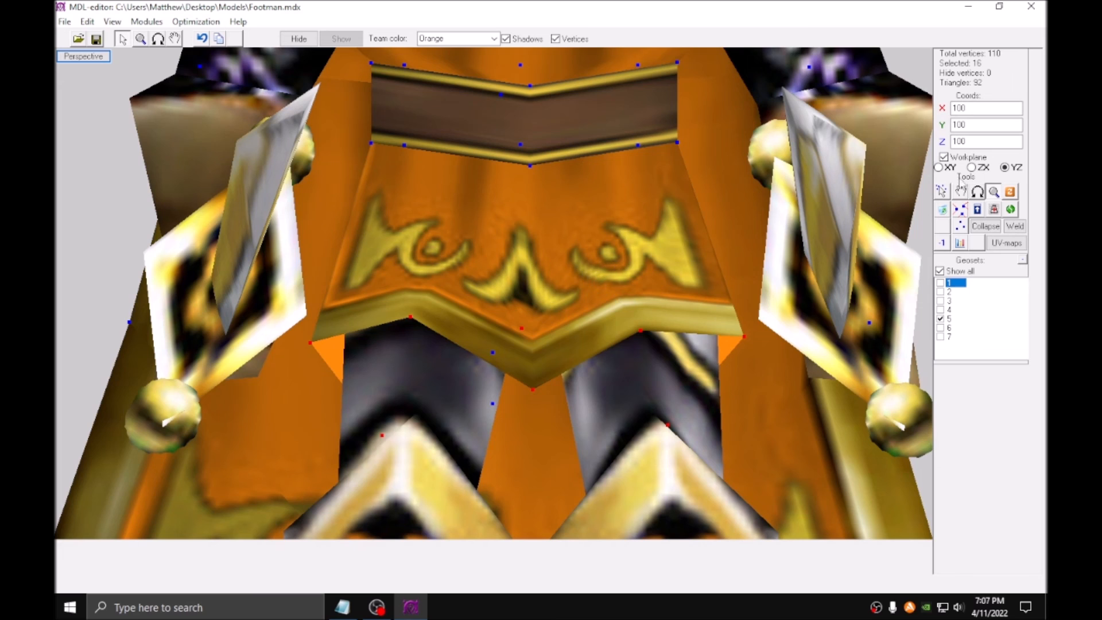
click(971, 167)
drag(760, 142, 670, 240)
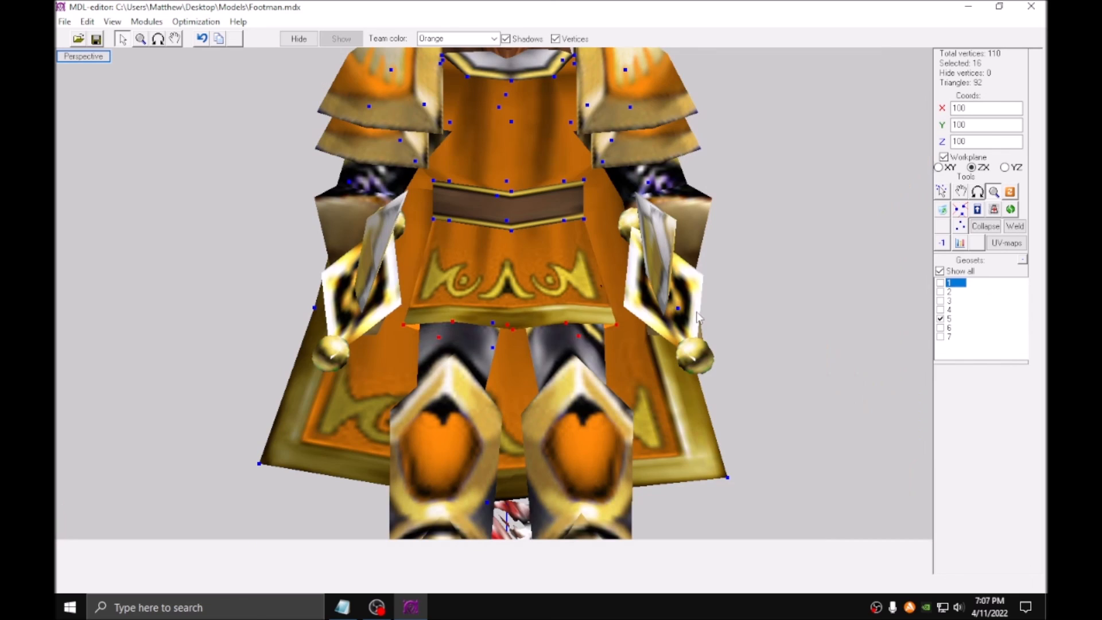
drag(691, 326, 700, 319)
click(960, 196)
drag(763, 253, 758, 267)
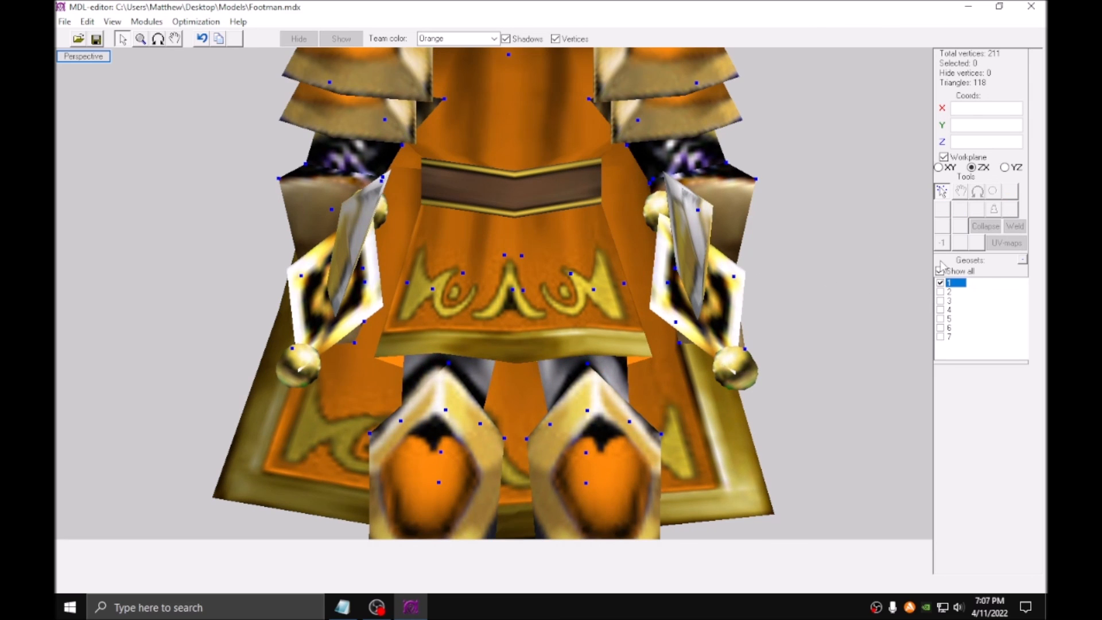
Show only geoset 1 and select the six inner vertices at the tops of the legs.
click(940, 270)
key(r)
mouse_move(661, 319)
mouse_down()
mouse_move(642, 342)
mouse_move(657, 339)
mouse_up()
scroll(656, 338, up, 3)
drag(131, 64, 132, 58)
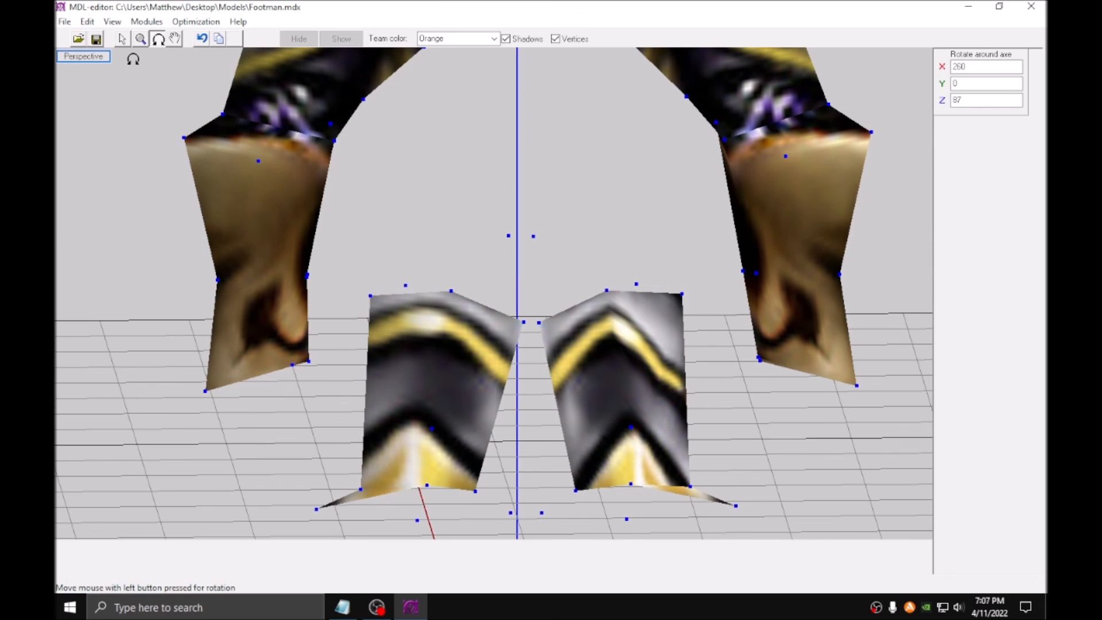
click(123, 40)
drag(480, 201, 537, 286)
drag(537, 285, 565, 326)
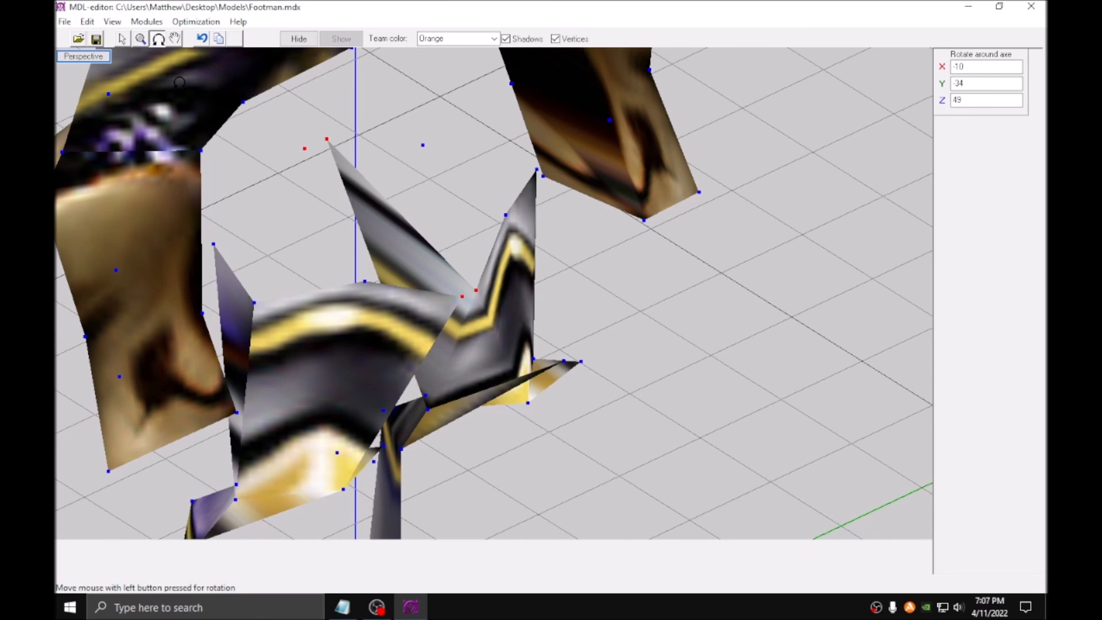
Scale the leg-top vertices in the XY plane and show all geosets again.
click(123, 40)
middle_drag(171, 89, 282, 155)
scroll(282, 155, up, 2)
click(994, 192)
click(940, 169)
drag(804, 277, 765, 299)
scroll(770, 293, down, 2)
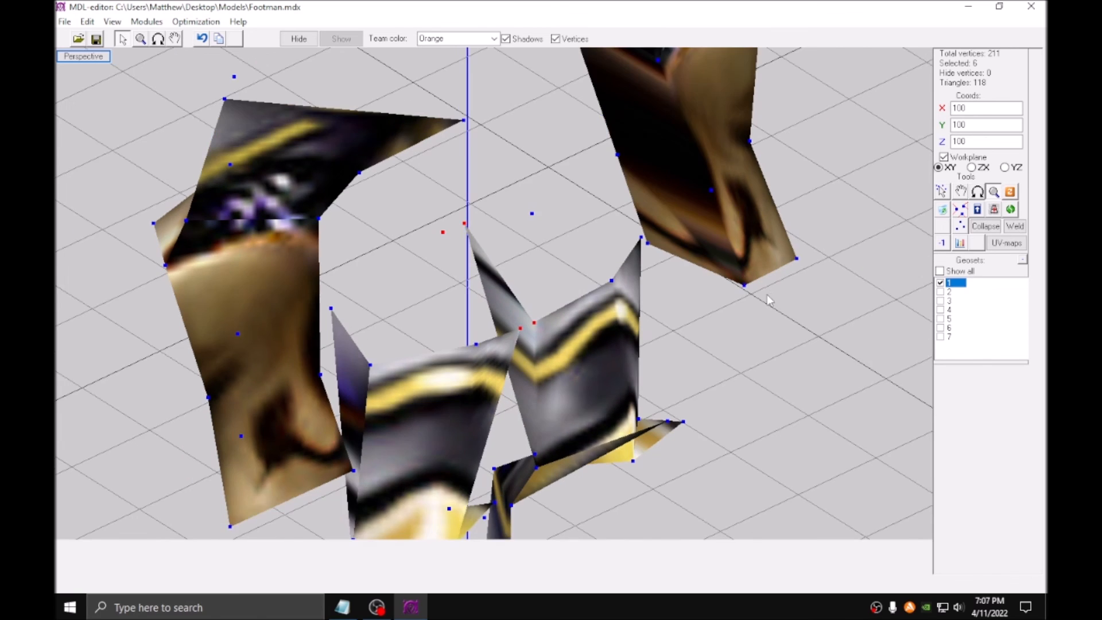
drag(271, 115, 701, 248)
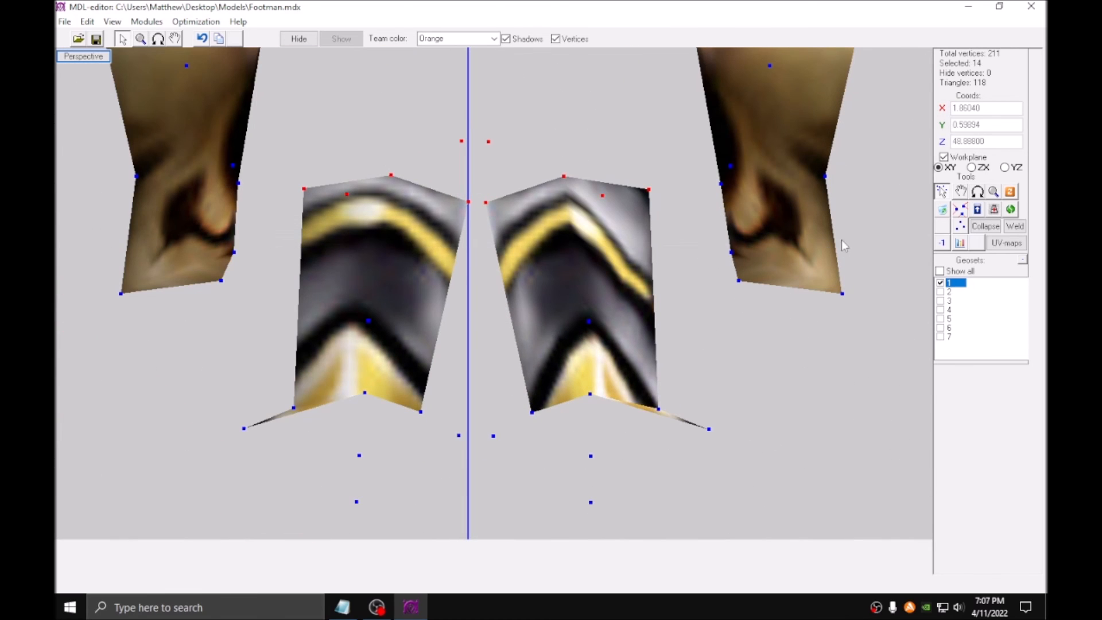
click(940, 272)
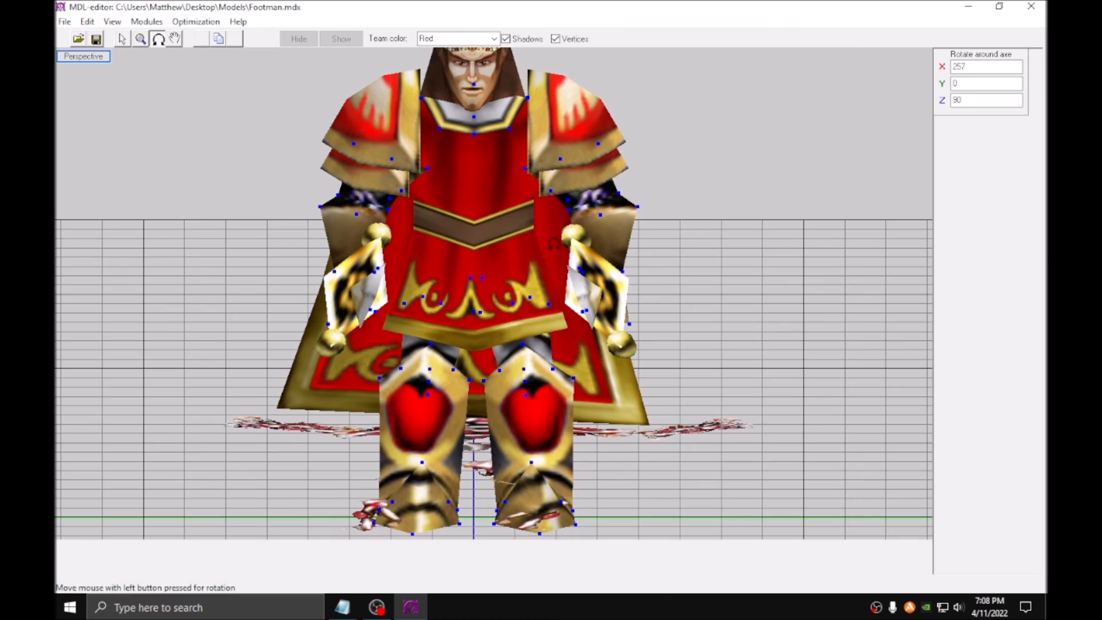
Select the two side vertices of the chest beneath the shoulder pads and scale them in the ZX plane.
drag(354, 215, 356, 253)
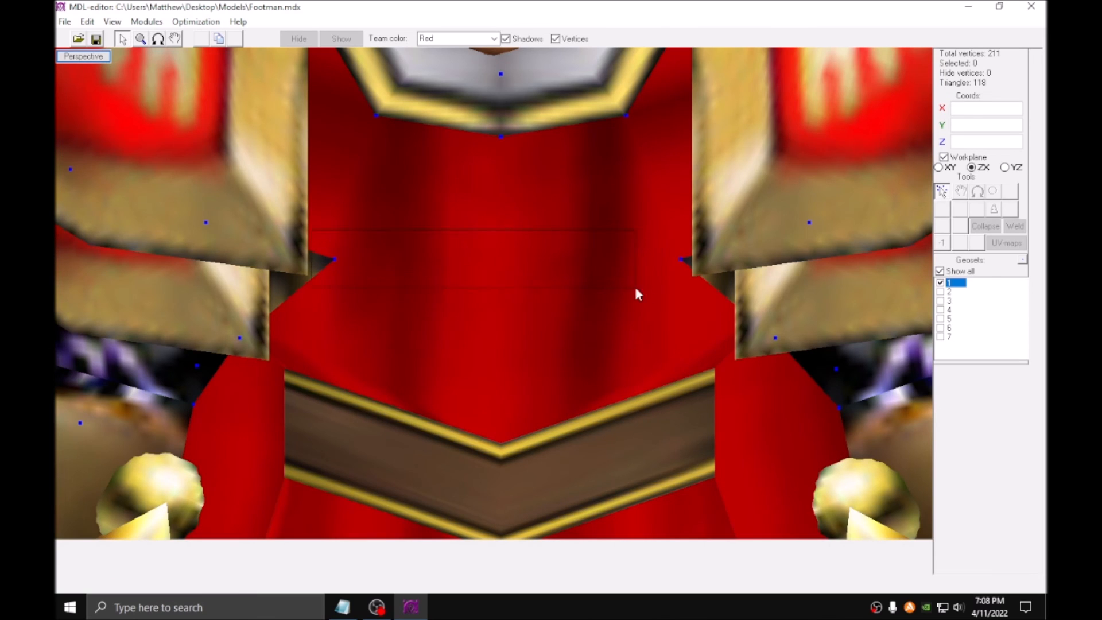
drag(636, 288, 692, 300)
key(s)
drag(627, 335, 656, 338)
drag(656, 337, 659, 338)
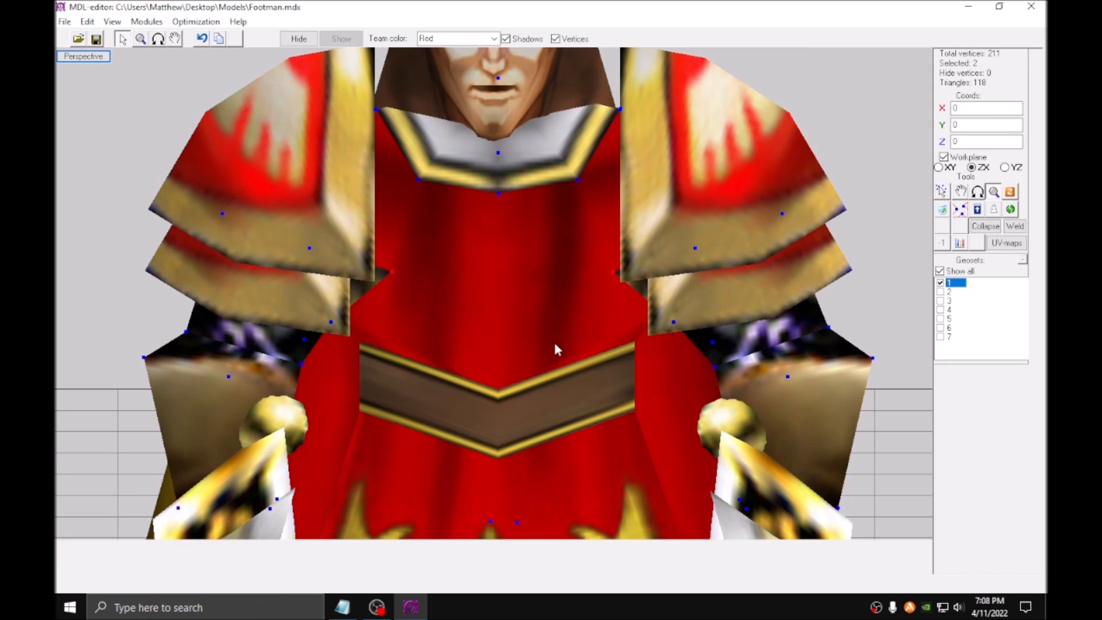
key(s)
drag(360, 397, 396, 390)
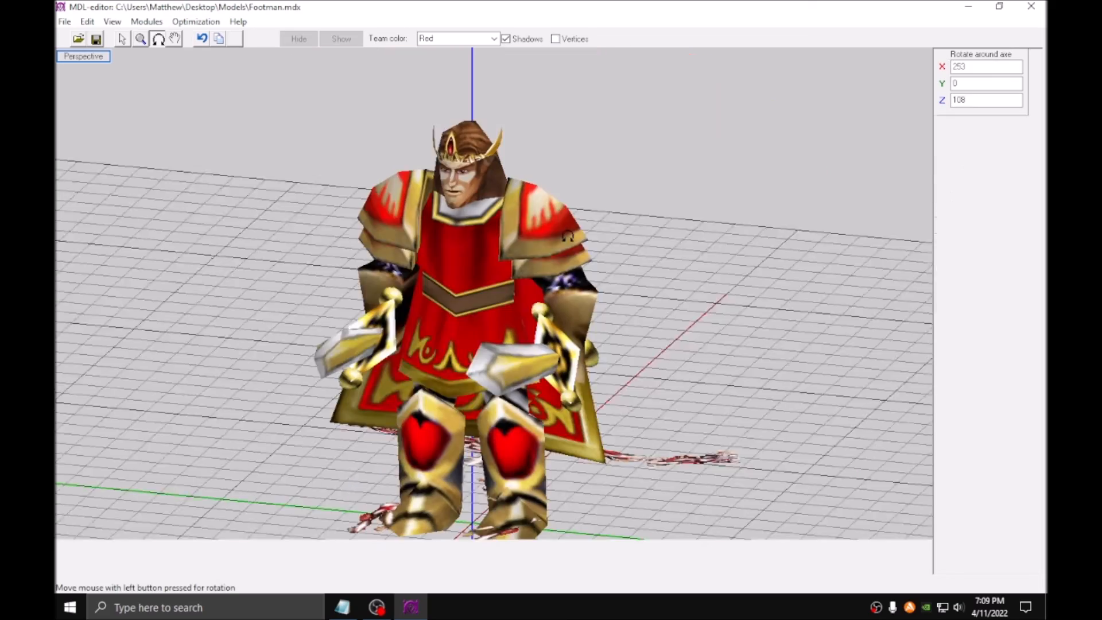
Switch editing from geoset 1 to geoset 2 and select all vertices of the shoulder pads.
drag(574, 241, 604, 279)
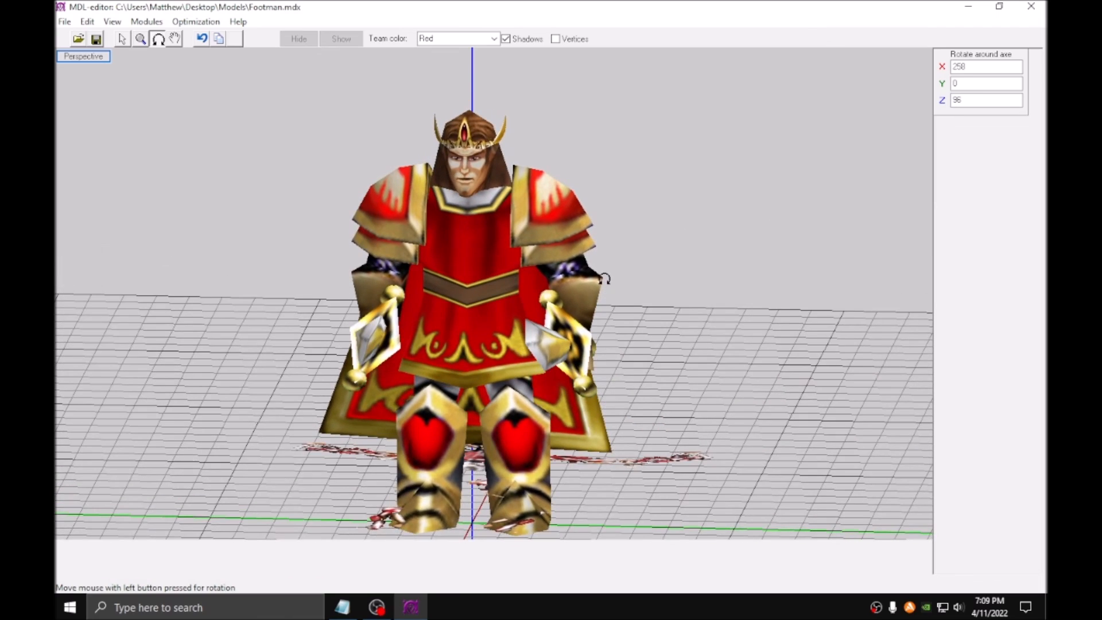
scroll(605, 279, up, 1)
click(123, 39)
scroll(768, 231, up, 1)
middle_drag(768, 231, 788, 335)
scroll(788, 336, up, 2)
click(939, 283)
click(941, 292)
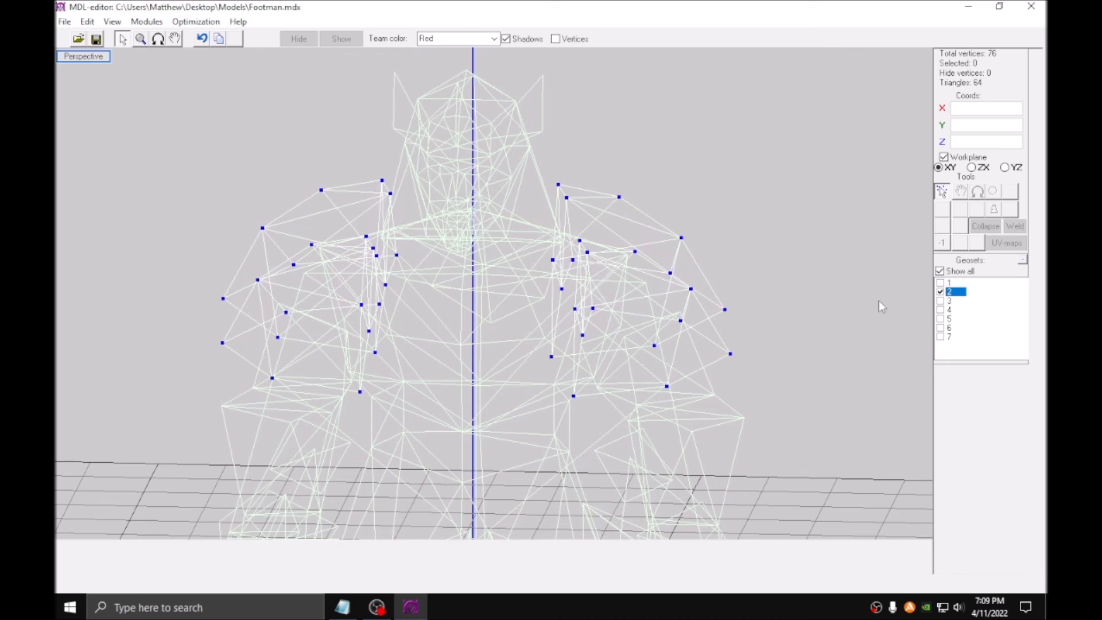
drag(139, 434, 832, 81)
key(r)
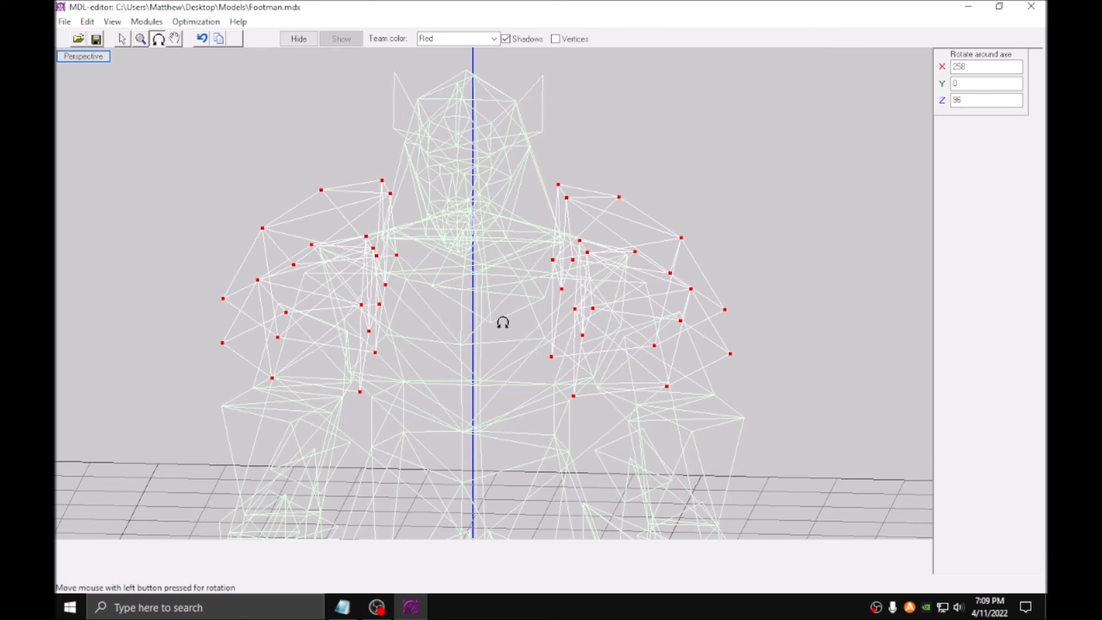
Rotate the shoulder pads level in the ZX plane, checking them from the side, and adjust their placement.
drag(501, 322, 566, 312)
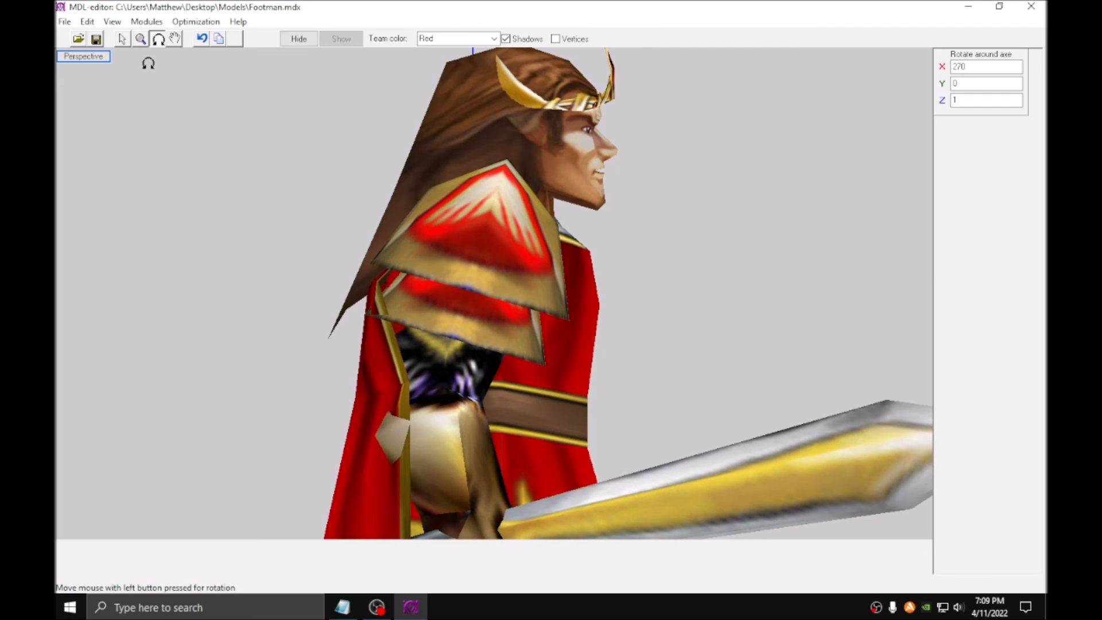
click(122, 38)
click(977, 191)
click(971, 167)
drag(824, 252, 871, 242)
click(961, 191)
click(939, 167)
click(978, 191)
click(971, 167)
drag(782, 256, 712, 282)
key(Escape)
Switch editing from geoset 2 to geosets 6 and 7 and select the 162 head and hair vertices.
middle_drag(709, 276, 707, 292)
scroll(707, 292, up, 2)
click(940, 291)
key(F2)
click(941, 310)
click(941, 311)
click(941, 318)
click(941, 320)
click(942, 336)
click(942, 328)
click(942, 328)
click(942, 328)
scroll(871, 335, down, 2)
drag(381, 128, 583, 295)
scroll(655, 256, up, 2)
key(t)
Move the head in the XY and ZX planes and rotate it by -6 in the ZX plane.
click(959, 190)
click(945, 168)
drag(827, 200, 799, 208)
click(971, 168)
mouse_move(897, 196)
mouse_down()
mouse_move(895, 185)
mouse_move(899, 202)
mouse_up()
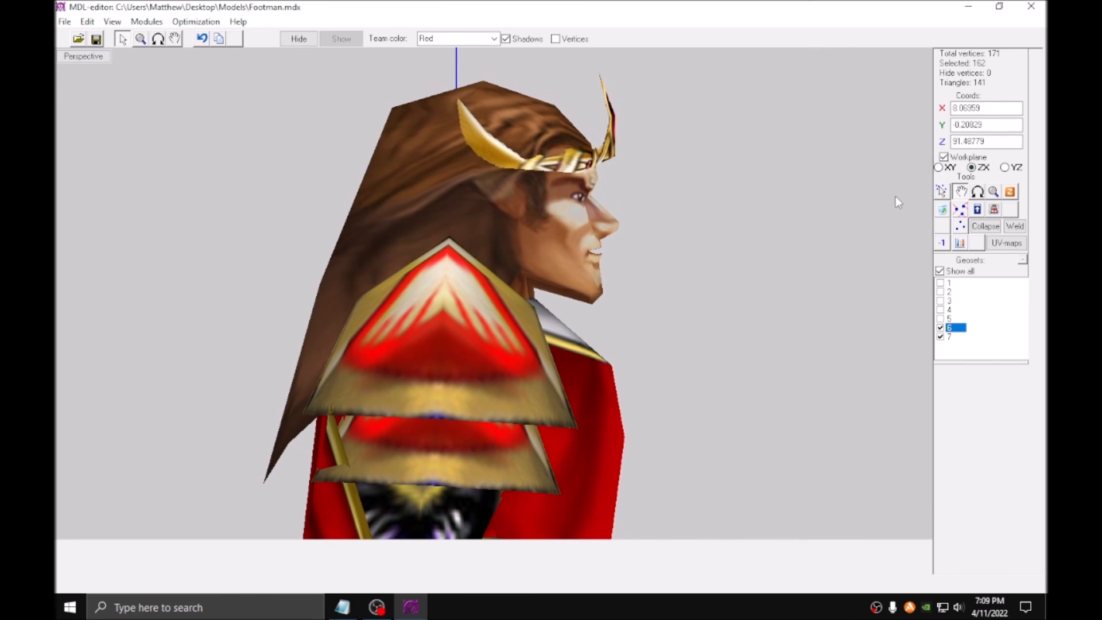
click(978, 191)
drag(888, 239, 892, 241)
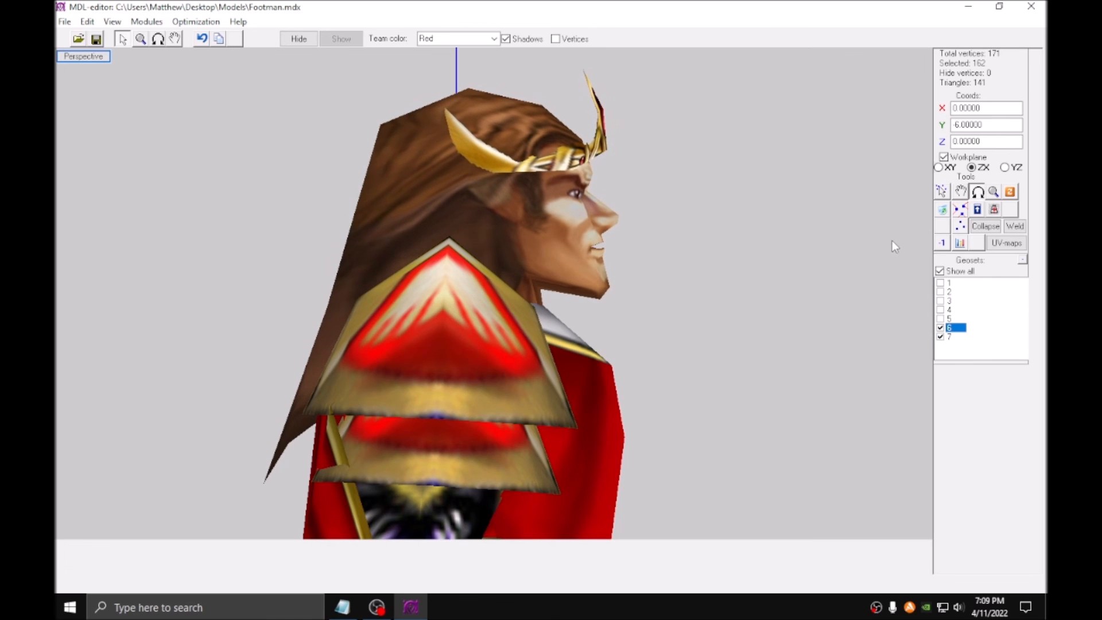
Reposition the head in the XY and ZX planes to X 7.83962 and Z 93.09164.
click(960, 191)
click(938, 167)
drag(863, 202, 898, 198)
click(970, 169)
scroll(804, 240, down, 3)
middle_drag(786, 247, 756, 265)
drag(756, 264, 674, 293)
drag(662, 242, 578, 216)
click(123, 39)
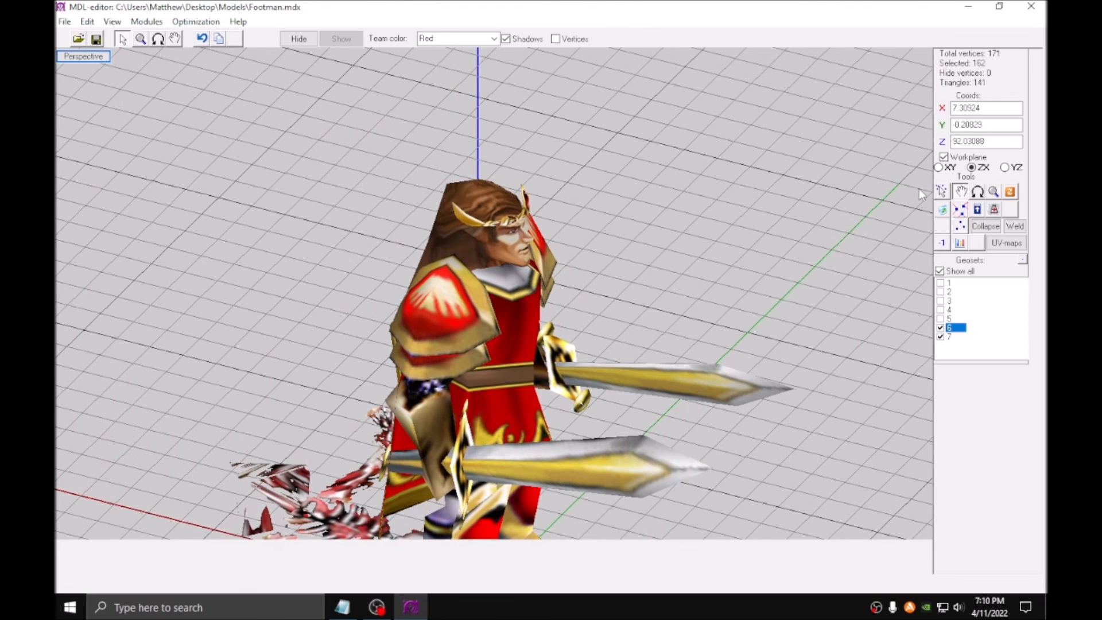
click(971, 167)
drag(870, 201, 807, 209)
Lower the head onto the collar to Z 92.64970, judging it from the front.
key(r)
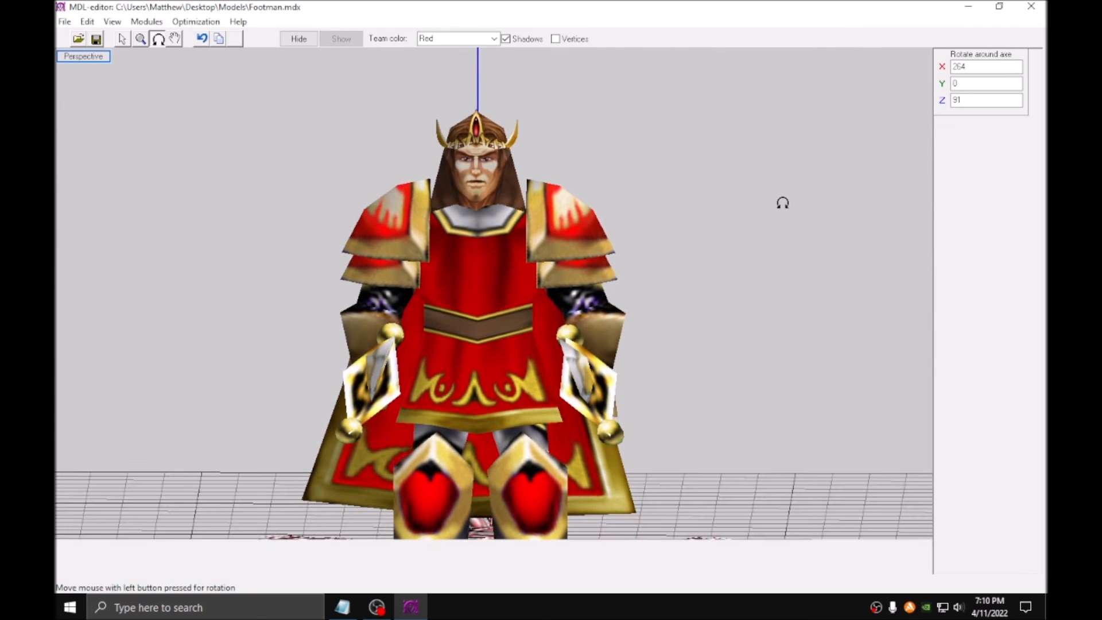
click(123, 39)
click(977, 191)
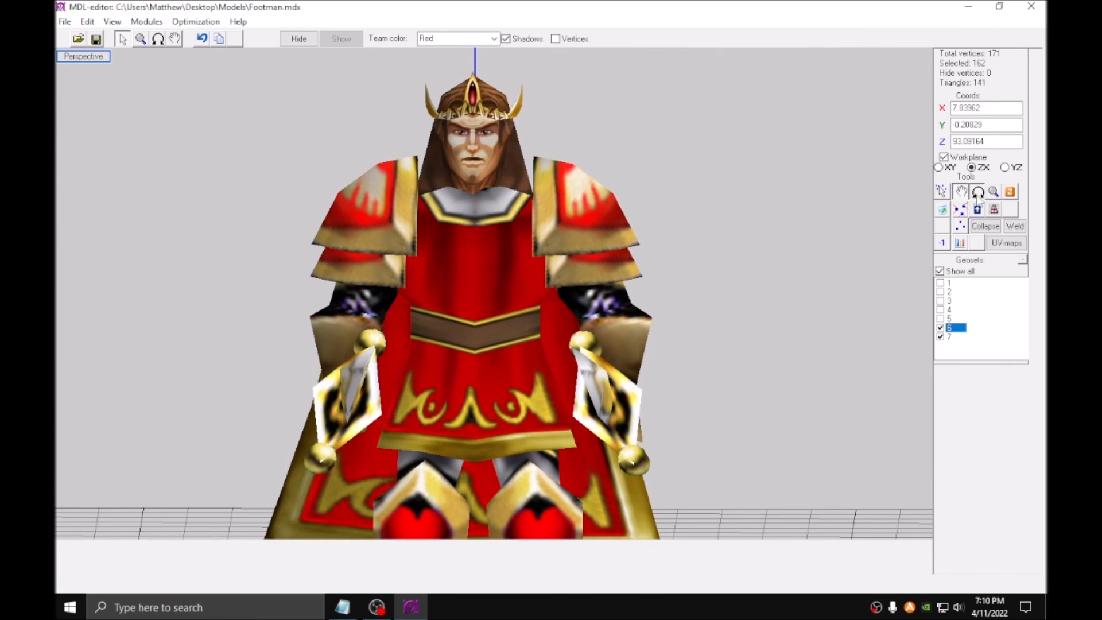
click(962, 191)
drag(866, 218, 866, 219)
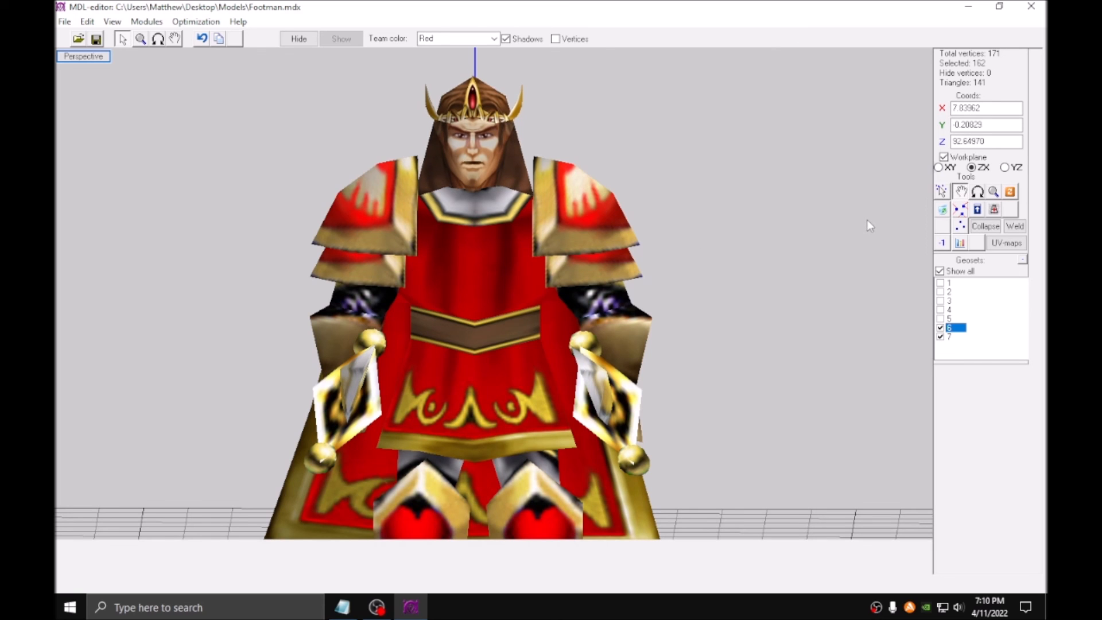
Select the five lower neck vertices at the collar in wireframe and scale them.
scroll(612, 241, up, 5)
middle_drag(459, 319, 495, 300)
scroll(495, 300, up, 4)
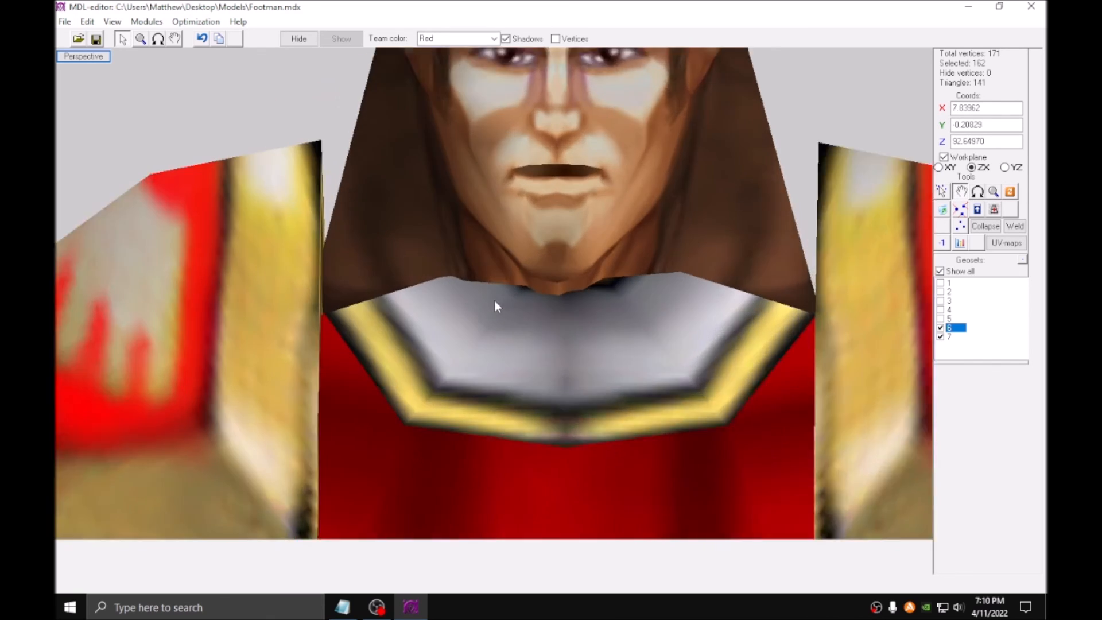
key(F2)
key(q)
drag(425, 256, 466, 302)
shift+drag(668, 234, 727, 295)
middle_drag(698, 302, 676, 337)
click(408, 326)
drag(382, 281, 457, 373)
key(F3)
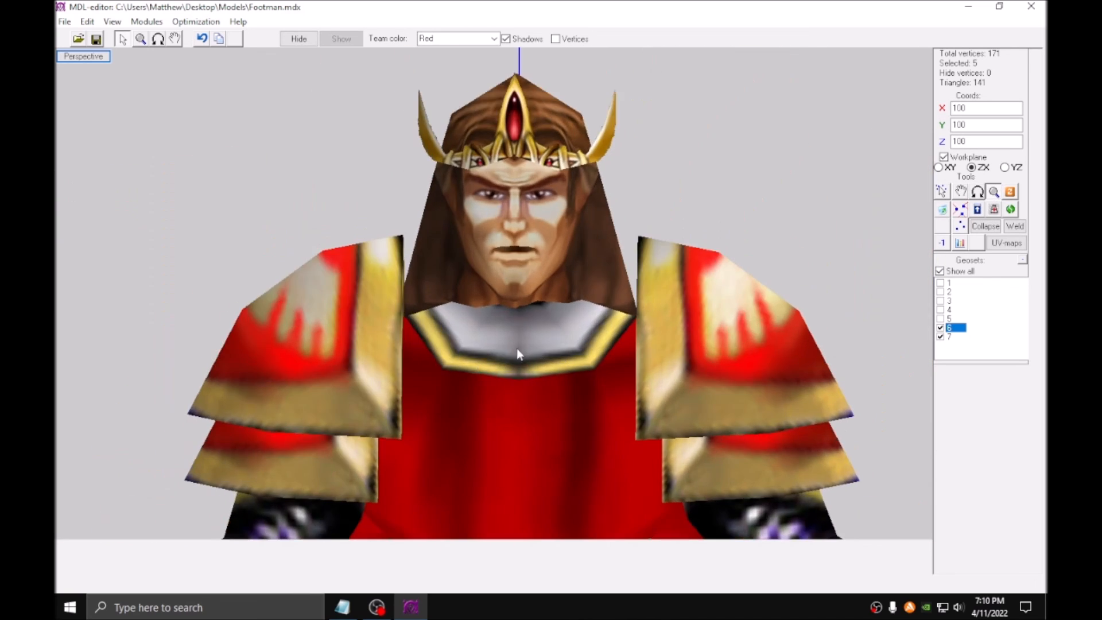
key(F2)
key(e)
key(F3)
Move the selected neck vertices in the ZX plane from a side view to fit the collar.
drag(515, 359, 124, 51)
click(122, 45)
drag(388, 247, 398, 265)
middle_drag(398, 264, 514, 261)
scroll(513, 261, up, 2)
click(964, 190)
drag(886, 189, 811, 218)
drag(896, 195, 891, 213)
Select two front neck vertices and move them in the ZX and XY planes to X 8.98472 and Z 86.01843.
click(942, 192)
drag(560, 294, 662, 329)
click(960, 192)
drag(855, 219, 832, 235)
click(939, 167)
drag(882, 188, 869, 190)
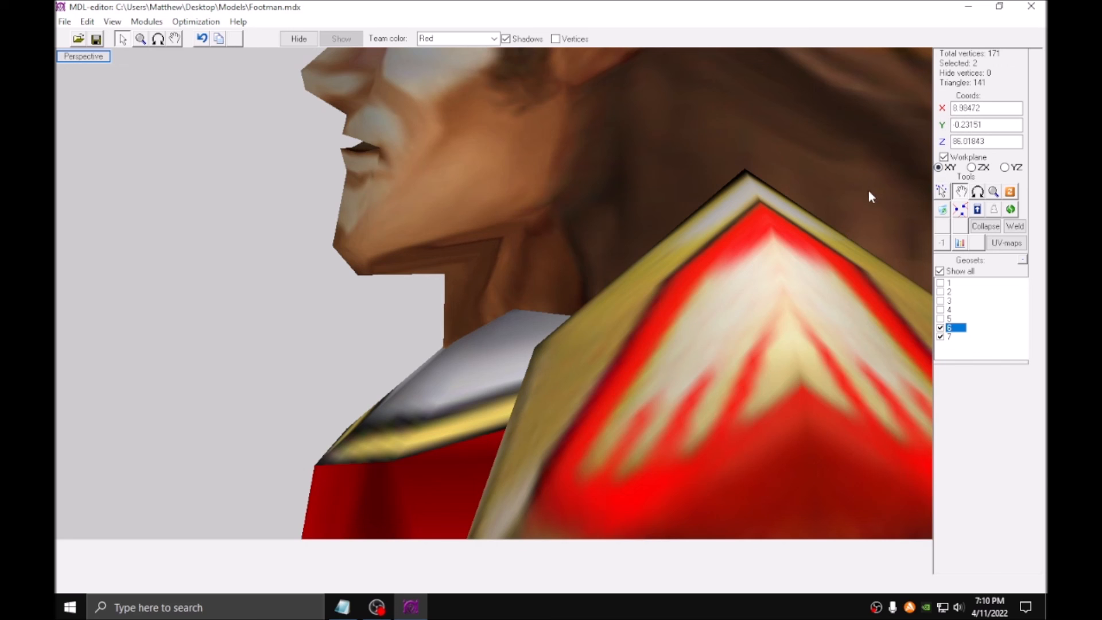
Display the vertices and scale the front neck vertices in the YZ plane.
scroll(869, 190, down, 3)
middle_drag(612, 280, 662, 293)
drag(661, 293, 143, 92)
click(121, 39)
click(555, 38)
scroll(484, 143, up, 3)
shift+drag(464, 247, 578, 427)
middle_drag(564, 319, 654, 369)
click(994, 192)
click(1004, 167)
drag(313, 341, 341, 351)
Select the nostril vertices on both sides of the nose and scale them slightly wider in the YZ plane.
middle_drag(453, 283, 446, 363)
key(s)
drag(466, 229, 506, 265)
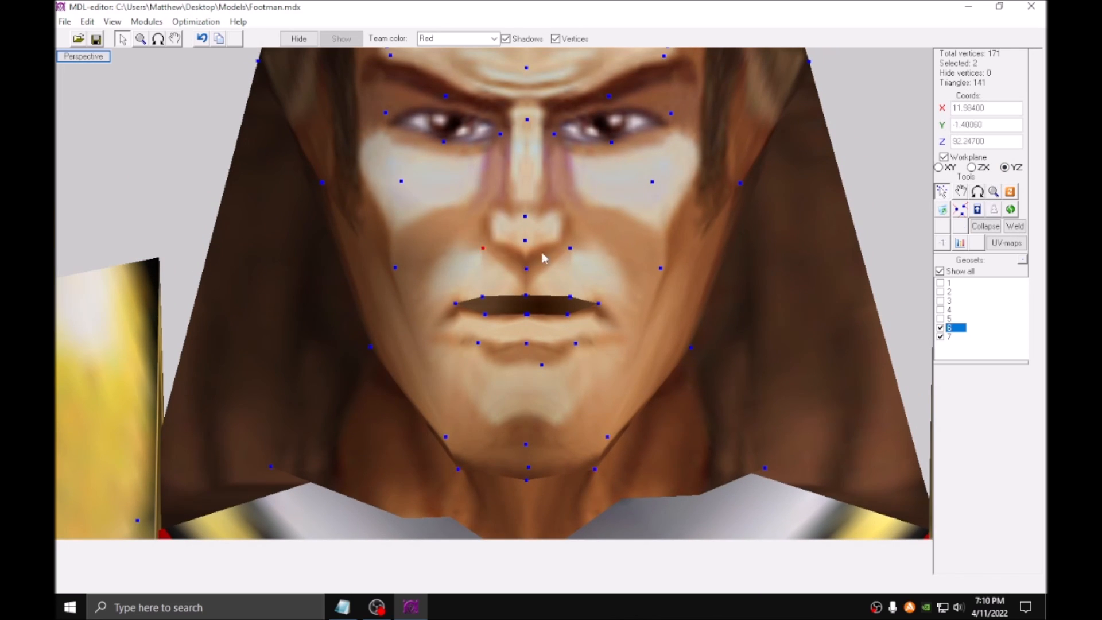
key(s)
shift+drag(561, 236, 599, 296)
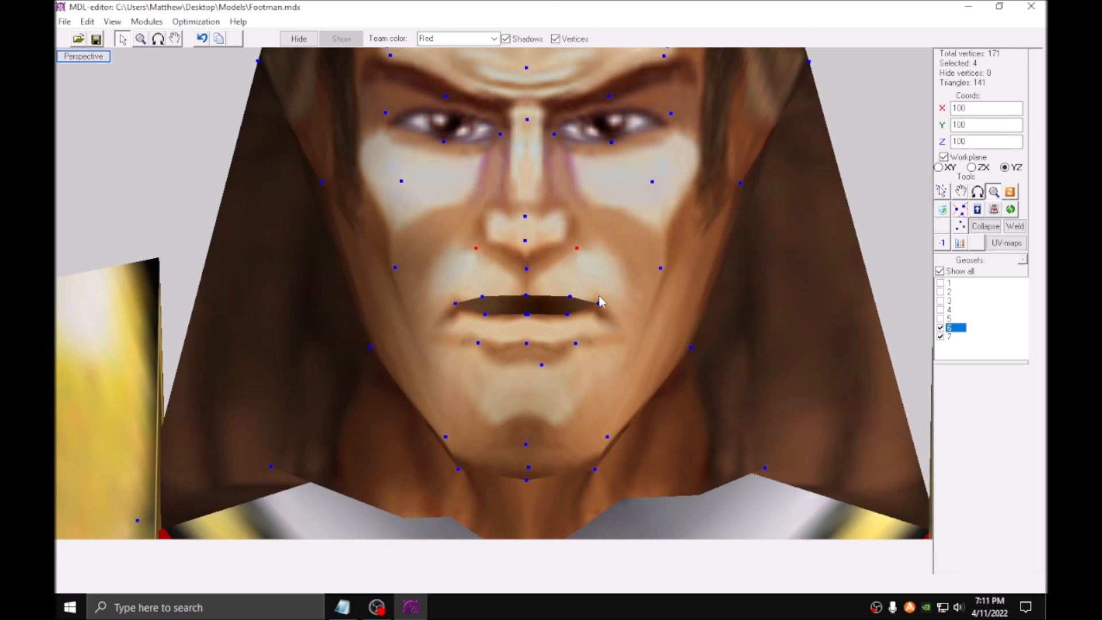
Spread the two lower cheek vertices slightly wider and adjust them in the ZX plane.
scroll(552, 287, down, 2)
key(s)
drag(409, 257, 432, 299)
shift+drag(600, 256, 644, 291)
click(961, 189)
click(971, 169)
drag(791, 229, 785, 241)
Select the two cheek vertices below the eyes and scale them slightly wider apart.
key(s)
key(s)
drag(400, 188, 445, 222)
shift+drag(579, 191, 665, 230)
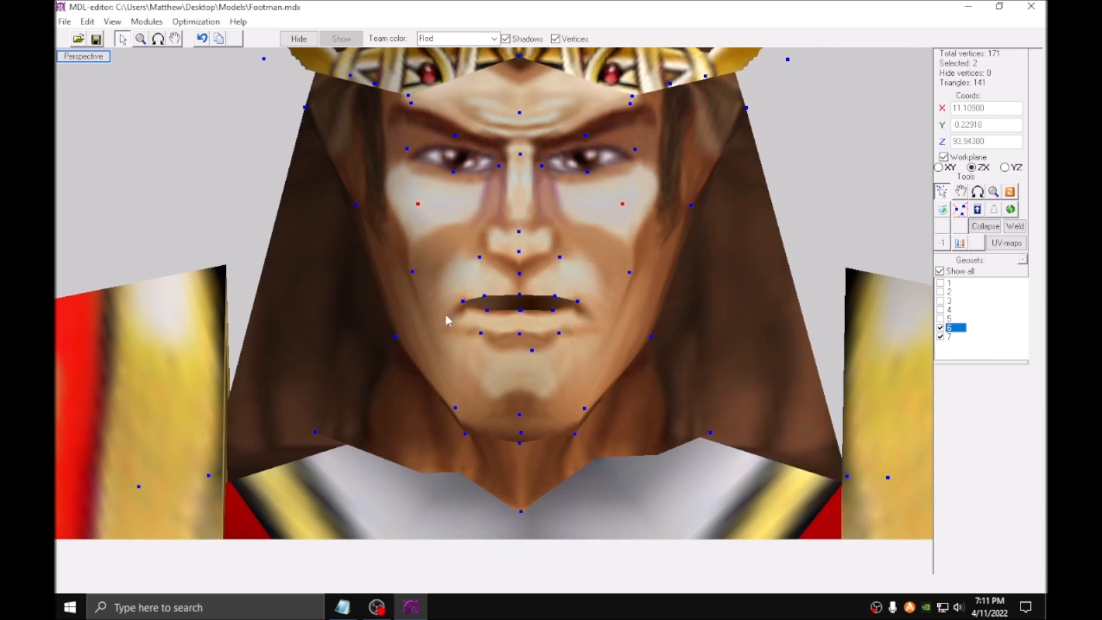
scroll(442, 344, down, 5)
scroll(465, 358, up, 5)
Select the mouth vertices and scale them in the ZX plane to close the gap between the lips.
drag(443, 274, 612, 332)
drag(557, 277, 446, 240)
click(993, 192)
drag(833, 234, 784, 247)
scroll(572, 319, up, 2)
key(Escape)
Select the three centre vertices beneath the lower lip and move them slightly down in the ZX plane.
drag(448, 334, 482, 349)
shift+drag(506, 338, 544, 352)
click(961, 193)
drag(780, 253, 781, 265)
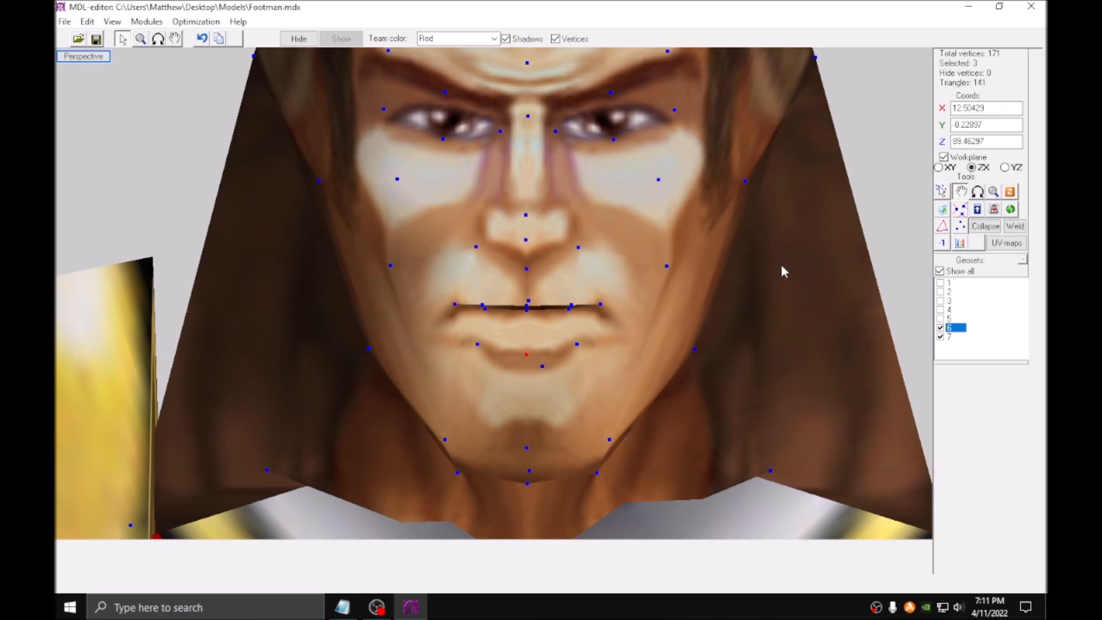
Select the mouth's corner vertices on both sides and nudge them slightly down in the ZX plane.
scroll(625, 292, down, 2)
key(q)
drag(452, 287, 477, 323)
key(r)
shift+drag(565, 292, 603, 317)
click(961, 192)
drag(870, 230, 867, 234)
key(q)
click(741, 286)
scroll(717, 282, down, 3)
scroll(704, 272, down, 4)
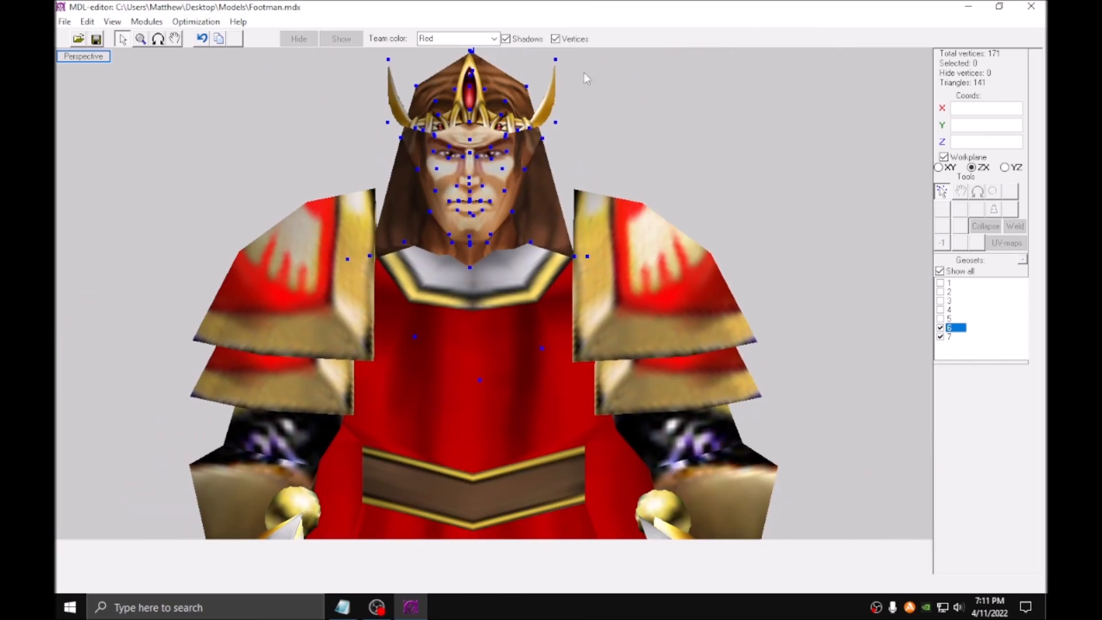
Hide the vertex markers and examine the head, collar and shoulder armour from several angles.
click(570, 41)
scroll(584, 147, down, 2)
key(r)
drag(577, 236, 636, 212)
scroll(241, 128, up, 4)
middle_drag(365, 172, 376, 322)
scroll(494, 322, up, 2)
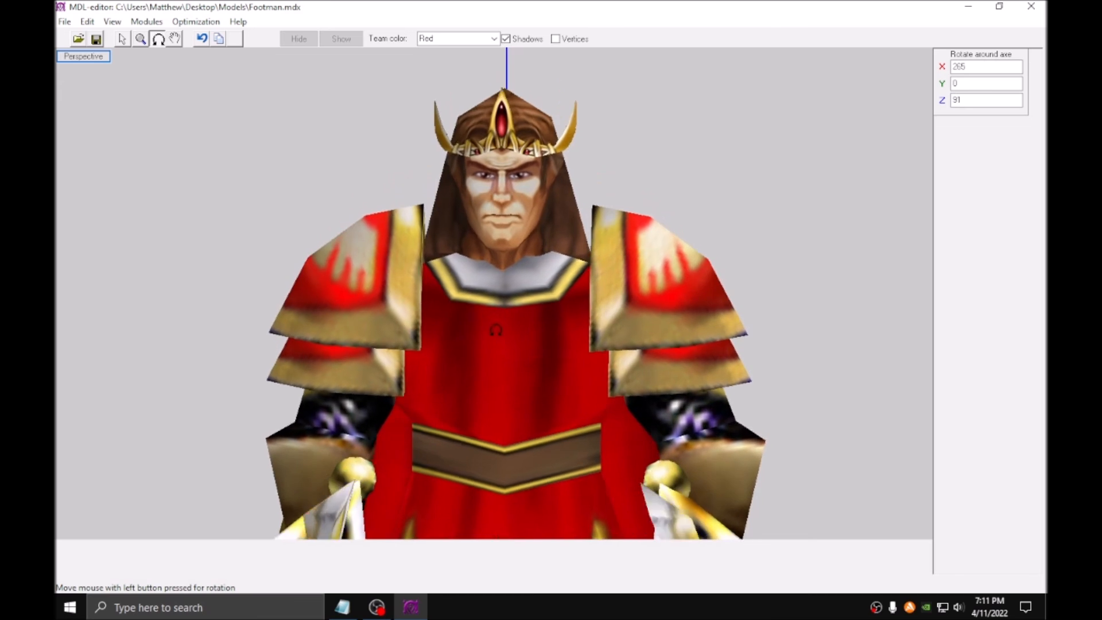
drag(497, 324, 481, 334)
scroll(522, 310, up, 3)
middle_drag(523, 311, 538, 280)
mouse_move(538, 280)
mouse_down()
mouse_move(546, 300)
mouse_move(526, 283)
mouse_up()
middle_drag(526, 283, 513, 261)
click(122, 39)
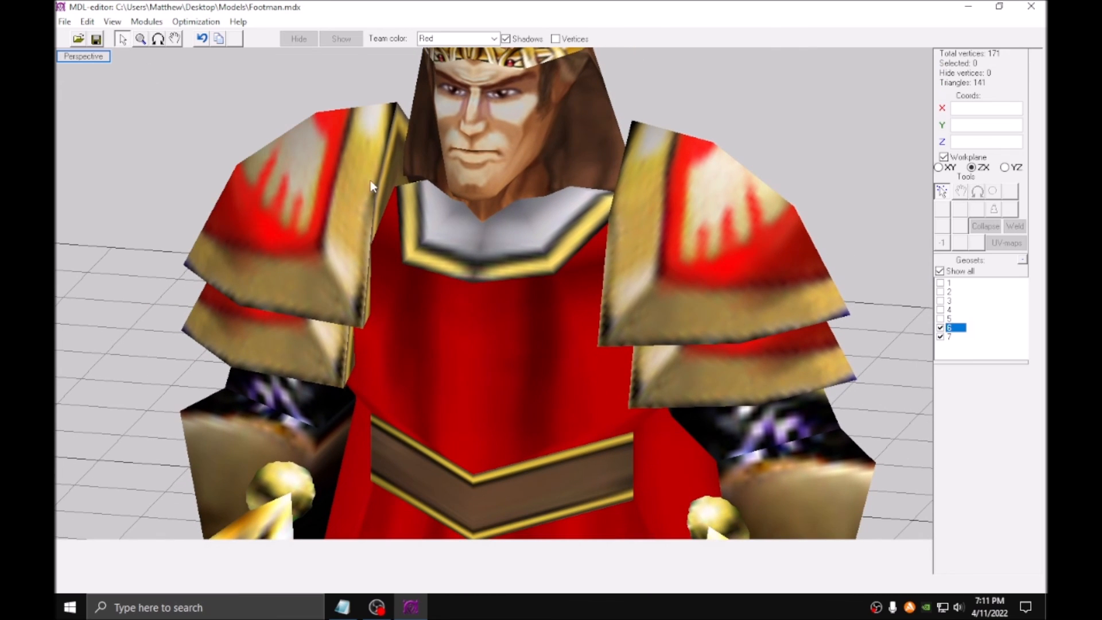
scroll(424, 215, down, 3)
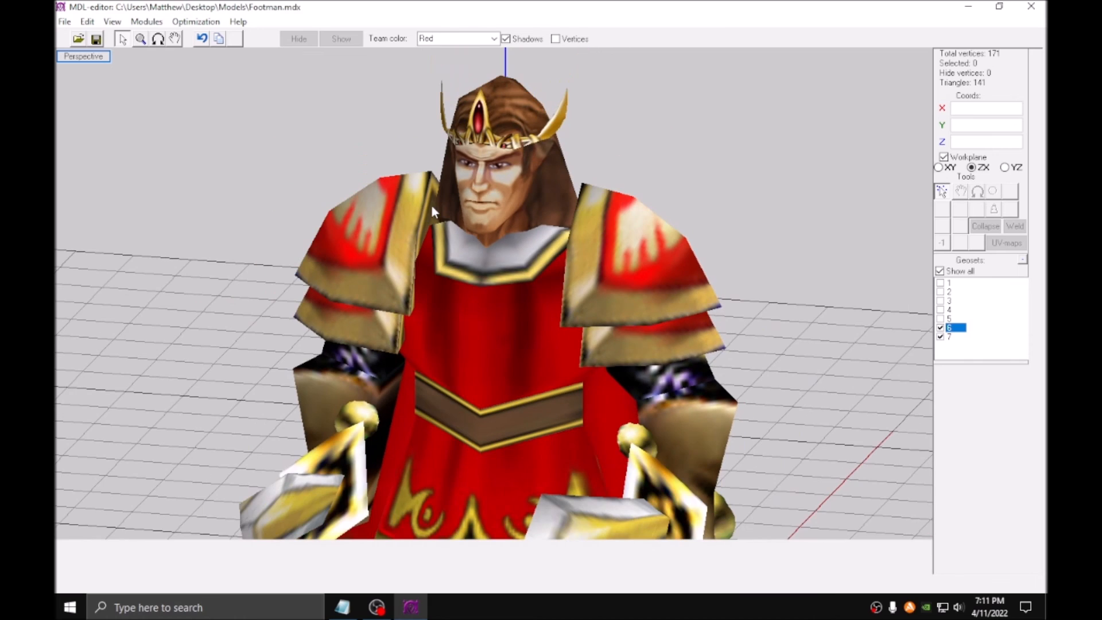
scroll(432, 205, down, 2)
key(r)
drag(501, 267, 565, 273)
Select the four vertices at the two lower corners of the collar and scale them in the ZX plane.
scroll(582, 274, down, 4)
scroll(581, 281, up, 1)
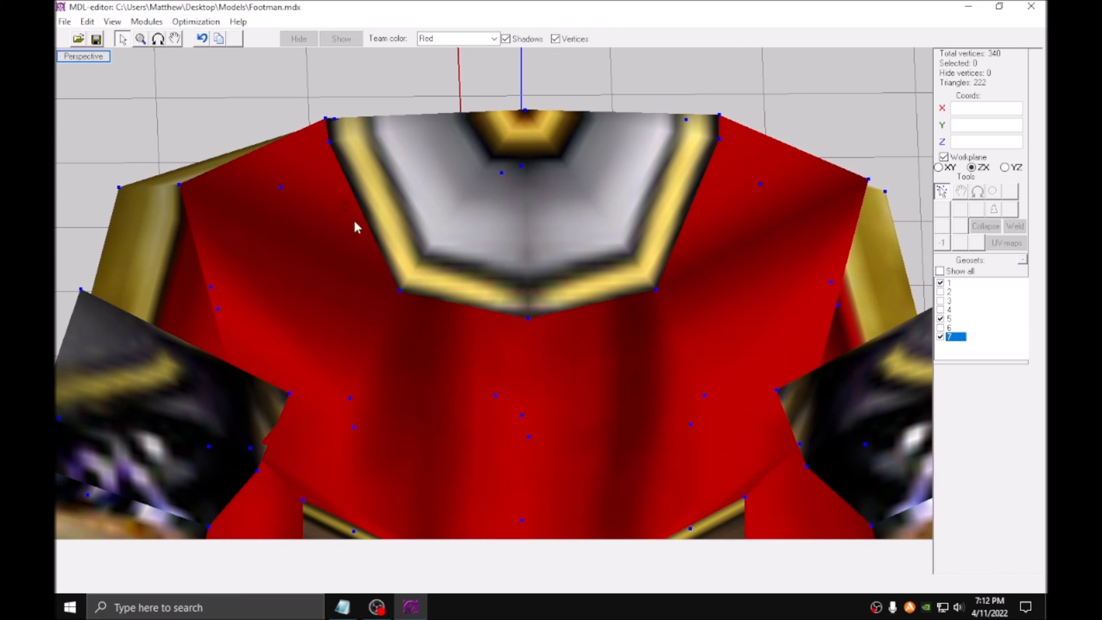
drag(343, 202, 479, 350)
shift+drag(715, 329, 715, 329)
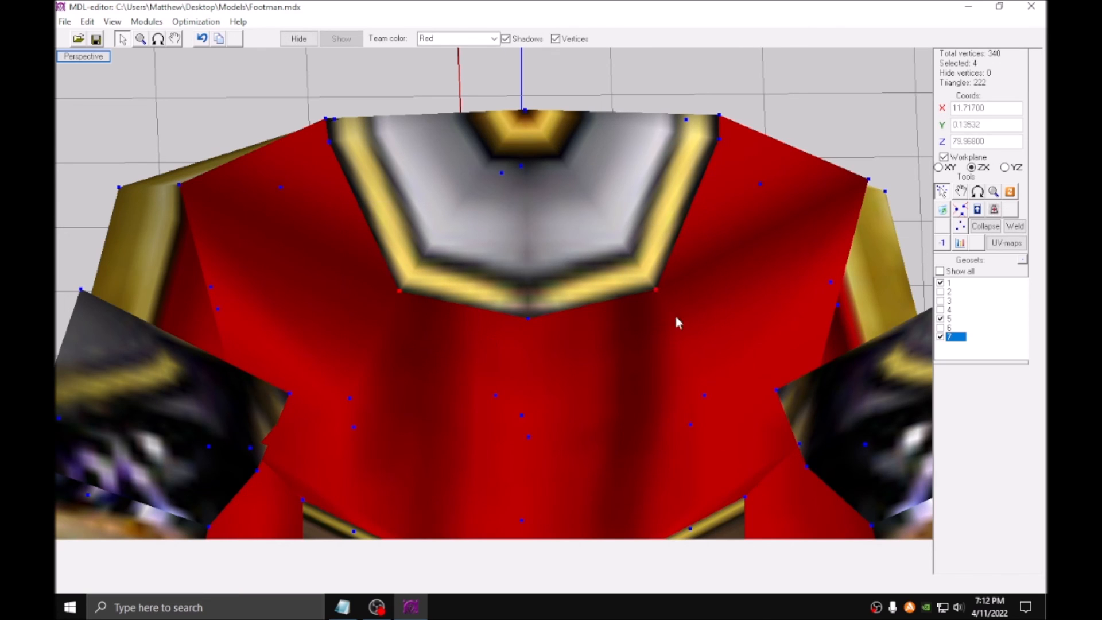
middle_drag(529, 289, 558, 315)
key(s)
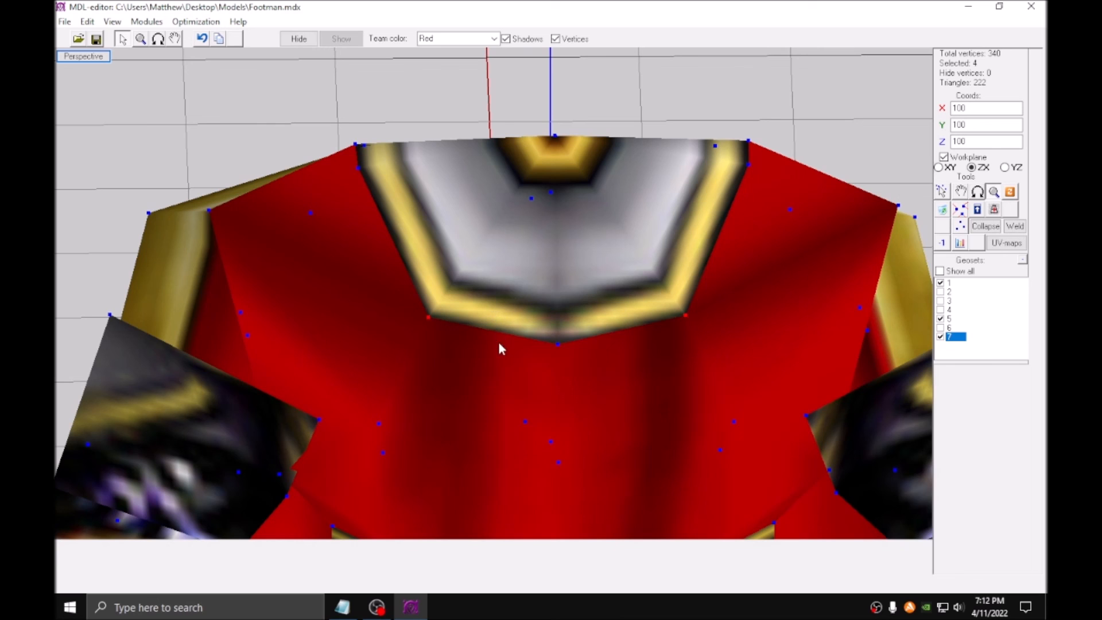
drag(450, 374, 472, 359)
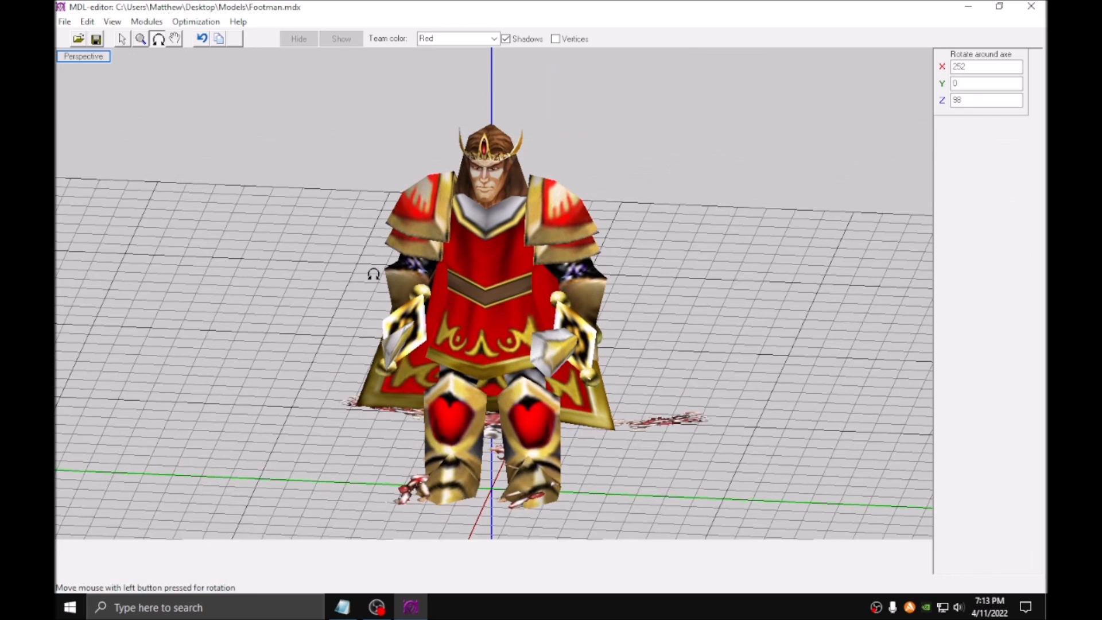
Move the collar's inner centre vertex in the XY plane to about X 4.15.
scroll(386, 276, up, 2)
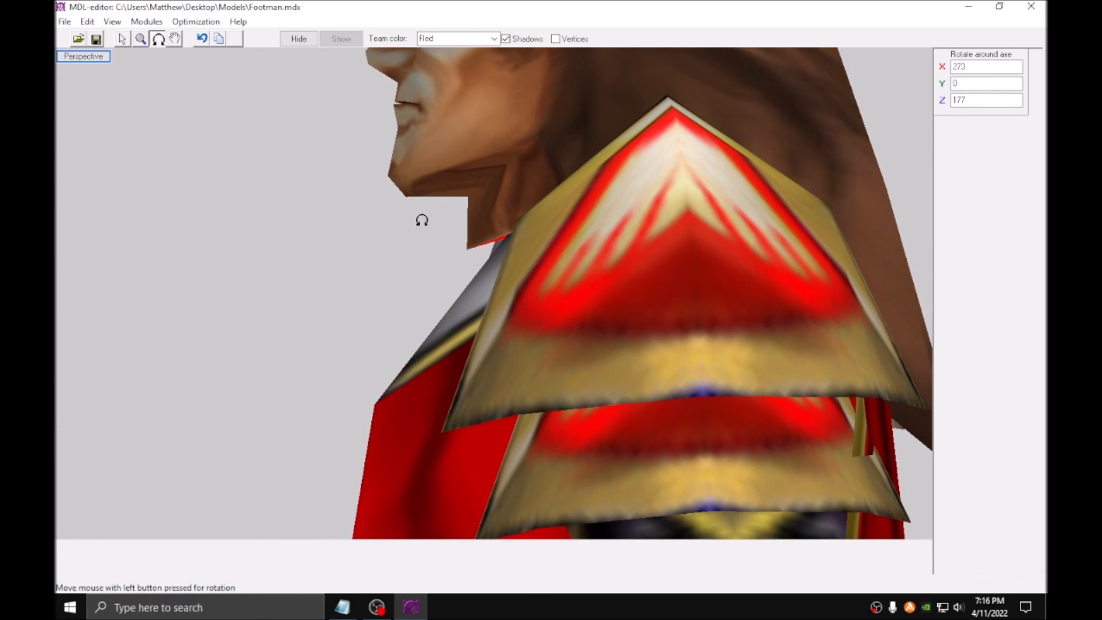
drag(422, 220, 440, 224)
click(122, 38)
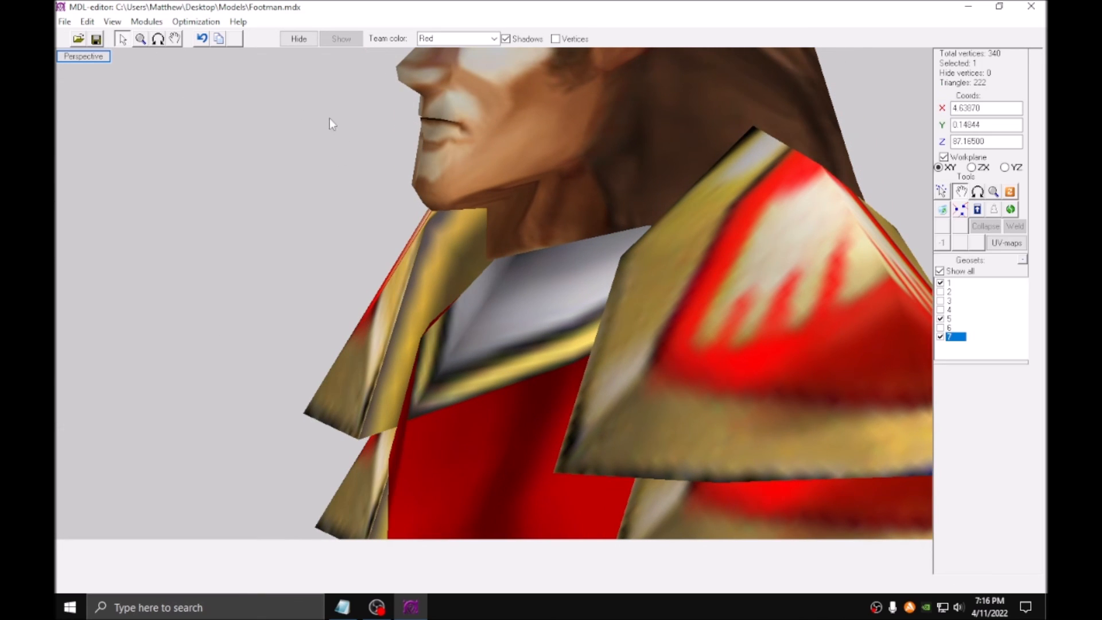
key(w)
key(s)
mouse_move(536, 150)
mouse_down()
mouse_move(586, 194)
mouse_move(559, 236)
mouse_move(659, 212)
mouse_move(566, 226)
mouse_up()
key(t)
click(960, 194)
key(r)
click(122, 40)
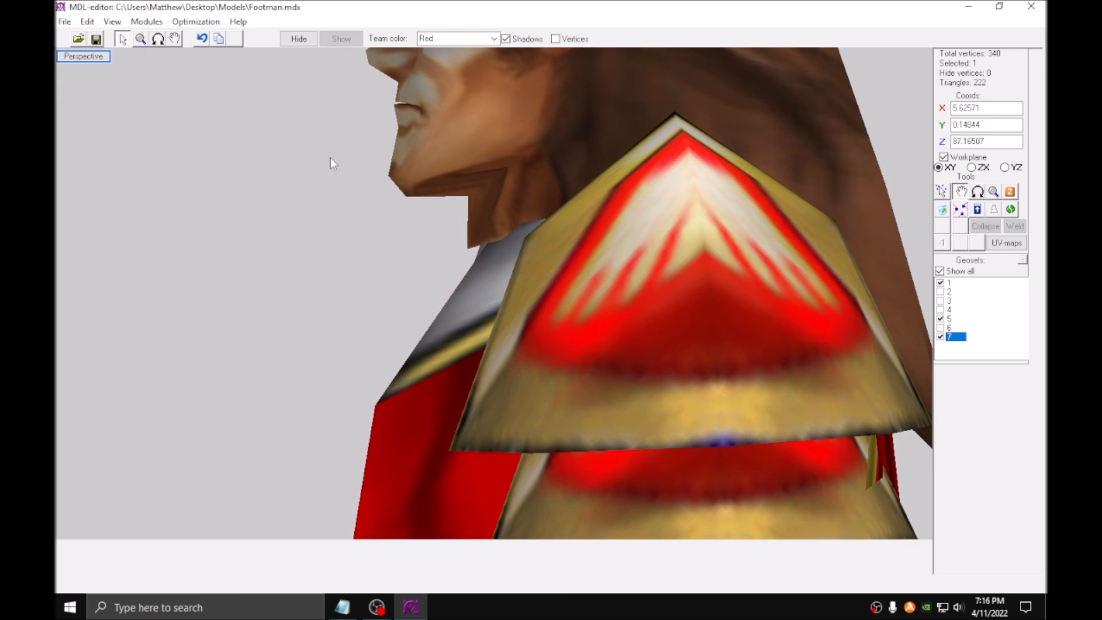
key(r)
drag(376, 192, 184, 71)
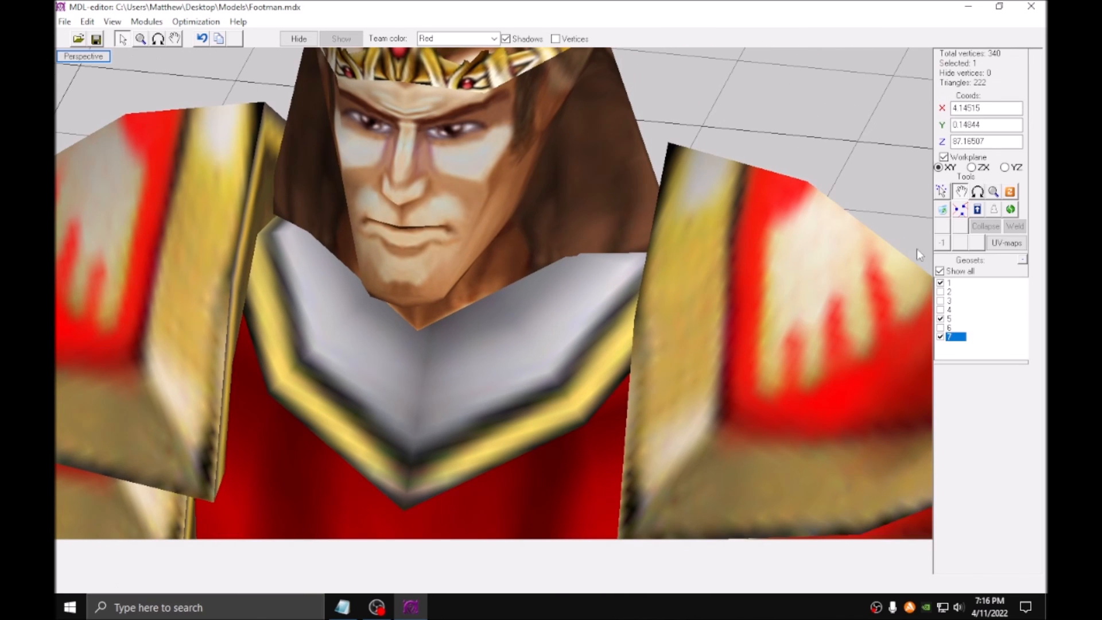
Isolate geoset 1 by hiding all the other geosets.
click(939, 271)
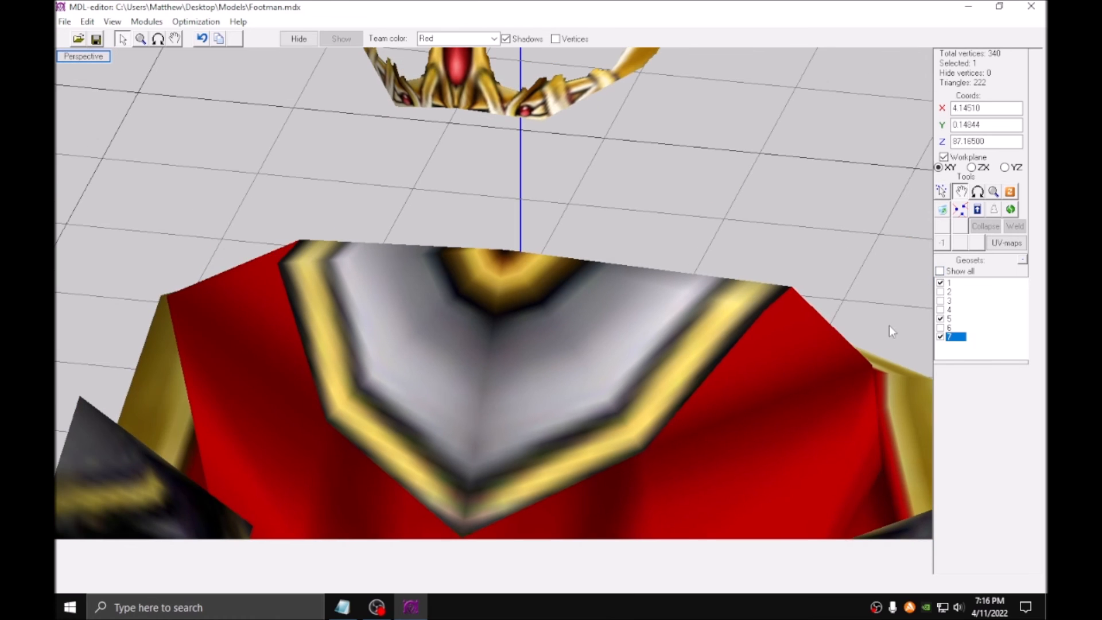
click(940, 319)
click(940, 336)
Split the collar's inner centre vertex into separate vertices and spread them apart.
drag(473, 226, 543, 291)
scroll(519, 258, up, 3)
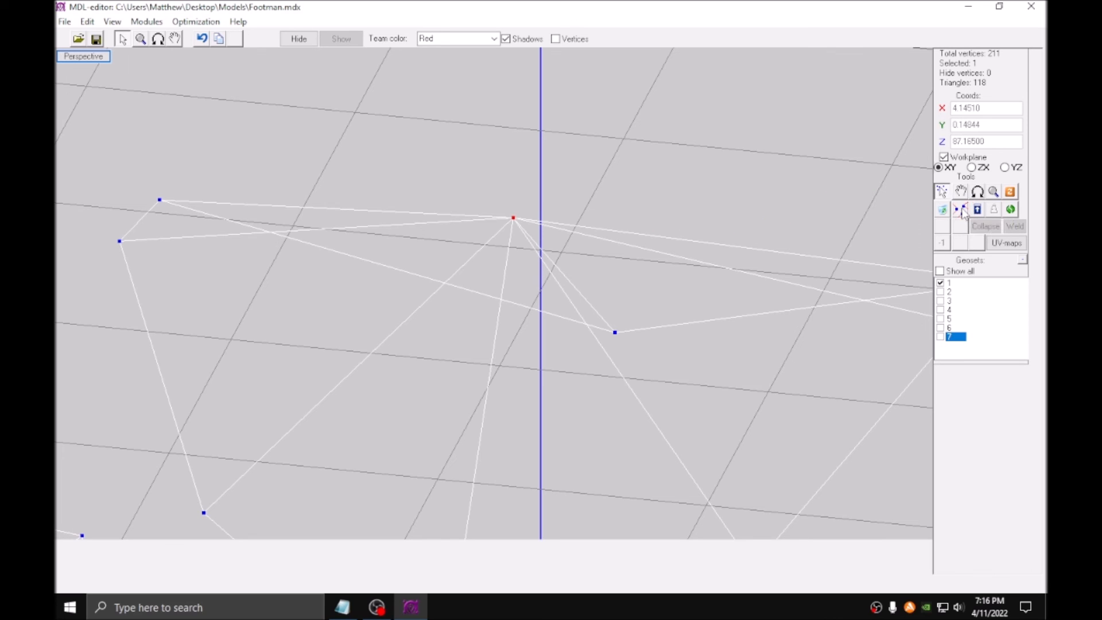
middle_drag(524, 280, 524, 201)
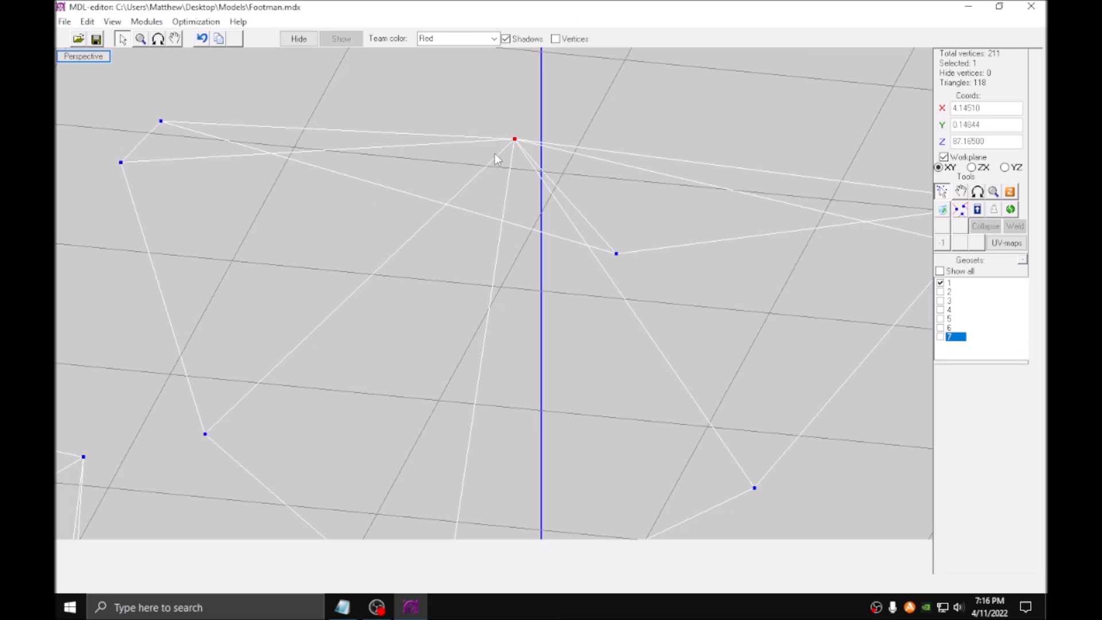
middle_drag(786, 221, 713, 315)
click(959, 213)
scroll(785, 263, down, 3)
mouse_move(713, 316)
mouse_down()
mouse_move(801, 309)
mouse_move(215, 100)
mouse_up()
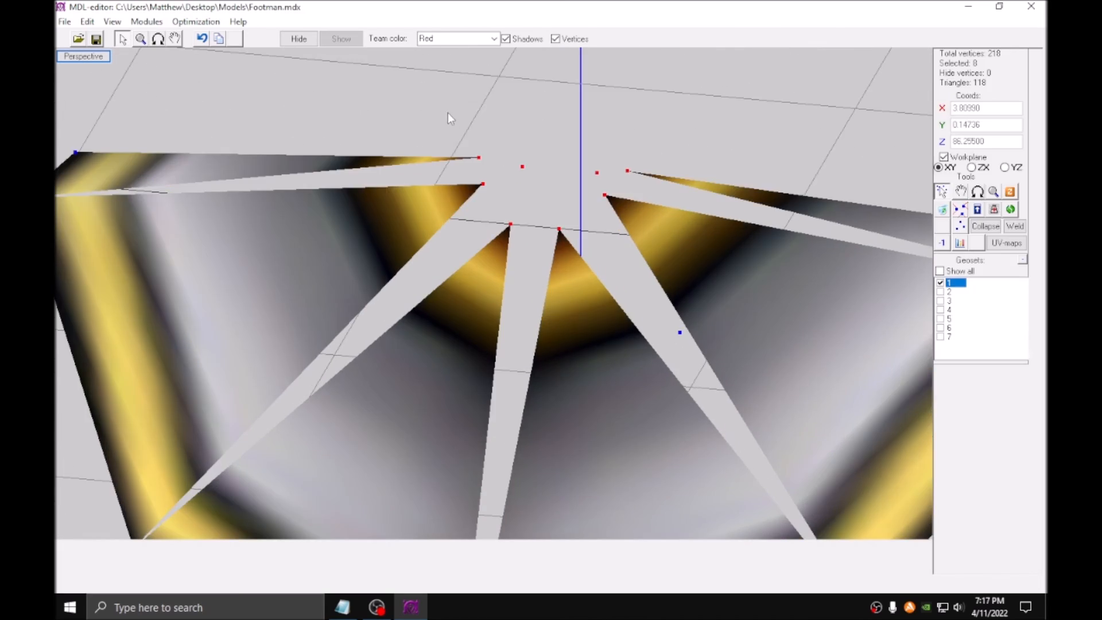
click(445, 112)
drag(424, 90, 683, 290)
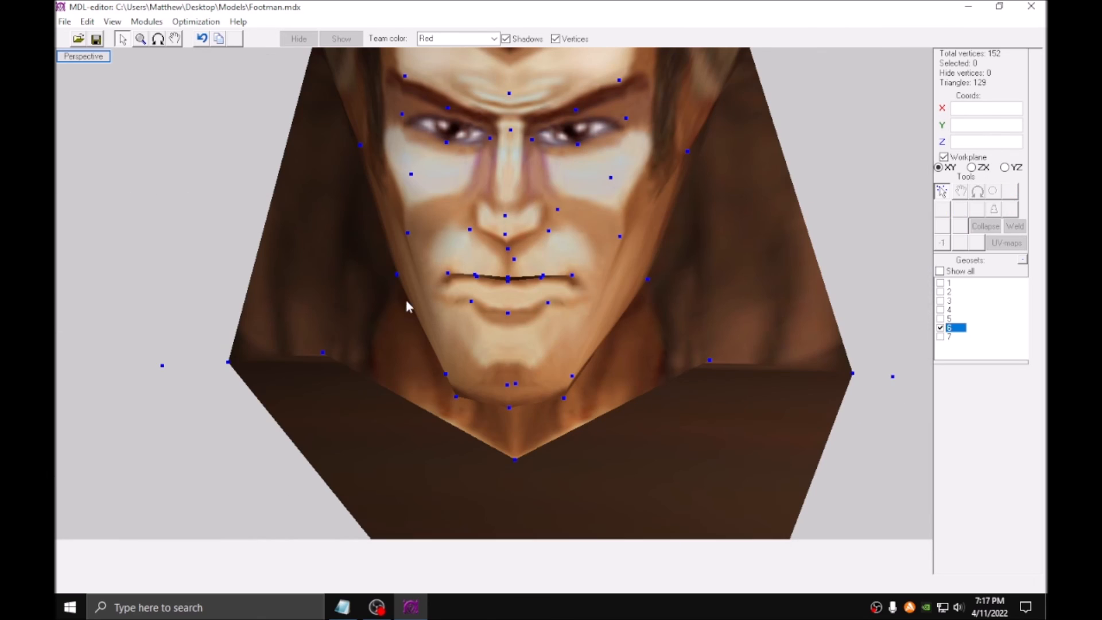
shift+click(382, 380)
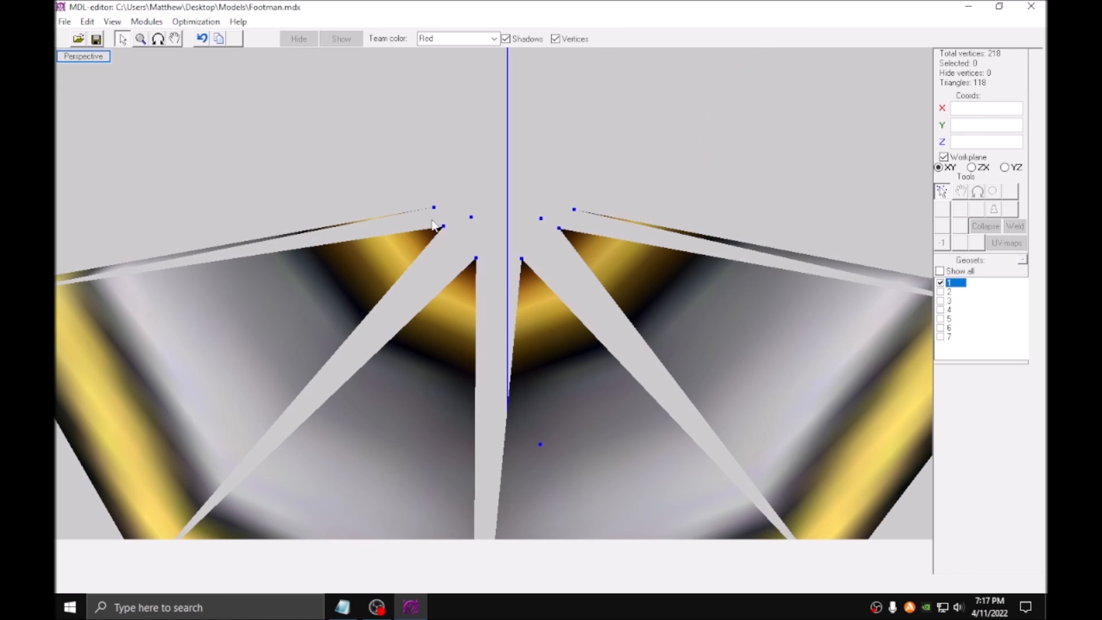
Weld neighbouring split vertices around the collar's centre together to close gaps between its segments.
drag(437, 219, 582, 306)
shift+drag(550, 220, 567, 243)
middle_drag(563, 305, 572, 292)
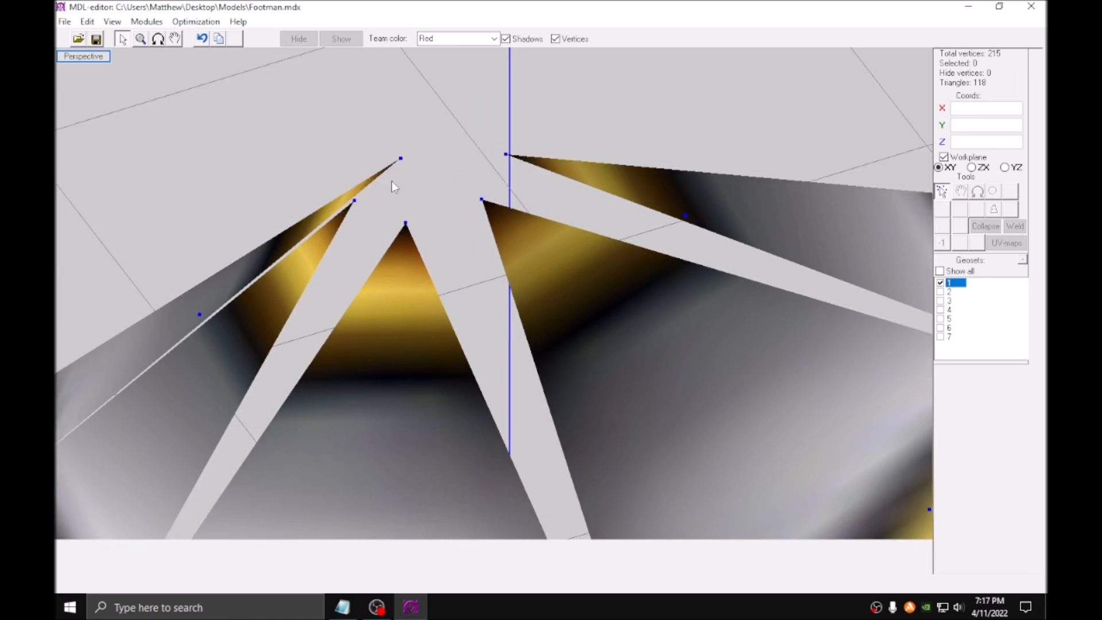
middle_drag(391, 180, 418, 216)
drag(483, 159, 560, 274)
key(w)
drag(347, 222, 464, 333)
key(w)
Create a triangle from the three vertices around the collar's front gap to fill it.
scroll(428, 265, down, 4)
middle_drag(423, 252, 372, 121)
drag(376, 118, 491, 208)
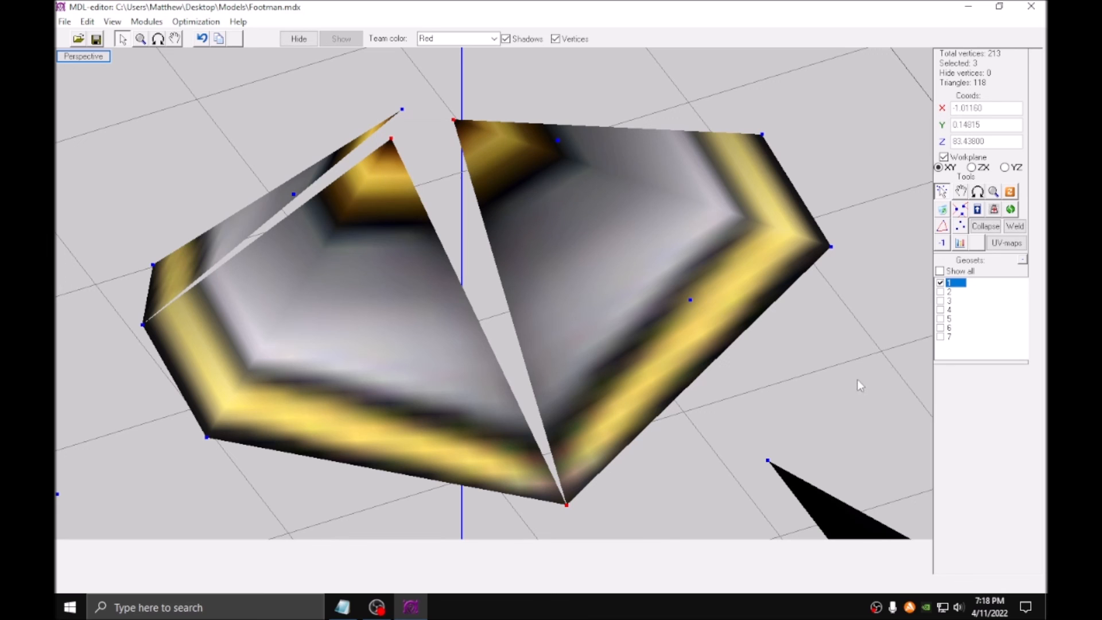
click(942, 226)
scroll(407, 461, down, 2)
click(432, 454)
scroll(434, 455, down, 2)
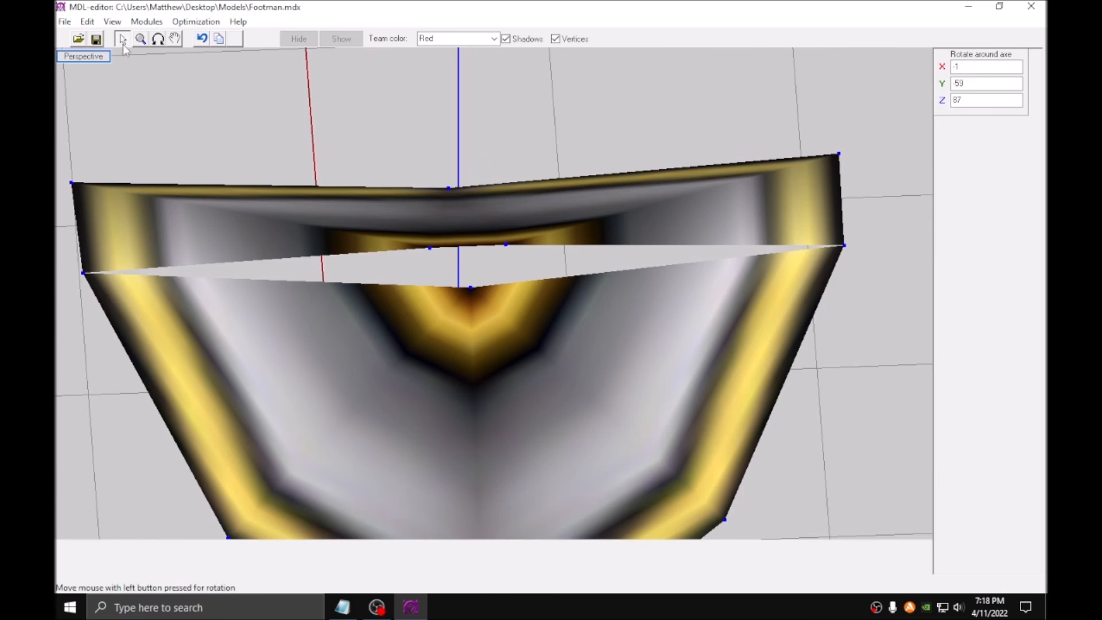
Create triangles that fill the two remaining gaps on either side of the collar's centre.
click(123, 40)
middle_drag(220, 246, 277, 247)
drag(127, 226, 549, 374)
click(942, 226)
drag(518, 238, 924, 338)
click(942, 226)
click(942, 244)
Select the three vertices around the collar's inner opening and scale them outward to widen the neck hole.
click(512, 228)
scroll(513, 228, up, 3)
drag(425, 186, 678, 336)
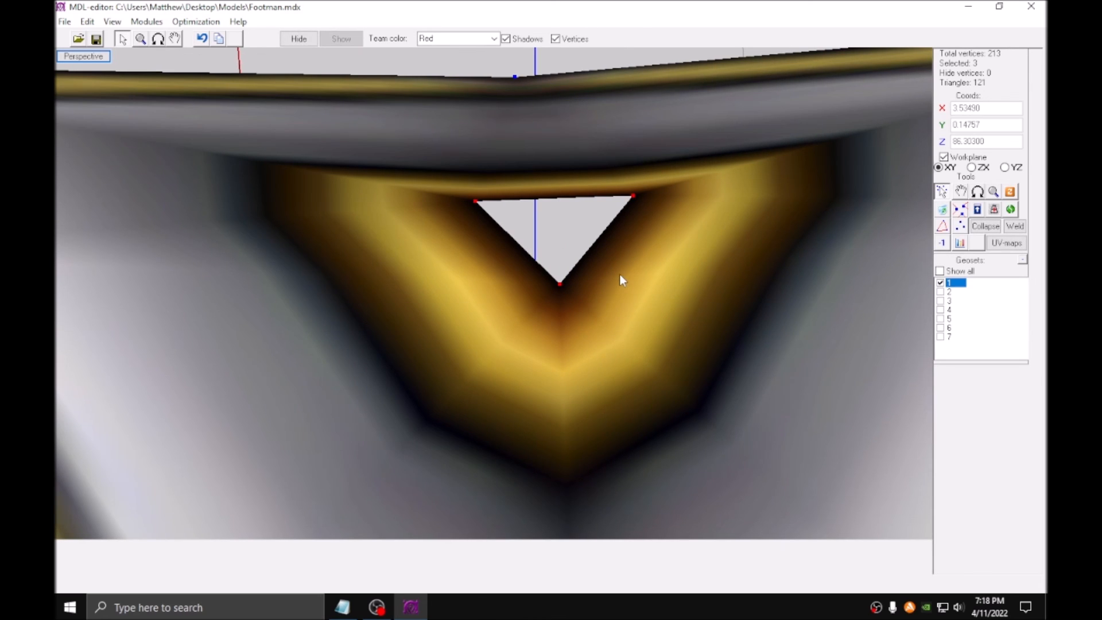
scroll(619, 273, down, 5)
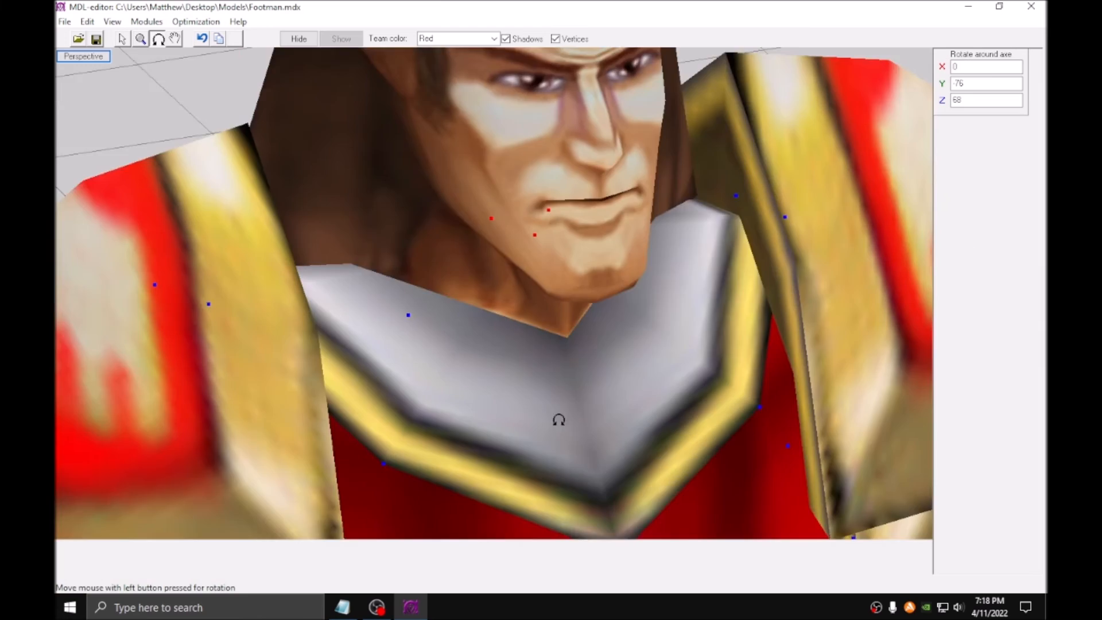
drag(559, 421, 524, 413)
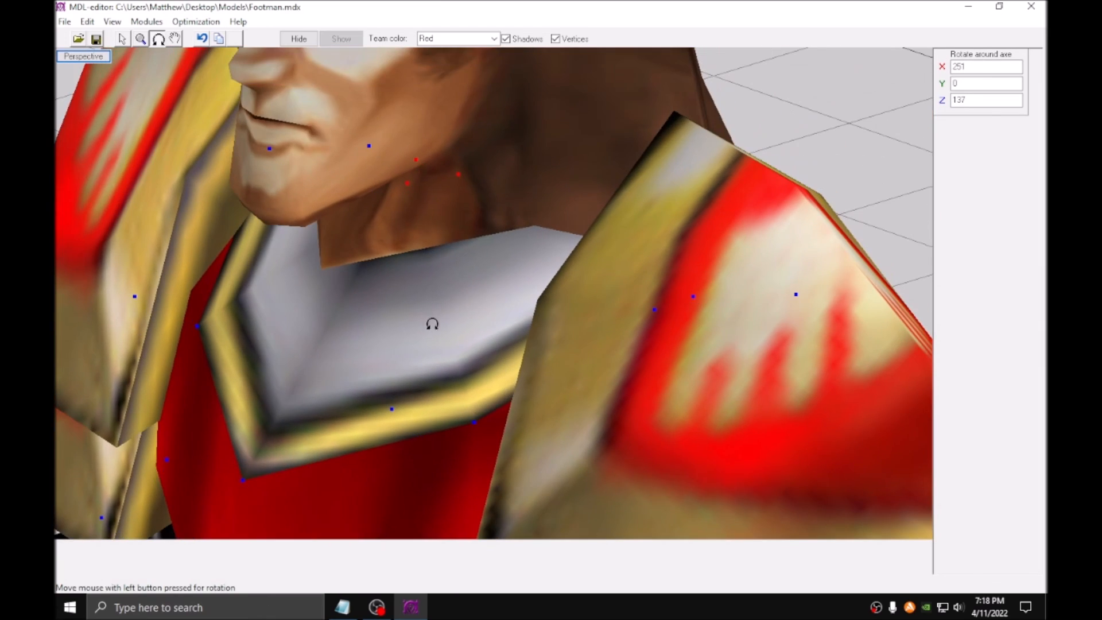
click(122, 39)
scroll(409, 243, up, 3)
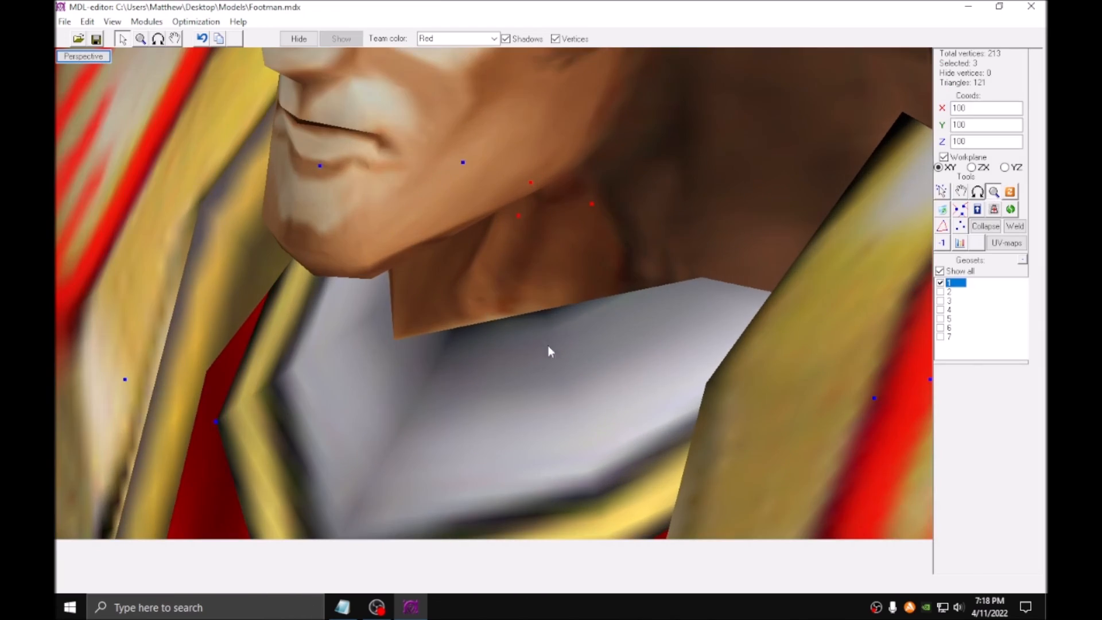
drag(504, 394, 766, 328)
Lower the three collar opening vertices in the ZX plane toward the base of the neck.
click(960, 192)
click(972, 168)
drag(856, 196, 849, 246)
scroll(848, 245, down, 3)
middle_drag(818, 239, 795, 264)
Select the collar opening's two side vertices, adjust their spacing by scaling, and raise them in the ZX plane.
drag(758, 190, 356, 241)
click(994, 191)
drag(593, 345, 581, 348)
click(961, 192)
drag(822, 254, 822, 222)
Show only geosets 6 and 7 for editing, select all their vertices, and shift the head slightly in the YZ plane.
click(939, 282)
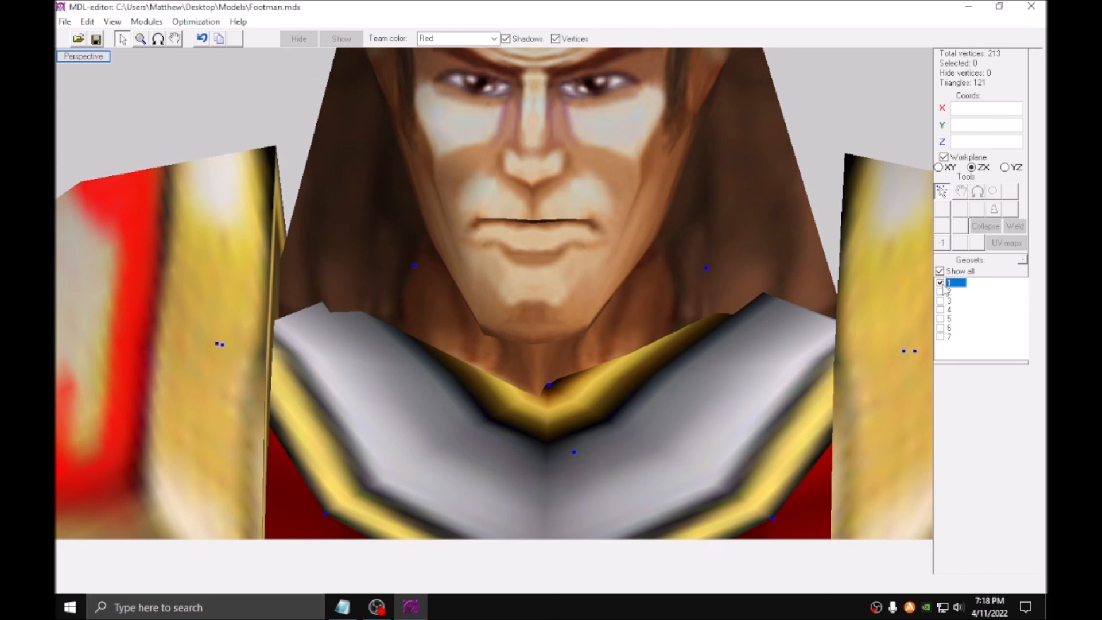
click(940, 325)
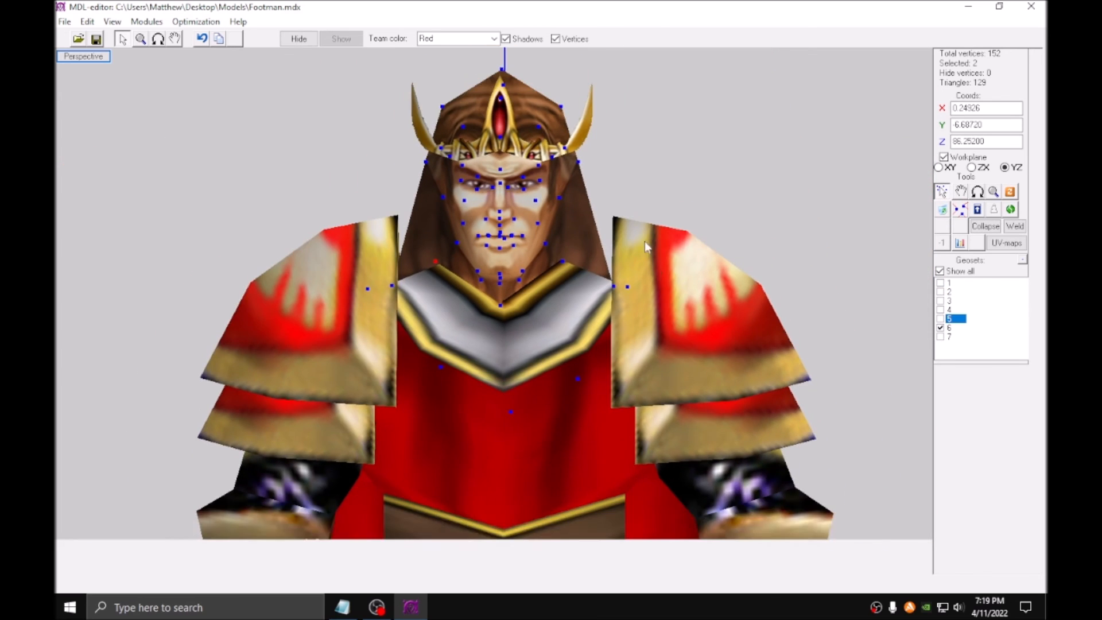
click(940, 337)
key(ctrl+a)
scroll(681, 188, up, 3)
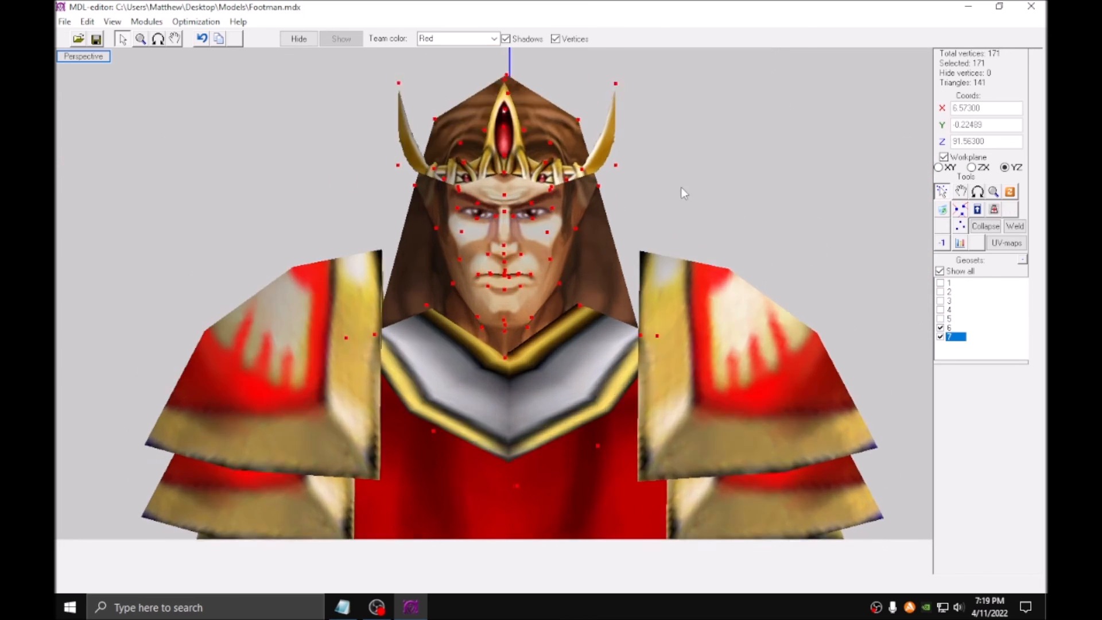
click(962, 194)
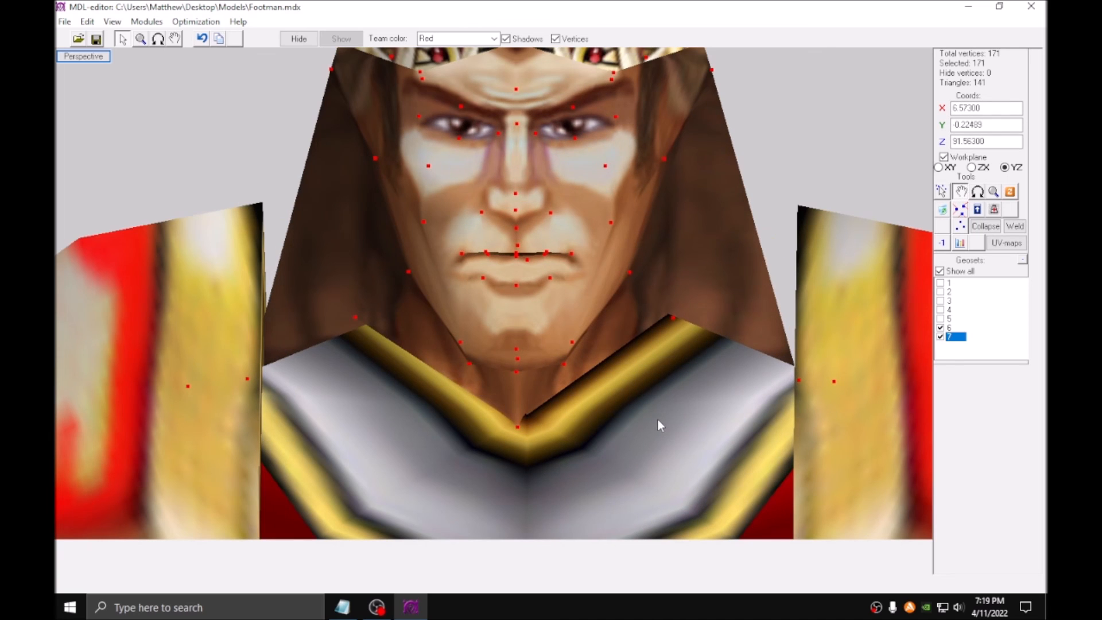
drag(558, 441, 563, 439)
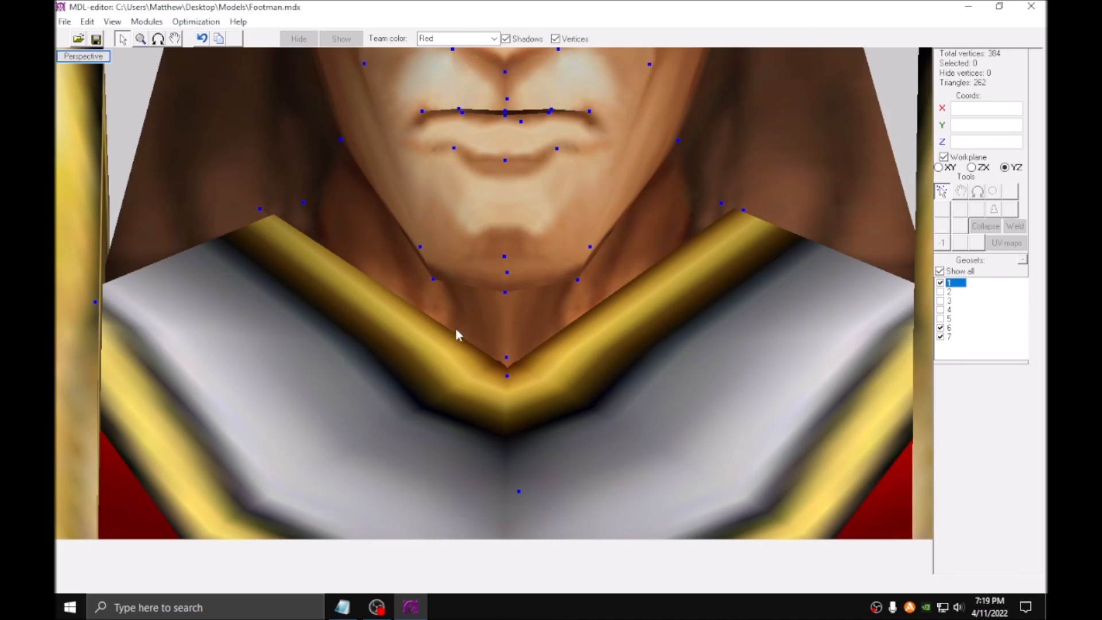
Select the front and side vertices where the collar meets the neck and nudge them slightly.
drag(456, 334, 580, 419)
drag(692, 190, 766, 241)
drag(338, 256, 339, 257)
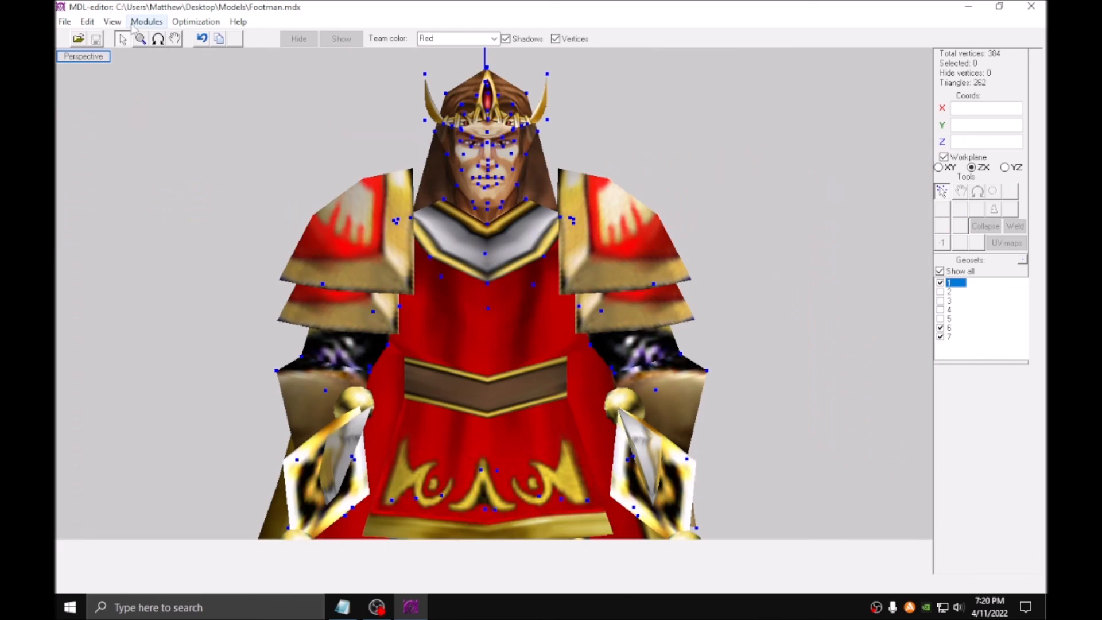
Open the sequence editor and switch to bone editing around the head and neck.
click(135, 25)
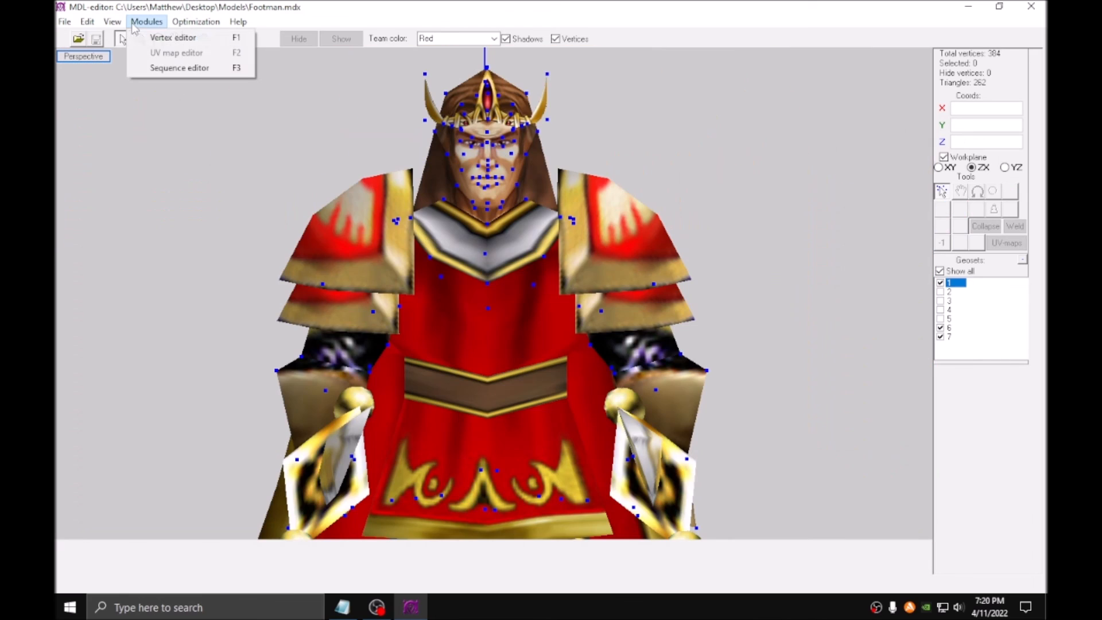
click(166, 68)
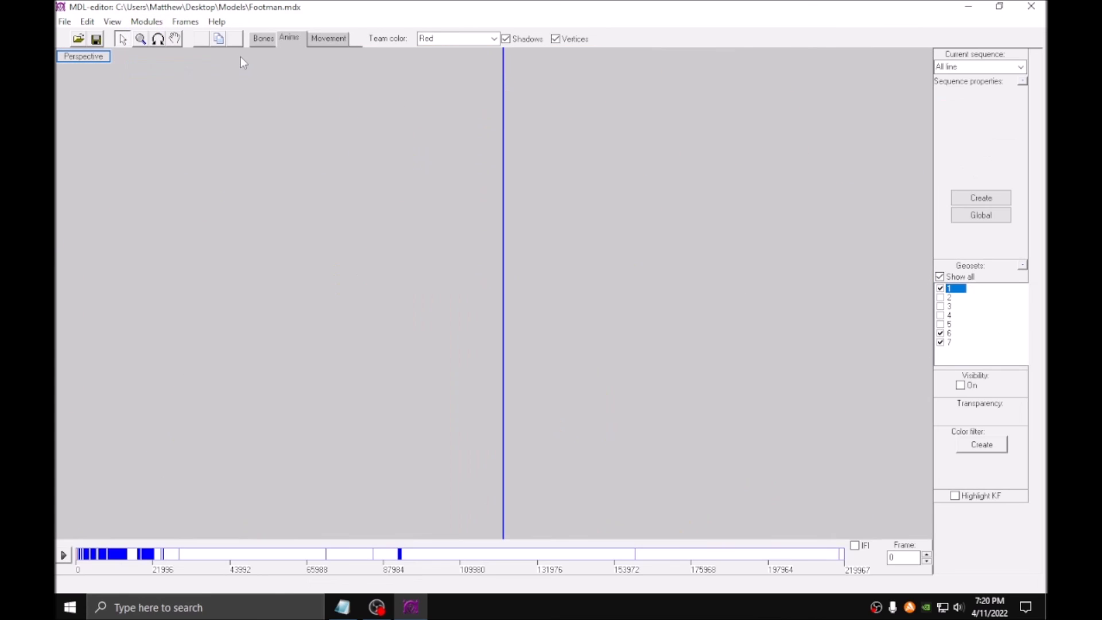
click(263, 39)
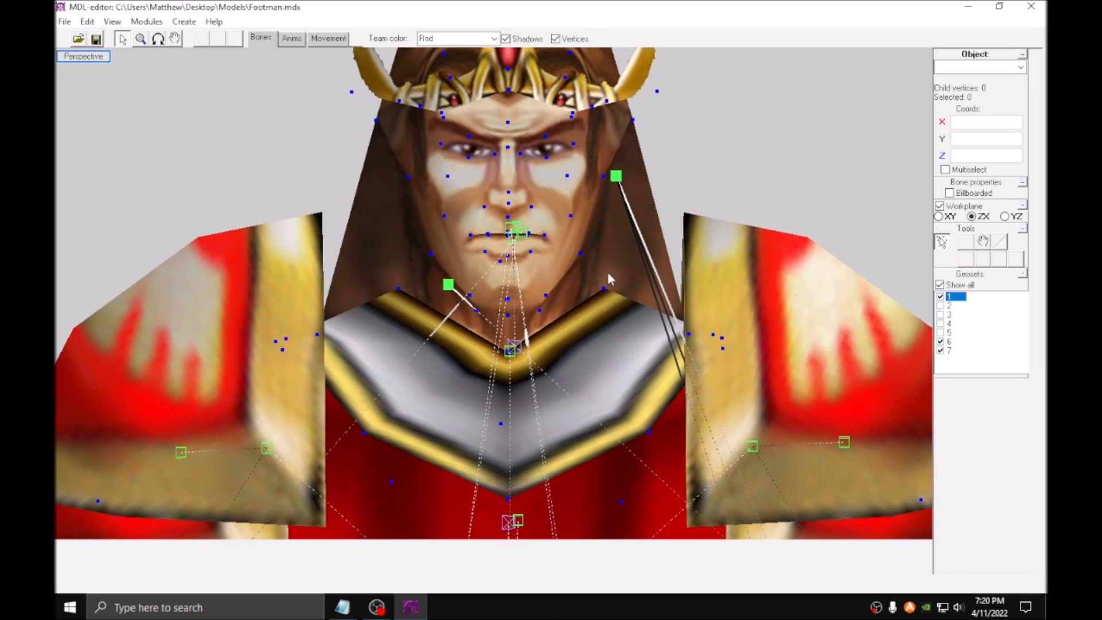
middle_drag(625, 268, 623, 265)
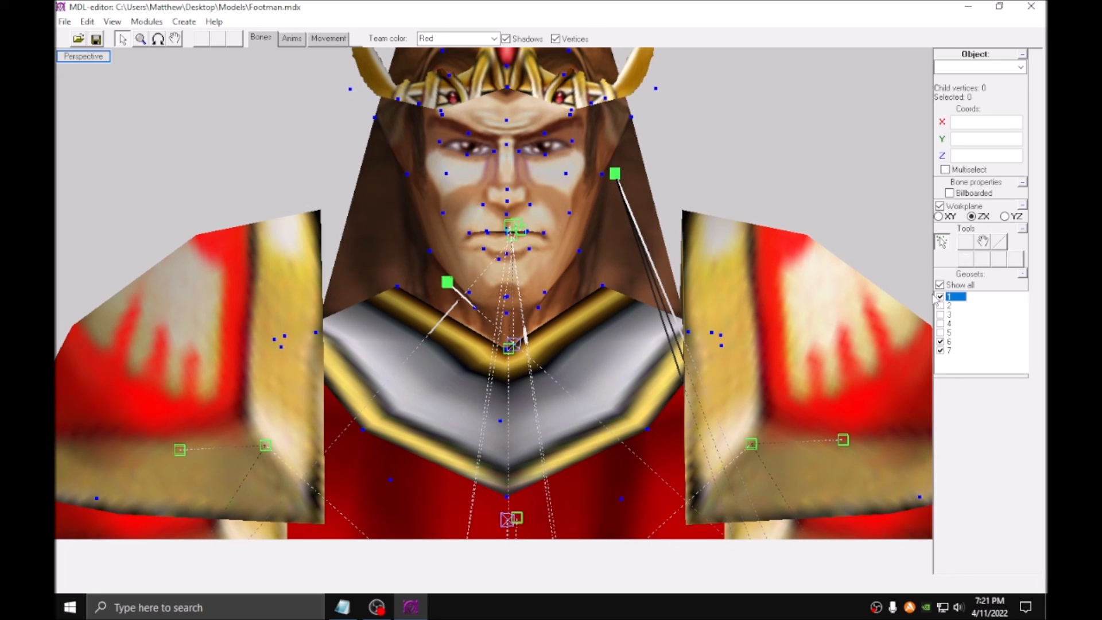
Limit bone editing to geoset 1, then select its collar vertices and the bone just below the collar.
click(948, 341)
click(940, 285)
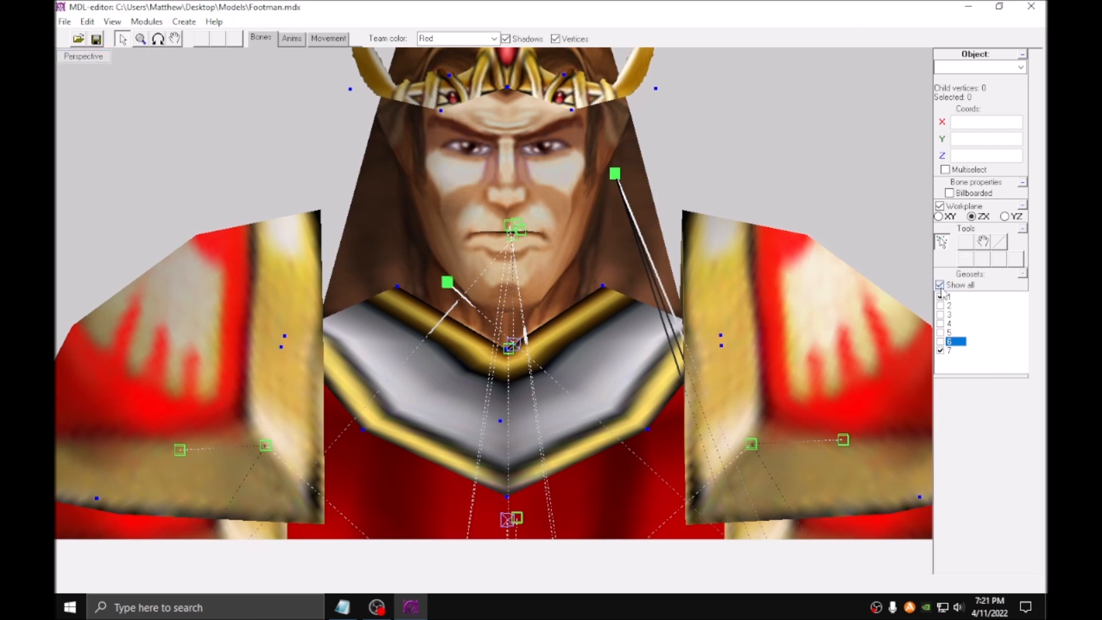
click(950, 350)
key(r)
drag(699, 356, 606, 303)
click(127, 42)
middle_drag(610, 480, 605, 224)
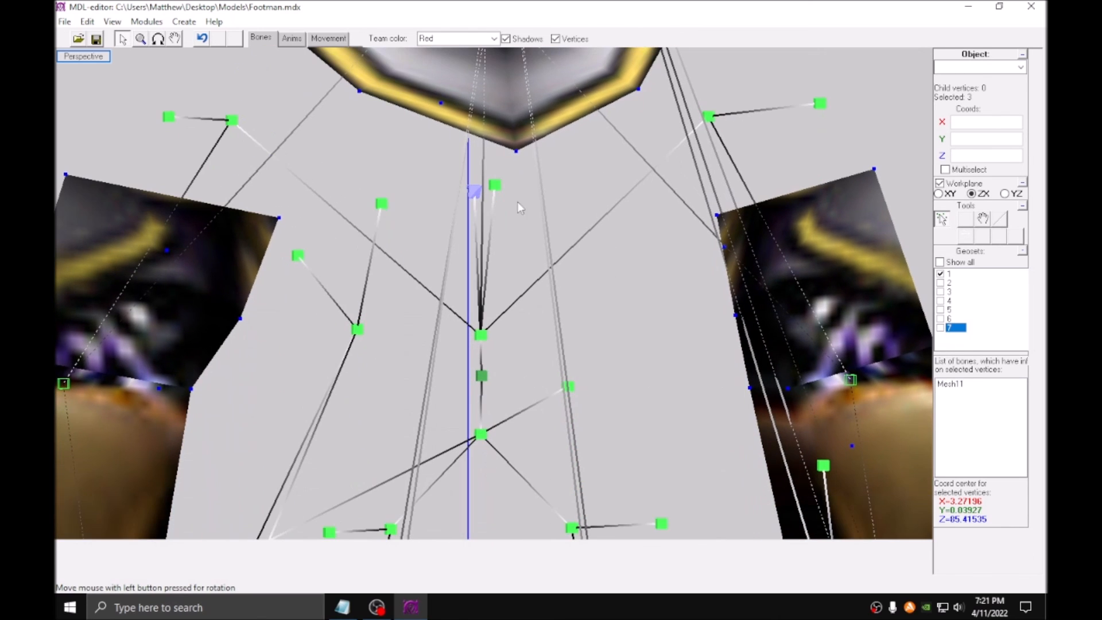
click(493, 187)
middle_drag(493, 187, 538, 295)
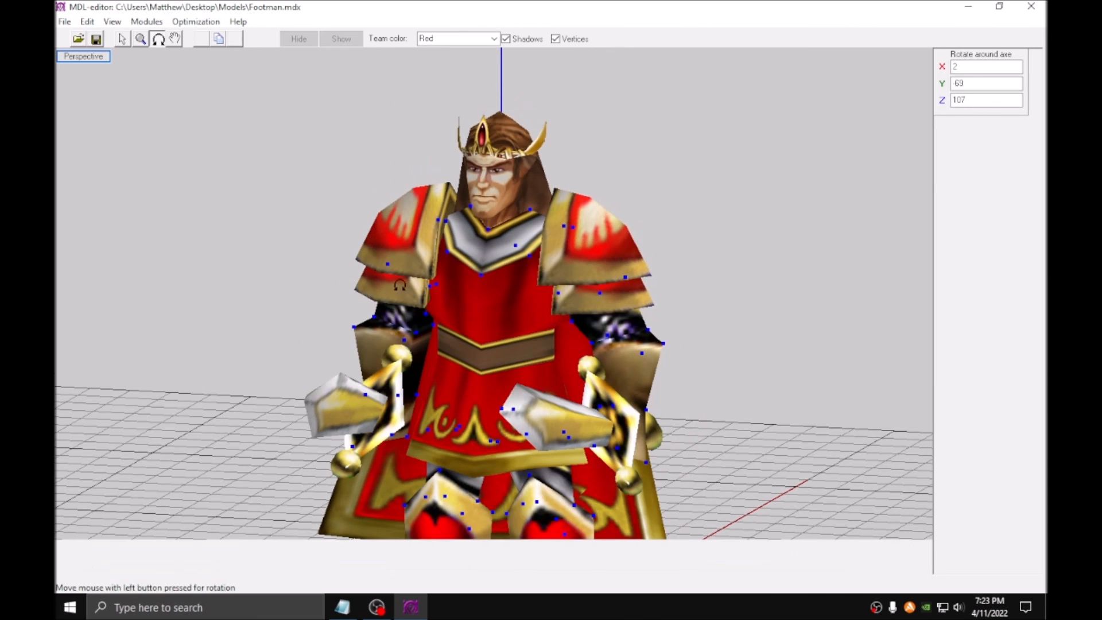
Select the face's jaw, chin, mouth-corner and lower-lip vertices on both sides and duplicate them with copy and paste.
scroll(520, 374, up, 5)
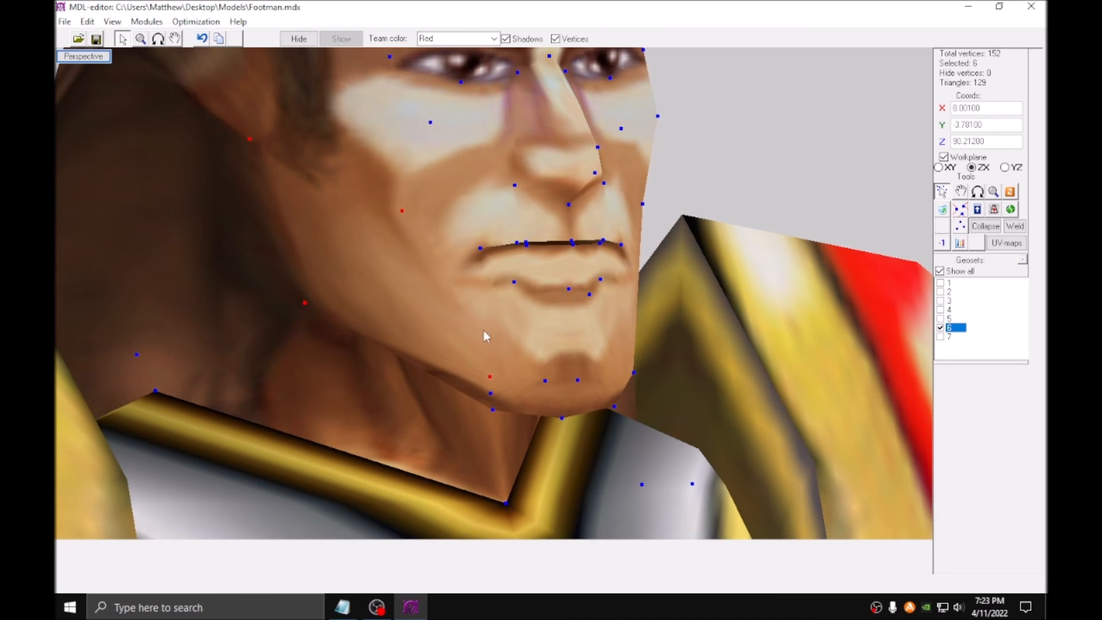
shift+click(568, 288)
shift+click(589, 293)
shift+click(562, 418)
drag(660, 367, 396, 350)
shift+click(400, 322)
shift+click(601, 254)
shift+click(655, 92)
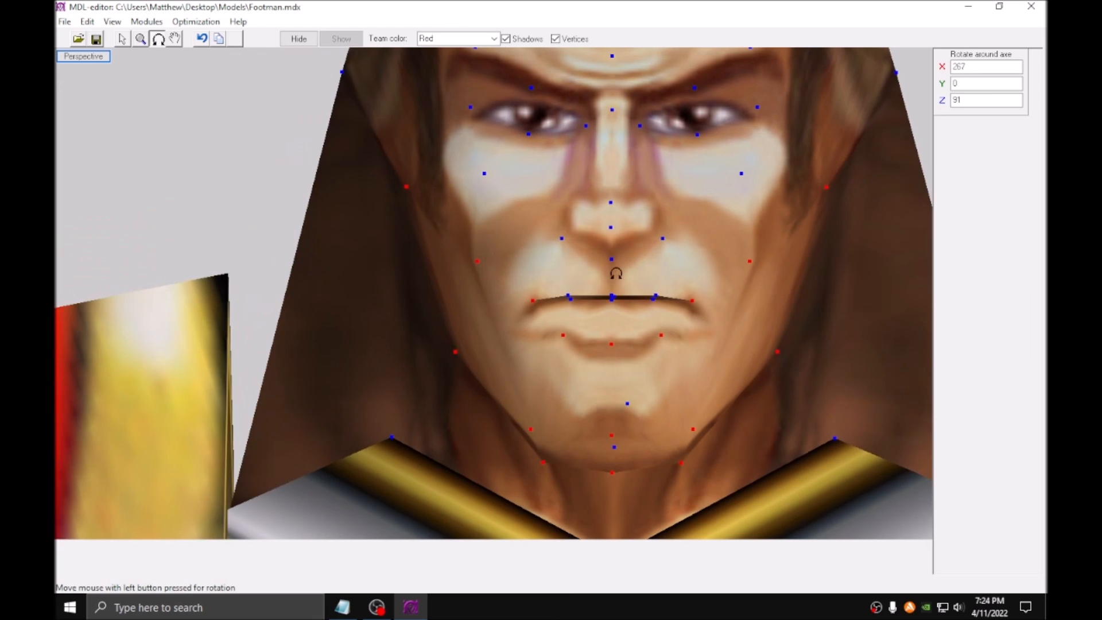
key(ctrl+c)
key(ctrl+v)
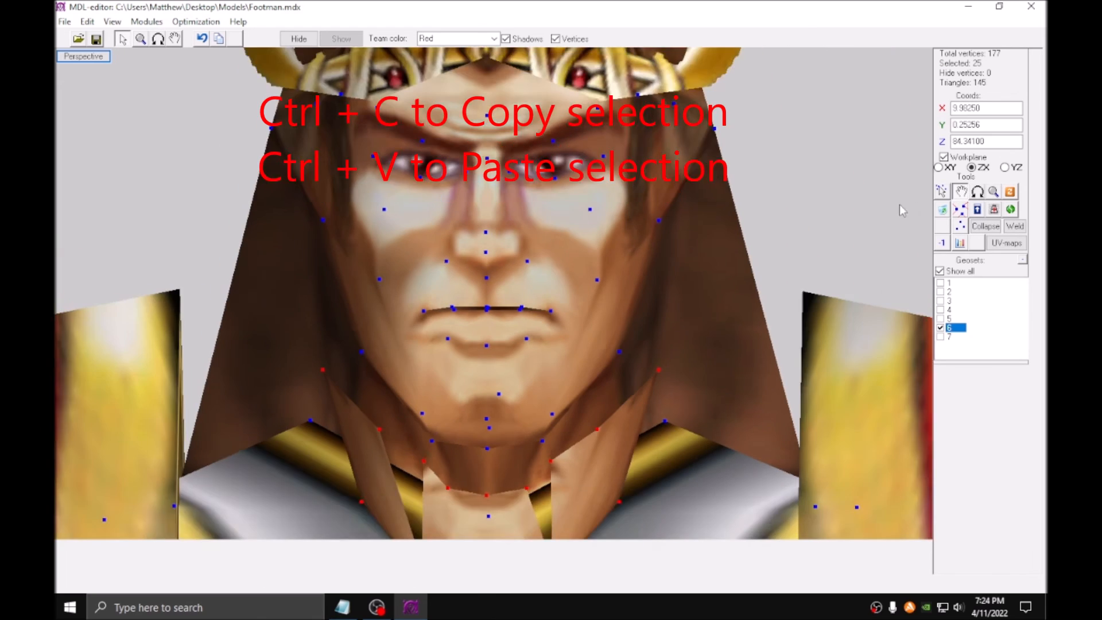
Move the duplicated lower-face piece straight up in the ZX plane until it is clear of the crown.
scroll(712, 264, down, 2)
middle_drag(689, 269, 682, 360)
drag(594, 431, 609, 102)
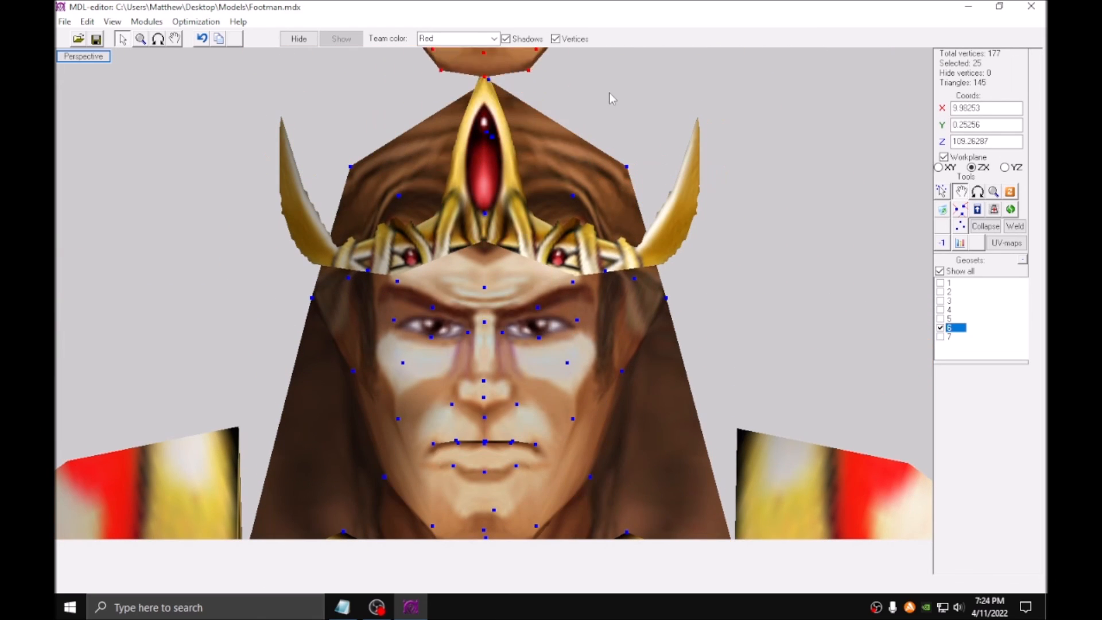
middle_drag(608, 102, 631, 308)
scroll(632, 308, up, 2)
Weld the overlapping vertices around the duplicated jaw piece, one cluster at a time.
drag(584, 226, 634, 277)
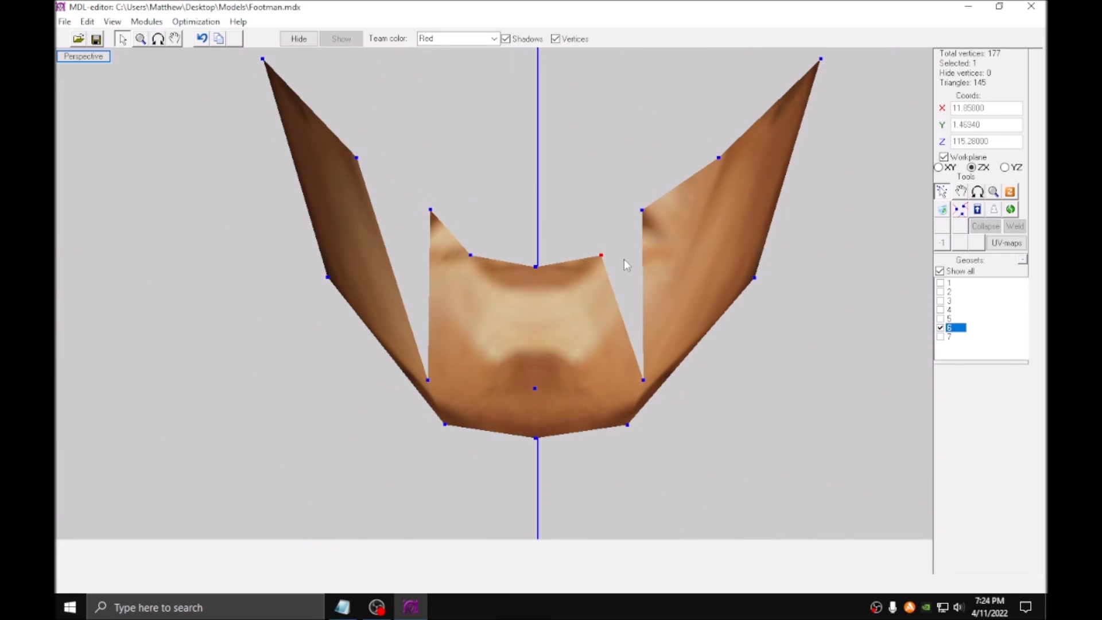
drag(640, 198, 645, 213)
drag(321, 153, 435, 228)
key(b)
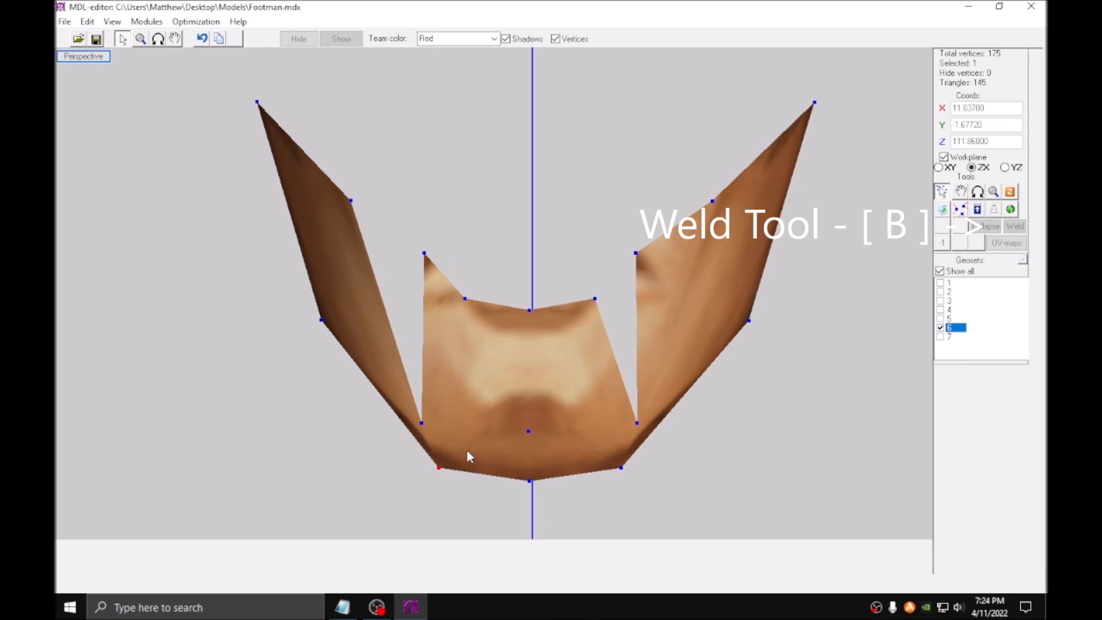
drag(472, 369, 545, 425)
drag(603, 485, 677, 446)
key(b)
drag(675, 356, 792, 309)
key(b)
key(b)
drag(766, 268, 833, 86)
key(b)
drag(609, 230, 663, 291)
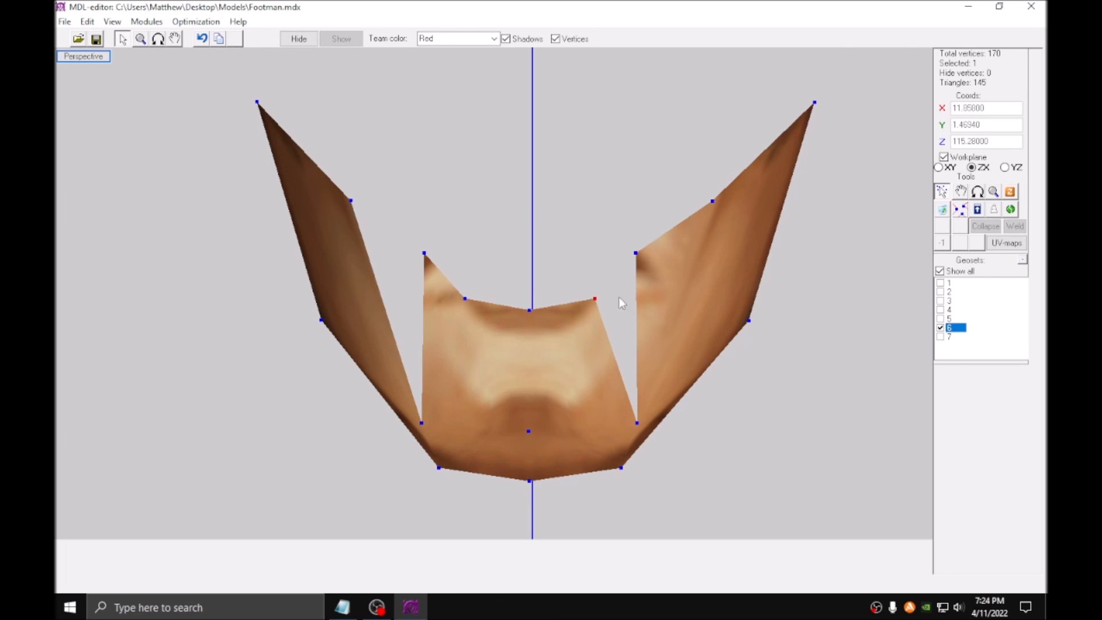
Fill the gaps on both sides of the duplicated jaw piece with new triangles and reverse the misfacing triangle's normals.
key(t)
drag(340, 169, 432, 435)
key(t)
drag(585, 221, 665, 435)
key(t)
click(410, 278)
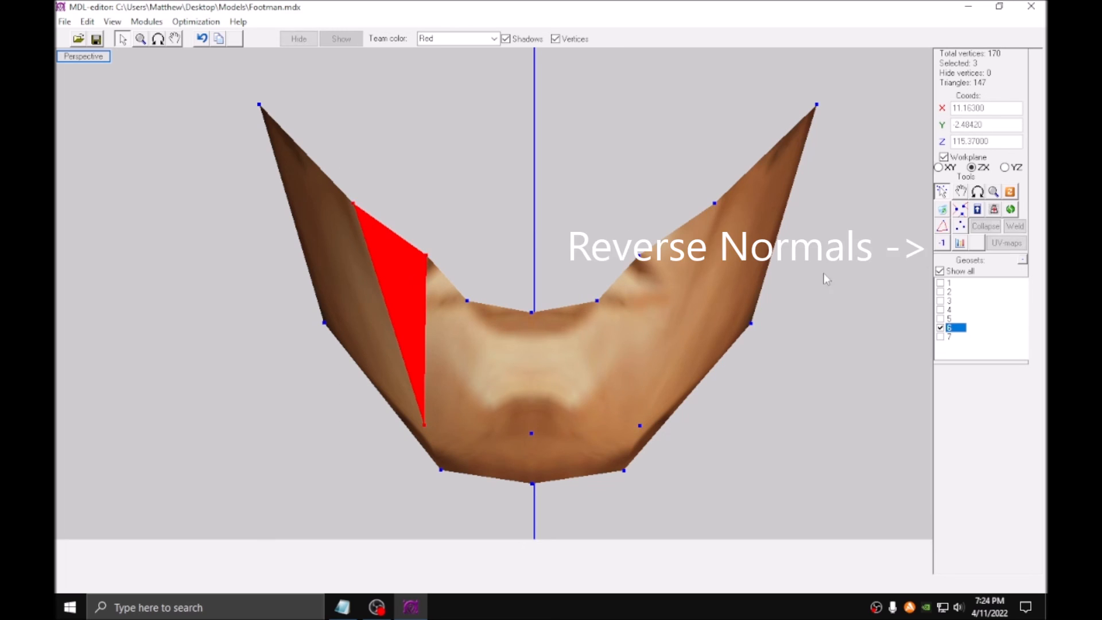
click(943, 243)
scroll(732, 262, down, 3)
click(691, 271)
Select the upper-lip, mouth-corner, nostril and cheek vertices on the face and duplicate them as a moustache piece.
scroll(690, 271, up, 3)
middle_drag(410, 511, 398, 96)
middle_drag(465, 382, 465, 310)
scroll(456, 295, up, 3)
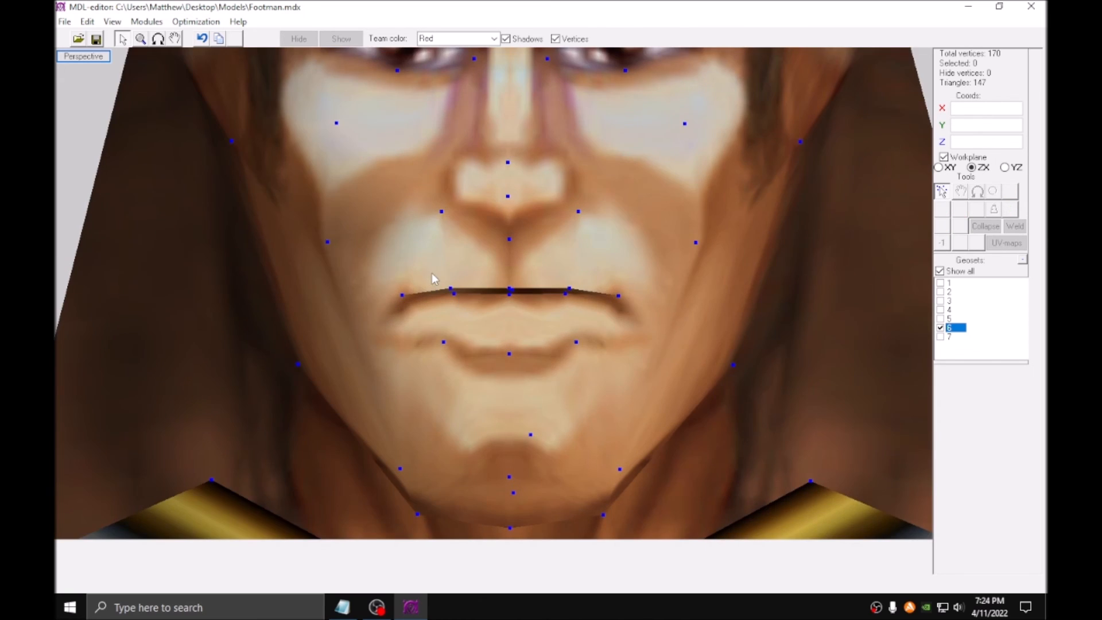
shift+click(435, 273)
shift+click(471, 258)
shift+click(501, 253)
shift+click(534, 257)
shift+click(587, 263)
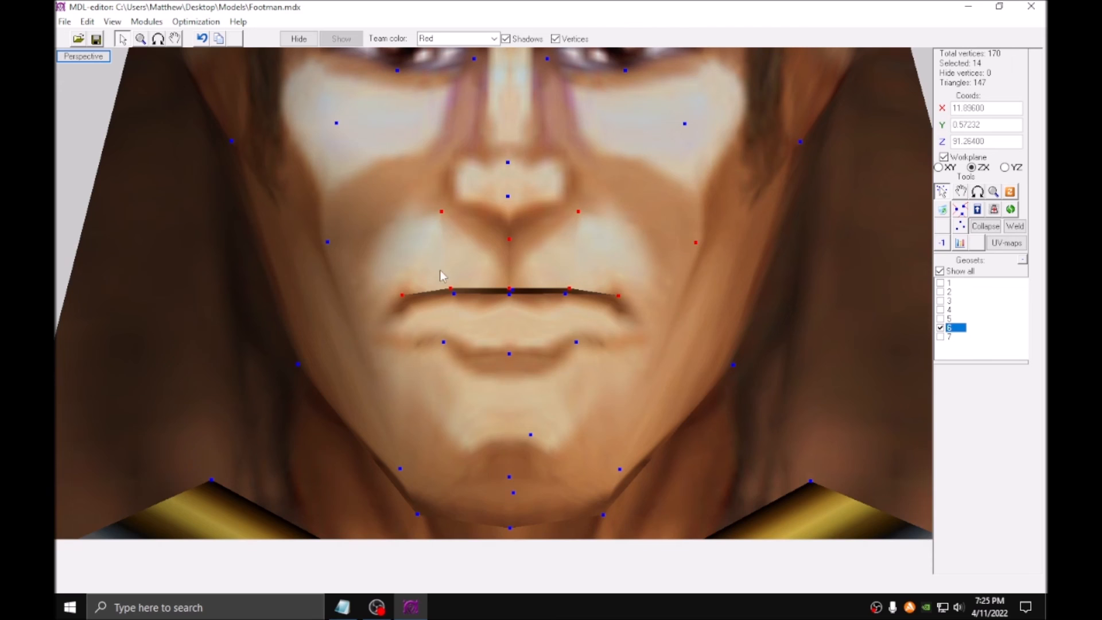
shift+click(327, 242)
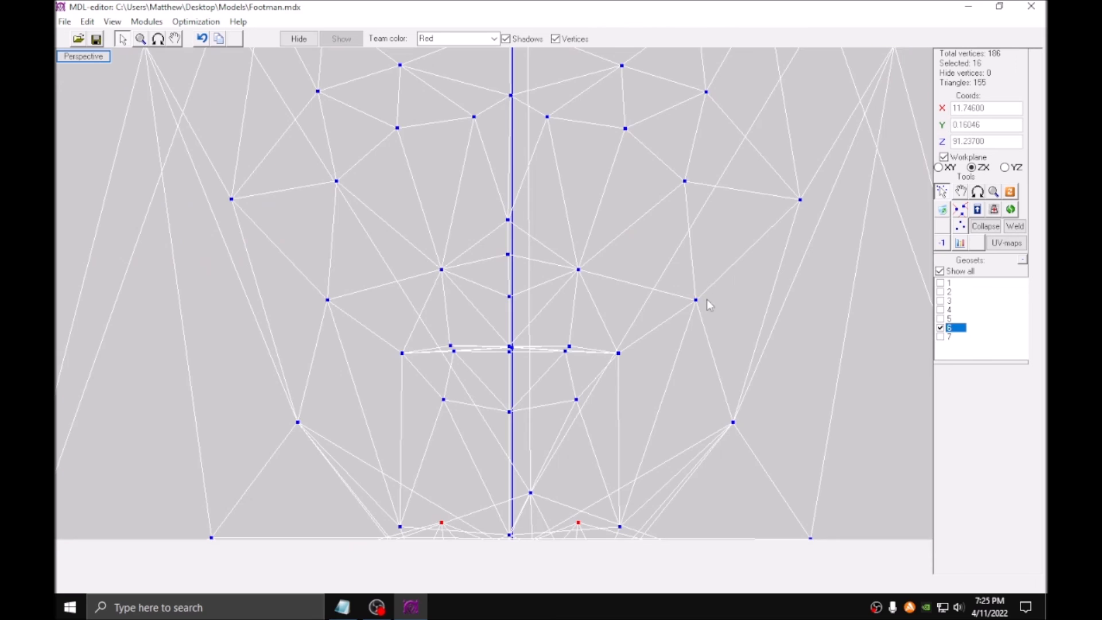
Restore the textured view and move the duplicated upper-lip piece above the head, just over the detached jaw piece.
right_click(707, 298)
click(713, 359)
click(961, 194)
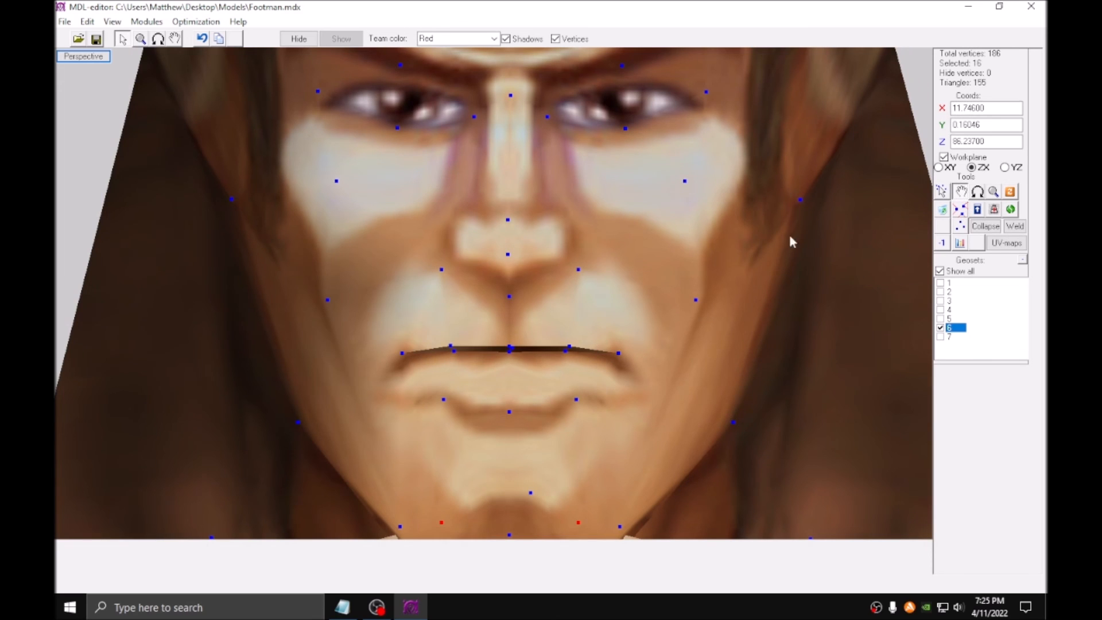
middle_drag(536, 332, 567, 424)
drag(567, 425, 574, 53)
middle_drag(574, 52, 594, 433)
drag(594, 434, 607, 54)
middle_drag(608, 55, 602, 384)
drag(601, 384, 611, 229)
middle_drag(611, 228, 598, 291)
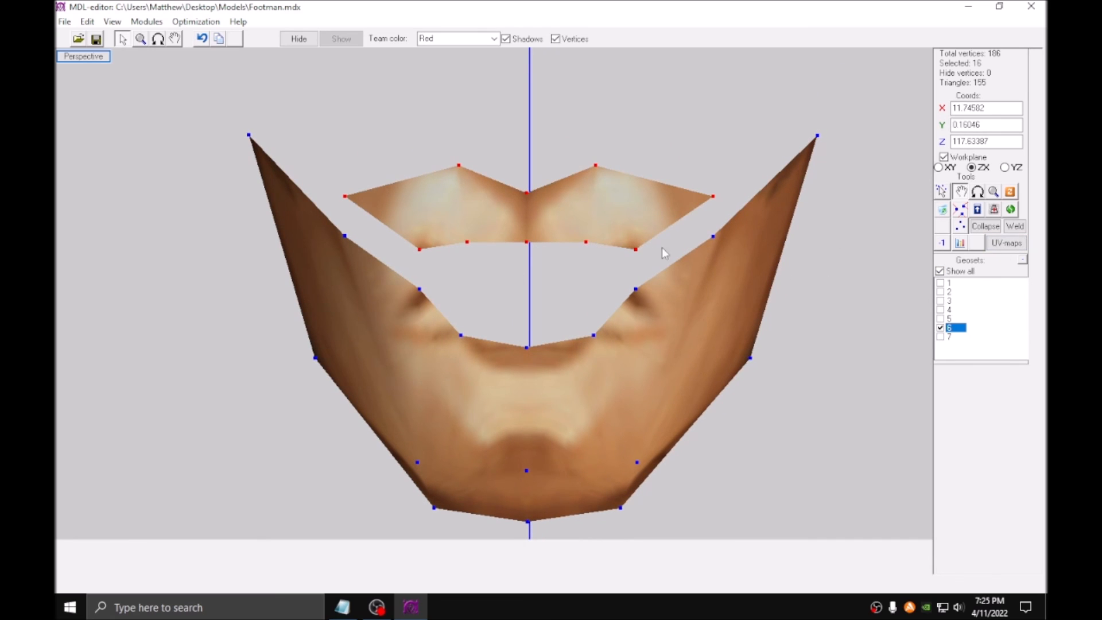
Select all of the moustache piece's UV points and move them onto the brown hair area of Textures\Footman.blp.
click(1006, 243)
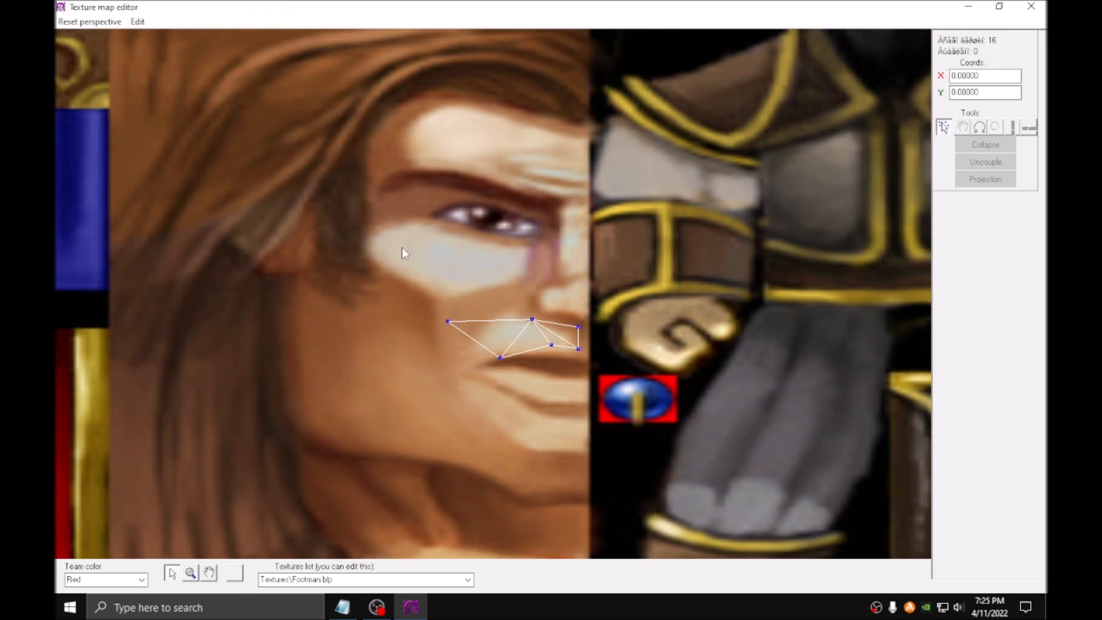
key(ctrl+a)
middle_drag(636, 317, 687, 463)
key(m)
drag(679, 470, 537, 153)
key(m)
key(s)
key(m)
drag(514, 232, 377, 201)
key(s)
key(m)
click(1032, 6)
Reshape the moustache by adjusting its two upper peaks and lowering its outer ends, shifting the ends in the XY plane as well.
key(s)
drag(583, 150, 609, 180)
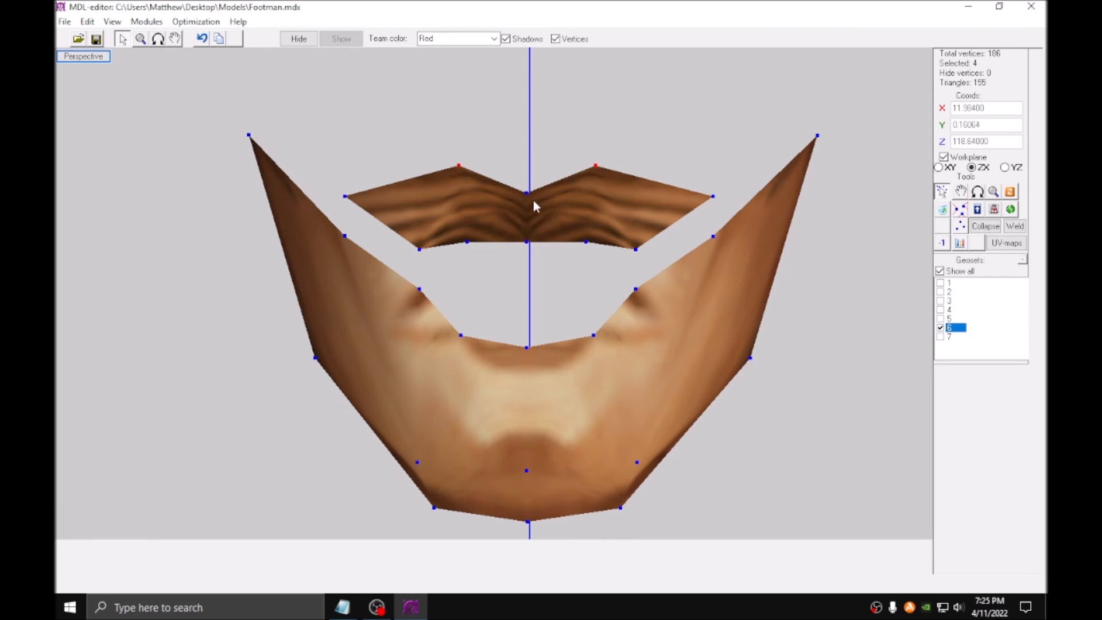
key(m)
drag(533, 201, 886, 223)
key(s)
drag(333, 184, 358, 210)
key(m)
drag(836, 210, 837, 265)
click(939, 167)
drag(874, 170, 872, 154)
scroll(746, 229, down, 2)
key(r)
mouse_move(615, 265)
mouse_down()
mouse_move(631, 264)
mouse_move(601, 263)
mouse_move(615, 264)
mouse_up()
scroll(402, 172, up, 1)
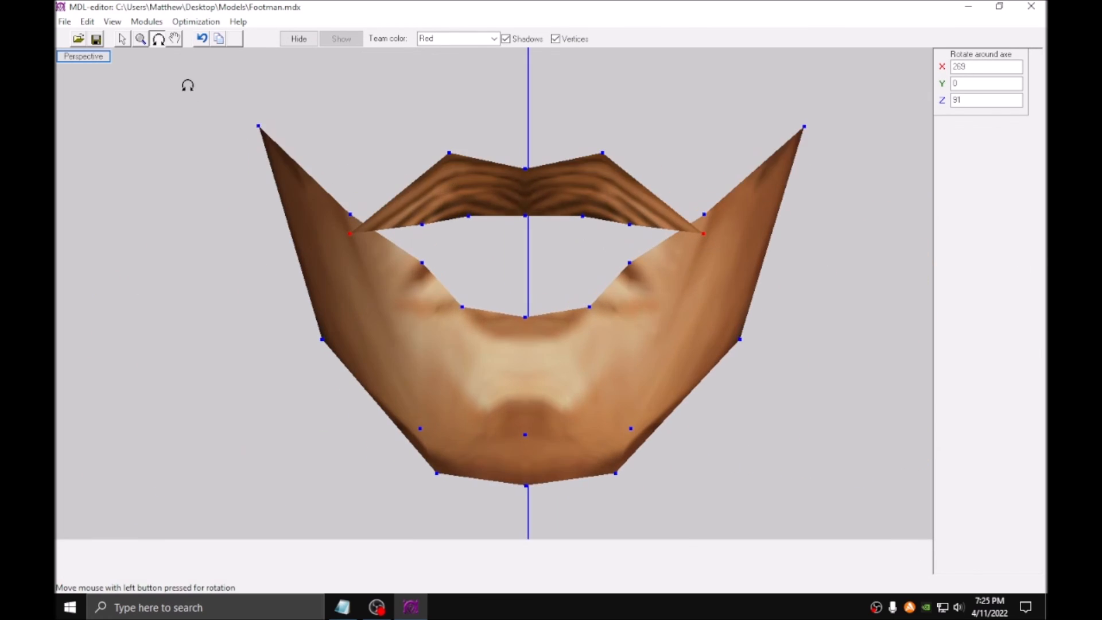
Select all the jaw-piece vertices, open their UV map, and mirror the whole UV layout horizontally.
click(122, 39)
drag(231, 88, 357, 227)
shift+drag(274, 252, 773, 528)
click(1015, 243)
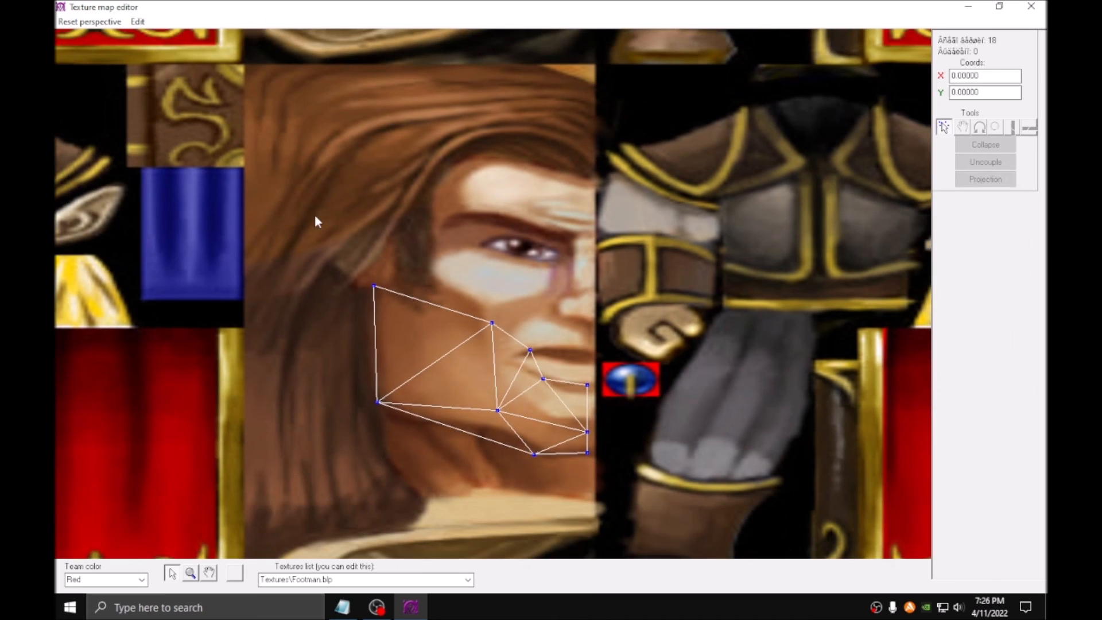
drag(314, 215, 676, 557)
click(963, 127)
middle_drag(513, 419, 555, 318)
click(1013, 127)
drag(780, 202, 624, 312)
Rescale the jaw piece's UV layout and position it over the brown hair texture to form a beard.
click(996, 128)
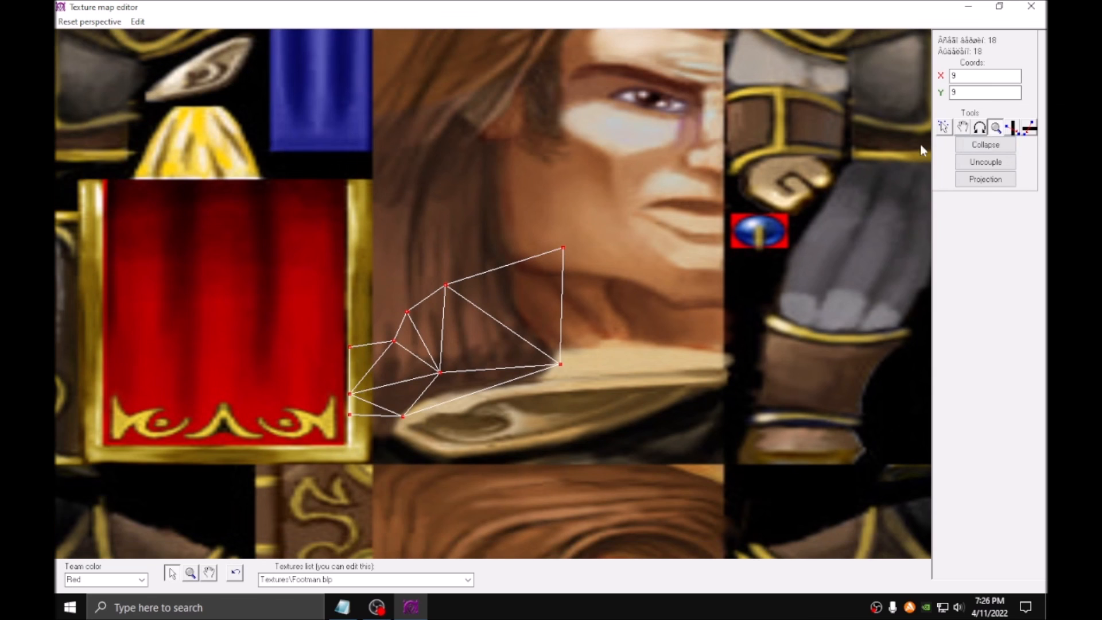
scroll(578, 295, up, 1)
middle_drag(578, 295, 518, 342)
drag(519, 342, 505, 402)
click(962, 127)
scroll(431, 416, up, 1)
middle_drag(431, 415, 474, 386)
scroll(470, 396, up, 1)
drag(455, 403, 454, 418)
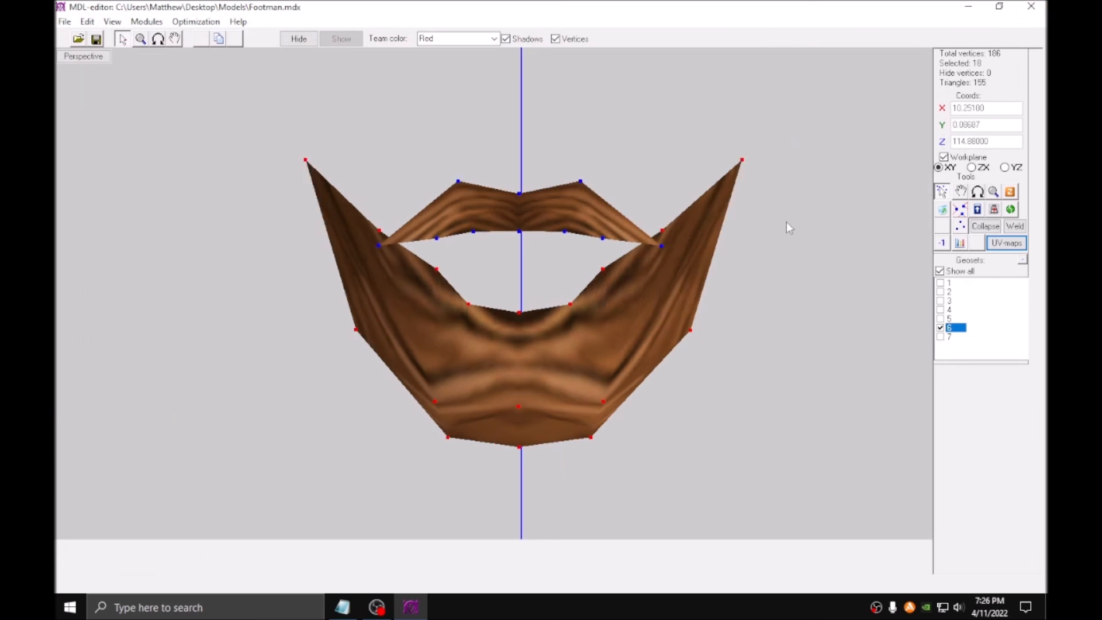
Rework the beard's UV layout by repositioning its points over the hair strands, checking the texture from several angles.
click(1006, 243)
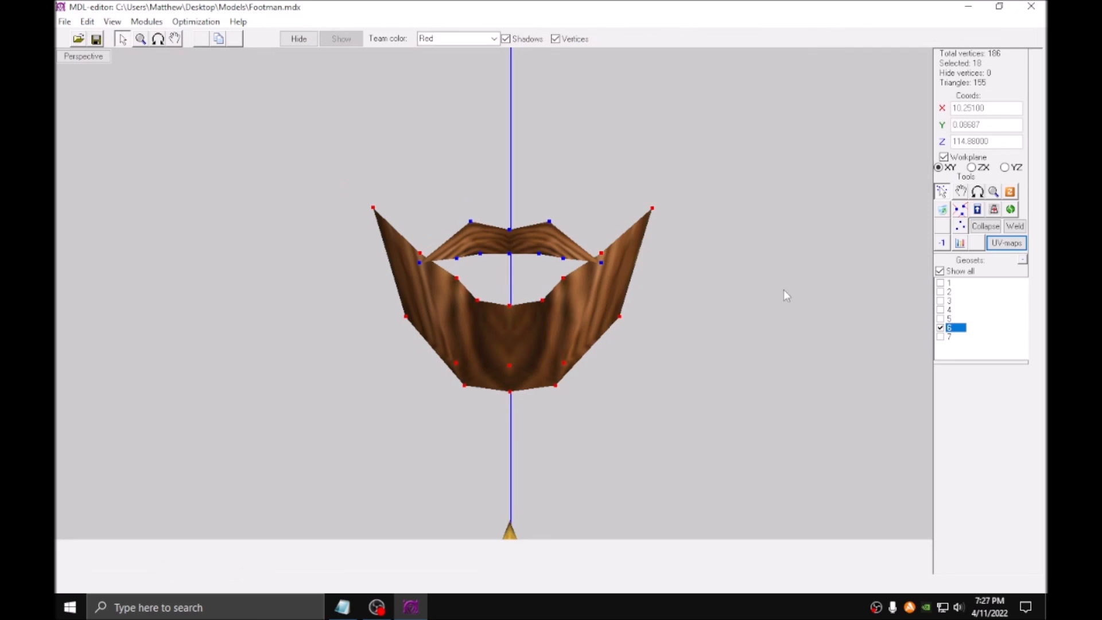
drag(654, 246, 677, 246)
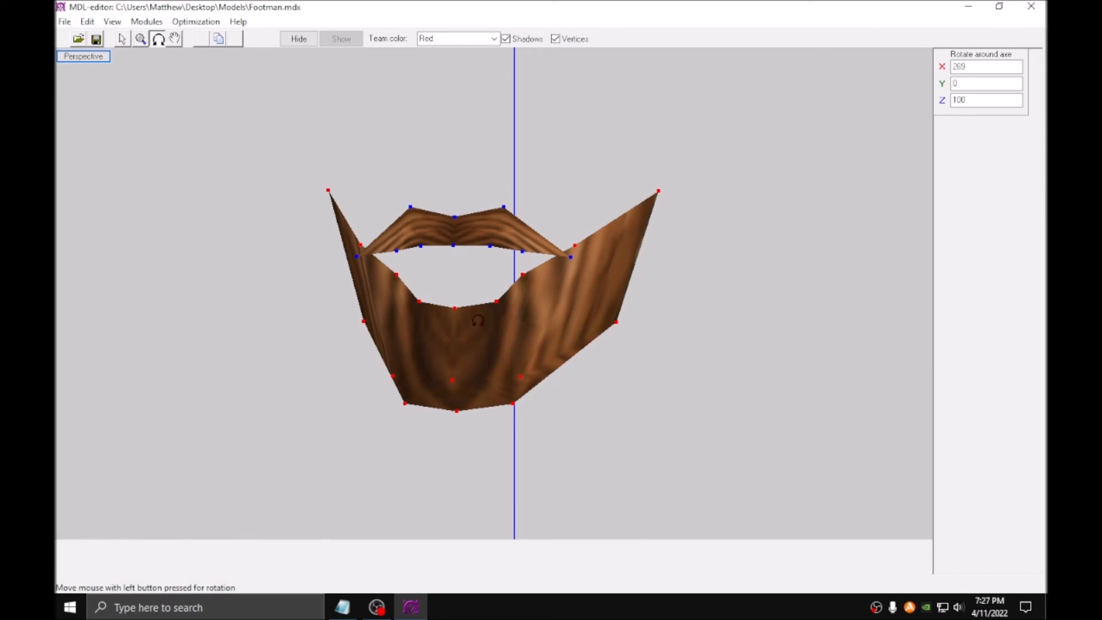
drag(598, 302, 451, 225)
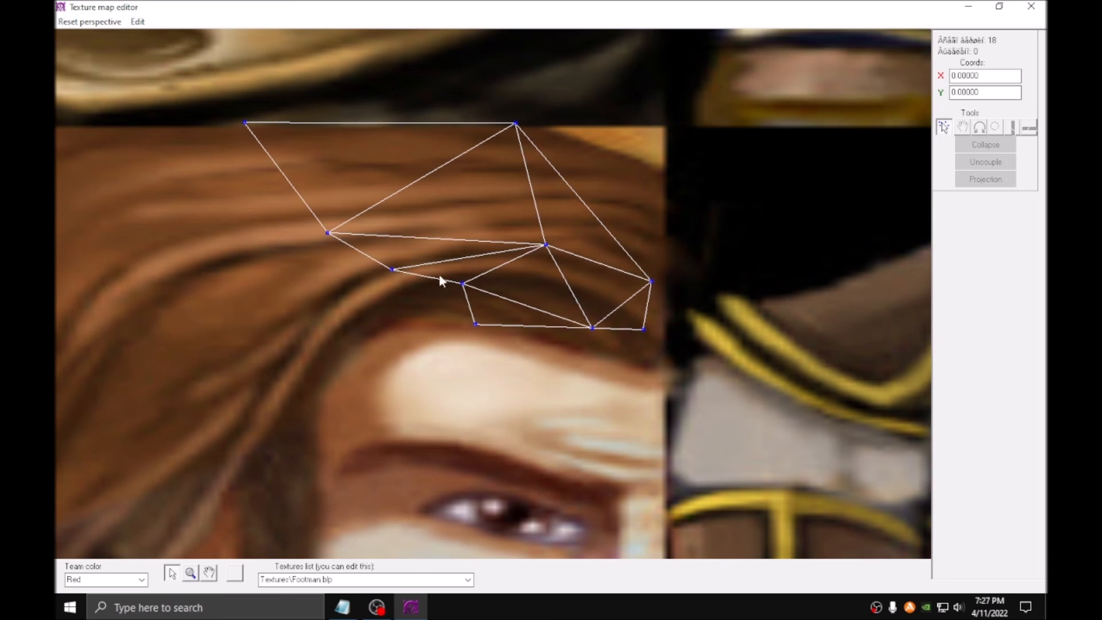
click(1031, 128)
drag(726, 282, 581, 123)
drag(361, 205, 387, 231)
click(944, 127)
drag(682, 352, 361, 237)
click(963, 128)
drag(717, 275, 707, 299)
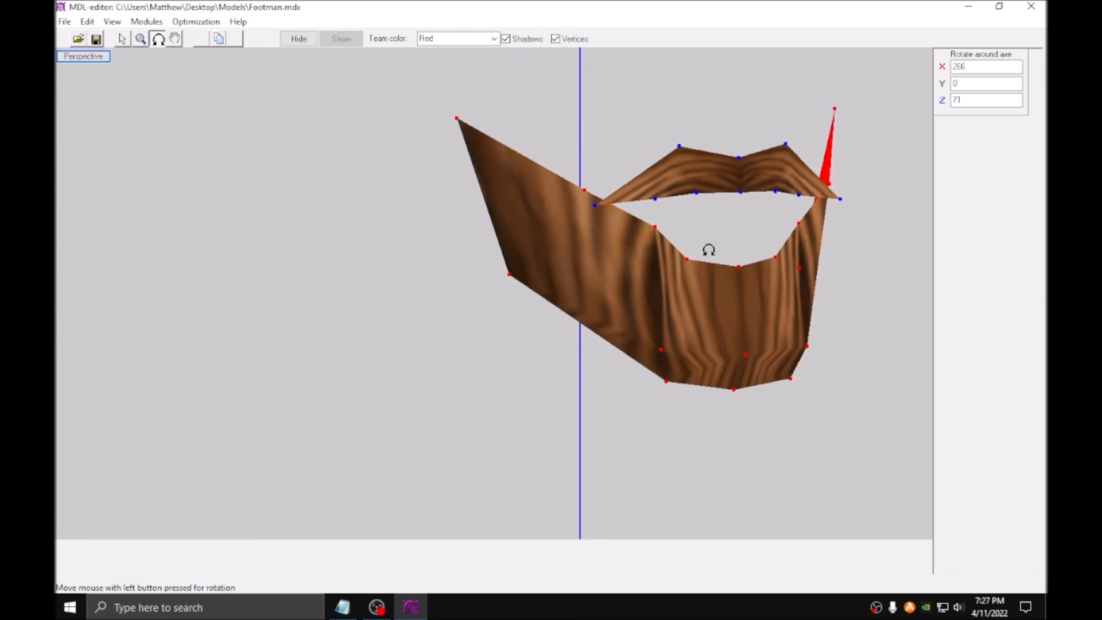
mouse_move(708, 248)
mouse_down()
mouse_move(674, 248)
mouse_move(694, 251)
mouse_up()
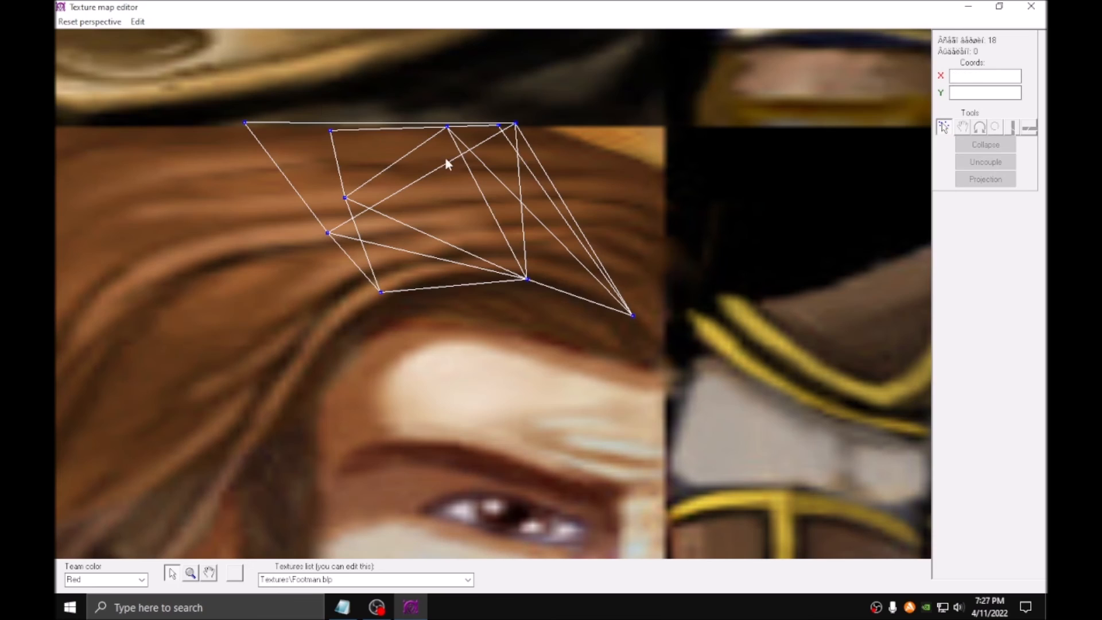
click(500, 167)
drag(500, 167, 683, 143)
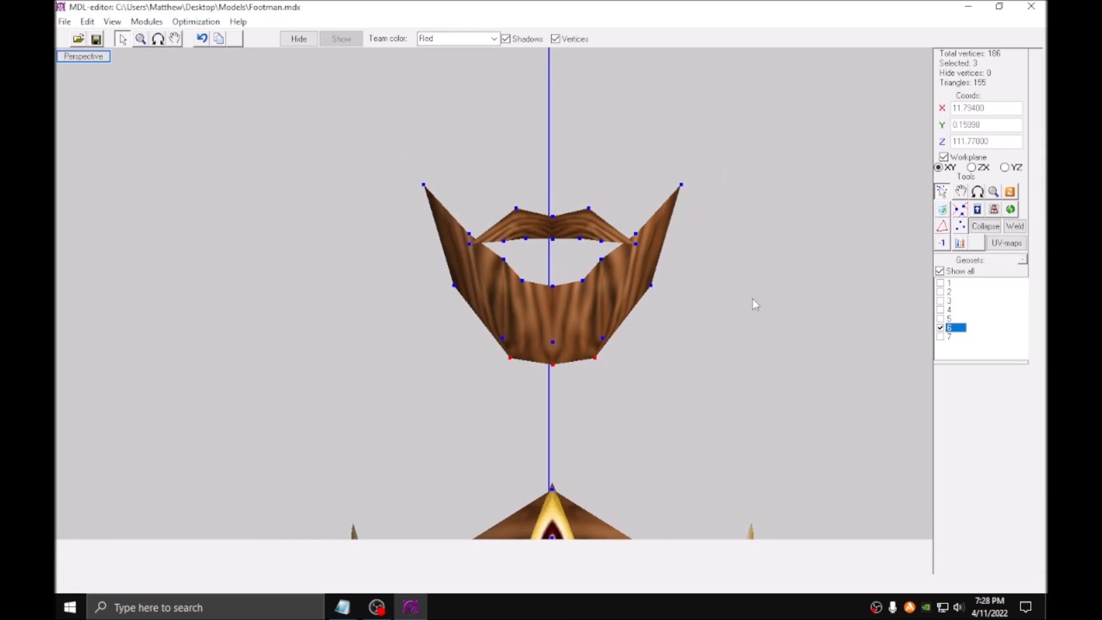
Select the original face's inner chin vertices on both sides and at the centre, and delete them.
drag(754, 305, 759, 361)
drag(202, 75, 246, 178)
click(121, 39)
scroll(357, 314, up, 2)
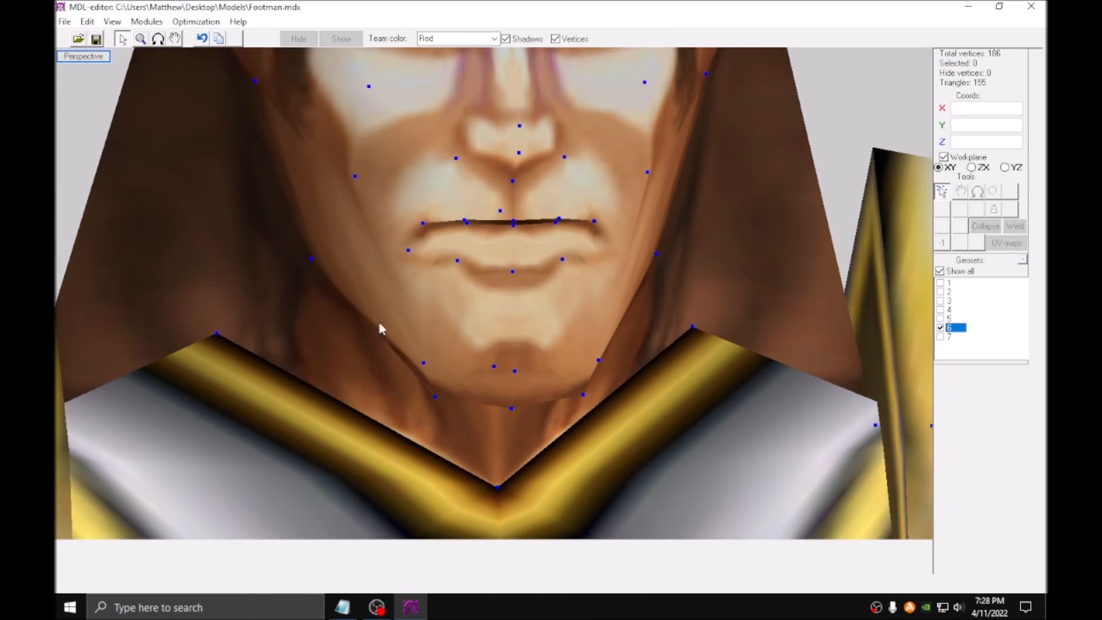
drag(439, 374, 439, 374)
shift+drag(504, 364, 542, 381)
shift+drag(634, 374, 634, 375)
key(Delete)
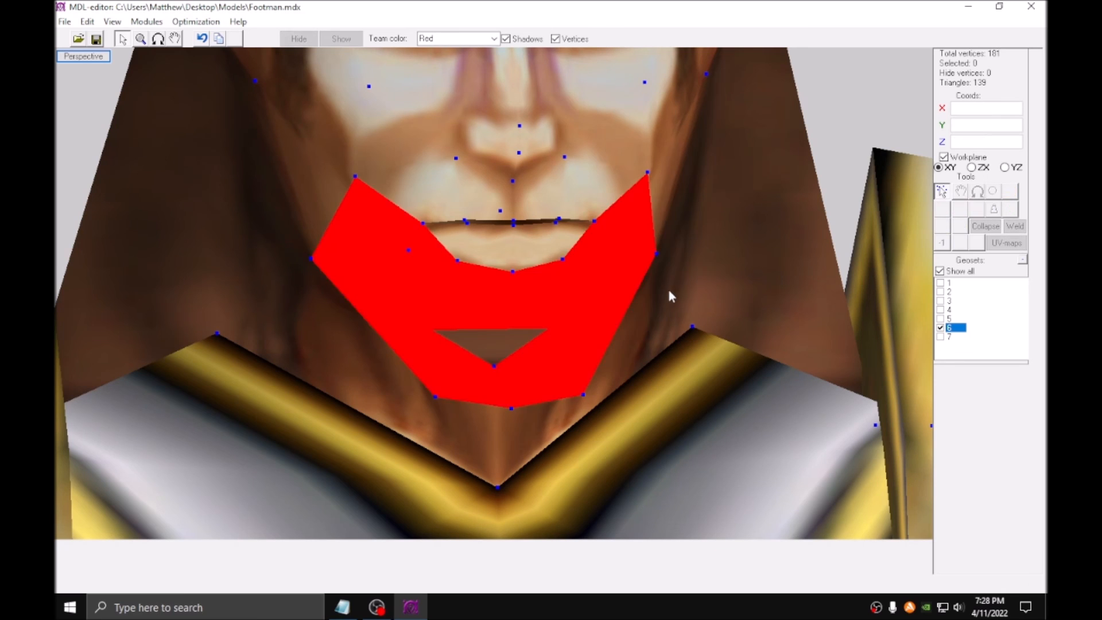
Select the lower-cheek triangles on both sides of the original face and delete them.
middle_drag(670, 291, 548, 271)
click(548, 271)
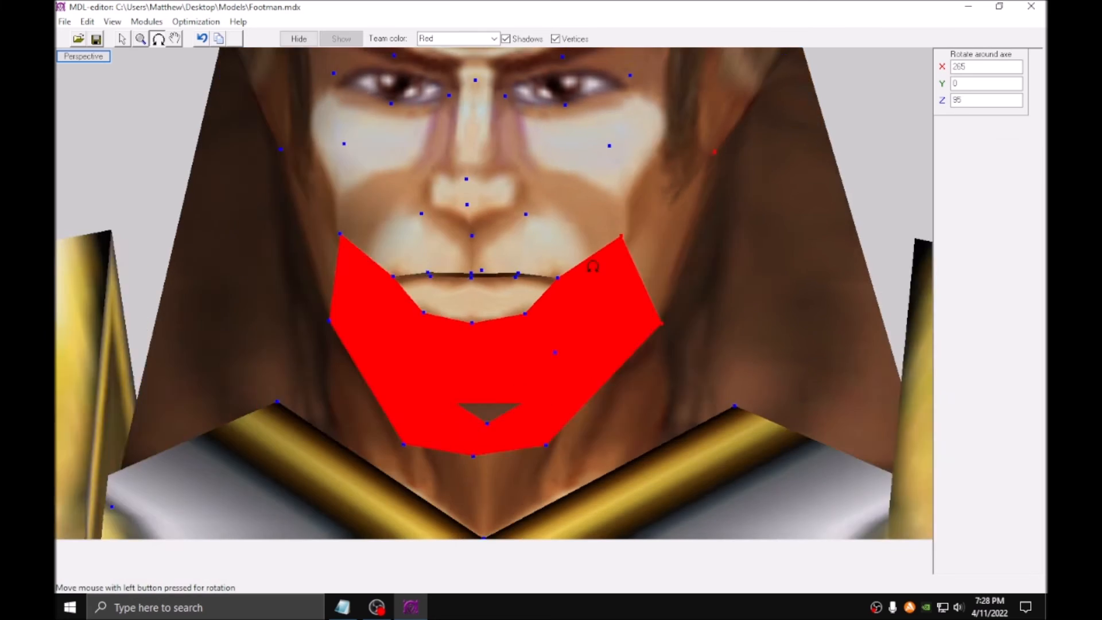
drag(593, 264, 624, 273)
click(125, 42)
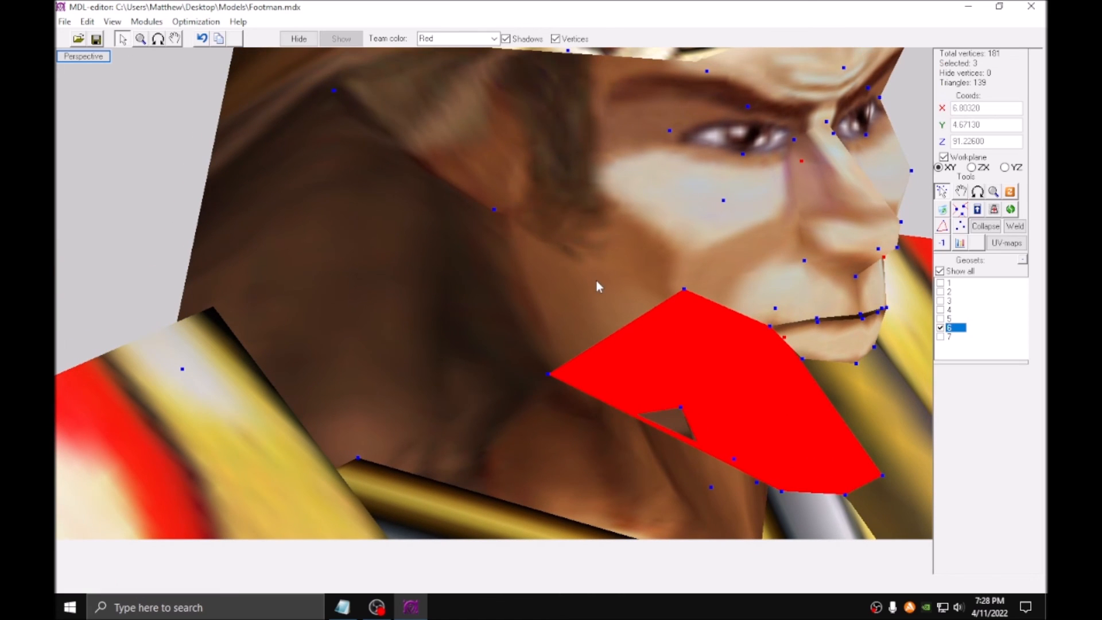
click(961, 236)
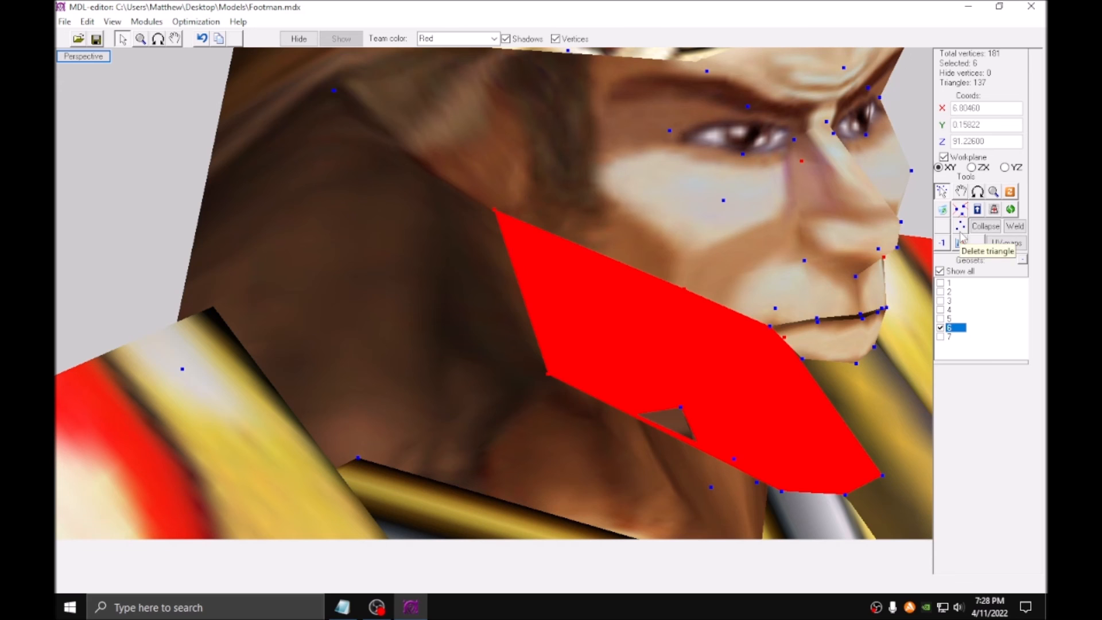
drag(483, 263, 618, 425)
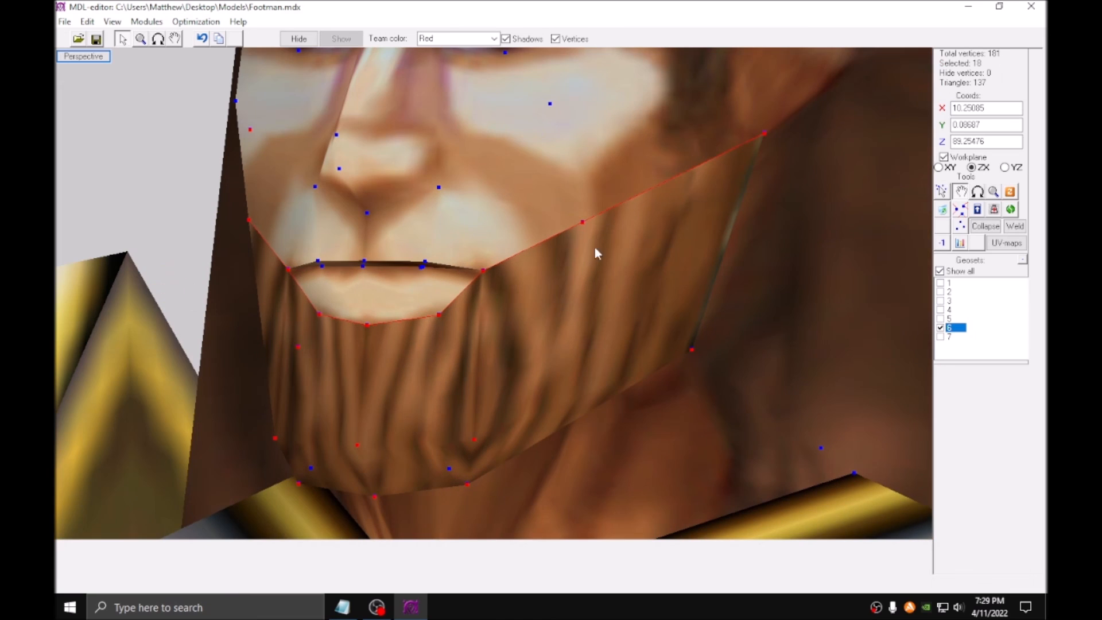
Select the overlapping beard and face vertices at the cheek and mouth corner and scale them together to close the seam.
key(a)
drag(595, 248, 578, 212)
key(z)
drag(749, 176, 471, 257)
key(a)
key(z)
drag(560, 274, 385, 364)
key(a)
key(z)
Select the overlapping beard and face vertices along the lower lip and scale each group together.
key(a)
drag(353, 312, 386, 342)
key(z)
drag(473, 324, 303, 299)
key(a)
key(z)
drag(350, 292, 309, 288)
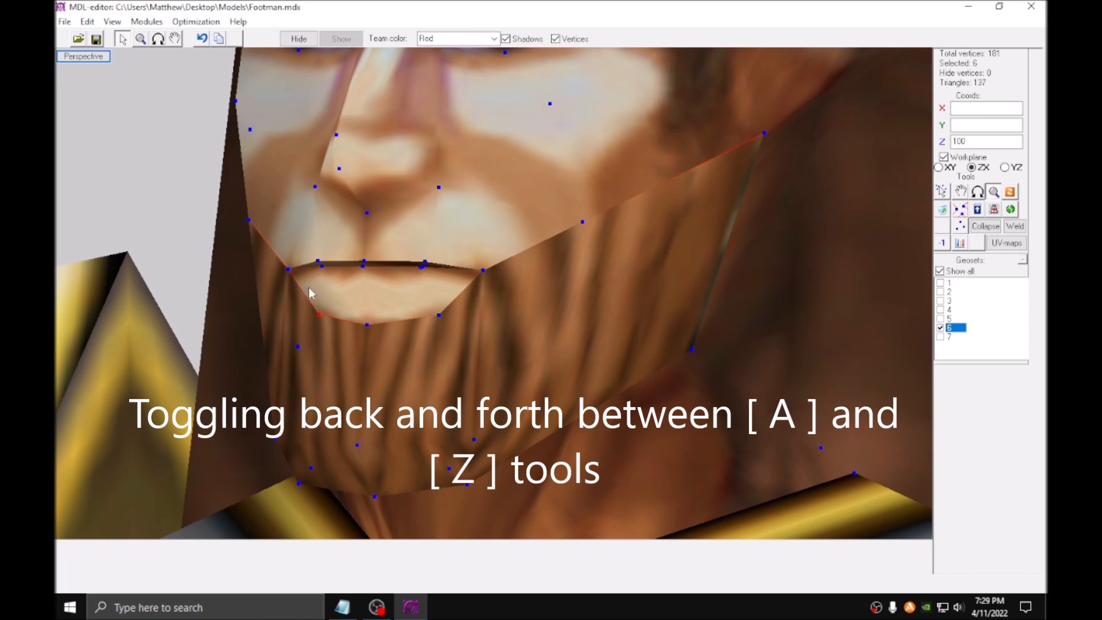
Select the overlapping beard and face vertices at the opposite mouth corner and lower cheek, and scale each group together.
middle_drag(136, 355, 304, 360)
scroll(304, 360, up, 1)
drag(455, 305, 439, 256)
key(z)
key(a)
drag(435, 218, 288, 285)
key(z)
middle_drag(683, 241, 310, 290)
Select the overlapping beard and face vertices farther back along the opposite cheek and scale them together.
scroll(574, 287, down, 3)
key(r)
drag(433, 406, 678, 401)
key(a)
drag(439, 198, 356, 126)
key(z)
scroll(515, 166, down, 4)
Select the moustache's lower-edge vertices and move them forward in the XY plane to about X 12.41.
key(r)
drag(516, 171, 194, 136)
click(123, 40)
scroll(278, 184, up, 3)
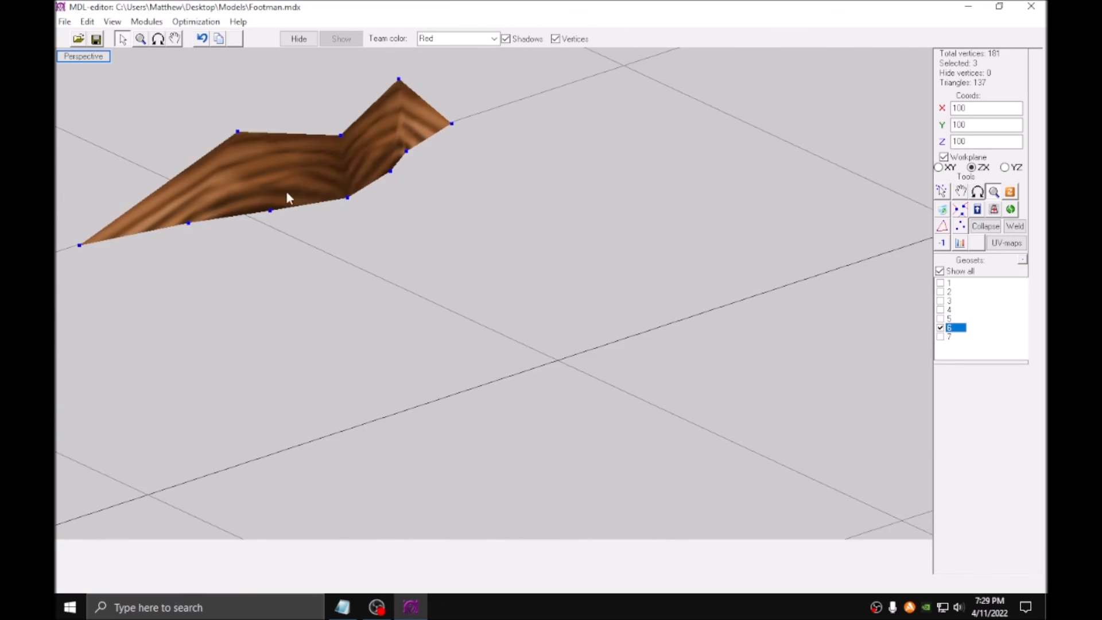
middle_drag(278, 184, 395, 253)
key(a)
drag(293, 277, 465, 344)
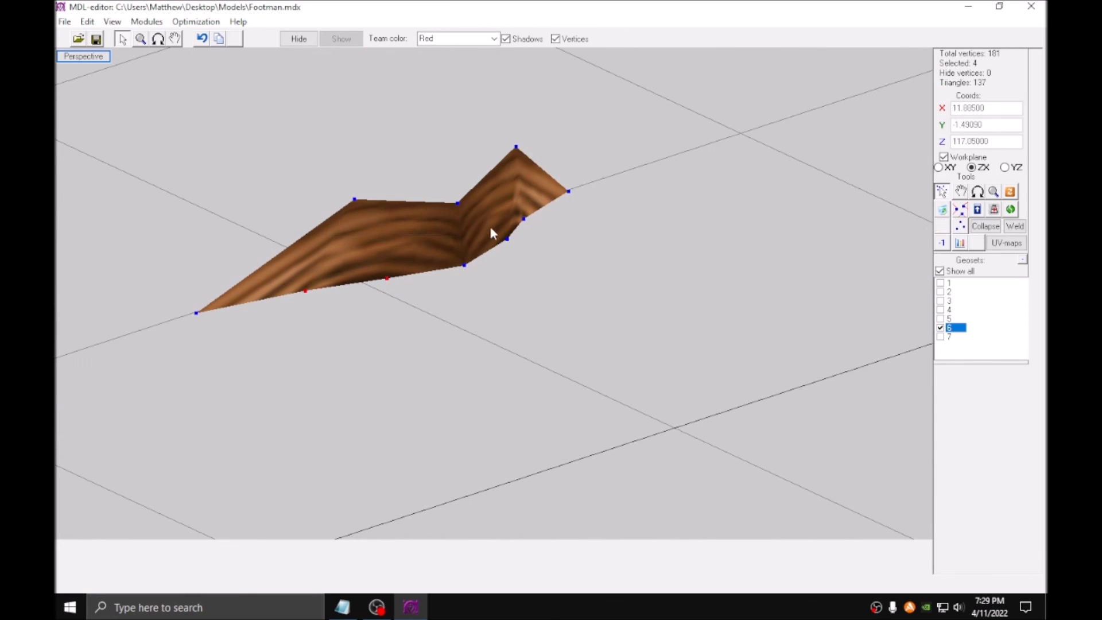
drag(535, 302, 531, 296)
click(960, 191)
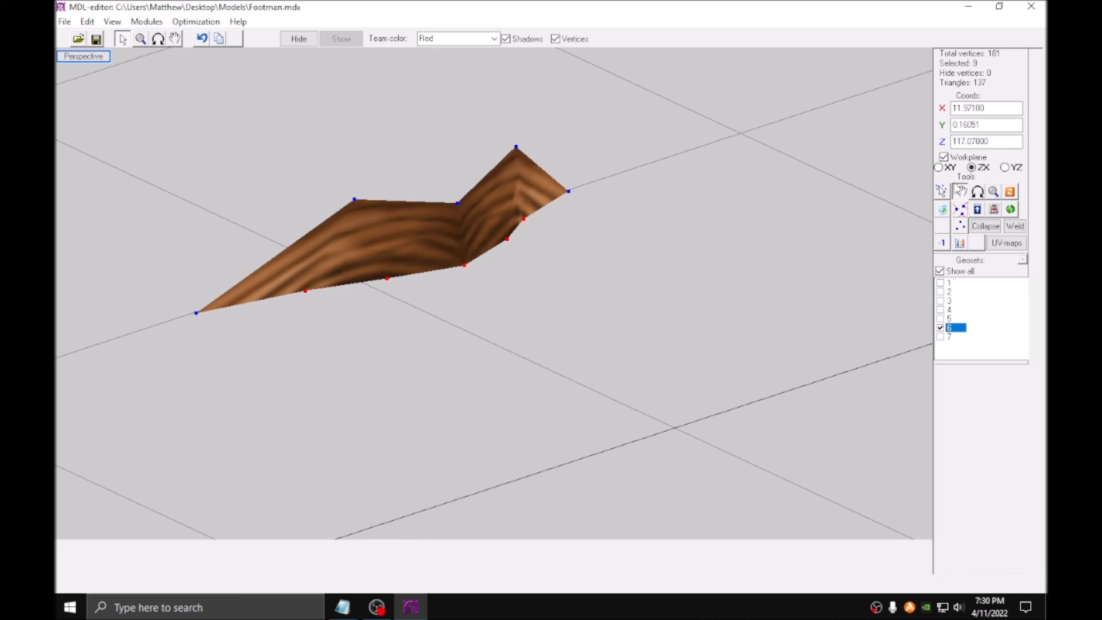
click(947, 168)
drag(564, 267, 580, 288)
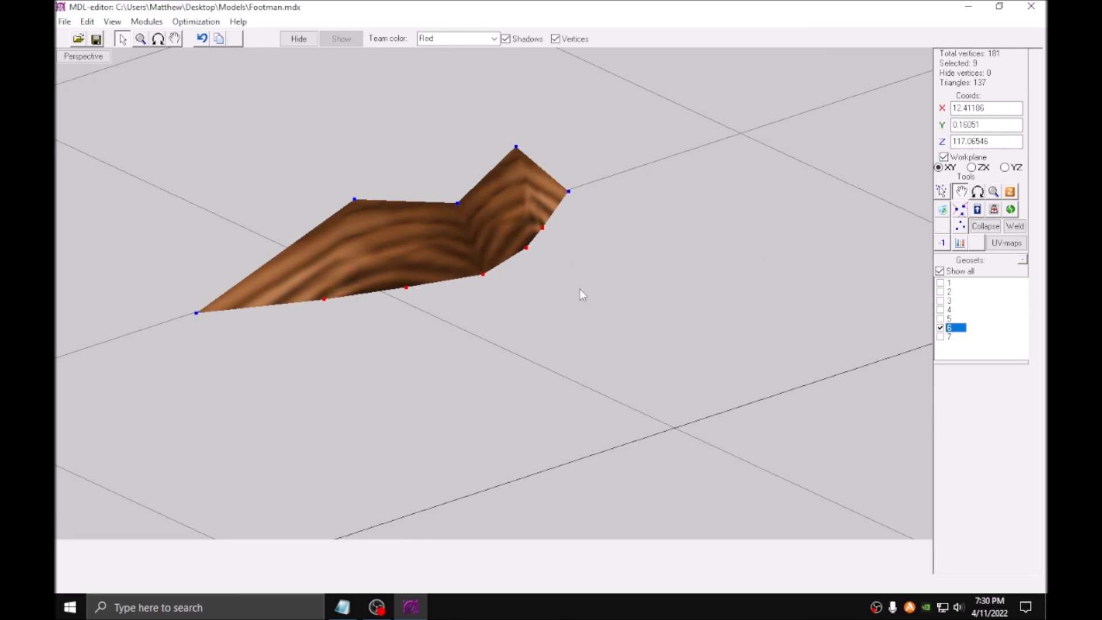
Select the whole moustache and lower it in the ZX plane onto the upper lip, to about Z 91.03.
scroll(580, 289, down, 3)
key(Escape)
drag(224, 413, 275, 376)
click(959, 192)
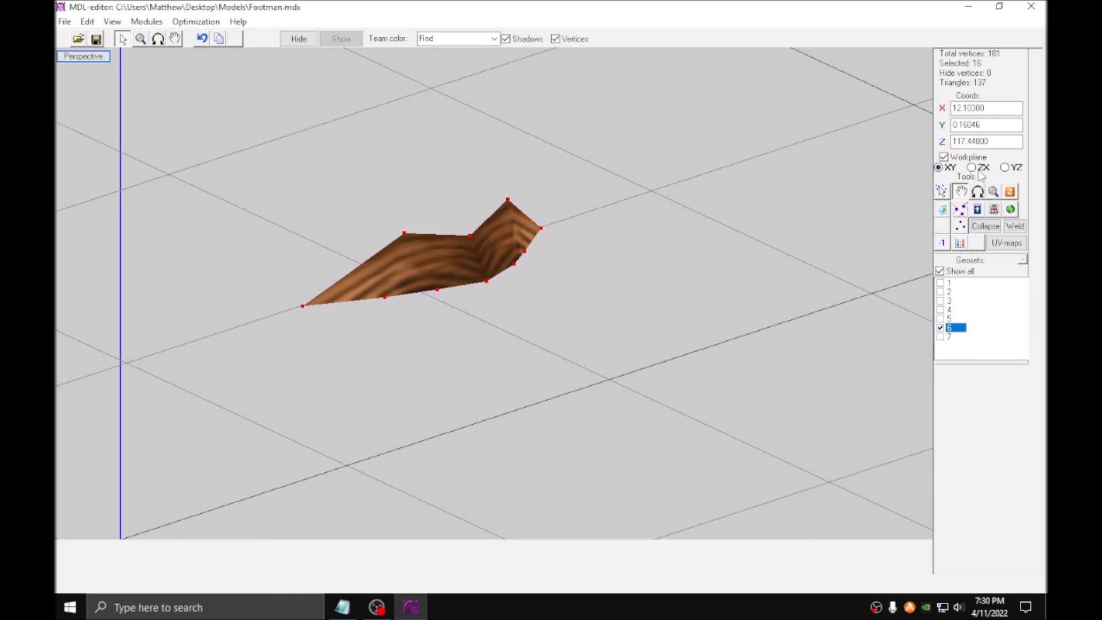
click(972, 168)
scroll(554, 356, down, 5)
middle_drag(555, 355, 553, 150)
drag(554, 150, 567, 473)
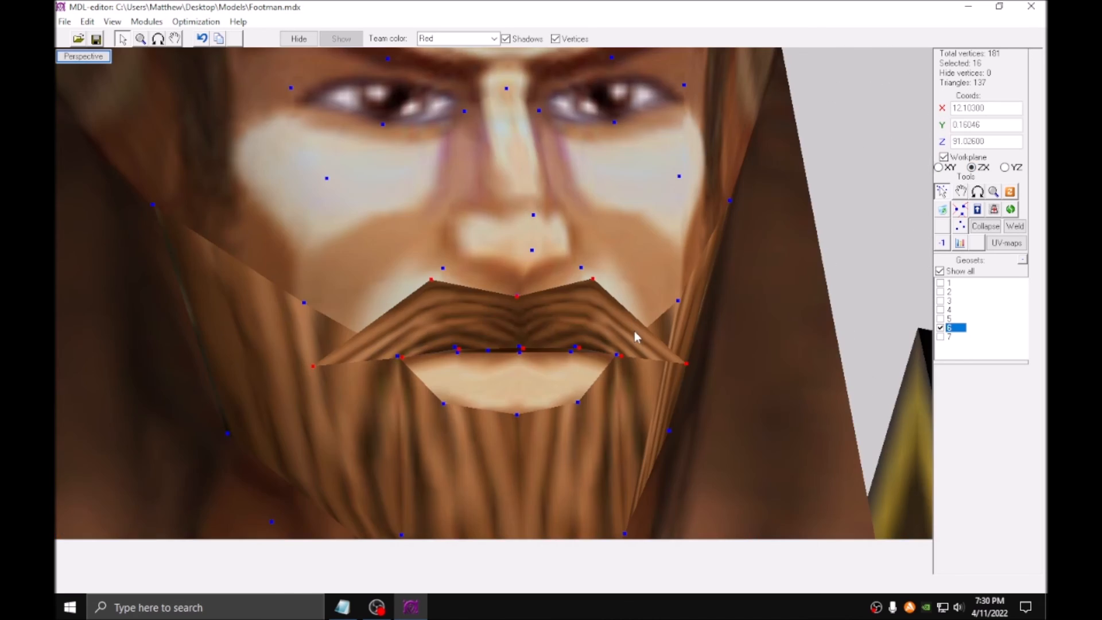
Select the moustache's lower-edge and tip vertices and move them down in the ZX plane to about Z 89.95.
drag(635, 329, 350, 195)
key(s)
drag(494, 380, 597, 364)
drag(678, 297, 662, 304)
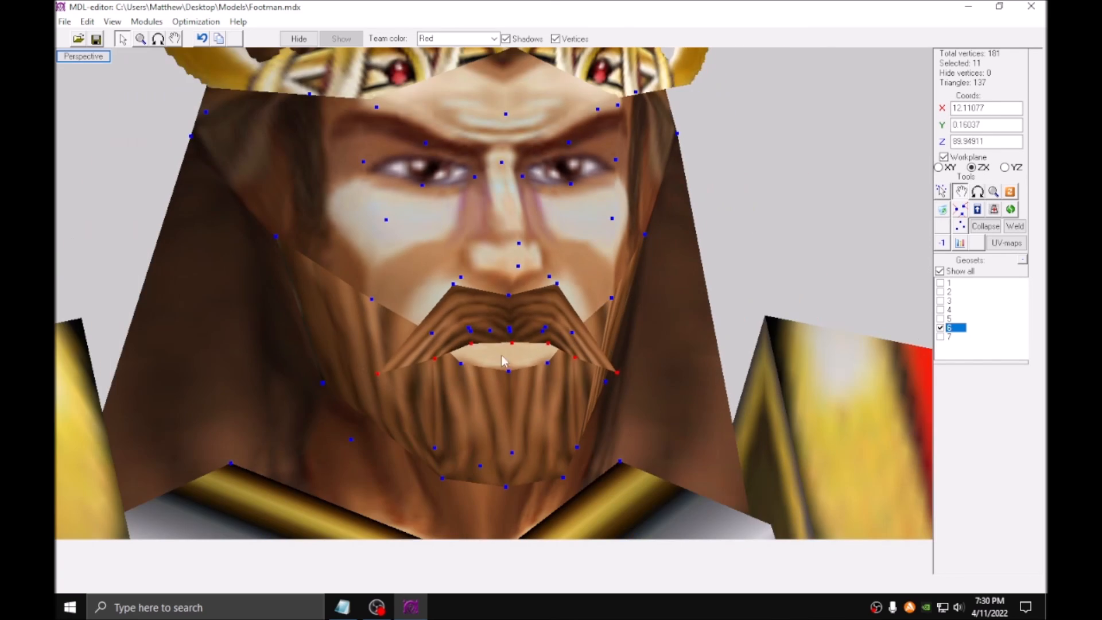
Select the two moustache tips and the outer lower-edge vertices in turn, and scale each pair to adjust its spread.
drag(501, 355, 784, 250)
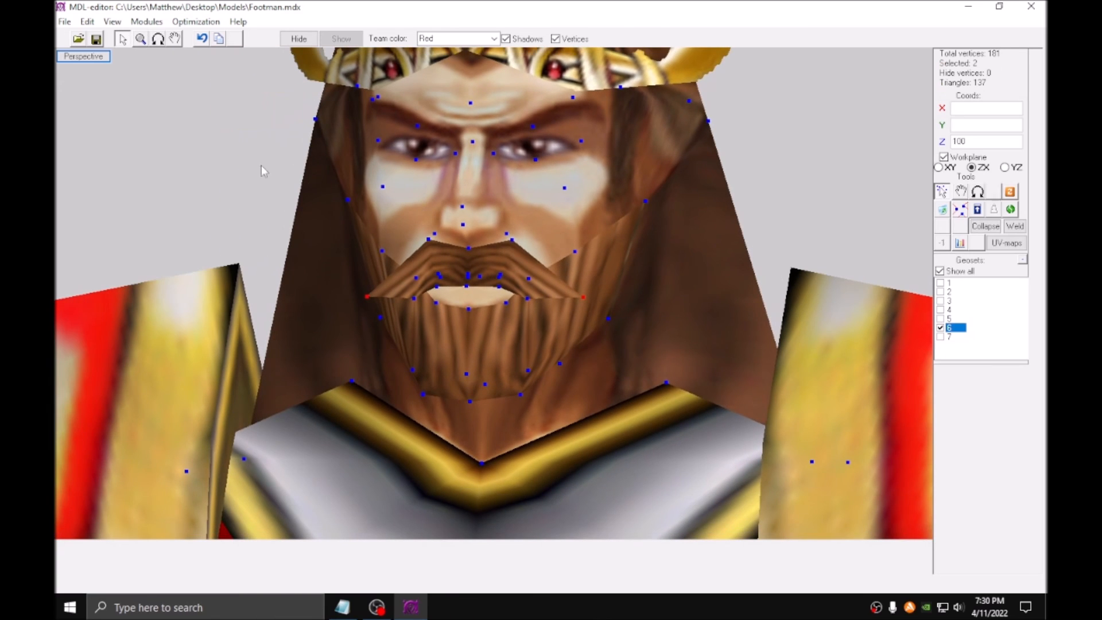
drag(381, 186, 669, 419)
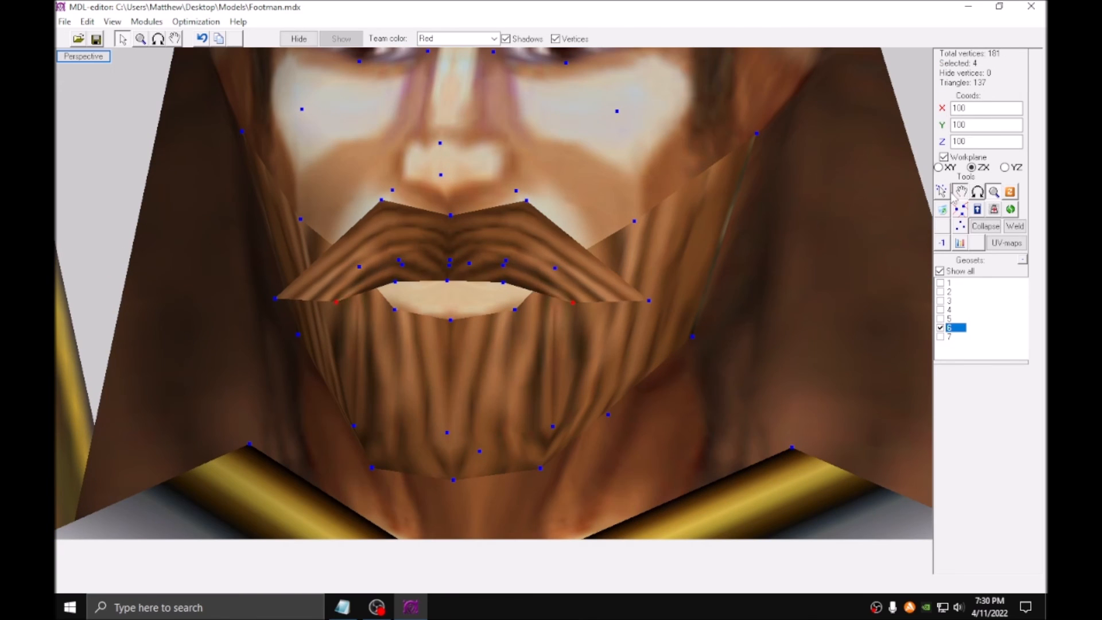
scroll(650, 287, up, 2)
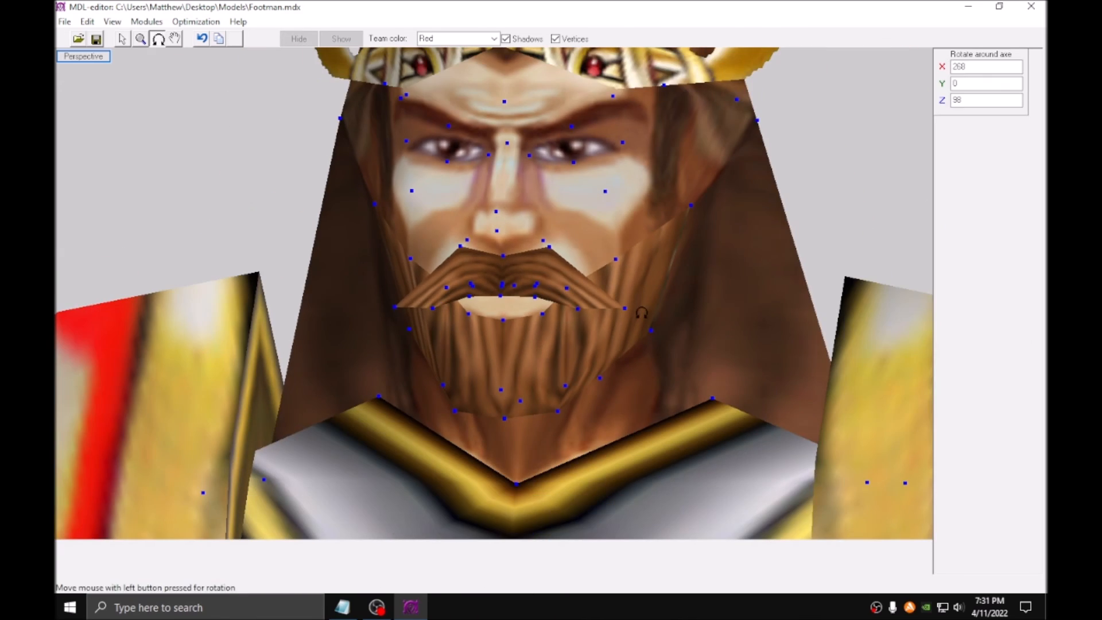
Select the beard vertices and, in the texture map editor, move and rotate their UV layout onto the darker brown hair.
mouse_move(634, 313)
mouse_down()
mouse_move(591, 316)
mouse_move(632, 314)
mouse_move(617, 317)
mouse_up()
mouse_move(625, 316)
mouse_down()
mouse_move(677, 314)
mouse_move(625, 315)
mouse_up()
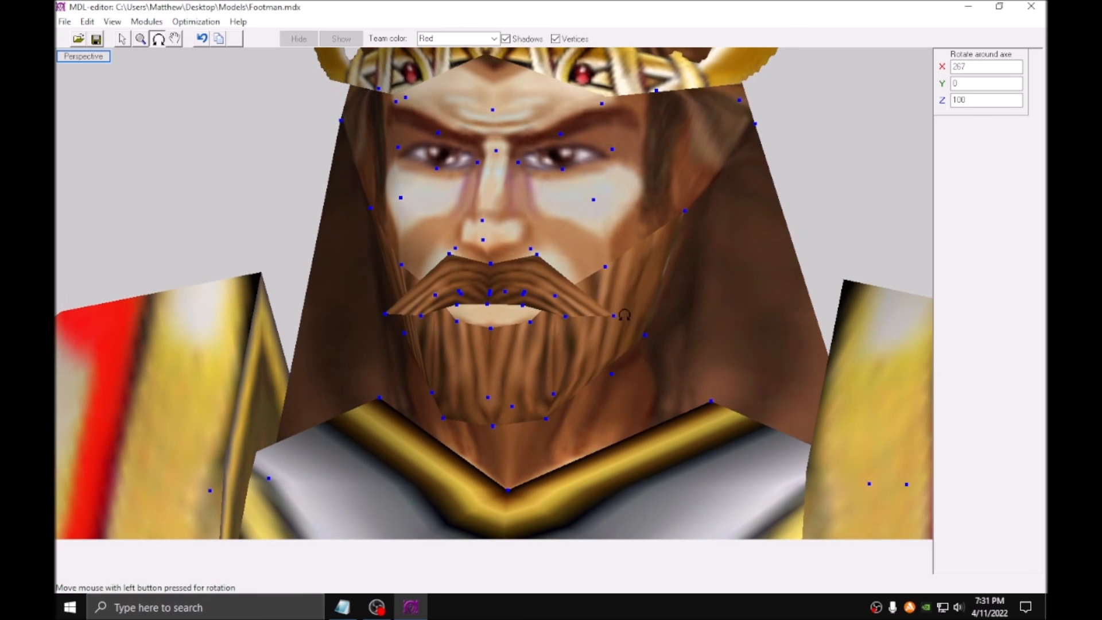
click(122, 39)
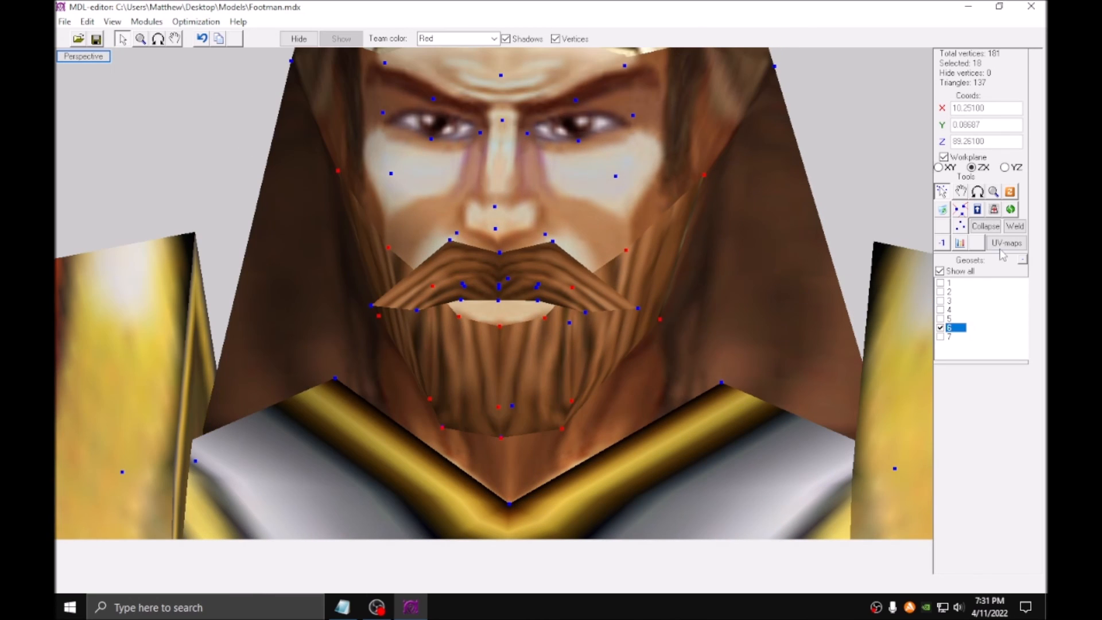
click(1003, 247)
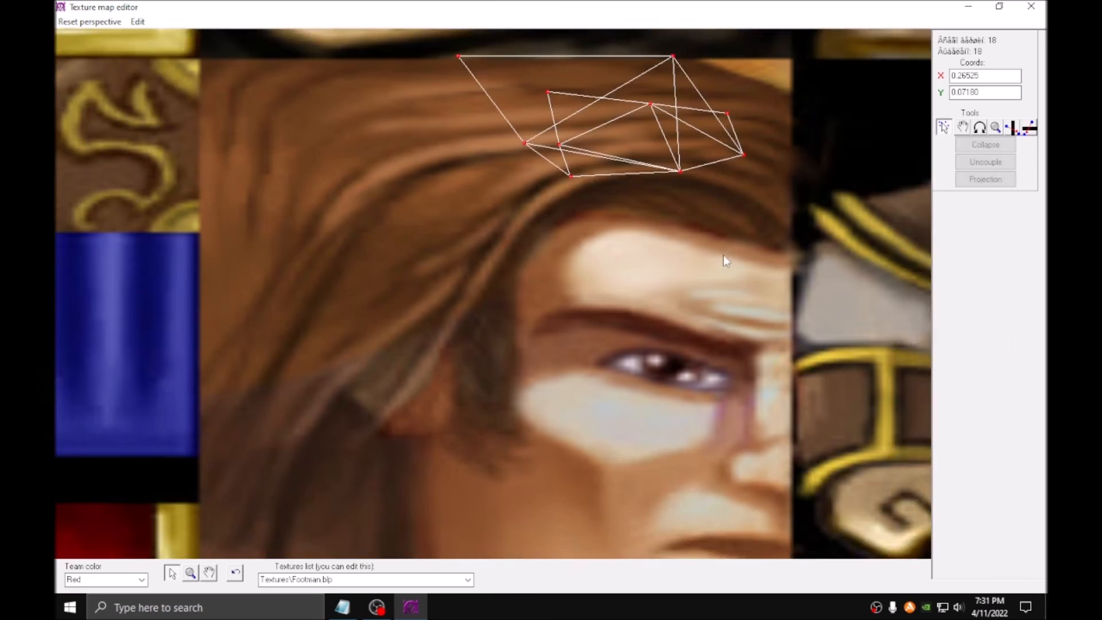
click(1032, 6)
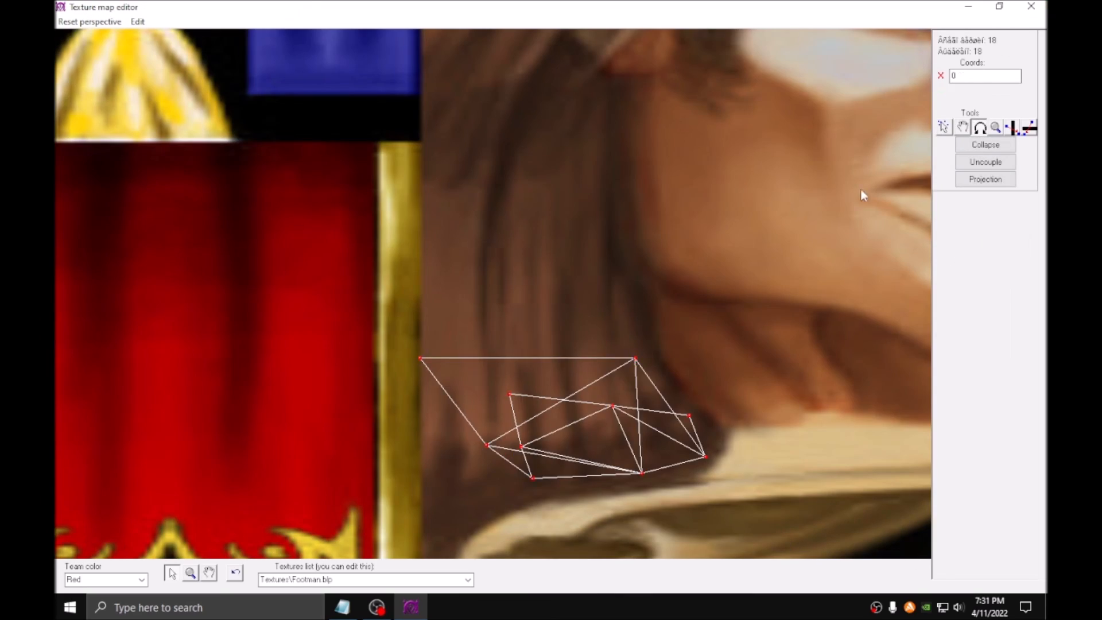
drag(689, 287, 632, 322)
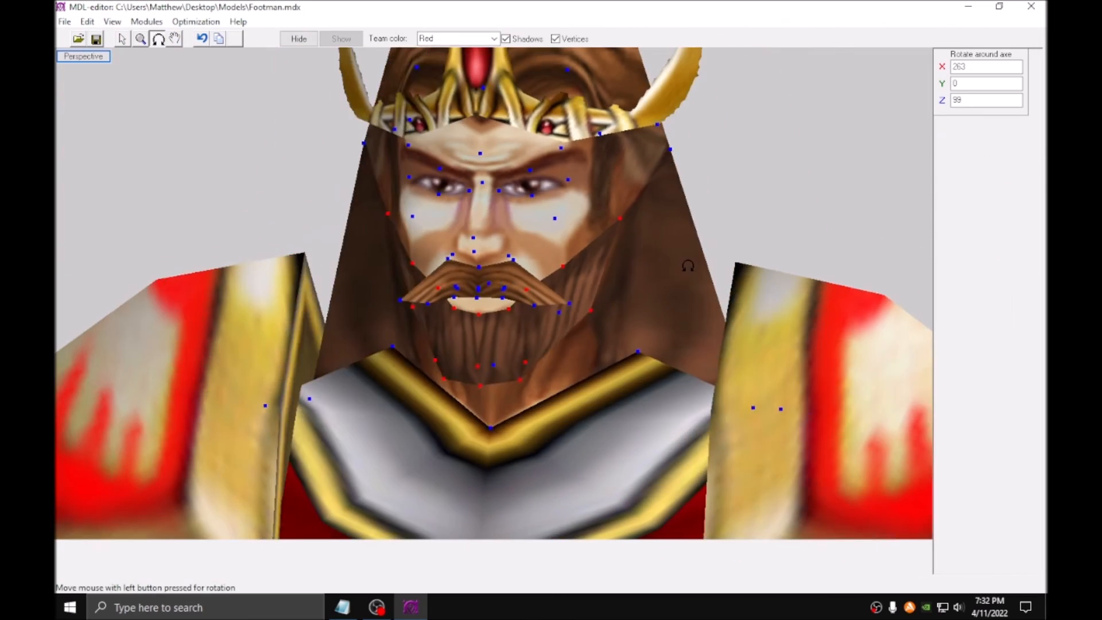
drag(689, 253, 553, 253)
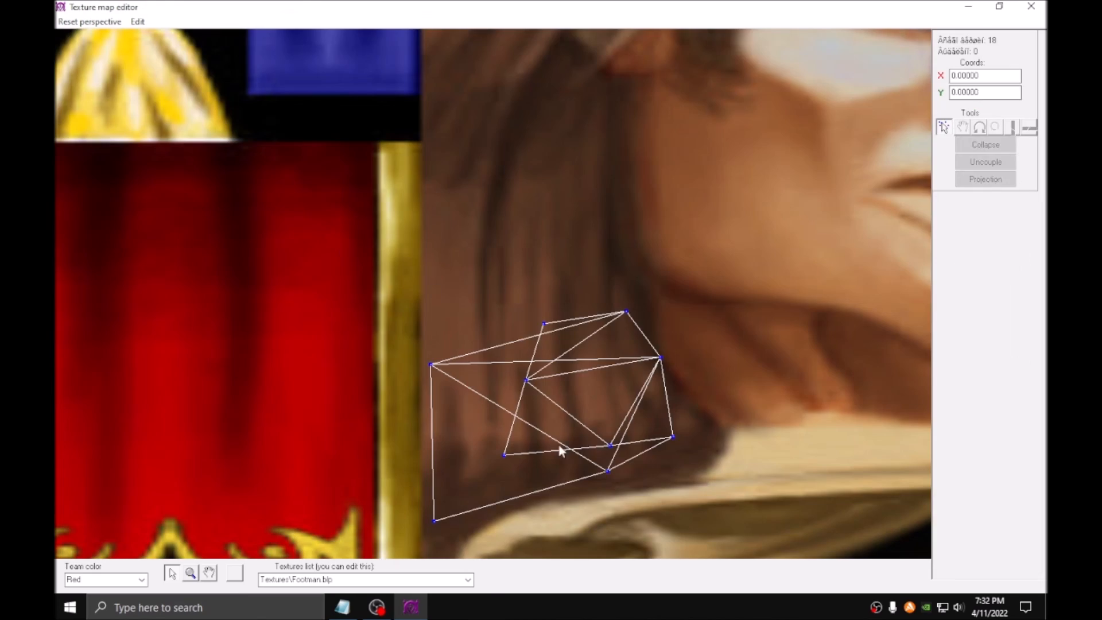
drag(560, 450, 563, 265)
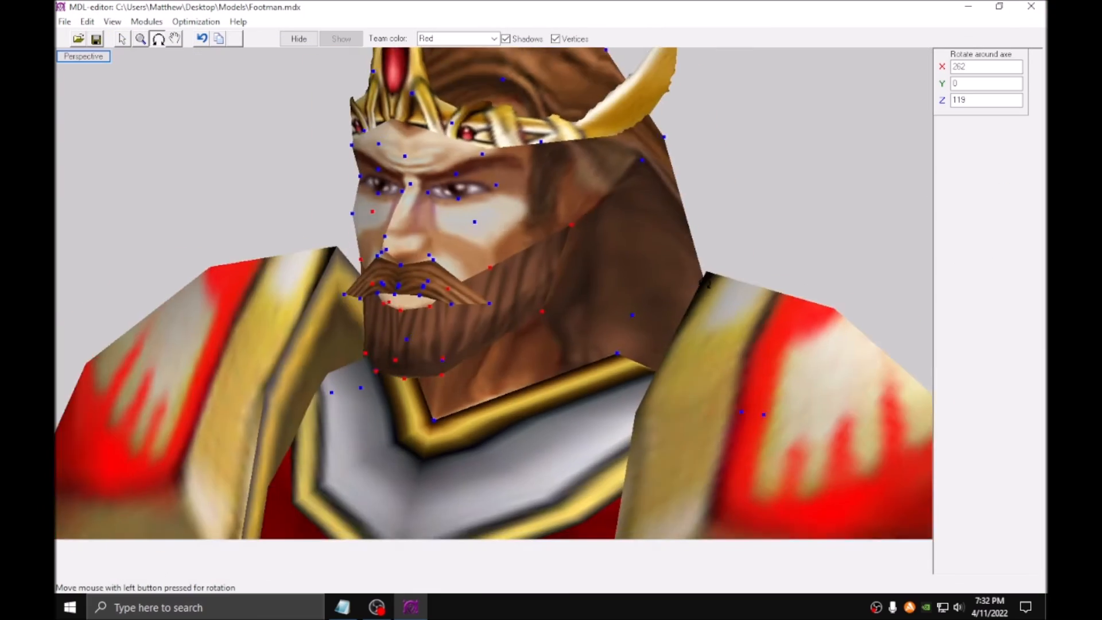
Open the moustache's UV layout, select all its points, and move, rotate and scale them onto the dark brown hair.
mouse_move(689, 281)
mouse_down()
mouse_move(746, 281)
mouse_move(693, 280)
mouse_up()
scroll(693, 280, up, 3)
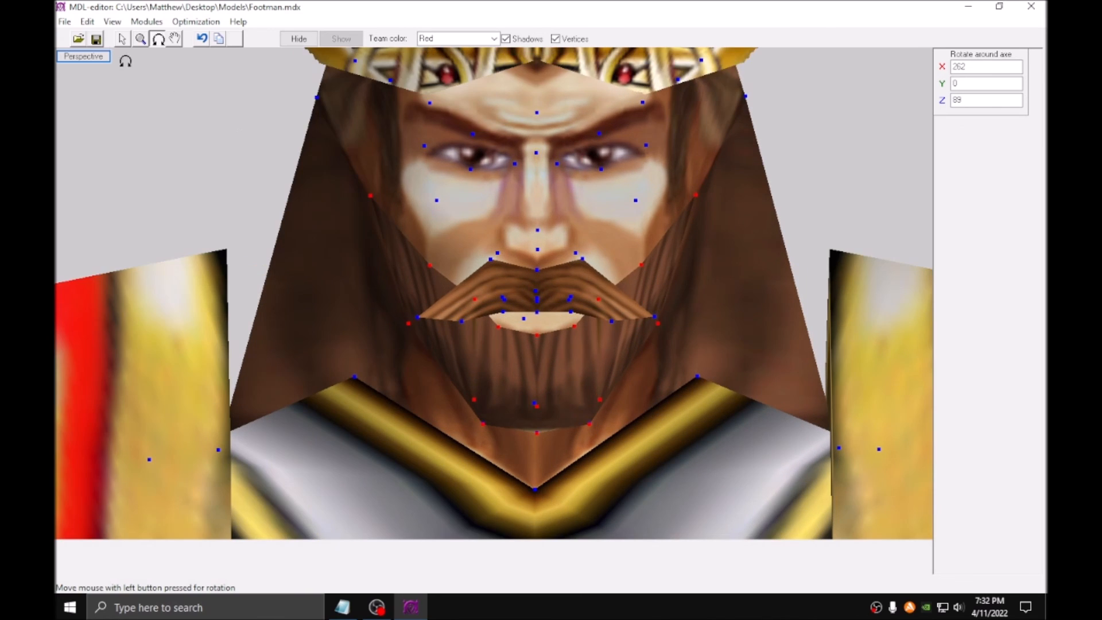
click(121, 39)
scroll(418, 331, up, 2)
click(991, 248)
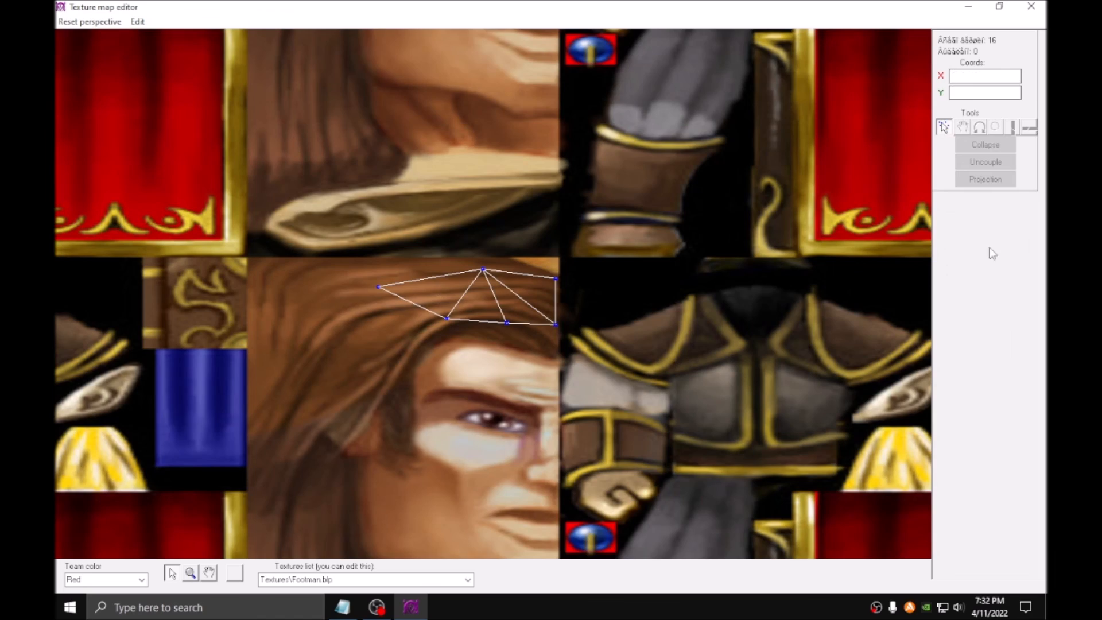
key(ctrl+a)
click(962, 127)
drag(699, 268, 546, 373)
click(979, 127)
drag(577, 284, 622, 287)
click(995, 128)
drag(623, 287, 630, 333)
click(963, 128)
Shift a group of the moustache's UV points within the dark hair area and close the texture map editor.
click(943, 128)
drag(489, 423, 592, 316)
click(962, 127)
drag(593, 400, 554, 421)
click(996, 127)
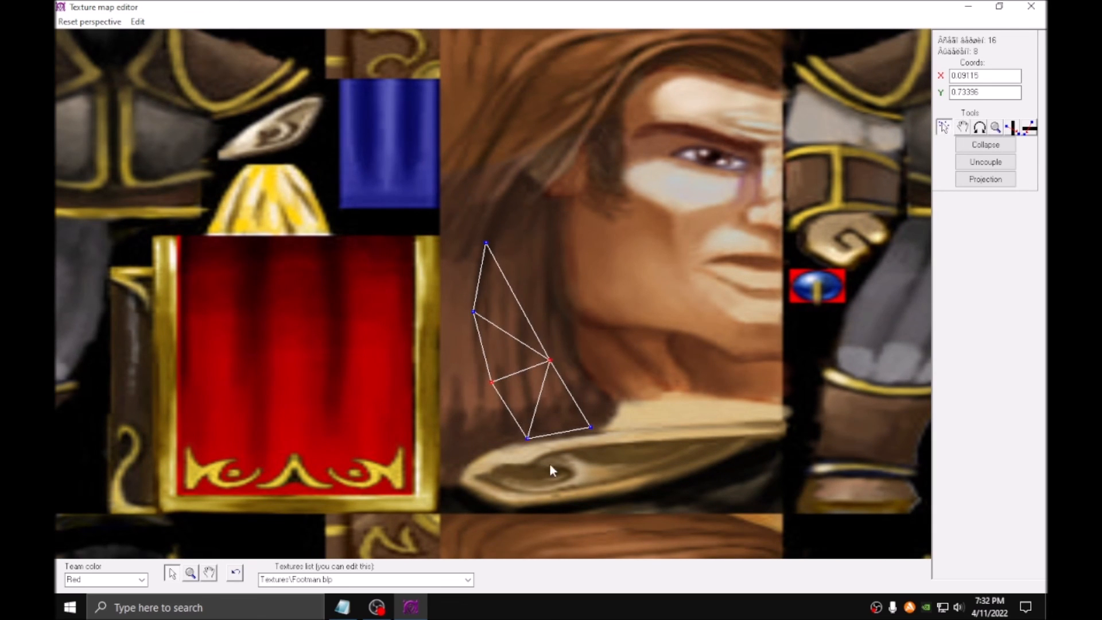
click(1031, 6)
Reopen the moustache's UV layout and reposition individual groups of points so the shape narrows along the hair strands.
click(1001, 244)
scroll(484, 345, up, 4)
drag(480, 446, 623, 379)
click(963, 127)
drag(582, 438, 495, 427)
click(943, 128)
drag(517, 276, 555, 313)
click(962, 127)
drag(564, 352, 539, 373)
click(943, 128)
click(963, 128)
drag(413, 166, 473, 310)
click(1030, 6)
Scale the moustache's whole UV layout down within the dark hair and adjust its outer point.
click(1006, 243)
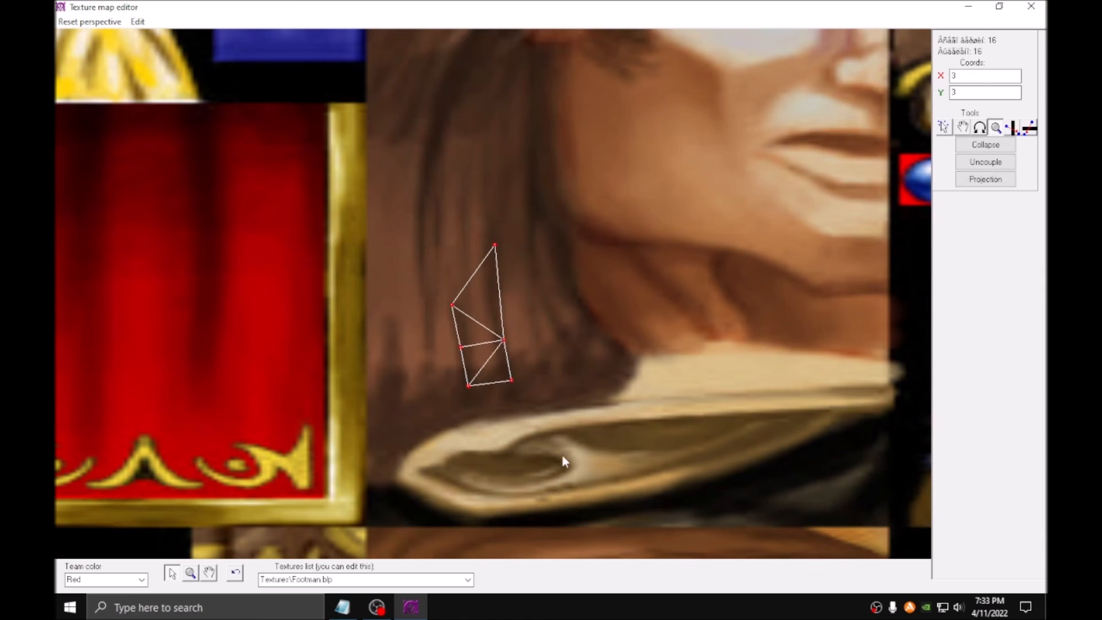
drag(562, 456, 562, 460)
click(963, 127)
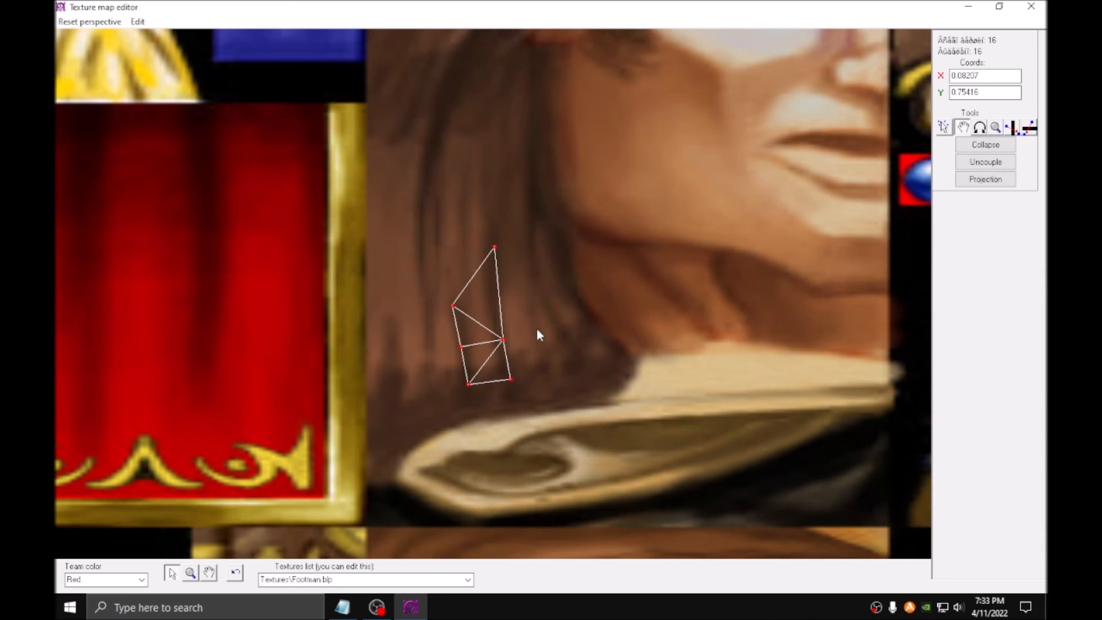
scroll(536, 329, up, 2)
click(943, 127)
drag(410, 284, 451, 322)
click(962, 128)
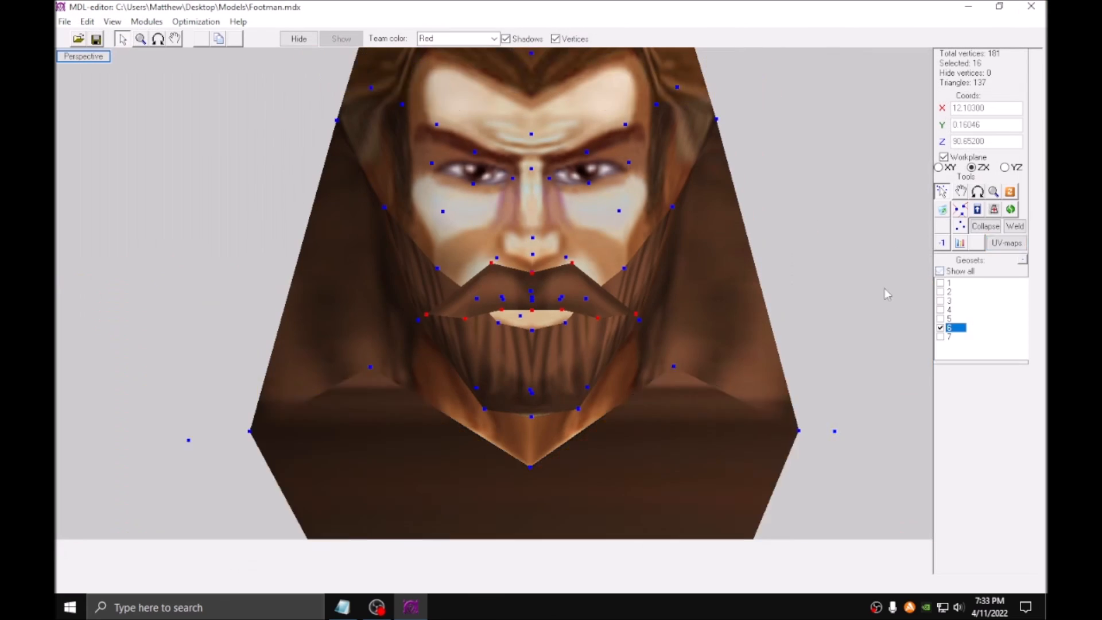
Select the moustache's upper corner vertices on the character's left side and split them into separate vertices.
drag(245, 62, 383, 214)
scroll(384, 214, down, 3)
key(r)
drag(438, 293, 366, 365)
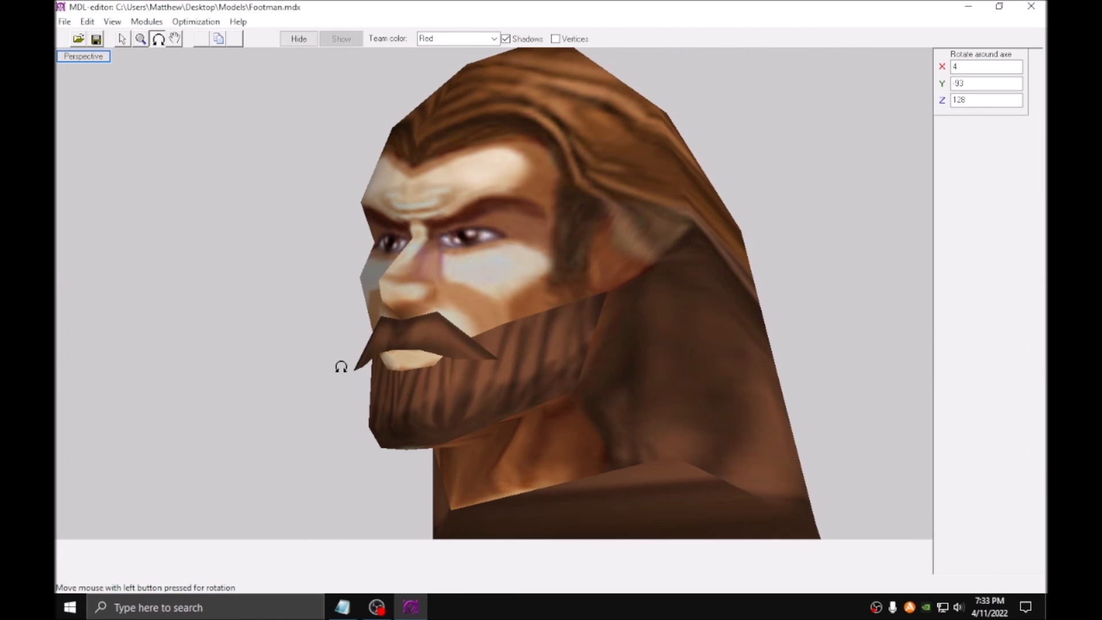
drag(271, 360, 276, 358)
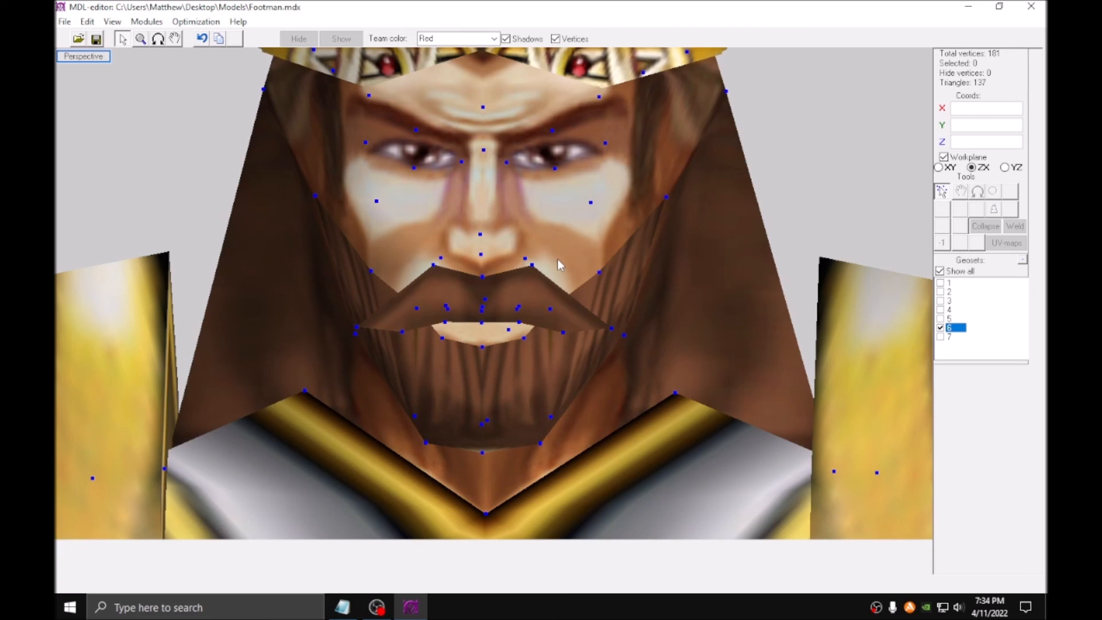
scroll(557, 259, up, 5)
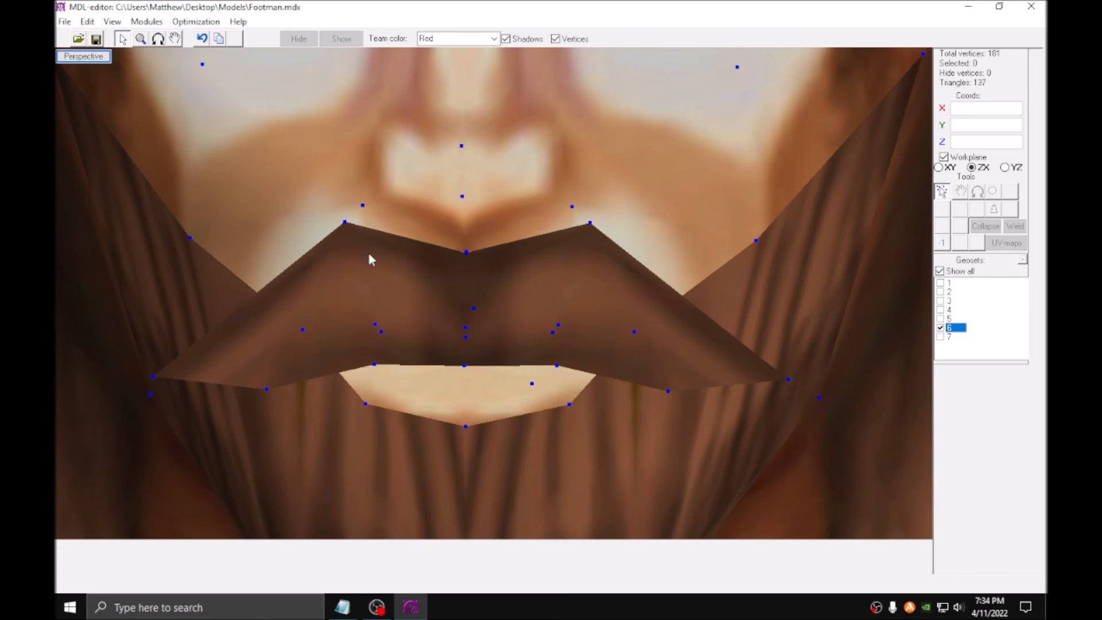
middle_drag(514, 232, 400, 229)
scroll(460, 227, up, 2)
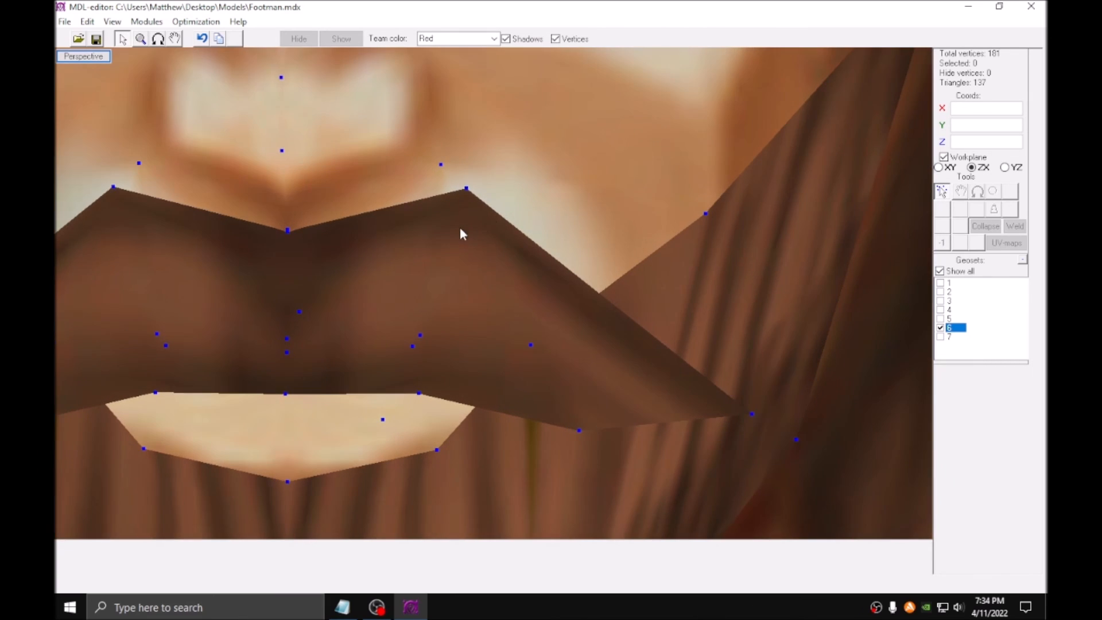
drag(442, 171, 531, 237)
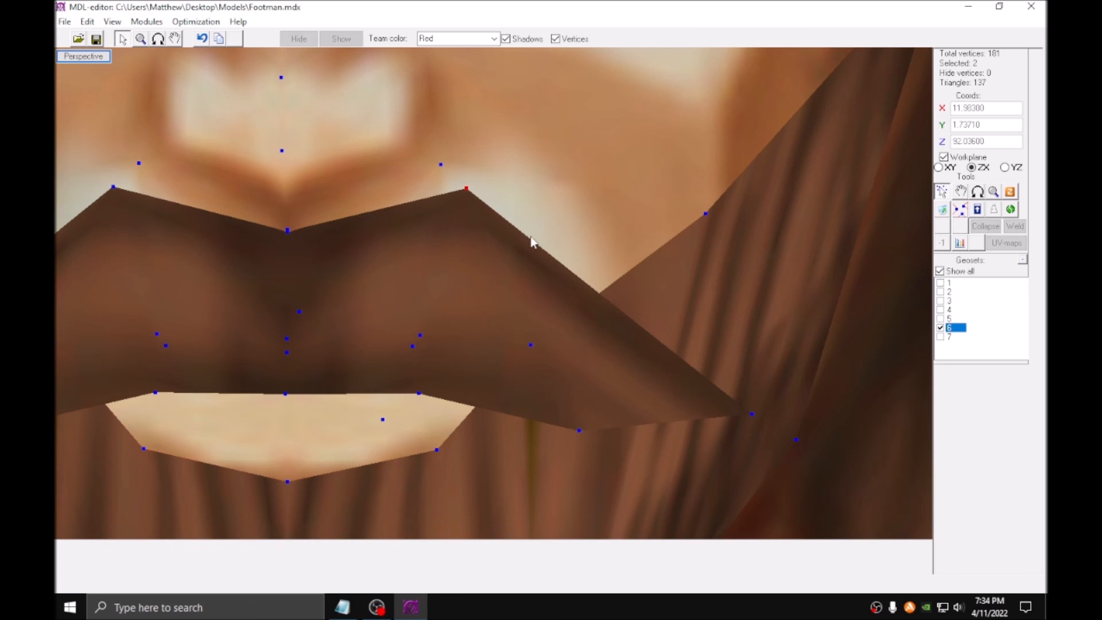
scroll(527, 211, up, 1)
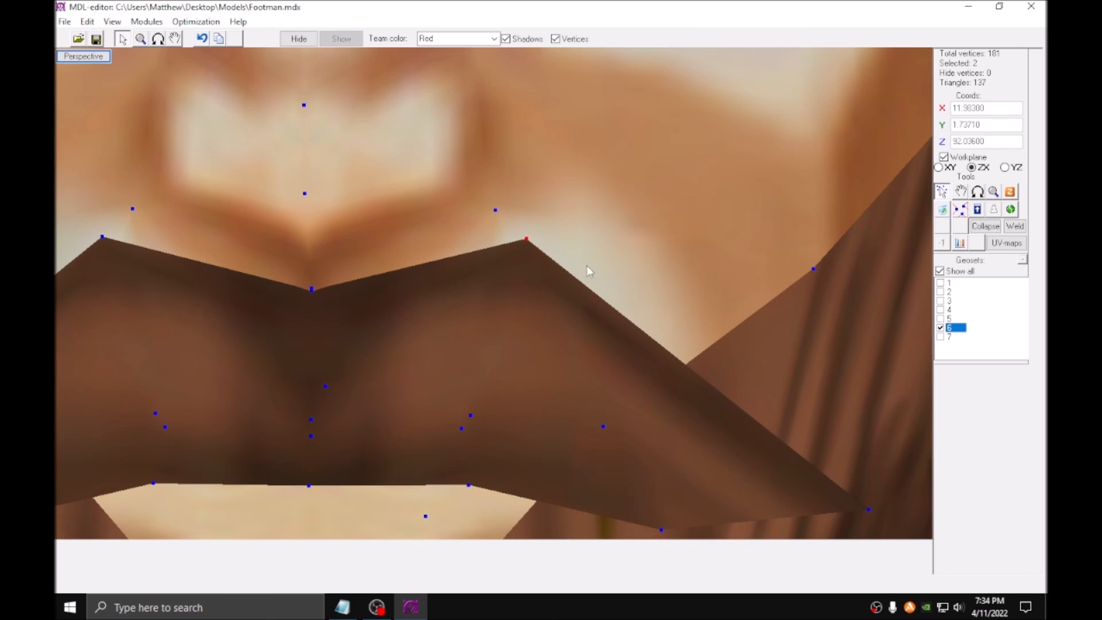
click(965, 211)
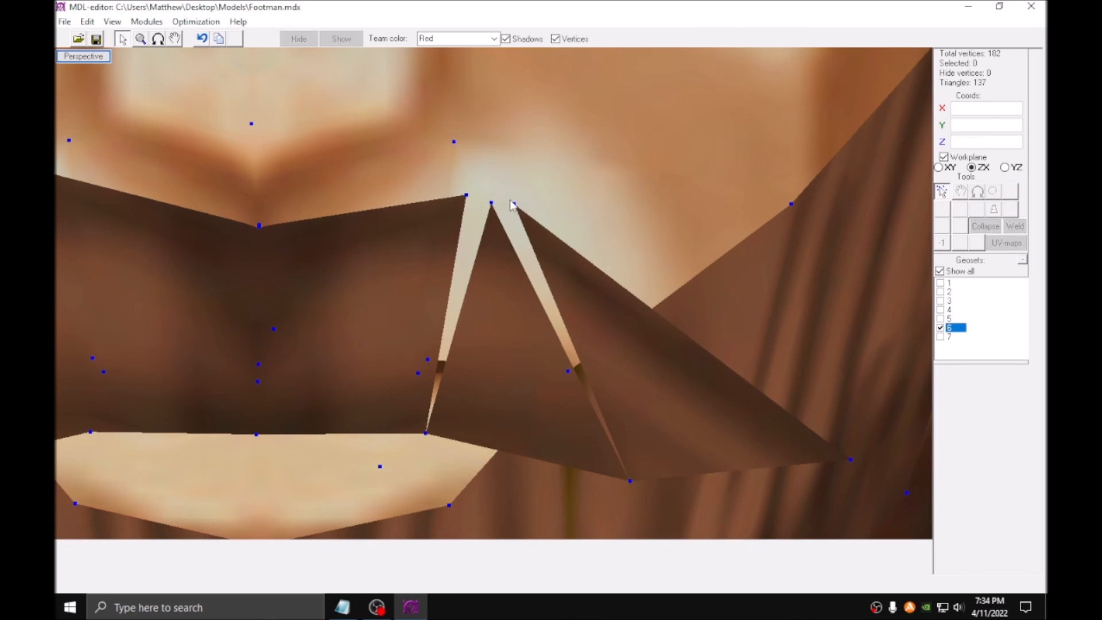
Move the outermost split vertex outward and down, towards the moustache tip, using the YZ and ZX planes.
drag(508, 198, 697, 243)
click(964, 191)
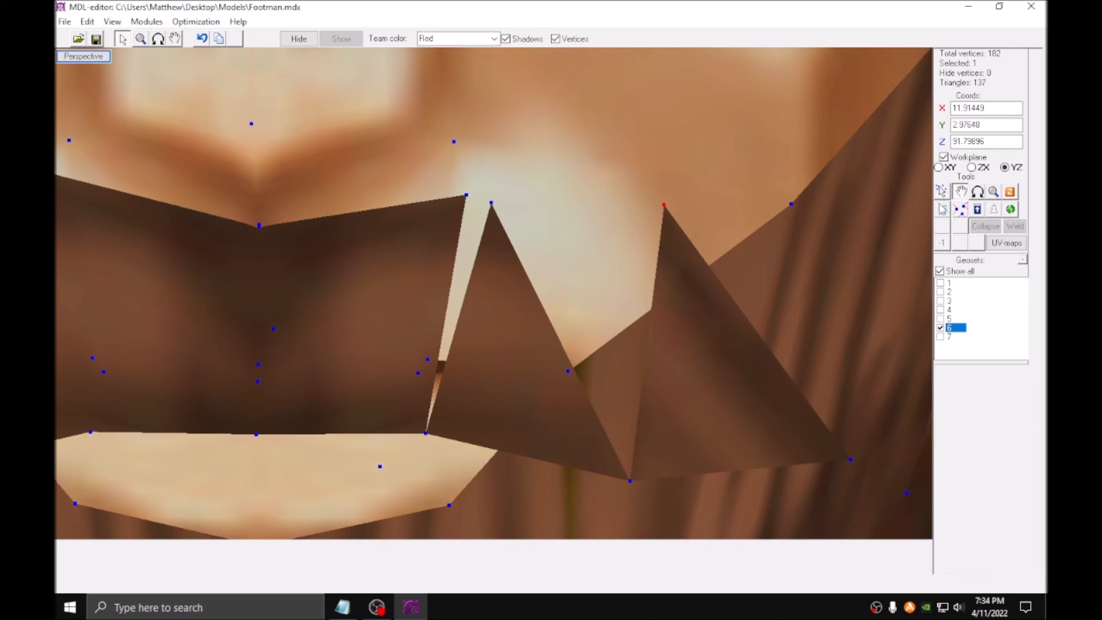
click(983, 167)
drag(769, 198, 758, 332)
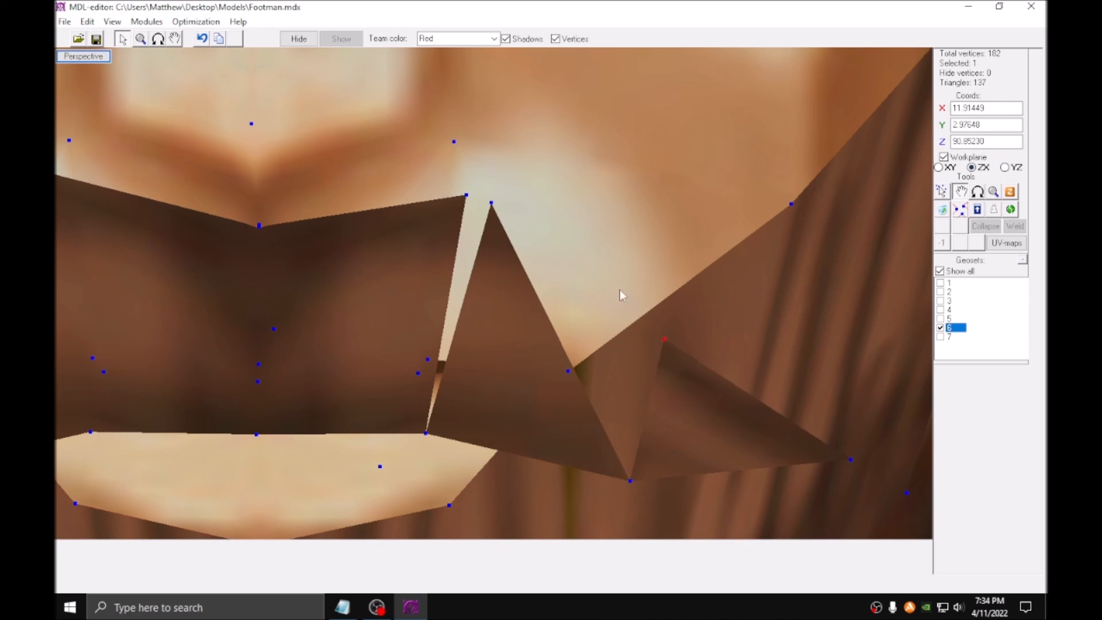
click(1005, 167)
drag(775, 217, 851, 245)
click(983, 168)
middle_drag(850, 245, 826, 204)
middle_drag(500, 194, 510, 212)
Create two triangles that fill the gaps between the split moustache vertices.
key(q)
click(942, 226)
click(942, 226)
Reposition the split vertices to round the moustache's upper edge, placing the middle one at about Y 2.30, Z 91.65.
scroll(574, 276, down, 2)
drag(510, 201, 557, 253)
shift+drag(587, 260, 672, 342)
key(w)
drag(802, 231, 800, 237)
key(q)
drag(511, 210, 557, 253)
key(w)
drag(814, 230, 817, 205)
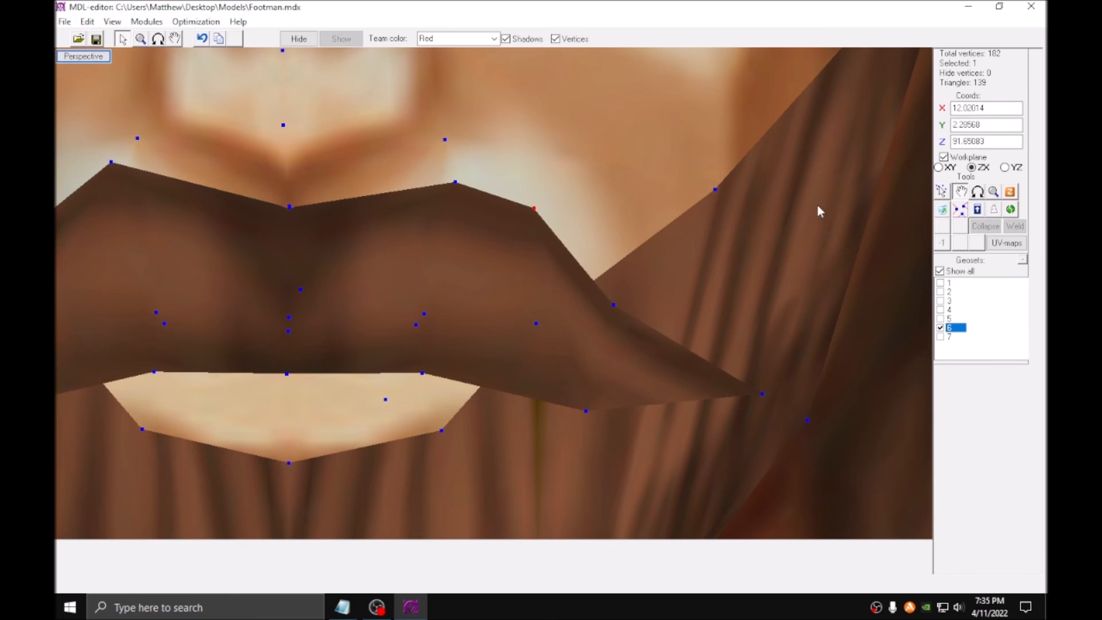
Select the moustache's upper corner vertices on the character's right side and split them apart.
scroll(817, 204, down, 4)
alt+middle_drag(718, 337, 749, 337)
scroll(749, 338, up, 2)
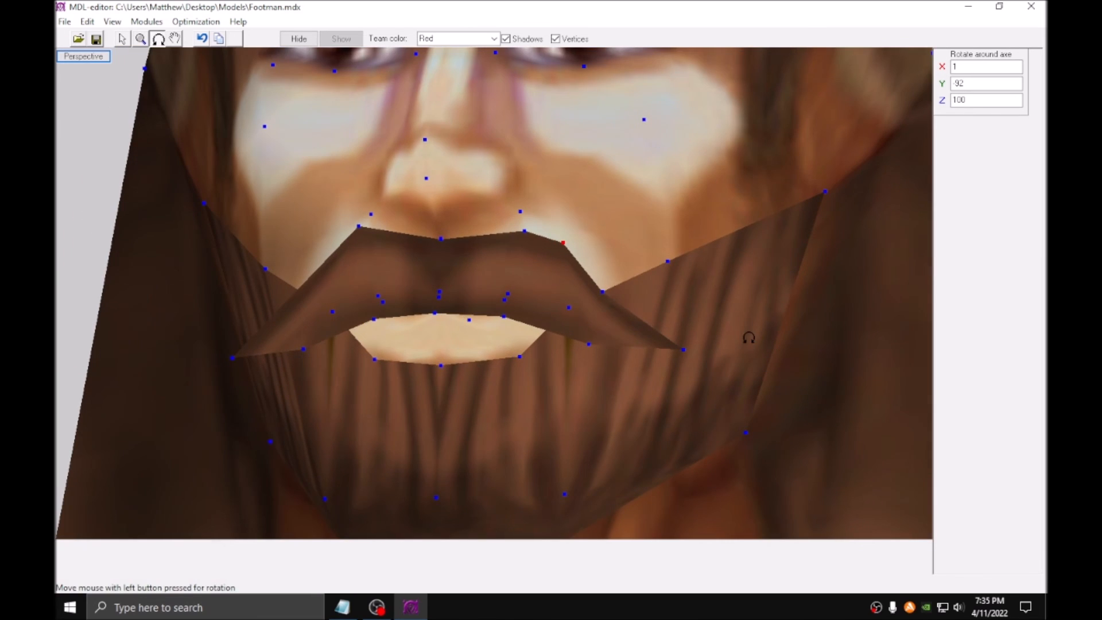
drag(759, 334, 752, 281)
scroll(178, 76, up, 2)
click(122, 39)
scroll(430, 246, up, 5)
drag(431, 246, 466, 270)
key(t)
middle_drag(414, 261, 487, 195)
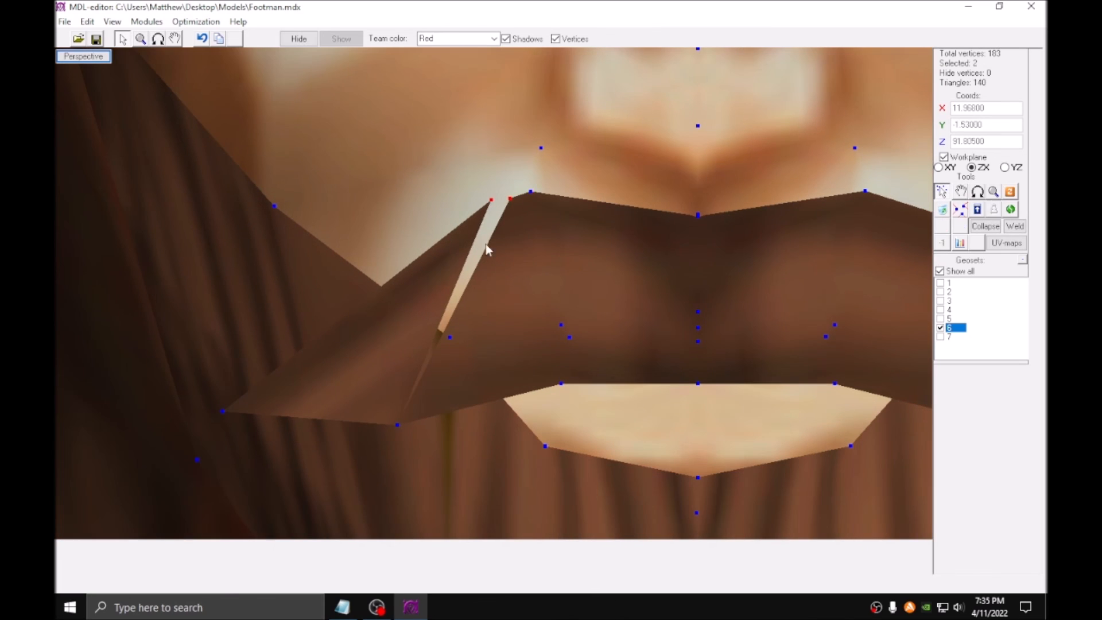
Fill the gap between the split moustache vertices with a triangle and reposition the outer split vertex on the character's right side.
click(943, 228)
click(491, 200)
click(961, 191)
scroll(792, 234, down, 4)
Move the neighbouring moustache vertex to round the upper edge, and inspect the beard from the front with vertices hidden.
click(942, 191)
click(416, 298)
click(961, 192)
drag(799, 219, 797, 229)
scroll(797, 229, down, 10)
click(556, 38)
click(158, 39)
drag(625, 281, 621, 243)
key(f)
scroll(621, 244, up, 3)
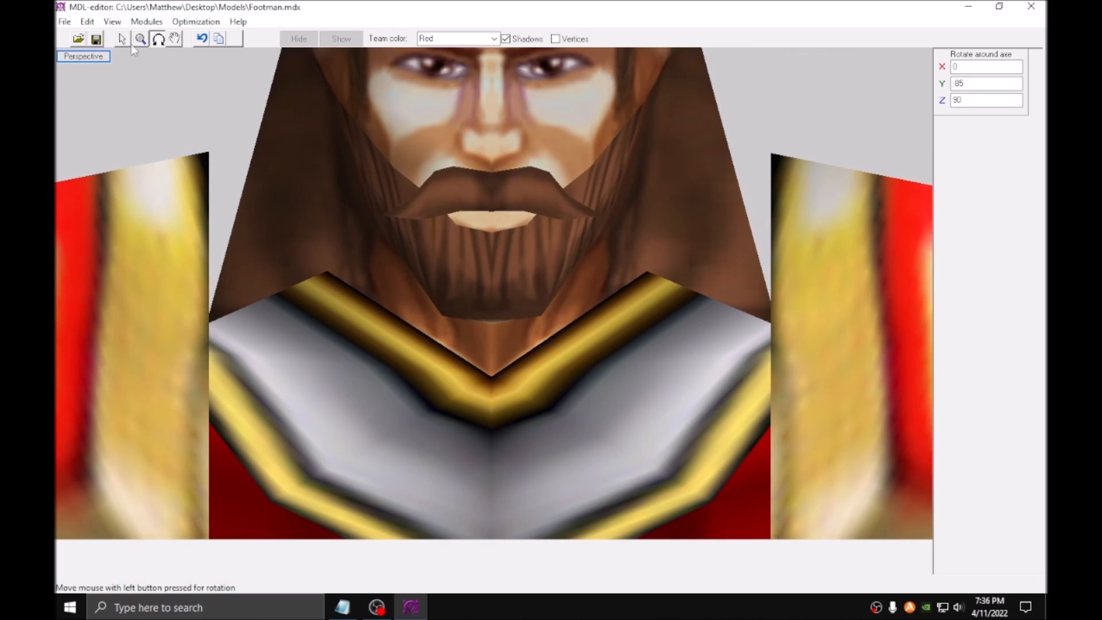
Show the vertices again and select those along the beard's lower edge.
click(123, 38)
click(563, 39)
scroll(422, 285, up, 3)
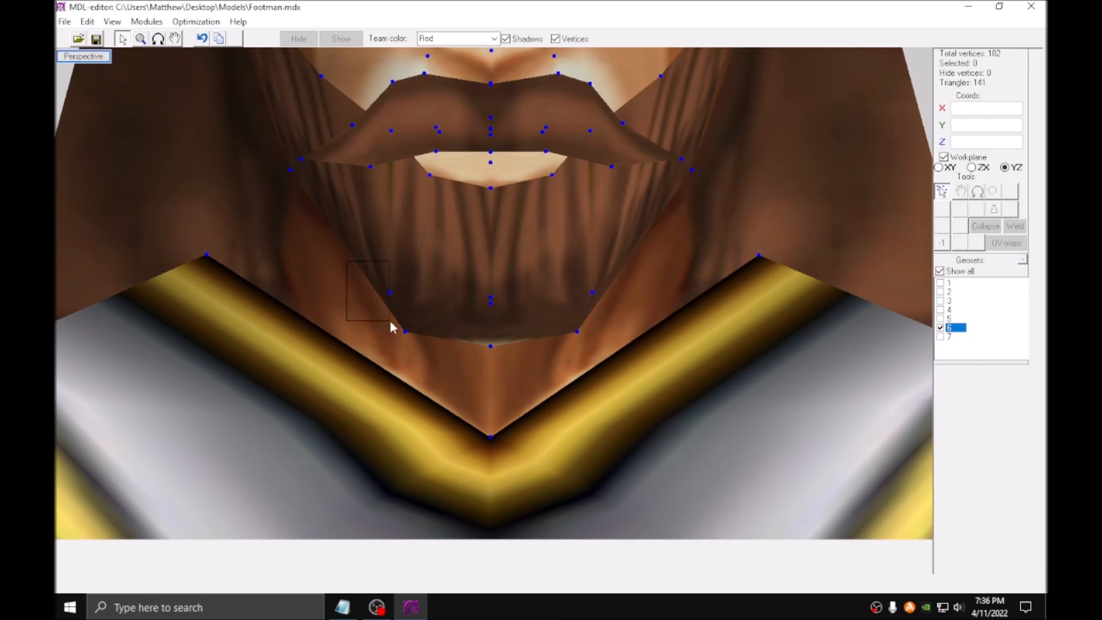
drag(374, 307, 599, 340)
shift+drag(527, 376, 525, 373)
scroll(498, 312, up, 3)
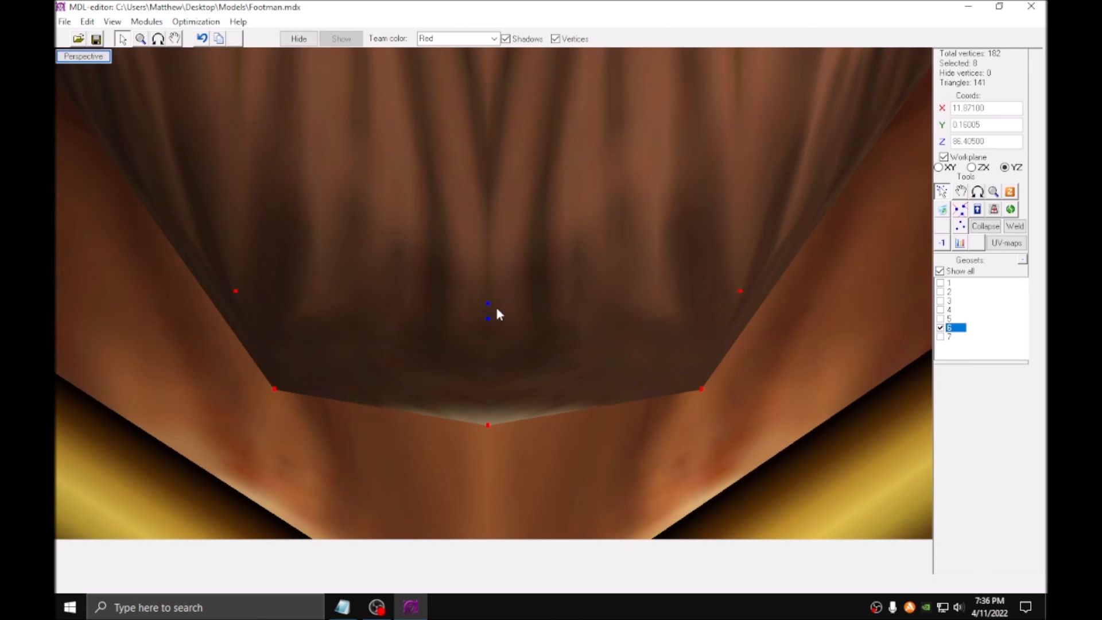
shift+drag(429, 236, 428, 235)
key(w)
scroll(515, 295, down, 3)
key(t)
Select the vertices at the beard's jaw corners on both sides of the face.
click(158, 39)
drag(172, 87, 197, 69)
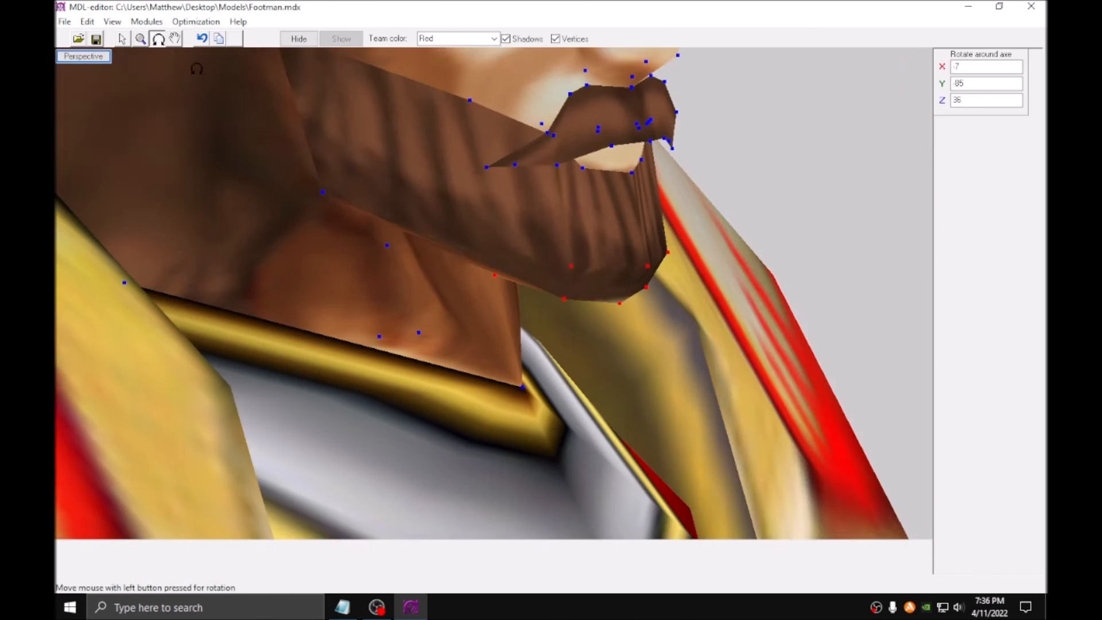
click(123, 39)
click(158, 39)
click(122, 39)
scroll(322, 310, up, 2)
drag(264, 290, 302, 326)
shift+drag(603, 287, 567, 344)
click(158, 39)
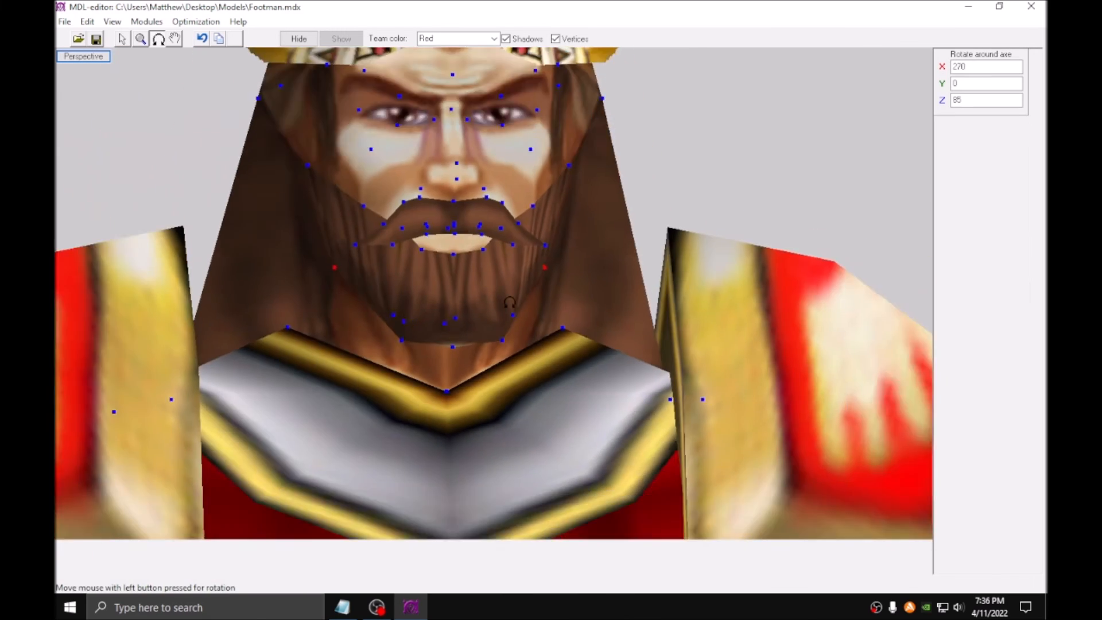
Select the vertices around the mouth, including the lower lip's edge and the points behind the moustache.
click(123, 39)
scroll(509, 303, up, 5)
drag(600, 270, 636, 312)
scroll(583, 332, down, 1)
shift+drag(536, 382, 584, 332)
scroll(718, 274, down, 4)
scroll(719, 274, up, 5)
shift+drag(399, 373, 429, 326)
shift+drag(507, 386, 443, 350)
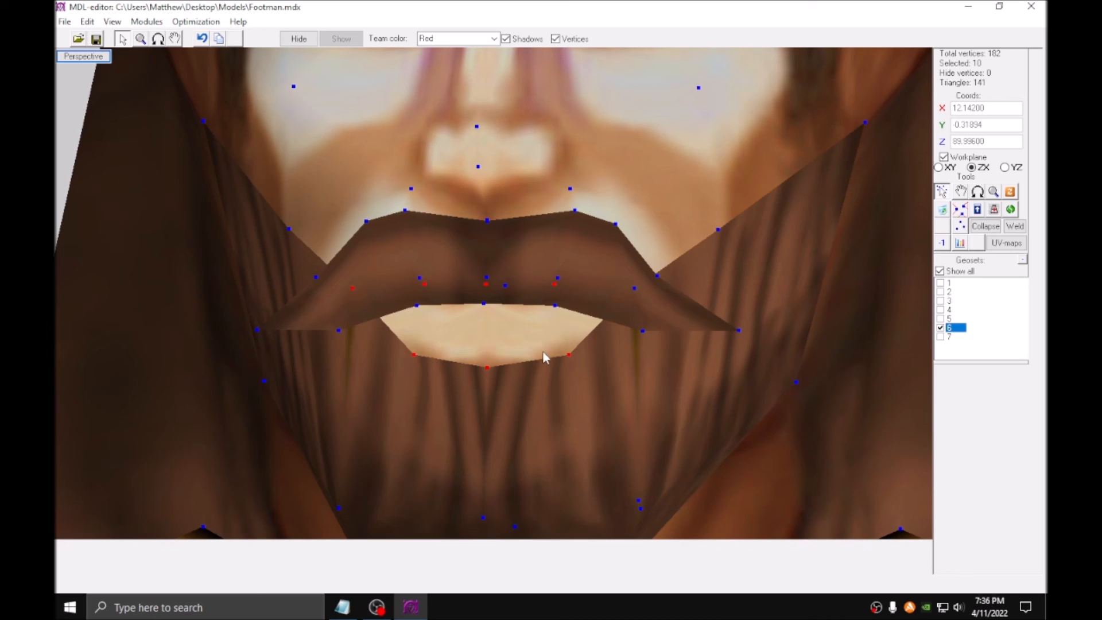
scroll(611, 264, up, 5)
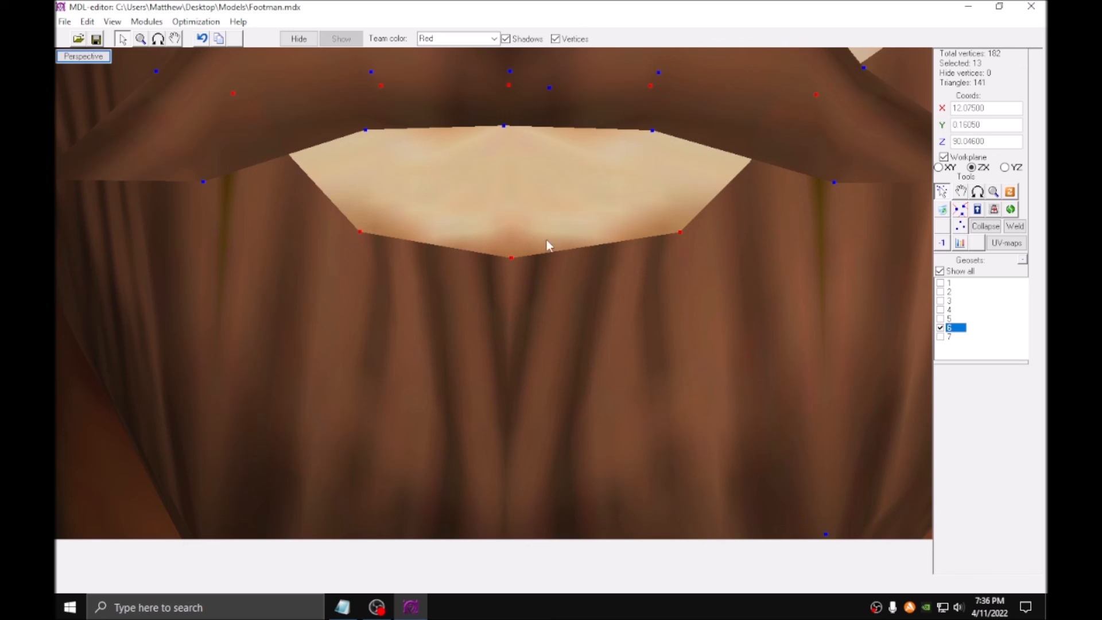
Open the UV map of the selected mouth vertices and adjust how the lip is mapped on the face texture.
click(992, 243)
scroll(754, 183, down, 1)
middle_drag(753, 180, 387, 336)
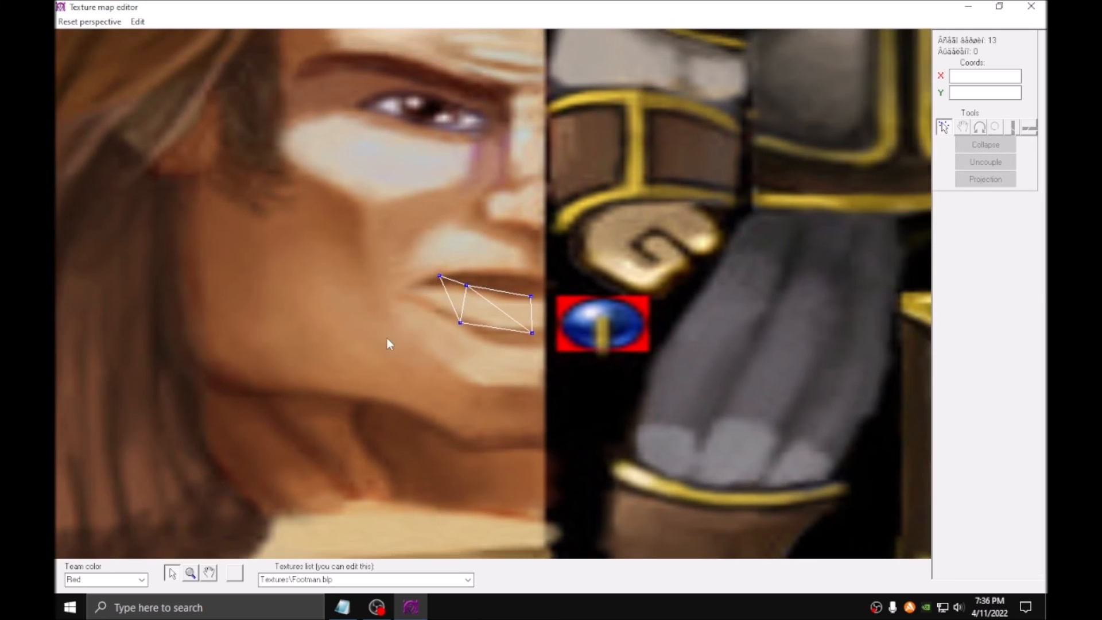
scroll(459, 341, up, 6)
scroll(471, 343, up, 2)
key(w)
drag(556, 368, 636, 441)
drag(354, 331, 460, 418)
key(w)
drag(460, 418, 505, 449)
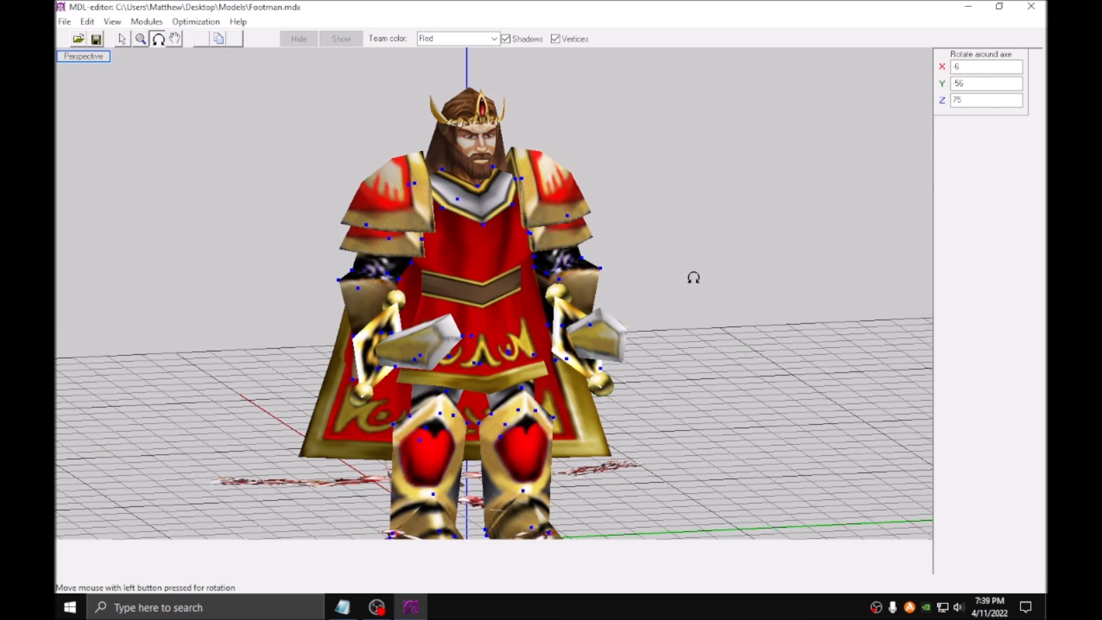
Duplicate the chest vertex of geoset 1 twice and move the copies above the head, the lower one at Z 130.44.
drag(432, 258, 578, 447)
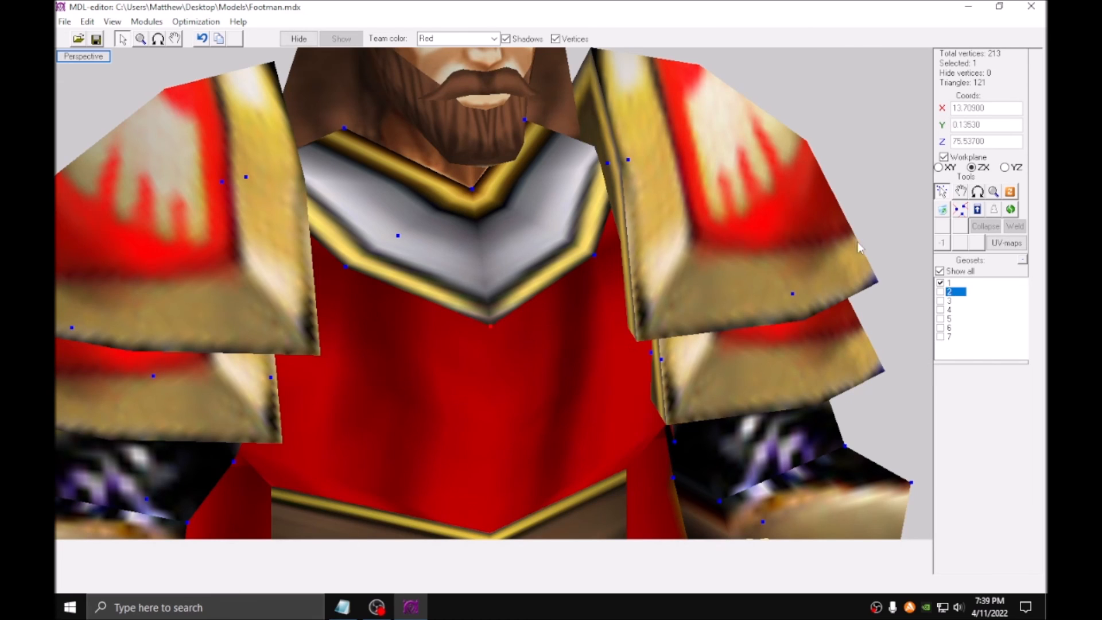
click(961, 191)
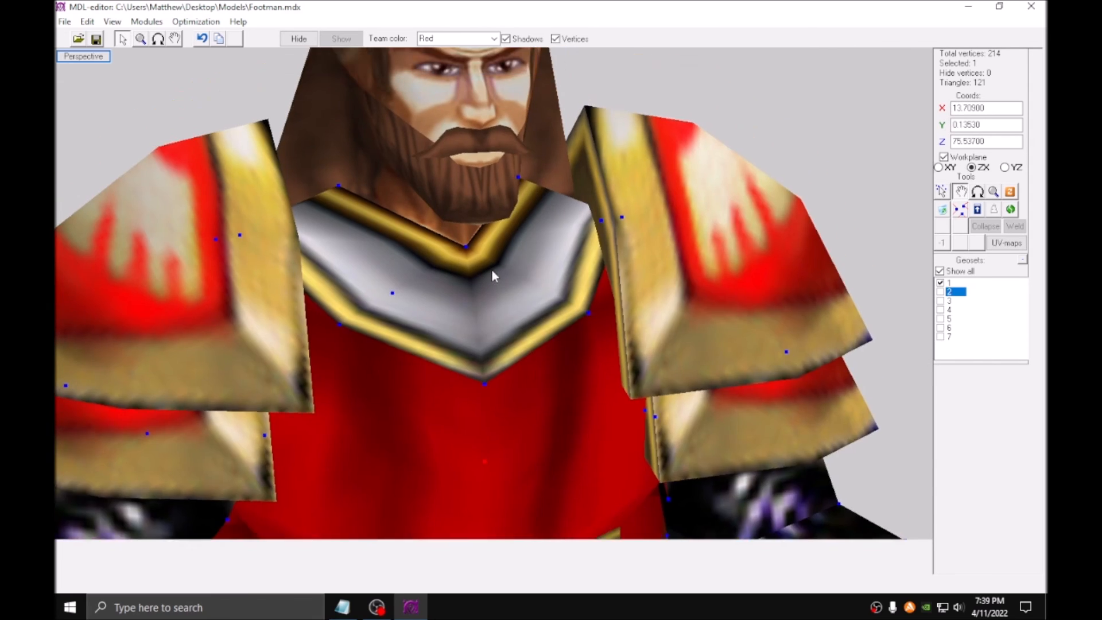
drag(492, 269, 547, 106)
drag(561, 394, 563, 218)
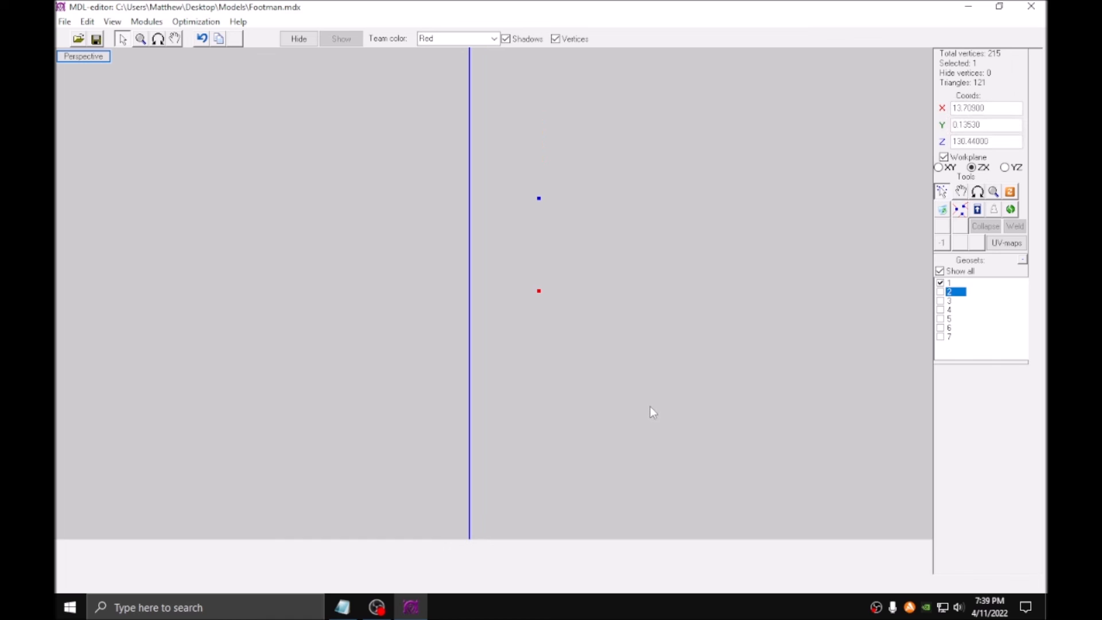
Duplicate both vertices, centre the copies between them and rotate the copies 90 degrees in the YZ plane.
drag(650, 407, 436, 117)
click(961, 191)
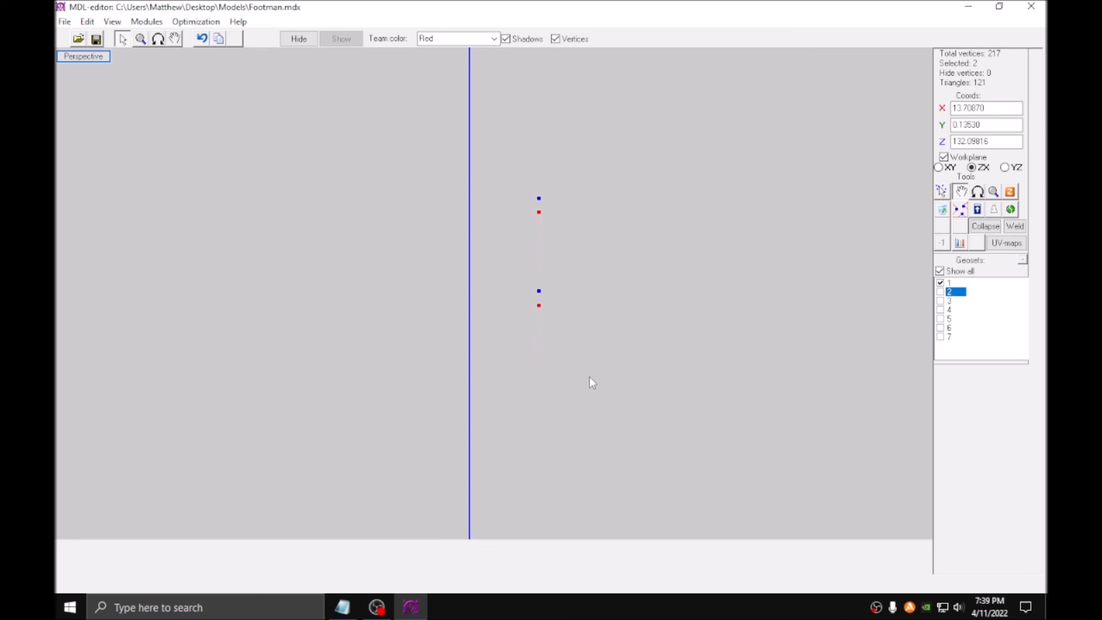
scroll(614, 338, up, 1)
click(976, 193)
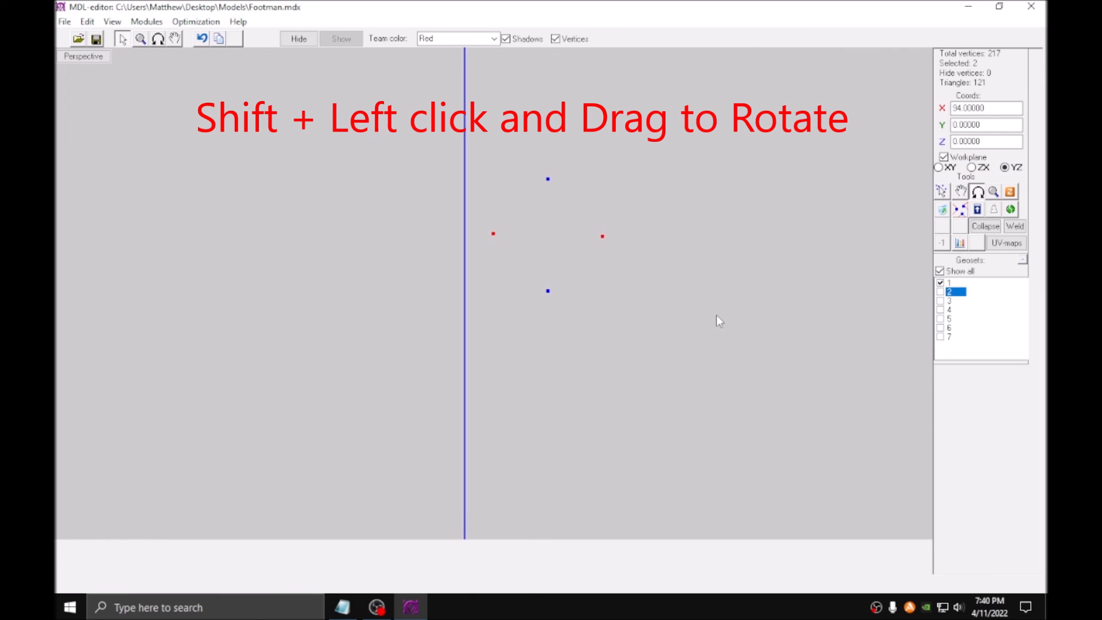
shift+drag(716, 316, 718, 315)
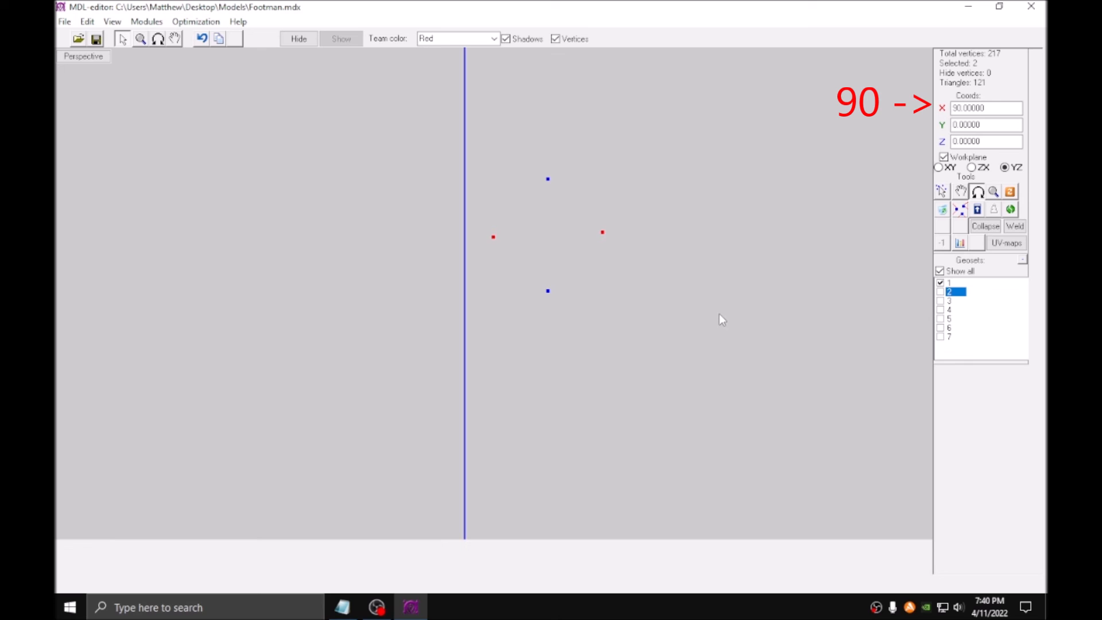
Create two triangles between the four vertices, flipping the reversed one, to form a diamond-shaped face.
drag(459, 267, 731, 120)
key(t)
key(F3)
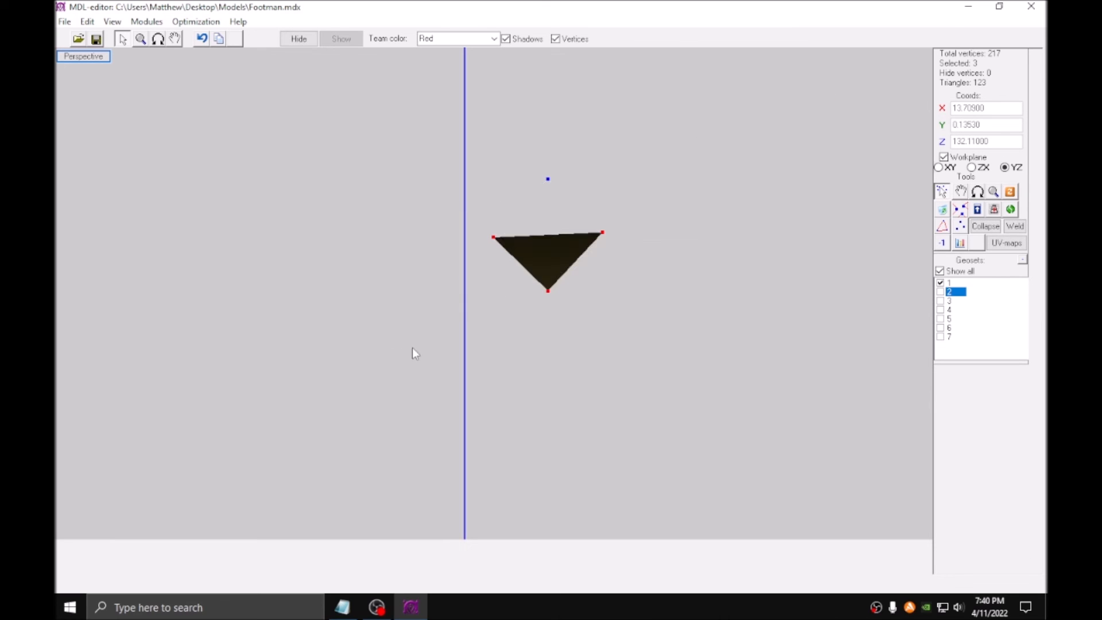
scroll(643, 290, up, 2)
drag(709, 259, 447, 109)
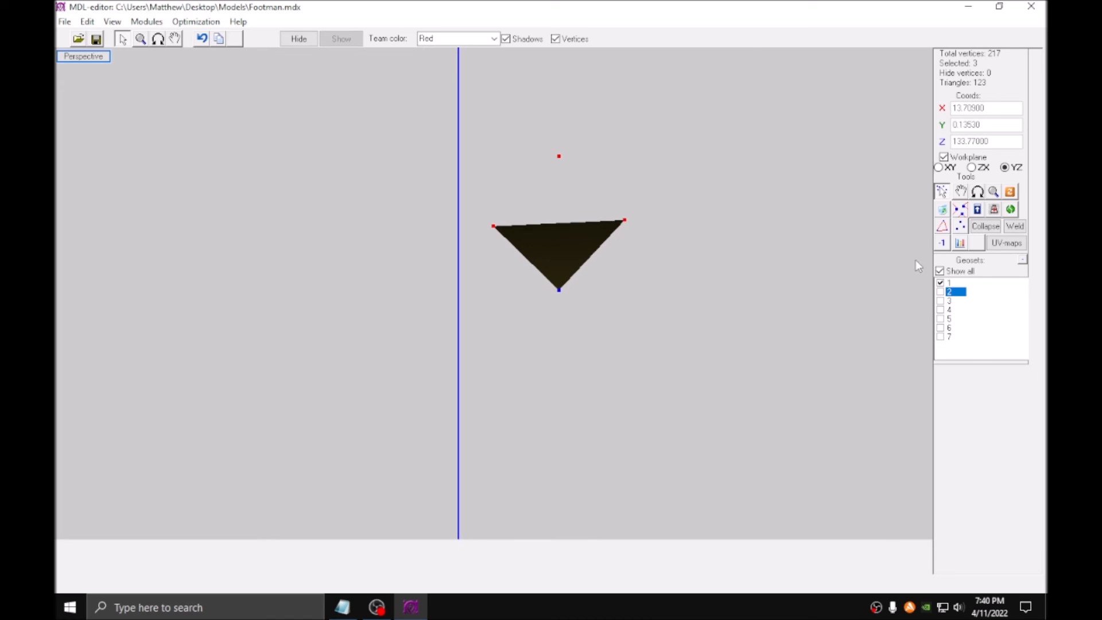
click(940, 248)
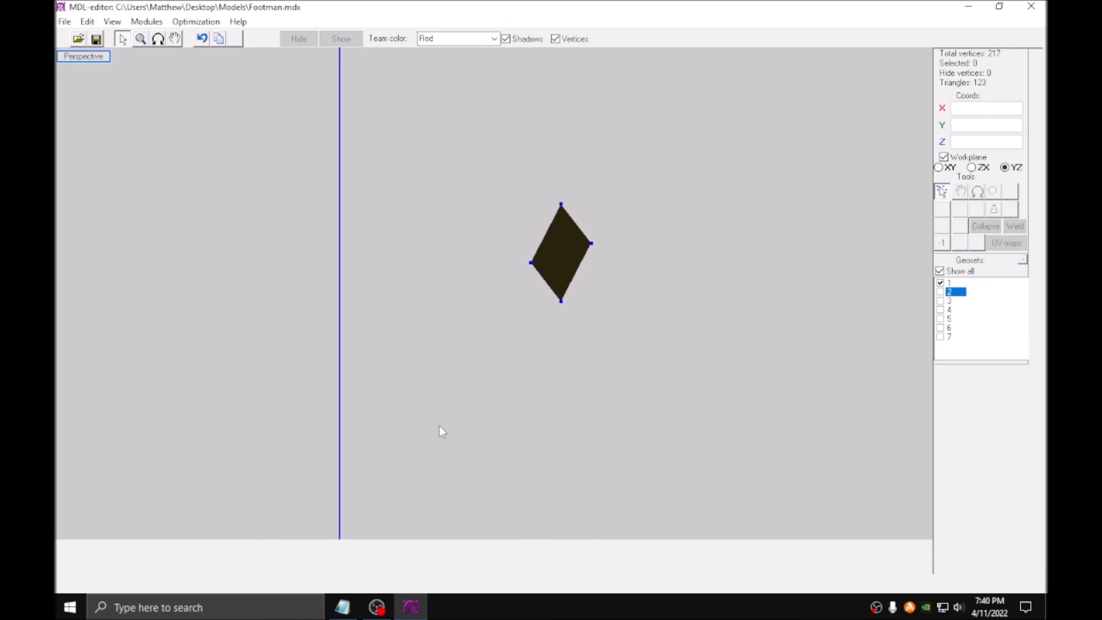
Duplicate the diamond face, move the copy along the X axis to about -14.71 and flip its normals.
key(ctrl+a)
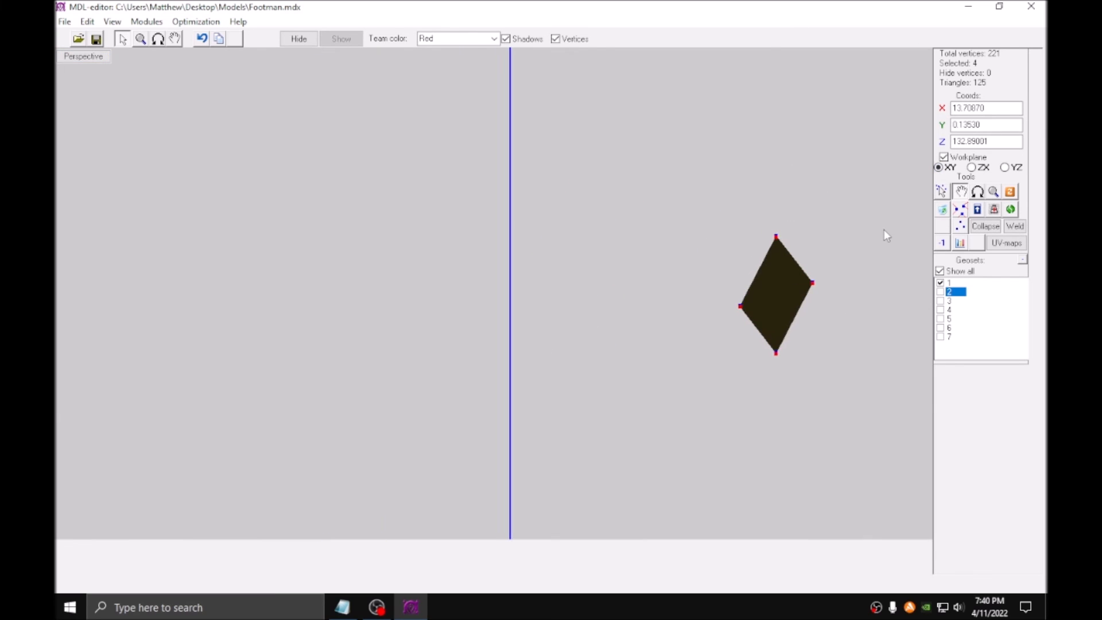
drag(884, 236, 459, 295)
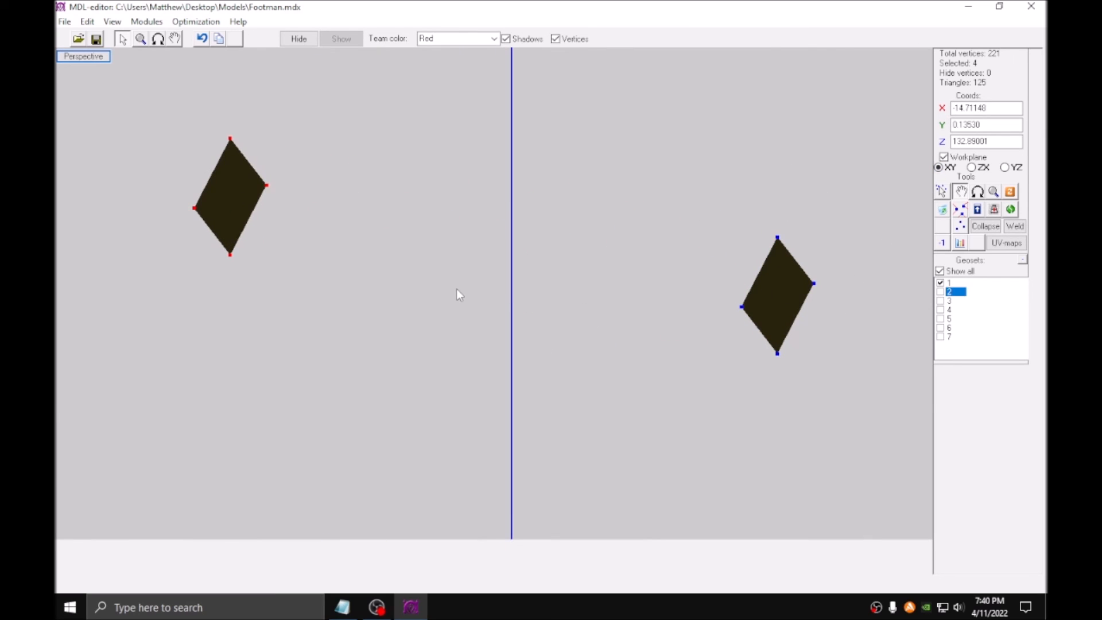
click(944, 249)
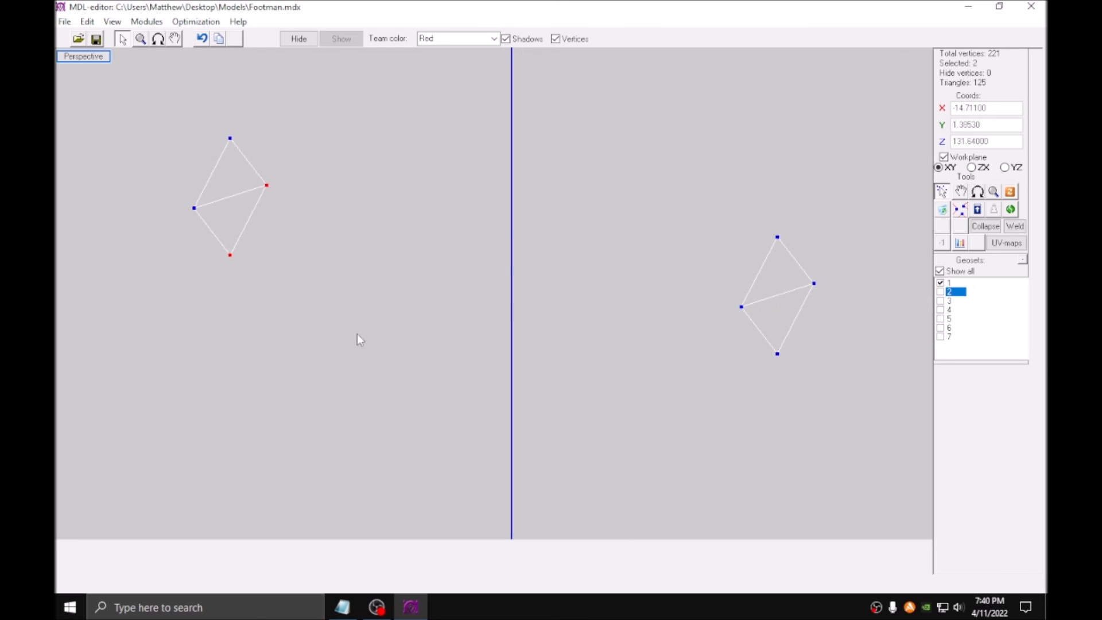
Create triangles between the corners of the two diamond faces to form a closed four-sided bar.
shift+drag(761, 339, 795, 370)
click(942, 226)
shift+drag(798, 267, 829, 299)
click(942, 226)
click(942, 226)
shift+drag(190, 98, 276, 195)
shift+drag(184, 197, 204, 219)
click(942, 226)
shift+drag(729, 294, 753, 319)
click(942, 226)
shift+drag(218, 244, 242, 267)
click(942, 227)
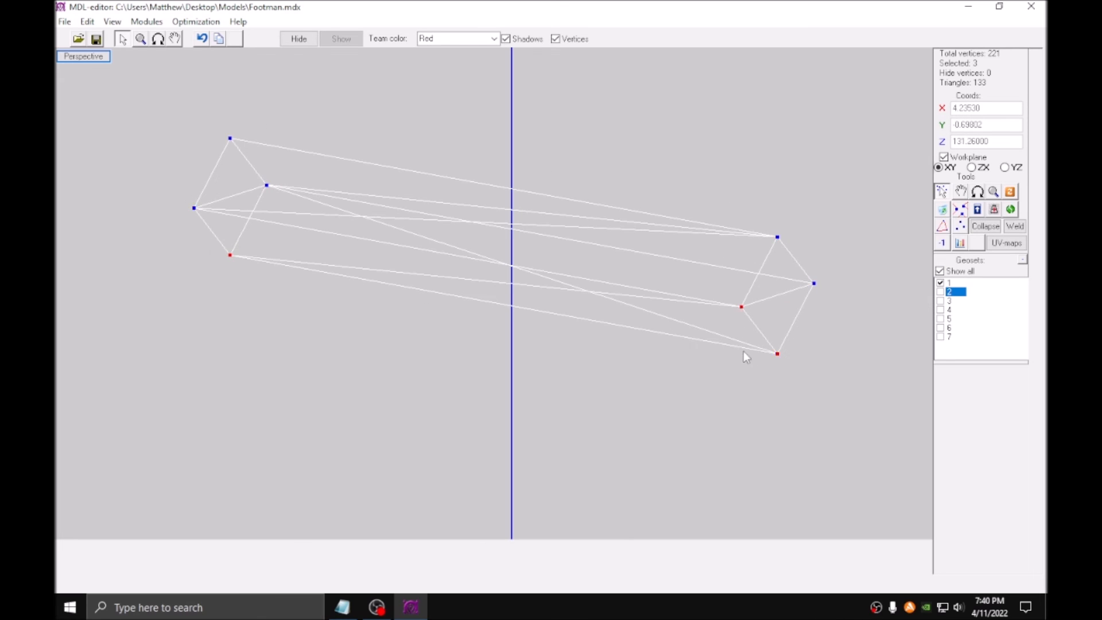
Project the bar's UV map from an angled view and scale the resulting layout on the texture.
click(158, 39)
drag(608, 325, 583, 322)
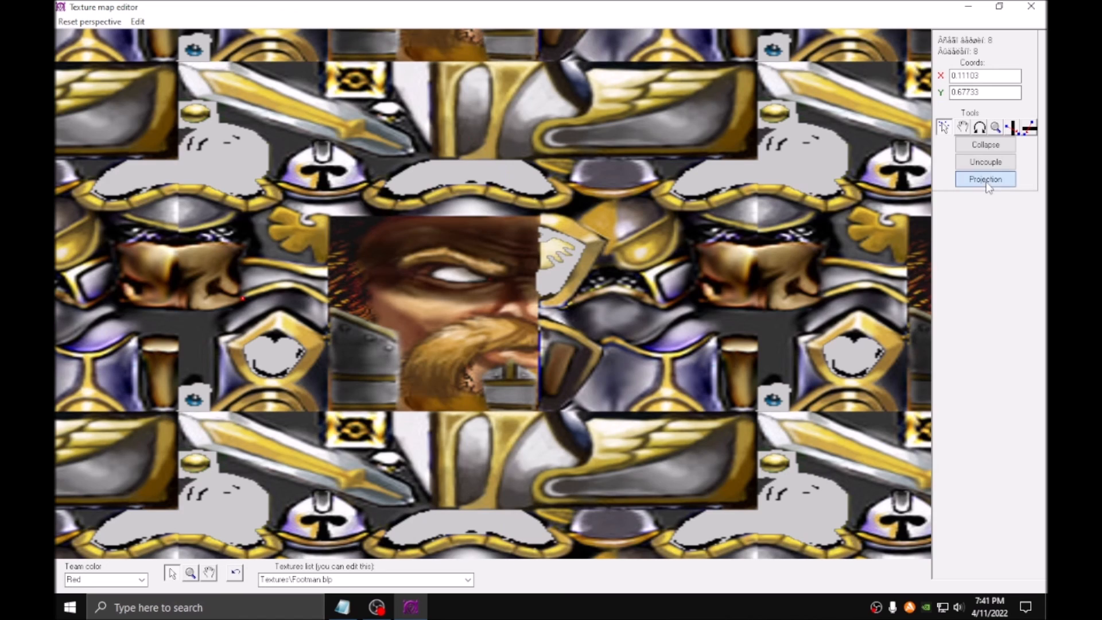
click(986, 179)
middle_drag(418, 340, 283, 283)
drag(304, 284, 535, 256)
click(996, 127)
drag(562, 155, 557, 237)
Move and scale the bar's UV layout over a grey metal area of the texture.
middle_drag(557, 238, 663, 189)
scroll(516, 321, up, 10)
click(945, 127)
drag(499, 304, 539, 339)
drag(310, 244, 543, 402)
click(963, 128)
drag(631, 451, 519, 421)
drag(361, 279, 372, 206)
drag(181, 397, 356, 327)
click(996, 127)
drag(396, 449, 353, 193)
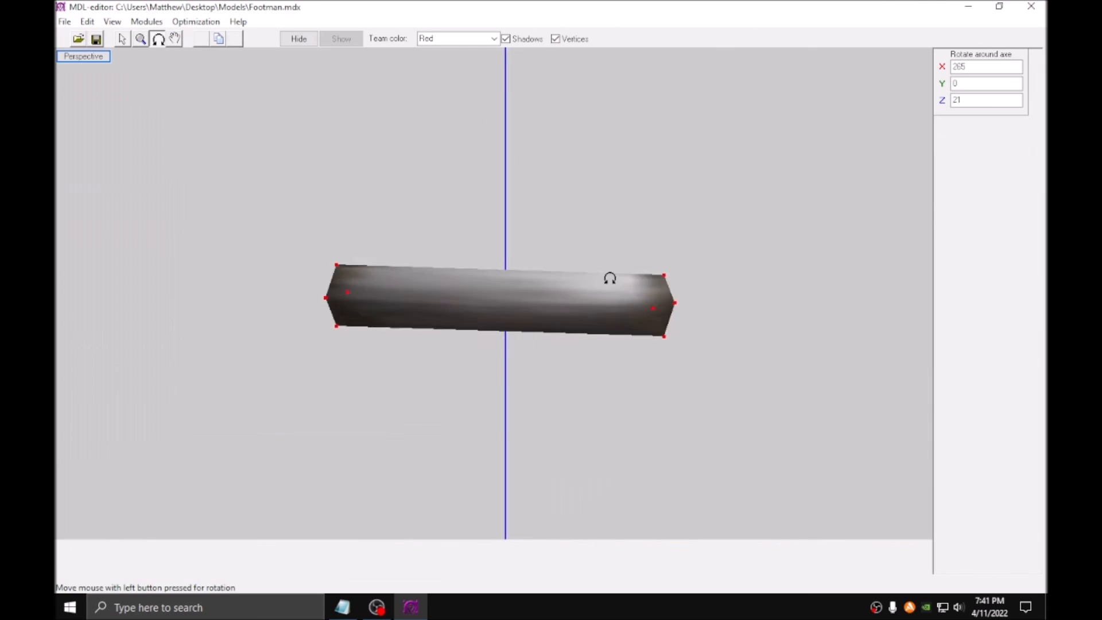
drag(608, 283, 616, 237)
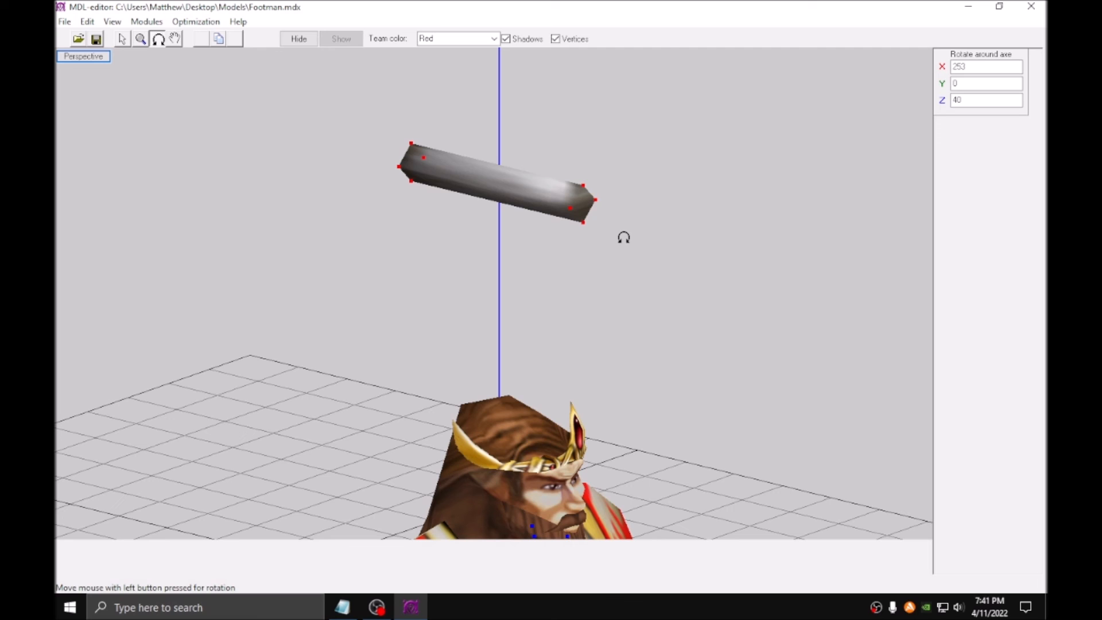
drag(642, 233, 666, 290)
Duplicate the bar and move the copy along the X axis, end to end with the original.
scroll(676, 315, up, 5)
key(ctrl+v)
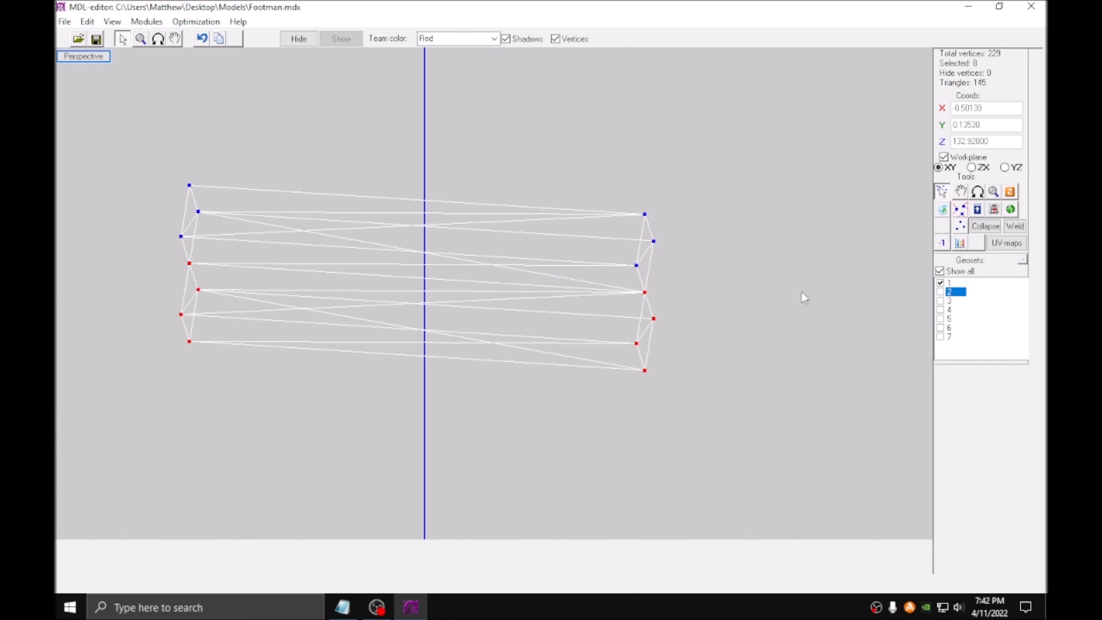
click(963, 194)
drag(738, 292, 737, 233)
click(943, 168)
drag(453, 205, 734, 245)
Delete the original bar's facing end-cap triangles and collapse the copy's far end into a single point.
middle_drag(737, 246, 580, 199)
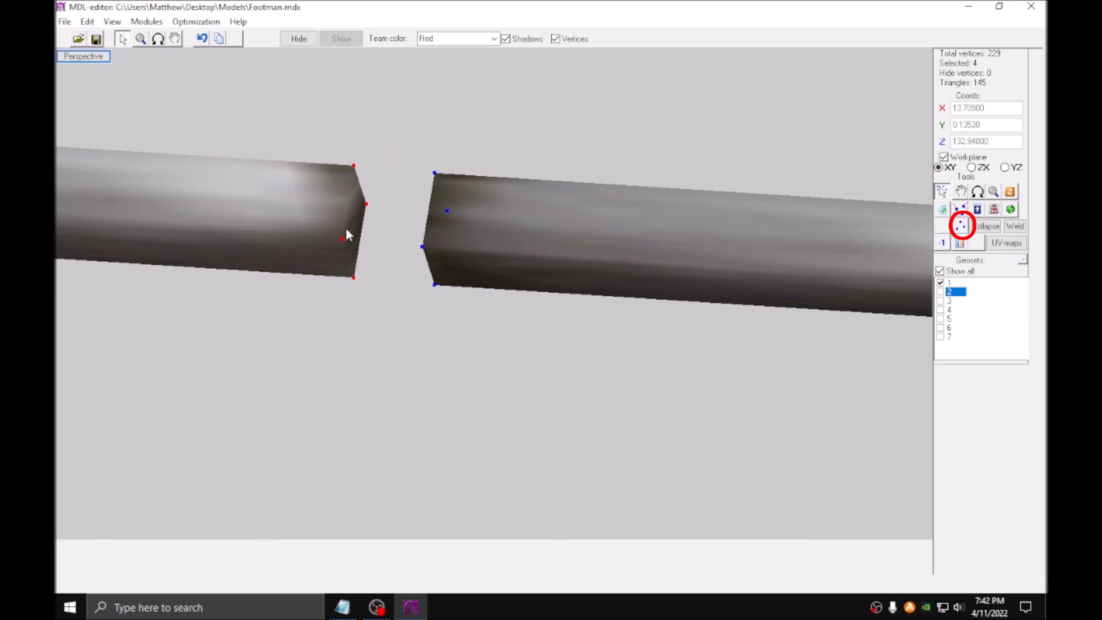
click(961, 227)
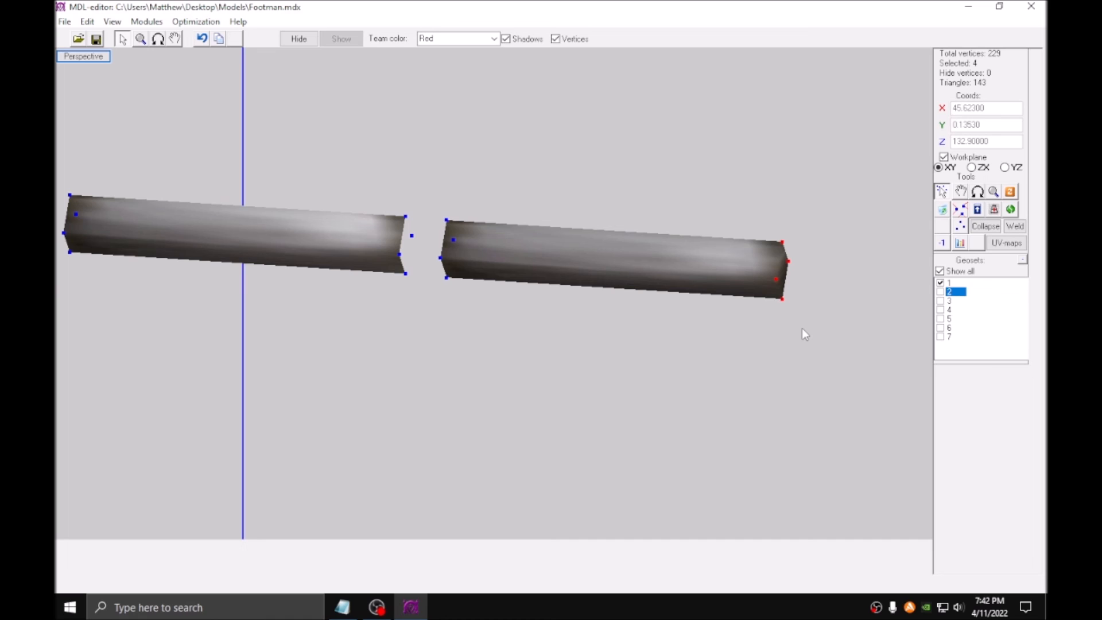
key(c)
Join the bar and the tapered piece by collapsing each pair of facing vertices between them.
drag(403, 110, 539, 431)
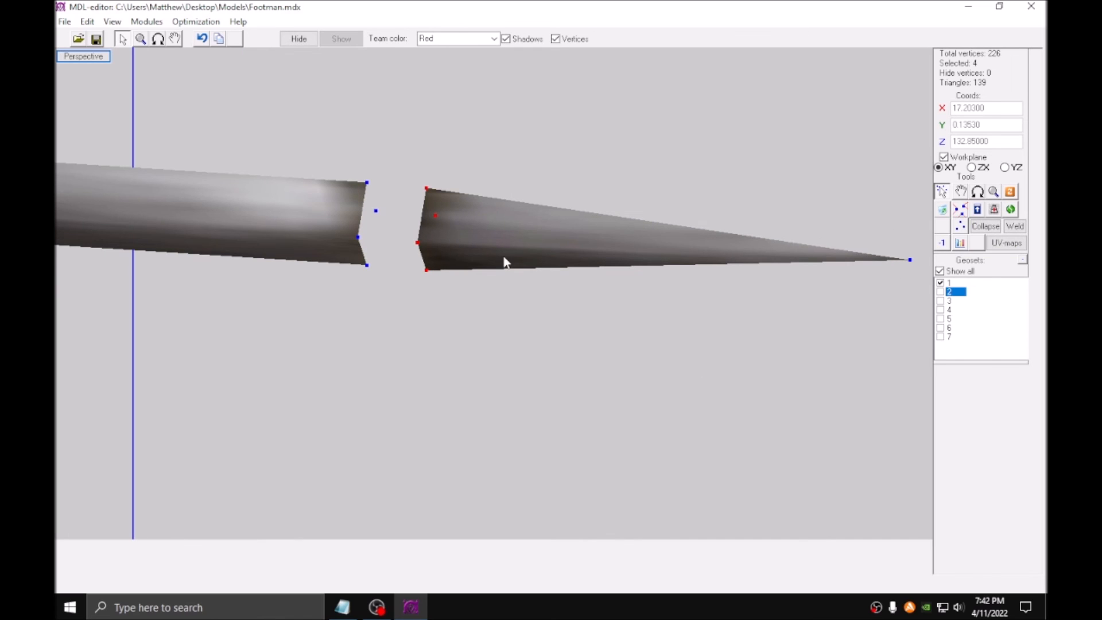
scroll(504, 258, up, 5)
drag(386, 275, 510, 325)
key(c)
drag(374, 219, 588, 287)
key(c)
drag(573, 165, 367, 98)
key(c)
scroll(514, 238, down, 5)
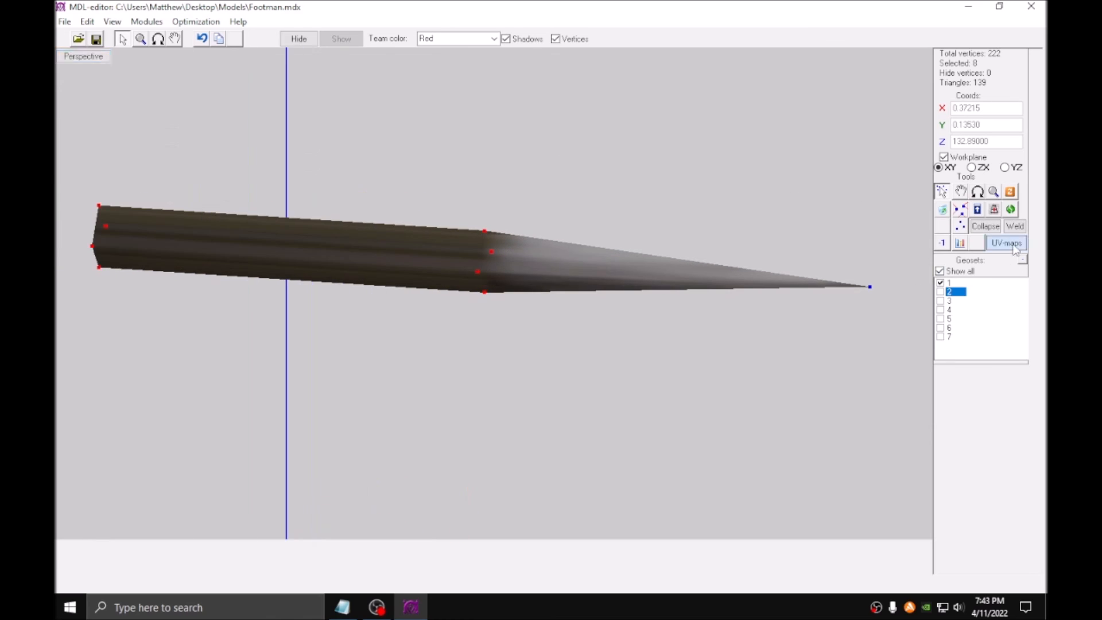
Adjust the UV mapping of the bar section so its grey metal texture continues into the tapered point.
click(1006, 243)
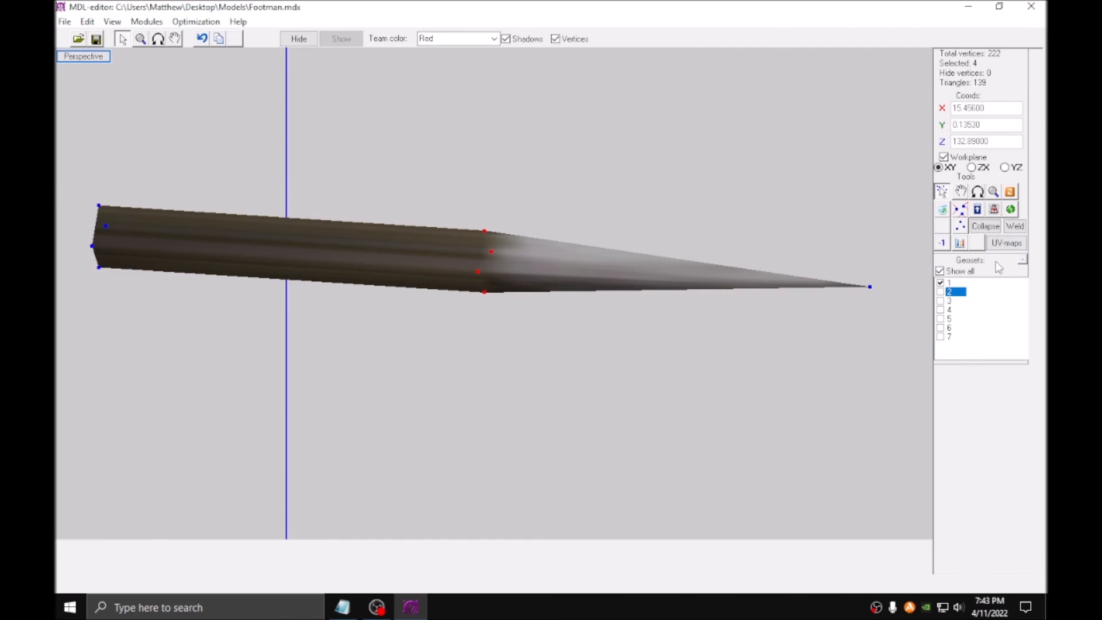
click(1006, 243)
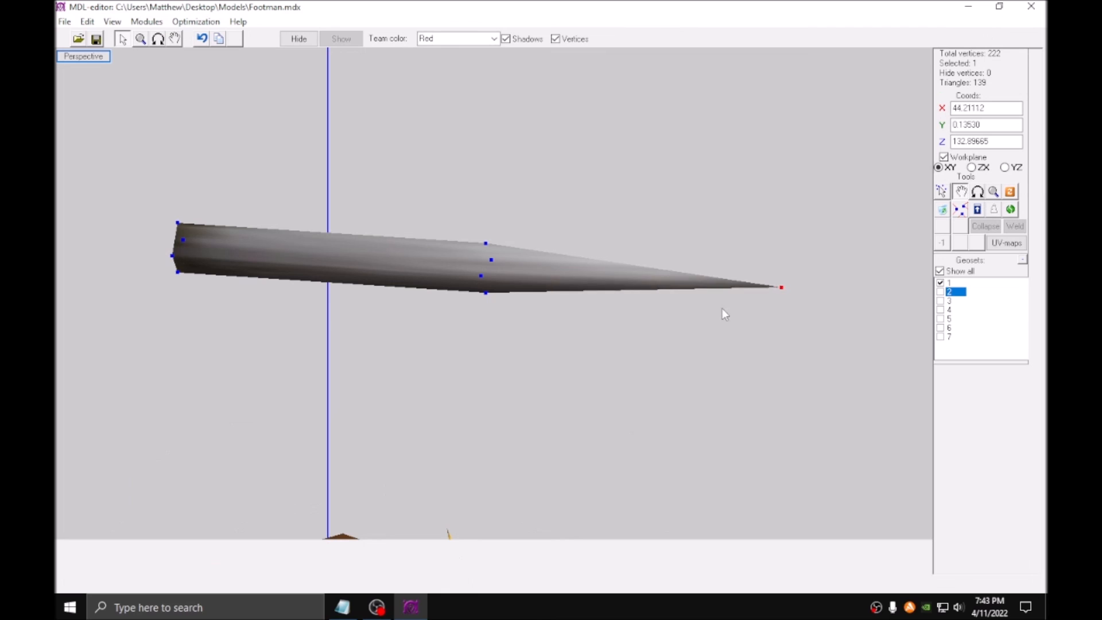
Move the tip vertex closer to the shaft and scale the whole pointed bar to lengthen it.
drag(724, 310, 622, 355)
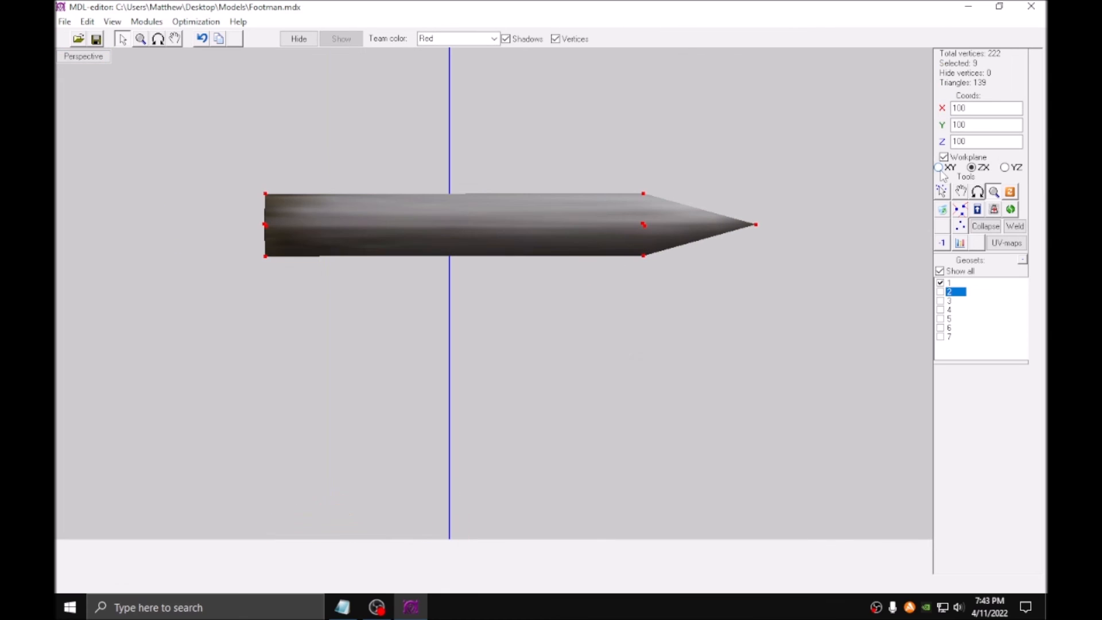
middle_drag(636, 242, 642, 298)
drag(503, 369, 518, 365)
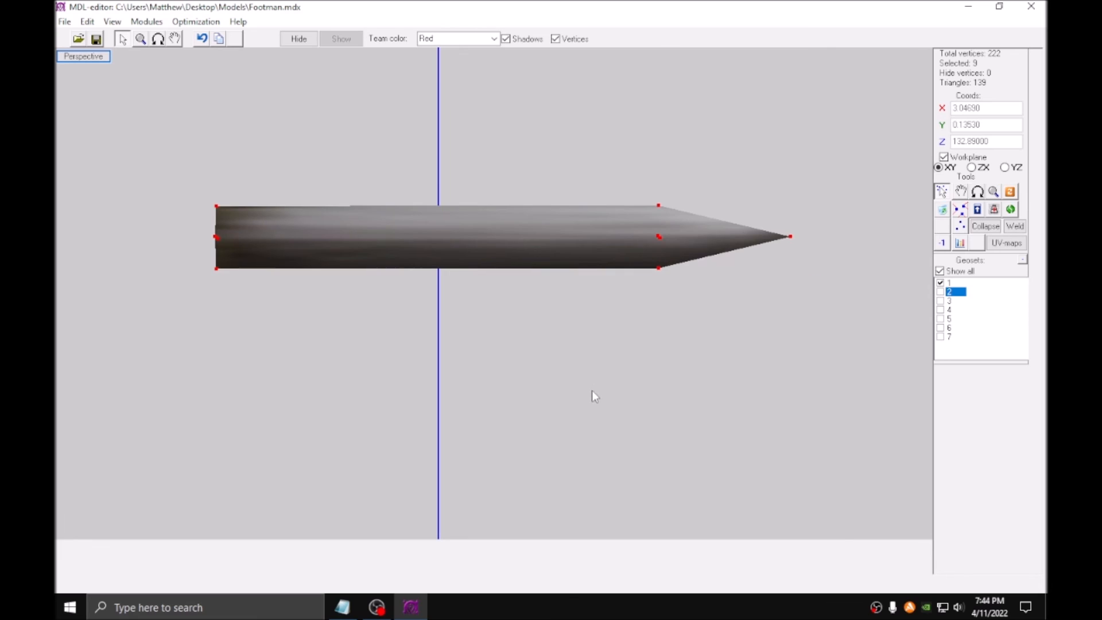
Duplicate the pointed end and move the copy directly below it in the ZX plane, to Z 127.89.
drag(592, 392, 828, 120)
key(ctrl+v)
click(961, 194)
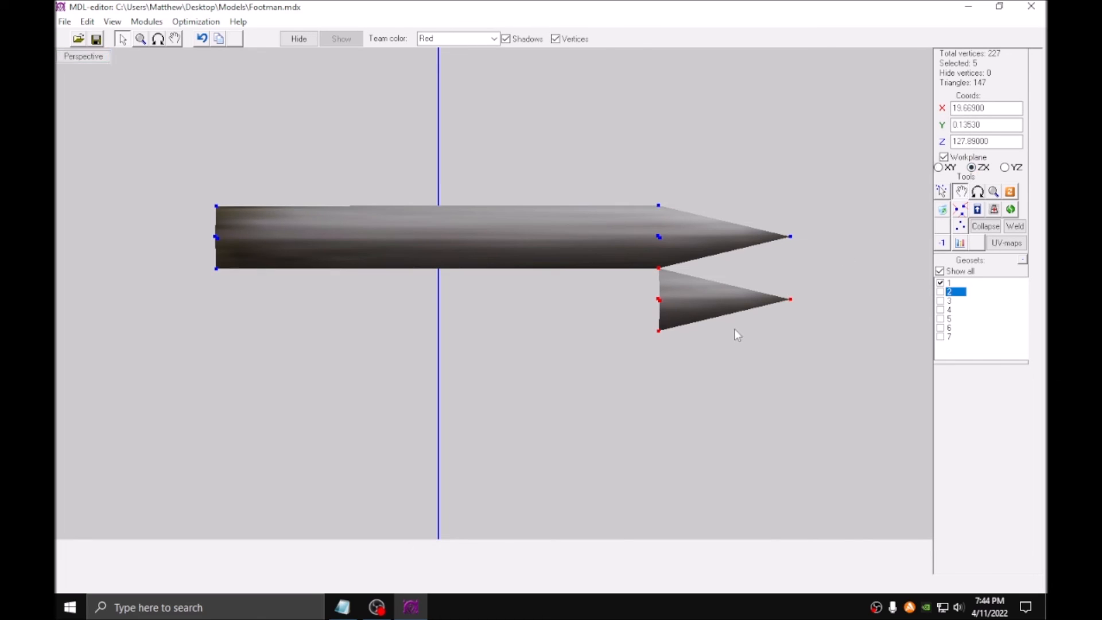
Align the duplicated point with the bar, flip it to face the opposite way, and place it beside the bar's blunt end.
drag(737, 335, 735, 303)
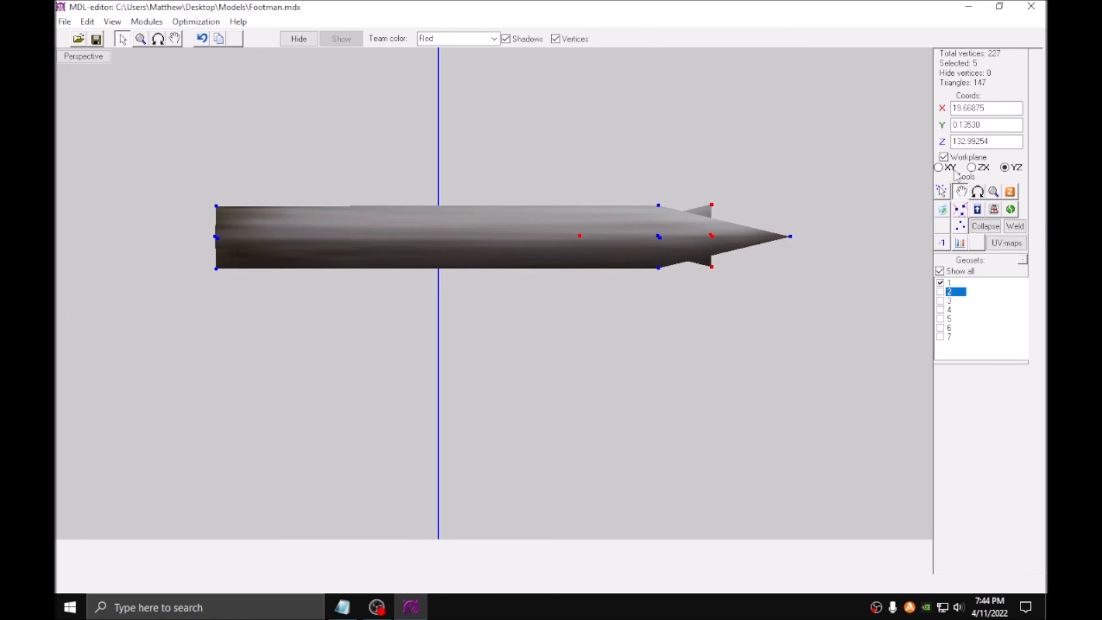
drag(884, 229, 592, 268)
middle_drag(597, 268, 788, 275)
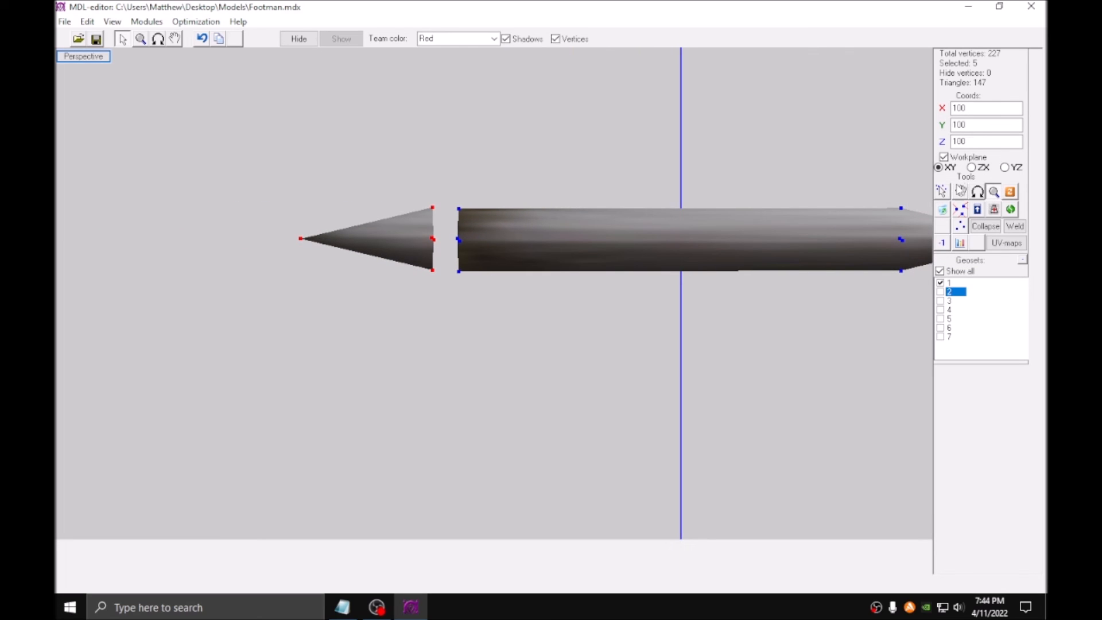
Scale the flipped point into a wide, flattened crossguard shape and move it closer to the bar's blunt end.
drag(659, 324, 913, 174)
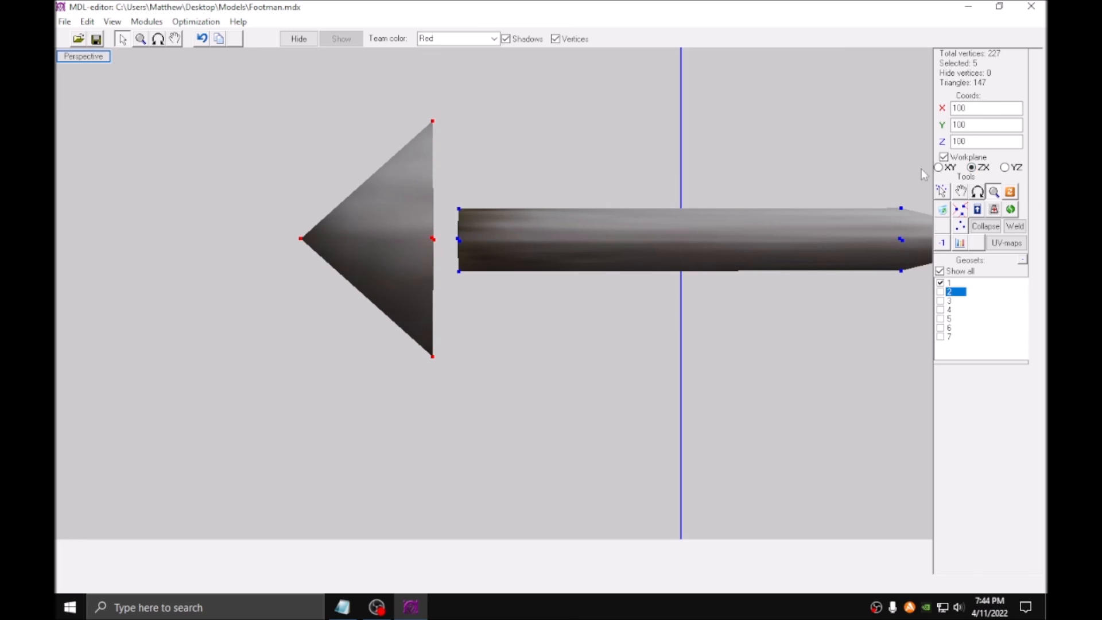
drag(740, 263, 716, 284)
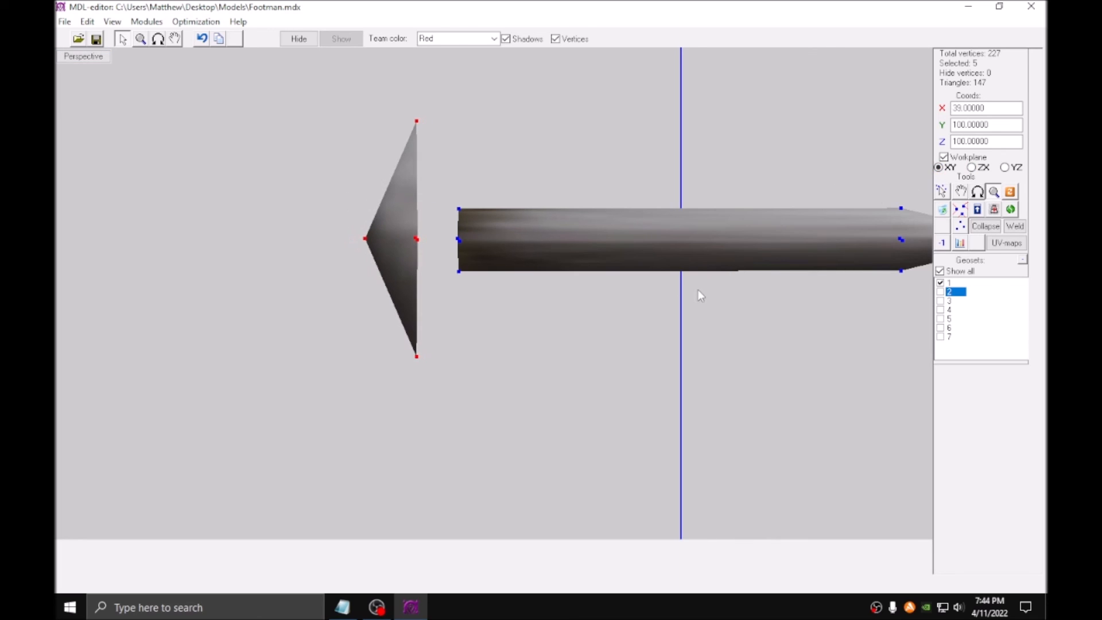
drag(698, 291, 694, 291)
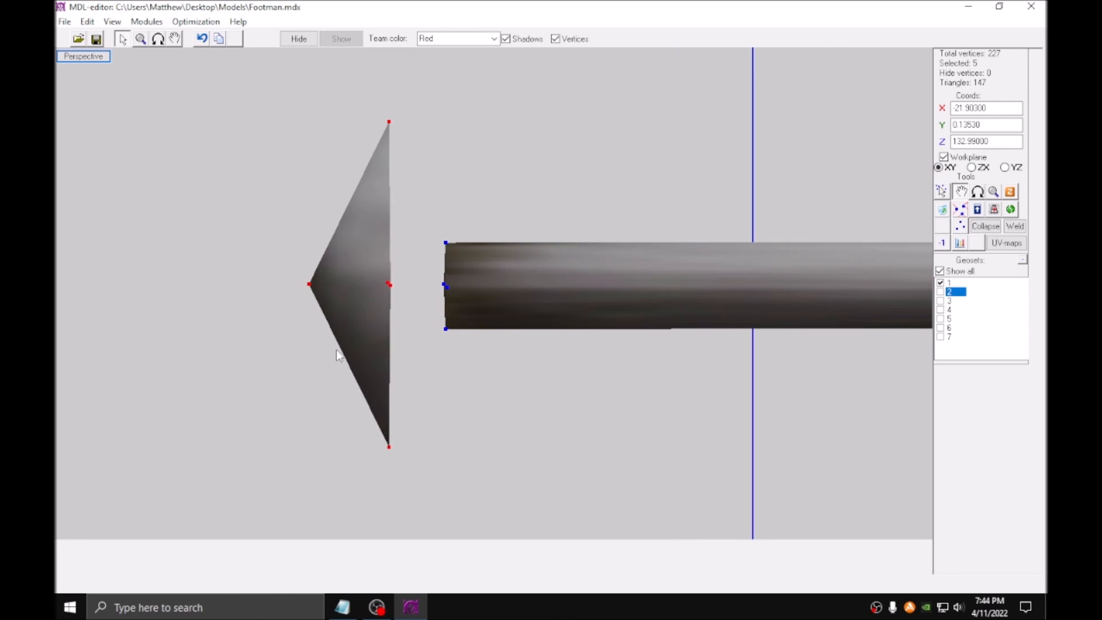
drag(320, 349, 352, 352)
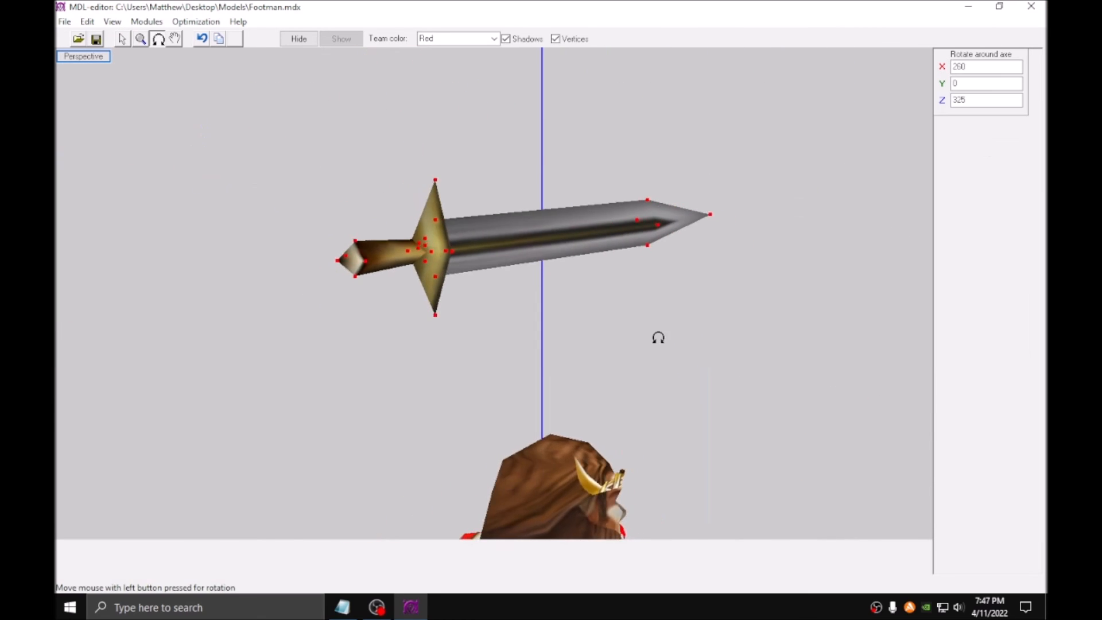
drag(658, 338, 578, 274)
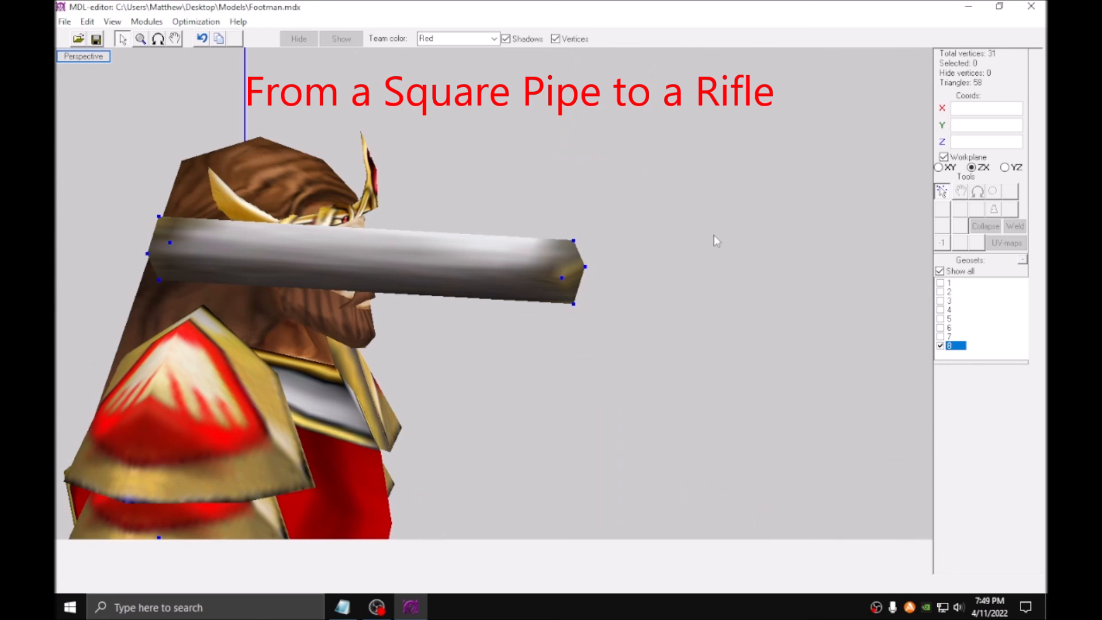
Duplicate the four vertices at the square pipe's front end and move the copy above the pipe to about Z 119.04.
scroll(648, 232, up, 2)
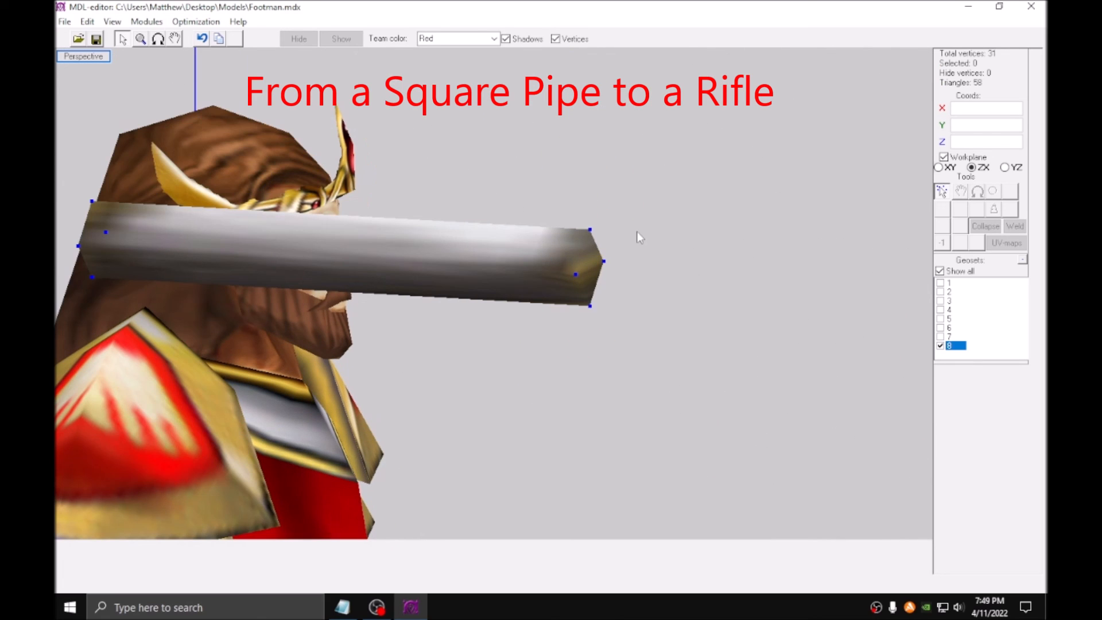
drag(710, 389, 709, 389)
scroll(668, 313, up, 2)
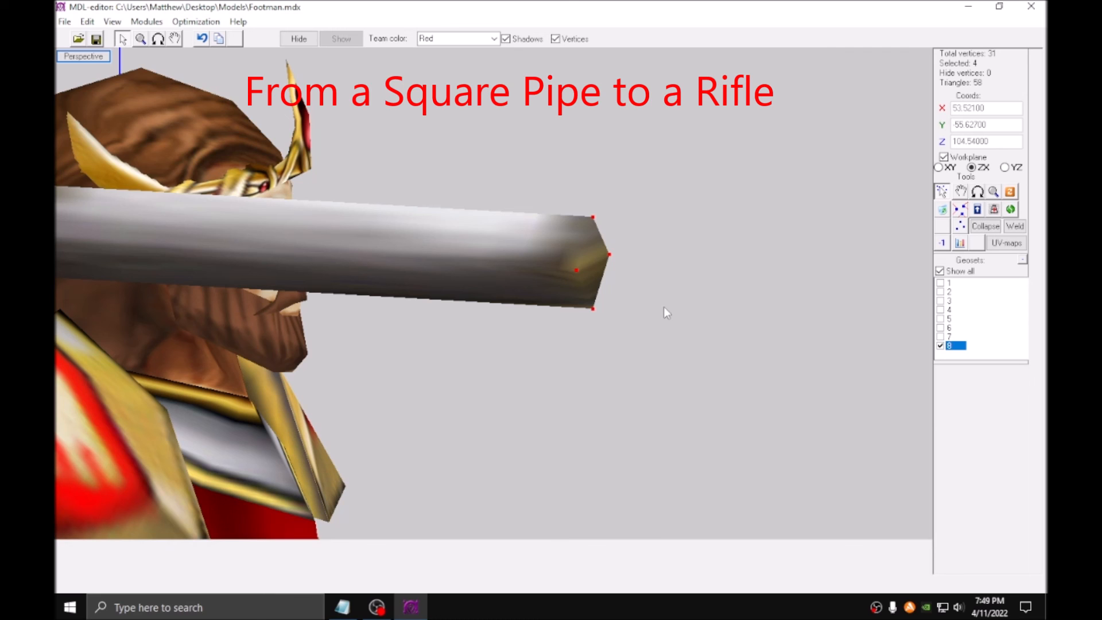
key(ctrl+c)
key(ctrl+v)
key(w)
drag(724, 319, 722, 394)
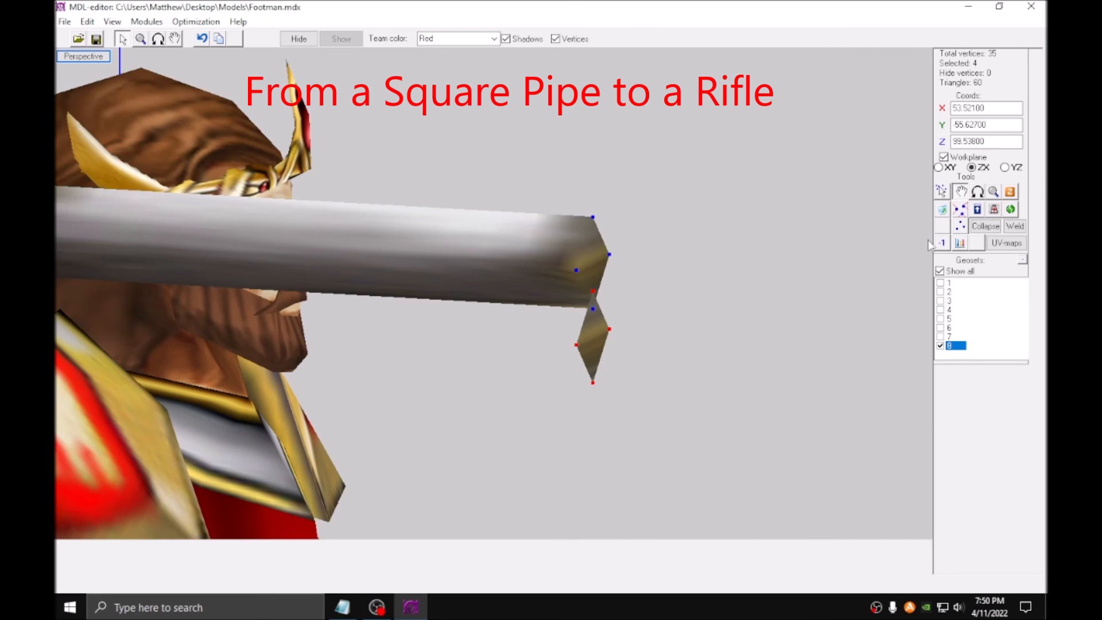
middle_drag(720, 388, 680, 450)
drag(663, 318, 664, 239)
middle_drag(665, 237, 602, 363)
scroll(602, 363, up, 3)
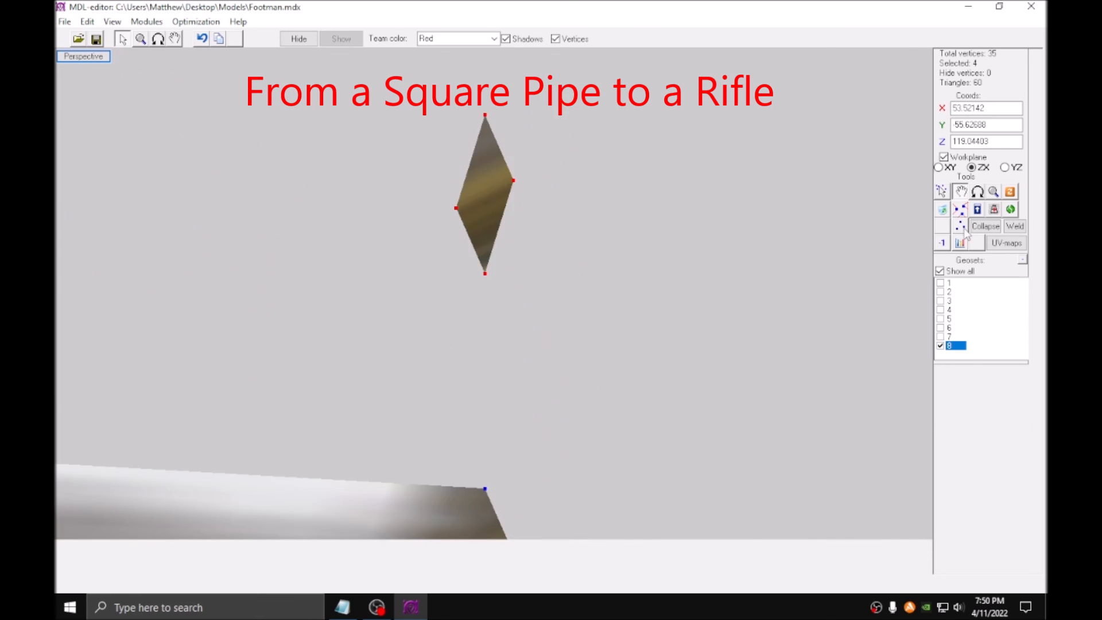
Remove the diamond's existing triangles and collapse a second copy of its four vertices into one centre vertex.
click(965, 229)
key(ctrl+v)
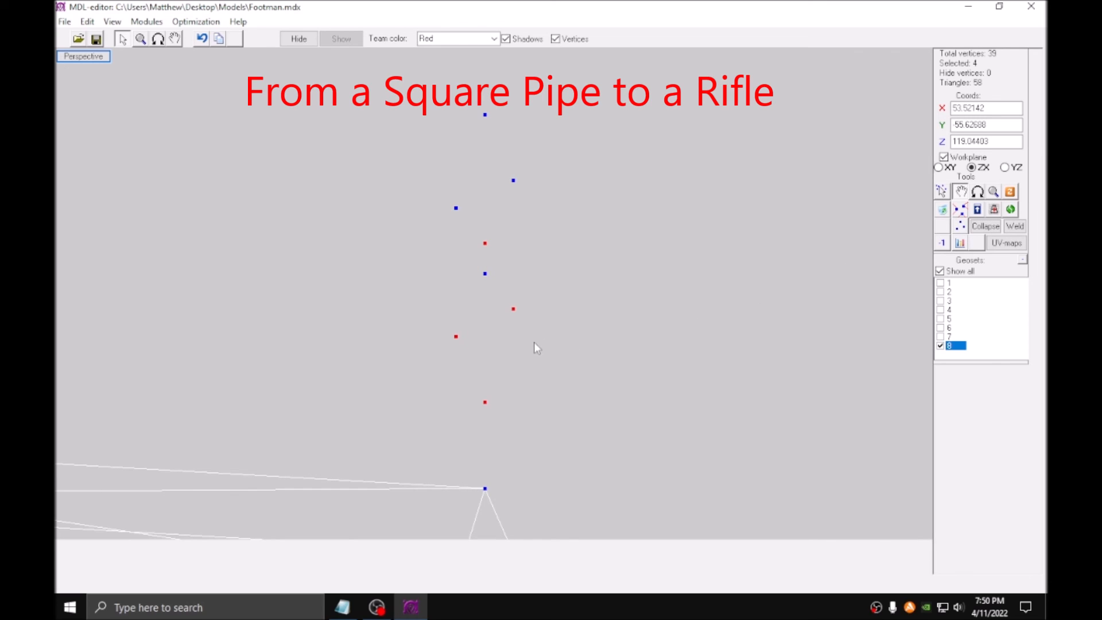
drag(459, 297, 509, 347)
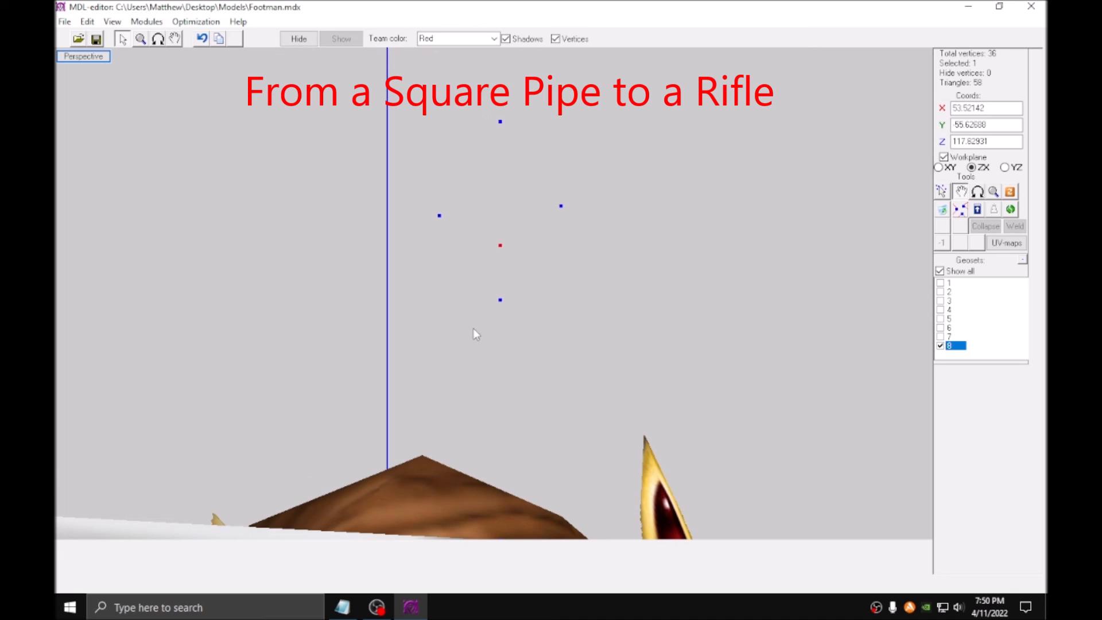
Fill the diamond with four triangles that join its centre vertex to each pair of neighbouring outer vertices.
key(s)
drag(537, 185, 334, 374)
key(t)
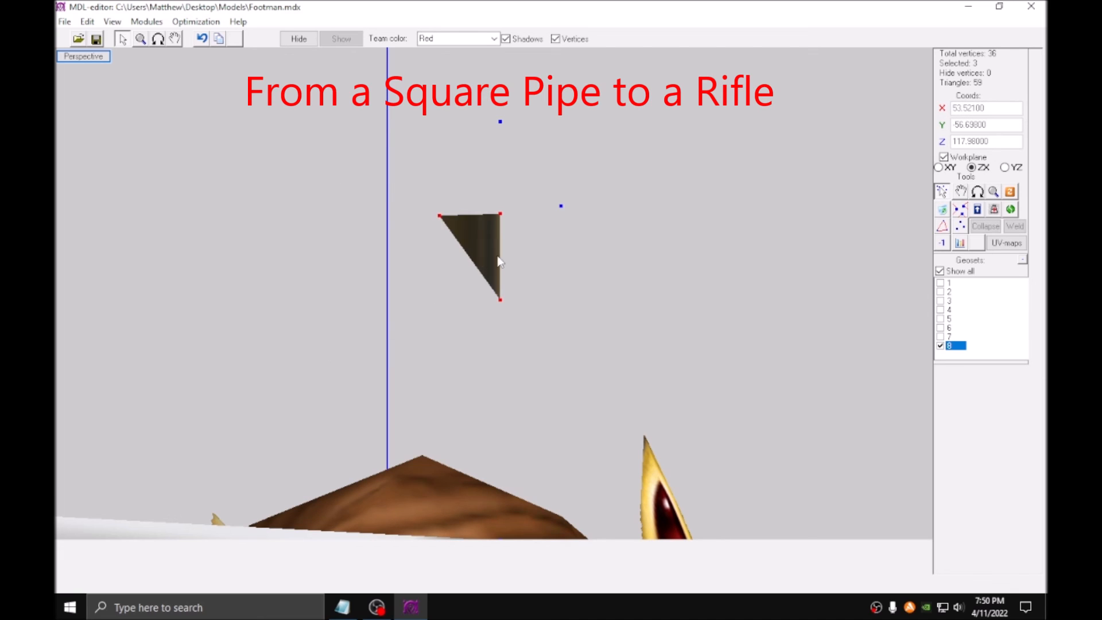
drag(354, 367, 569, 174)
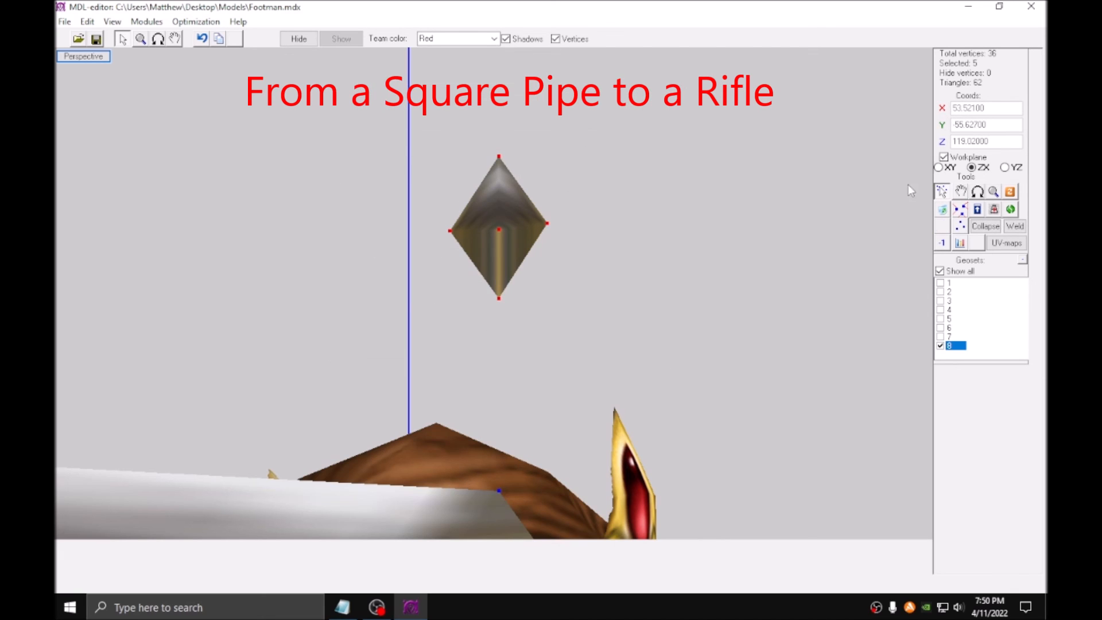
Project the diamond cap's UVs, shrink them, and place them on dark texture areas to give a black centre with grey edges.
click(1008, 248)
click(986, 180)
scroll(743, 240, down, 1)
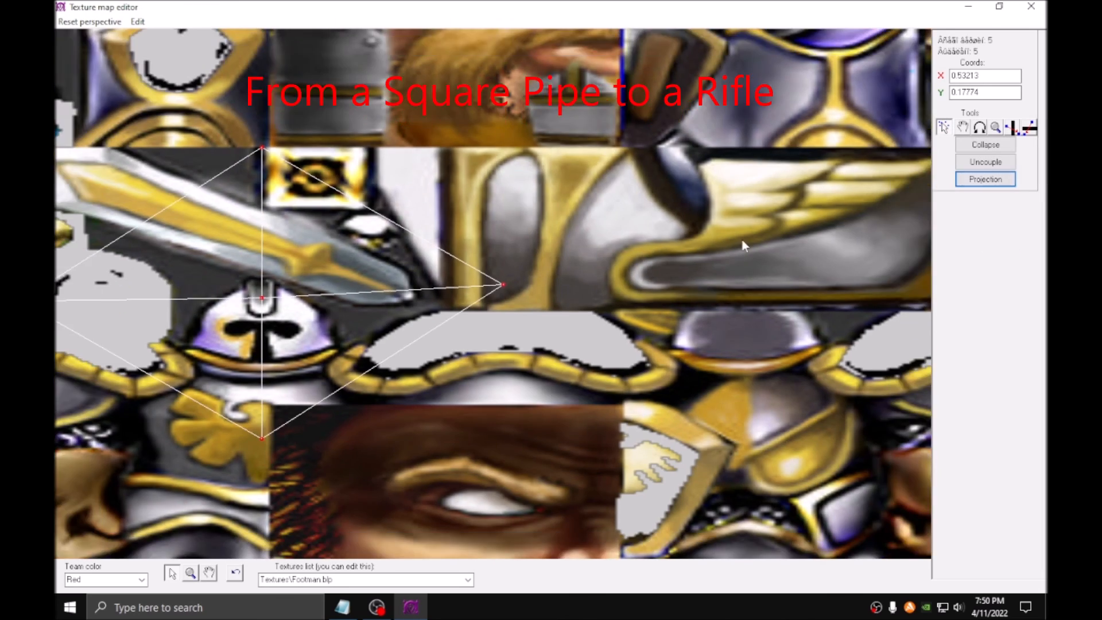
middle_drag(743, 240, 976, 69)
click(996, 127)
scroll(359, 287, up, 6)
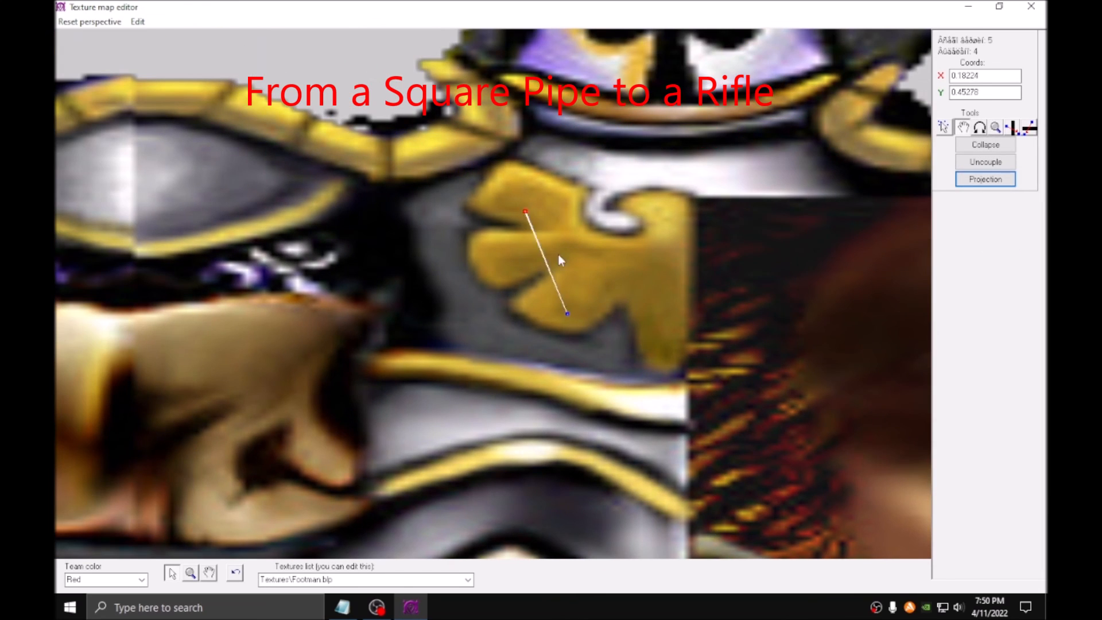
drag(560, 253, 406, 302)
key(s)
key(m)
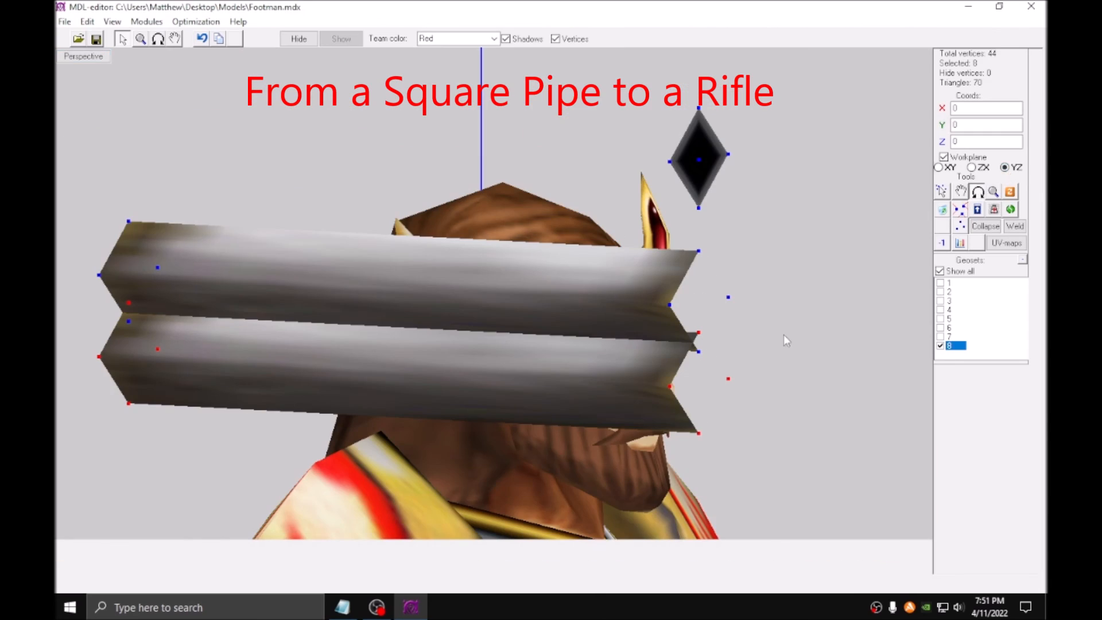
Rotate the duplicated lower pipe in the YZ plane and shift it back under the barrel to about X 25.19.
drag(783, 340, 884, 176)
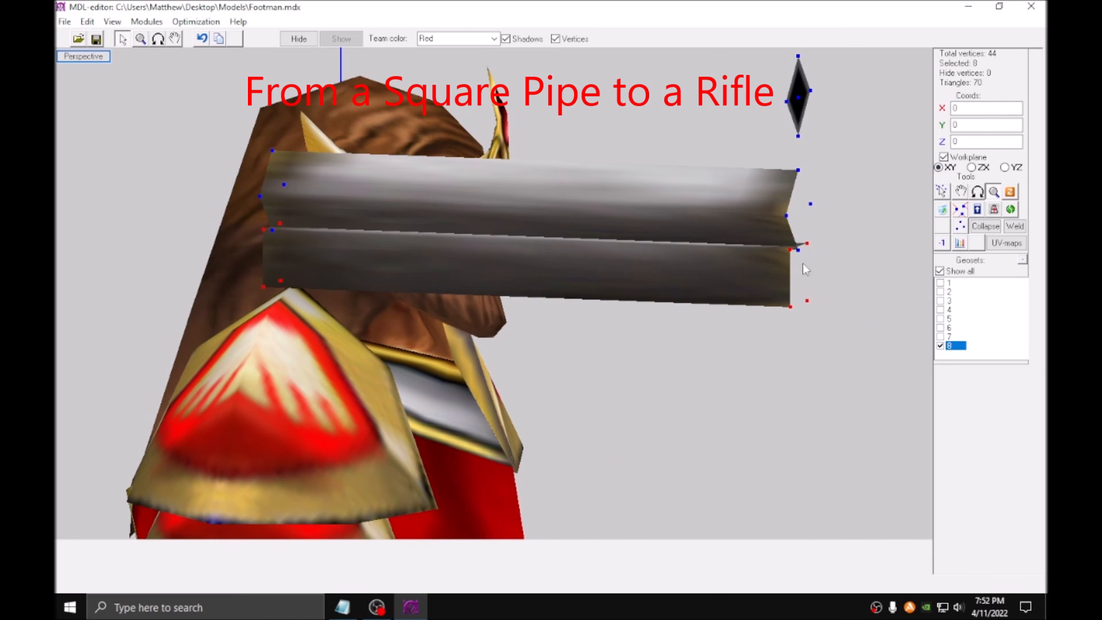
drag(798, 257, 767, 273)
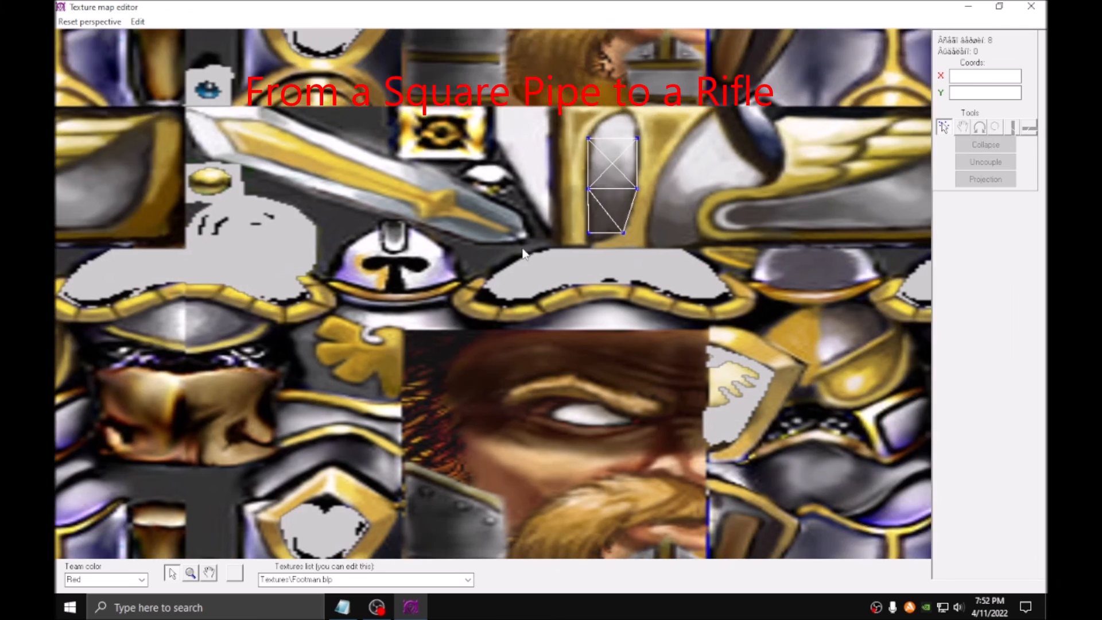
Move, rotate and scale the lower block's UVs onto a dark brown area of the texture to make it look wooden.
drag(523, 250, 678, 117)
scroll(613, 172, up, 2)
click(963, 128)
drag(507, 123, 501, 260)
click(979, 127)
drag(728, 210, 712, 241)
click(996, 127)
drag(574, 214, 524, 294)
click(963, 128)
drag(524, 247, 575, 238)
scroll(469, 300, up, 2)
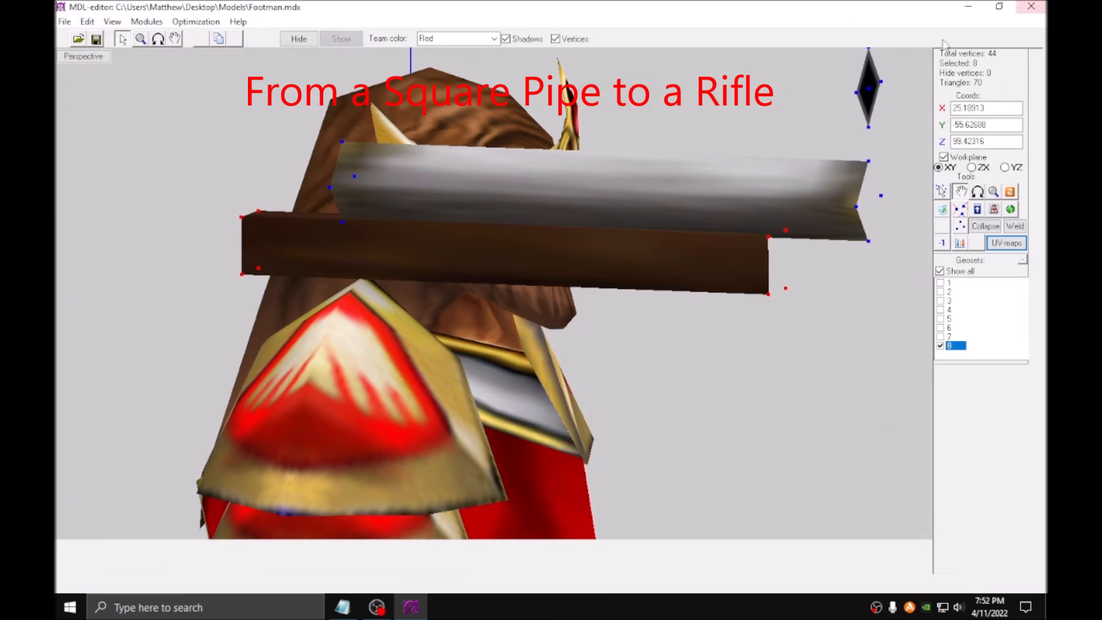
Close the wooden block's front end with two triangles and move its lower front vertices back to form a slant.
scroll(621, 257, up, 4)
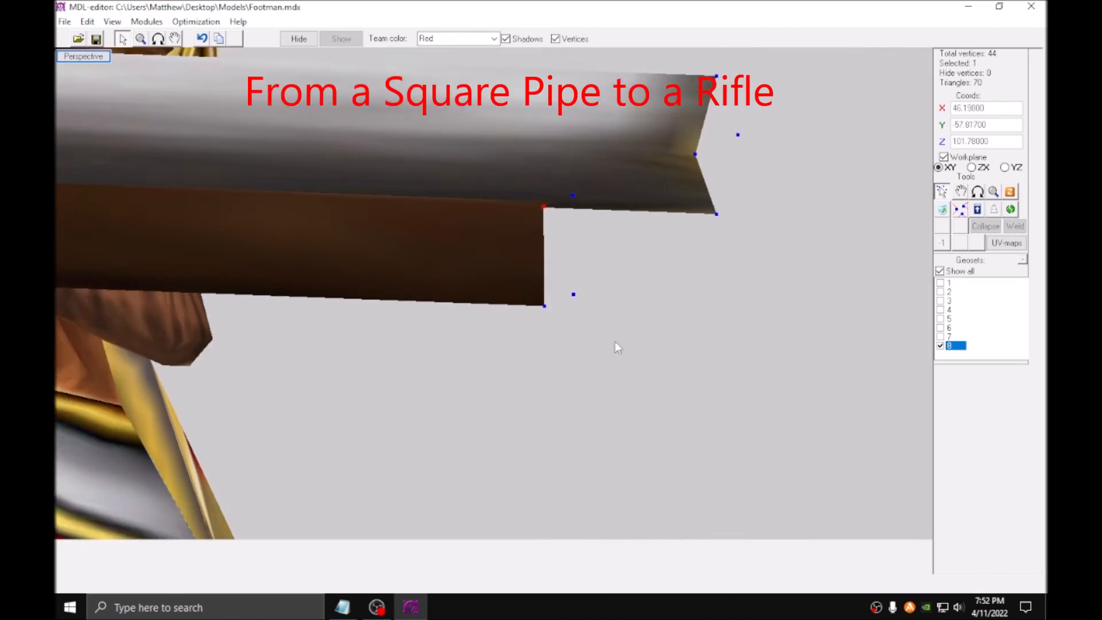
click(942, 226)
scroll(827, 233, down, 3)
click(961, 191)
drag(662, 318, 573, 266)
click(158, 39)
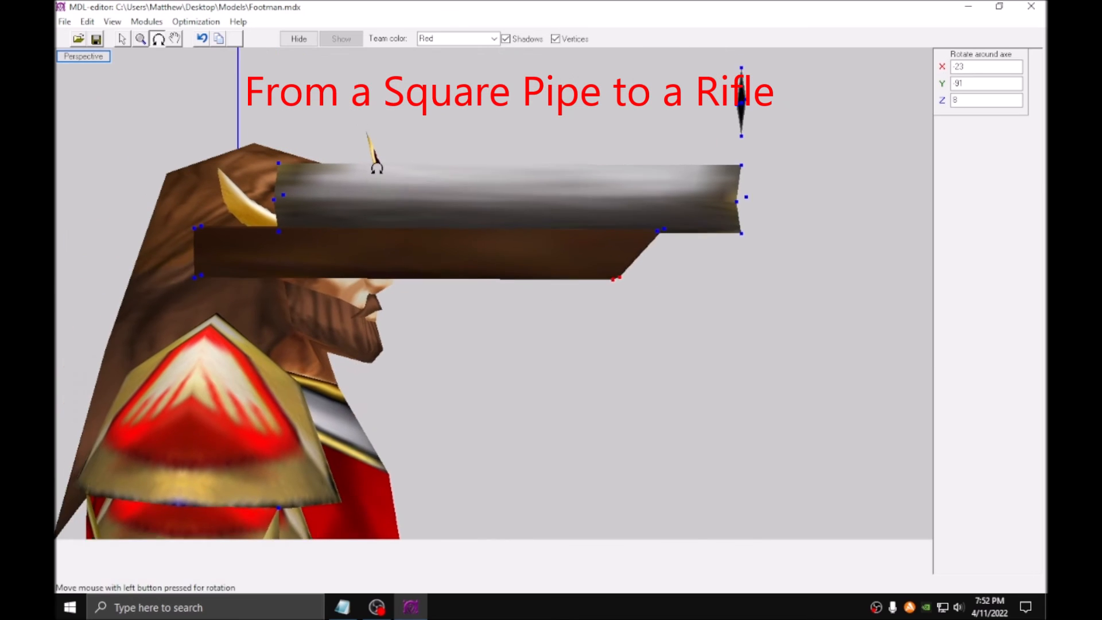
Scale the wooden block's four rear vertices in the ZX plane and move them slightly upward.
click(122, 39)
drag(106, 191, 130, 230)
drag(725, 241, 757, 259)
click(994, 192)
click(971, 168)
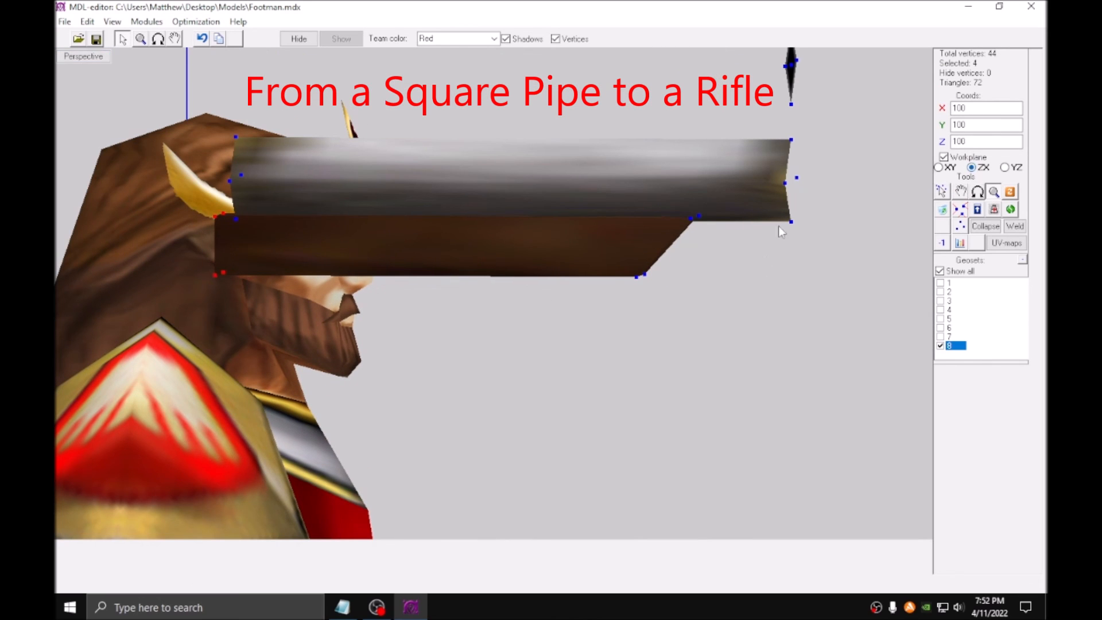
drag(826, 241, 826, 209)
click(961, 191)
drag(845, 207, 845, 183)
Scale the wooden block's two upper rear vertices apart to 164.
drag(198, 163, 226, 195)
scroll(226, 229, up, 4)
click(158, 38)
drag(459, 287, 492, 325)
click(123, 38)
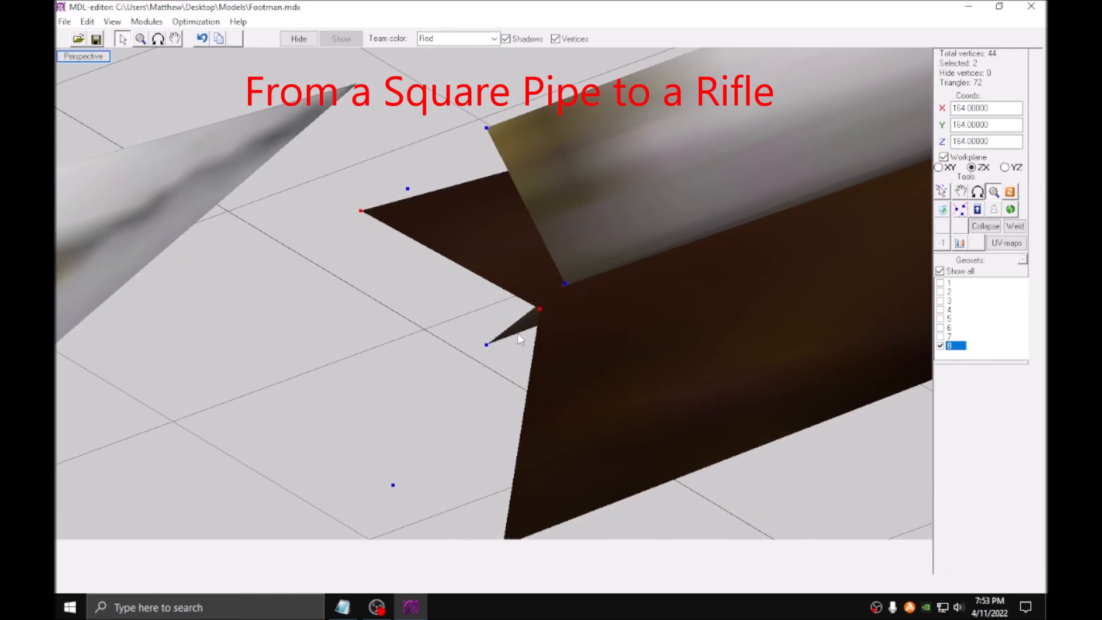
Close the barrel's open rear end with triangles.
scroll(519, 298, down, 5)
click(158, 38)
drag(563, 345, 651, 322)
click(122, 38)
scroll(405, 265, up, 3)
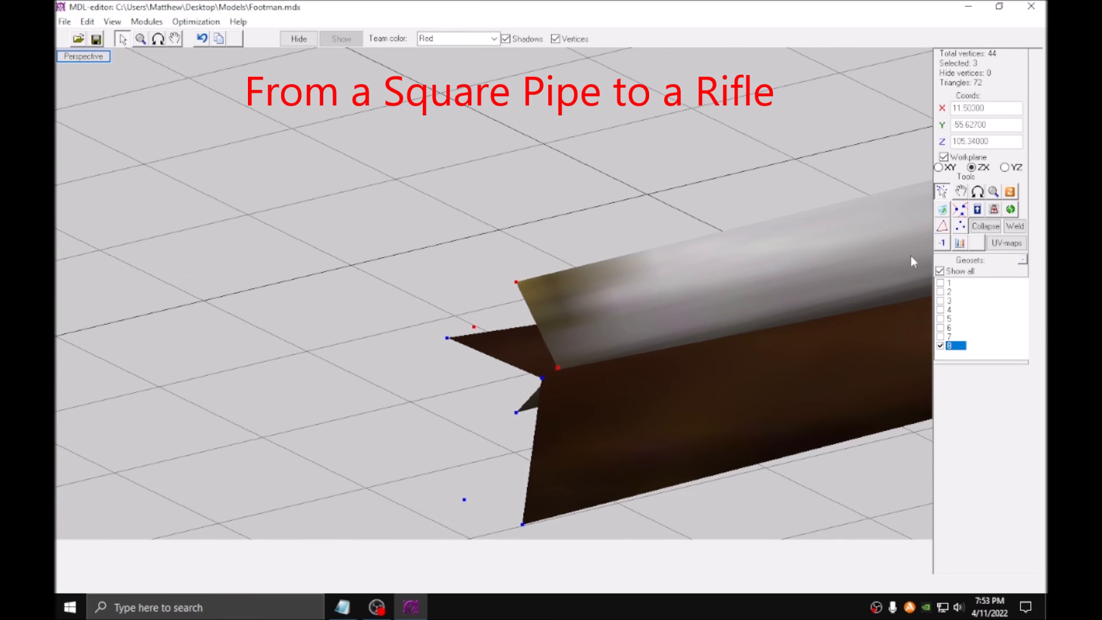
click(864, 249)
Duplicate the wooden block, turn the copy end for end, and place it directly behind the original as the rifle's stock.
scroll(631, 241, down, 5)
click(158, 38)
drag(517, 276, 506, 226)
click(123, 38)
scroll(251, 202, up, 3)
shift+drag(690, 196, 852, 319)
key(ctrl+c)
key(ctrl+v)
click(961, 191)
drag(692, 373, 691, 297)
click(939, 167)
drag(861, 275, 580, 275)
scroll(580, 275, down, 3)
click(175, 39)
drag(368, 275, 633, 234)
click(122, 38)
drag(616, 295, 552, 294)
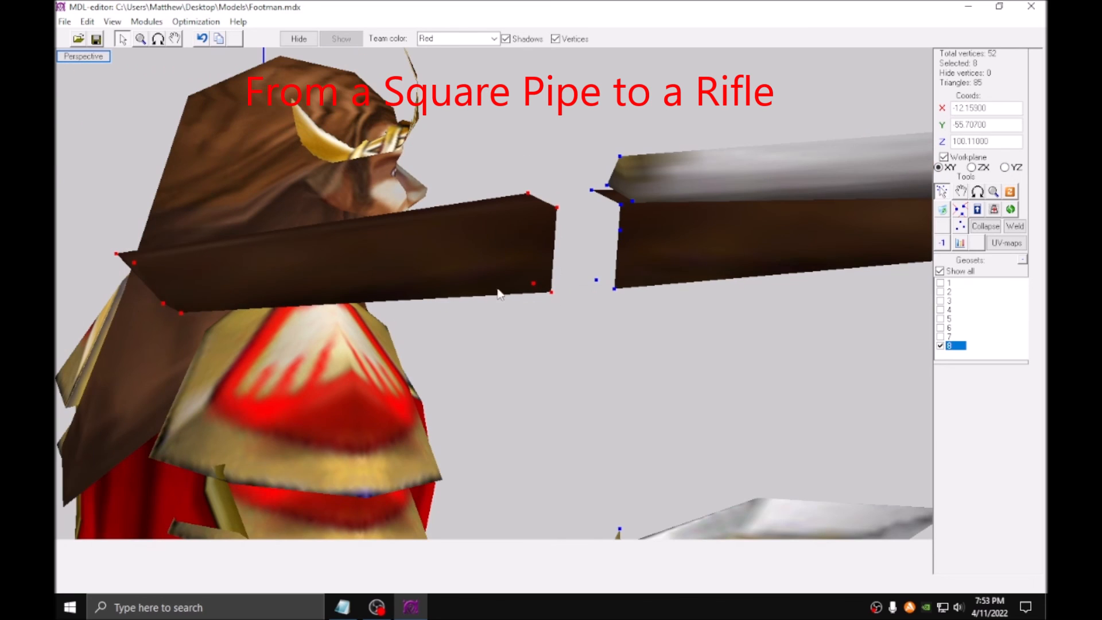
Move all stock vertices except the upper front pair forward so the stock's lower edge meets the wooden block's lower rear edge.
ctrl+drag(441, 145, 441, 145)
click(961, 192)
drag(642, 331, 709, 327)
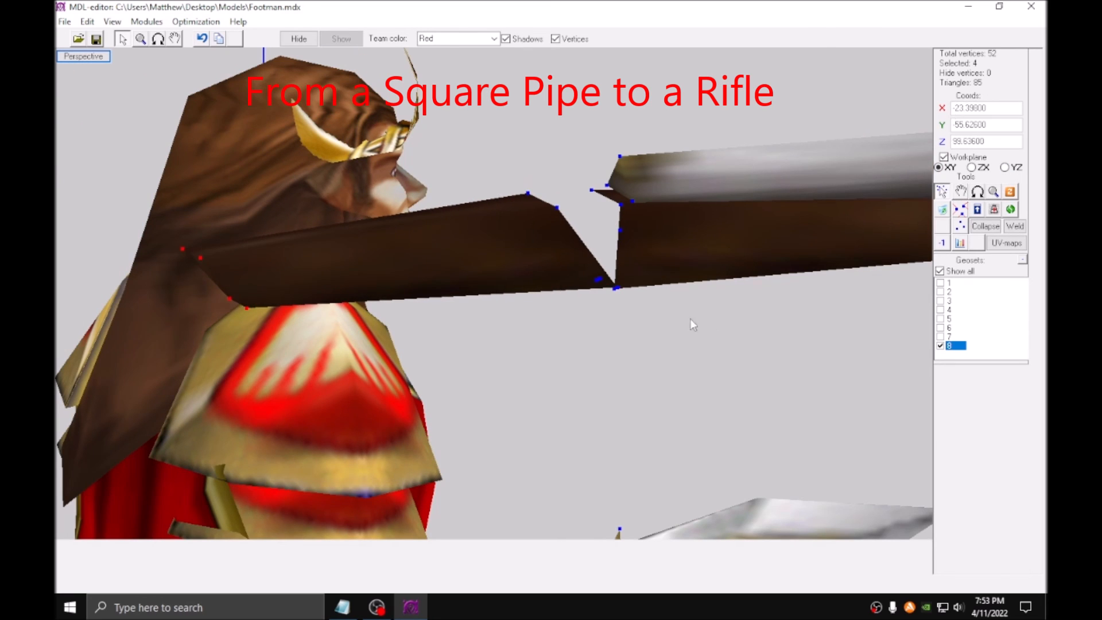
Move the stock's four rear vertices down and forward to angle the stock below the barrel line.
click(961, 192)
click(1005, 168)
drag(855, 163, 854, 255)
click(939, 168)
drag(643, 253, 846, 243)
click(158, 39)
drag(648, 287, 689, 290)
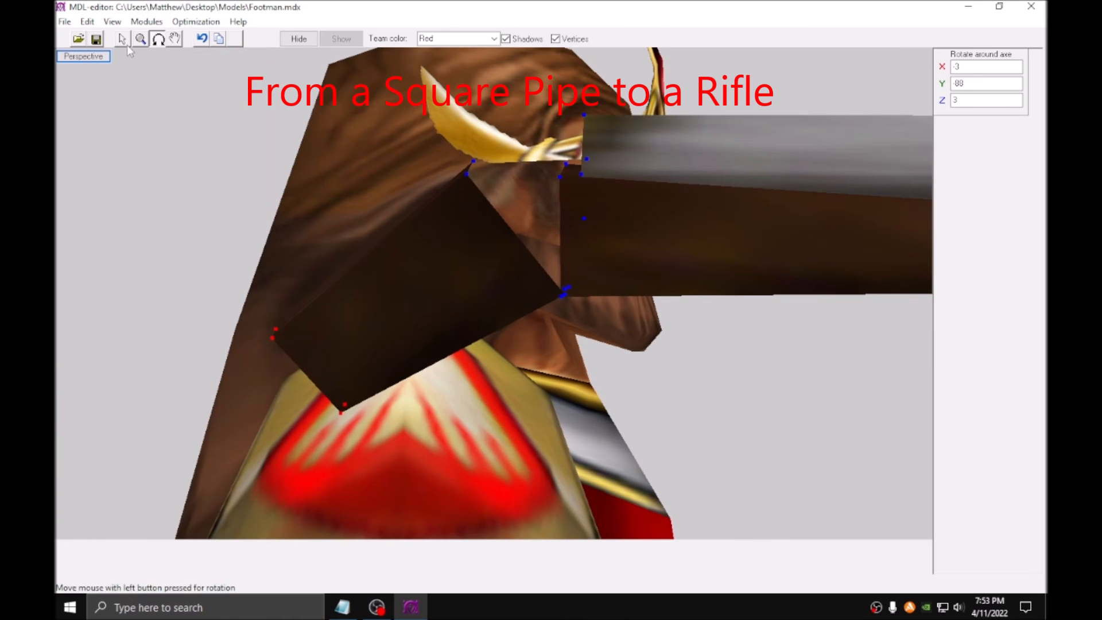
click(123, 39)
Reshape the stock's butt end by extending its upper rear vertices backward.
middle_drag(847, 238, 858, 244)
drag(626, 287, 632, 247)
click(1004, 168)
click(961, 191)
drag(669, 306, 575, 306)
Lower the stock's two upper front vertices.
scroll(575, 305, down, 3)
click(941, 192)
drag(466, 179, 500, 213)
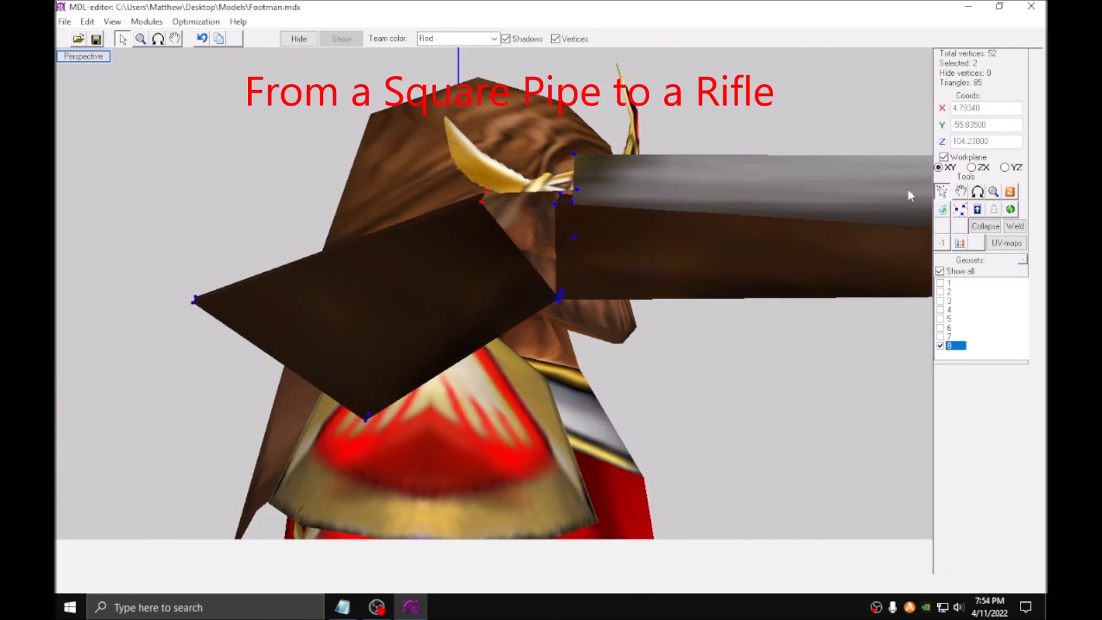
drag(871, 196, 867, 222)
Collapse each overlapping pair of lower vertices where the stock meets the wooden block.
click(158, 39)
drag(746, 258, 706, 328)
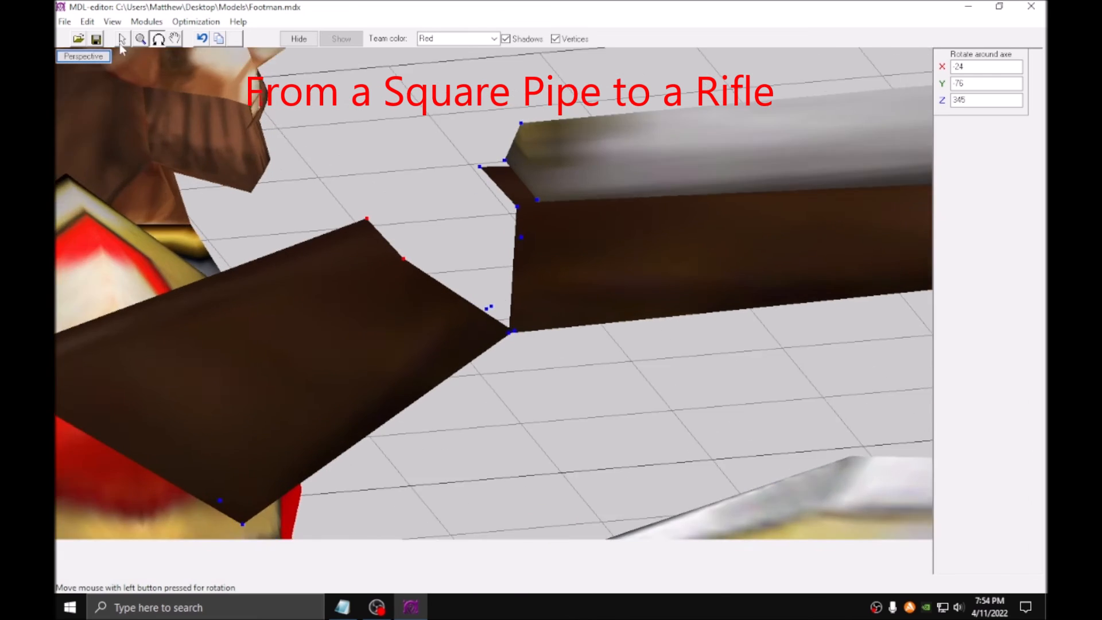
scroll(490, 343, up, 3)
click(123, 39)
scroll(488, 336, up, 2)
drag(500, 332, 534, 361)
click(986, 226)
drag(468, 302, 502, 333)
click(986, 226)
Fill the gap between the stock's front and the wooden block's rear with triangles.
scroll(517, 343, down, 2)
drag(468, 276, 526, 319)
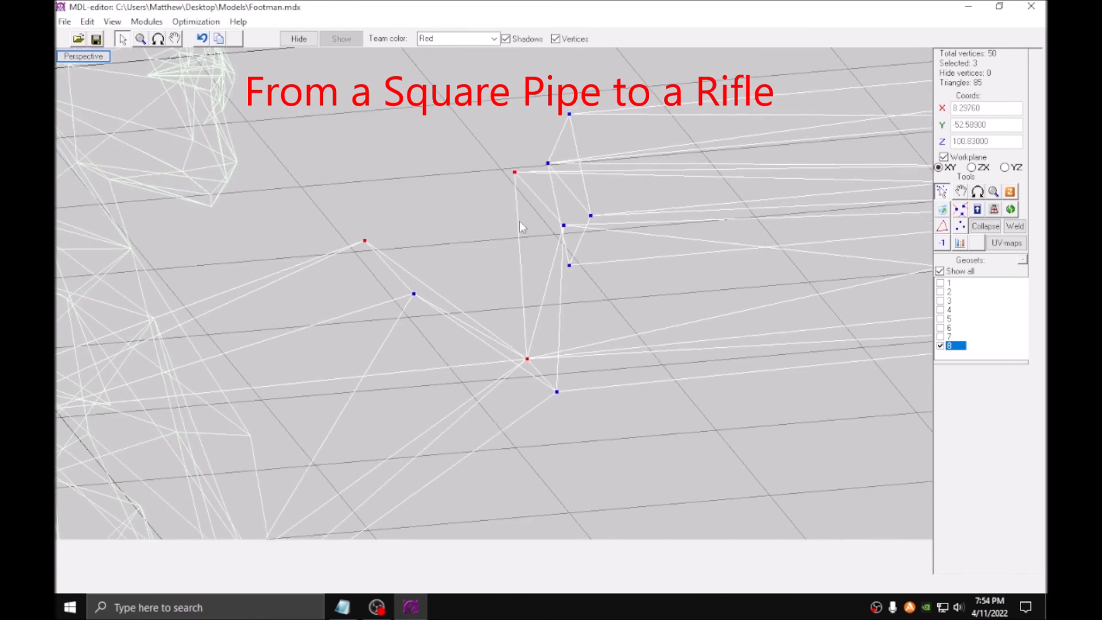
click(942, 227)
shift+drag(560, 223, 571, 235)
click(942, 226)
click(942, 226)
click(942, 226)
Reposition selected stock vertices, working in the ZX plane, to refine the stock's shape.
scroll(517, 321, down, 5)
click(158, 39)
drag(531, 342, 321, 161)
click(123, 40)
drag(238, 337, 240, 340)
drag(339, 424, 281, 414)
click(962, 191)
click(971, 167)
drag(233, 319, 233, 256)
middle_drag(749, 217, 644, 235)
click(961, 194)
drag(387, 310, 448, 347)
middle_drag(574, 368, 554, 368)
drag(881, 238, 750, 295)
click(961, 192)
middle_drag(750, 295, 657, 297)
Rescale the selected stock vertices and the lower pair where the stock joins the wooden block.
click(994, 193)
key(ctrl+z)
drag(787, 291, 787, 266)
click(941, 192)
drag(729, 216, 783, 252)
click(994, 192)
drag(859, 281, 858, 266)
scroll(662, 253, down, 3)
click(961, 191)
click(158, 38)
drag(460, 259, 605, 269)
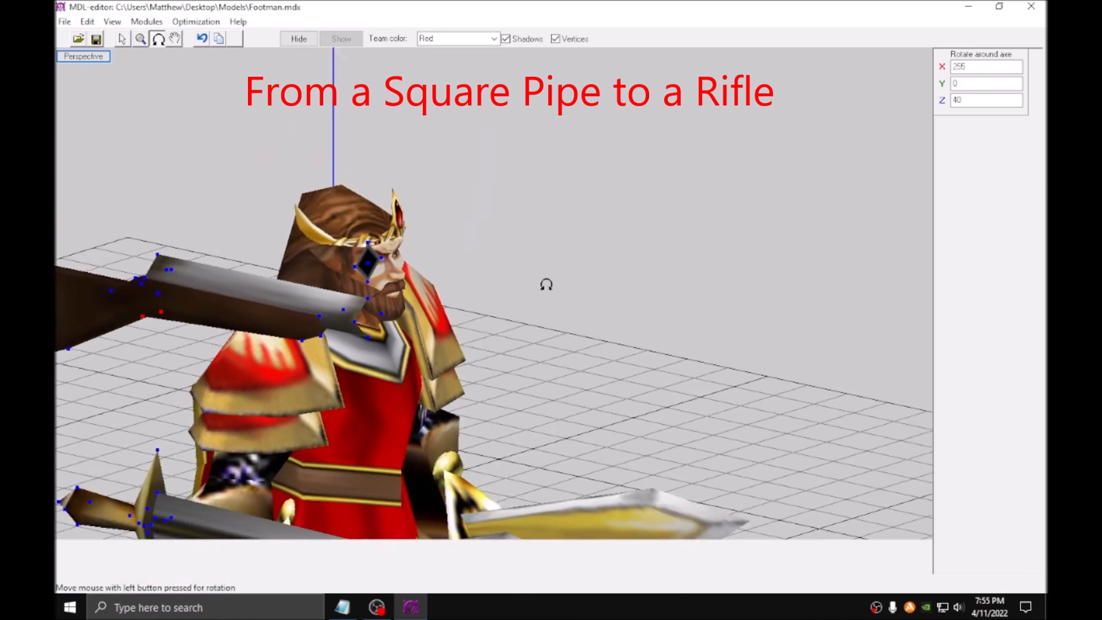
Rescale the pair of side vertices at the rifle's muzzle, working in the ZX plane.
click(122, 39)
scroll(574, 252, up, 4)
click(961, 192)
drag(453, 92, 596, 356)
scroll(596, 344, up, 5)
click(941, 192)
drag(422, 362, 474, 410)
click(994, 191)
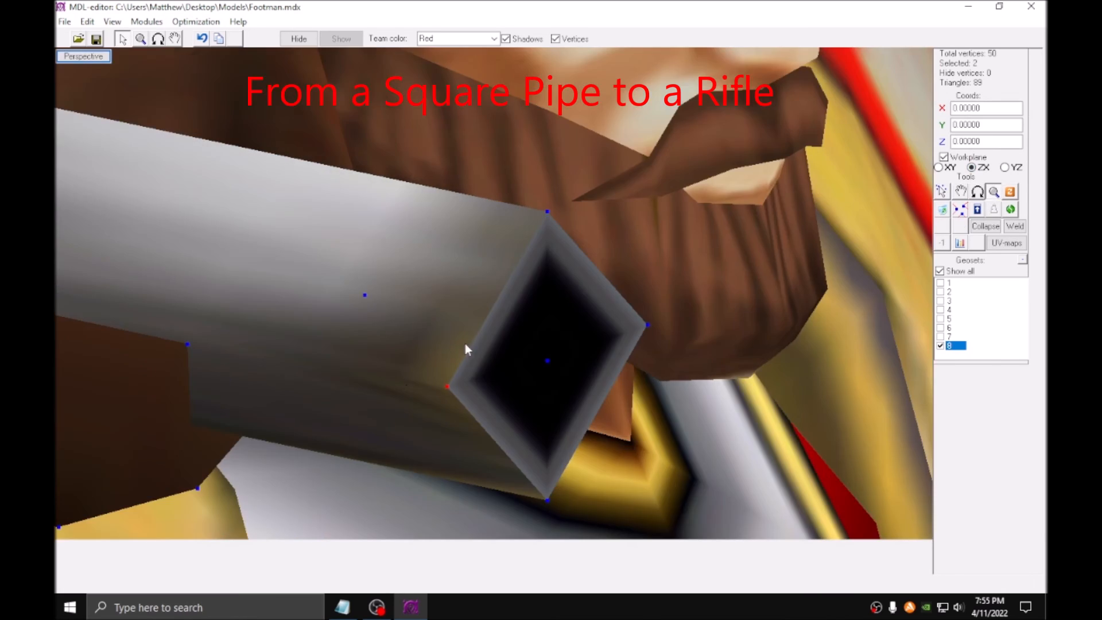
drag(630, 521, 631, 523)
scroll(603, 344, down, 8)
click(158, 39)
drag(596, 313, 135, 84)
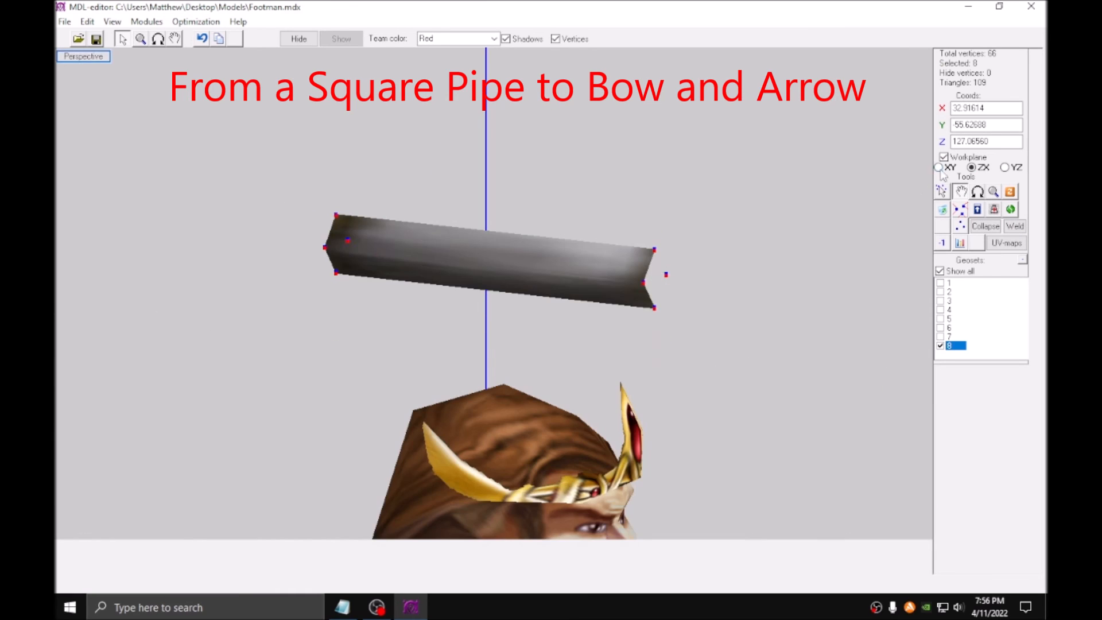
Duplicate the square pipe above the footman's head in the XY plane and line up four segments end to end.
click(941, 170)
drag(574, 270, 895, 273)
middle_drag(902, 303, 811, 281)
key(ctrl+v)
drag(819, 223, 818, 192)
drag(884, 221, 552, 224)
scroll(624, 278, down, 5)
scroll(625, 278, up, 2)
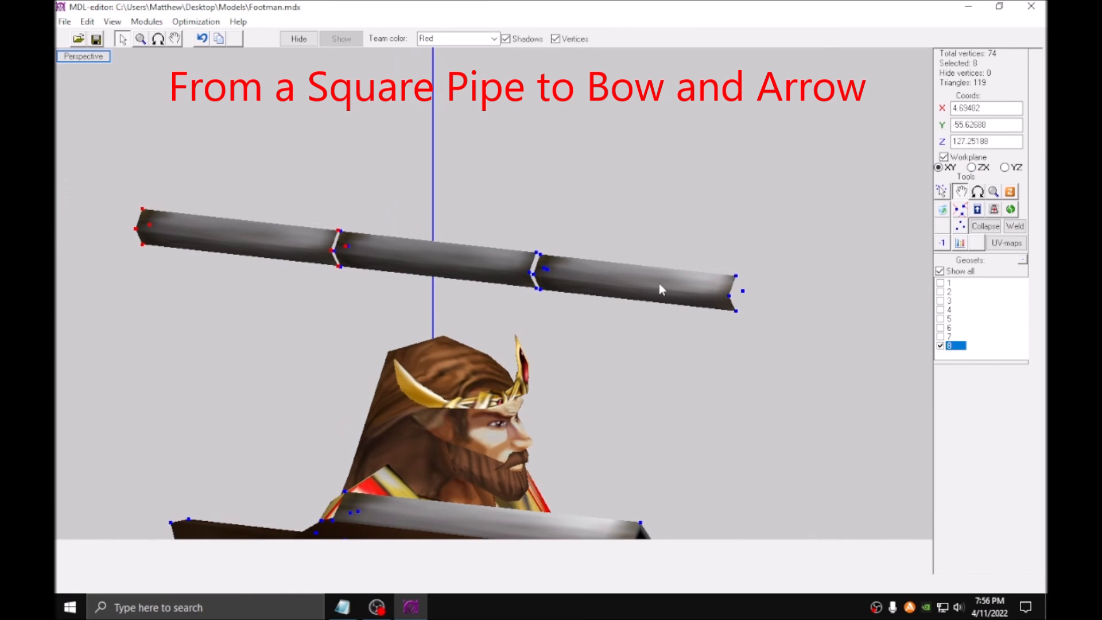
click(939, 168)
drag(241, 253, 839, 267)
click(158, 38)
drag(517, 345, 488, 339)
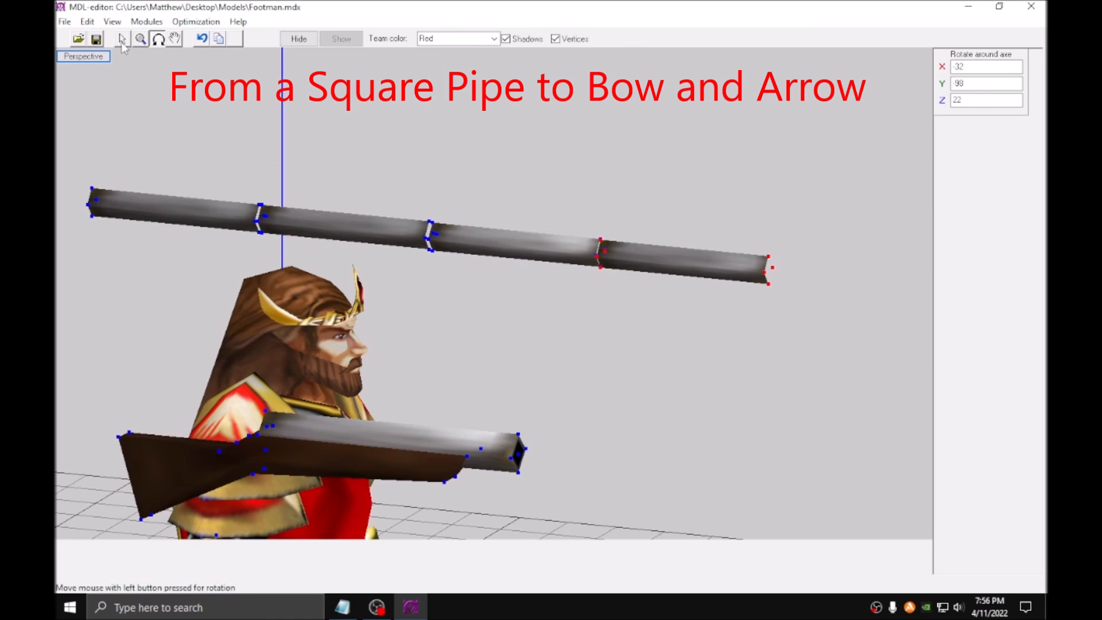
Collapse the four vertices at each outer end of the pipe row into a point.
click(123, 39)
drag(769, 278, 821, 342)
click(986, 226)
click(429, 360)
middle_drag(645, 313, 542, 305)
Weld the matching vertices at each joint between neighbouring pipe segments to close the gaps.
scroll(598, 287, up, 8)
drag(565, 192, 598, 232)
middle_drag(92, 166, 623, 230)
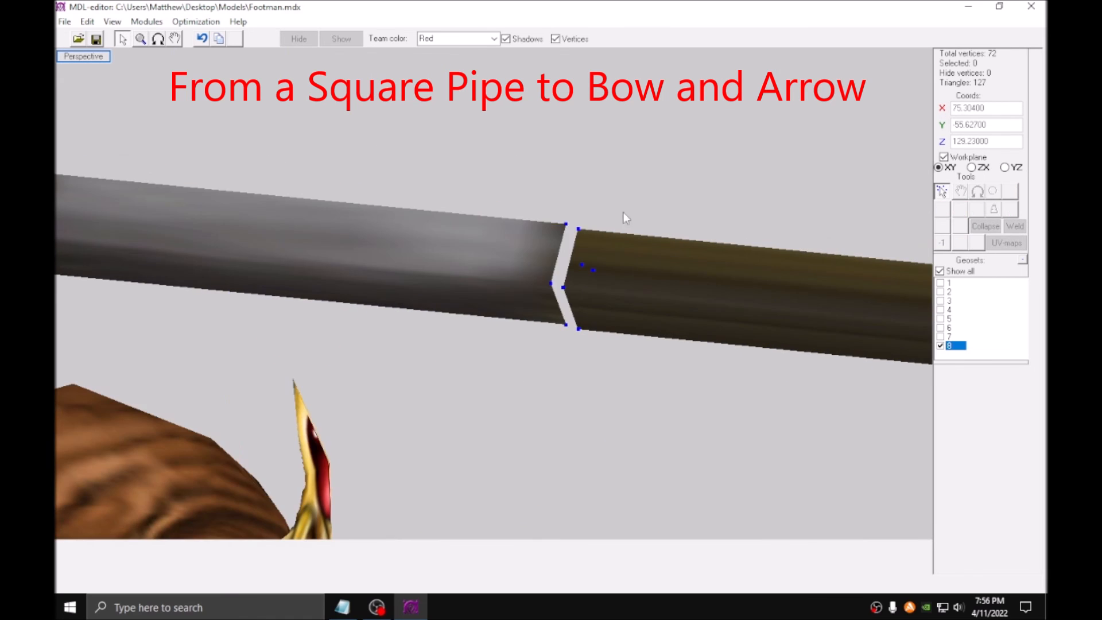
drag(592, 244, 470, 185)
click(1015, 226)
middle_drag(172, 258, 694, 308)
drag(459, 296, 521, 320)
click(1015, 226)
Lower the middle joint's four vertices to about Z 122 in the ZX plane, bending the row into a bow.
scroll(524, 253, down, 8)
click(158, 38)
drag(524, 253, 350, 263)
click(122, 38)
scroll(293, 305, up, 2)
drag(456, 221, 519, 295)
click(961, 191)
click(971, 168)
drag(721, 234, 722, 269)
Select the bow's two outer joints and rescale and tilt them in the XY plane, bringing them closer together.
click(942, 192)
drag(363, 335, 251, 201)
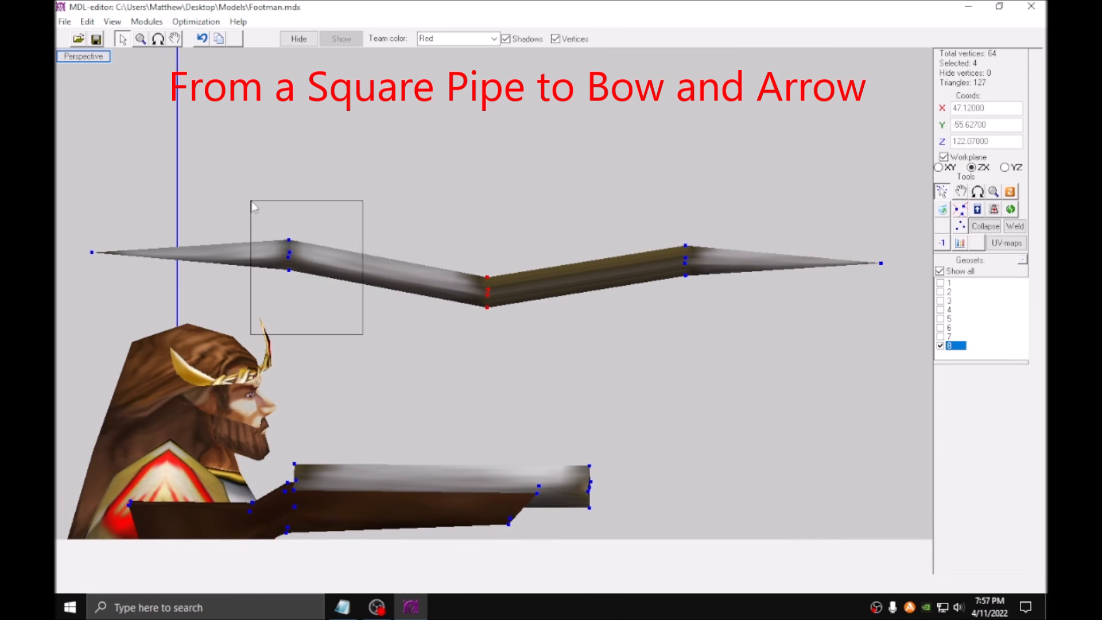
scroll(595, 305, up, 2)
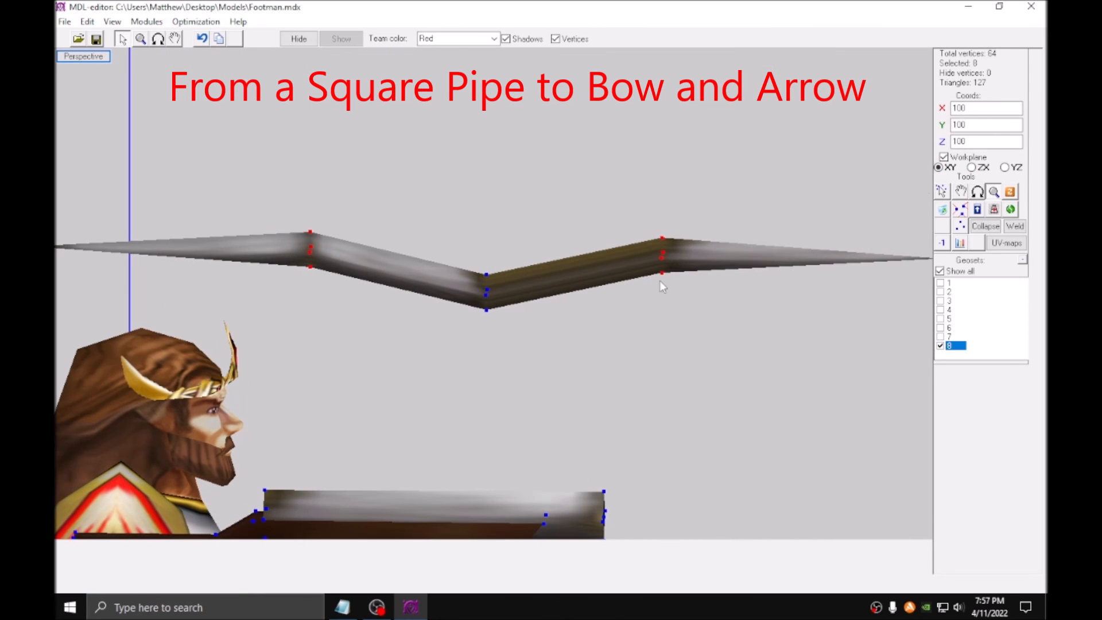
drag(759, 273, 687, 270)
drag(605, 339, 664, 326)
click(941, 191)
scroll(655, 240, up, 2)
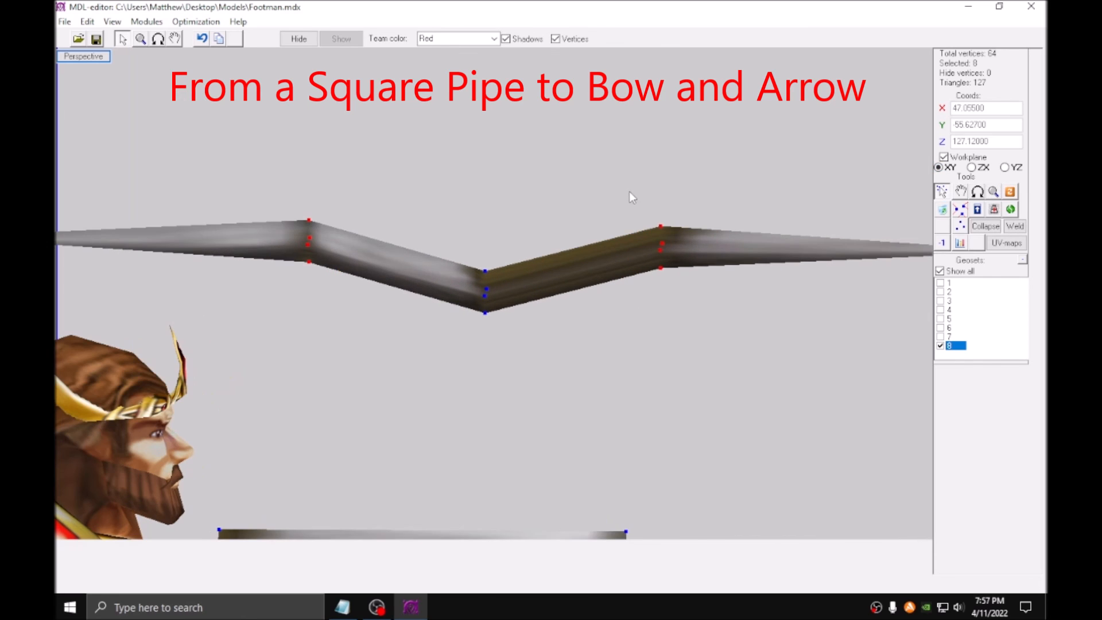
Raise the bow's two tip vertices and scale them closer together.
scroll(563, 287, down, 3)
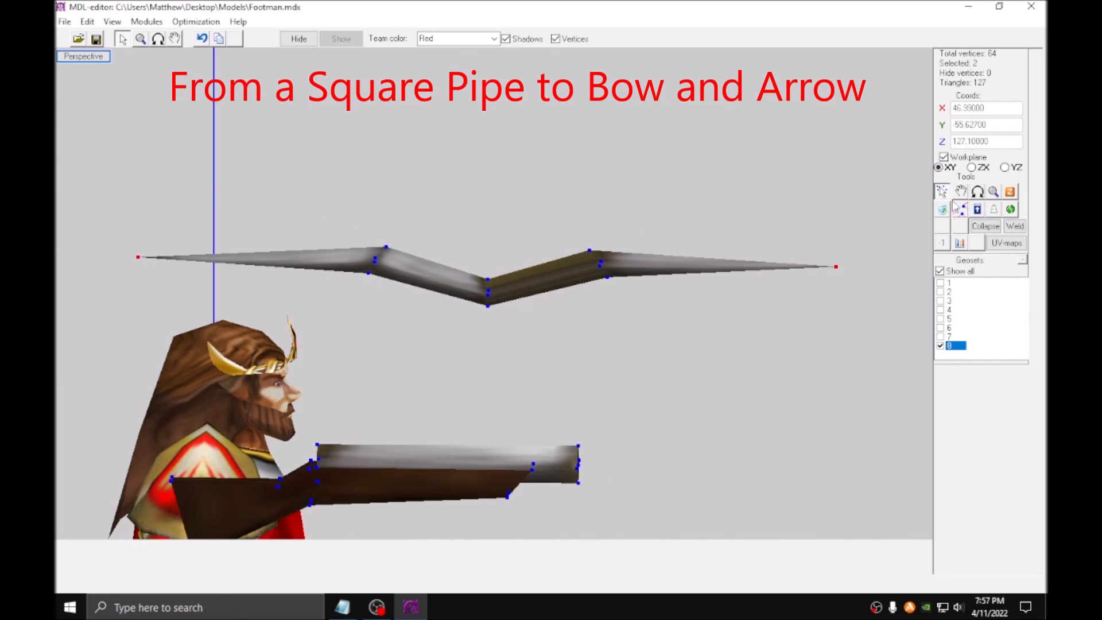
click(961, 191)
drag(735, 383, 735, 270)
click(994, 191)
drag(849, 229, 786, 229)
Scale the bow's outer joints further inward and remap the whole bow's UVs to a dark brown wood texture.
click(942, 191)
drag(282, 210, 419, 301)
shift+drag(574, 201, 694, 298)
click(994, 191)
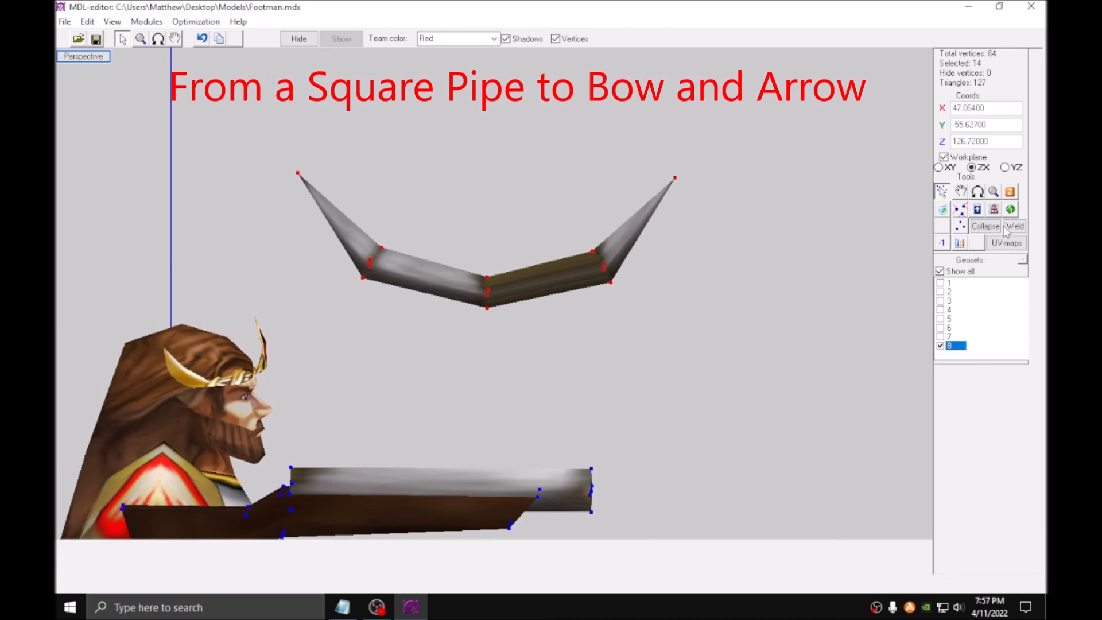
click(1006, 243)
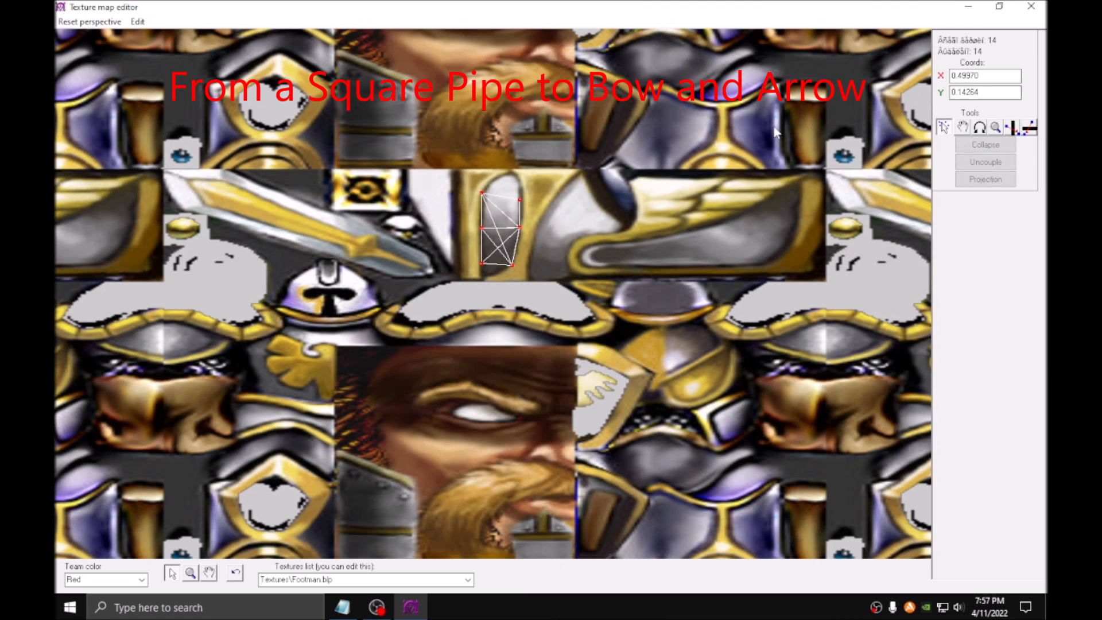
click(276, 310)
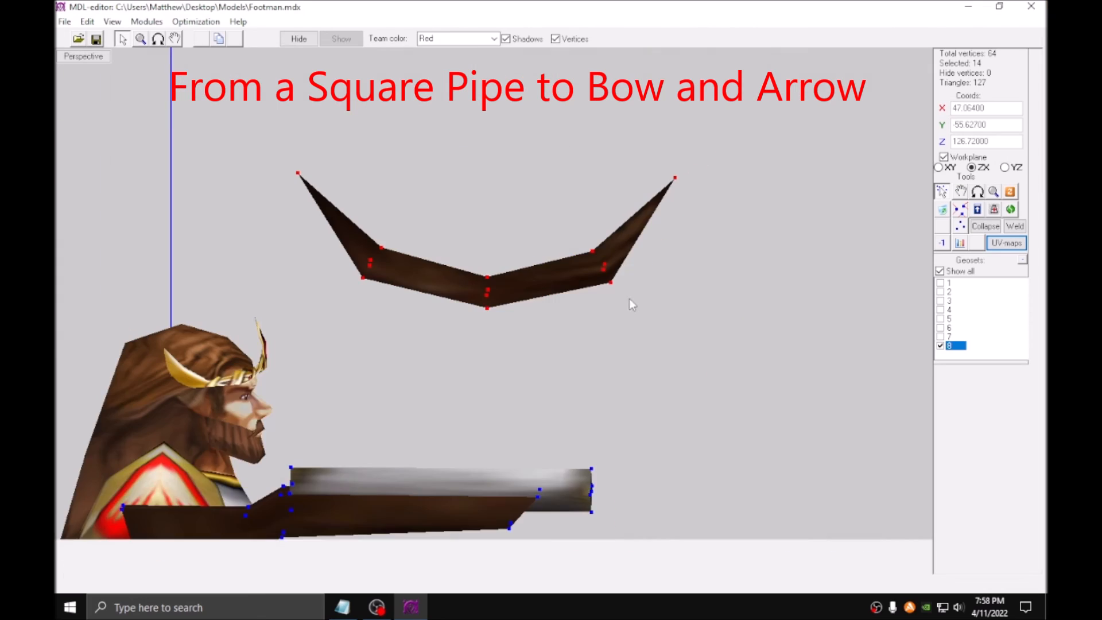
Duplicate one face strip of the bow's two middle segments and place the copy above the bow.
scroll(388, 318, up, 3)
key(ctrl+c)
key(ctrl+v)
shift+drag(654, 258, 661, 99)
click(956, 189)
click(942, 192)
Raise the copied strip's middle vertices and level its lower and upper edges in the ZX plane to straighten it.
scroll(449, 153, up, 3)
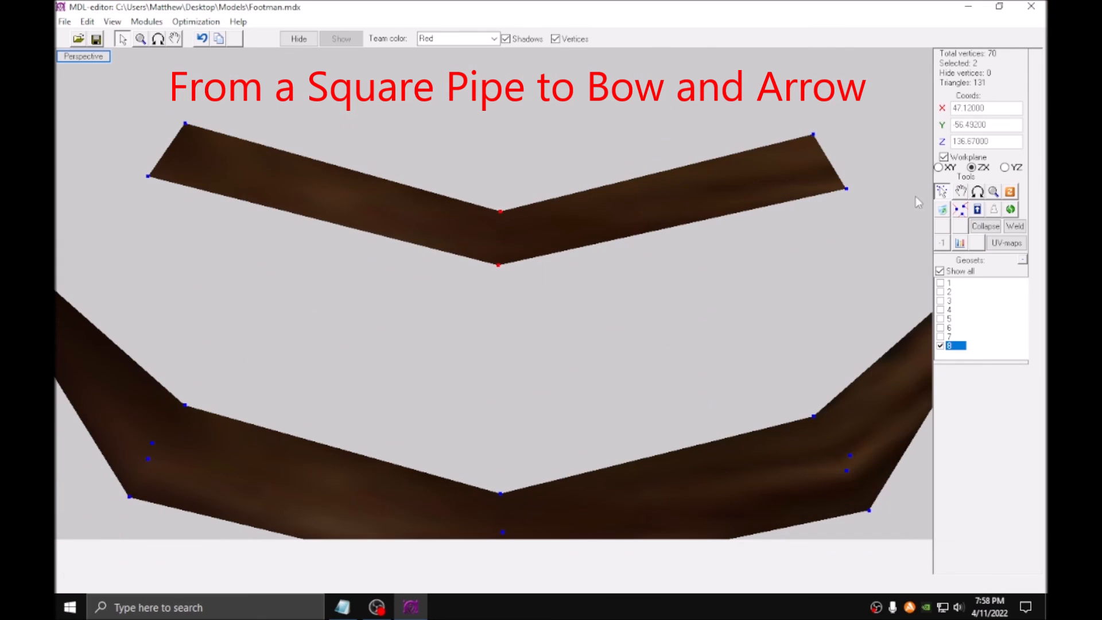
click(961, 192)
drag(754, 222, 754, 149)
scroll(755, 149, down, 2)
mouse_move(553, 206)
mouse_down()
mouse_move(553, 243)
mouse_move(553, 206)
mouse_up()
click(942, 192)
drag(192, 186, 832, 246)
middle_drag(211, 194, 210, 238)
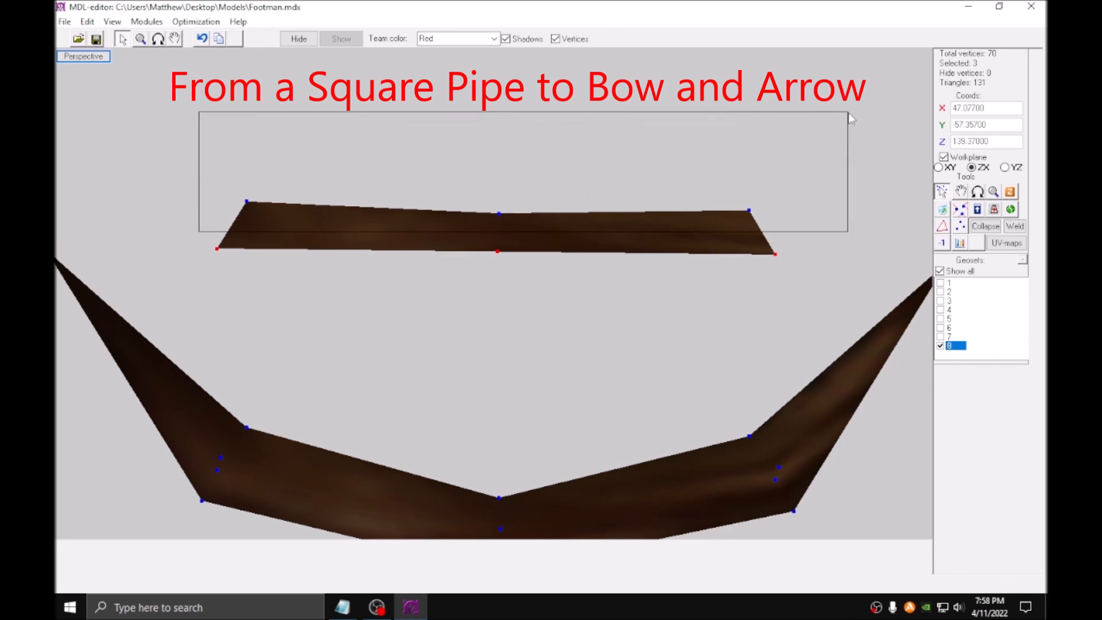
drag(198, 231, 848, 112)
scroll(241, 217, down, 2)
Duplicate the straightened strip and rotate the copy about the X axis in the YZ plane so the two strips cross.
drag(273, 207, 732, 281)
click(1005, 168)
click(993, 192)
click(157, 40)
drag(367, 247, 448, 281)
click(122, 39)
scroll(754, 264, up, 2)
key(ctrl+c)
key(ctrl+v)
click(961, 192)
mouse_move(843, 163)
mouse_down()
mouse_move(842, 238)
mouse_move(843, 162)
mouse_up()
click(971, 168)
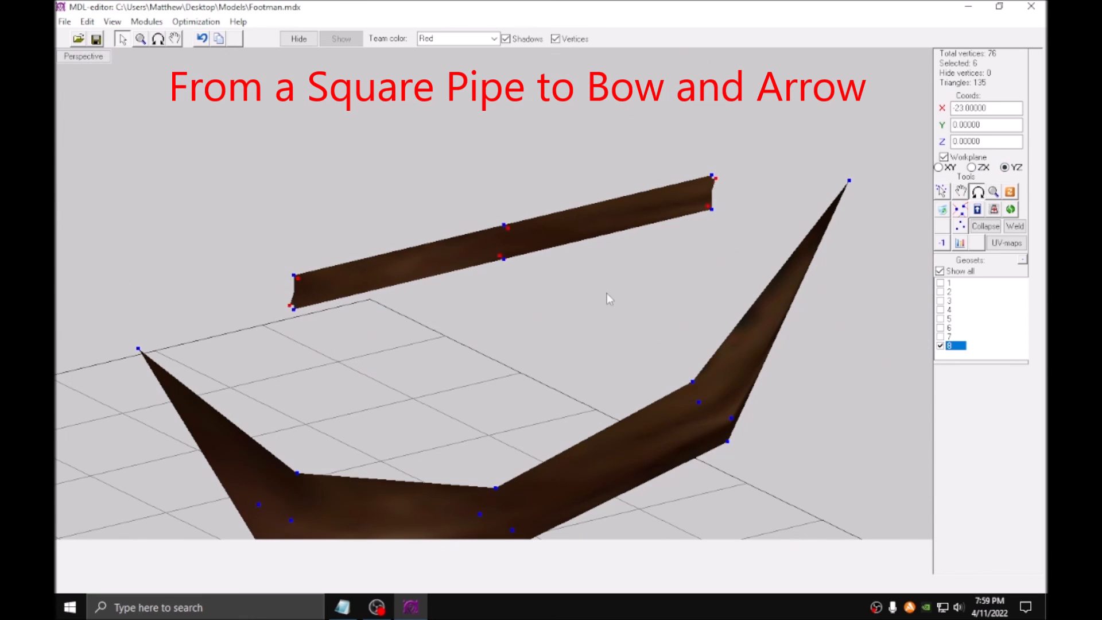
drag(530, 296, 528, 296)
scroll(704, 140, up, 2)
click(942, 192)
Select both crossed strips and move their UV map onto a light tan area of the texture.
scroll(239, 106, down, 2)
drag(238, 106, 741, 321)
click(1007, 243)
scroll(757, 238, down, 1)
drag(310, 229, 576, 327)
middle_drag(535, 292, 569, 227)
click(962, 128)
drag(579, 189, 600, 233)
click(944, 127)
click(1030, 6)
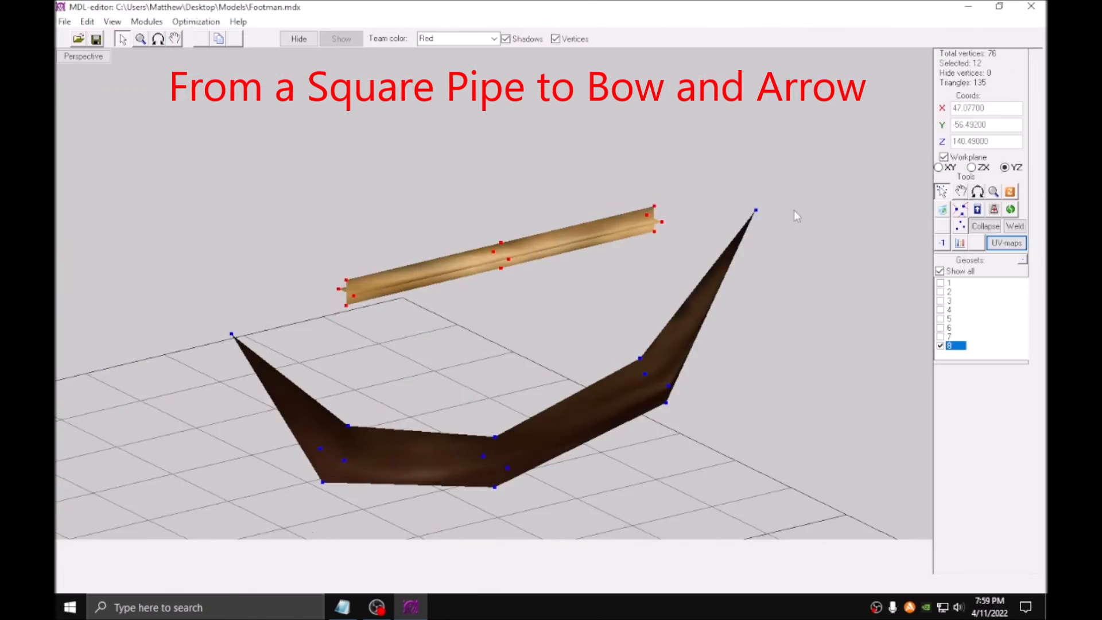
Lower the crossed strips between the bow's arms and scale them to 157 along X as a bowstring.
drag(739, 231, 739, 240)
click(994, 191)
click(939, 167)
drag(717, 286, 718, 257)
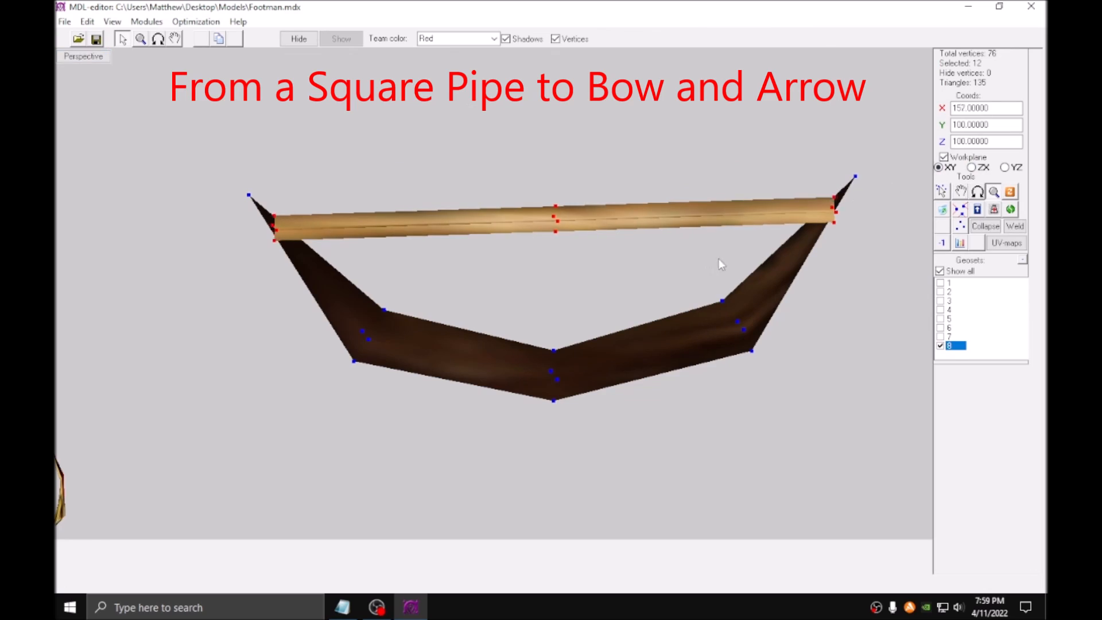
Try merging the four vertices at the bowstring's end farther from the footman into a single point.
click(157, 39)
drag(517, 253, 413, 288)
click(141, 39)
click(122, 39)
drag(483, 299, 586, 230)
click(158, 39)
click(140, 39)
drag(493, 321, 493, 287)
click(175, 38)
drag(413, 207, 496, 336)
click(122, 39)
click(962, 191)
click(1004, 167)
click(1015, 227)
Try merging the four vertices at the bowstring's end above the footman's head into a single point.
click(175, 38)
click(122, 39)
drag(306, 176, 387, 253)
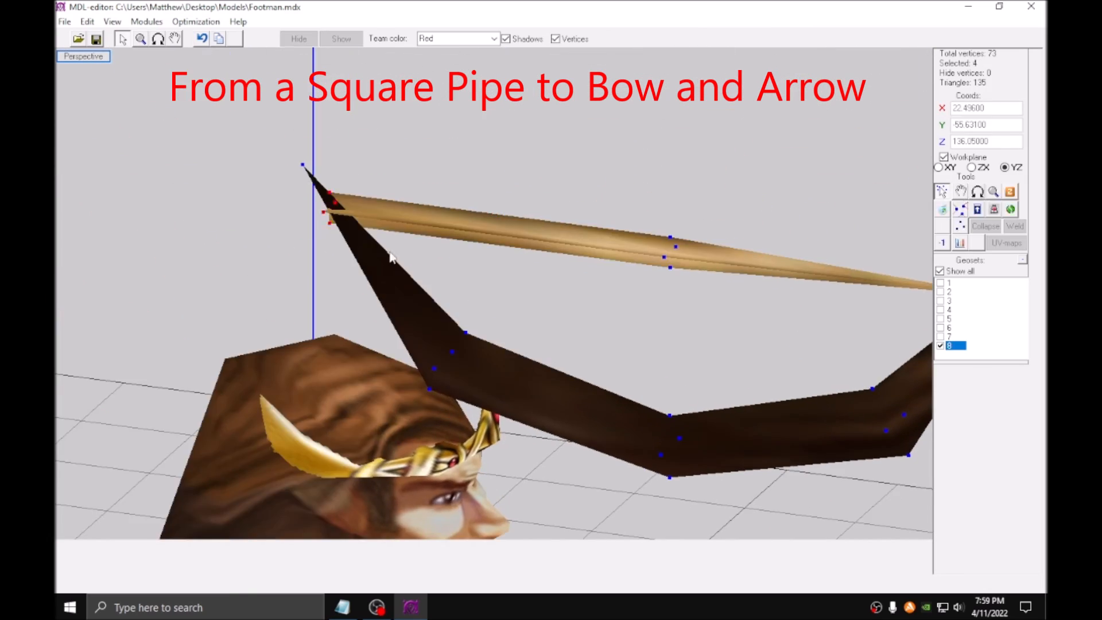
click(1015, 226)
click(158, 39)
drag(625, 264, 460, 398)
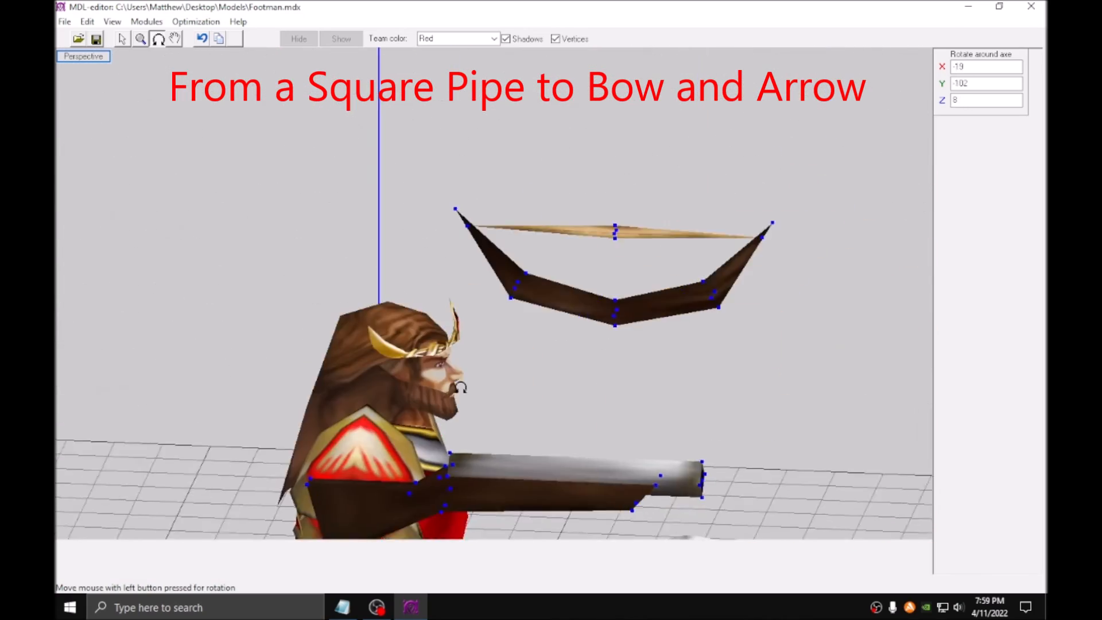
Undo the merging of vertices at both bowstring ends.
click(140, 39)
drag(494, 321, 494, 275)
click(175, 39)
drag(632, 258, 368, 268)
click(122, 39)
key(ctrl+z)
key(ctrl+z)
click(175, 39)
drag(402, 230, 421, 280)
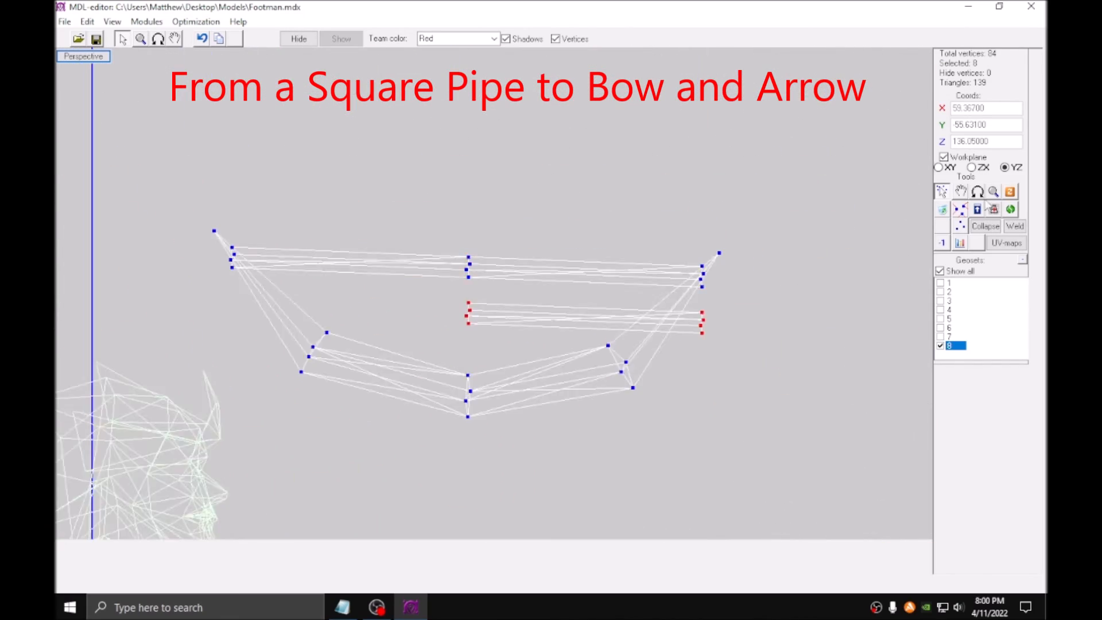
Duplicate one half of the bowstring and move the copy above the bow in the ZX plane as an arrow shaft.
key(ctrl+c)
key(ctrl+v)
click(971, 167)
click(961, 192)
drag(696, 366, 696, 212)
Merge the four vertices at each end of the bowstring into a point on the bow's arms.
drag(221, 240, 272, 303)
click(1015, 226)
click(1015, 227)
key(ctrl+z)
key(ctrl+z)
drag(766, 244, 844, 322)
click(1015, 227)
click(1015, 226)
Remap the arrow shaft's UVs to a medium brown wood texture.
click(175, 38)
drag(460, 201, 338, 379)
click(1008, 244)
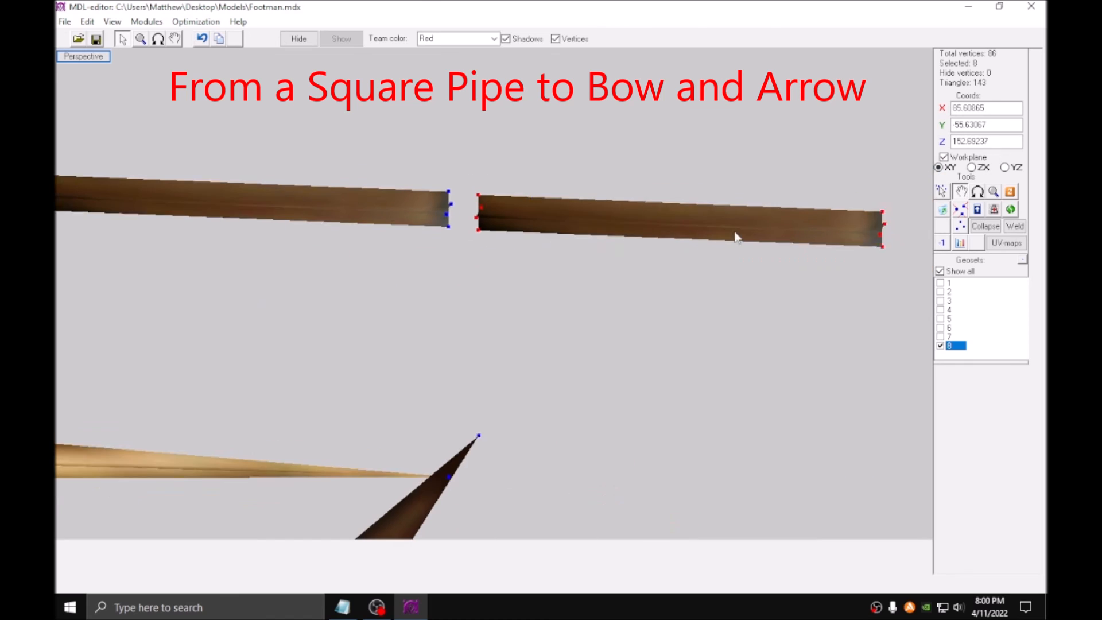
Enlarge the second shaft segment's end nearest the arrow shaft to flare it into an arrowhead base.
click(175, 38)
drag(735, 233, 713, 236)
click(942, 191)
click(993, 191)
drag(440, 177, 619, 264)
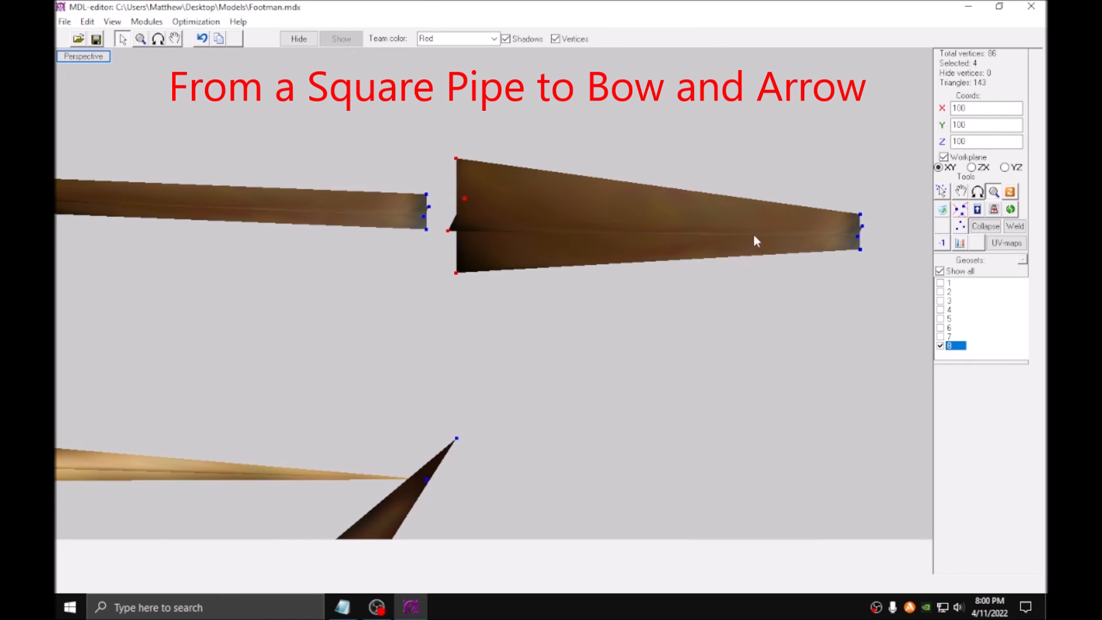
Collapse the vertices at the arrowhead's far end into a single sharp tip.
middle_drag(753, 235, 564, 255)
click(941, 192)
drag(637, 207, 722, 325)
click(986, 226)
Remap the whole arrowhead's UVs to a silver metal texture.
drag(249, 160, 689, 315)
middle_drag(559, 313, 651, 326)
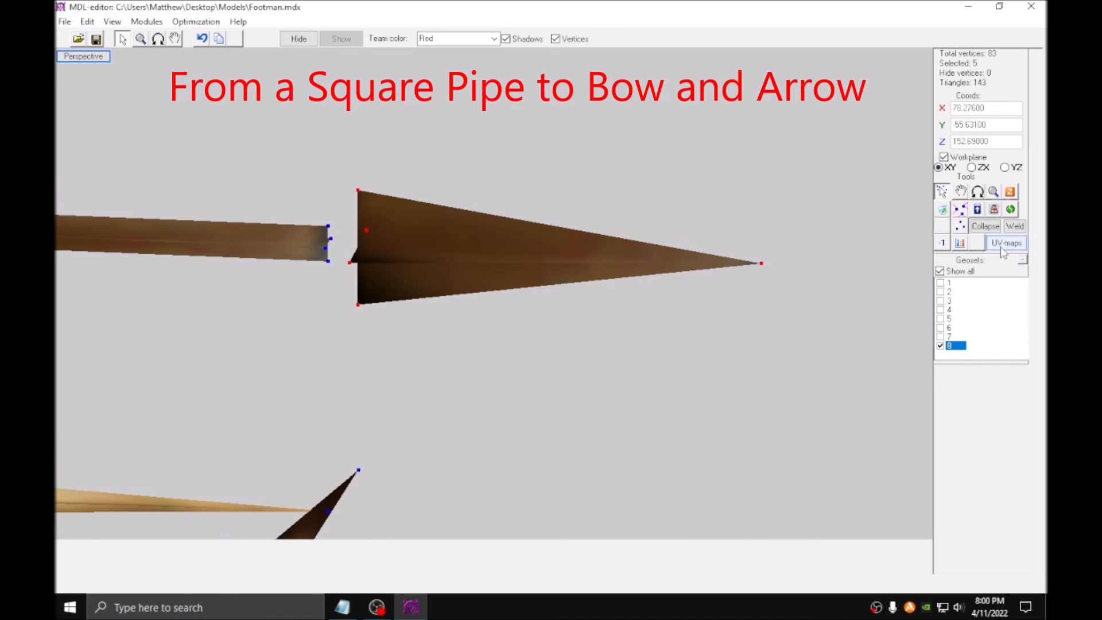
click(1007, 243)
scroll(512, 271, down, 3)
drag(499, 282, 565, 433)
click(964, 127)
middle_drag(539, 361, 548, 512)
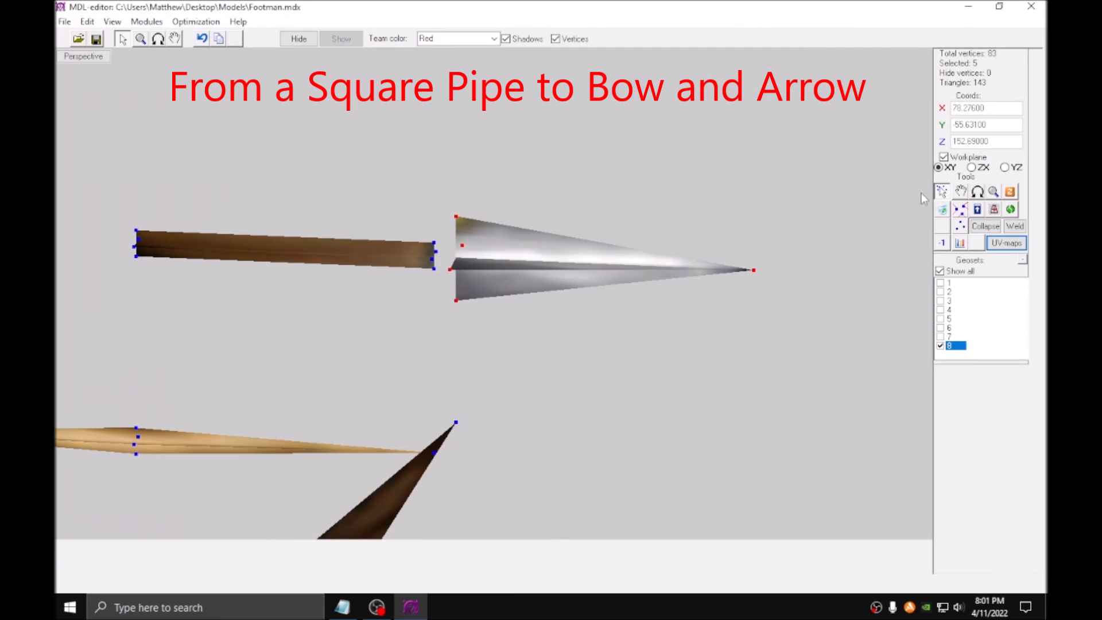
scroll(924, 199, up, 2)
drag(555, 335, 561, 334)
click(943, 127)
click(963, 127)
click(1032, 7)
Scale down the metal arrowhead to better suit the arrow shaft.
scroll(778, 290, down, 2)
click(994, 192)
drag(779, 290, 747, 296)
click(961, 192)
Duplicate the arrow shaft and move the copy in the XY plane to the shaft's end opposite the arrowhead.
click(942, 191)
scroll(652, 266, up, 2)
middle_drag(653, 266, 652, 361)
drag(215, 239, 697, 332)
key(ctrl+c)
key(ctrl+v)
drag(457, 367, 456, 283)
click(939, 168)
drag(803, 275, 336, 276)
Shorten the copied shaft segment by moving its outer end vertices toward the arrow shaft.
middle_drag(344, 275, 690, 249)
drag(104, 217, 228, 345)
click(964, 193)
drag(344, 276, 665, 275)
Widen the short segment into a fletching block and close the gap between it and the arrow shaft.
click(942, 191)
drag(579, 315, 510, 210)
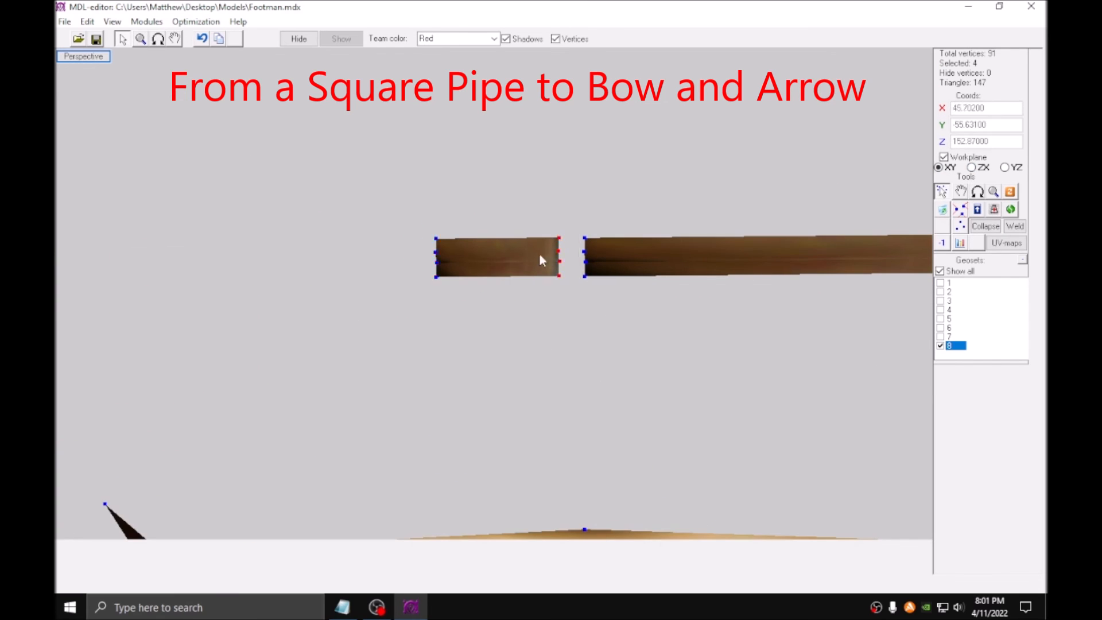
click(994, 192)
drag(718, 310, 718, 241)
drag(599, 343, 497, 164)
click(962, 193)
drag(736, 275, 766, 274)
Remap the fletching block's UVs to a dark texture with gold stripes.
scroll(765, 271, down, 5)
middle_drag(766, 271, 852, 252)
scroll(758, 257, up, 4)
scroll(852, 253, down, 3)
click(1008, 243)
click(1031, 7)
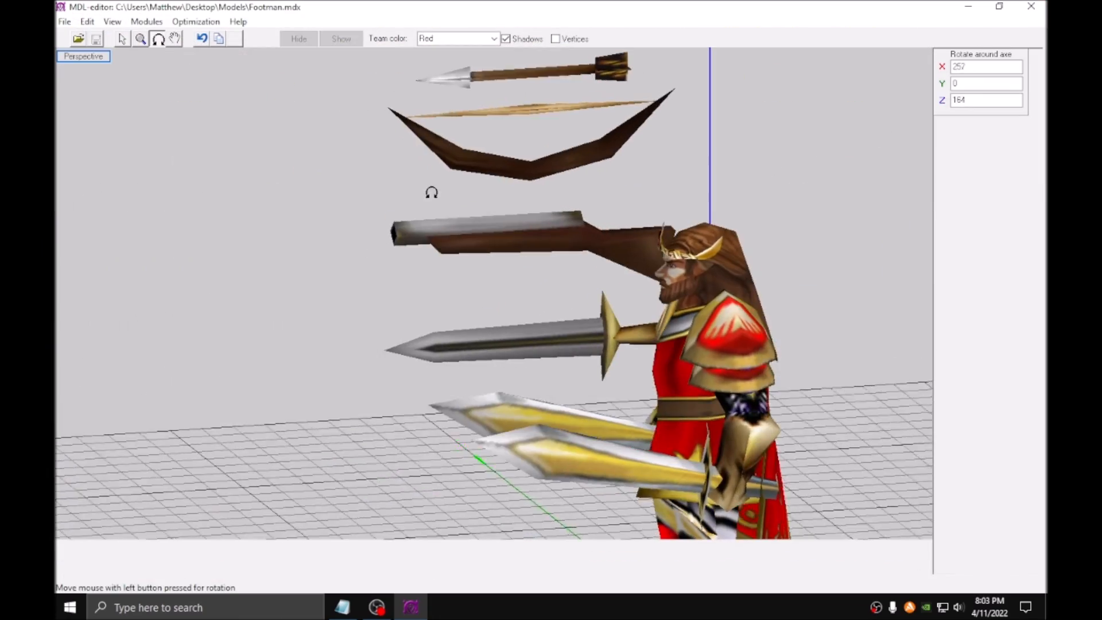
Examine the finished arrow, bow, rifle and sword beside the character from several angles.
drag(430, 190, 453, 200)
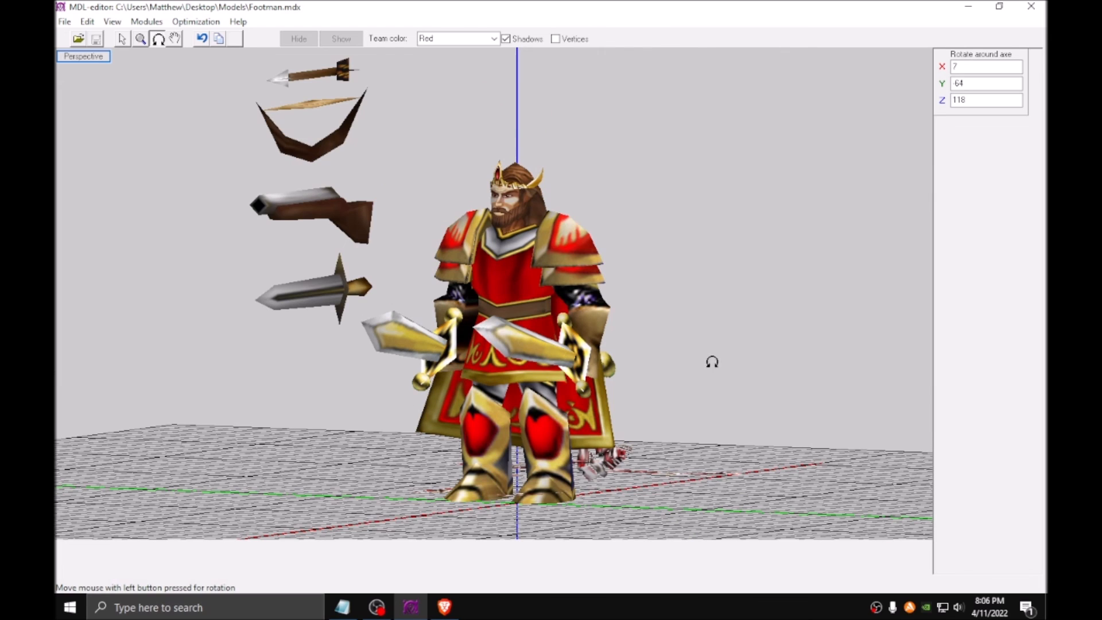
scroll(644, 276, up, 4)
drag(290, 343, 181, 264)
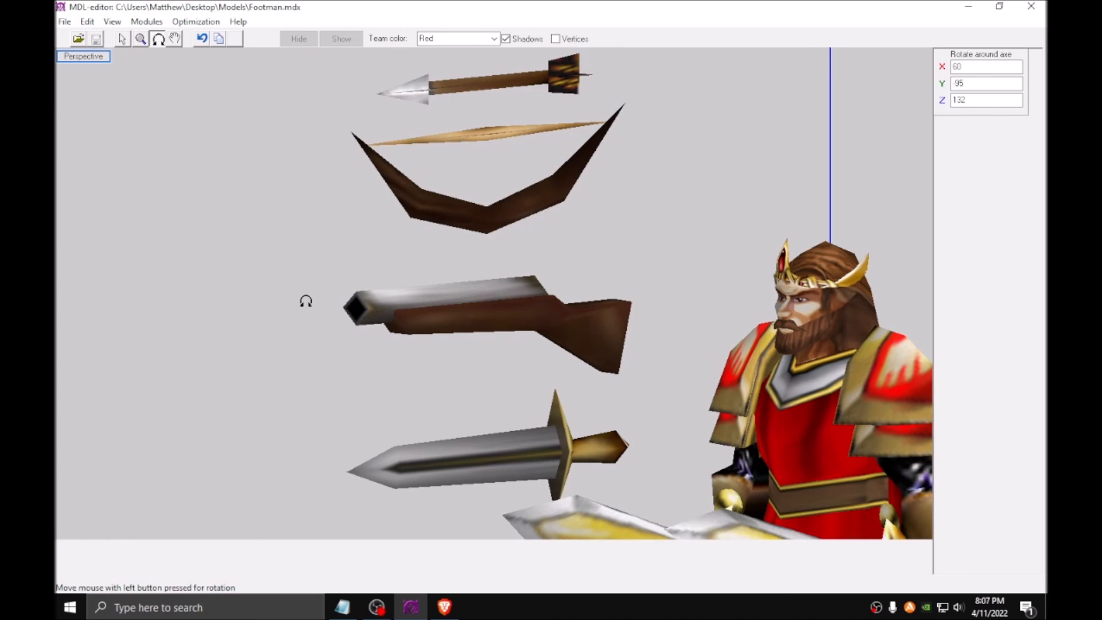
drag(474, 326, 884, 406)
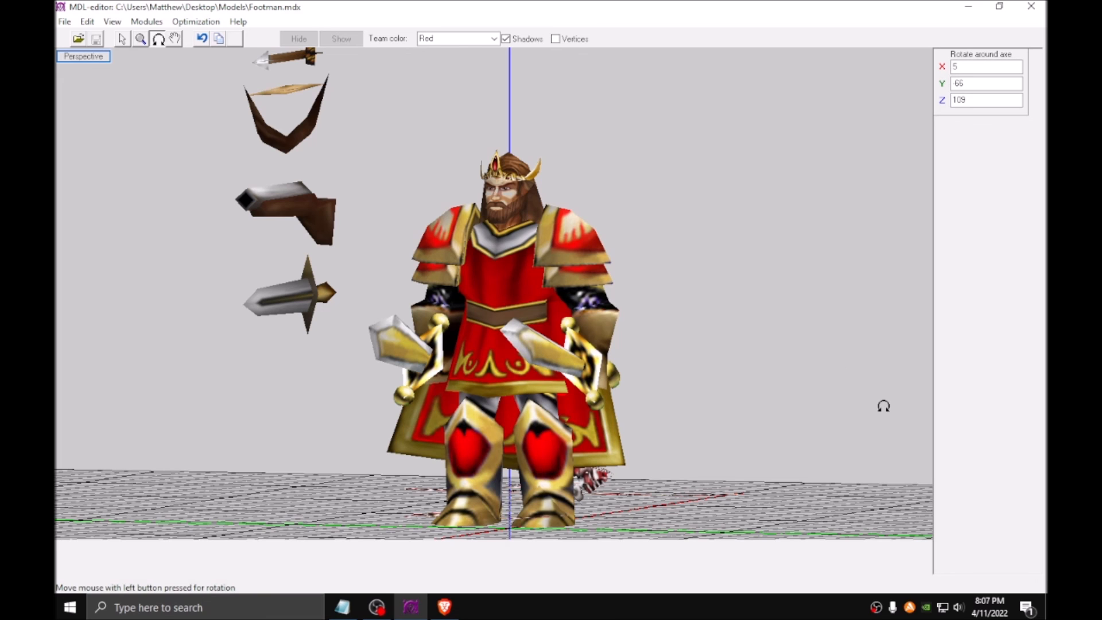